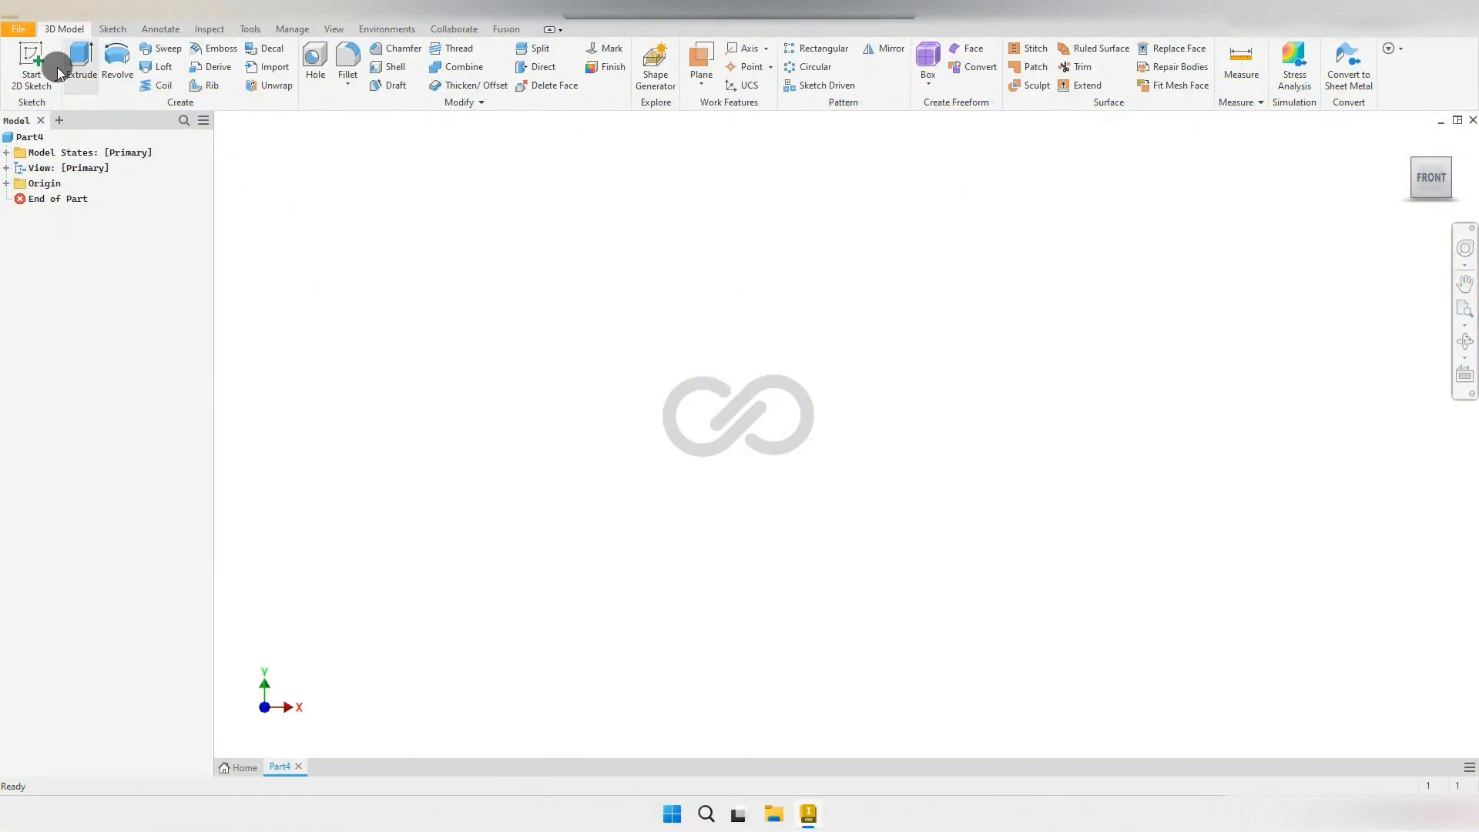
# Step: Start a sketch on the XZ plane and draw a center rectangle 1200 mm wide and 700 mm high centered on the origin
pyautogui.click(34, 55)
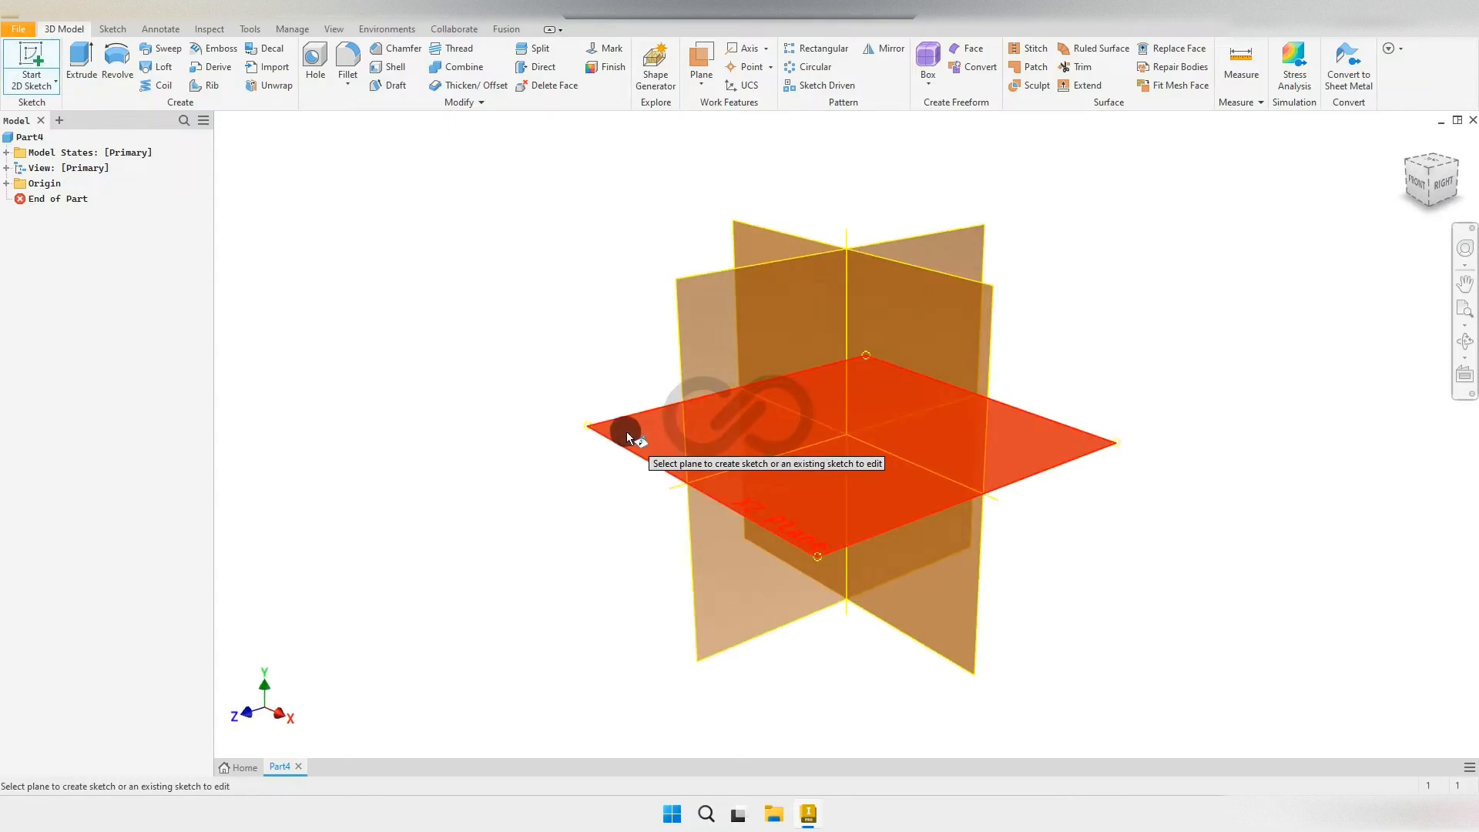
pyautogui.click(624, 432)
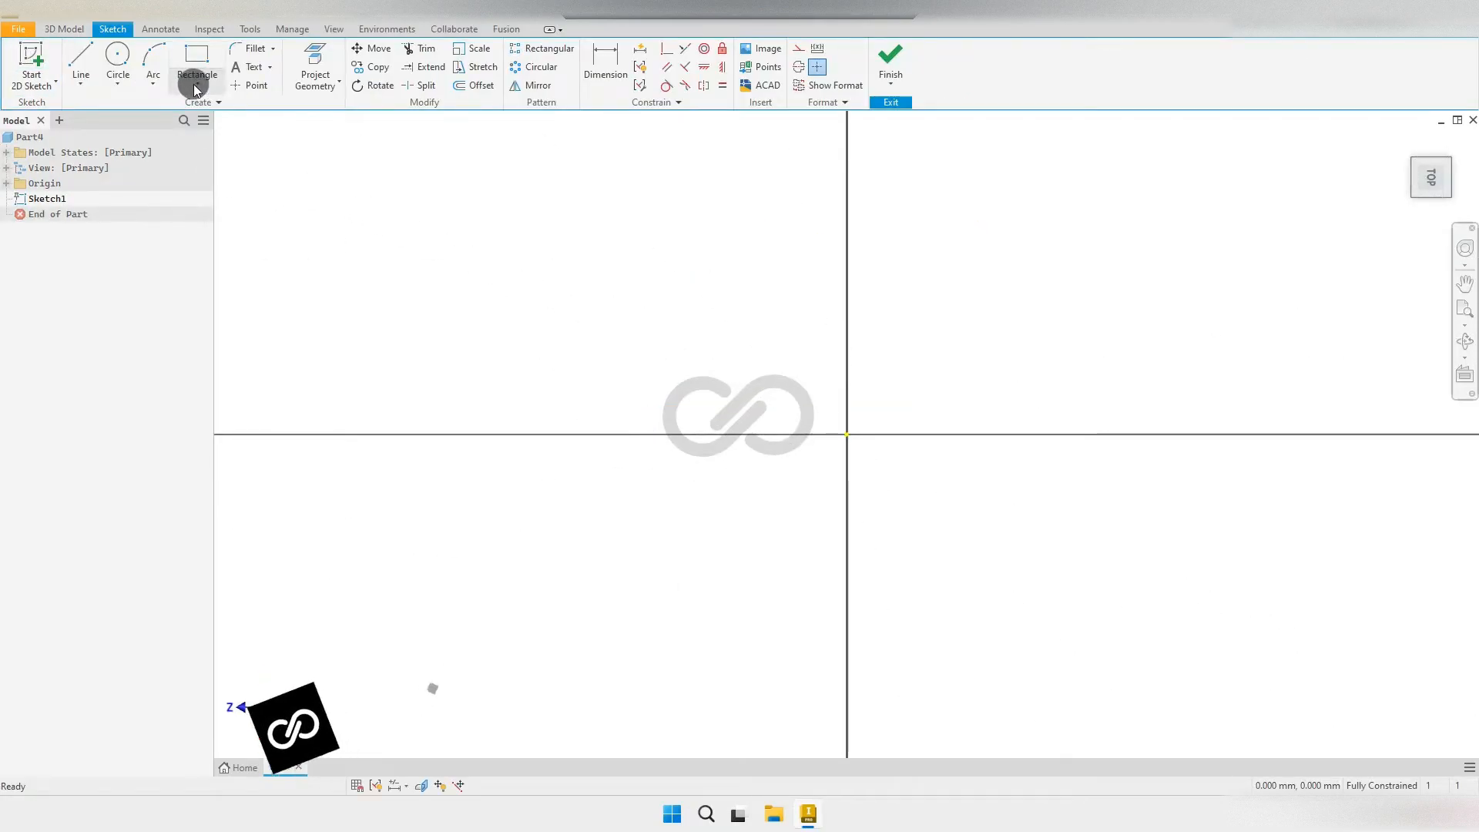
pyautogui.click(194, 86)
pyautogui.click(219, 175)
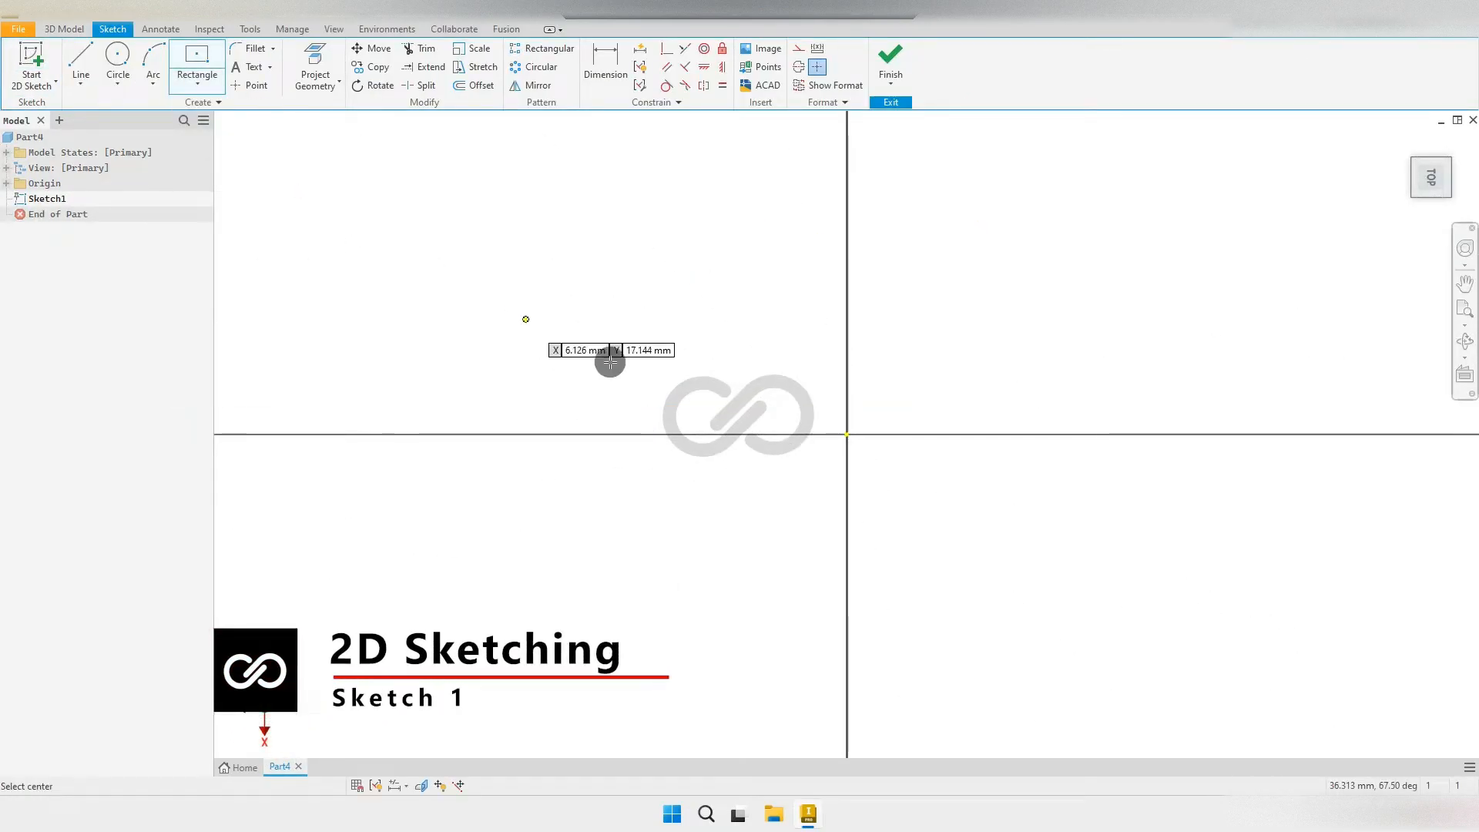
pyautogui.click(848, 434)
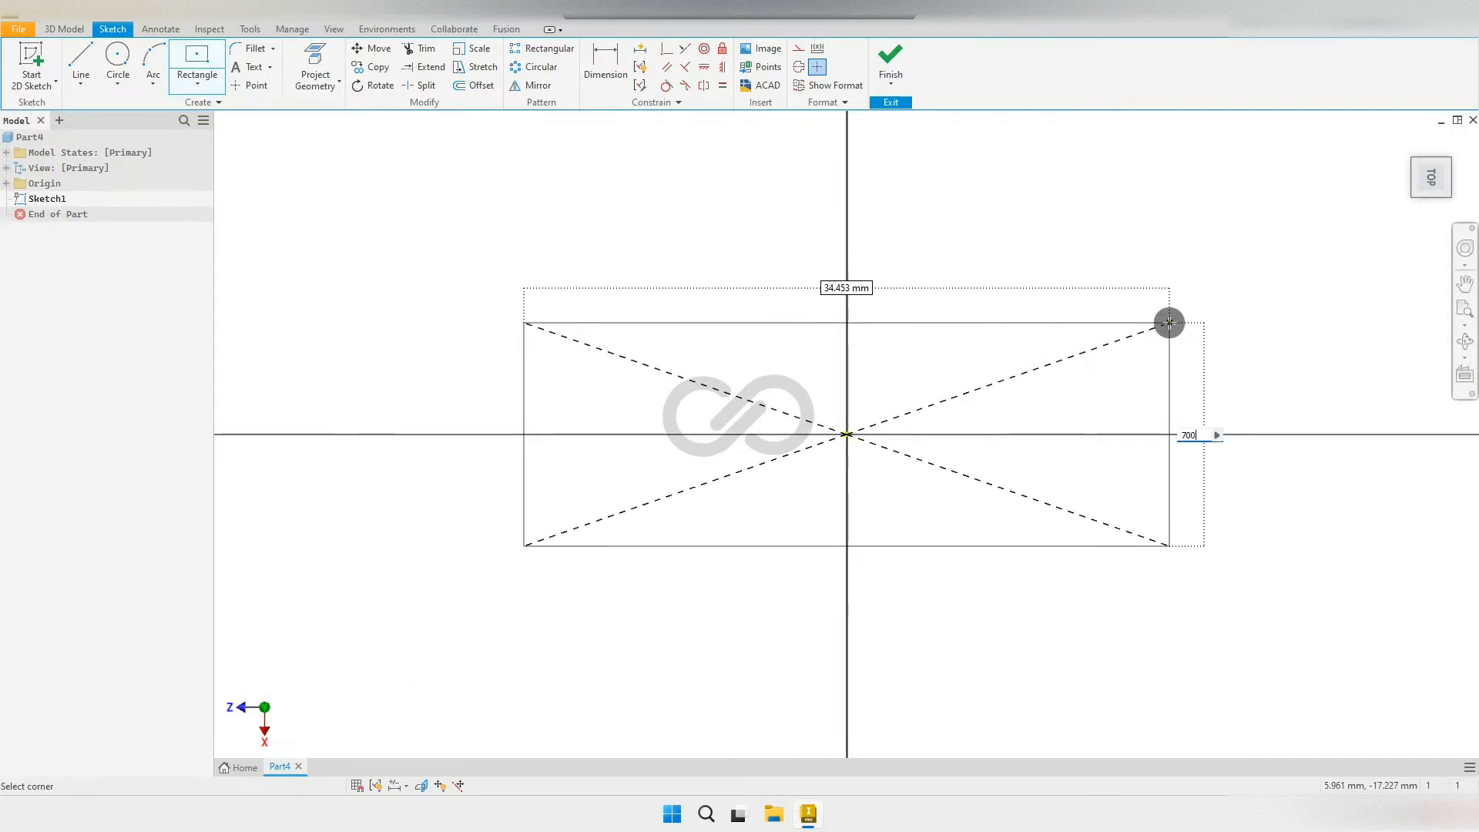
pyautogui.press('Tab')
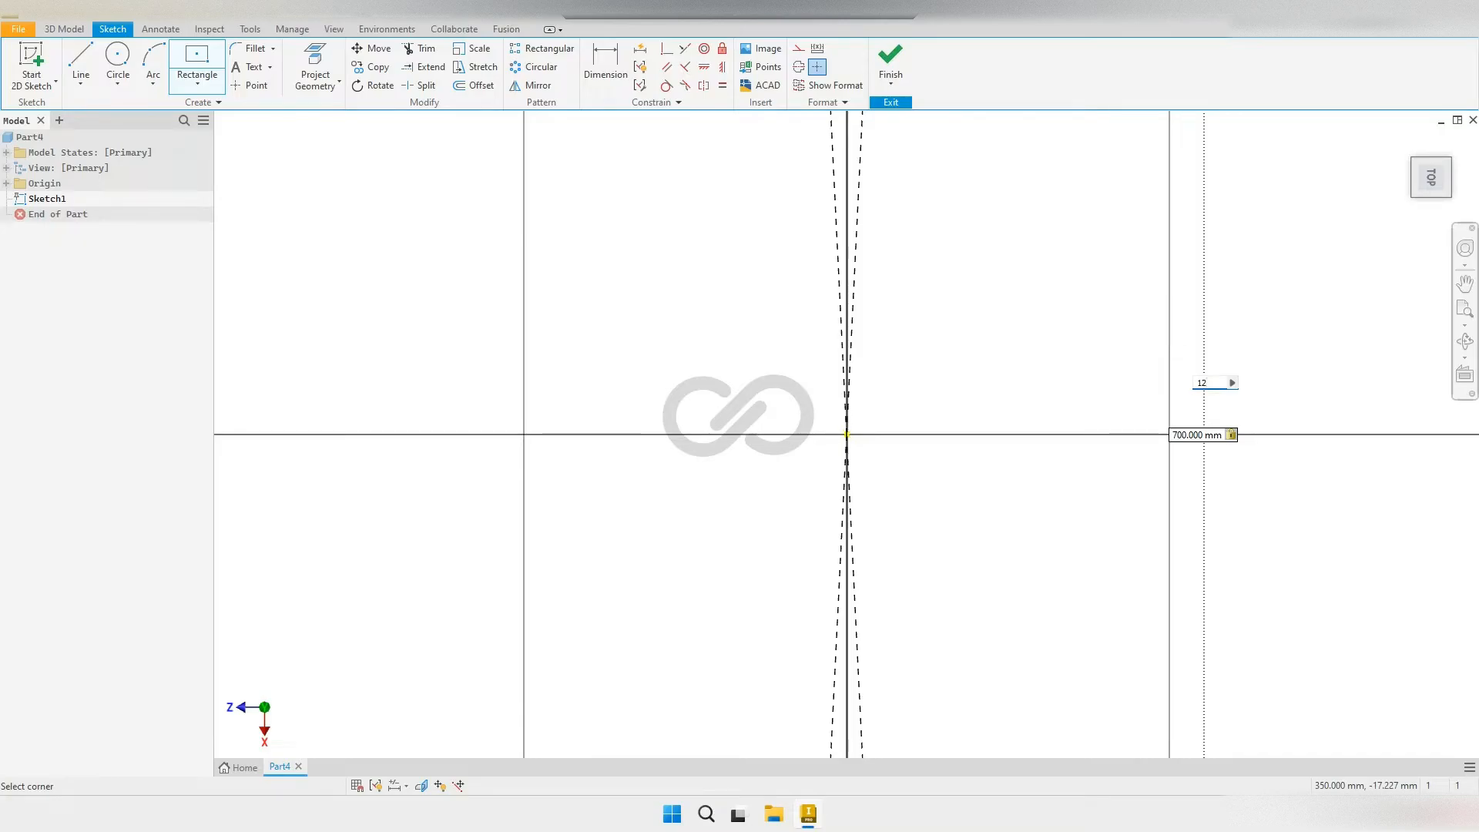
pyautogui.press('Return')
pyautogui.scroll(-4, 824, 345)
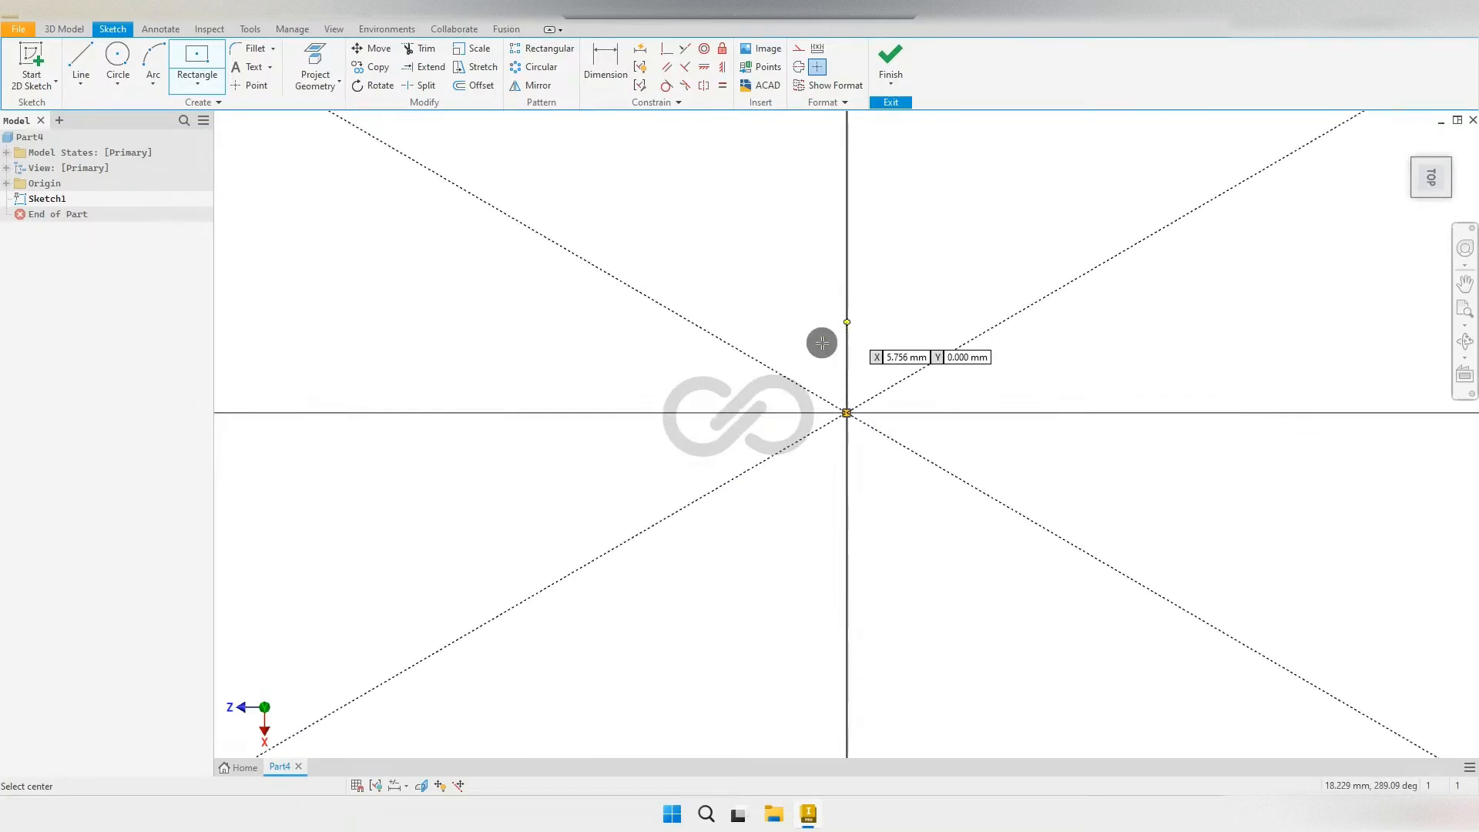
pyautogui.scroll(12, 836, 358)
pyautogui.rightClick(937, 341)
pyautogui.click(856, 341)
# Step: Reposition the rectangle's 1200 and 700 dimensions just outside its edges
pyautogui.scroll(1, 880, 242)
pyautogui.moveTo(880, 242); pyautogui.dragTo(851, 311, button='middle')
pyautogui.scroll(-3, 816, 271)
pyautogui.moveTo(816, 251); pyautogui.dragTo(823, 214)
pyautogui.scroll(-2, 1250, 510)
pyautogui.moveTo(1248, 505); pyautogui.dragTo(1281, 495)
# Step: Draw a horizontal line joining the midpoints of the rectangle's two short edges
pyautogui.scroll(4, 1063, 442)
pyautogui.moveTo(831, 378); pyautogui.dragTo(814, 347, button='middle')
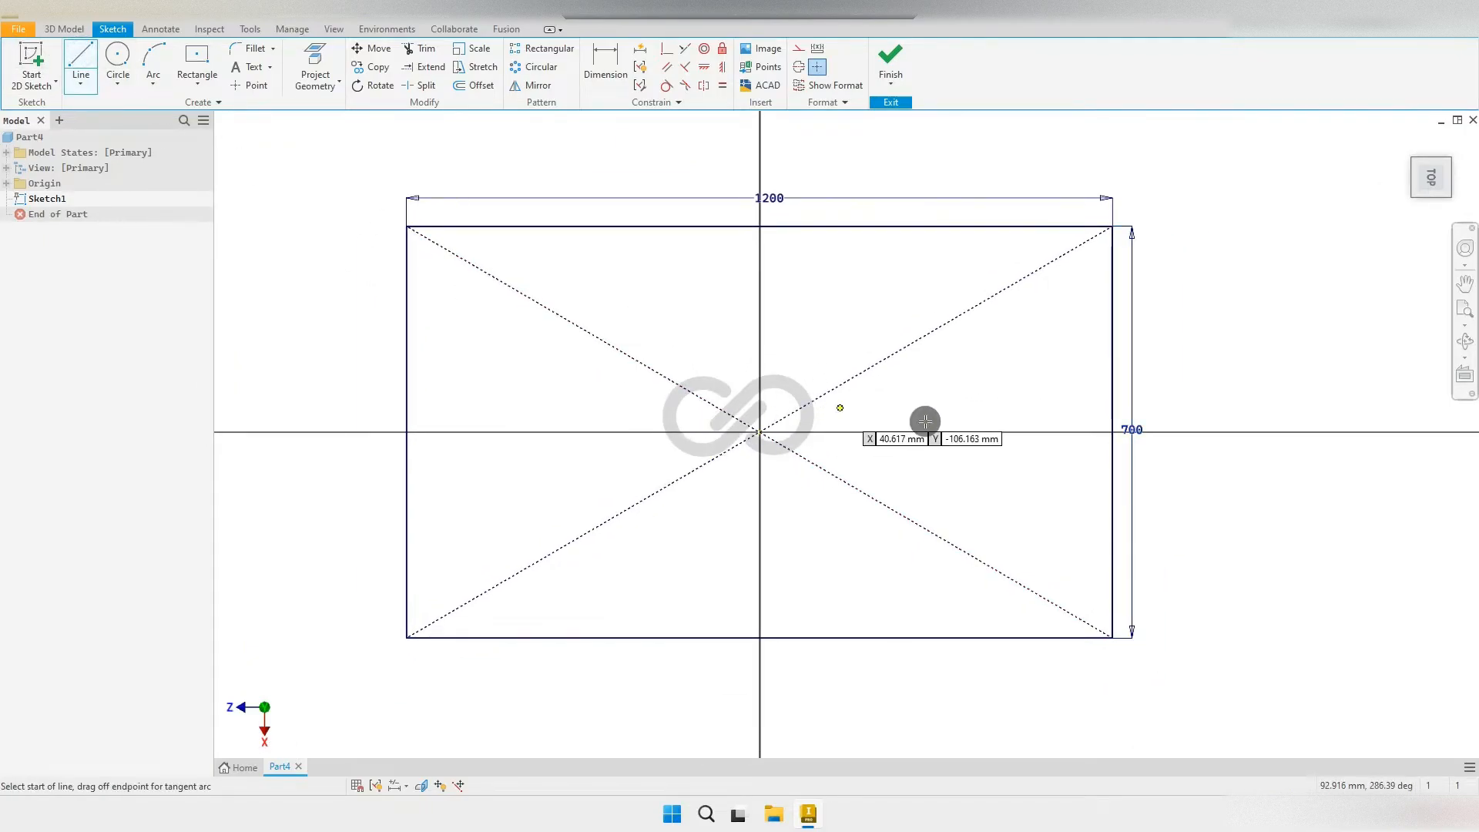
pyautogui.click(1111, 432)
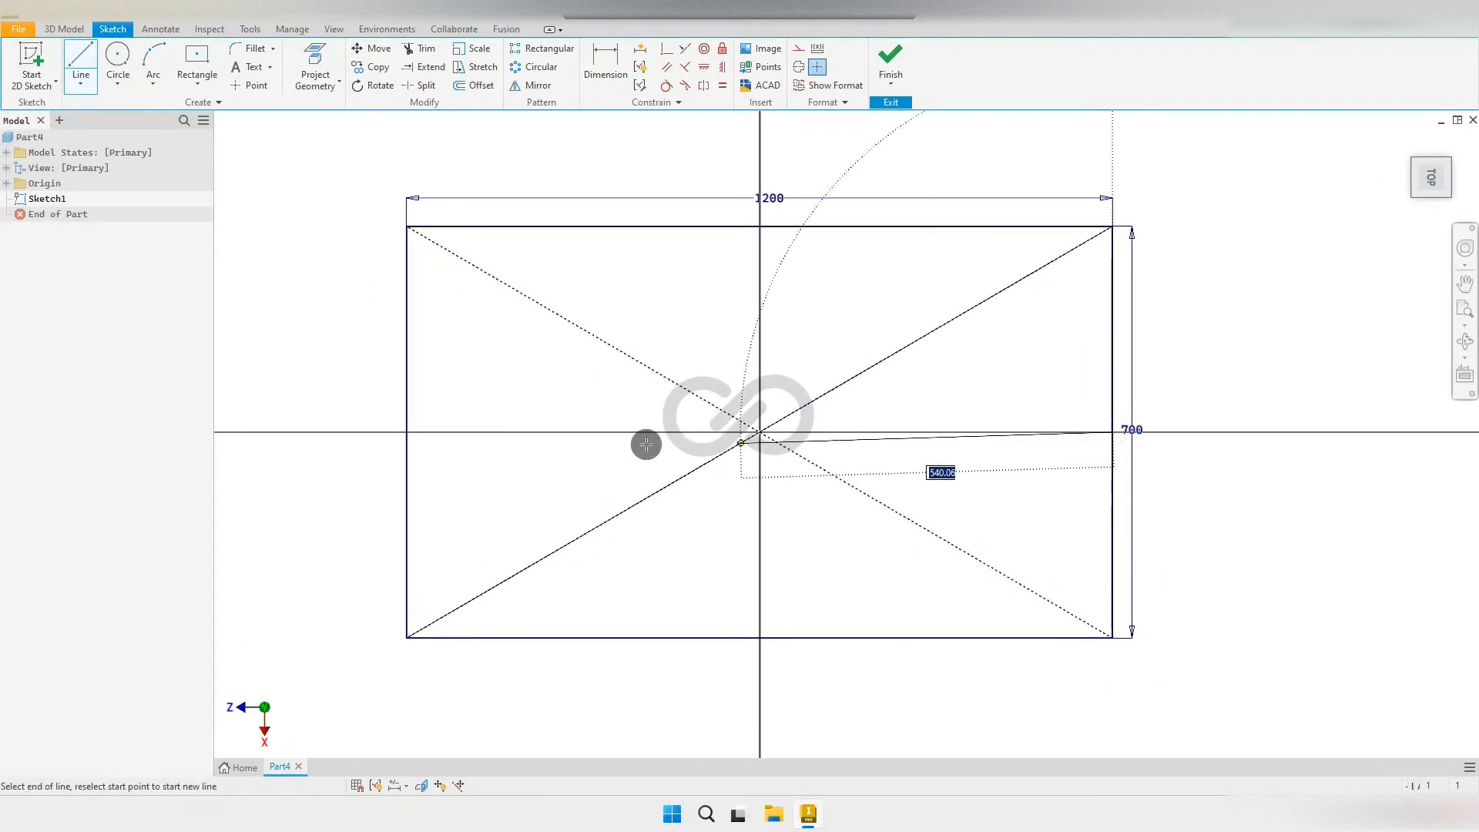
pyautogui.doubleClick(406, 433)
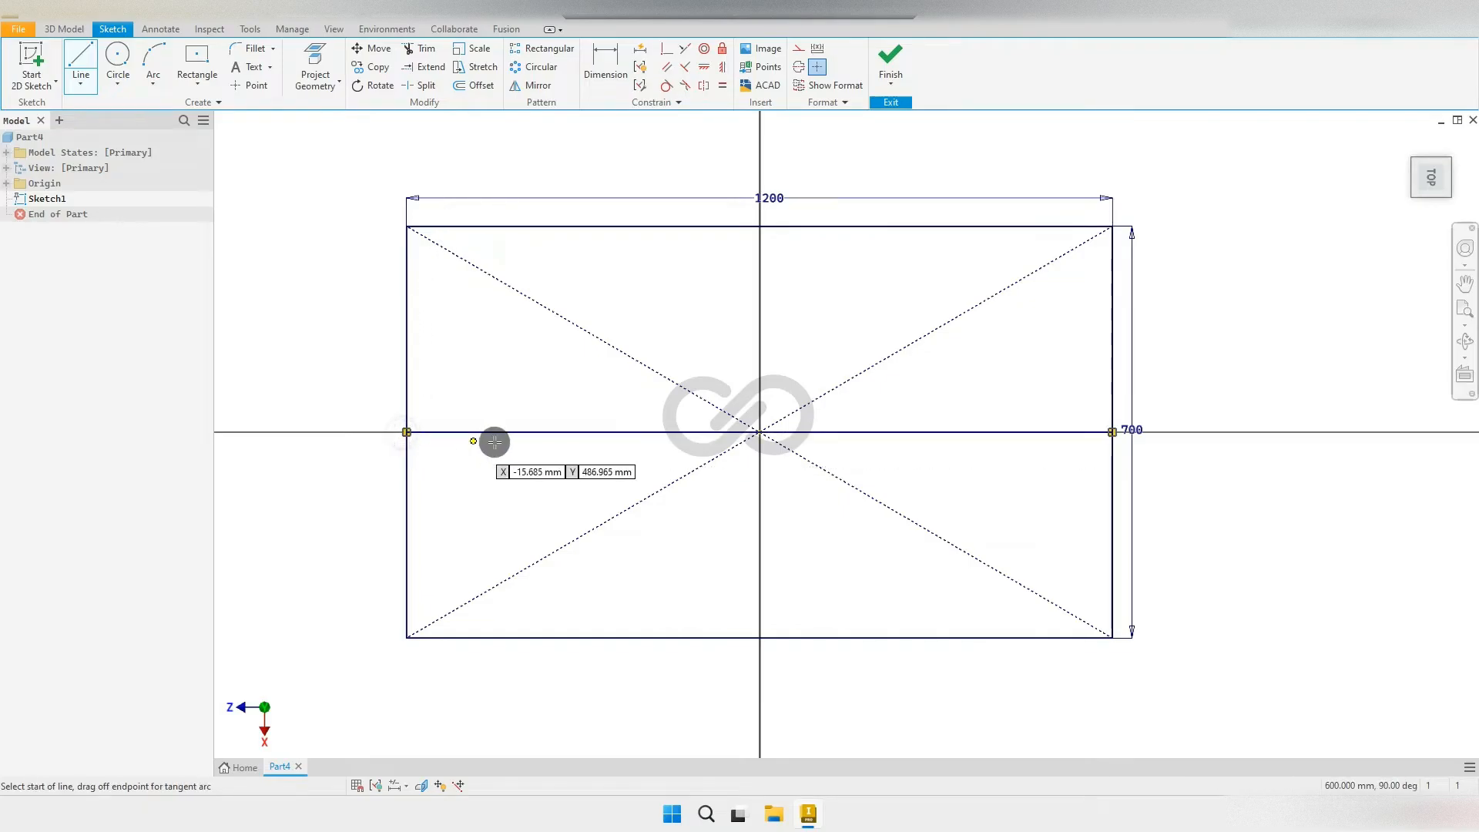
# Step: Draw two vertical lines from the rectangle's center to the midpoints of its long edges
pyautogui.click(761, 432)
pyautogui.doubleClick(756, 637)
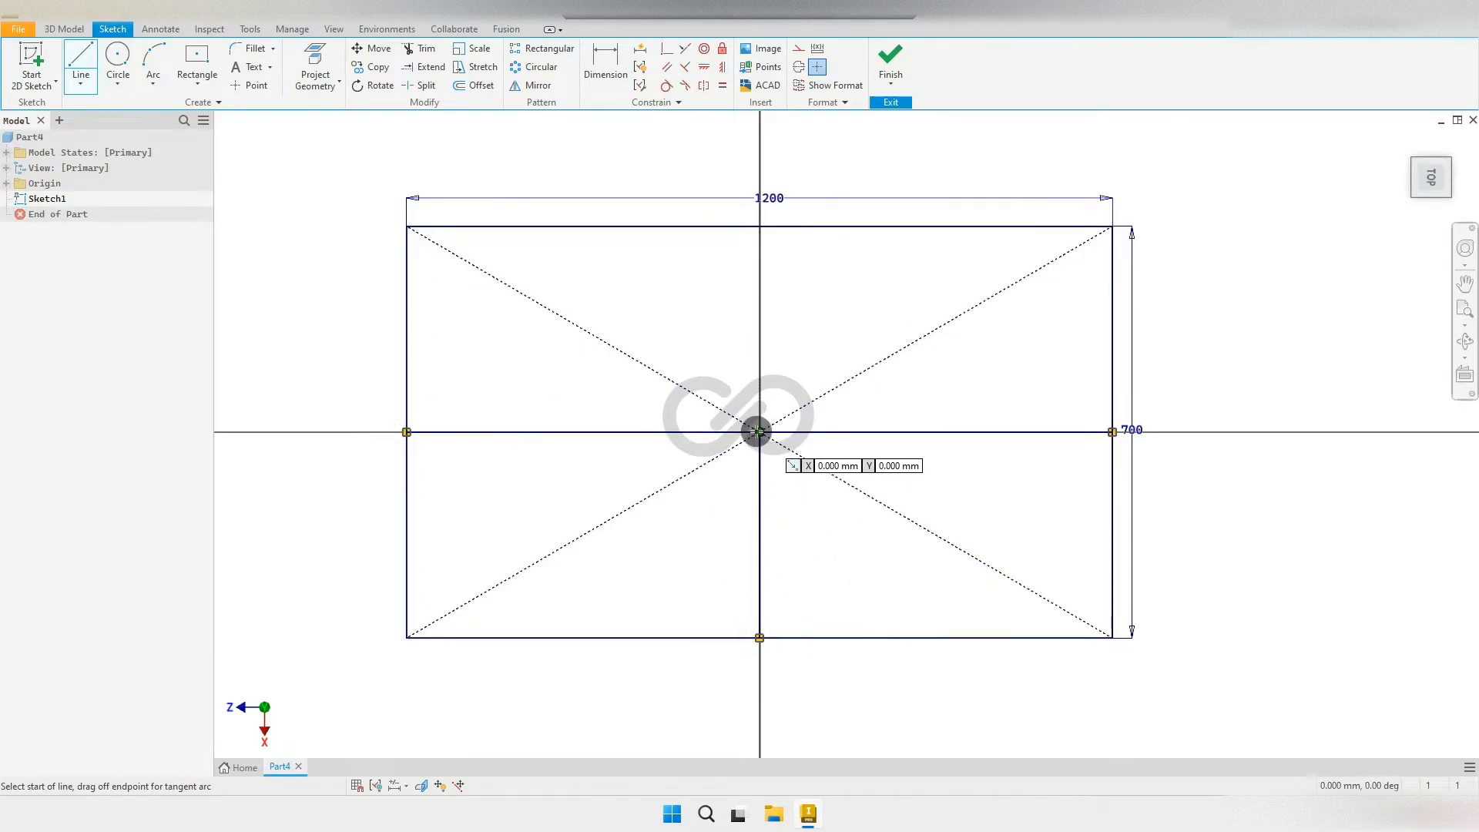
pyautogui.click(758, 433)
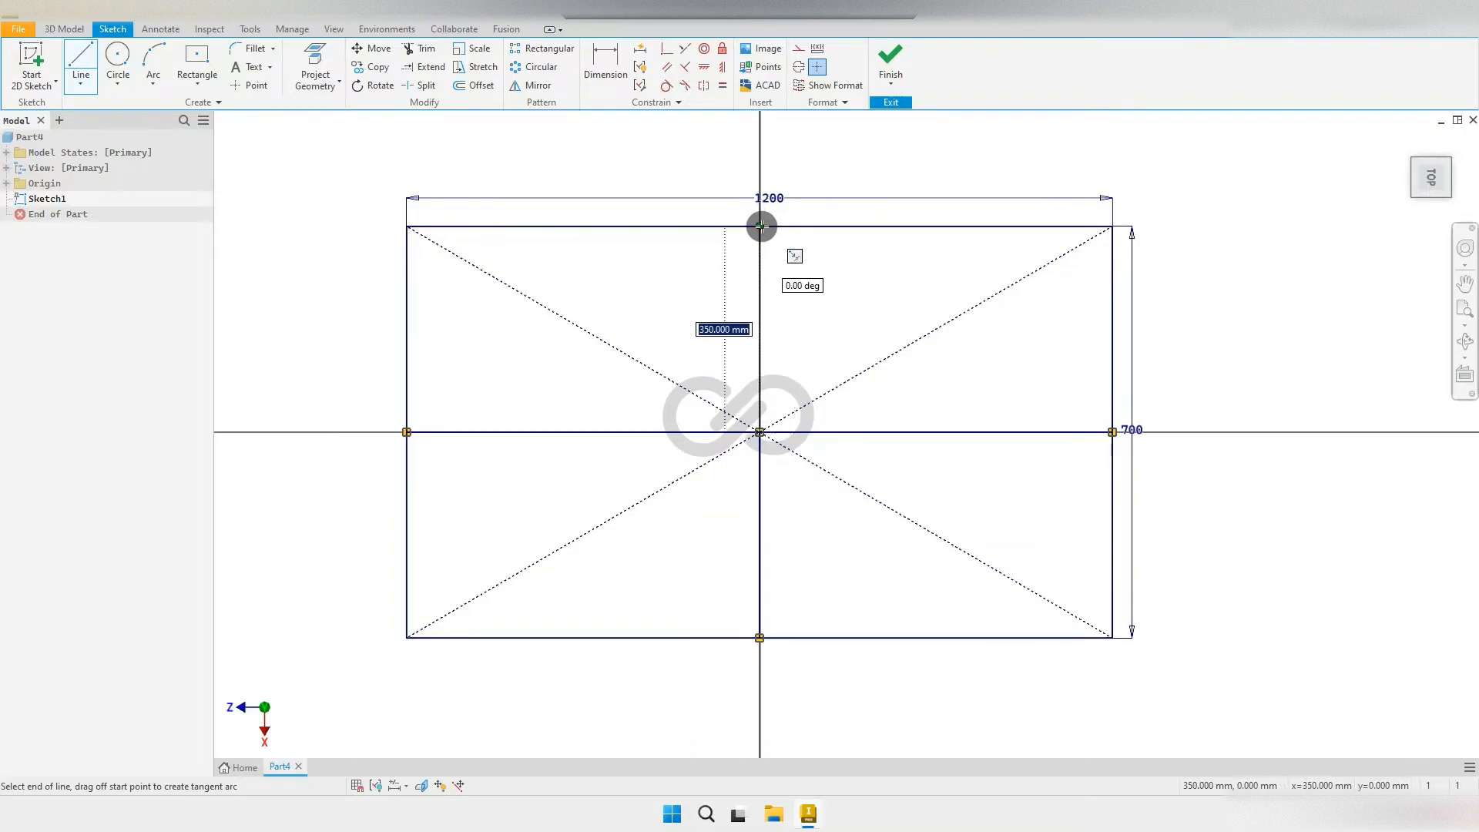
pyautogui.click(760, 226)
pyautogui.press('Escape')
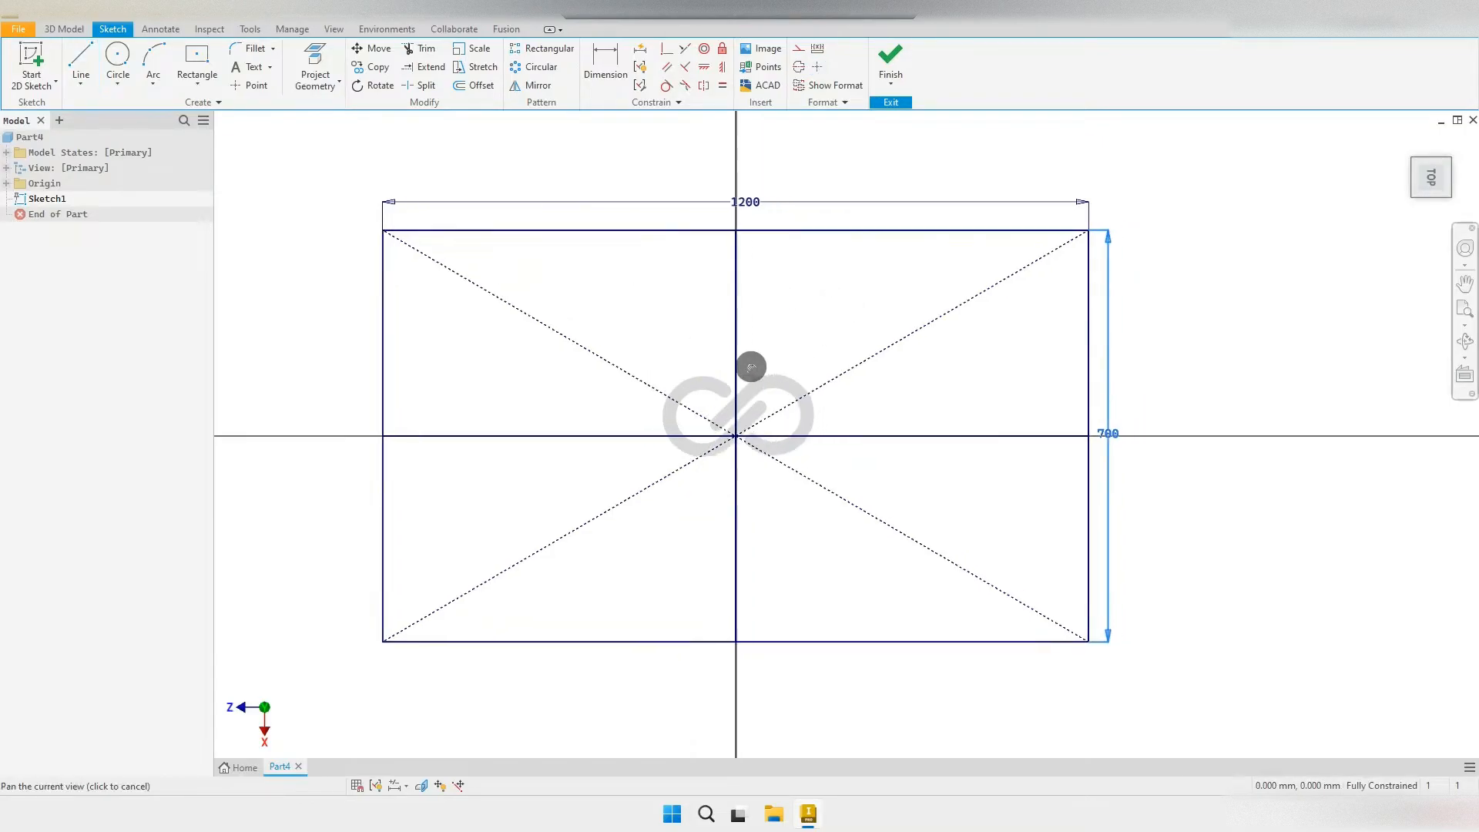
# Step: Create a rectangular pattern of both vertical center lines along the long edge, with 3 occurrences spaced at the 1200 mm width divided by 3, symmetric about the center
pyautogui.click(549, 50)
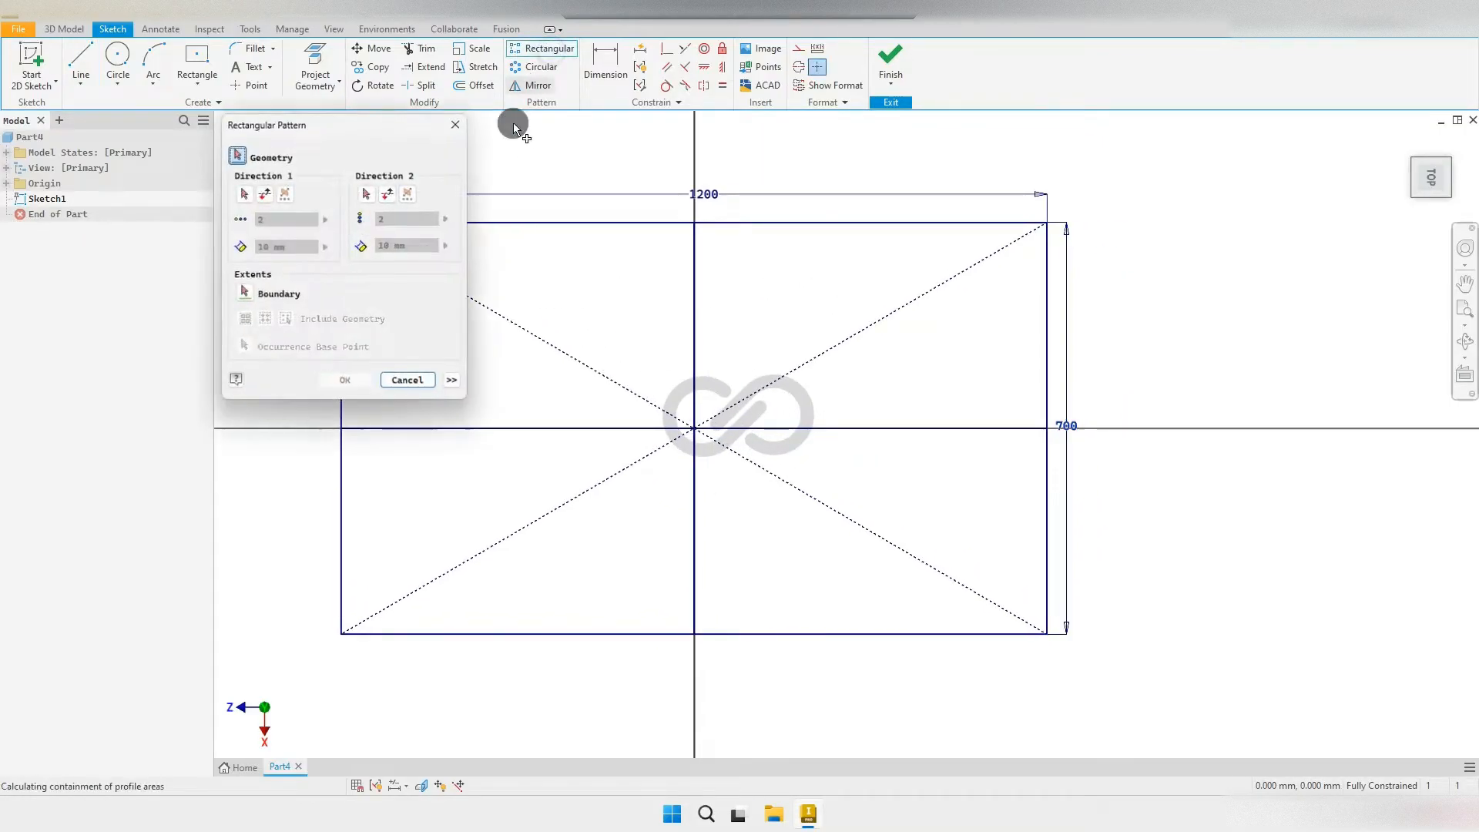
pyautogui.click(695, 320)
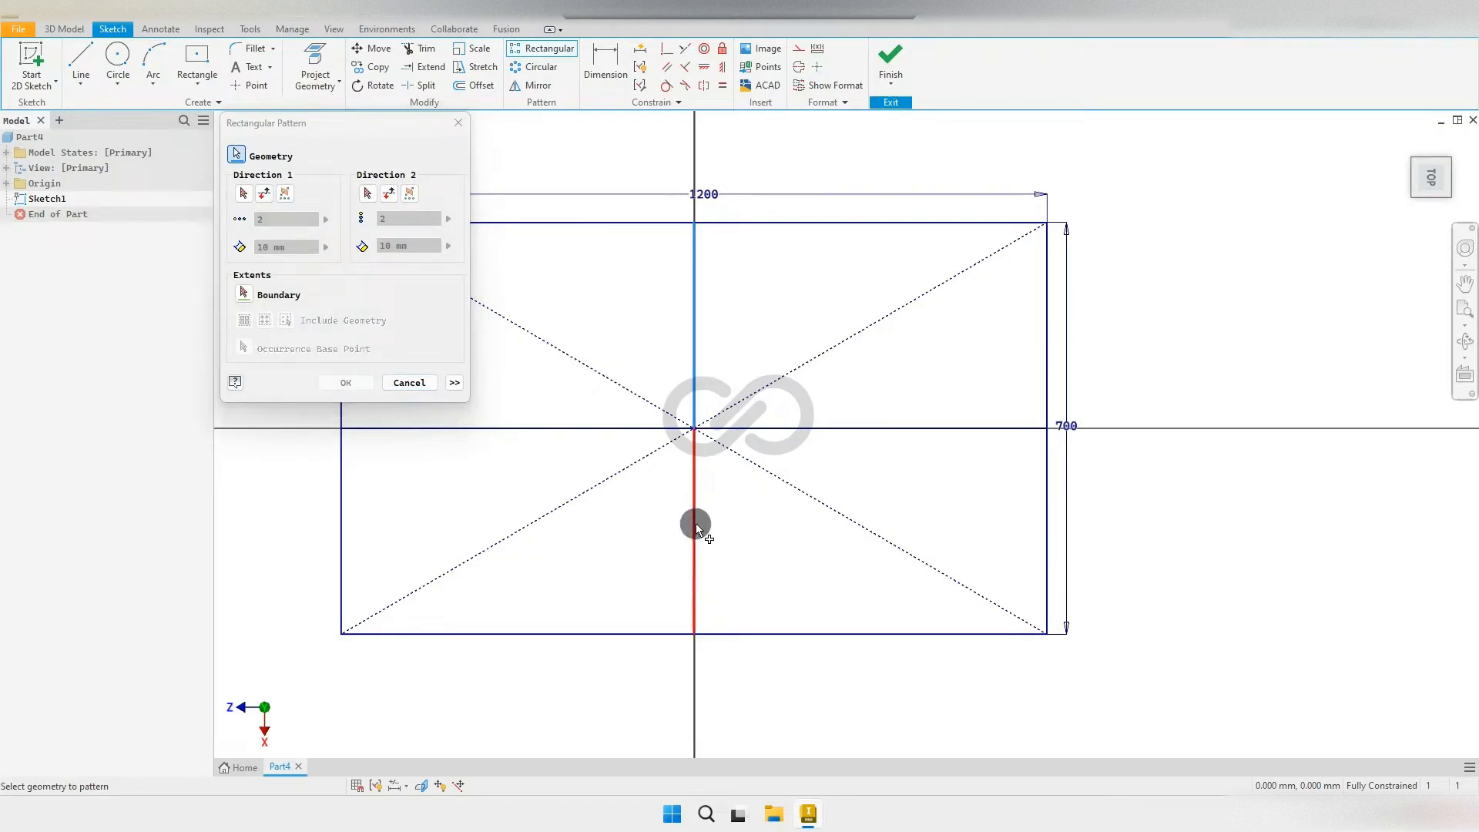
pyautogui.click(244, 194)
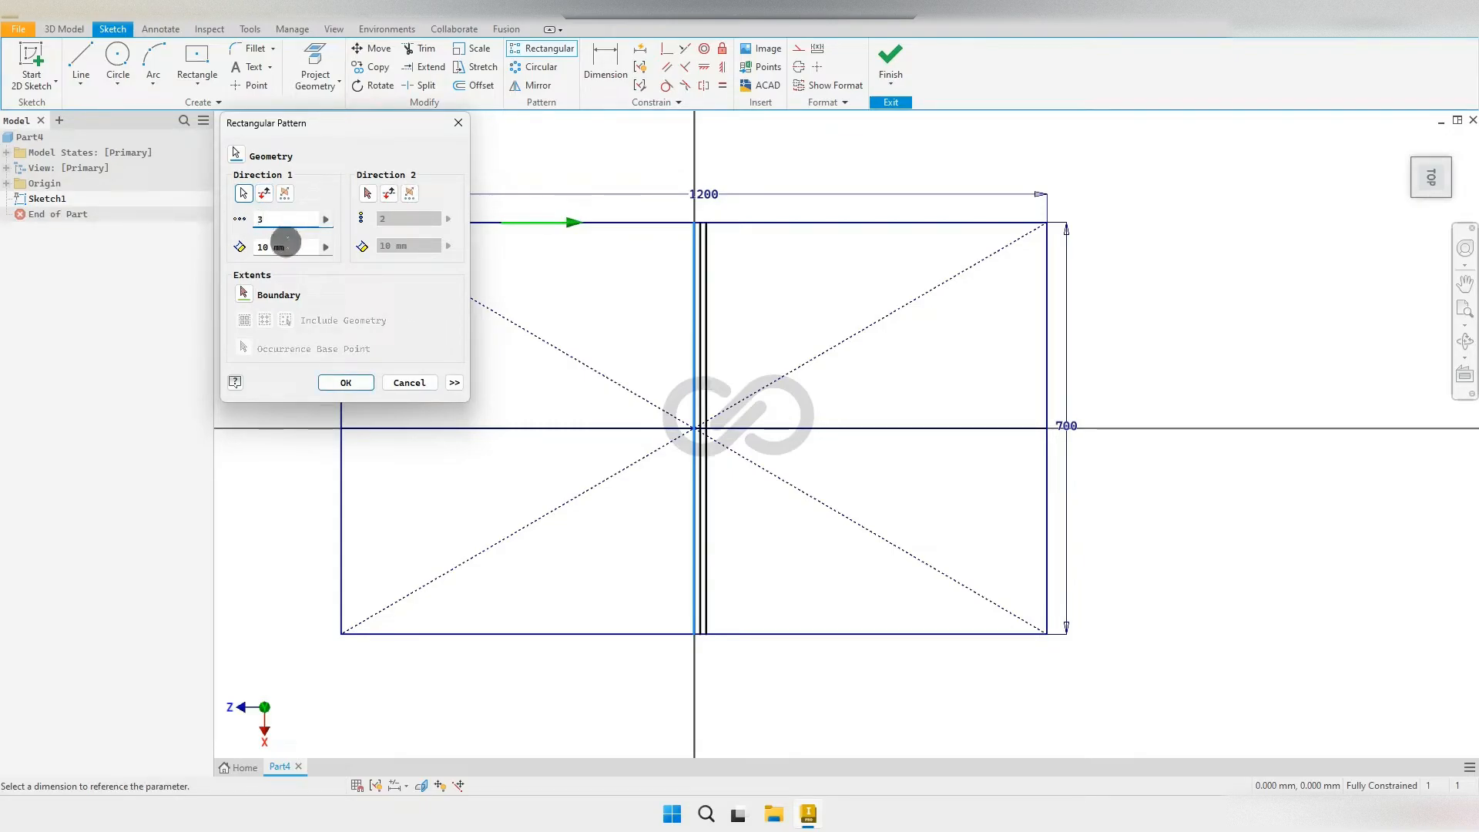
pyautogui.click(326, 246)
pyautogui.click(378, 252)
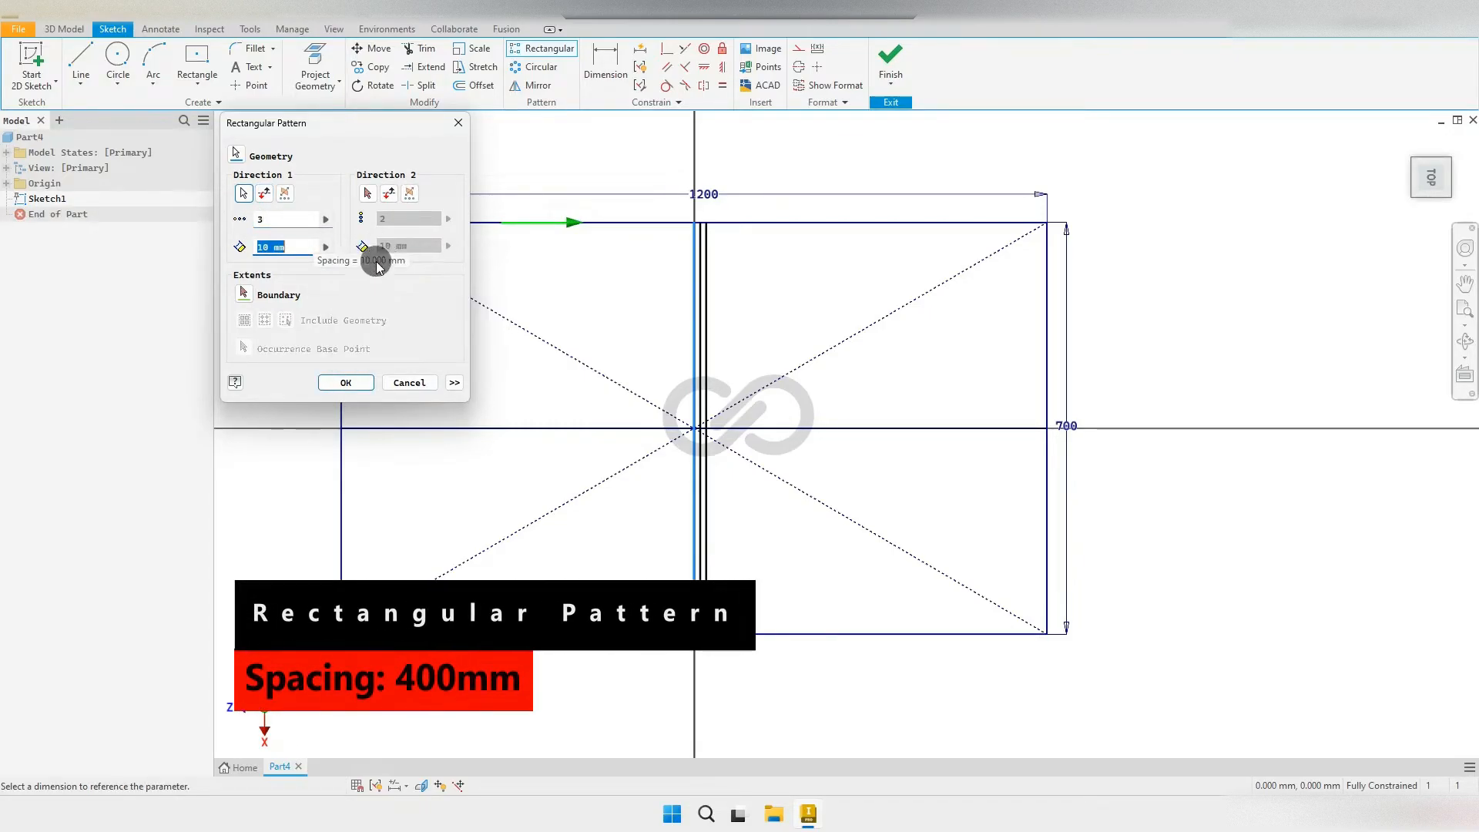
pyautogui.click(626, 636)
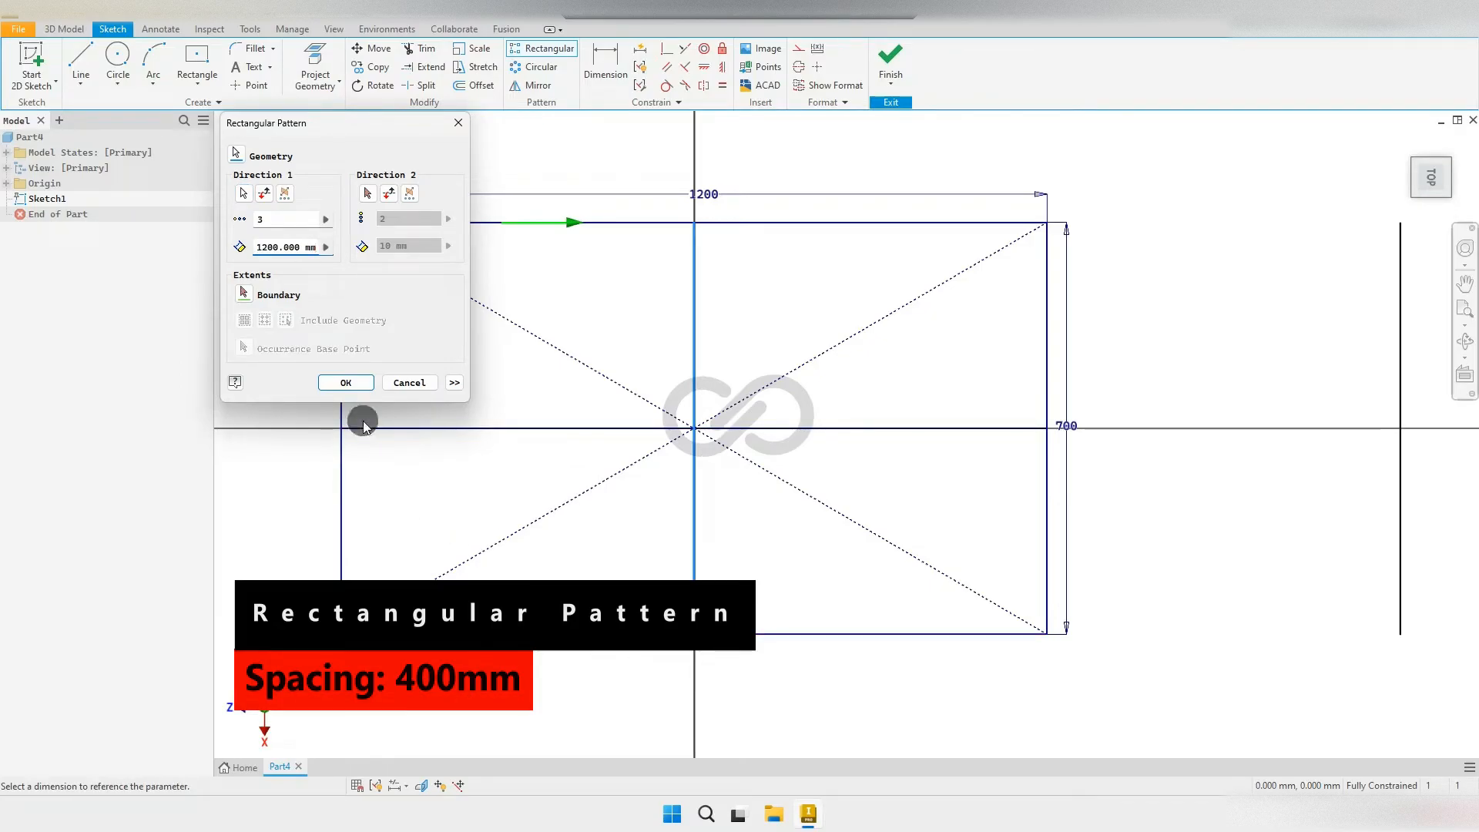
pyautogui.write('/3')
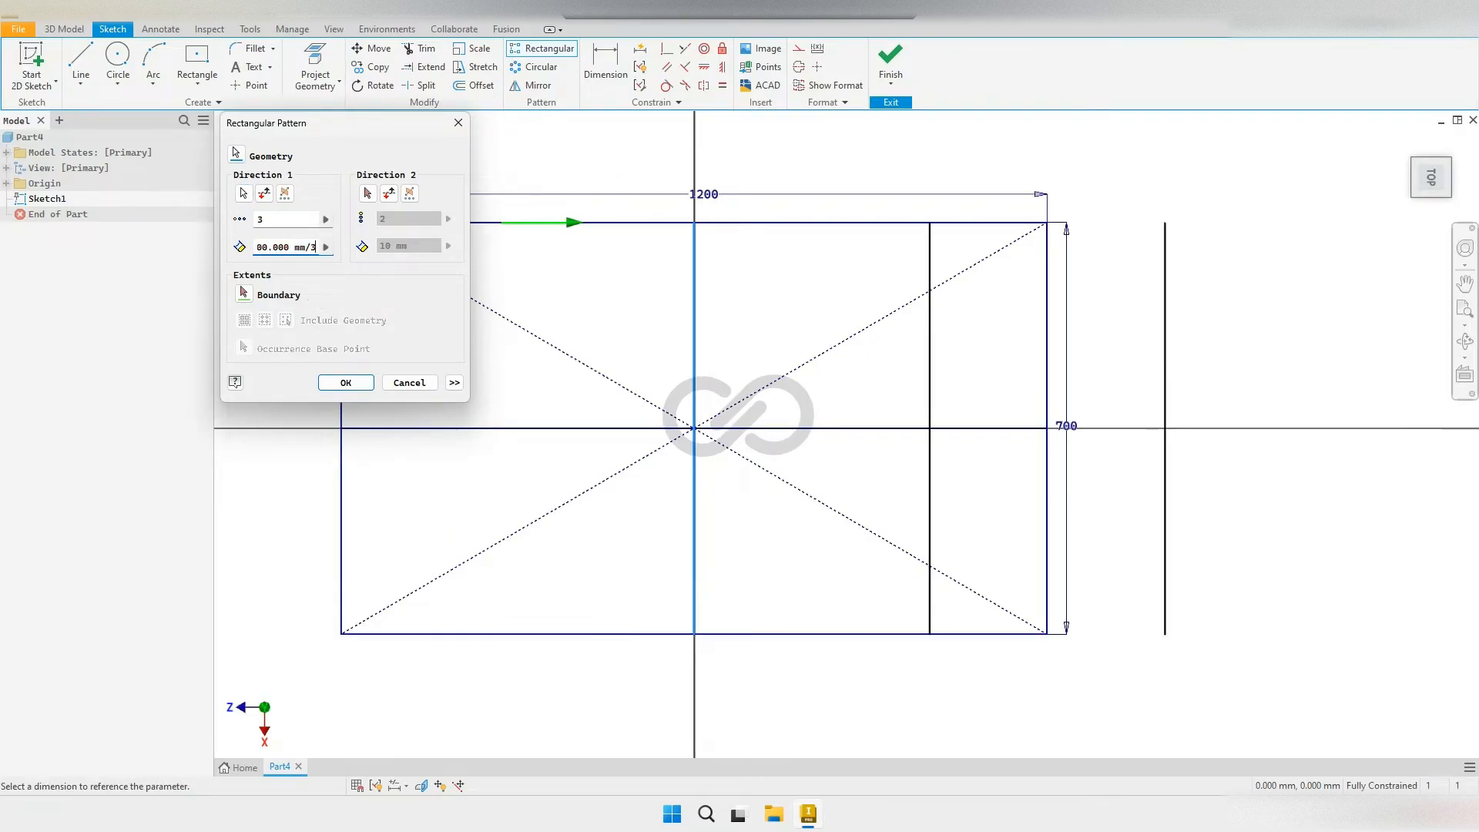
pyautogui.scroll(-3, 801, 377)
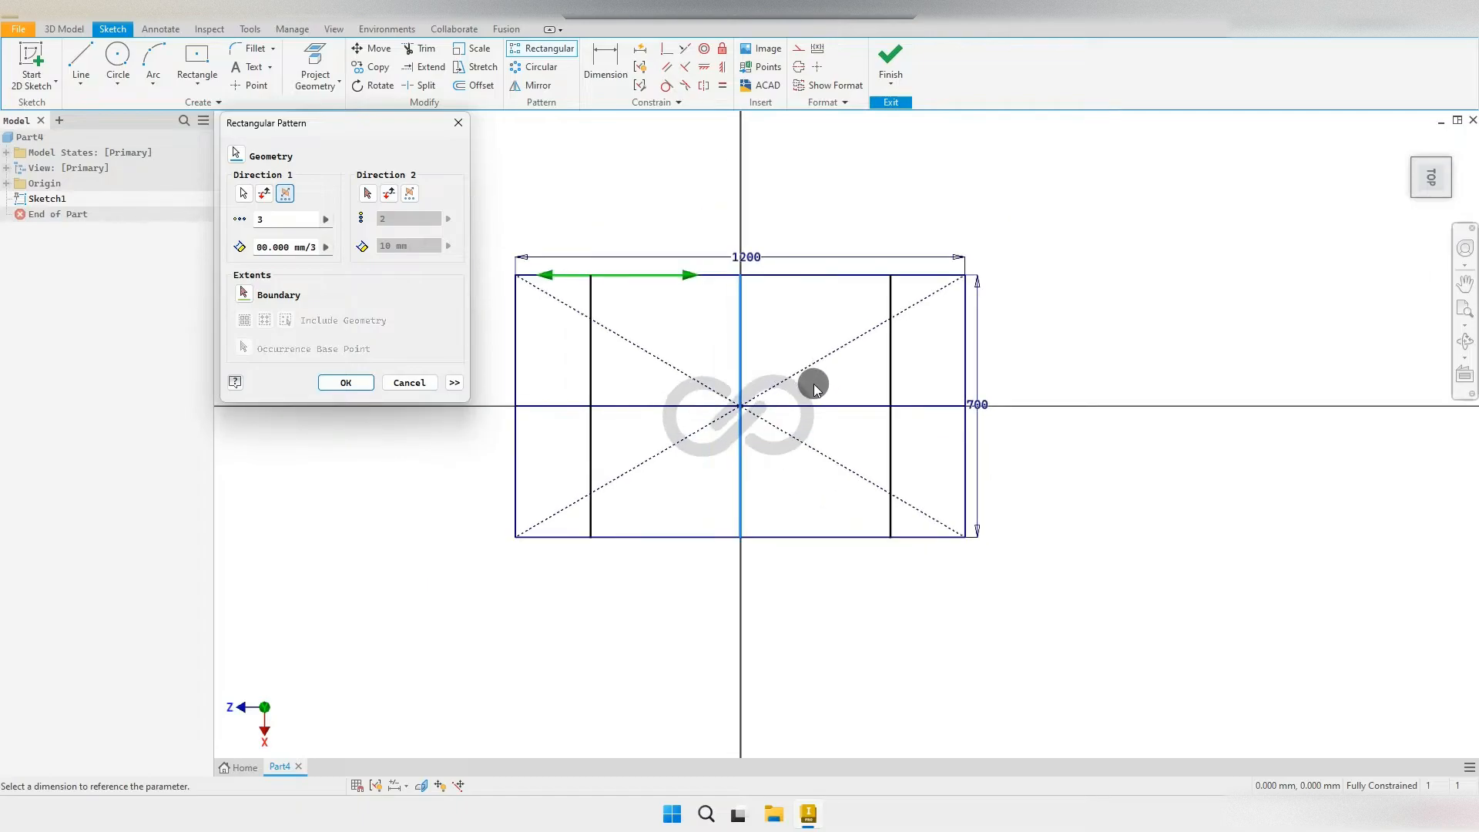
pyautogui.scroll(1, 849, 404)
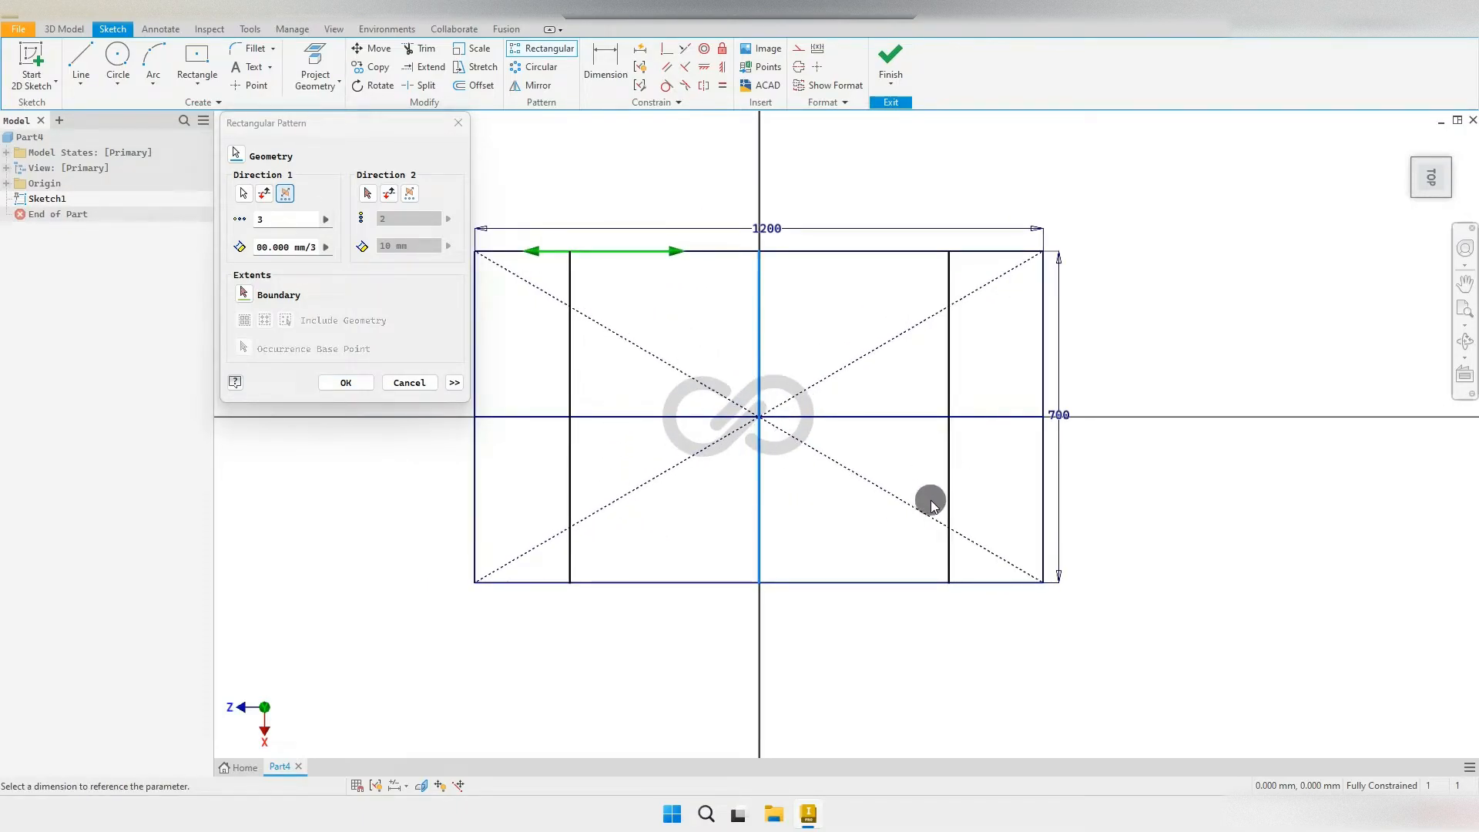
pyautogui.scroll(1, 901, 497)
pyautogui.moveTo(899, 492); pyautogui.dragTo(918, 526, button='middle')
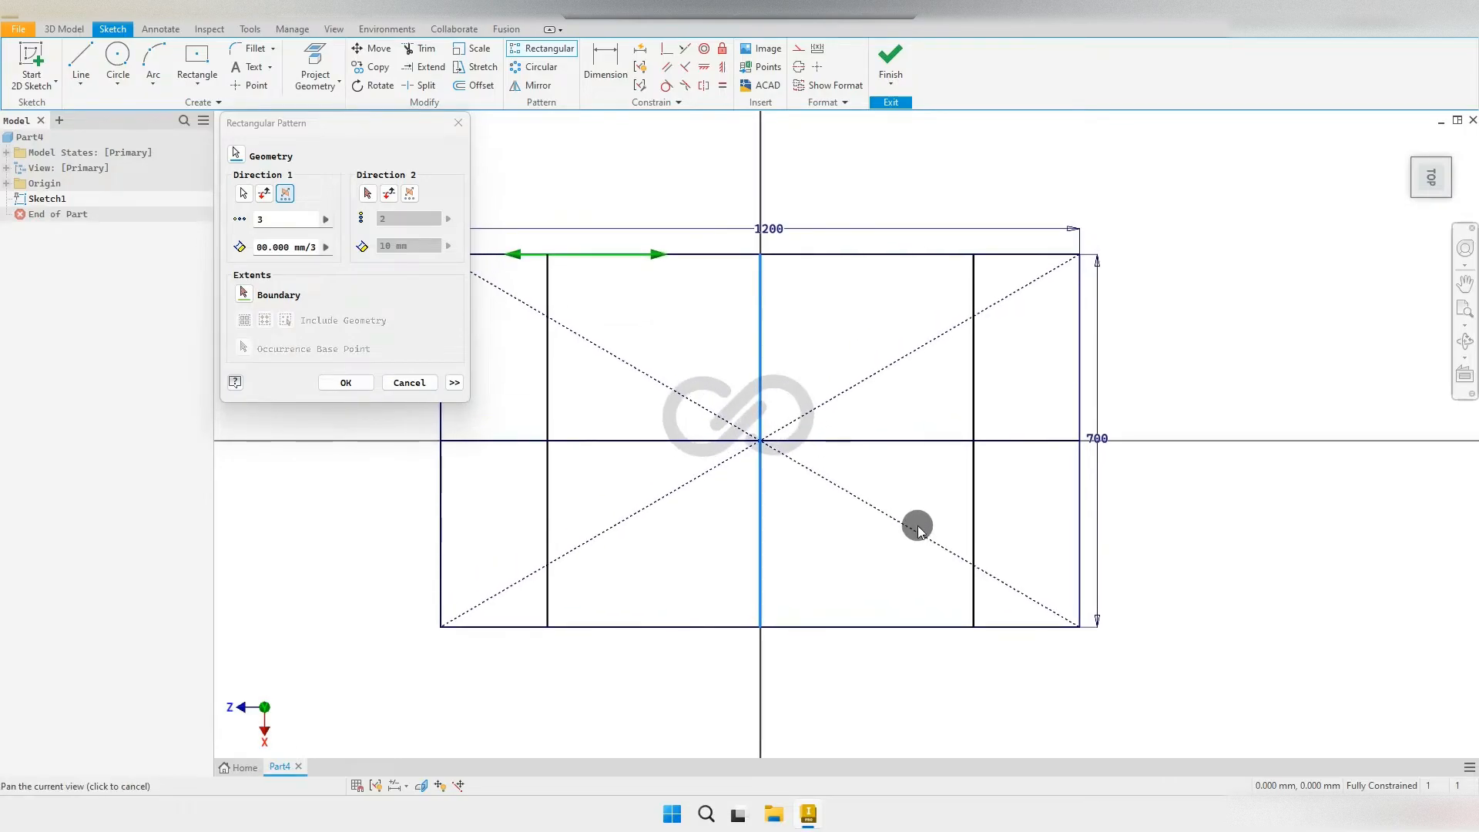
pyautogui.click(346, 383)
# Step: Move the 400, 700 and 1200 dimensions clear of the rectangle, finish the sketch and switch to the home view
pyautogui.scroll(-1, 620, 305)
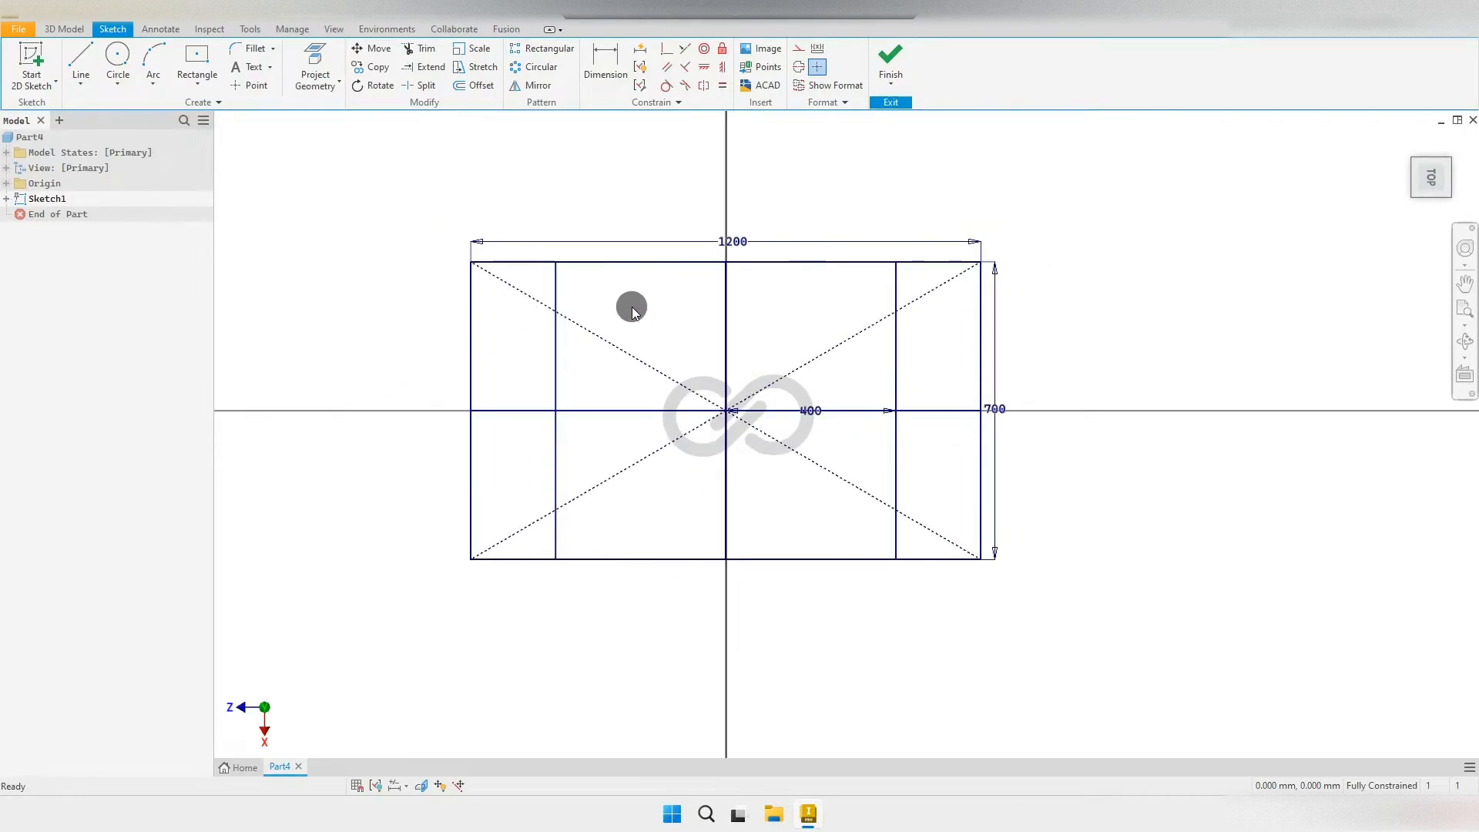
pyautogui.scroll(1, 770, 432)
pyautogui.moveTo(857, 644); pyautogui.dragTo(856, 644)
pyautogui.moveTo(1040, 423); pyautogui.dragTo(1054, 420)
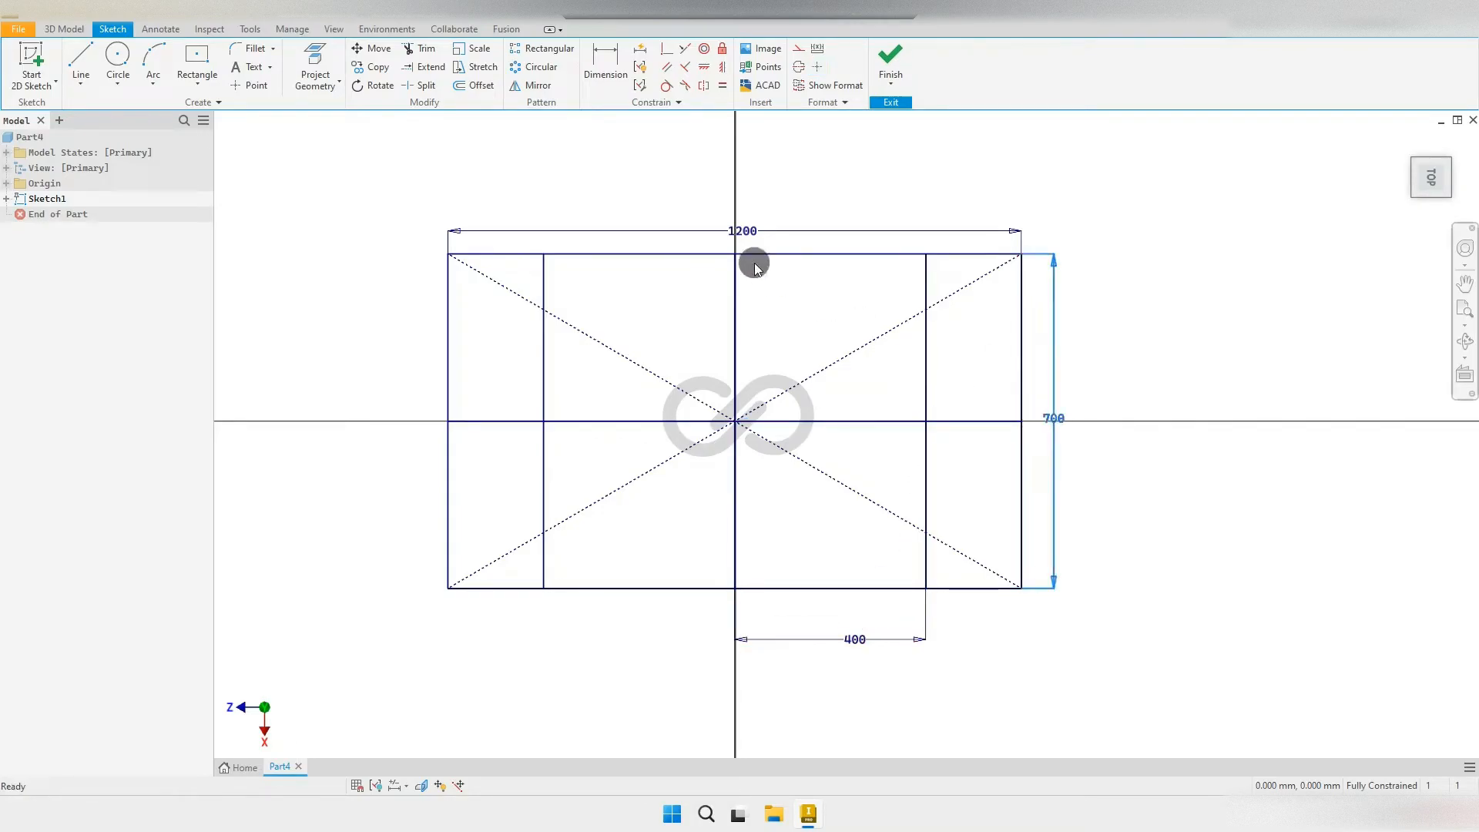
pyautogui.moveTo(743, 231); pyautogui.dragTo(780, 244)
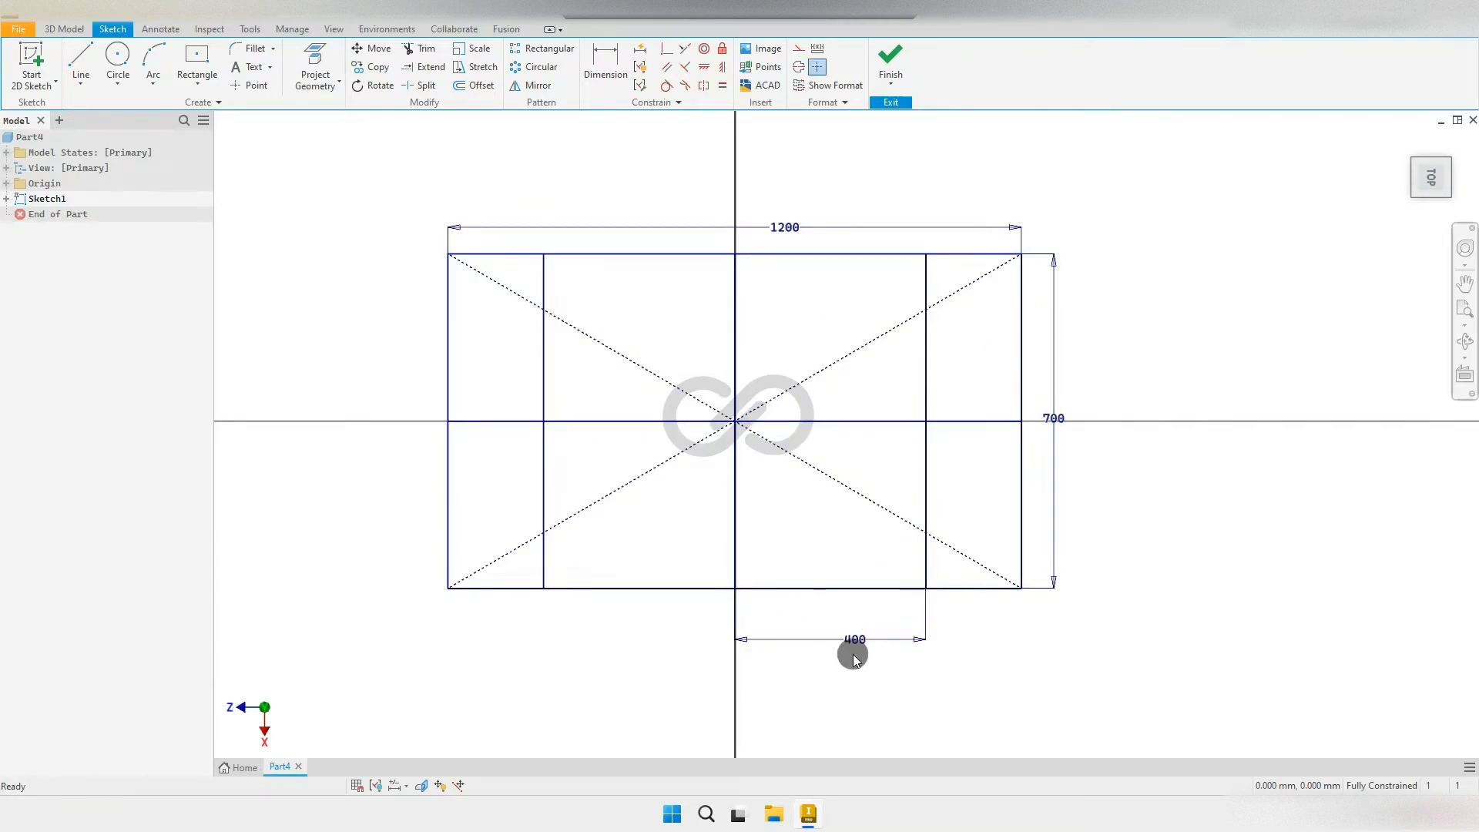
pyautogui.scroll(-1, 770, 493)
pyautogui.scroll(1, 771, 497)
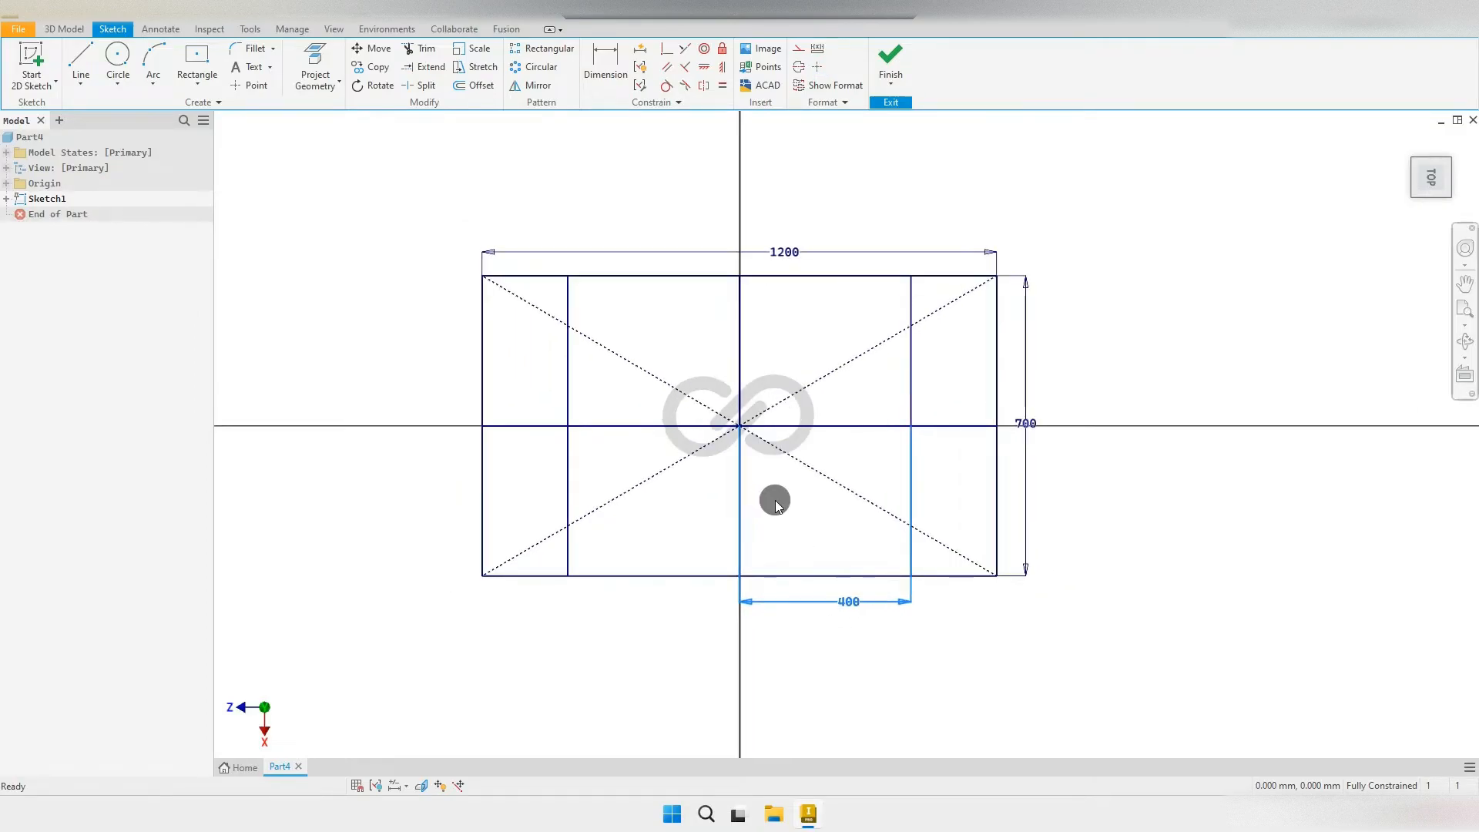
pyautogui.moveTo(775, 502); pyautogui.dragTo(748, 520, button='middle')
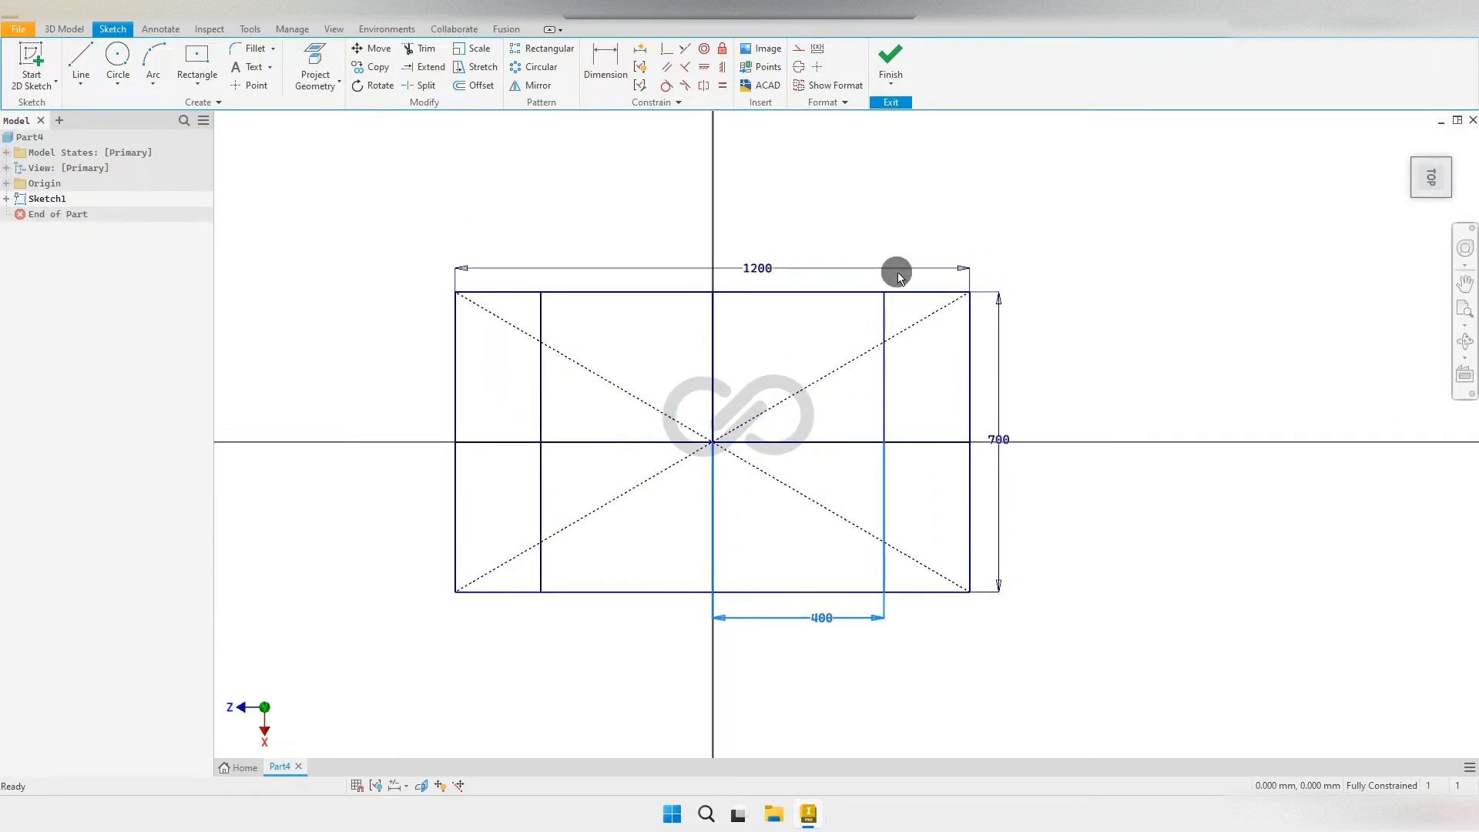
pyautogui.click(893, 58)
pyautogui.click(1384, 148)
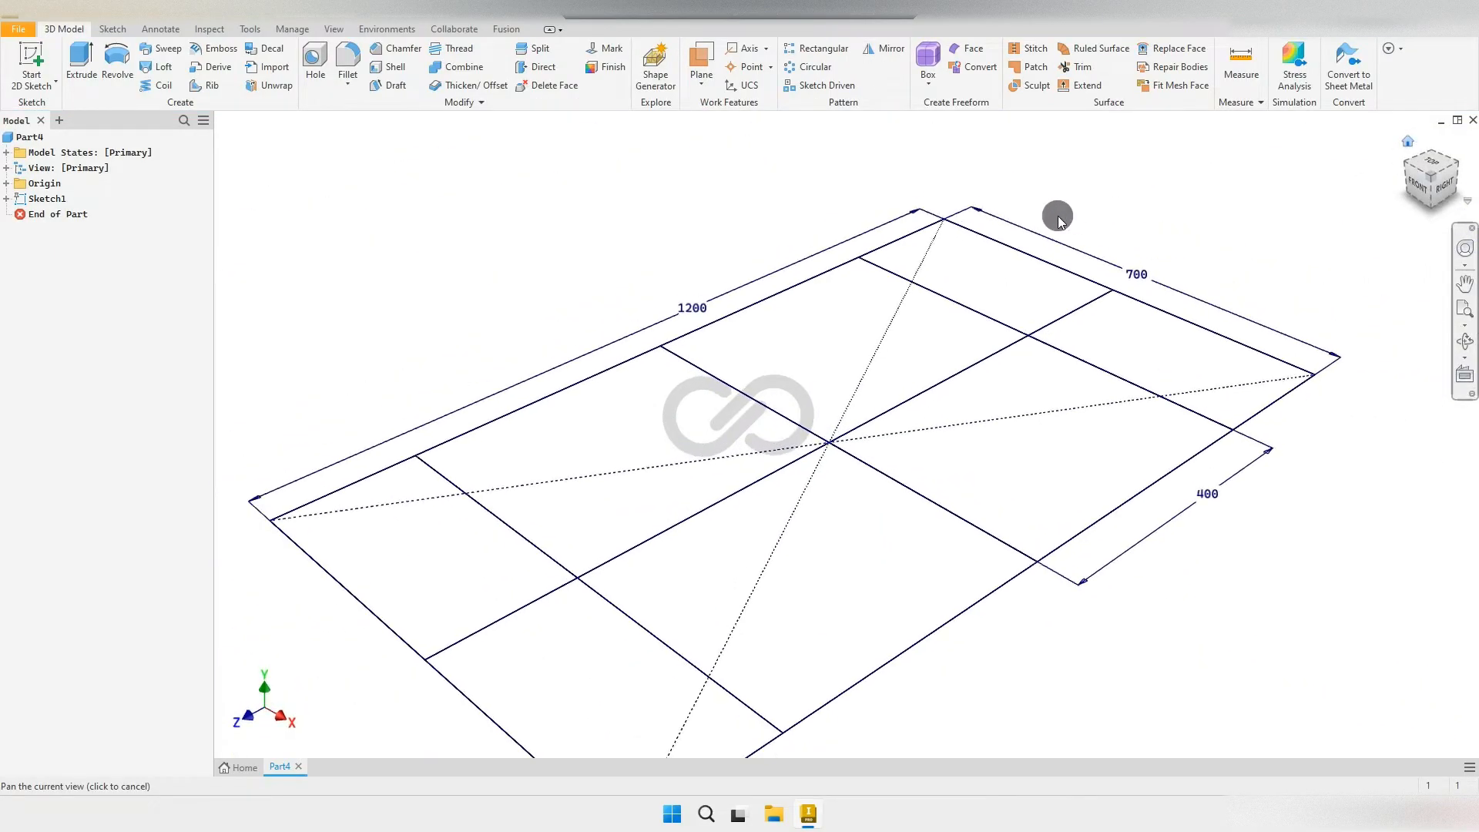
# Step: Create a work plane normal to the long center line at its endpoint on the near 700 mm edge
pyautogui.keyDown('shift'); pyautogui.moveTo(795, 442); pyautogui.dragTo(779, 398, button='middle'); pyautogui.keyUp('shift')
pyautogui.click(704, 86)
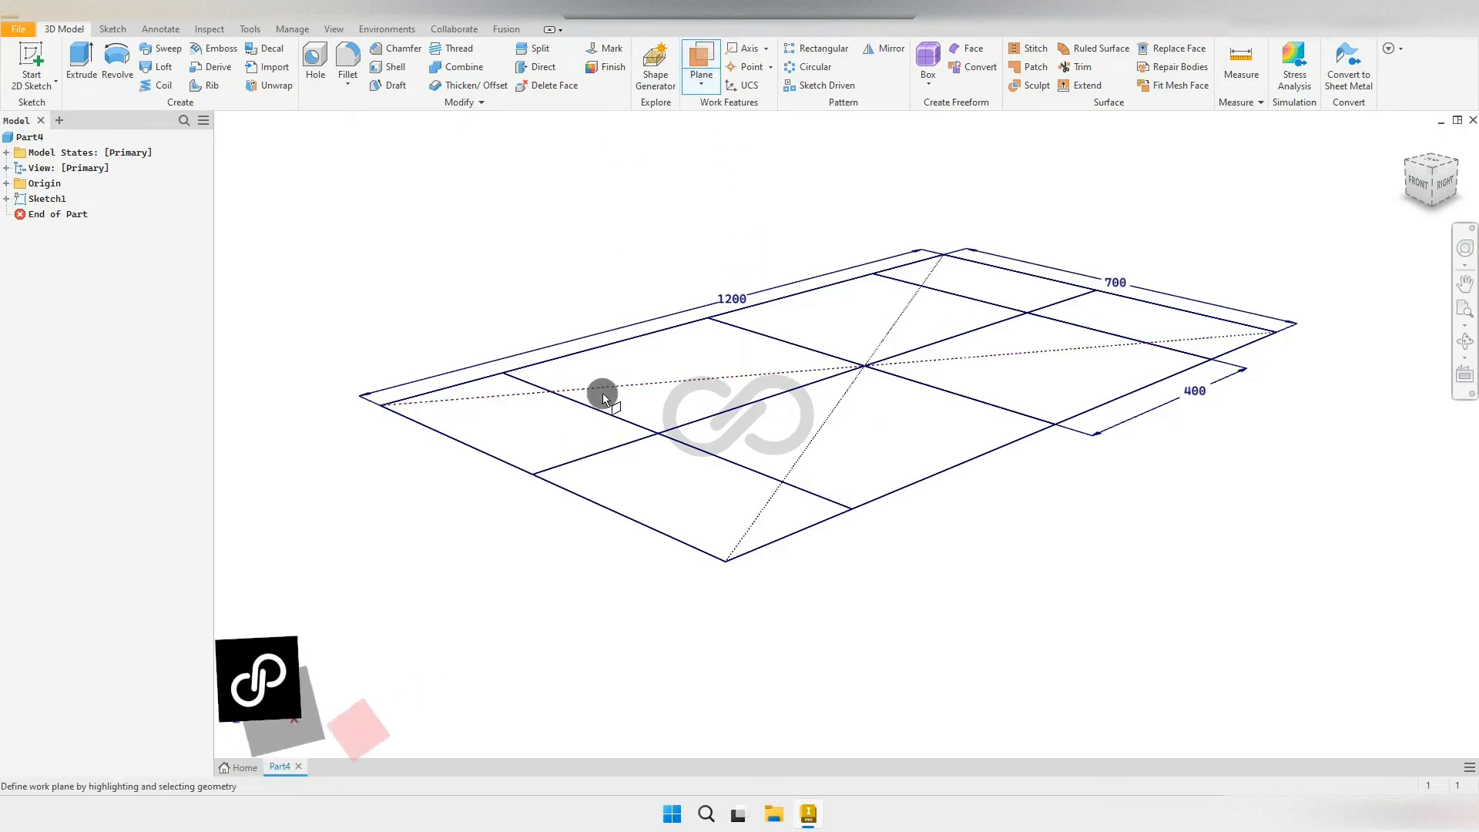
pyautogui.scroll(-3, 533, 477)
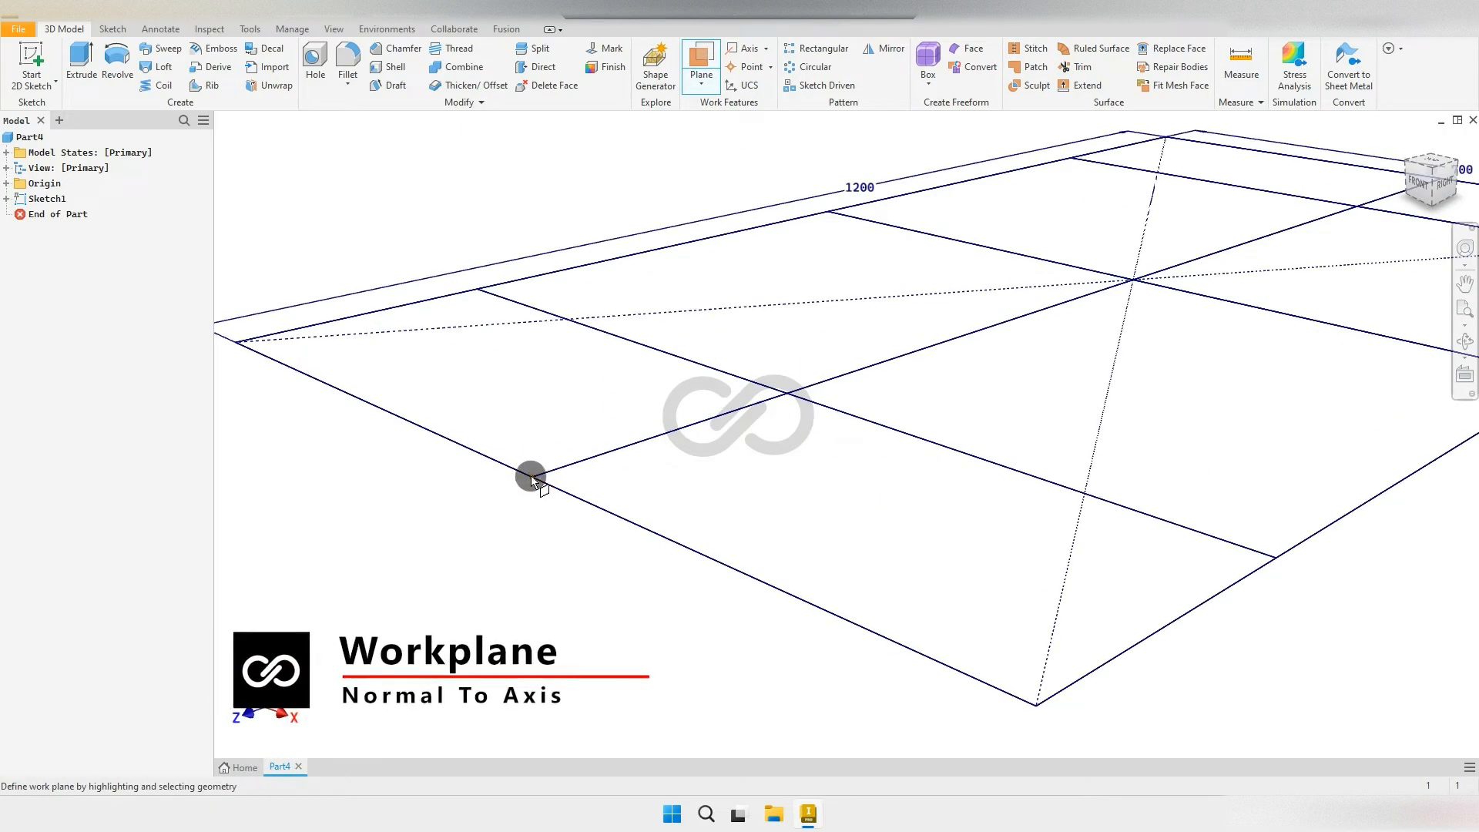
pyautogui.click(572, 475)
pyautogui.scroll(5, 545, 428)
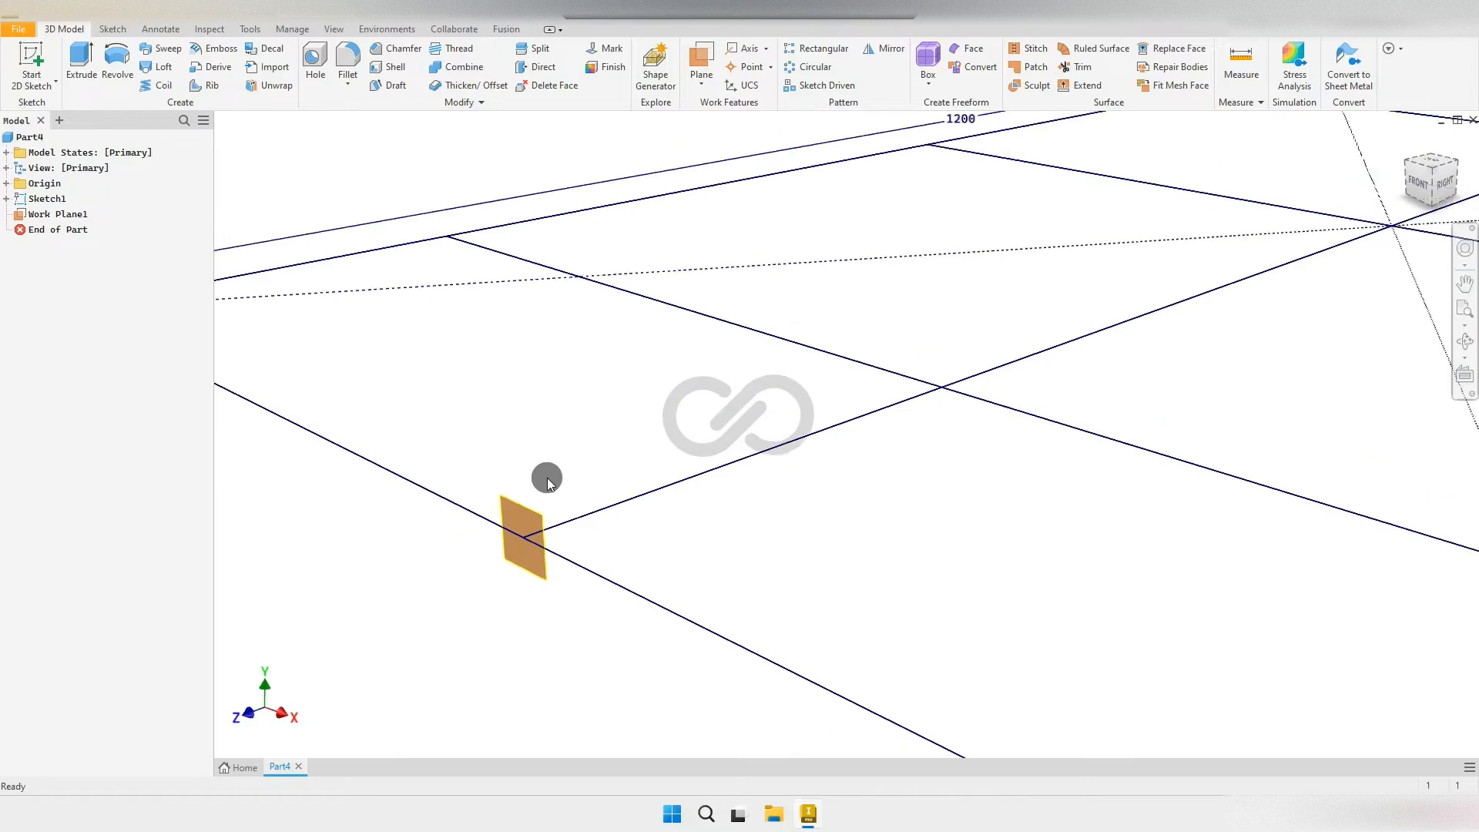
# Step: Start a new sketch on the work plane at the end of the long center line
pyautogui.scroll(-3, 550, 451)
pyautogui.click(529, 532)
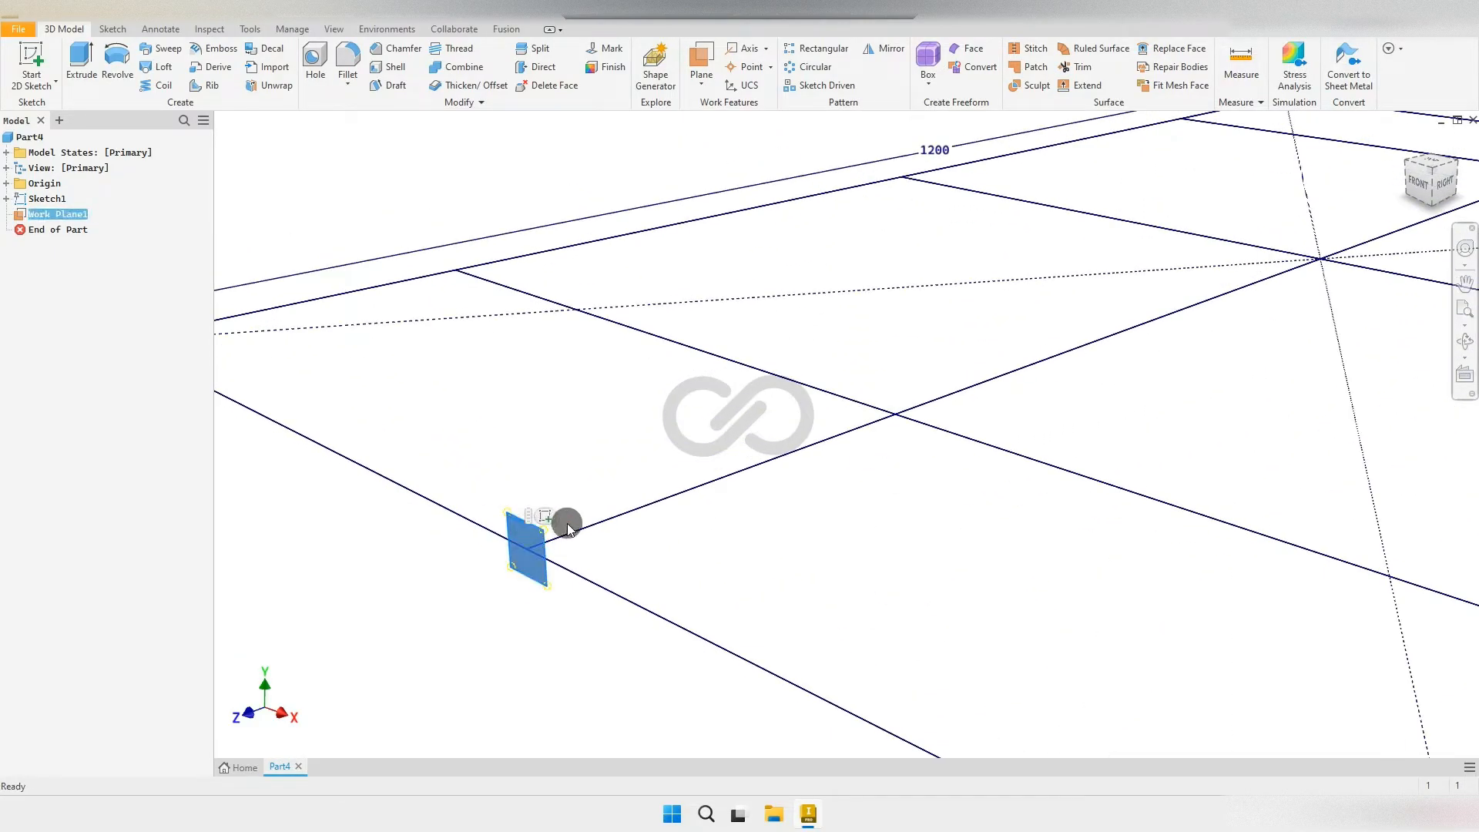
pyautogui.click(550, 518)
pyautogui.moveTo(601, 444)
pyautogui.keyDown('shift'); pyautogui.mouseDown(button='middle')
pyautogui.moveTo(716, 455)
pyautogui.moveTo(696, 443)
pyautogui.moveTo(693, 463)
pyautogui.mouseUp(button='middle'); pyautogui.keyUp('shift')
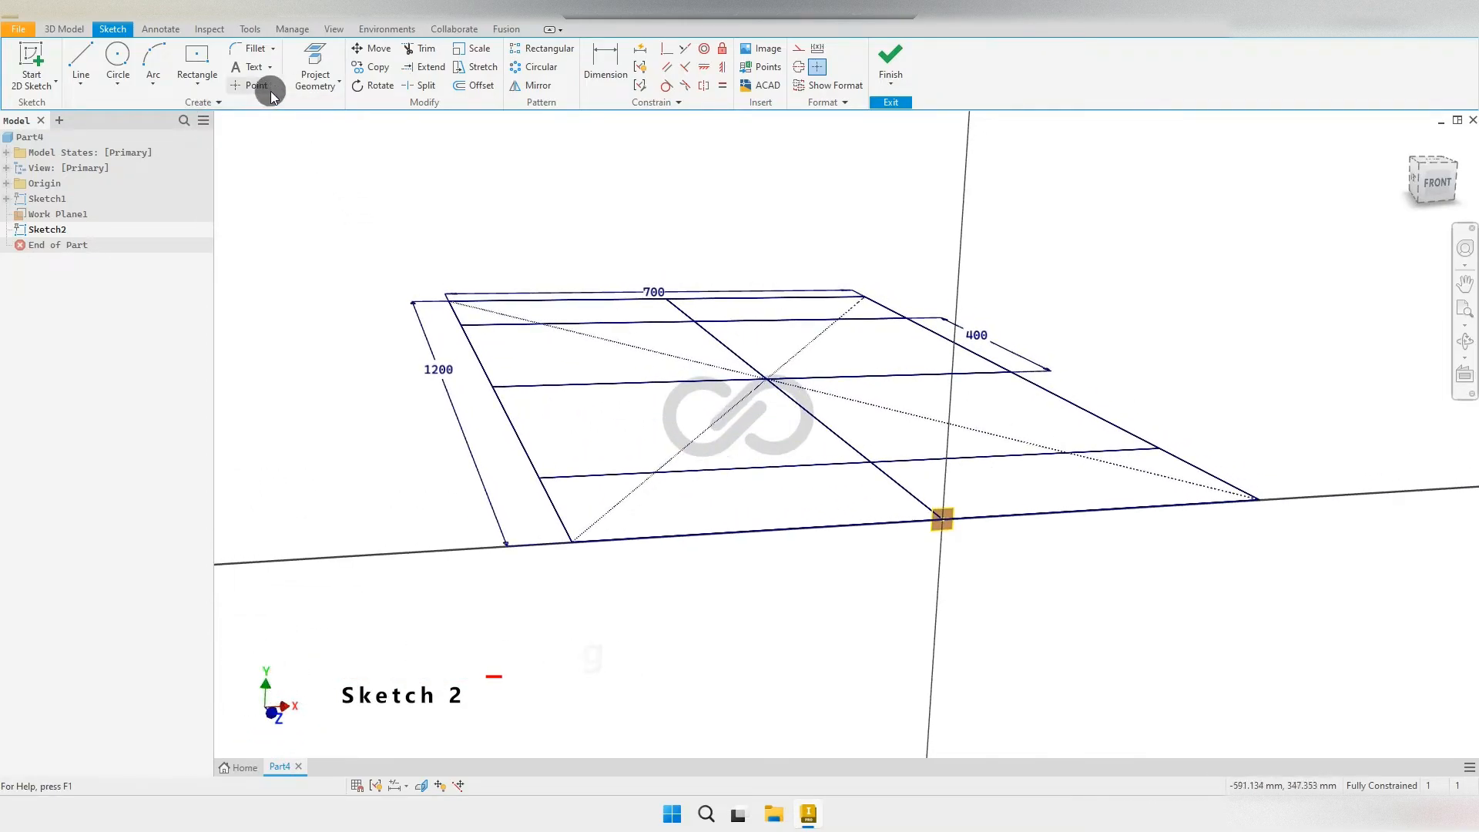
# Step: Project the corner points of the near 700 mm edge into the new sketch
pyautogui.click(322, 57)
pyautogui.scroll(3, 538, 604)
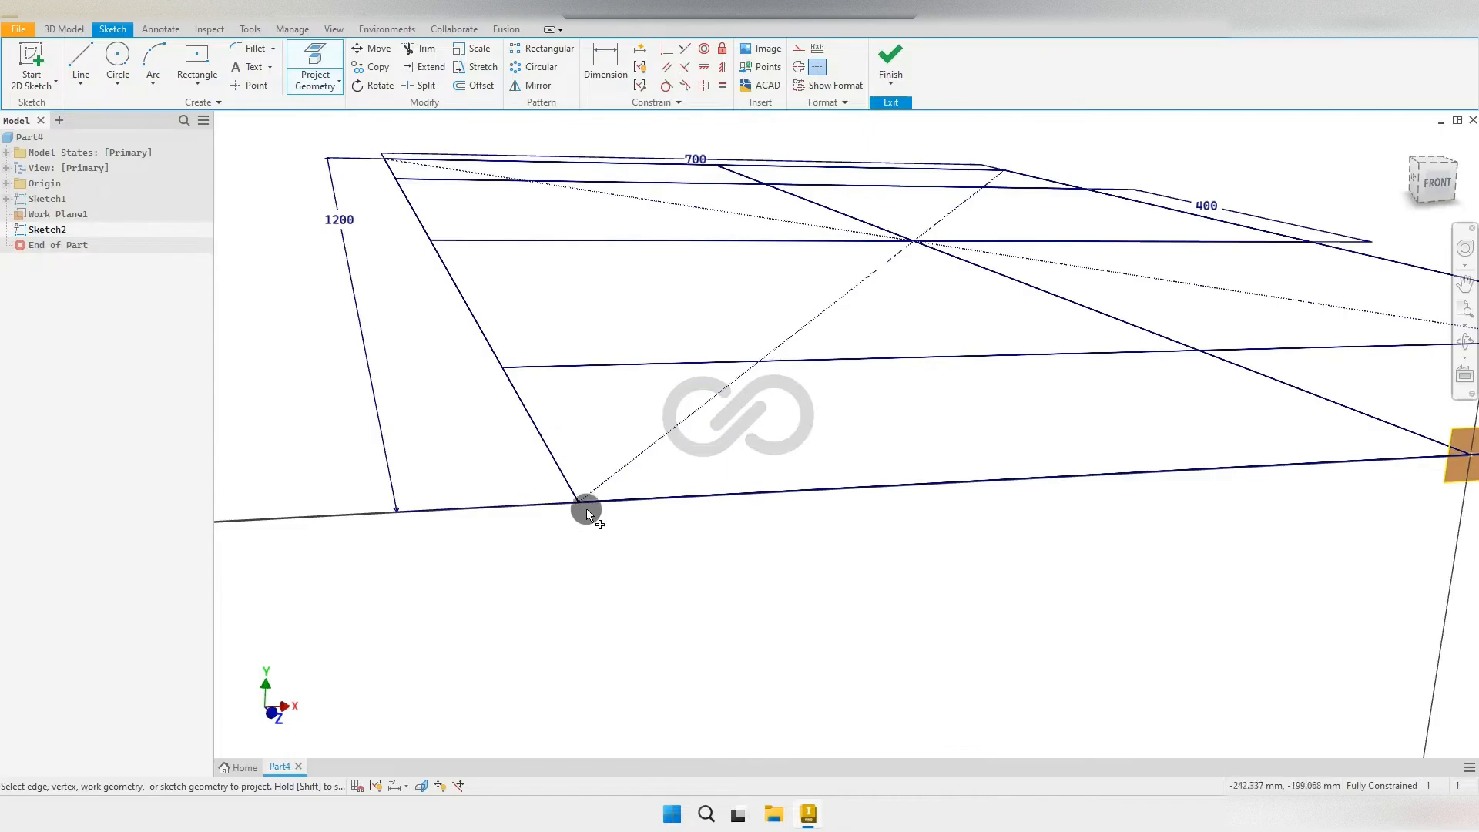
pyautogui.scroll(-3, 835, 538)
pyautogui.scroll(5, 1089, 485)
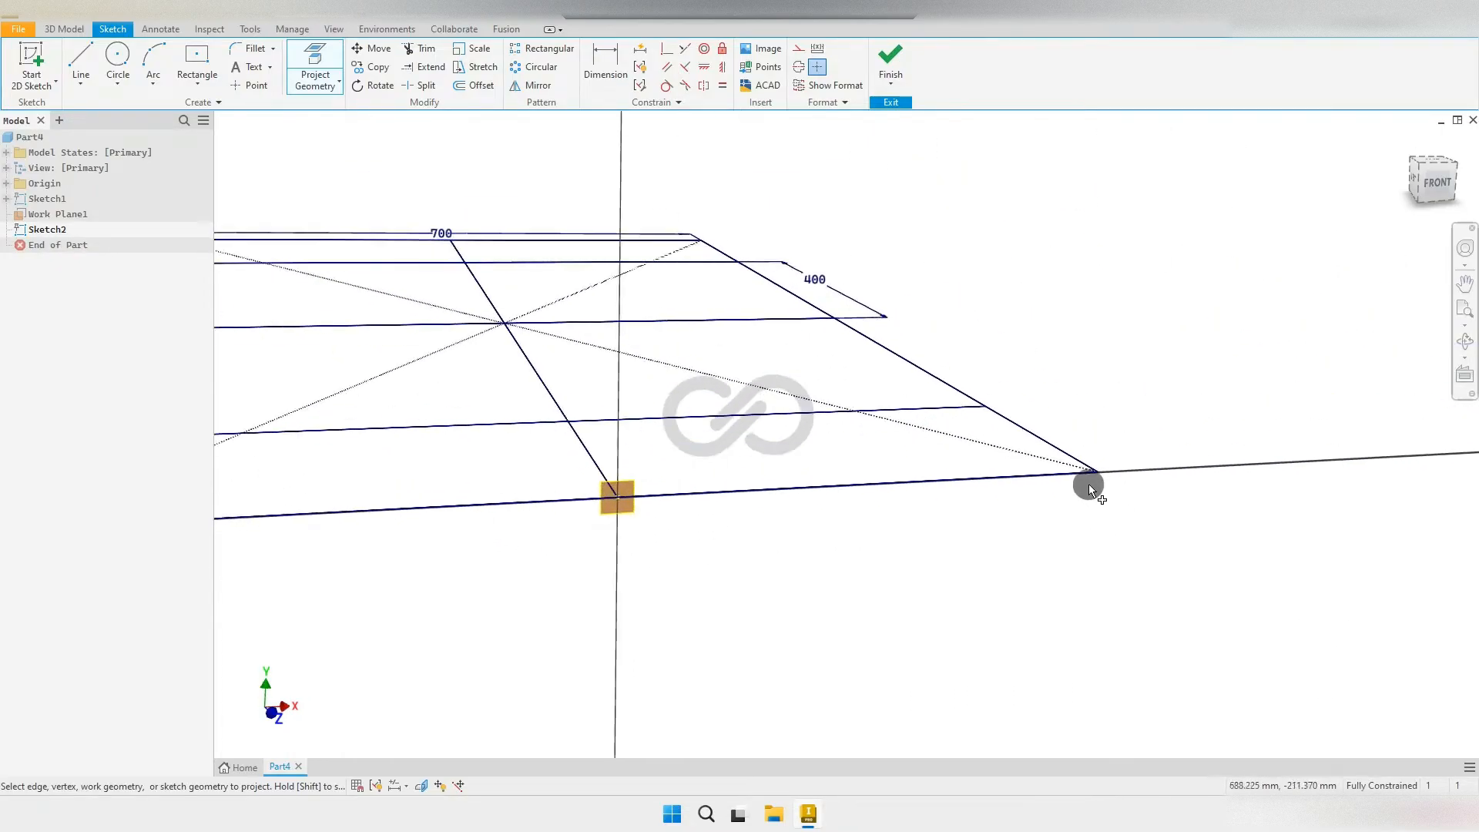
pyautogui.click(1107, 467)
pyautogui.scroll(-5, 1082, 501)
pyautogui.moveTo(674, 544); pyautogui.dragTo(726, 502, button='middle')
pyautogui.scroll(1, 684, 507)
pyautogui.rightClick(691, 488)
pyautogui.click(738, 489)
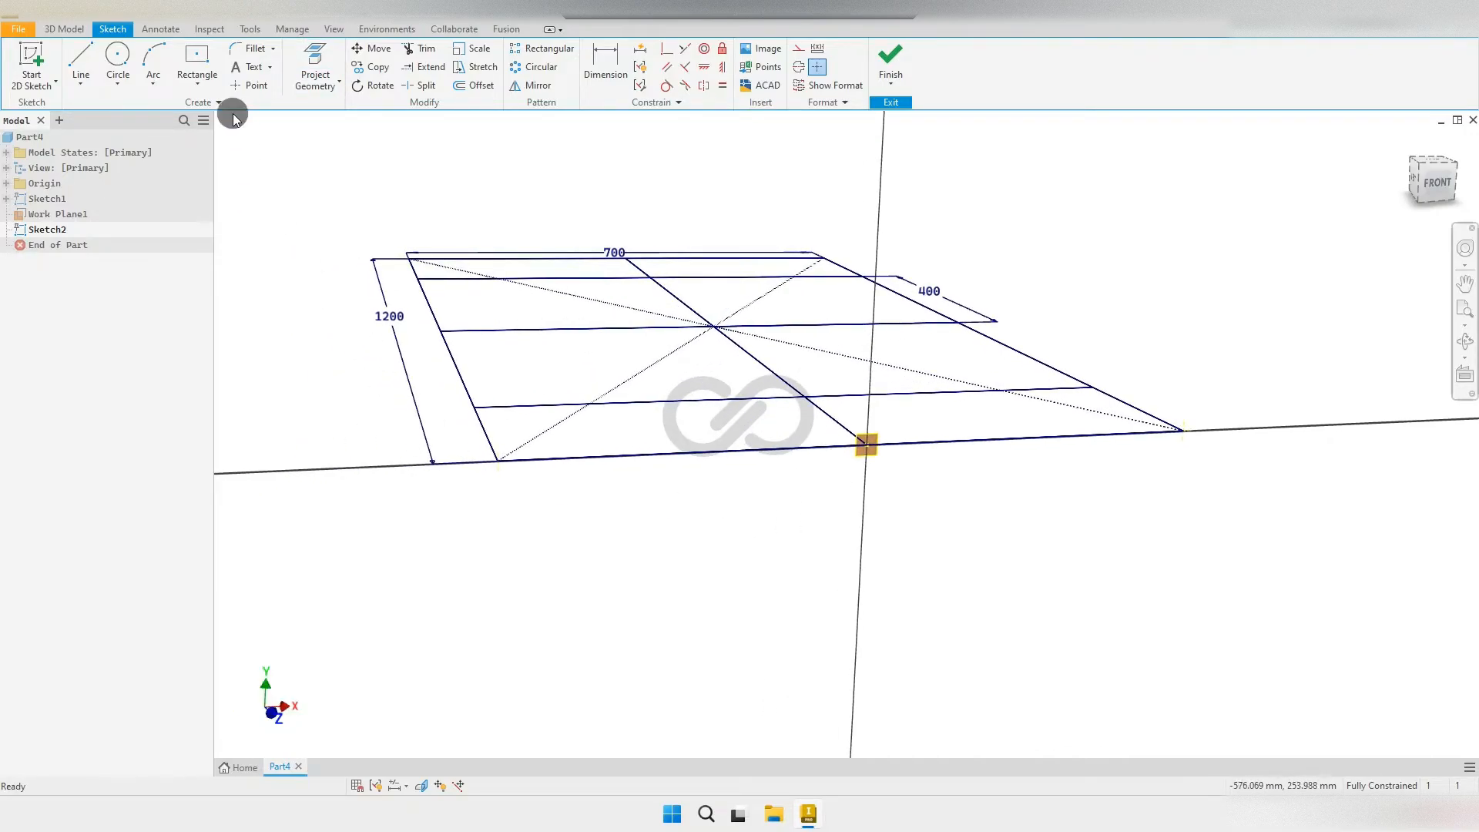
# Step: Draw a center-point rectangle 700 mm wide and 525 mm high in the sketch, above the projected edge
pyautogui.click(1435, 186)
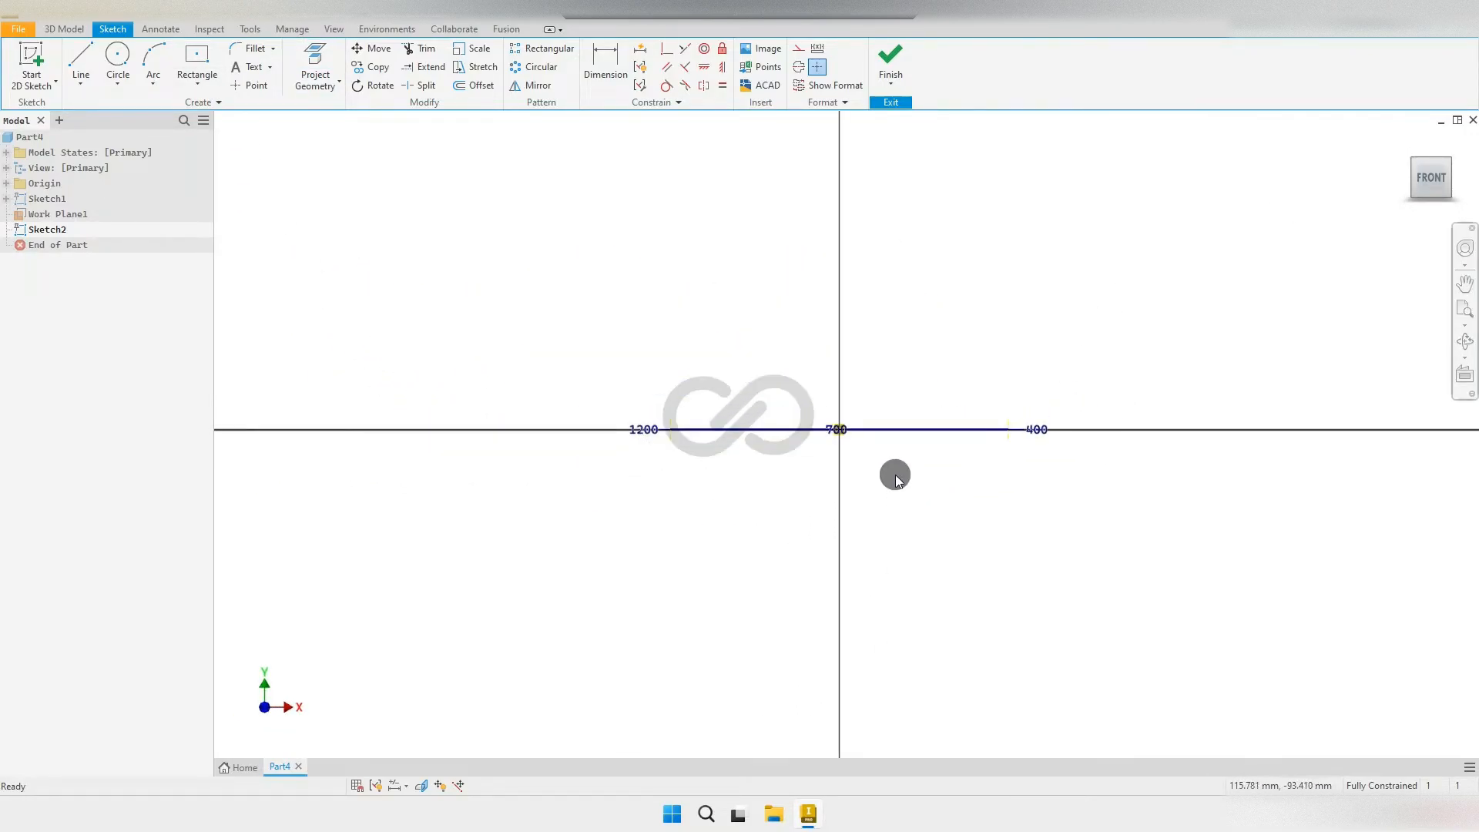
pyautogui.scroll(2, 854, 453)
pyautogui.moveTo(861, 475)
pyautogui.mouseDown(button='middle')
pyautogui.moveTo(846, 466)
pyautogui.moveTo(843, 520)
pyautogui.mouseUp(button='middle')
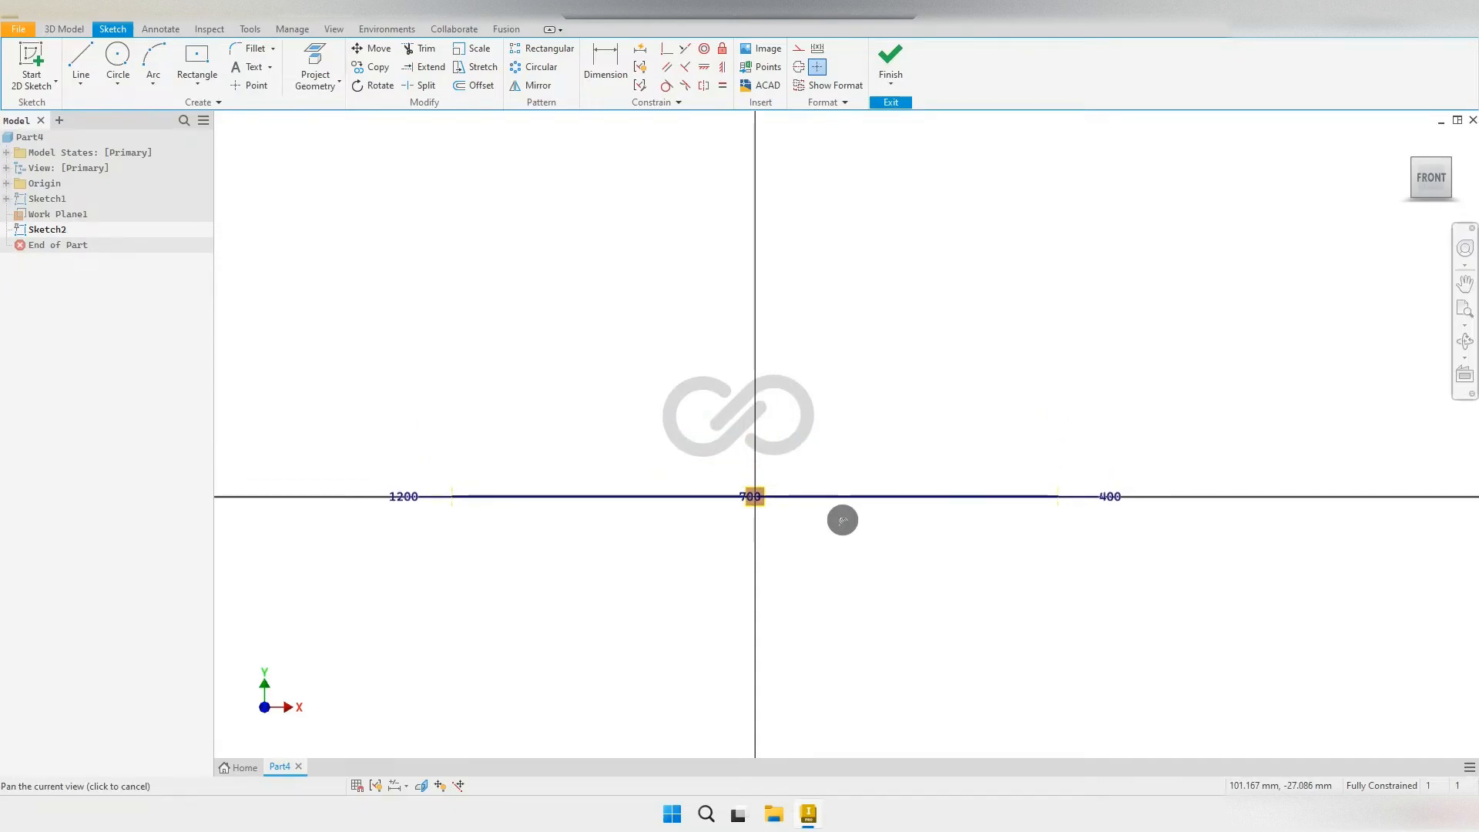
pyautogui.click(199, 81)
pyautogui.click(223, 174)
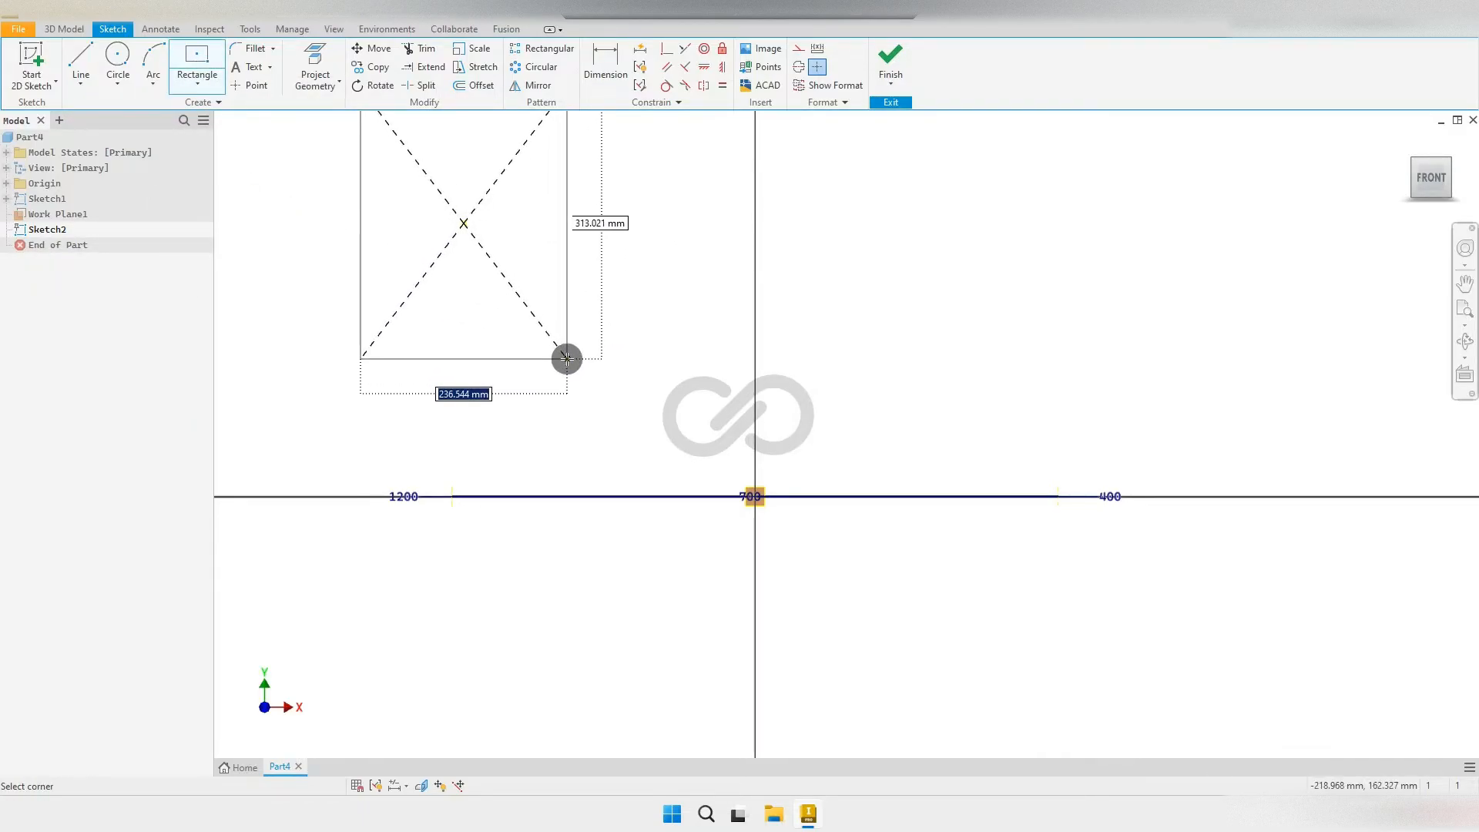
pyautogui.write('700')
pyautogui.press('Tab')
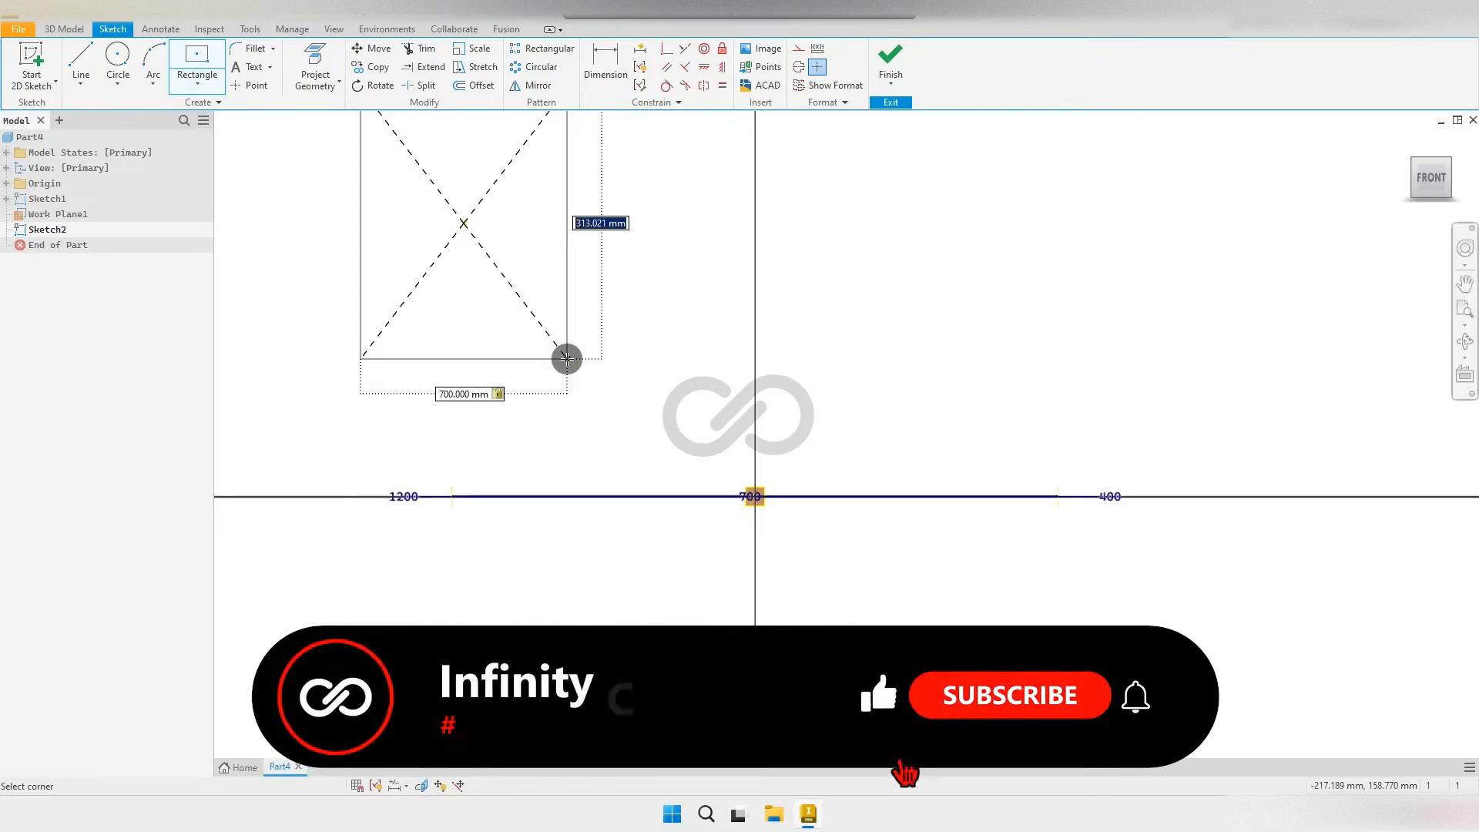
pyautogui.write('525')
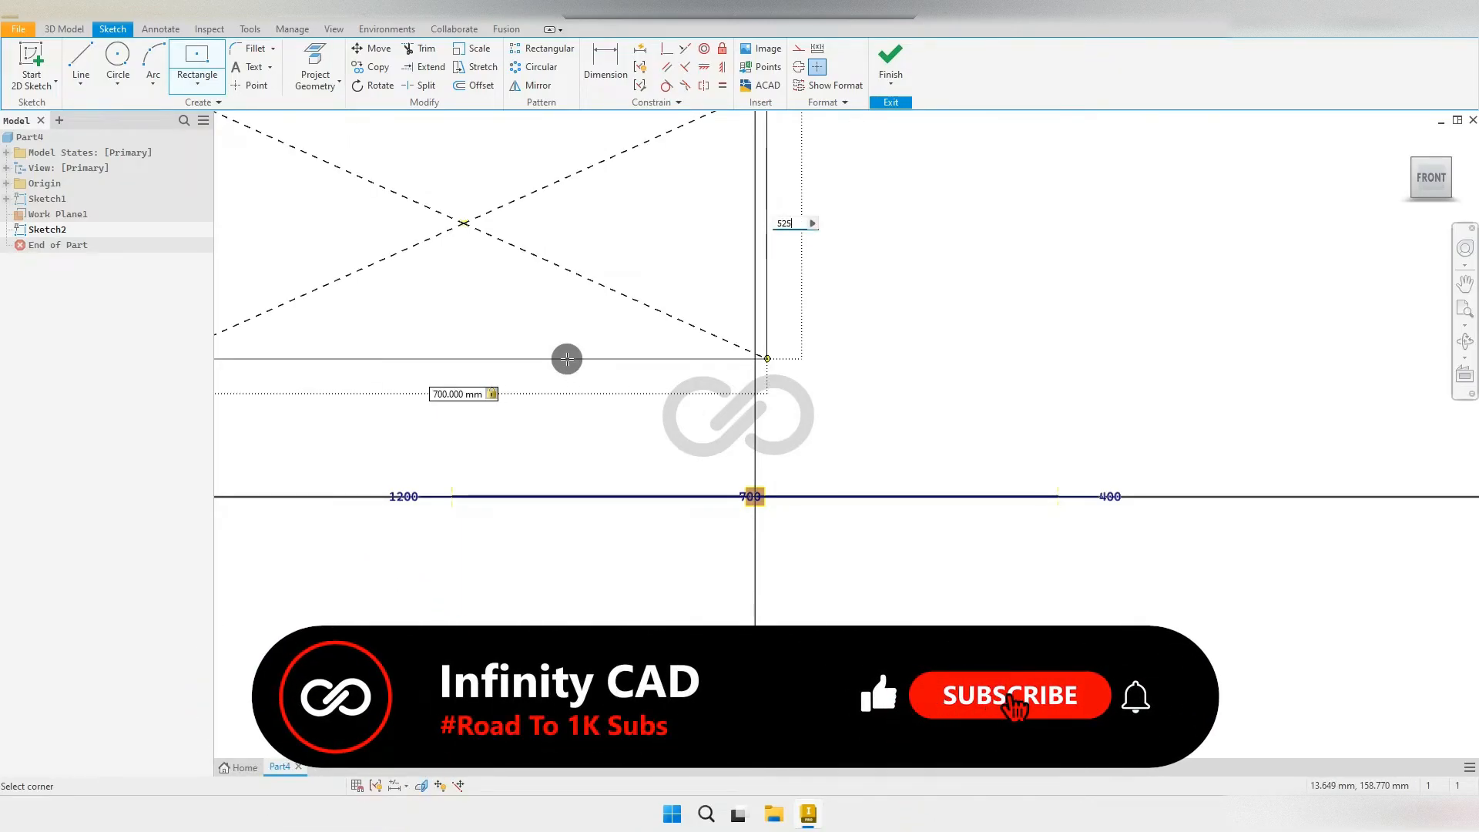
pyautogui.press('Return')
pyautogui.scroll(-4, 769, 373)
pyautogui.rightClick(814, 321)
pyautogui.click(864, 322)
# Step: Make the midpoint of the rectangle's vertical side coincident with the projected corner of the 700 mm edge and finish the sketch
pyautogui.moveTo(766, 346)
pyautogui.keyDown('shift'); pyautogui.mouseDown(button='middle')
pyautogui.moveTo(845, 357)
pyautogui.moveTo(814, 396)
pyautogui.moveTo(733, 346)
pyautogui.mouseUp(button='middle'); pyautogui.keyUp('shift')
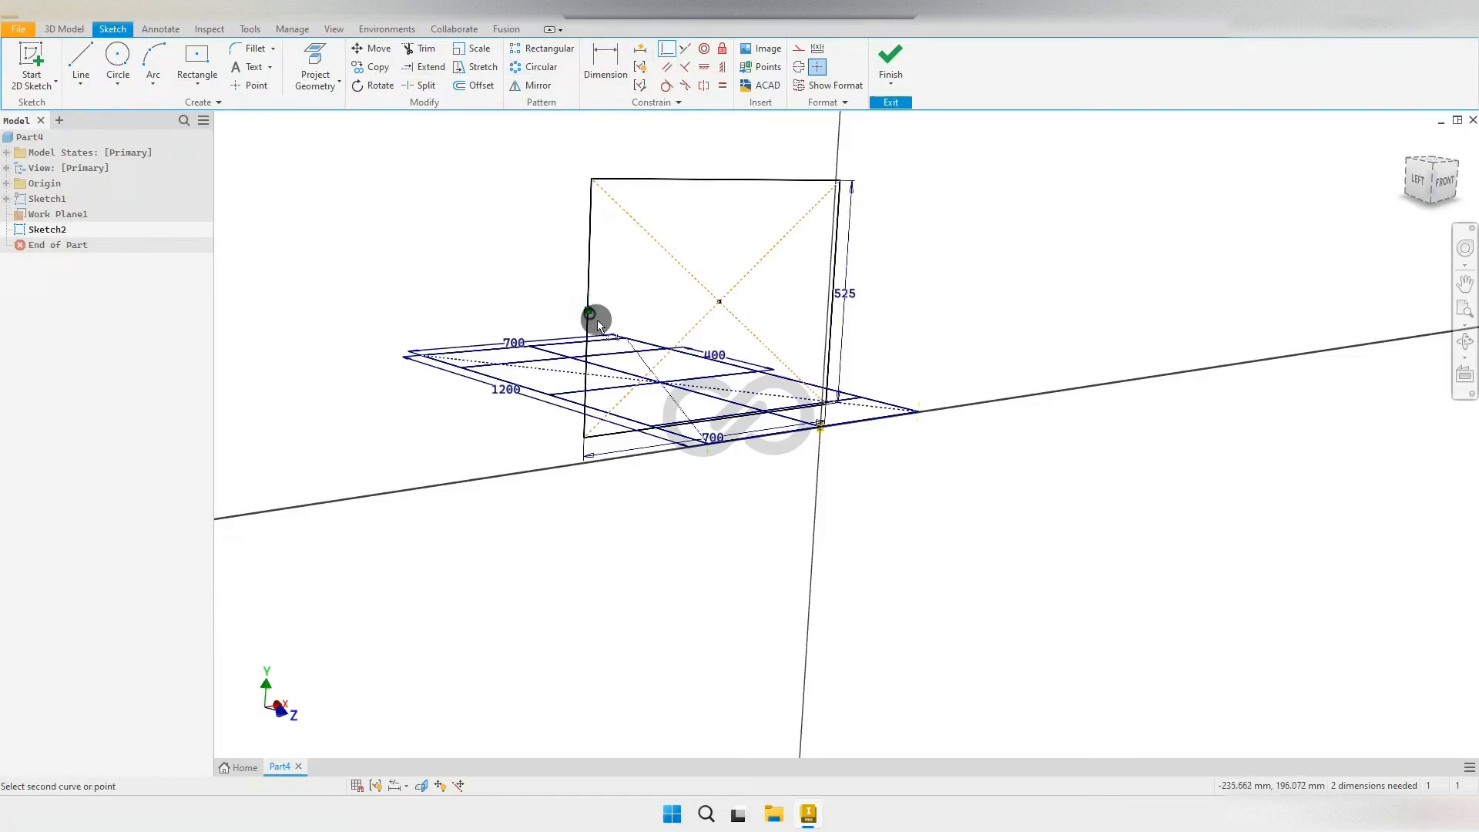
pyautogui.scroll(2, 722, 461)
pyautogui.click(699, 439)
pyautogui.rightClick(1079, 323)
pyautogui.click(1125, 325)
pyautogui.scroll(-2, 952, 341)
pyautogui.scroll(2, 892, 385)
pyautogui.moveTo(913, 501)
pyautogui.mouseDown(button='middle')
pyautogui.moveTo(865, 517)
pyautogui.moveTo(846, 547)
pyautogui.mouseUp(button='middle')
pyautogui.scroll(2, 823, 474)
pyautogui.scroll(-2, 821, 470)
pyautogui.scroll(1, 832, 462)
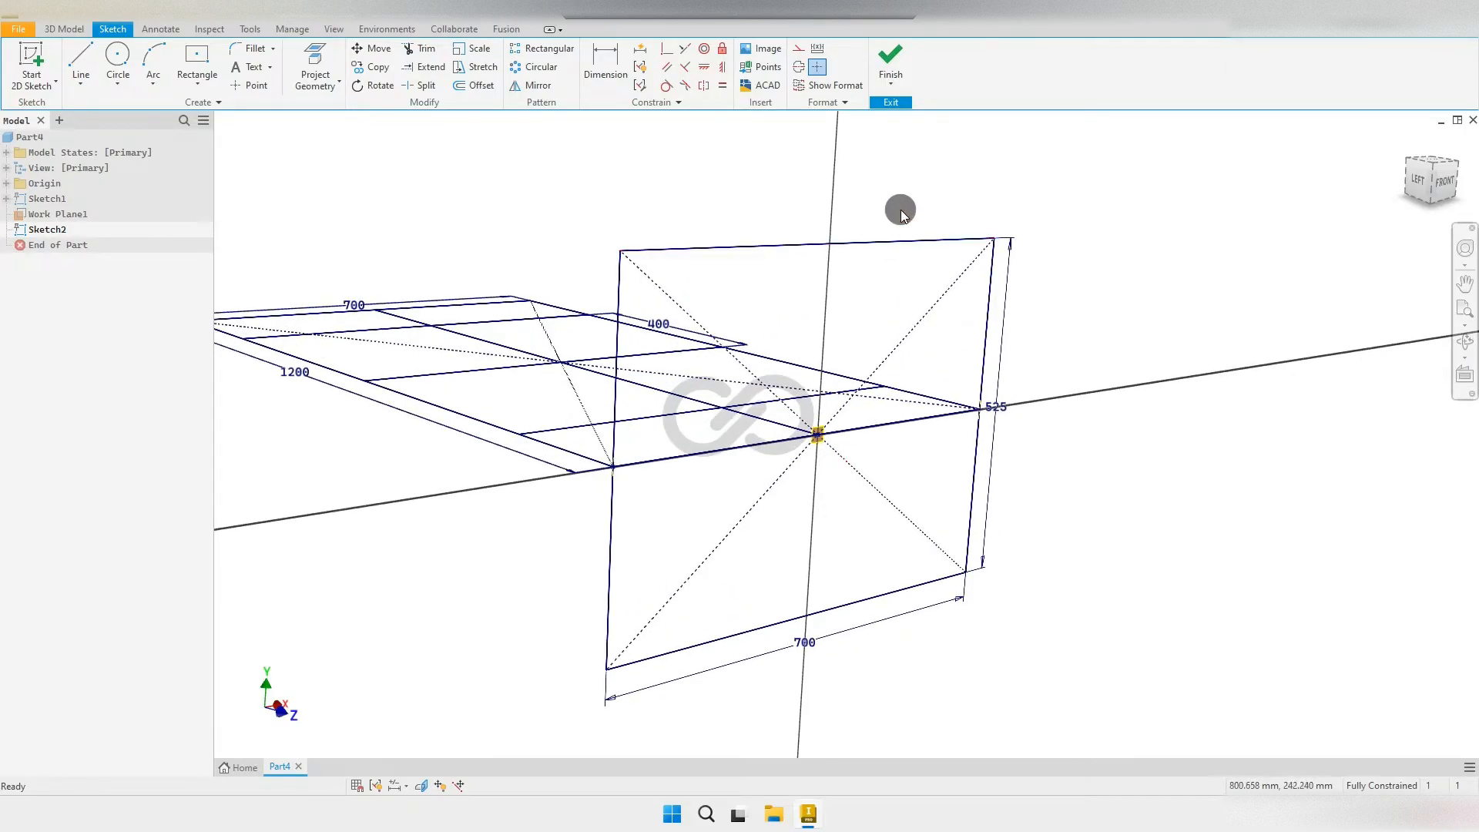
pyautogui.click(892, 55)
# Step: Create a work plane normal to the long center line at its endpoint on the opposite 700 mm edge
pyautogui.click(1425, 165)
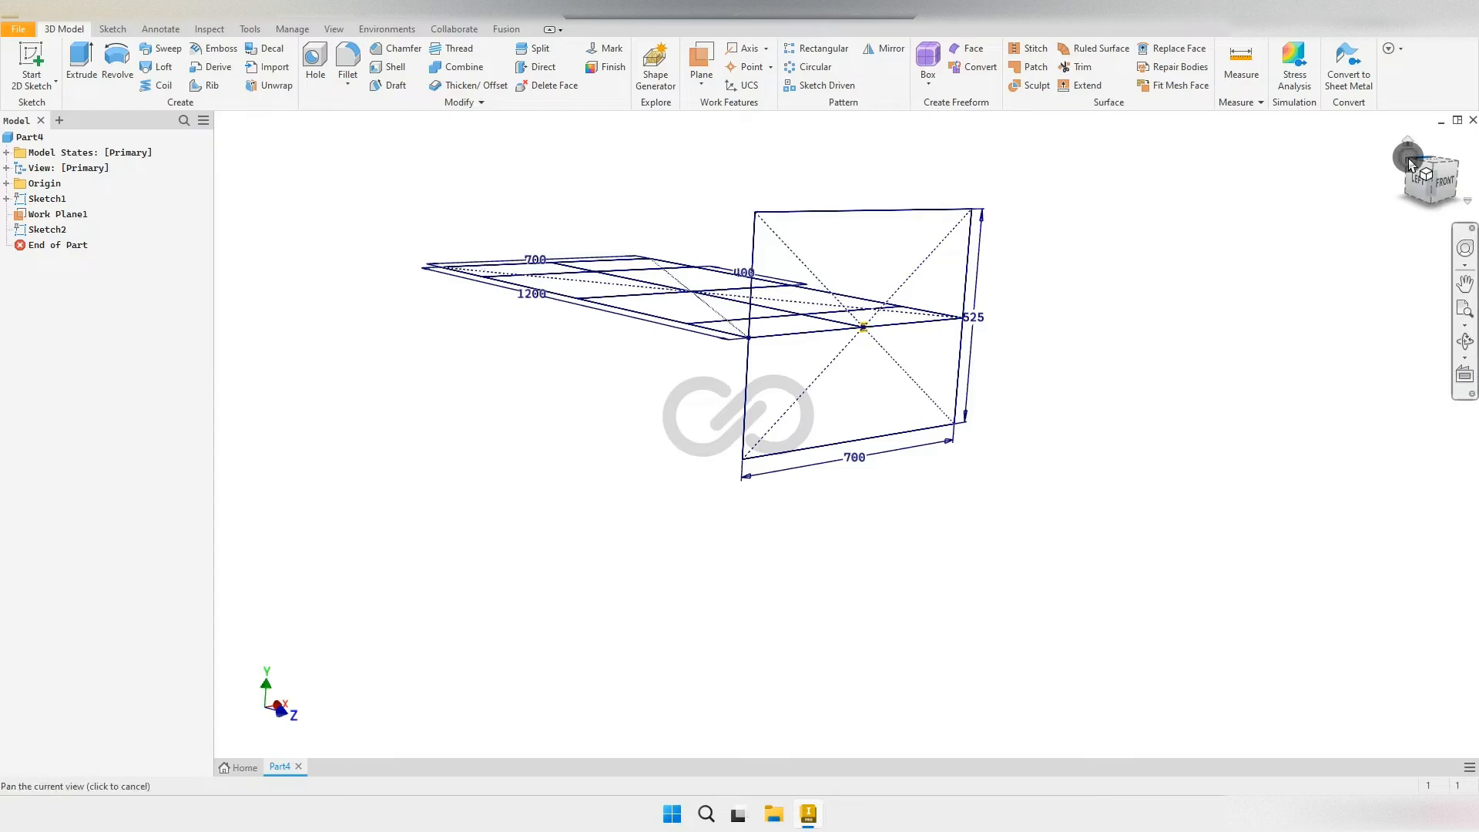
pyautogui.keyDown('shift'); pyautogui.moveTo(1069, 284); pyautogui.dragTo(1066, 231, button='middle'); pyautogui.keyUp('shift')
pyautogui.scroll(2, 926, 332)
pyautogui.moveTo(926, 333); pyautogui.dragTo(741, 285, button='middle')
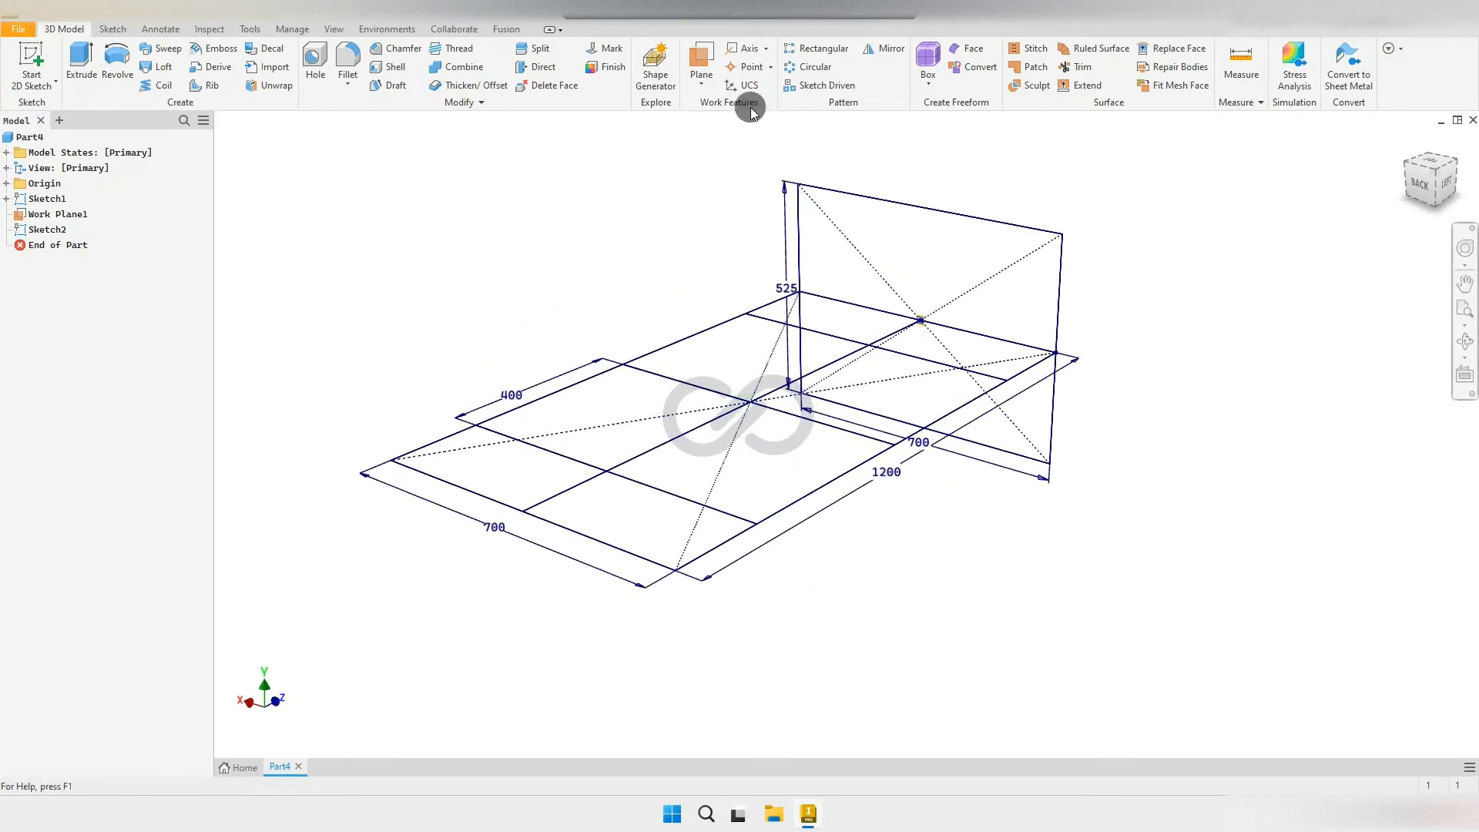
pyautogui.scroll(2, 576, 499)
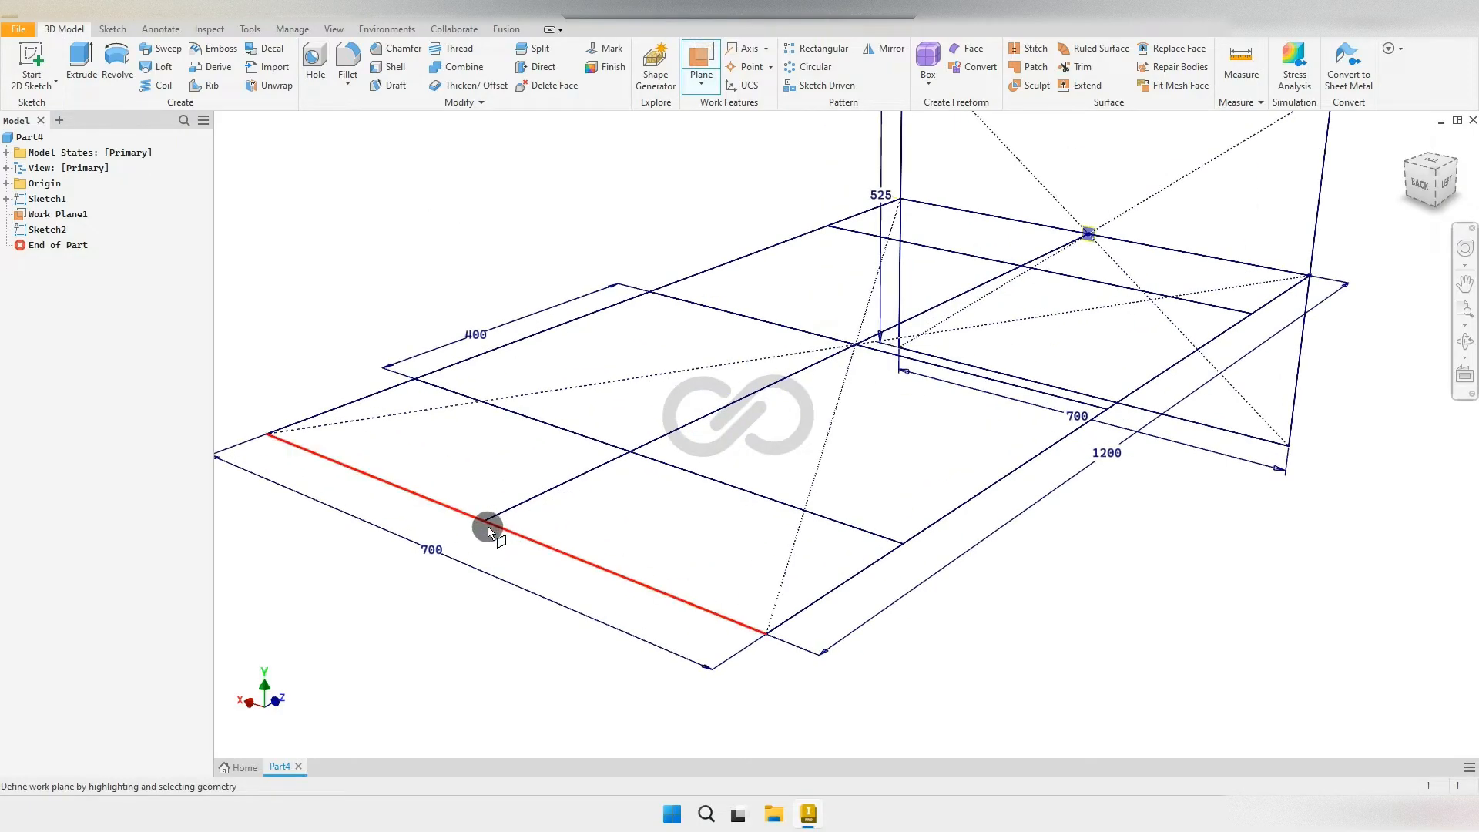
pyautogui.scroll(3, 483, 527)
pyautogui.scroll(2, 512, 520)
pyautogui.click(423, 476)
pyautogui.click(484, 451)
pyautogui.scroll(-5, 538, 370)
pyautogui.scroll(3, 526, 367)
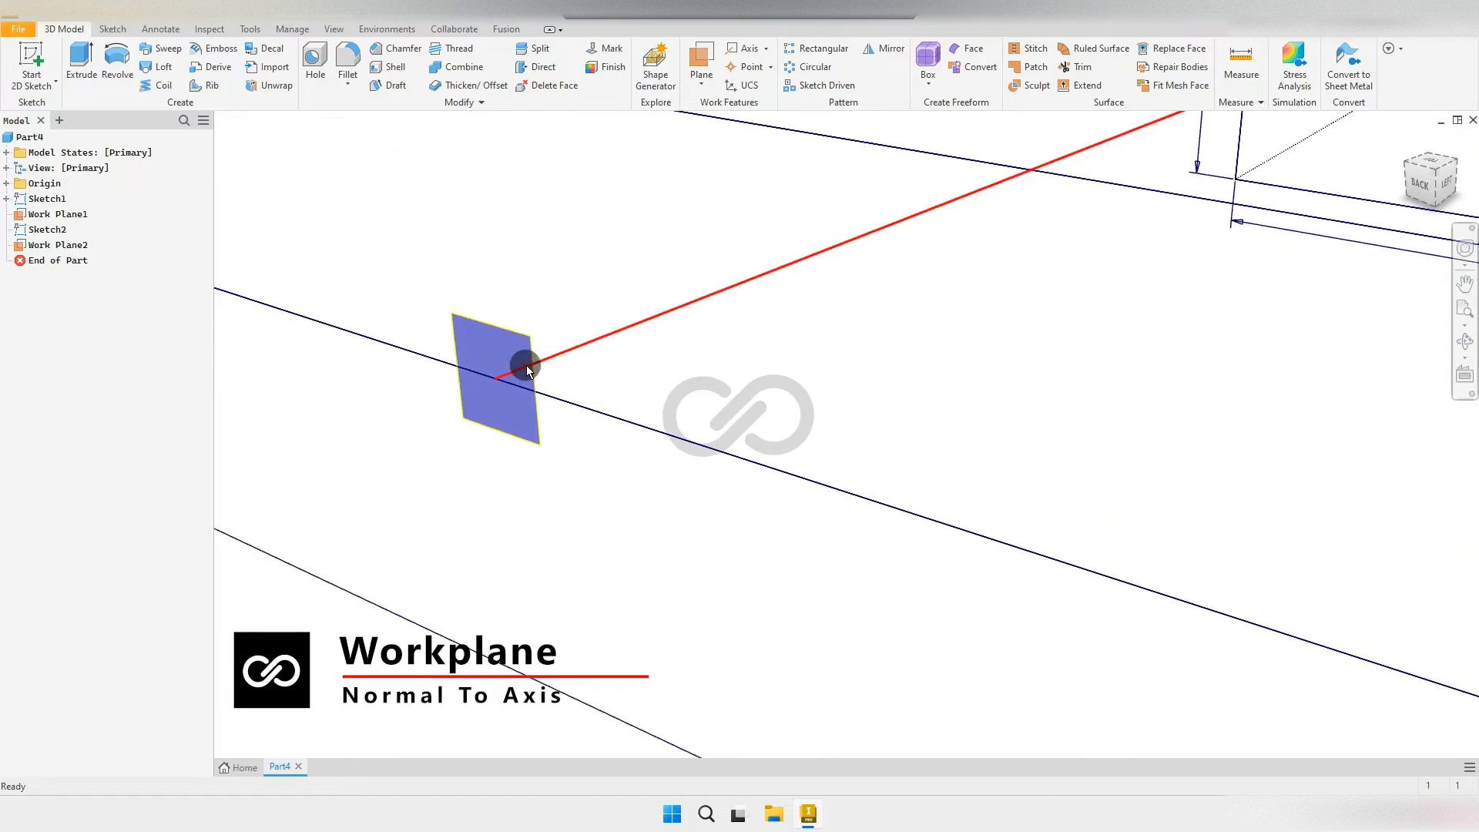
# Step: Start a new sketch on the work plane at the opposite end of the long center line
pyautogui.click(530, 339)
pyautogui.click(558, 334)
pyautogui.scroll(-3, 685, 327)
pyautogui.moveTo(685, 328)
pyautogui.keyDown('shift'); pyautogui.mouseDown(button='middle')
pyautogui.moveTo(726, 344)
pyautogui.moveTo(757, 329)
pyautogui.moveTo(708, 372)
pyautogui.mouseUp(button='middle'); pyautogui.keyUp('shift')
pyautogui.scroll(-1, 757, 329)
pyautogui.scroll(-2, 724, 353)
# Step: Project the four edges of the 700 x 525 mm rectangle into the new sketch and finish the sketch
pyautogui.click(320, 51)
pyautogui.moveTo(373, 346)
pyautogui.keyDown('shift'); pyautogui.mouseDown(button='middle')
pyautogui.moveTo(376, 280)
pyautogui.moveTo(375, 351)
pyautogui.mouseUp(button='middle'); pyautogui.keyUp('shift')
pyautogui.click(456, 367)
pyautogui.click(505, 442)
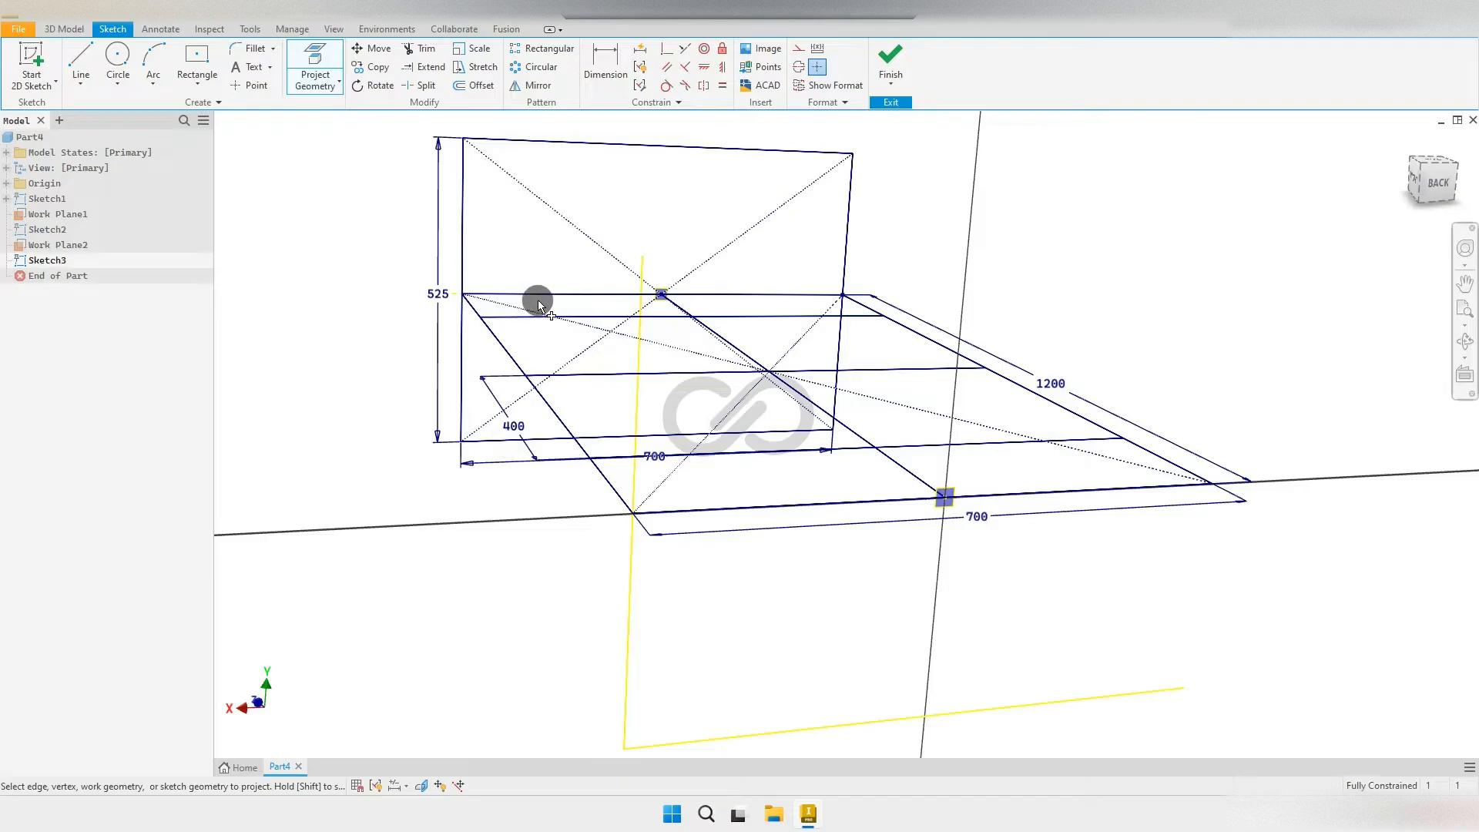
pyautogui.click(611, 148)
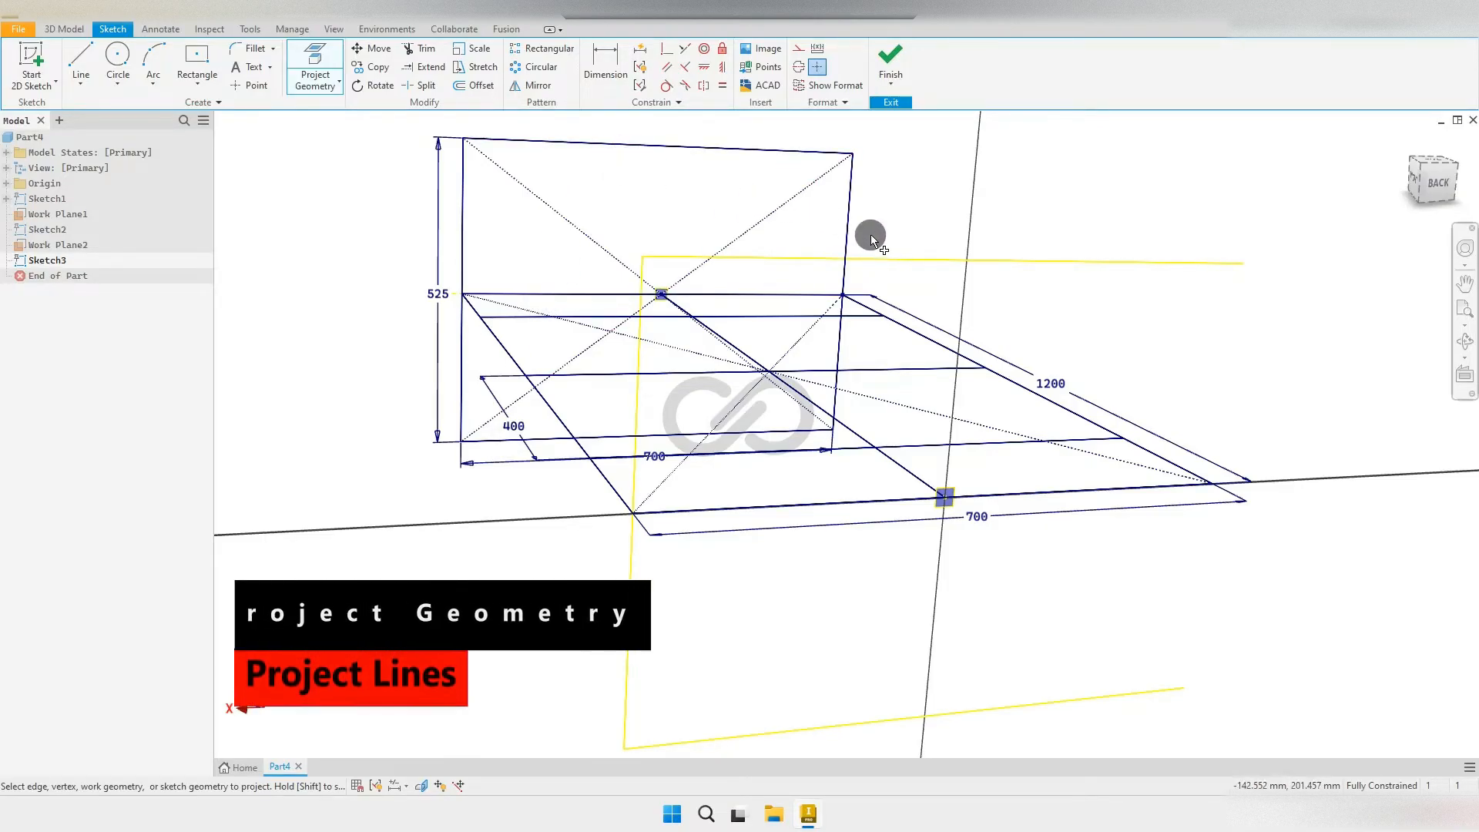
pyautogui.click(848, 234)
pyautogui.scroll(-3, 695, 213)
pyautogui.moveTo(745, 305)
pyautogui.keyDown('shift'); pyautogui.mouseDown(button='middle')
pyautogui.moveTo(647, 301)
pyautogui.moveTo(671, 309)
pyautogui.moveTo(683, 356)
pyautogui.moveTo(703, 337)
pyautogui.moveTo(734, 358)
pyautogui.mouseUp(button='middle'); pyautogui.keyUp('shift')
pyautogui.rightClick(438, 270)
pyautogui.click(494, 273)
pyautogui.scroll(2, 741, 373)
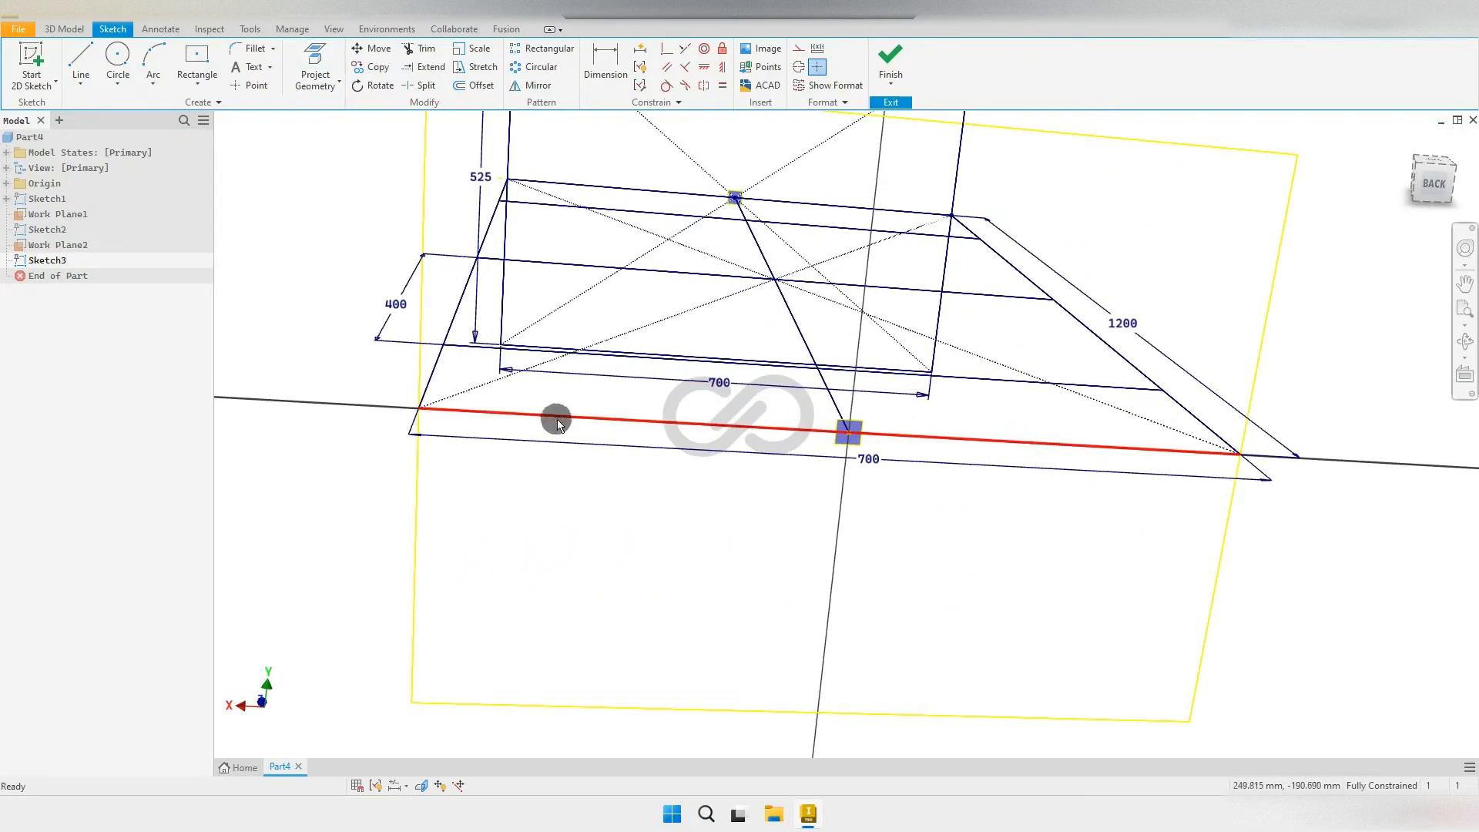
pyautogui.scroll(-2, 647, 387)
pyautogui.moveTo(654, 386)
pyautogui.keyDown('shift'); pyautogui.mouseDown(button='middle')
pyautogui.moveTo(631, 383)
pyautogui.moveTo(673, 354)
pyautogui.moveTo(694, 403)
pyautogui.mouseUp(button='middle'); pyautogui.keyUp('shift')
pyautogui.scroll(6, 783, 453)
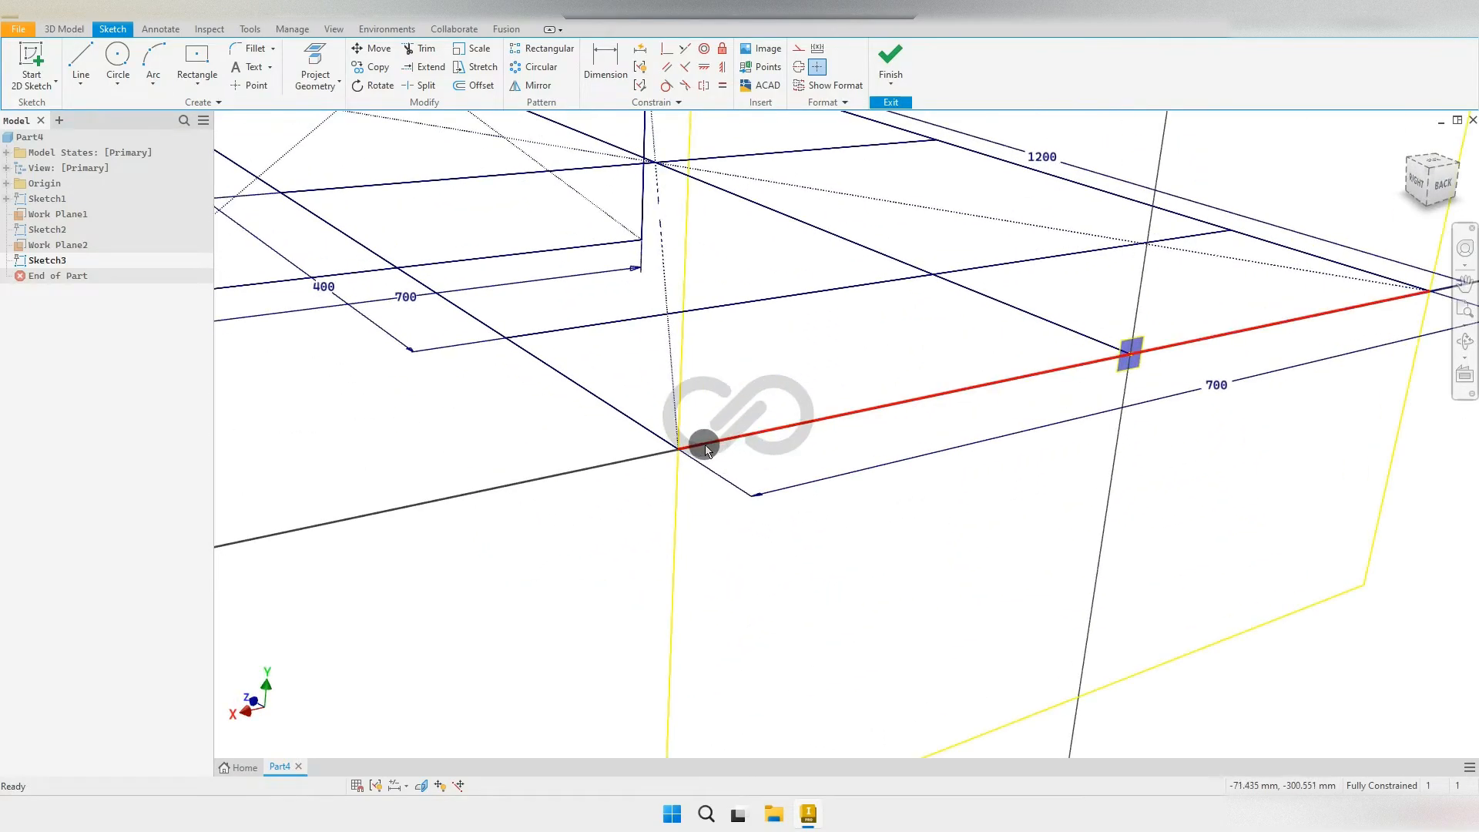
pyautogui.scroll(-5, 639, 443)
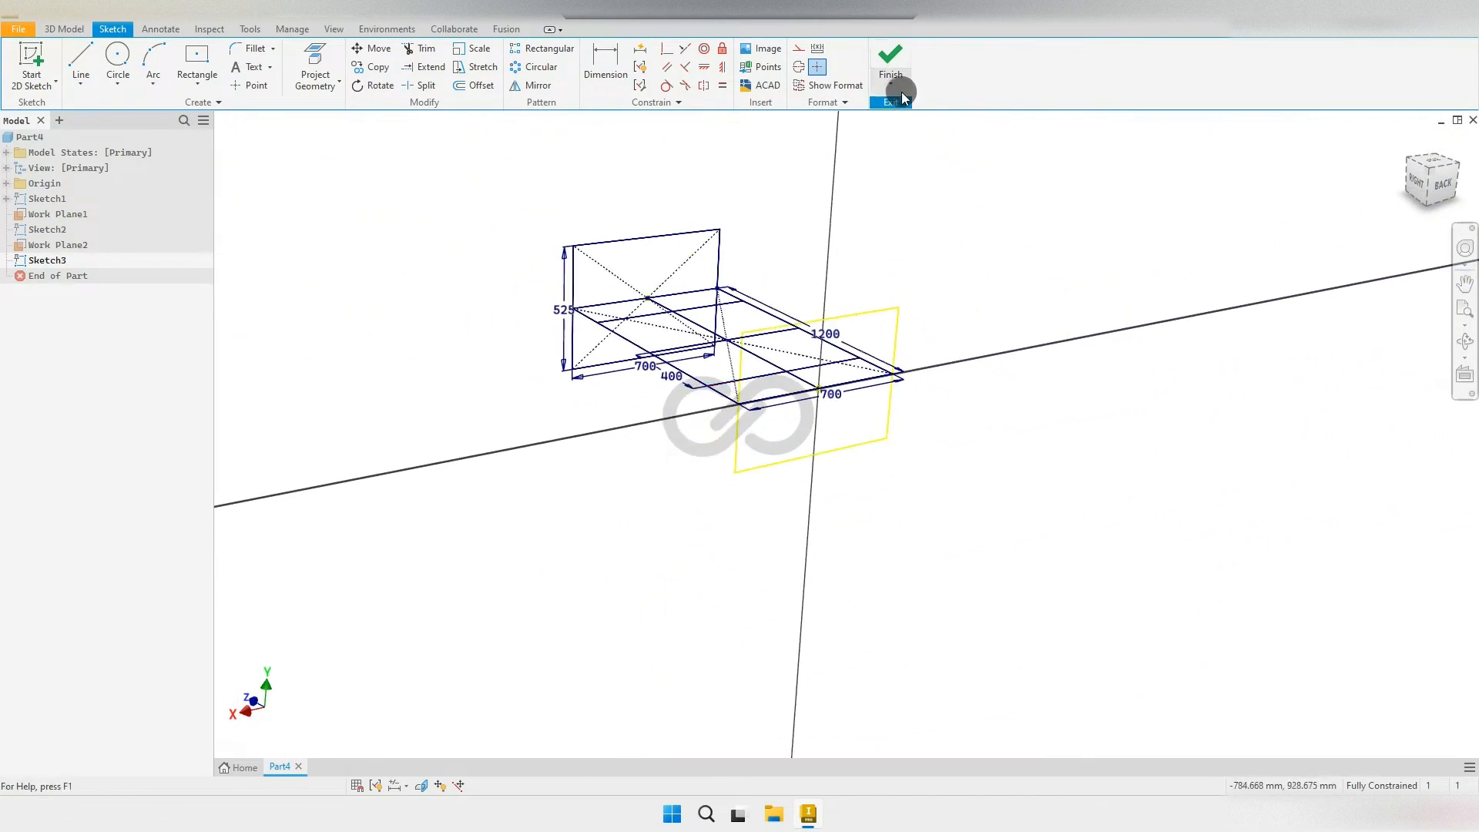
pyautogui.click(892, 60)
# Step: Hide both work planes at the ends of the long center line
pyautogui.moveTo(832, 311)
pyautogui.keyDown('shift'); pyautogui.mouseDown(button='middle')
pyautogui.moveTo(639, 276)
pyautogui.moveTo(650, 307)
pyautogui.moveTo(766, 321)
pyautogui.mouseUp(button='middle'); pyautogui.keyUp('shift')
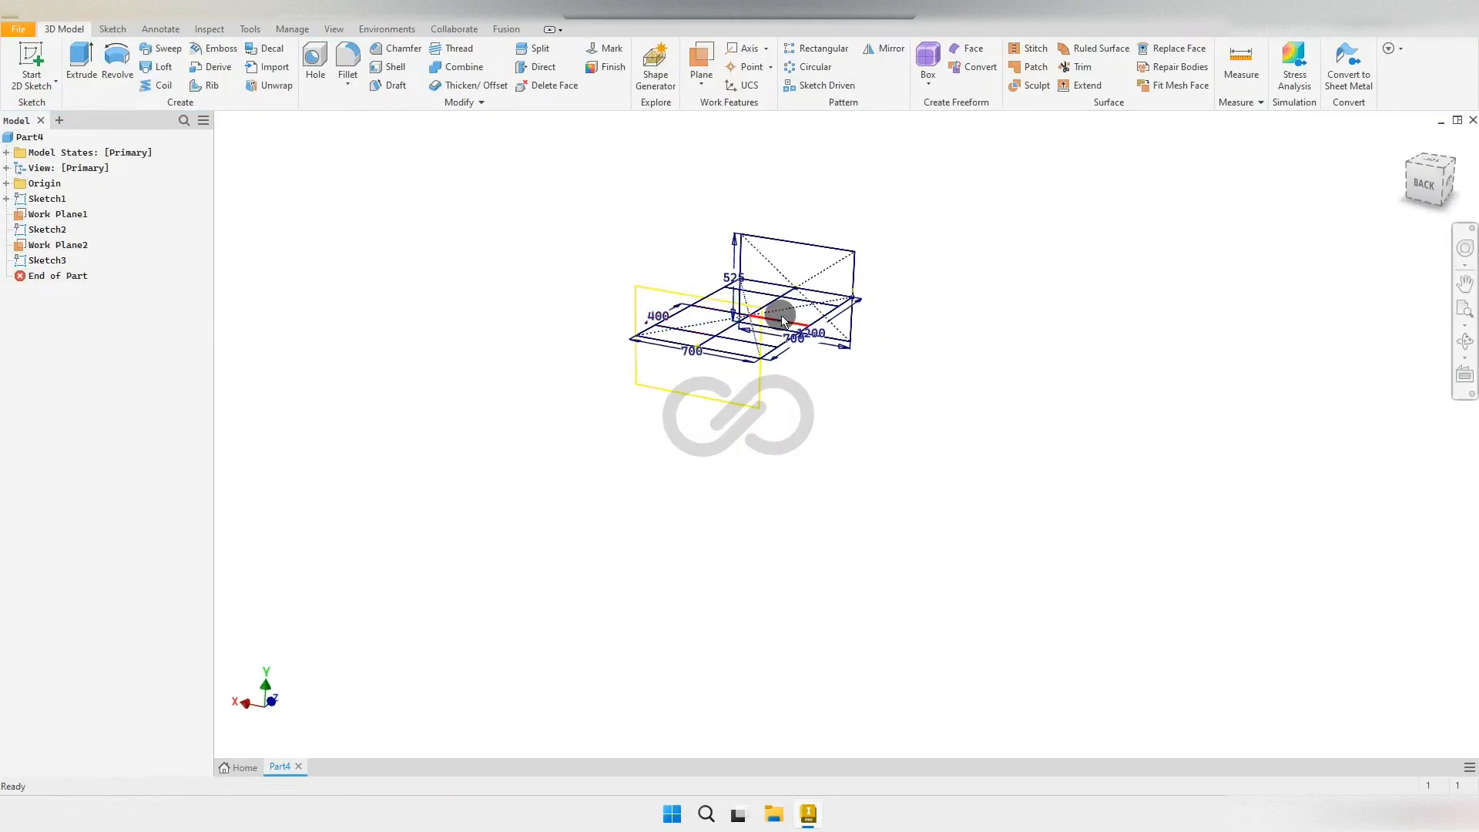
pyautogui.scroll(4, 770, 319)
pyautogui.rightClick(73, 216)
pyautogui.click(115, 344)
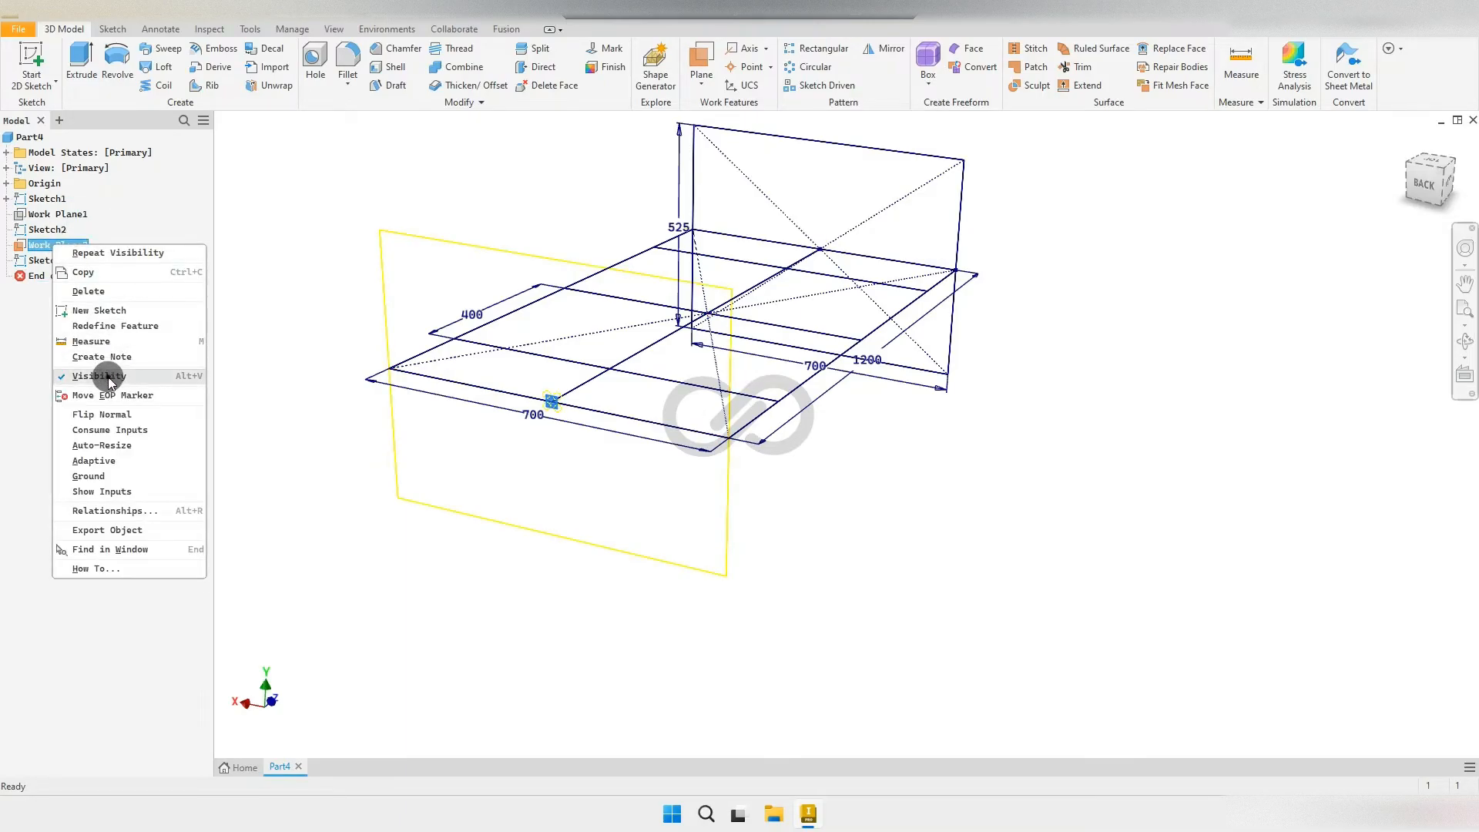
pyautogui.click(108, 378)
pyautogui.scroll(-2, 523, 234)
pyautogui.scroll(2, 569, 261)
pyautogui.moveTo(581, 278); pyautogui.dragTo(639, 329, button='middle')
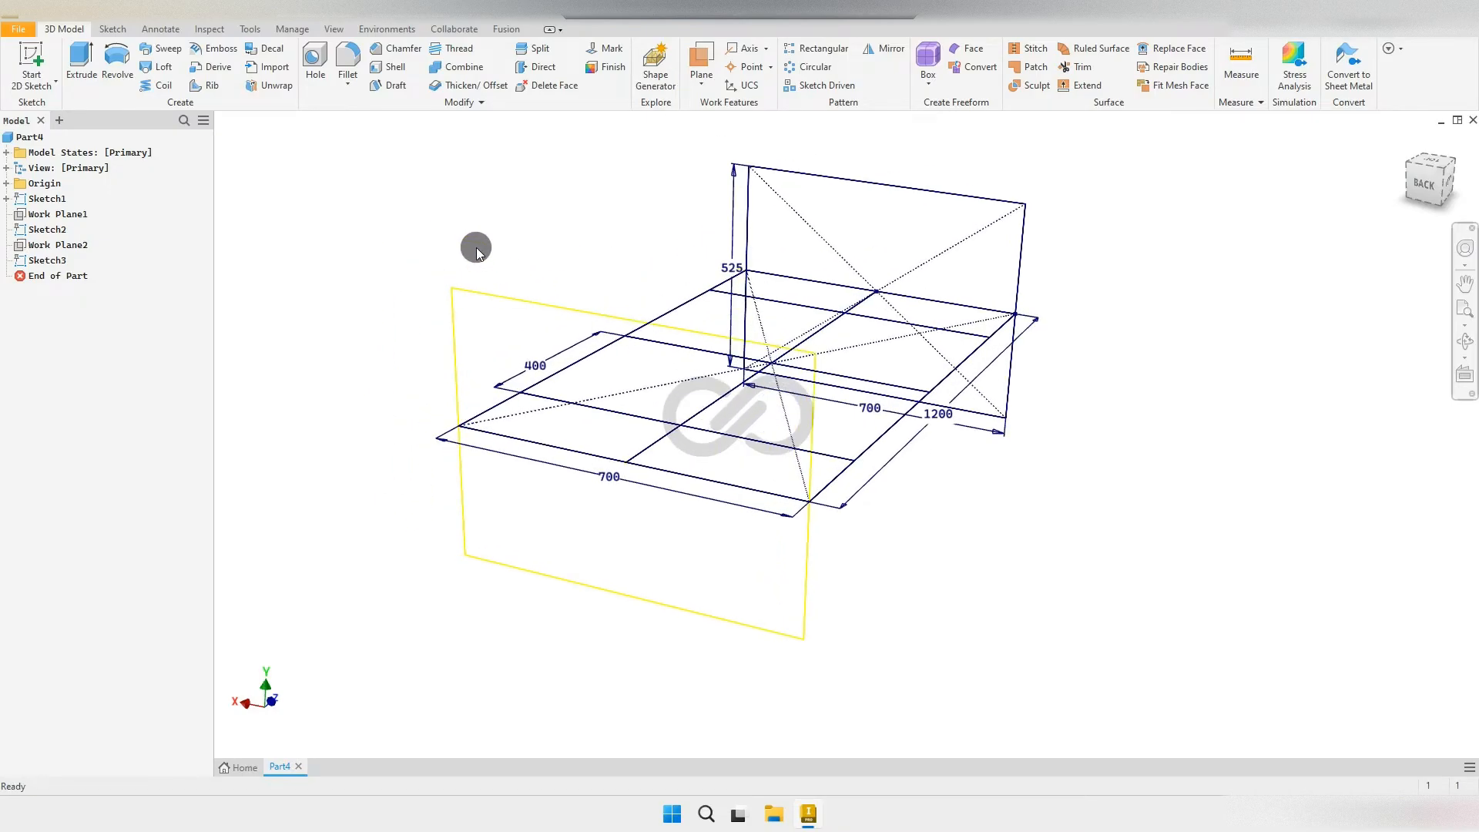
# Step: Save the part as Frame Skeletal in the PART FILES folder inside INVENTOR FILES
pyautogui.hotkey('ctrl', 's')
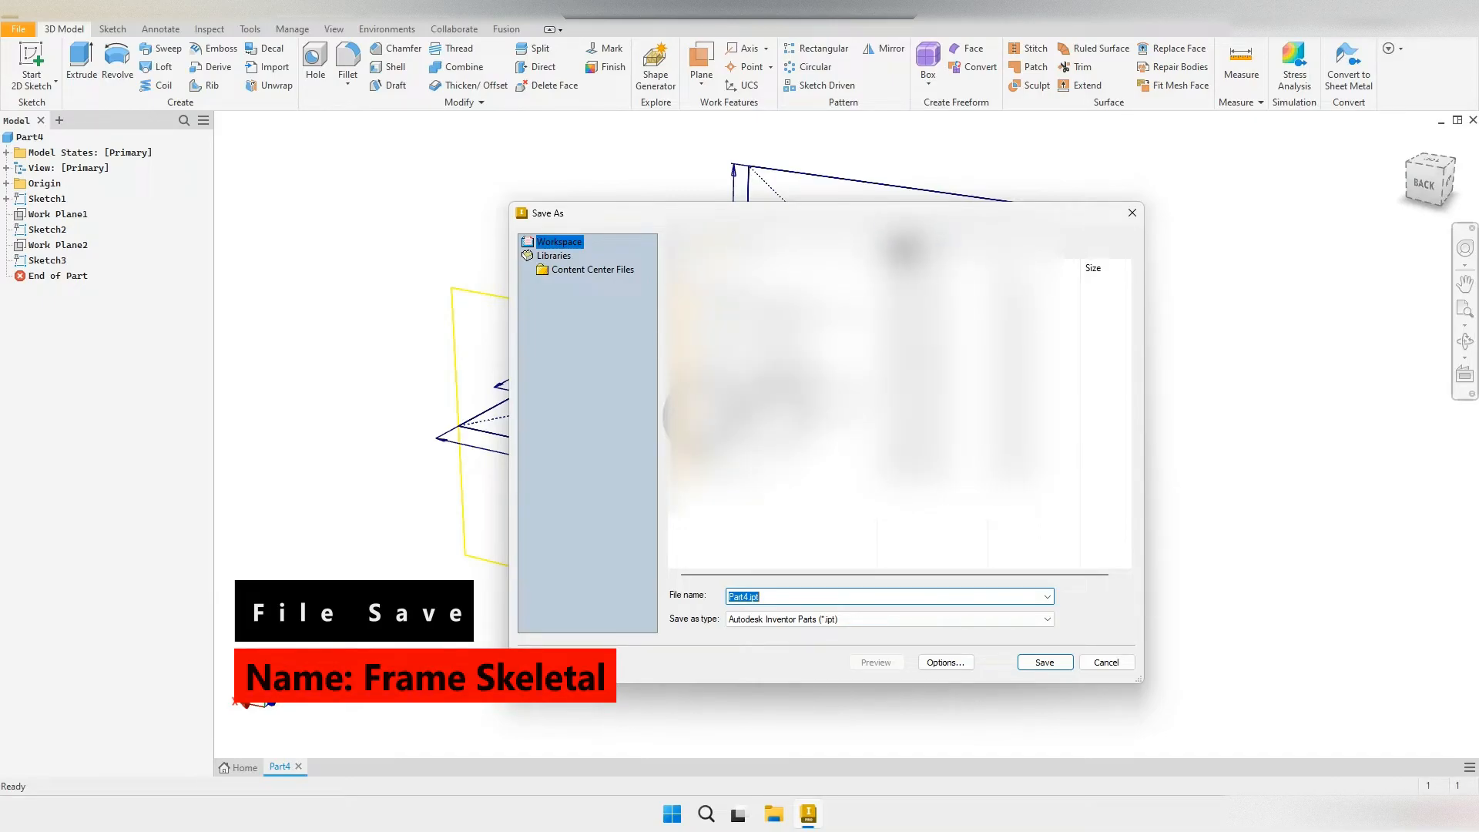
pyautogui.doubleClick(786, 416)
pyautogui.doubleClick(724, 286)
pyautogui.doubleClick(723, 300)
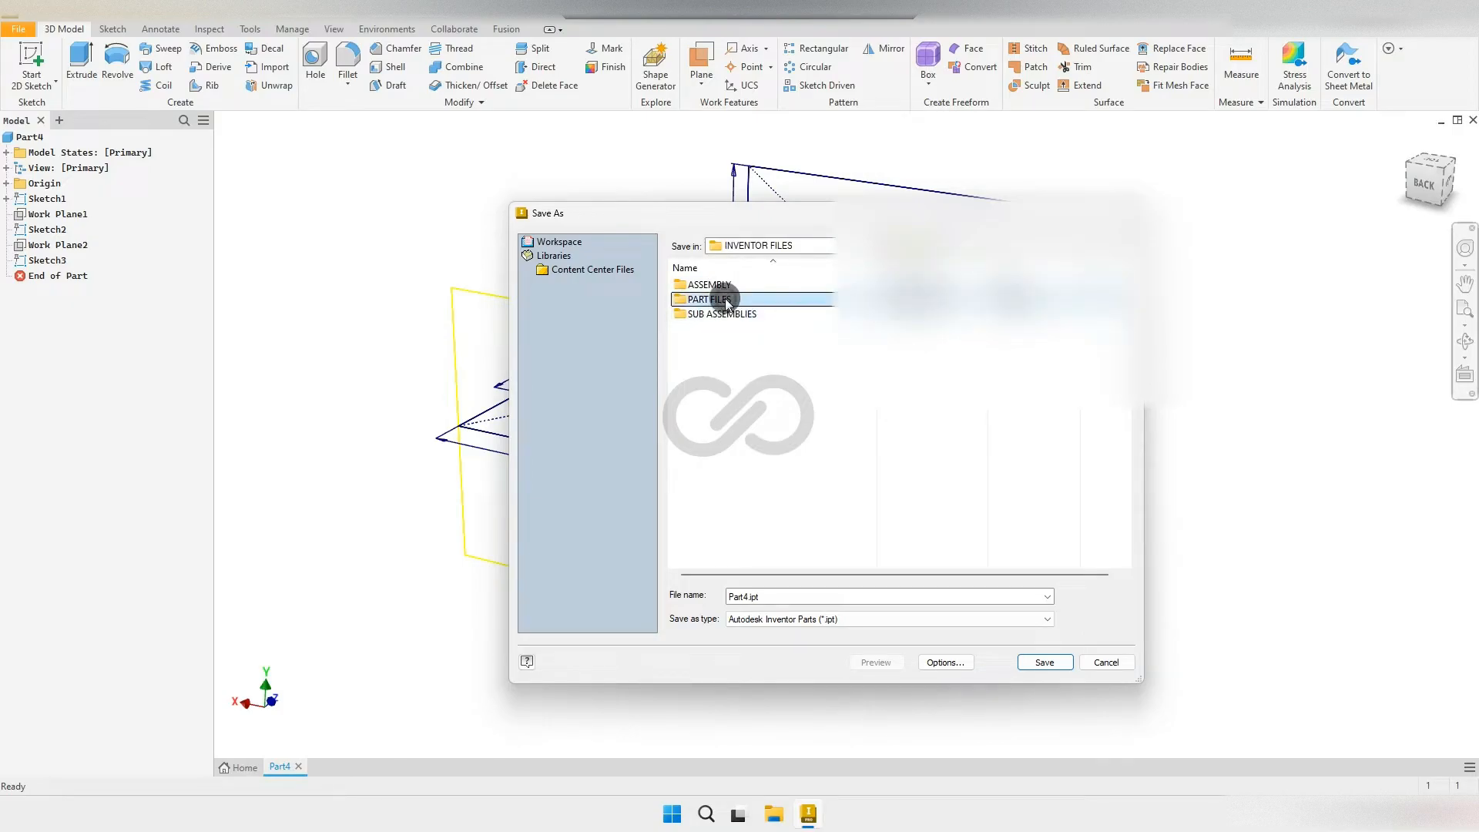
pyautogui.click(774, 597)
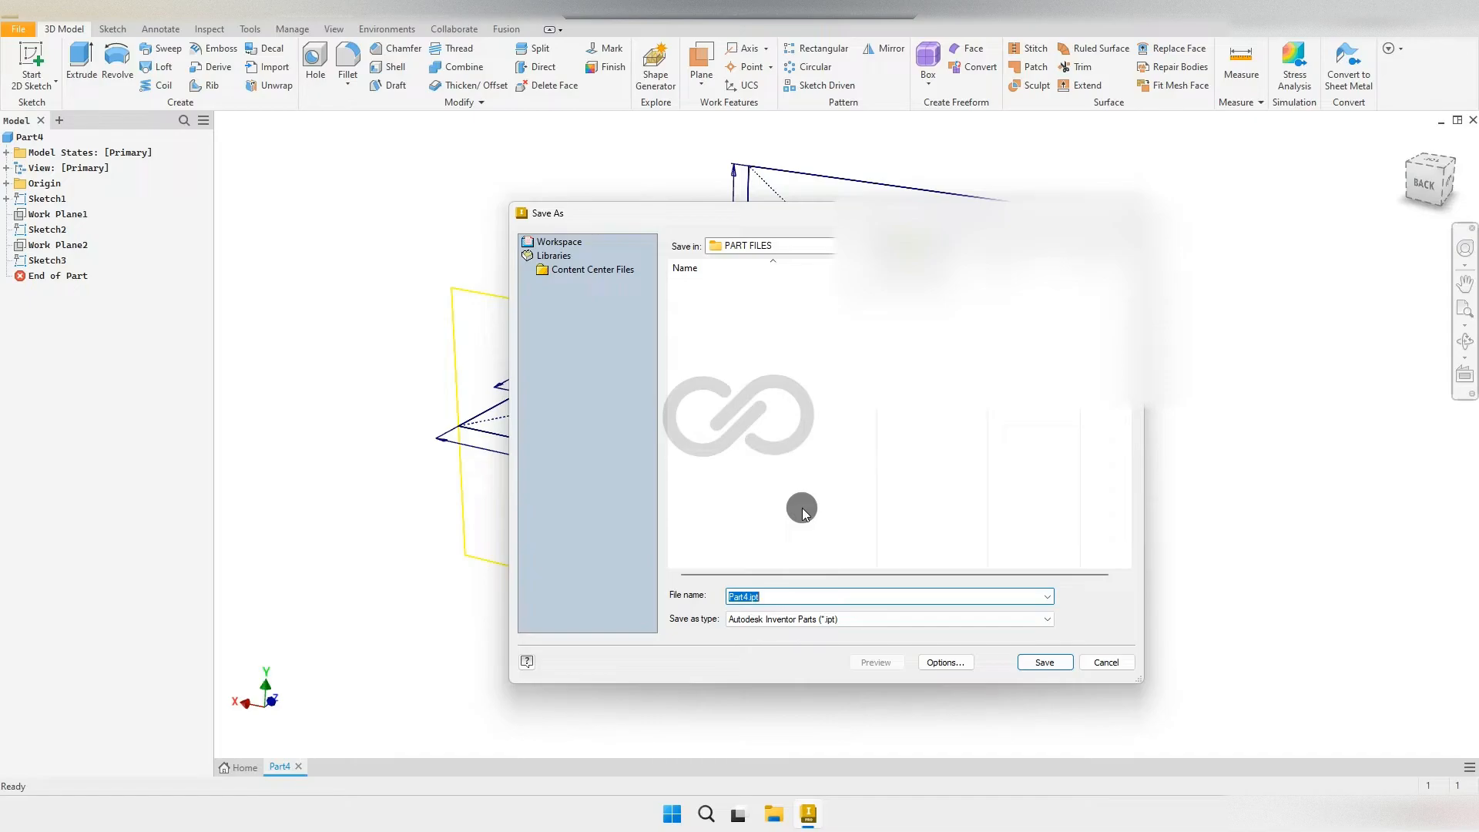
pyautogui.write('Frame Skeletal')
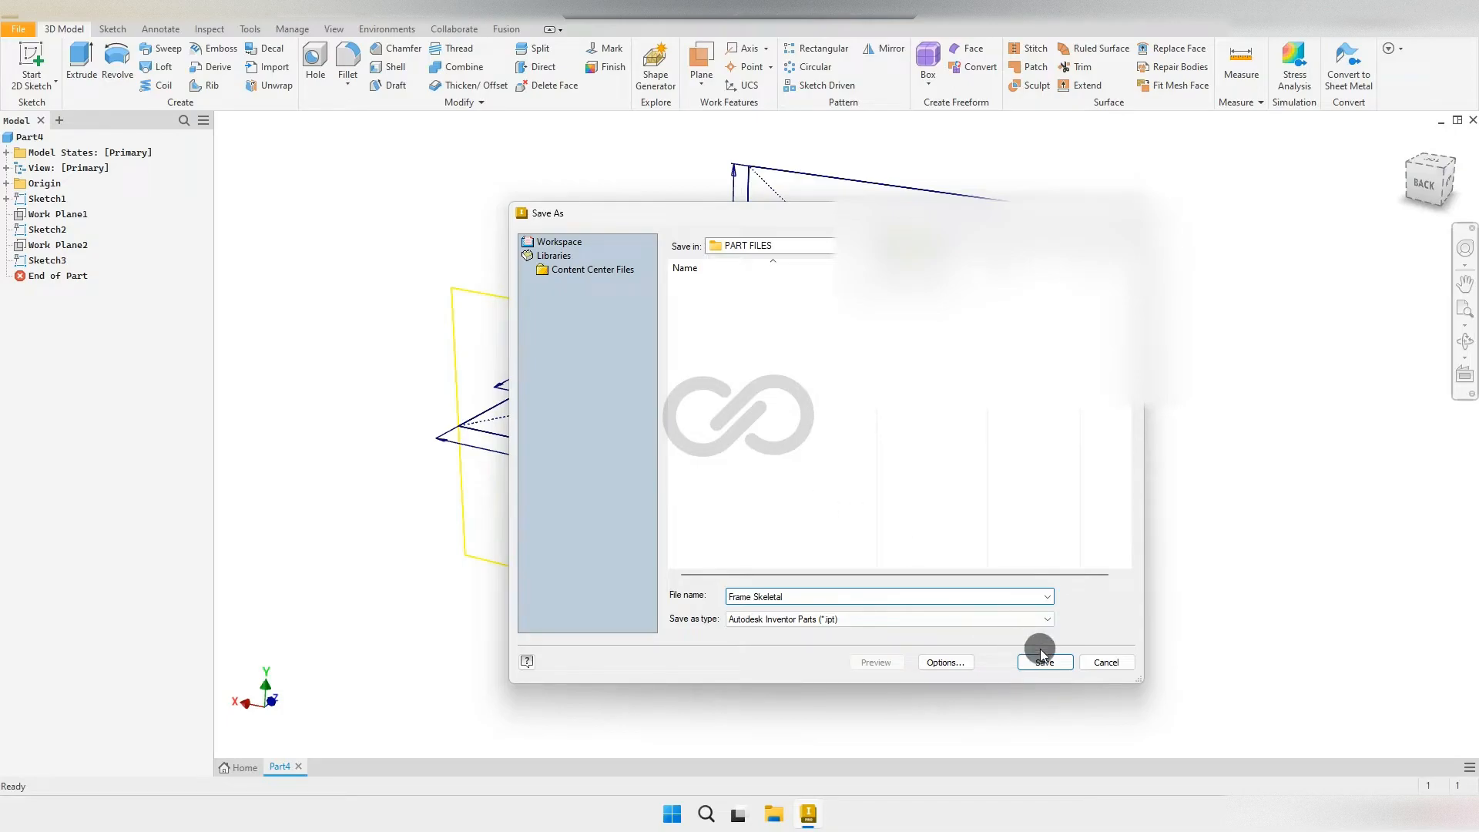
pyautogui.click(1044, 661)
pyautogui.scroll(-2, 616, 420)
pyautogui.scroll(2, 739, 412)
pyautogui.moveTo(770, 404); pyautogui.dragTo(760, 446, button='middle')
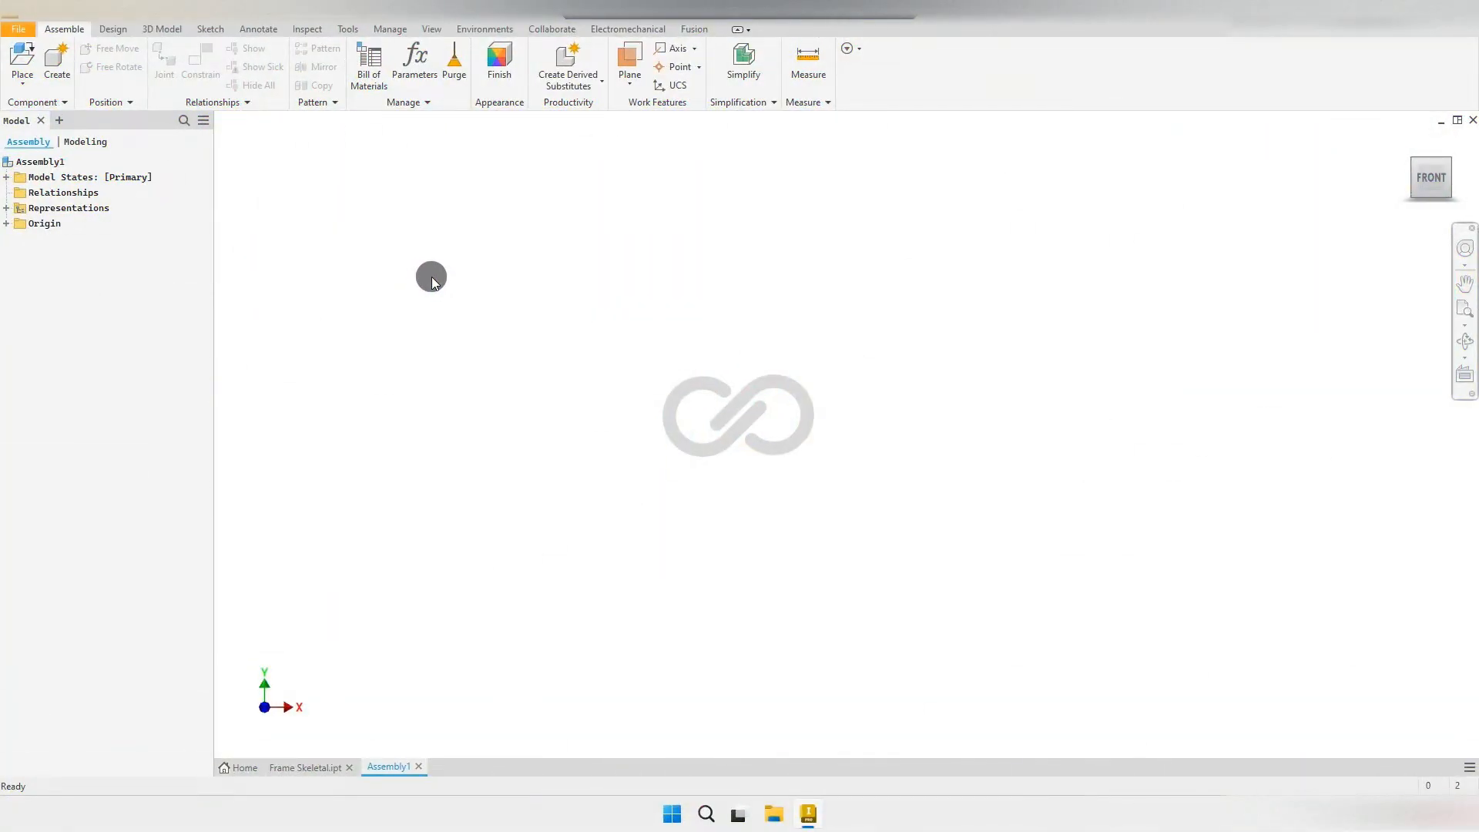
# Step: Save the new assembly as Main Frame Sub Assy in the SUB ASSEMBLIES folder
pyautogui.hotkey('ctrl', 's')
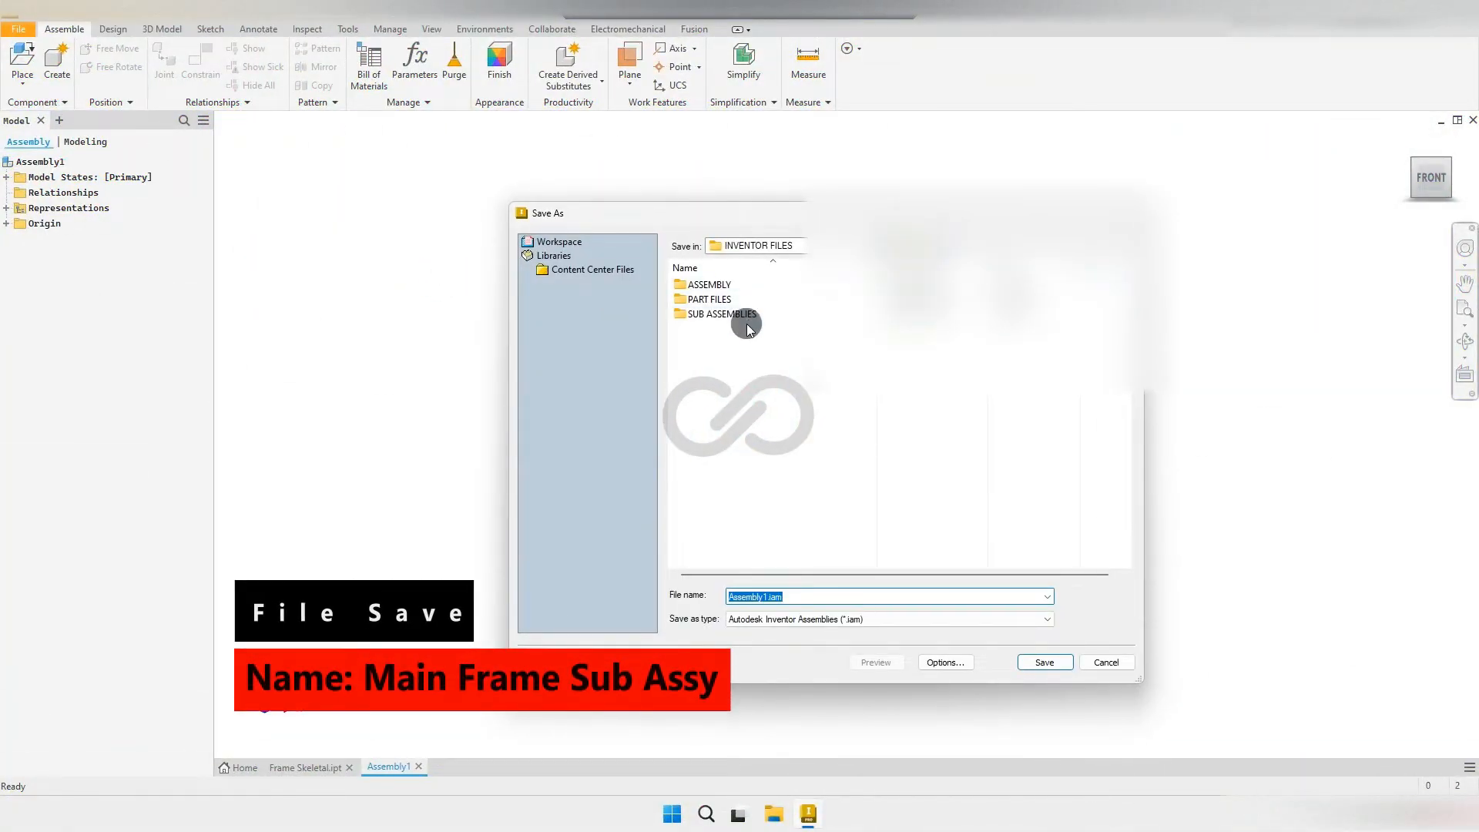
pyautogui.doubleClick(753, 317)
pyautogui.doubleClick(799, 598)
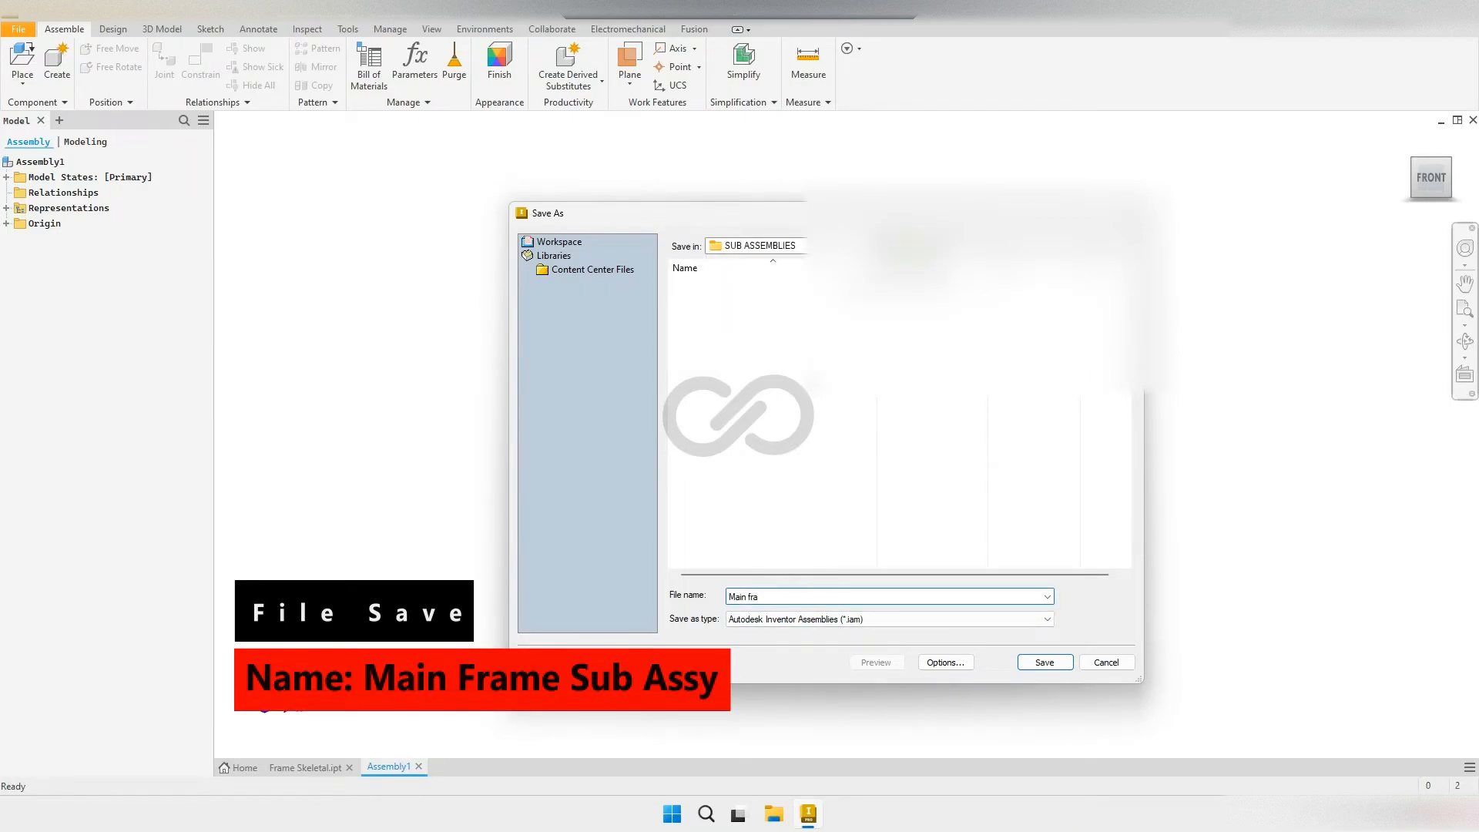
pyautogui.press('BackSpace')
pyautogui.press('BackSpace')
pyautogui.press('BackSpace')
pyautogui.write('Frame Sub Assy')
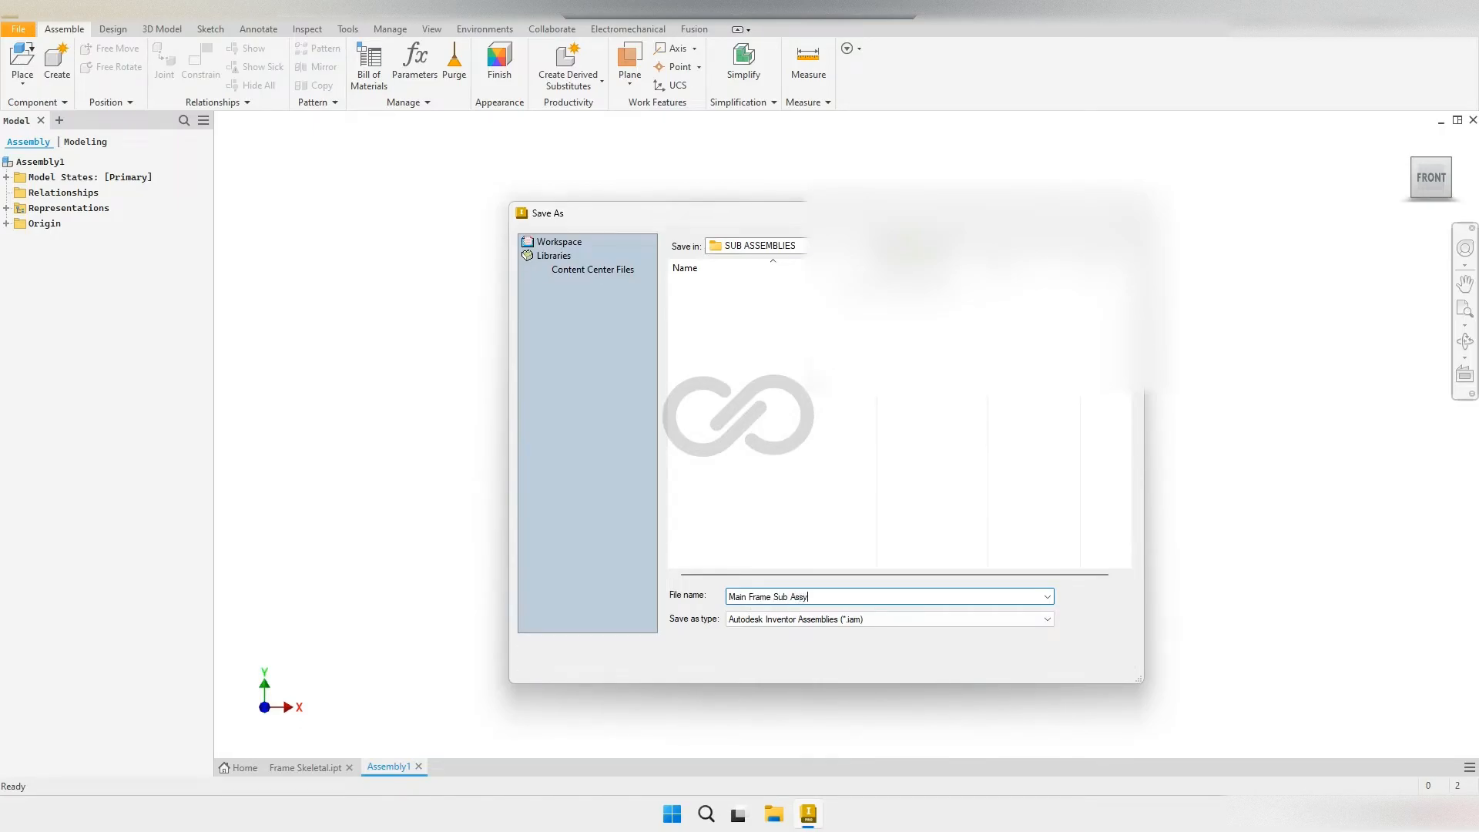
pyautogui.click(1035, 667)
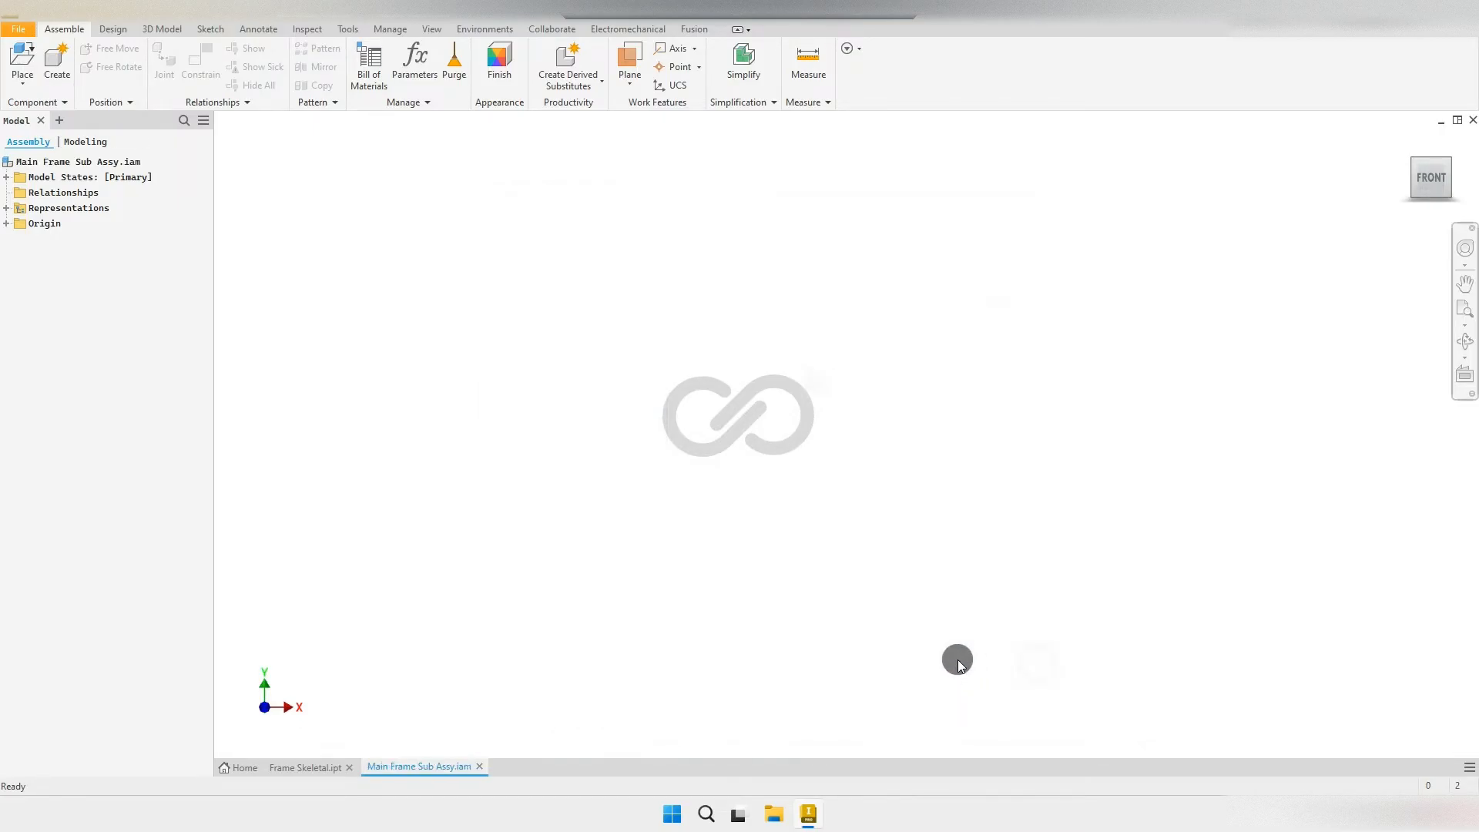
# Step: Place Frame Skeletal.ipt from the PART FILES folder into the assembly, grounded at the origin
pyautogui.click(23, 59)
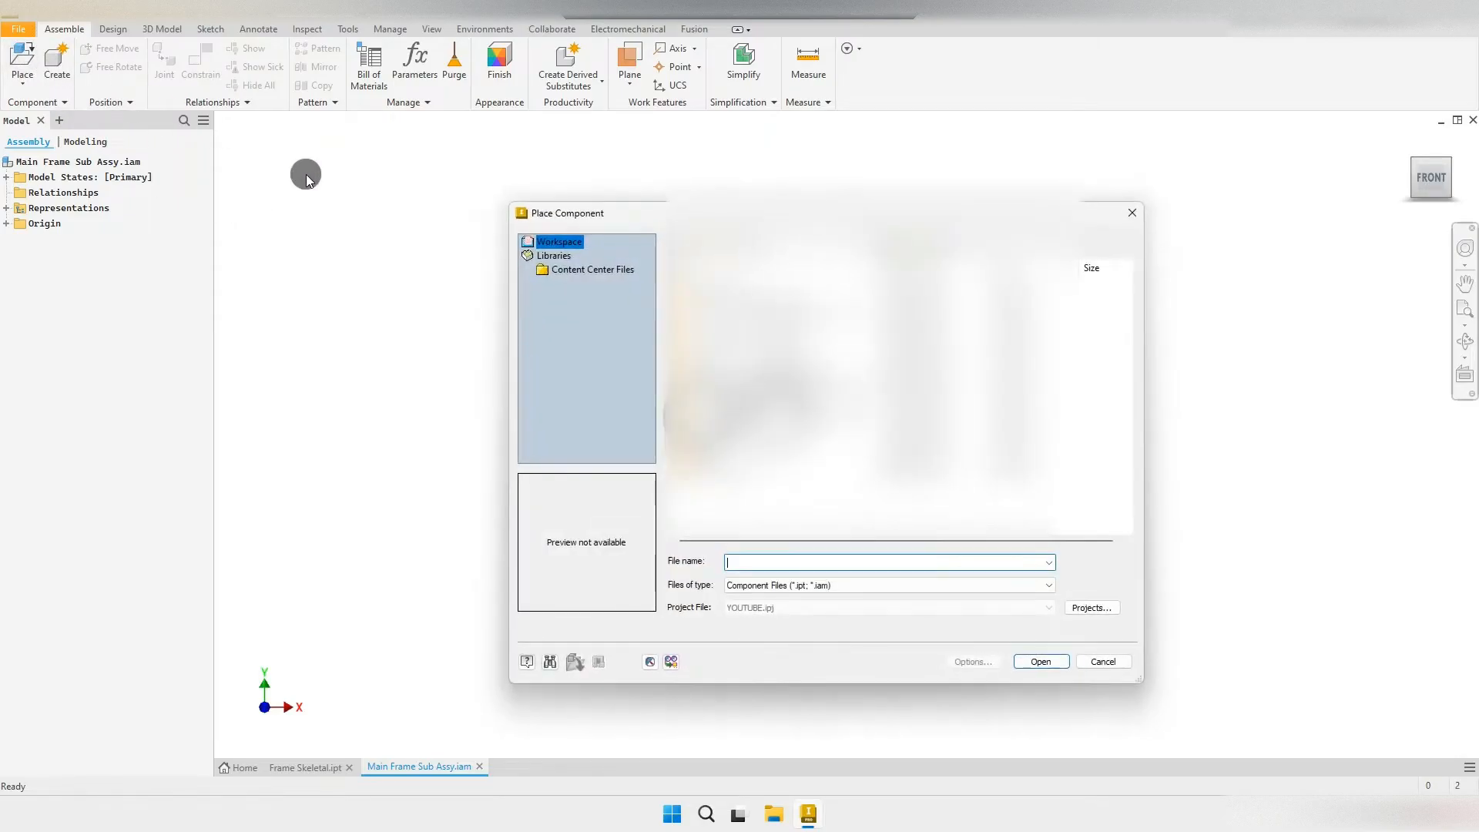
pyautogui.doubleClick(718, 284)
pyautogui.doubleClick(722, 299)
pyautogui.click(725, 285)
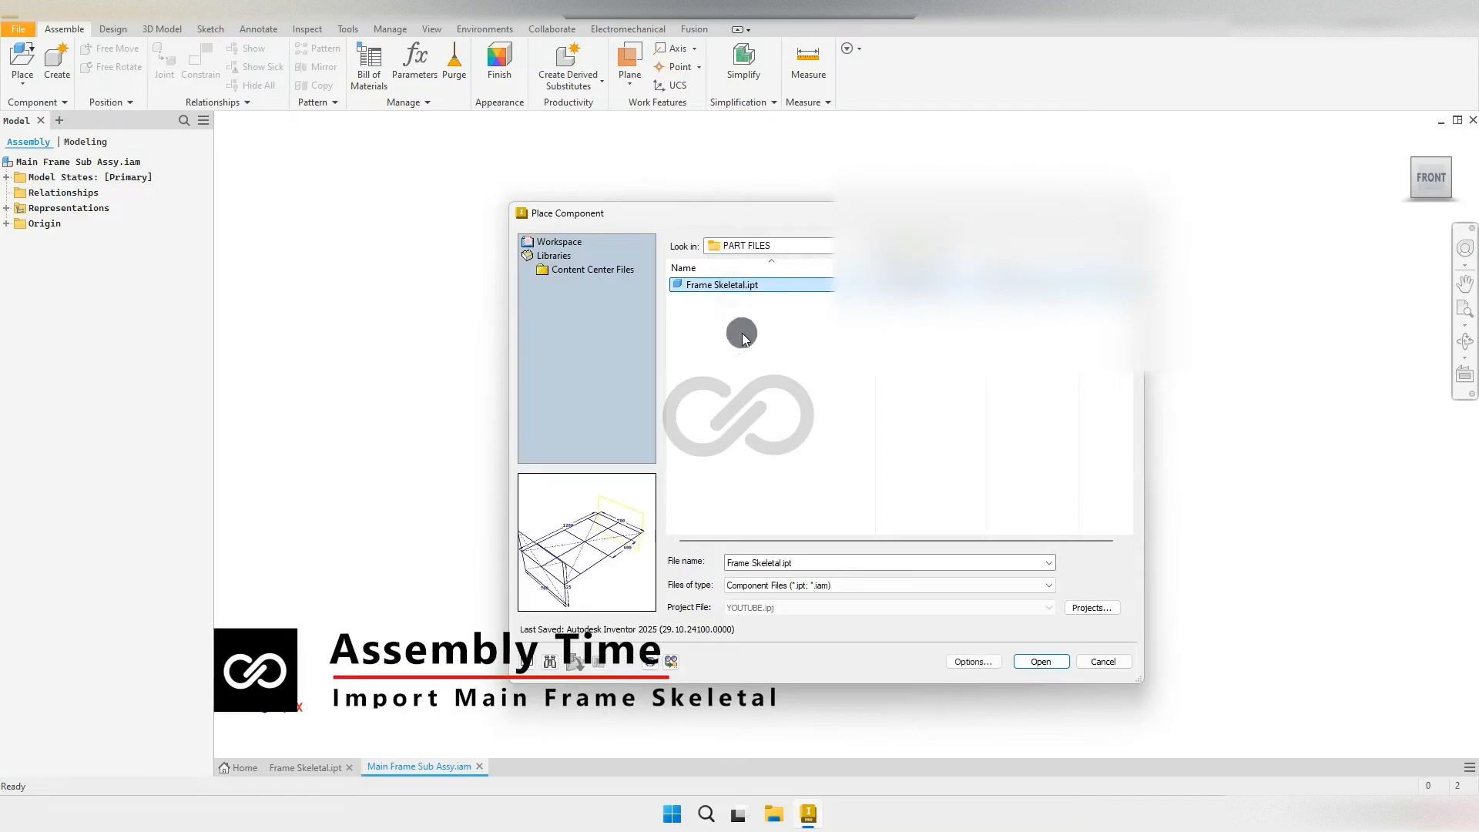
pyautogui.click(1040, 661)
pyautogui.scroll(-5, 763, 493)
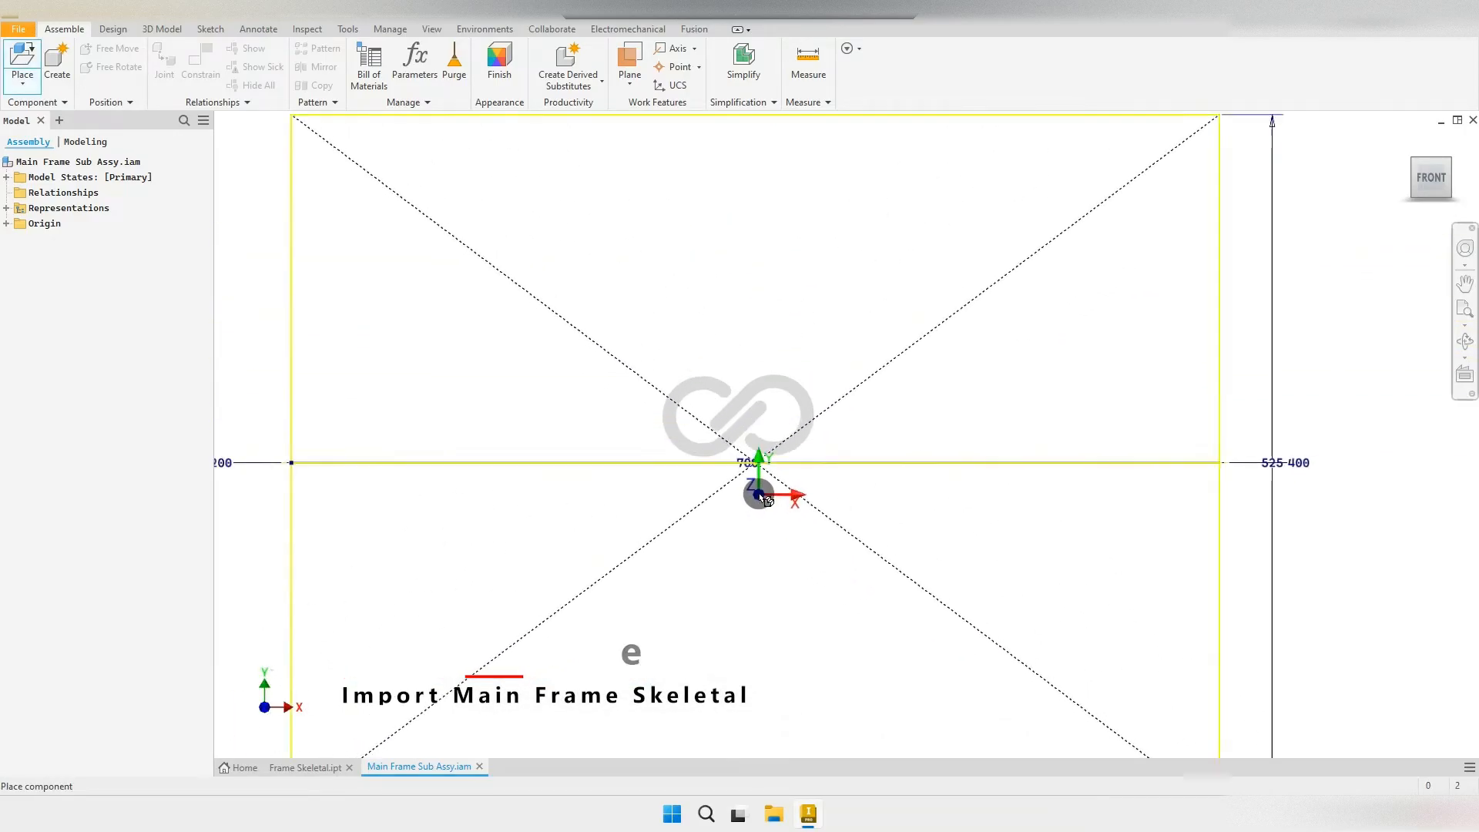
pyautogui.rightClick(748, 418)
pyautogui.click(839, 440)
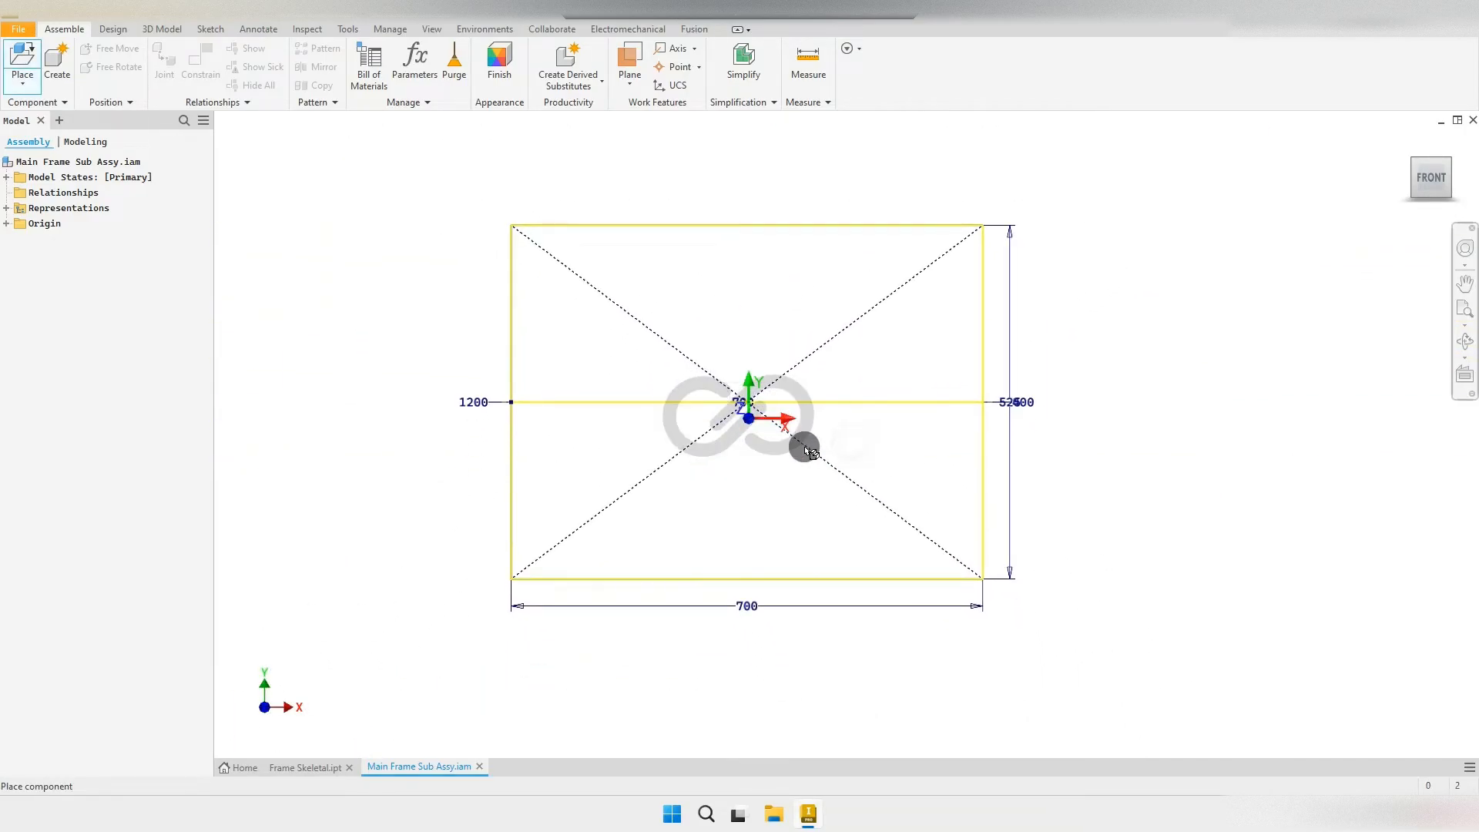
pyautogui.rightClick(601, 361)
pyautogui.click(664, 361)
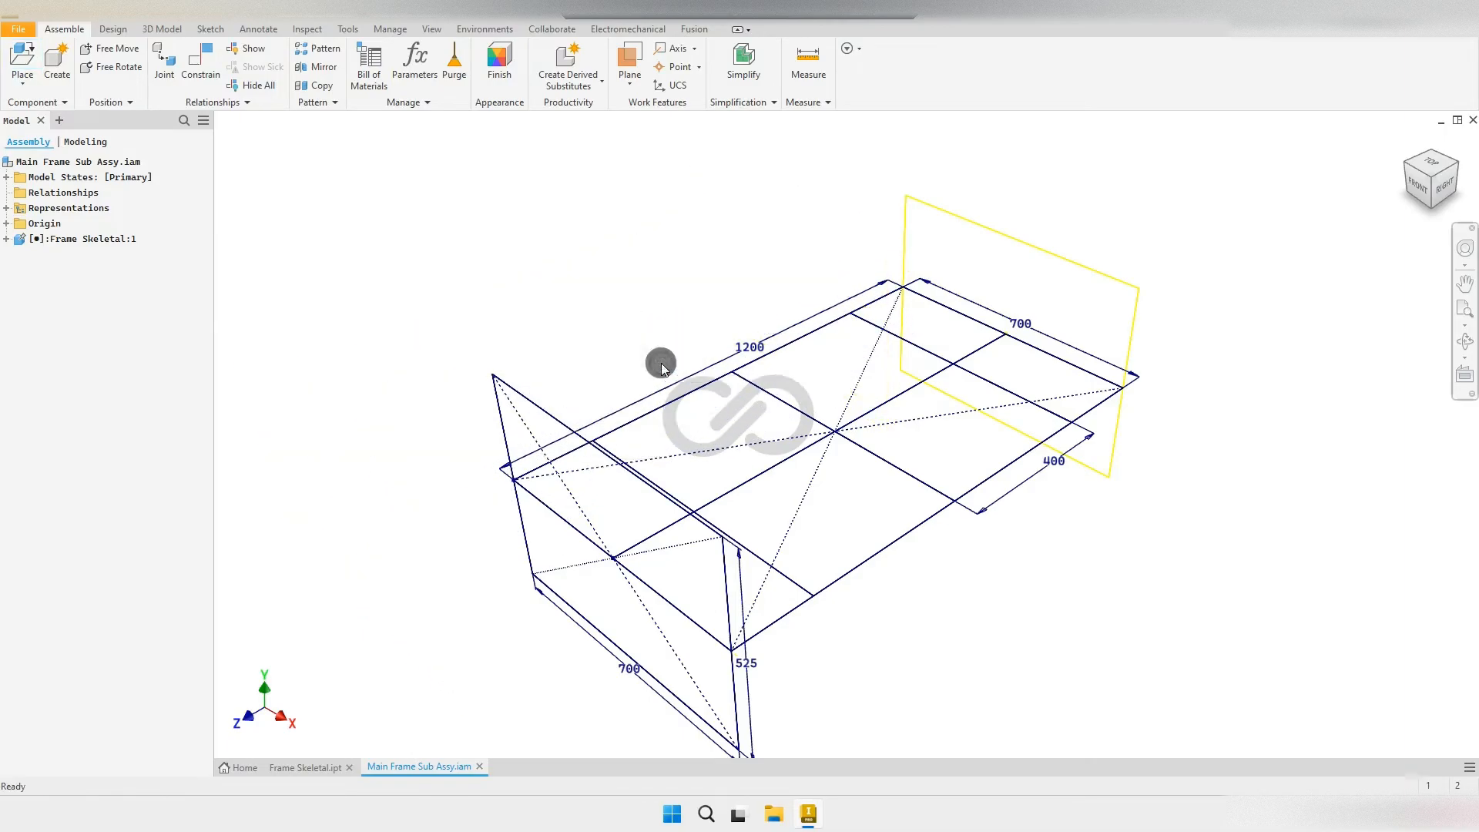
# Step: Start inserting frame members using the Square/Rectangular Tubes category and the ISO standard
pyautogui.keyDown('shift'); pyautogui.moveTo(808, 481); pyautogui.dragTo(525, 300, button='middle'); pyautogui.keyUp('shift')
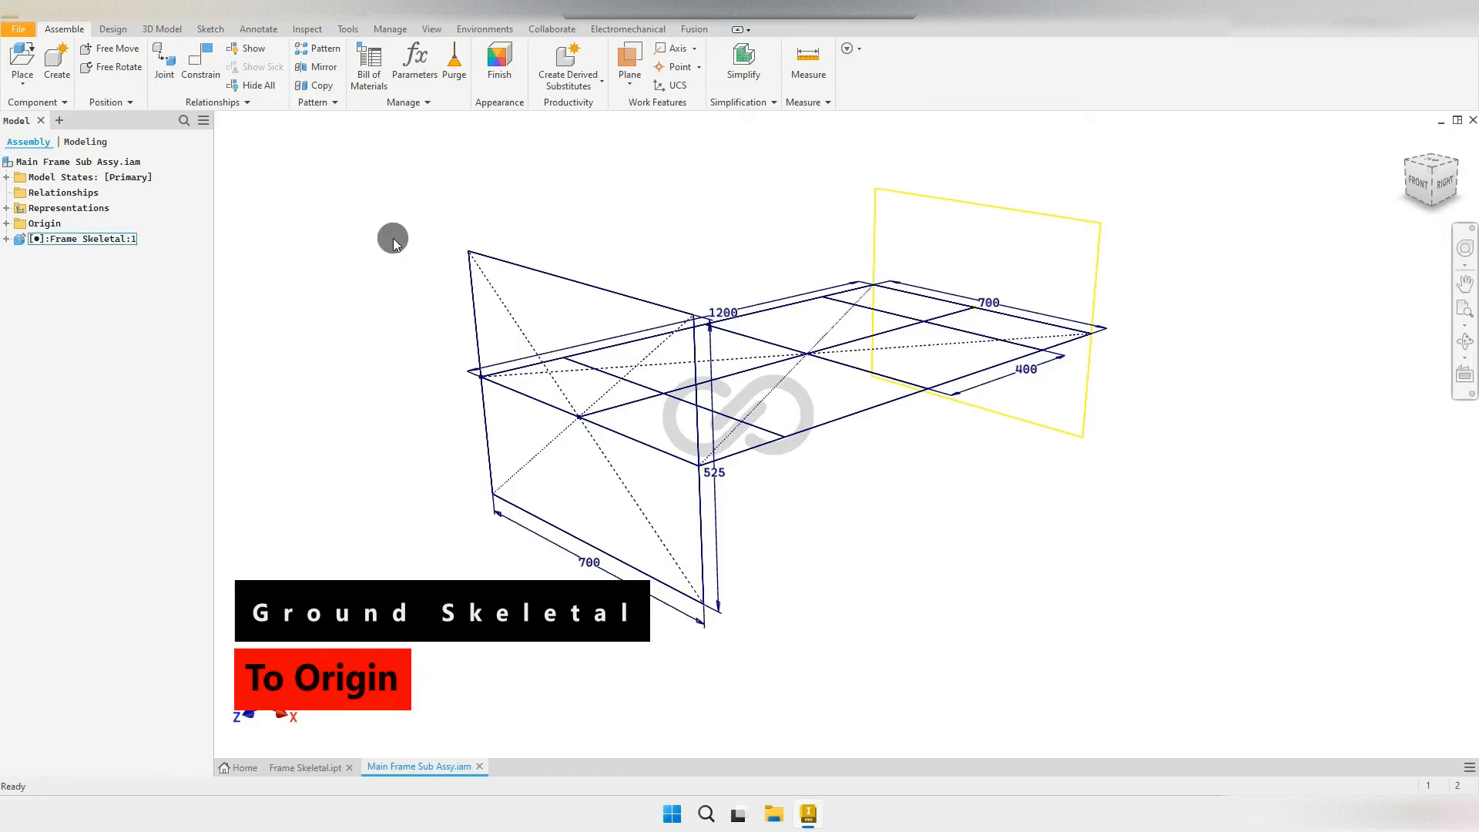
pyautogui.click(112, 30)
pyautogui.click(115, 65)
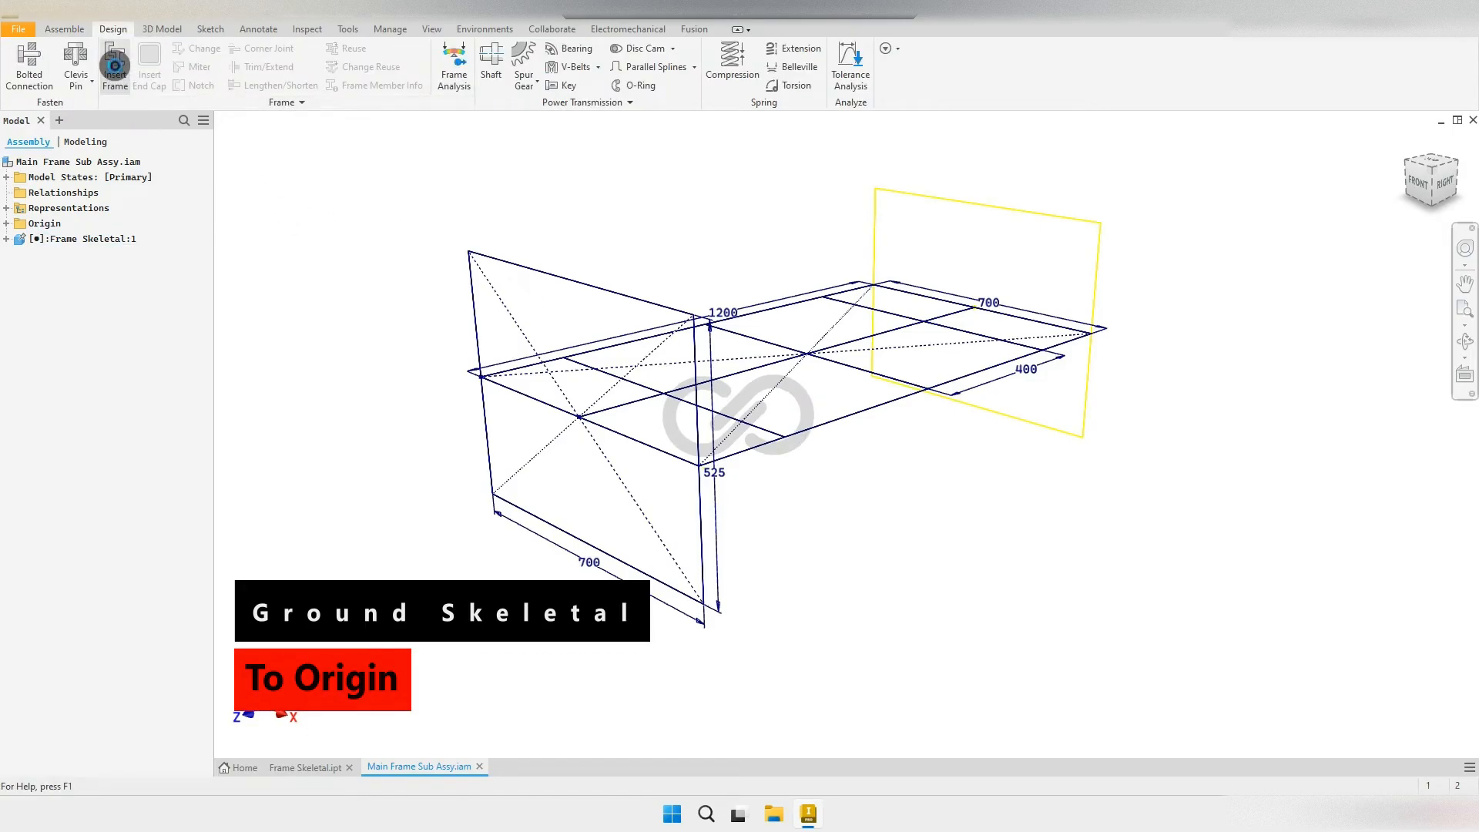
pyautogui.keyDown('shift'); pyautogui.moveTo(636, 172); pyautogui.dragTo(653, 180, button='middle'); pyautogui.keyUp('shift')
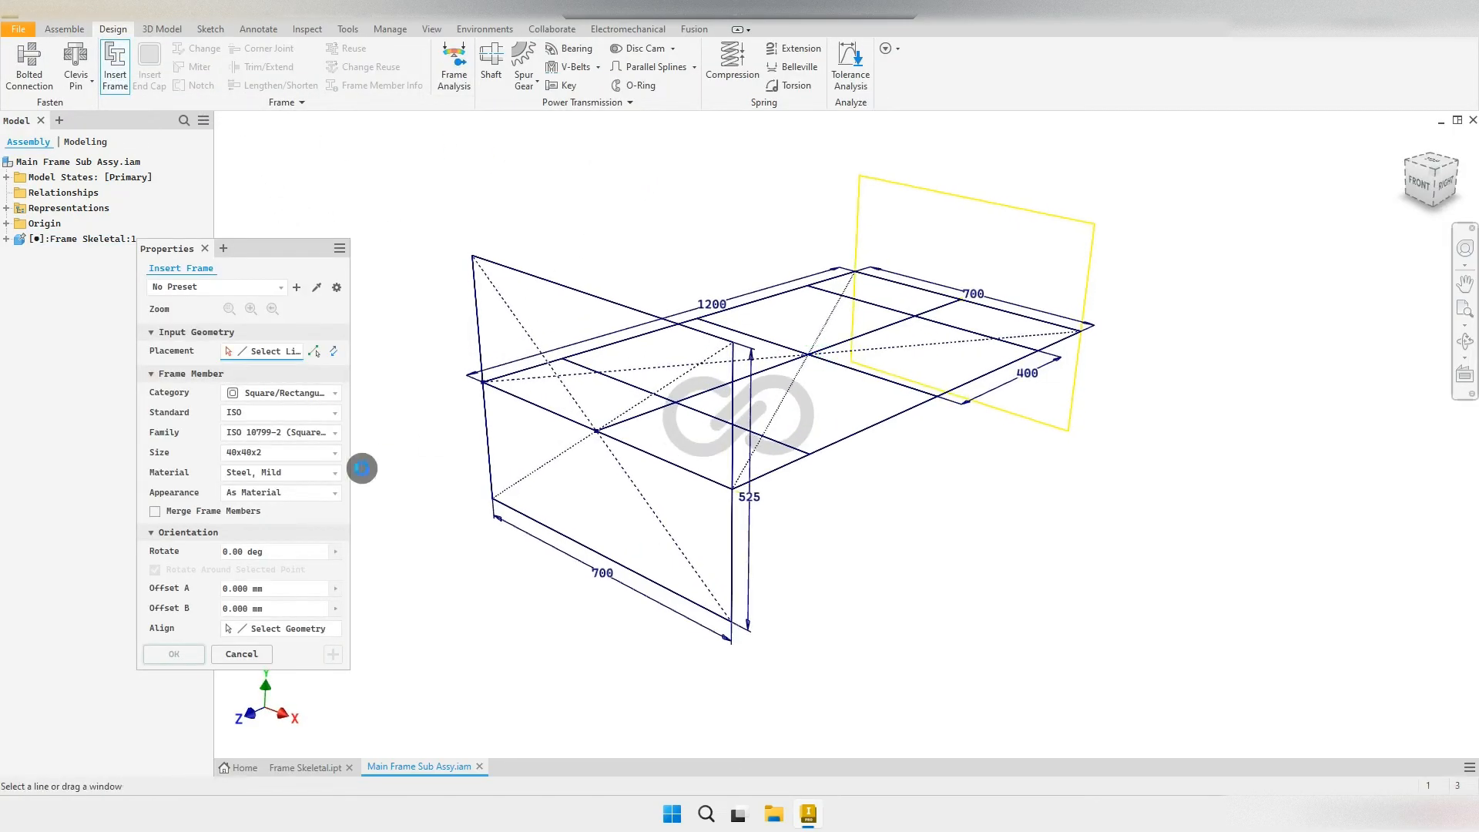
pyautogui.moveTo(371, 466); pyautogui.dragTo(402, 419, button='middle')
pyautogui.click(290, 398)
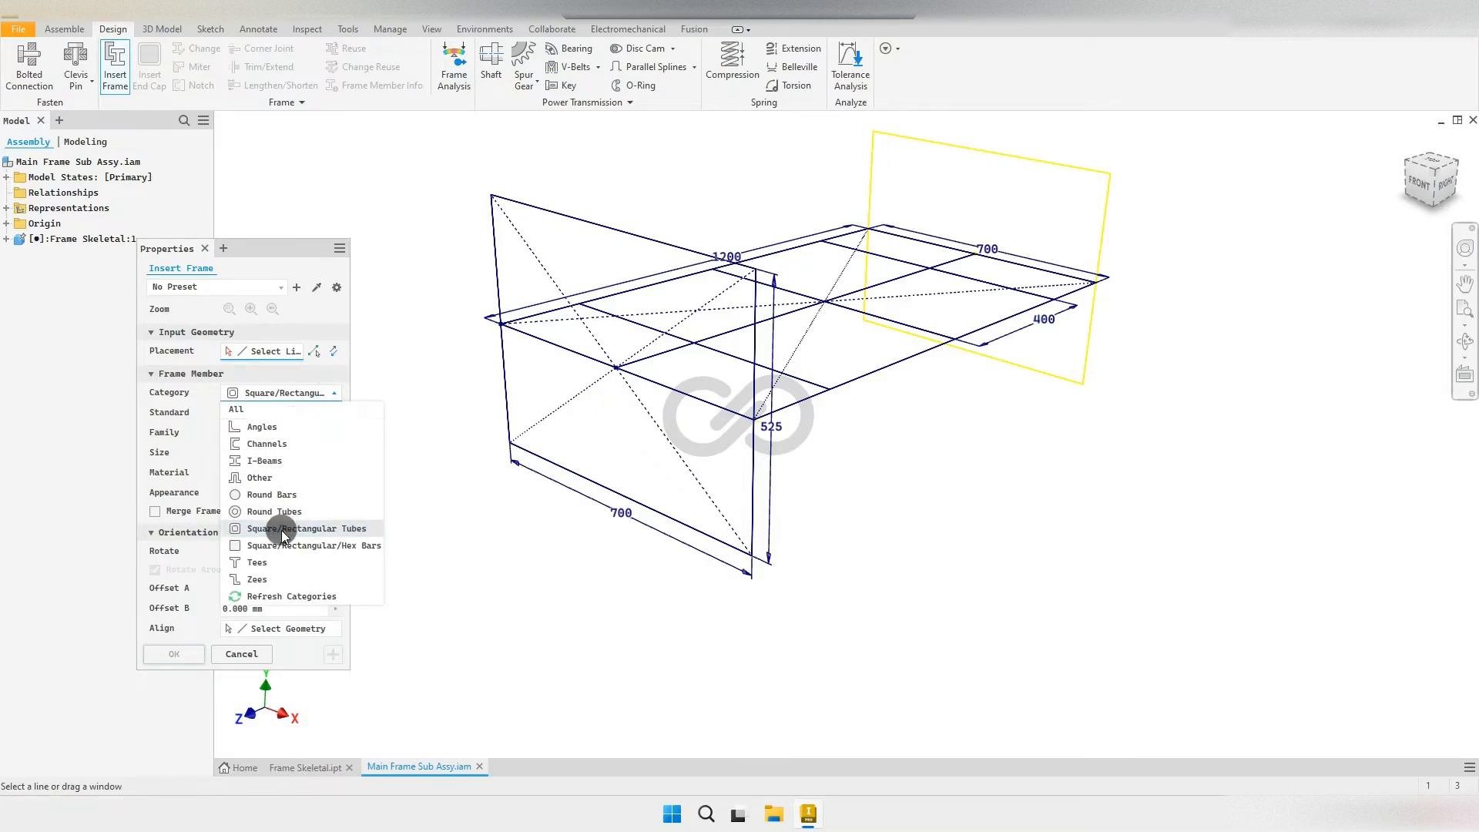
pyautogui.click(281, 530)
pyautogui.click(260, 413)
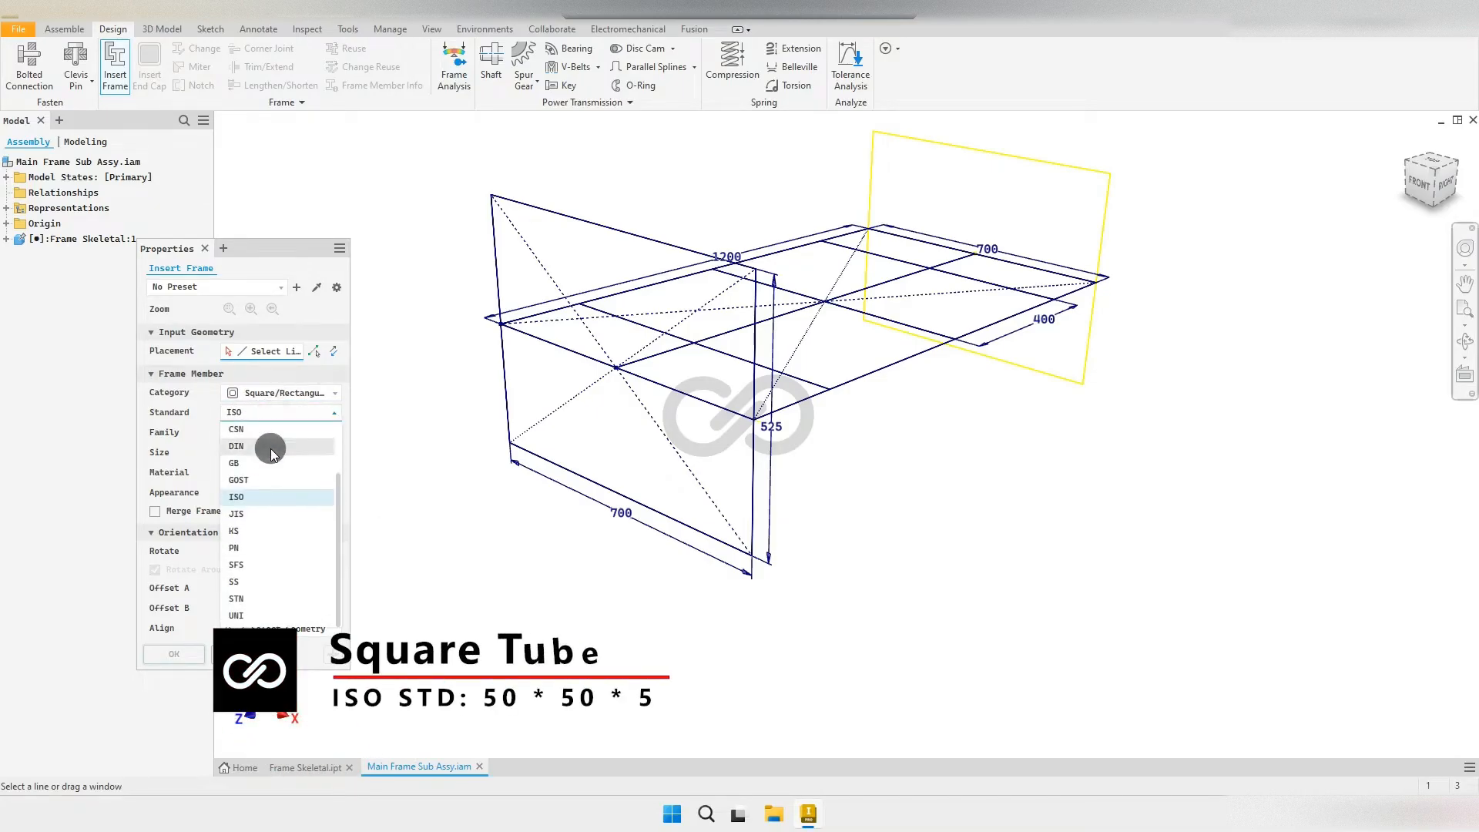
pyautogui.click(262, 497)
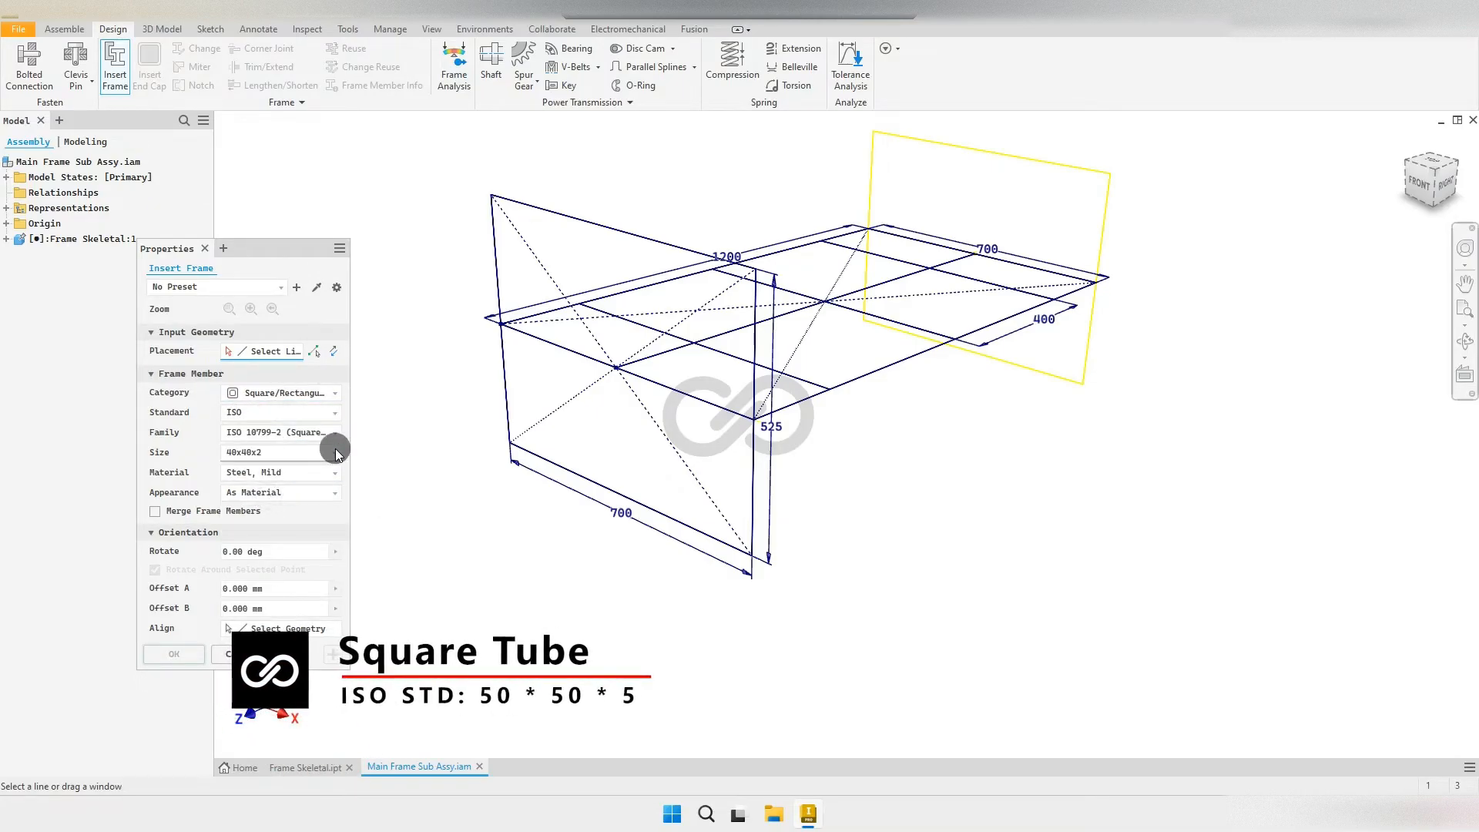
# Step: Set the frame member family to ISO 10799-2 (Square) and the size to 50x50x5
pyautogui.click(284, 433)
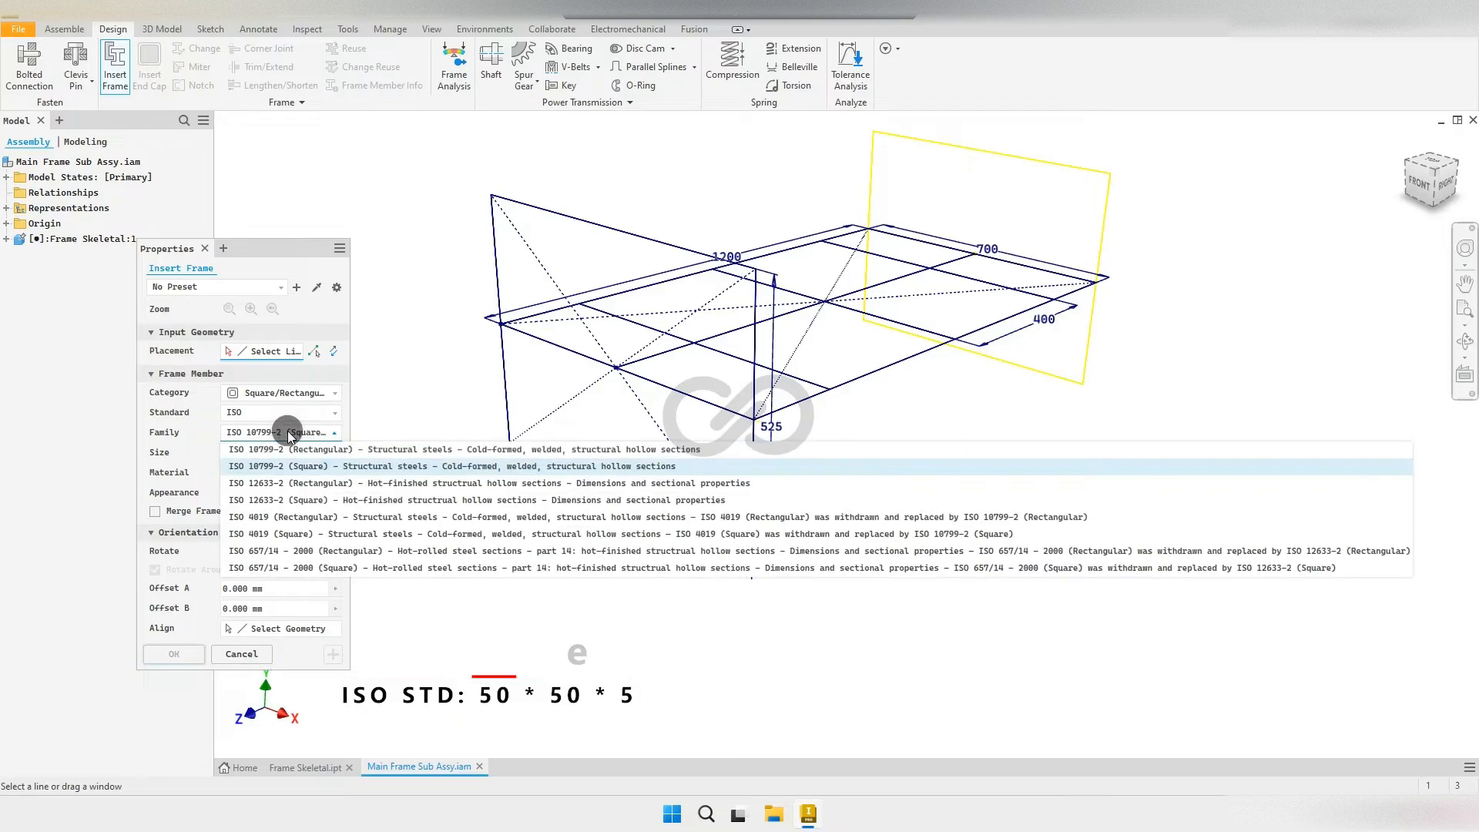
pyautogui.click(387, 468)
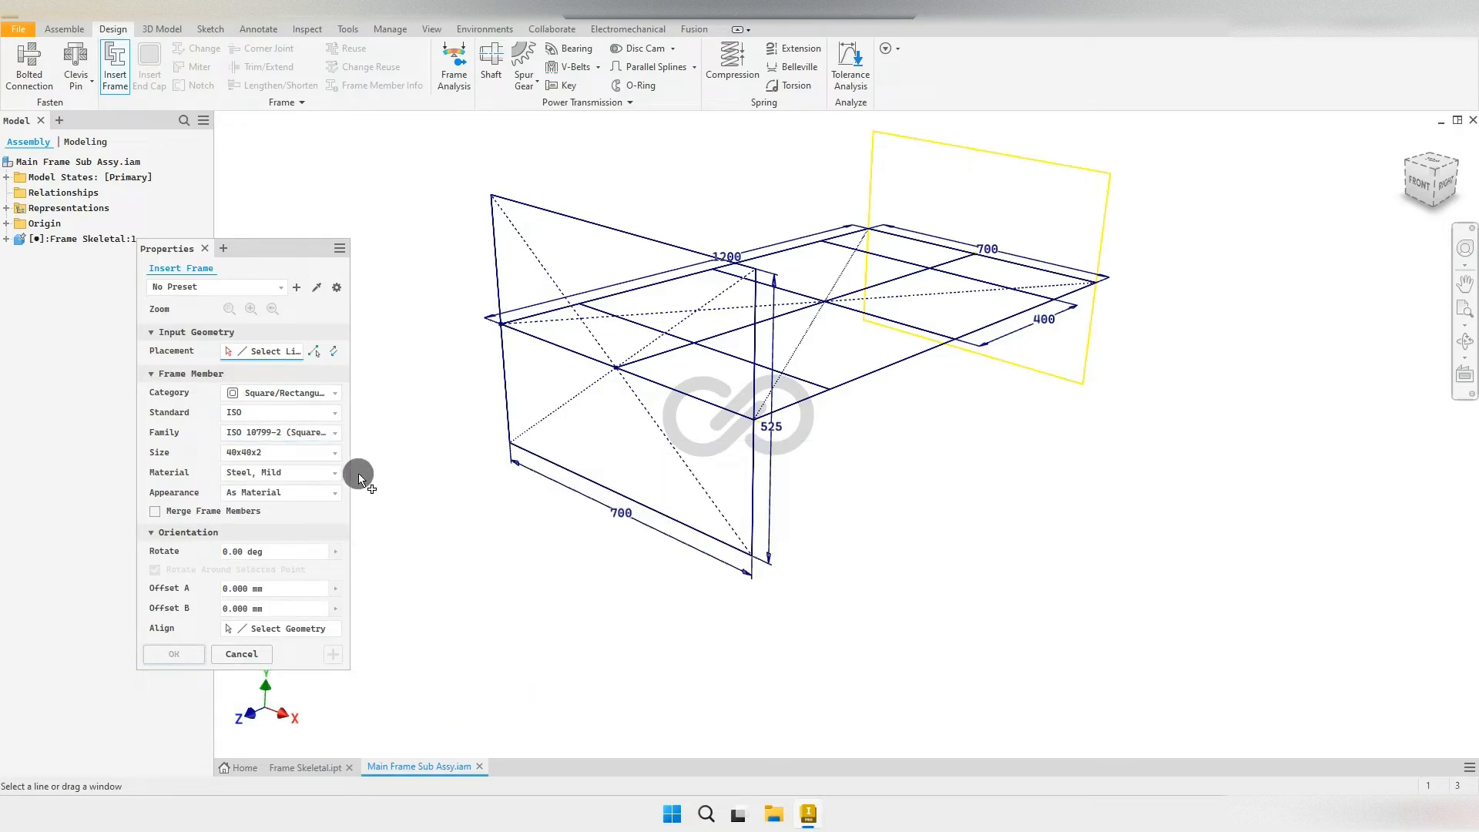
pyautogui.click(271, 452)
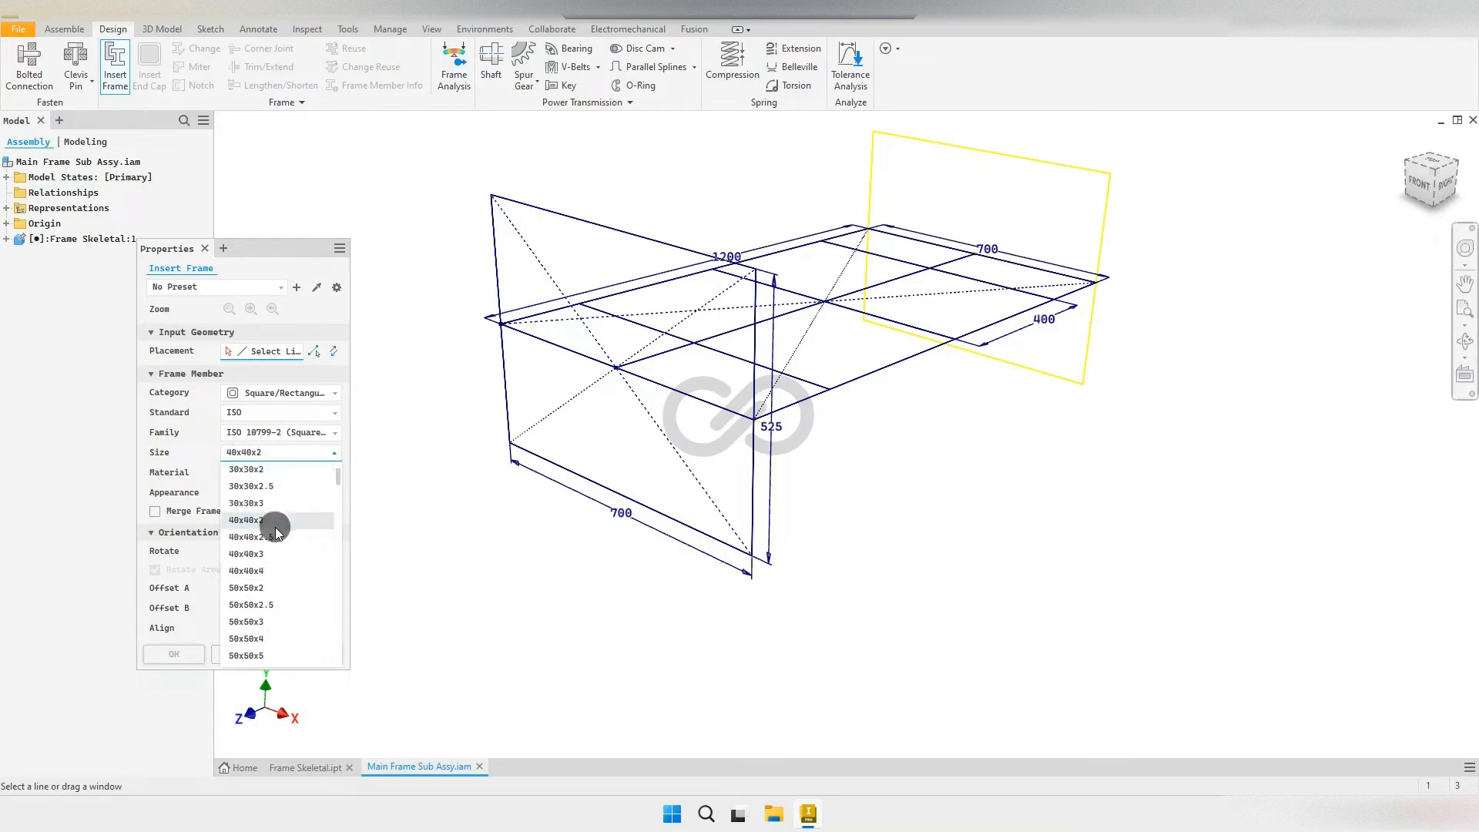
pyautogui.click(274, 604)
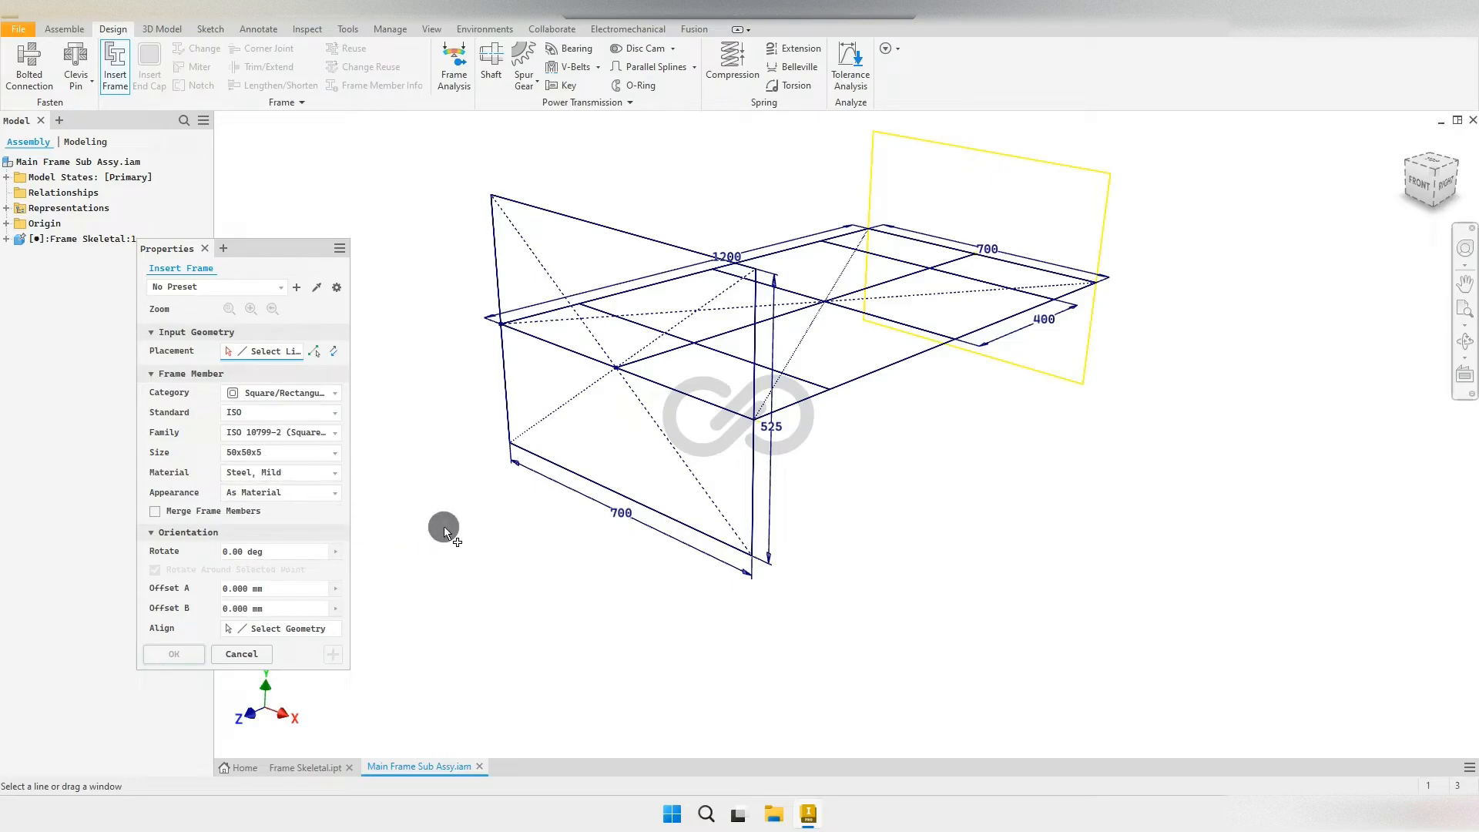
# Step: Select all the lines of the skeleton together as placement geometry for the frame members
pyautogui.scroll(-2, 443, 530)
pyautogui.moveTo(1078, 613); pyautogui.dragTo(459, 190)
pyautogui.keyDown('shift'); pyautogui.moveTo(733, 392); pyautogui.dragTo(684, 428, button='middle'); pyautogui.keyUp('shift')
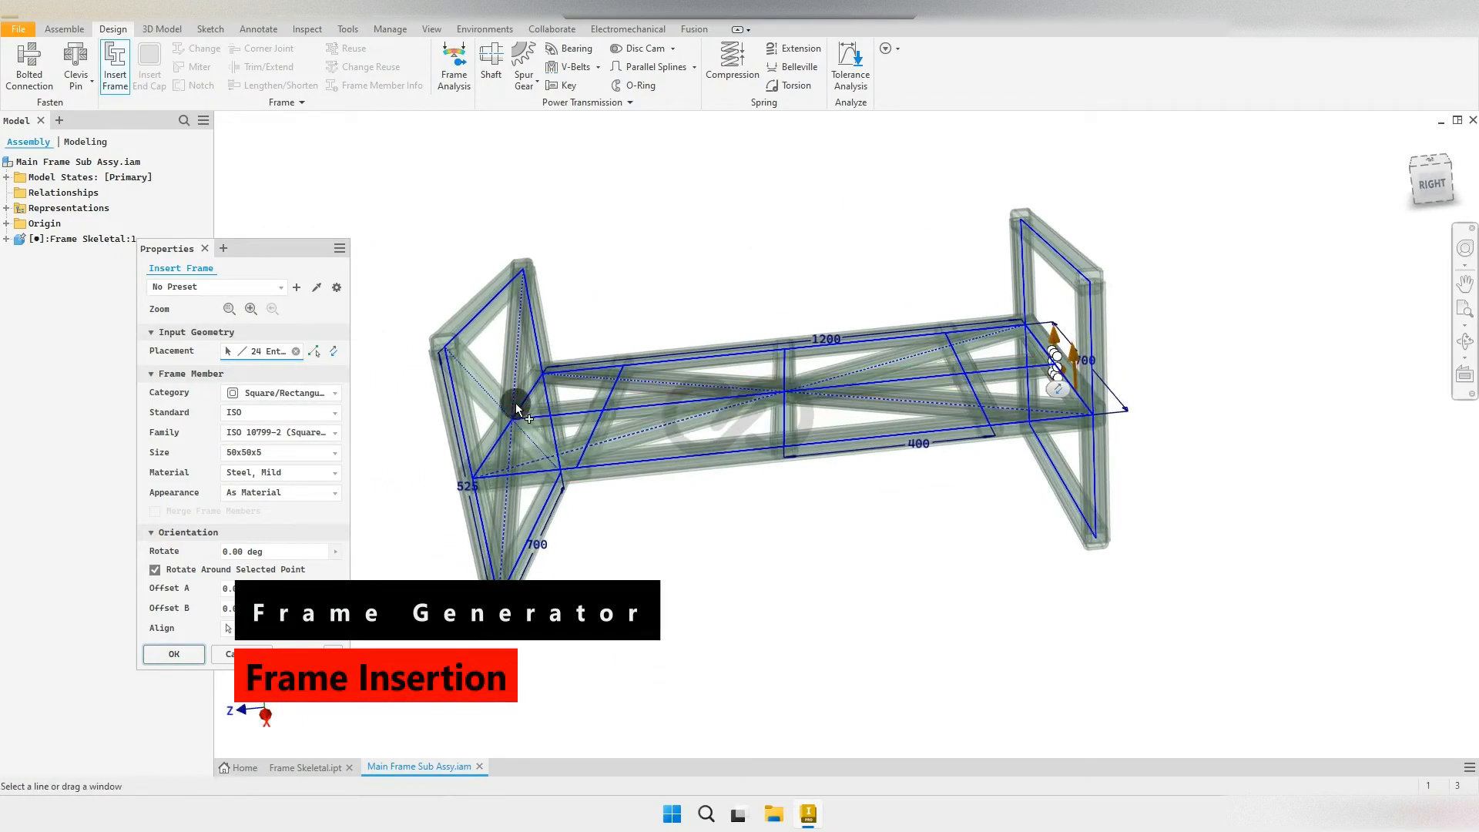
# Step: Remove the four diagonal construction lines from the placement selection, keeping only the real frame lines
pyautogui.scroll(3, 516, 403)
pyautogui.click(477, 401)
pyautogui.click(515, 359)
pyautogui.scroll(-3, 515, 359)
pyautogui.keyDown('shift'); pyautogui.moveTo(631, 367); pyautogui.dragTo(675, 377, button='middle'); pyautogui.keyUp('shift')
pyautogui.scroll(2, 676, 376)
pyautogui.click(698, 344)
pyautogui.click(751, 426)
pyautogui.scroll(-3, 833, 536)
pyautogui.moveTo(831, 533)
pyautogui.keyDown('shift'); pyautogui.mouseDown(button='middle')
pyautogui.moveTo(850, 524)
pyautogui.moveTo(851, 537)
pyautogui.moveTo(647, 415)
pyautogui.moveTo(818, 449)
pyautogui.moveTo(809, 531)
pyautogui.moveTo(838, 447)
pyautogui.moveTo(783, 462)
pyautogui.moveTo(818, 497)
pyautogui.mouseUp(button='middle'); pyautogui.keyUp('shift')
pyautogui.scroll(5, 646, 414)
pyautogui.scroll(-5, 646, 414)
pyautogui.scroll(2, 816, 476)
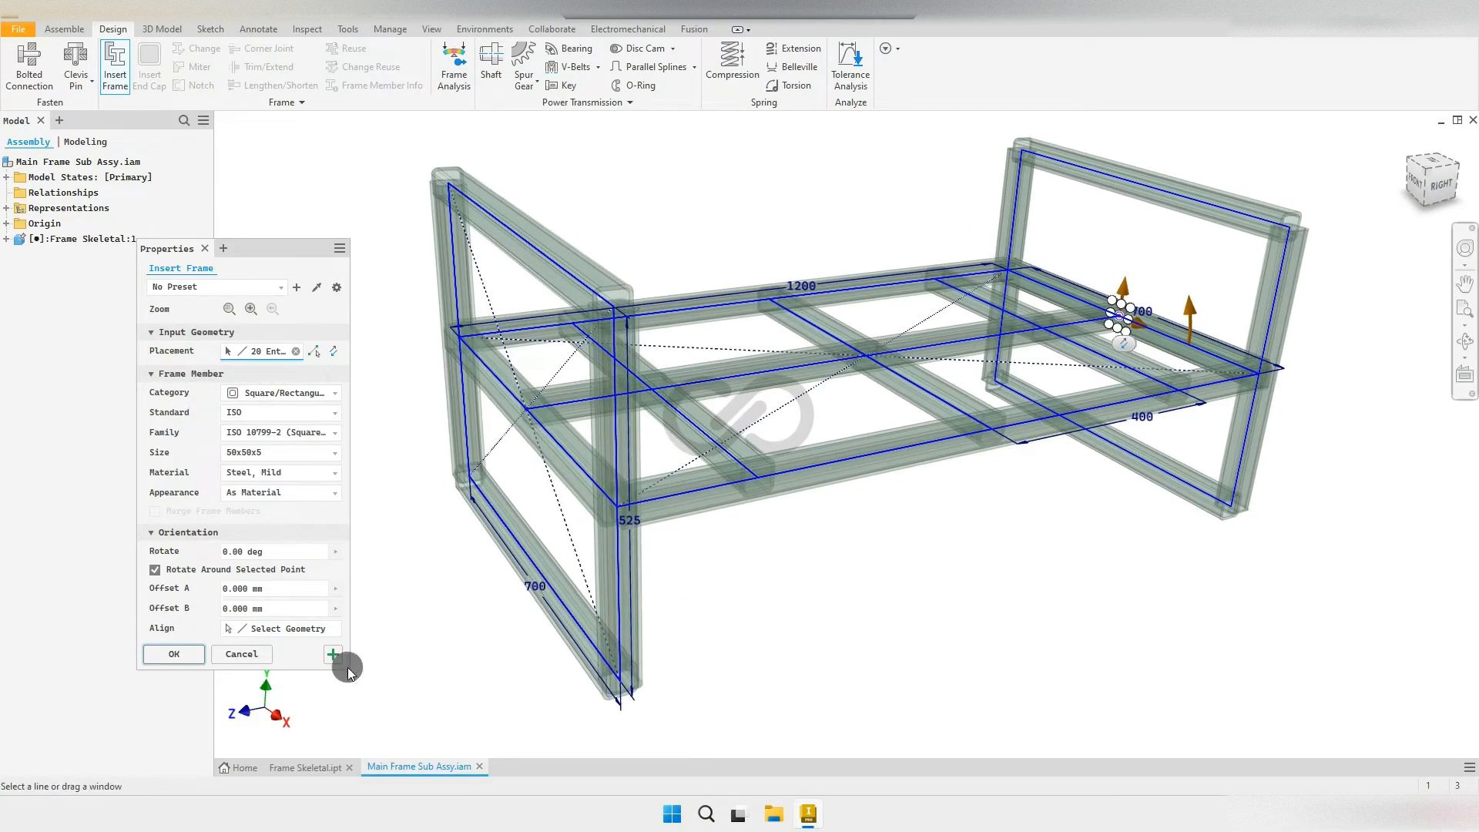
# Step: Accept the frame members, name the new frame file Frame Sub Assy and choose its save location
pyautogui.click(175, 654)
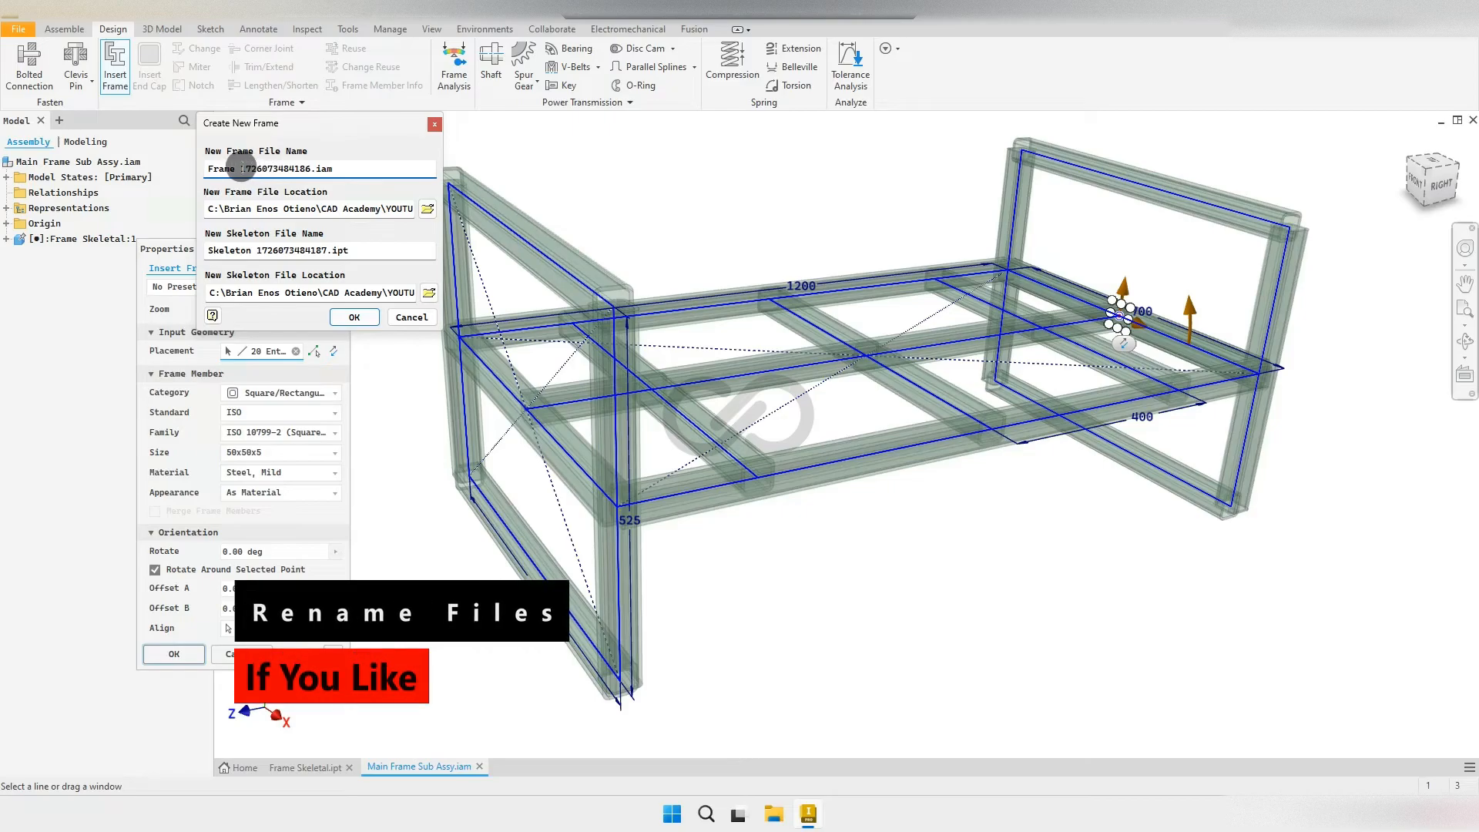
pyautogui.moveTo(240, 169); pyautogui.dragTo(351, 169)
pyautogui.write('Sub Assy')
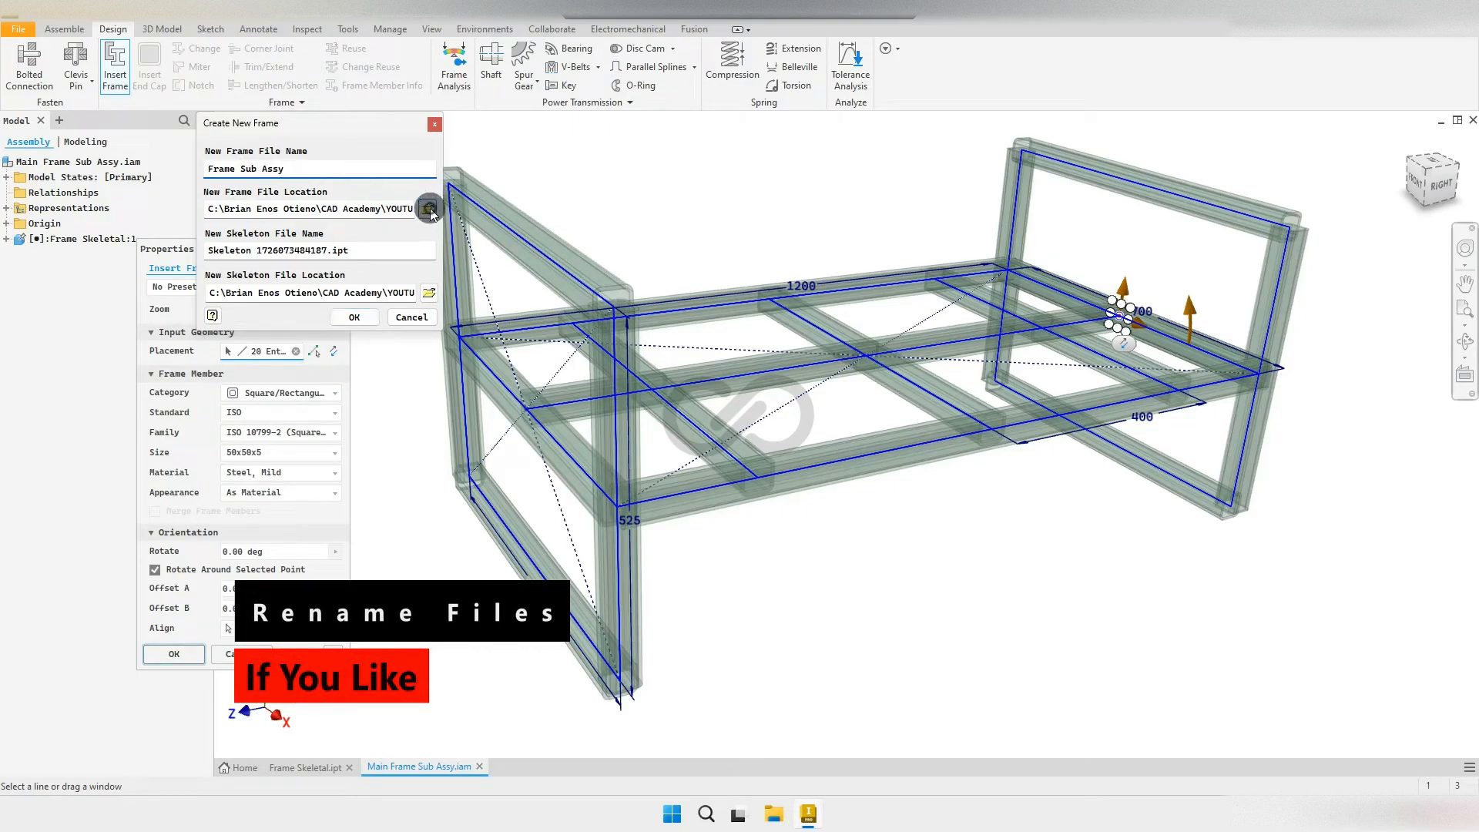
pyautogui.click(428, 209)
pyautogui.click(610, 537)
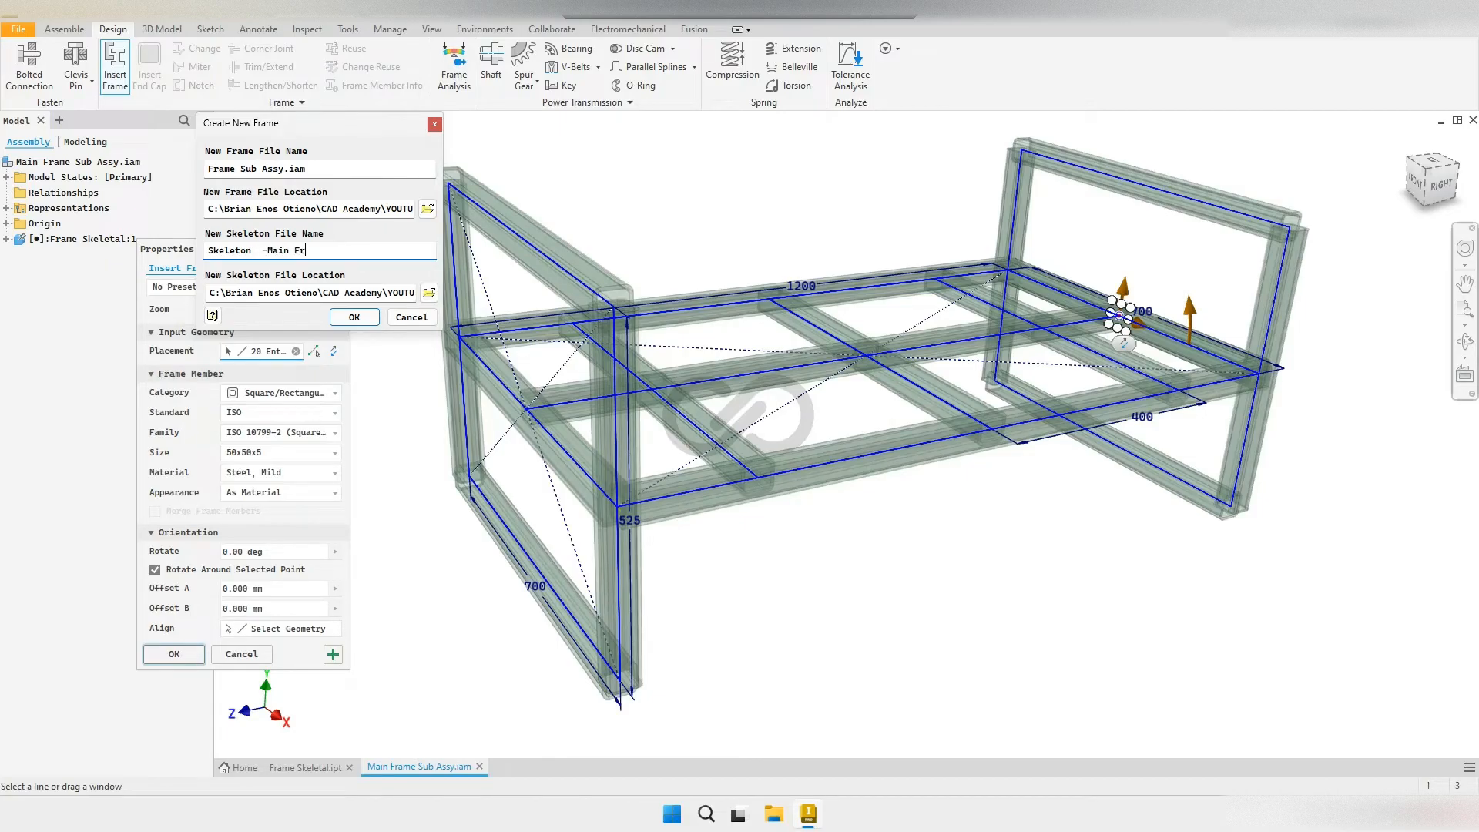
# Step: Store the skeleton file as Skeleton -Main Frame.ipt in PART FILES and create the frame with the proposed member names
pyautogui.click(430, 294)
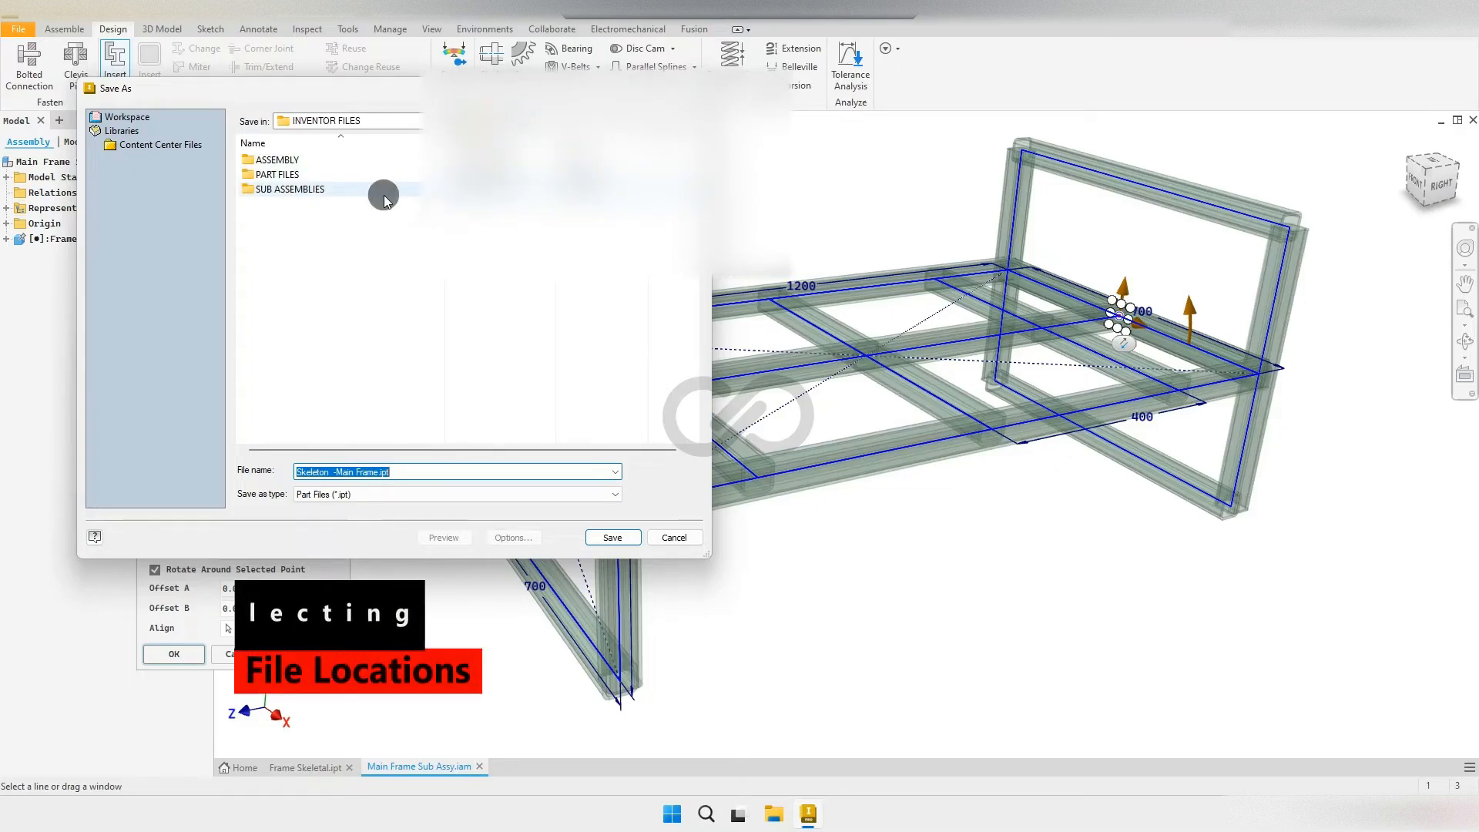
pyautogui.doubleClick(316, 175)
pyautogui.click(615, 531)
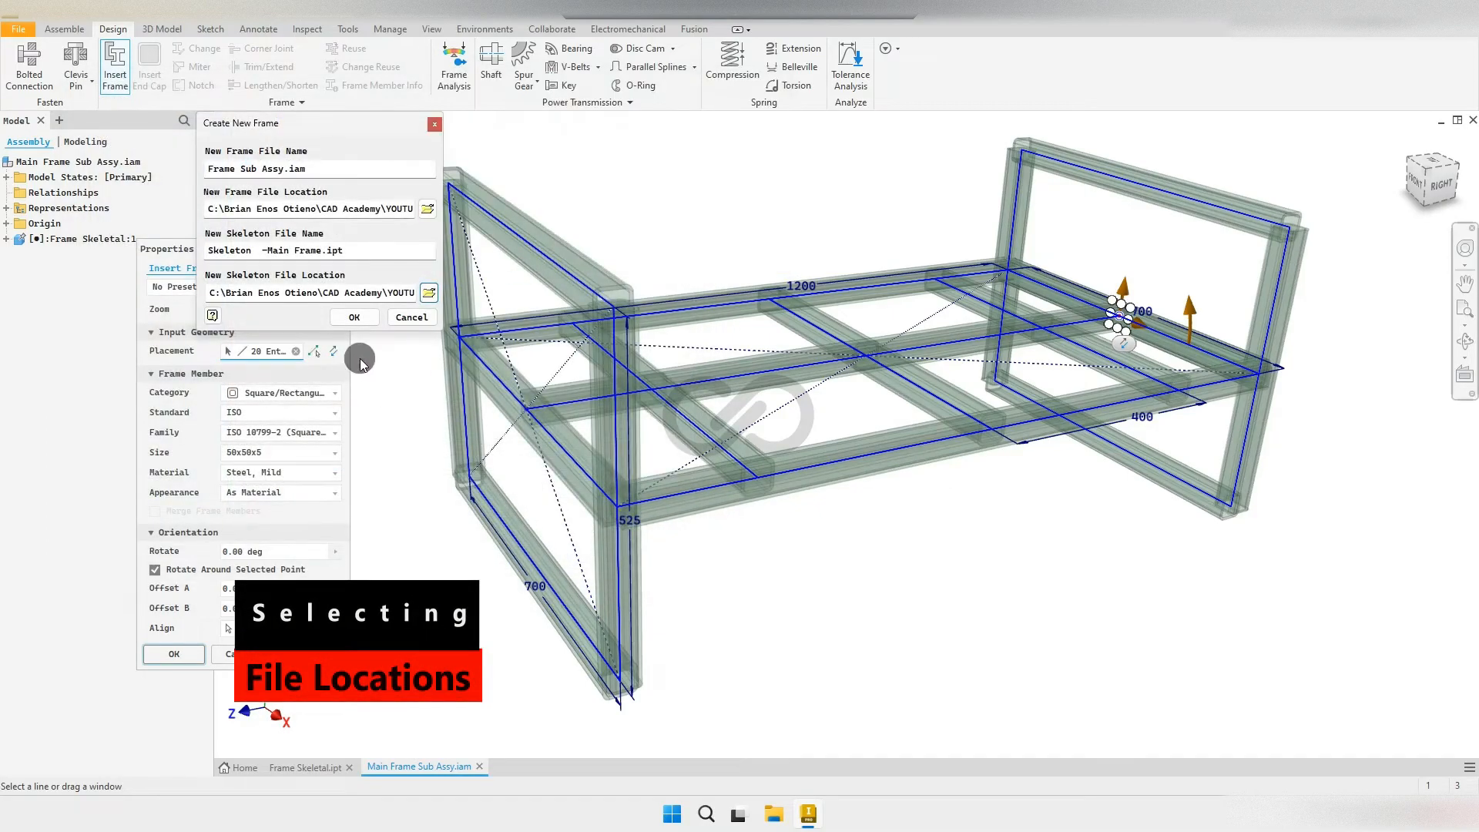
pyautogui.click(353, 318)
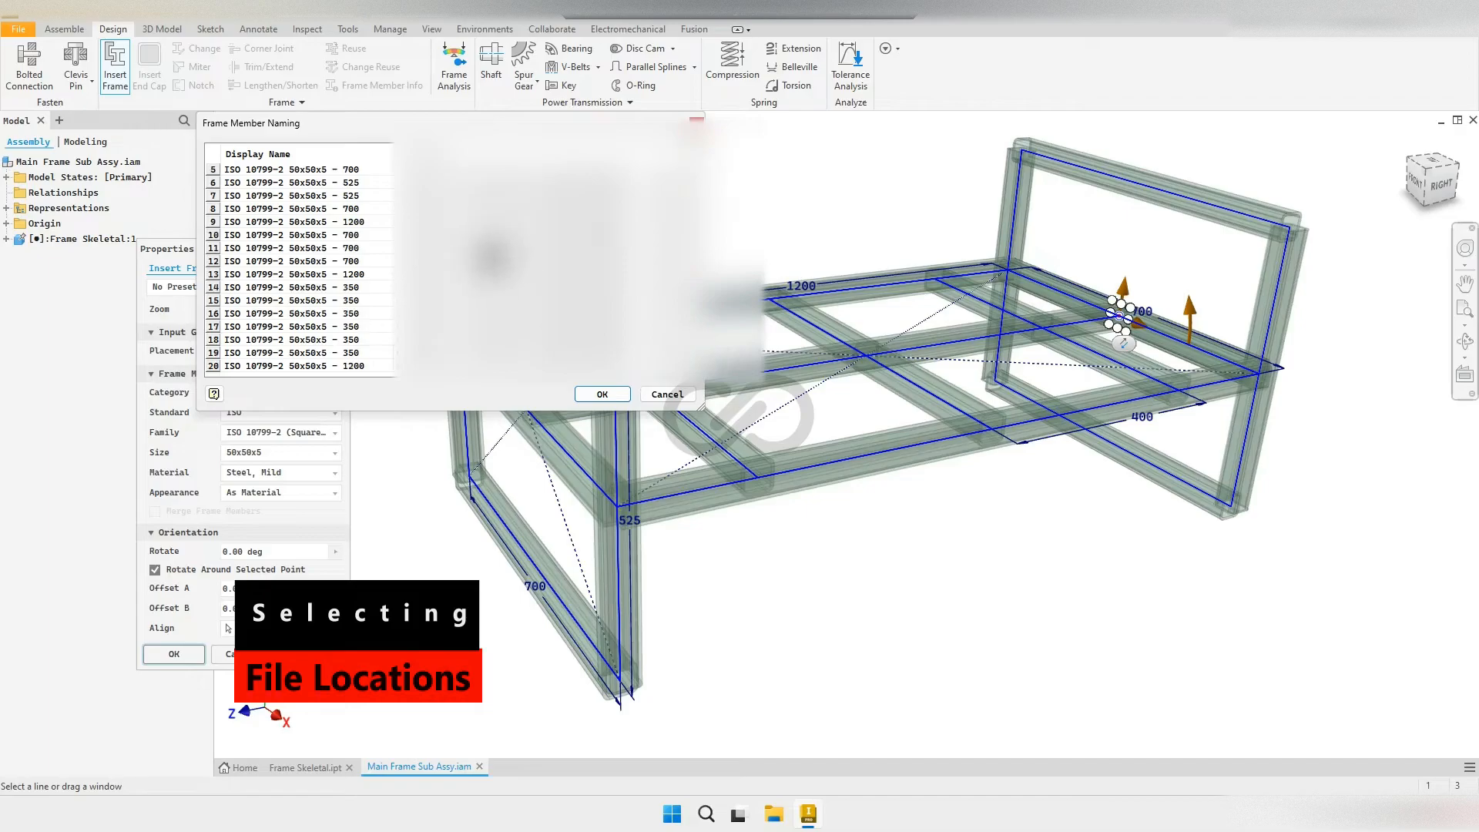
pyautogui.click(600, 395)
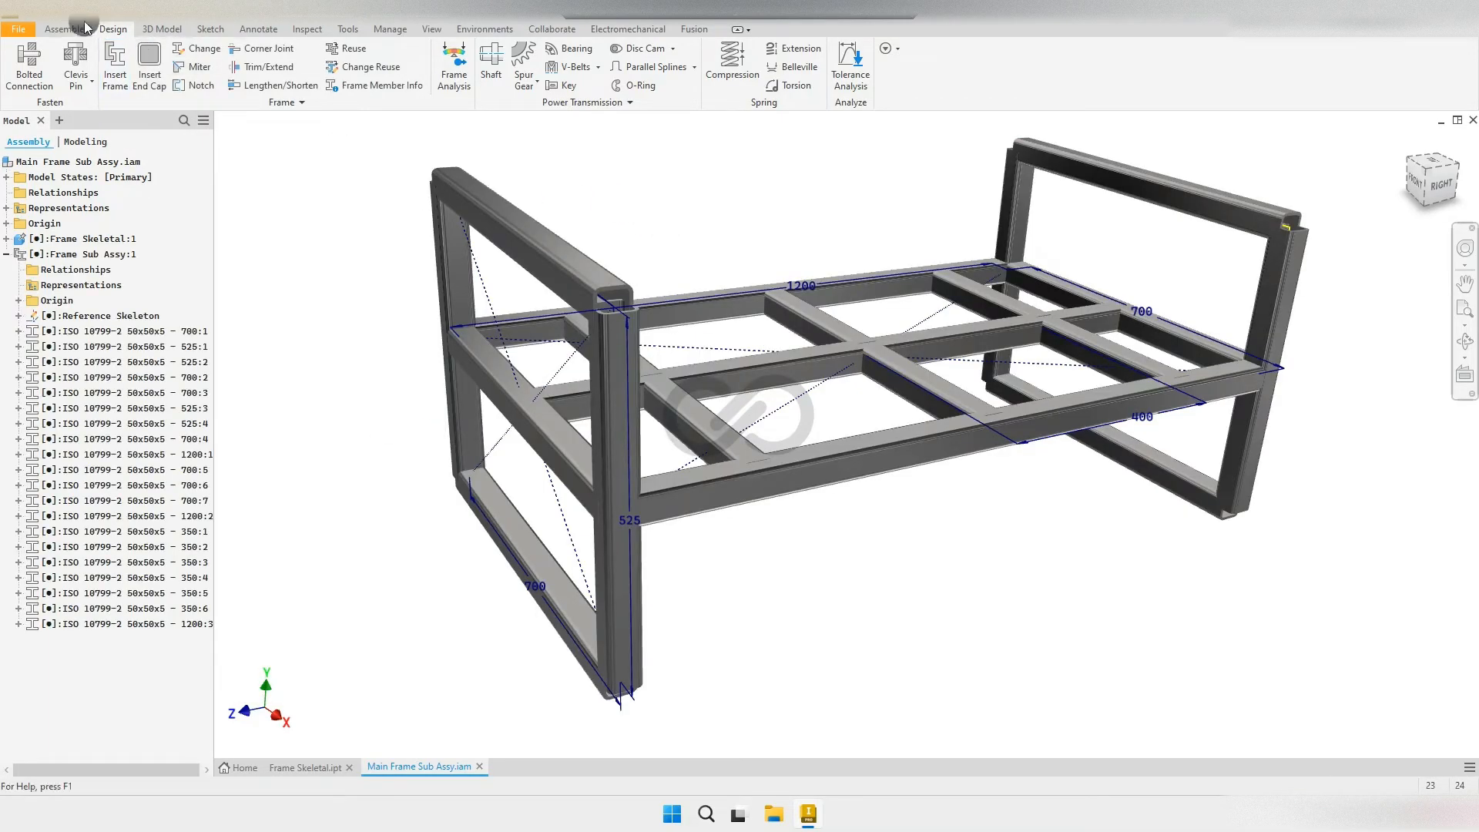
pyautogui.click(51, 30)
pyautogui.click(103, 33)
pyautogui.scroll(-3, 610, 314)
pyautogui.scroll(3, 599, 327)
pyautogui.moveTo(598, 326)
pyautogui.mouseDown(button='middle')
pyautogui.moveTo(609, 352)
pyautogui.moveTo(640, 355)
pyautogui.moveTo(550, 328)
pyautogui.moveTo(486, 337)
pyautogui.moveTo(606, 332)
pyautogui.mouseUp(button='middle')
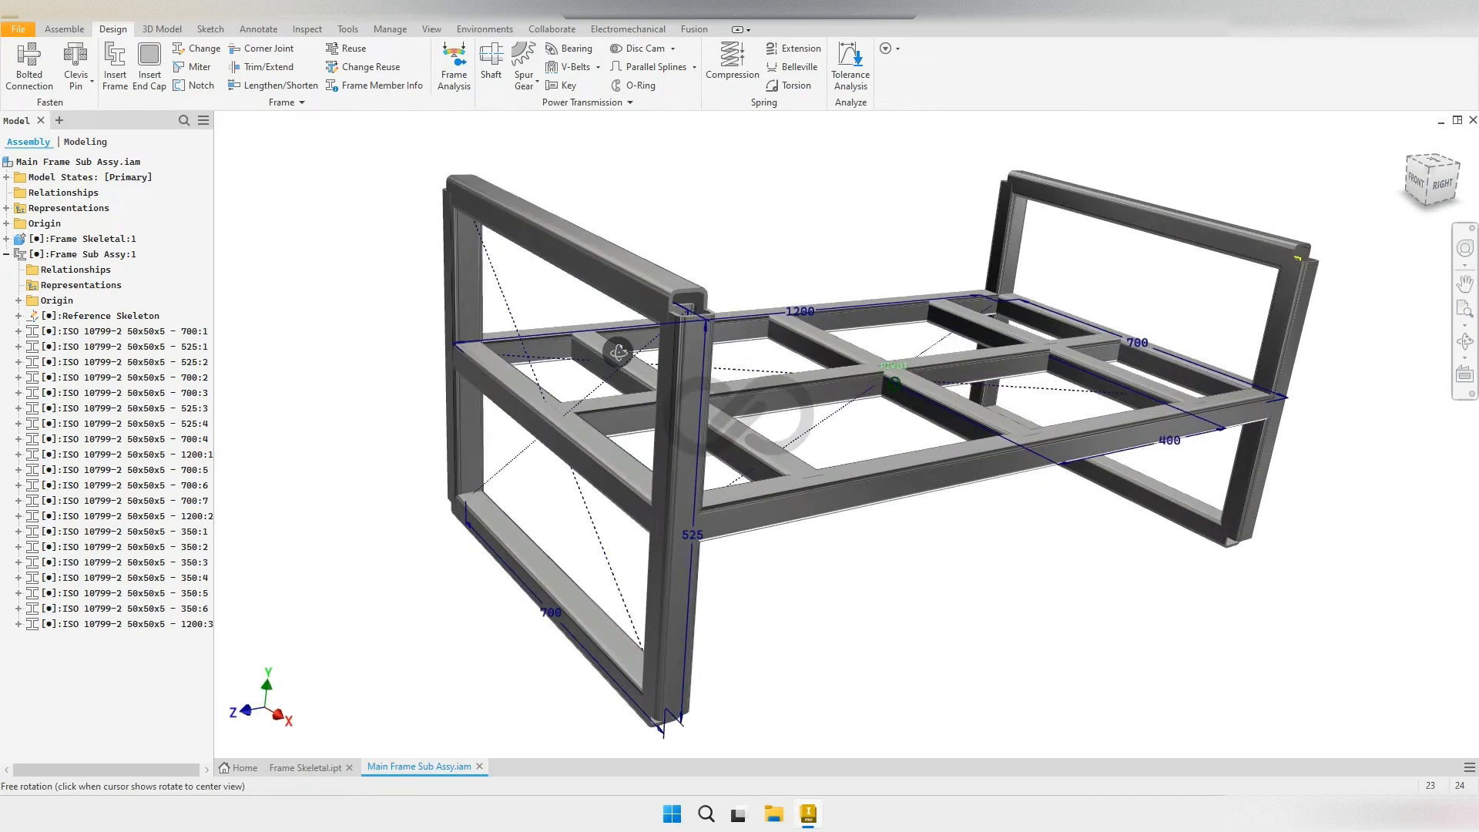
# Step: Miter the bottom member of the front end frame with its upright at both lower corners
pyautogui.click(194, 67)
pyautogui.keyDown('shift'); pyautogui.moveTo(604, 109); pyautogui.dragTo(723, 149, button='middle'); pyautogui.keyUp('shift')
pyautogui.click(644, 400)
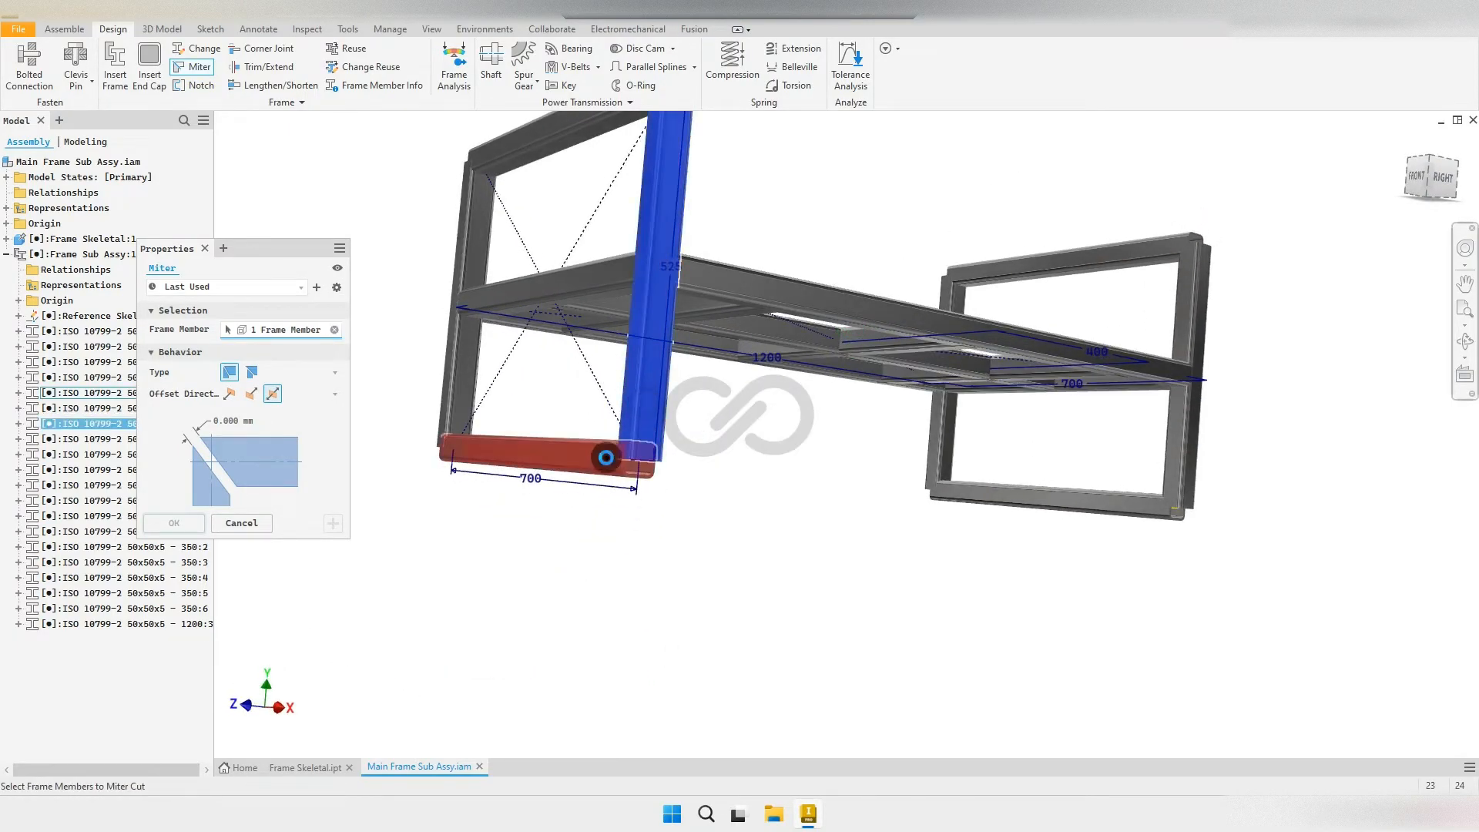
pyautogui.click(598, 452)
pyautogui.click(333, 524)
pyautogui.click(530, 469)
pyautogui.click(454, 416)
pyautogui.click(333, 524)
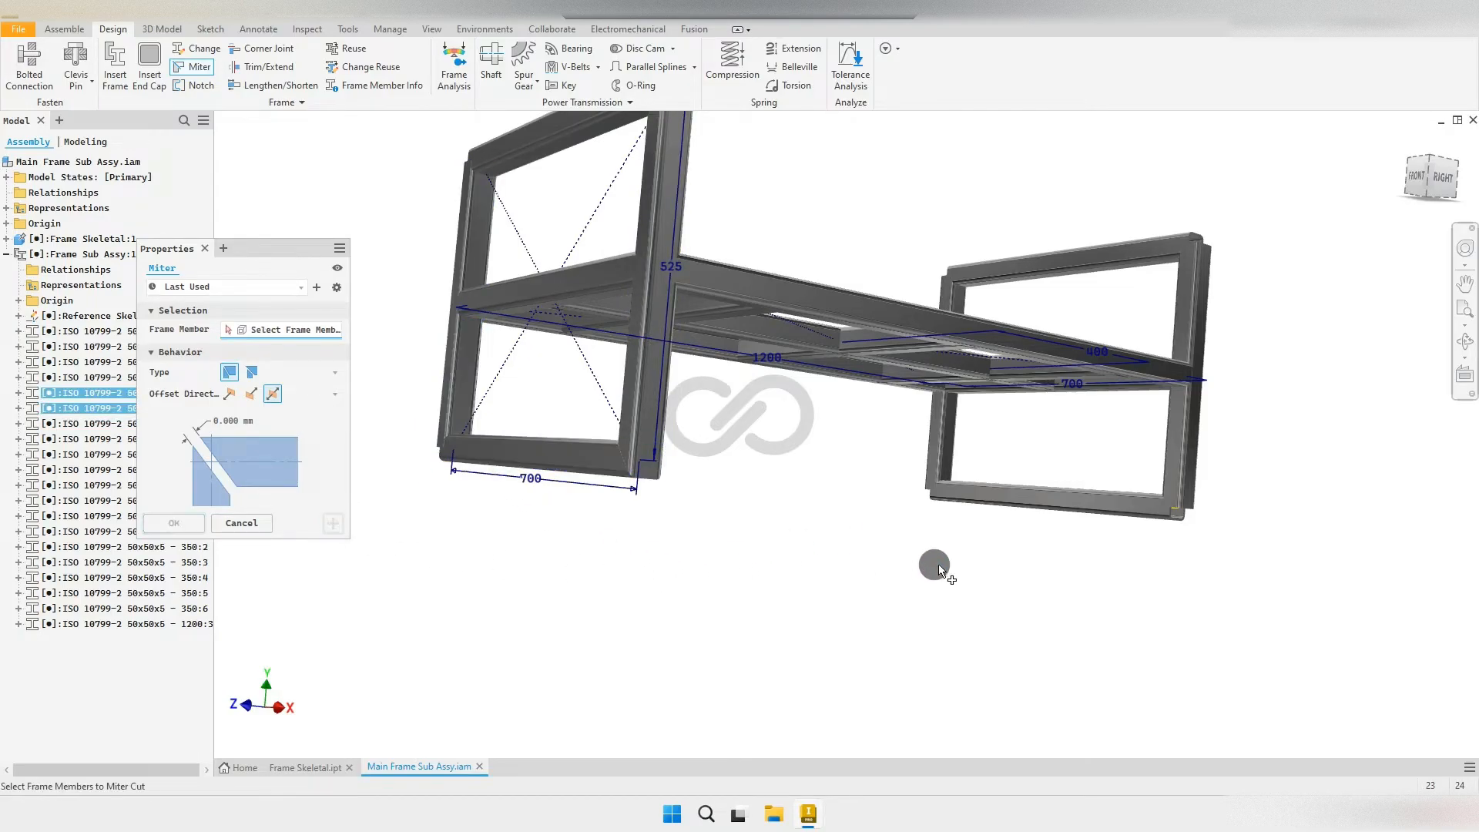
# Step: Miter both lower corners of the rear end frame, joining its bottom member to the two uprights
pyautogui.click(1099, 510)
pyautogui.click(1167, 499)
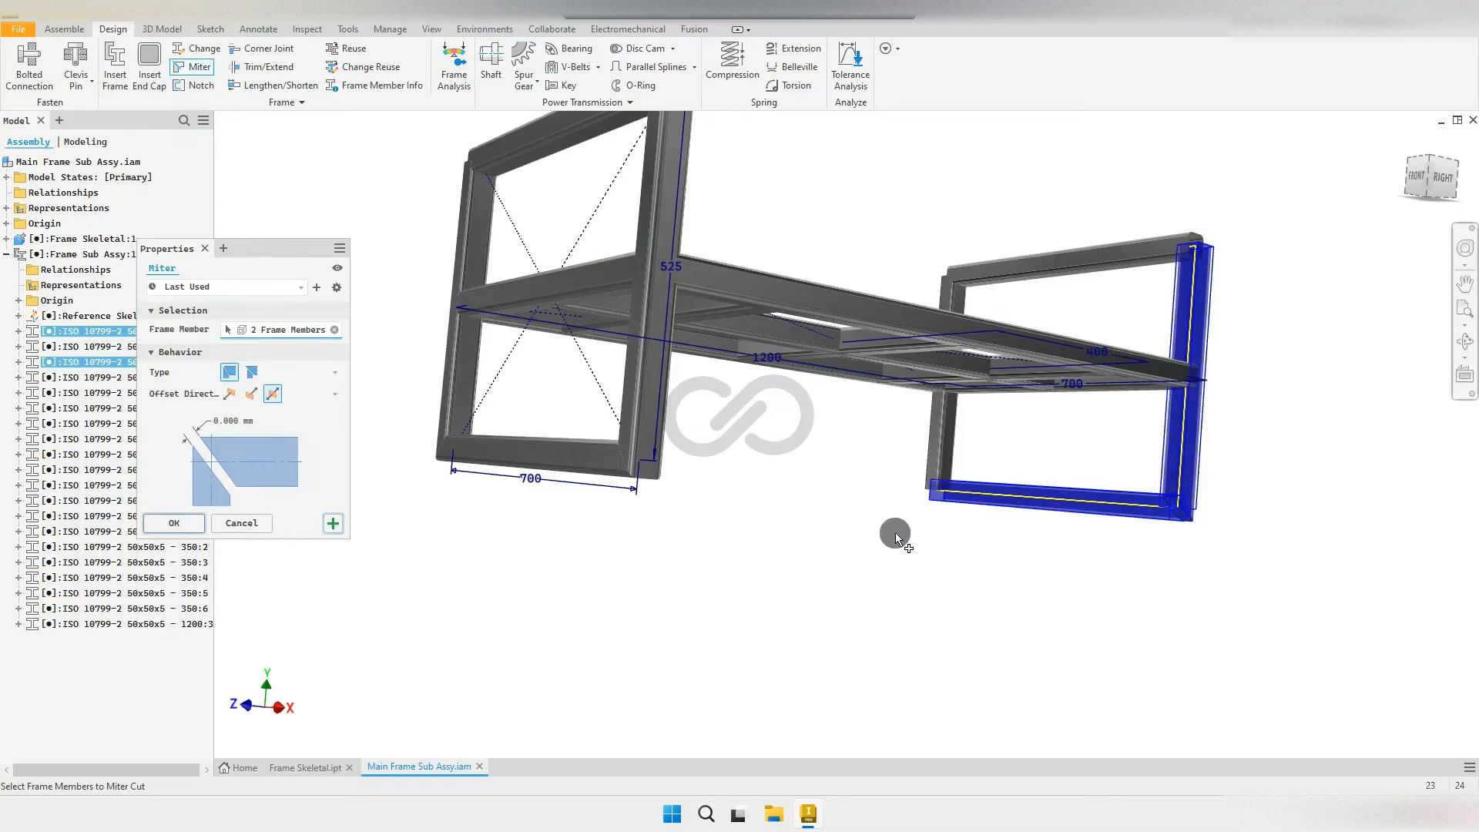
pyautogui.click(333, 523)
pyautogui.click(948, 478)
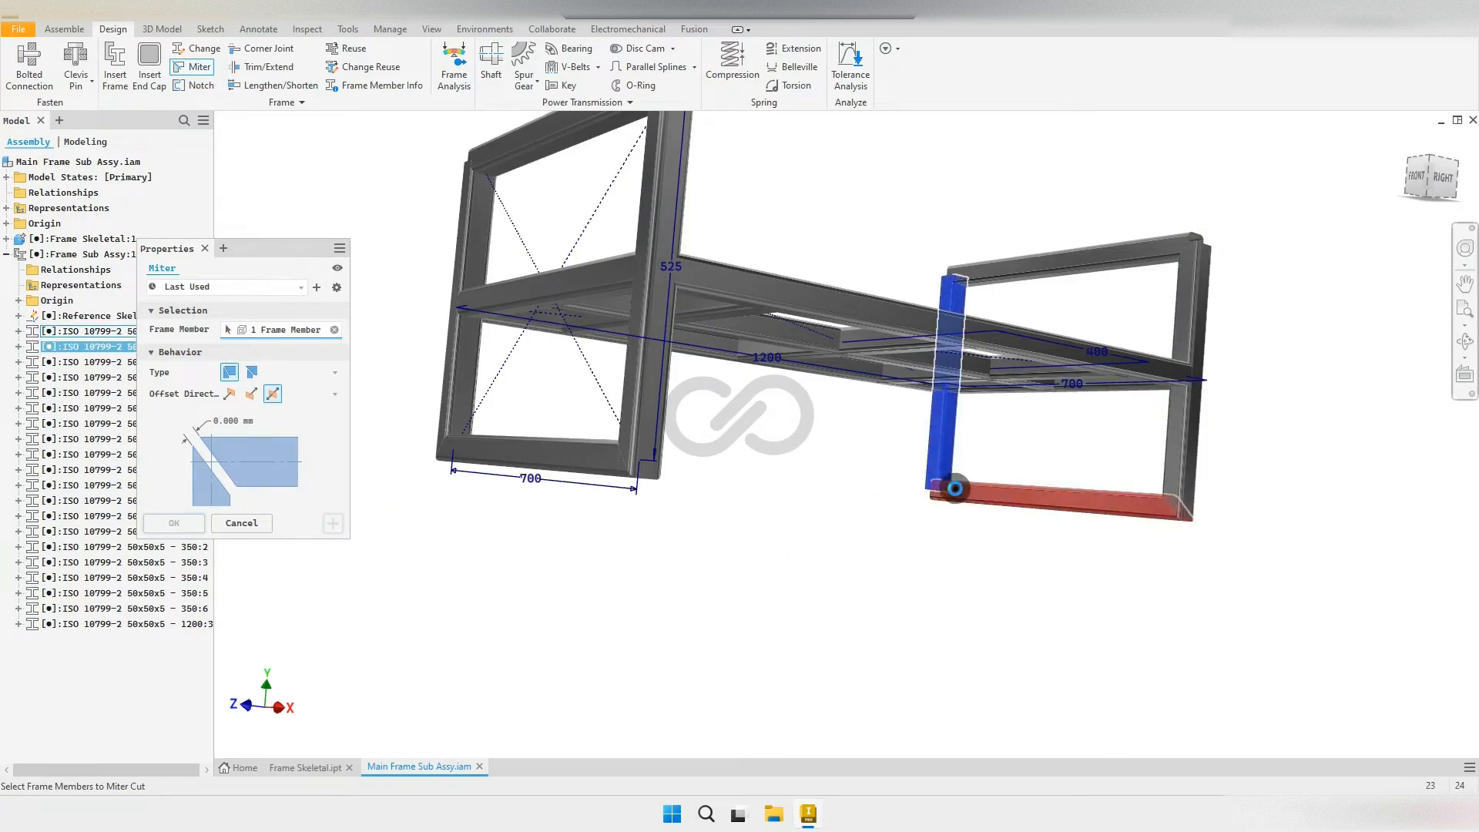
pyautogui.click(958, 493)
pyautogui.click(334, 521)
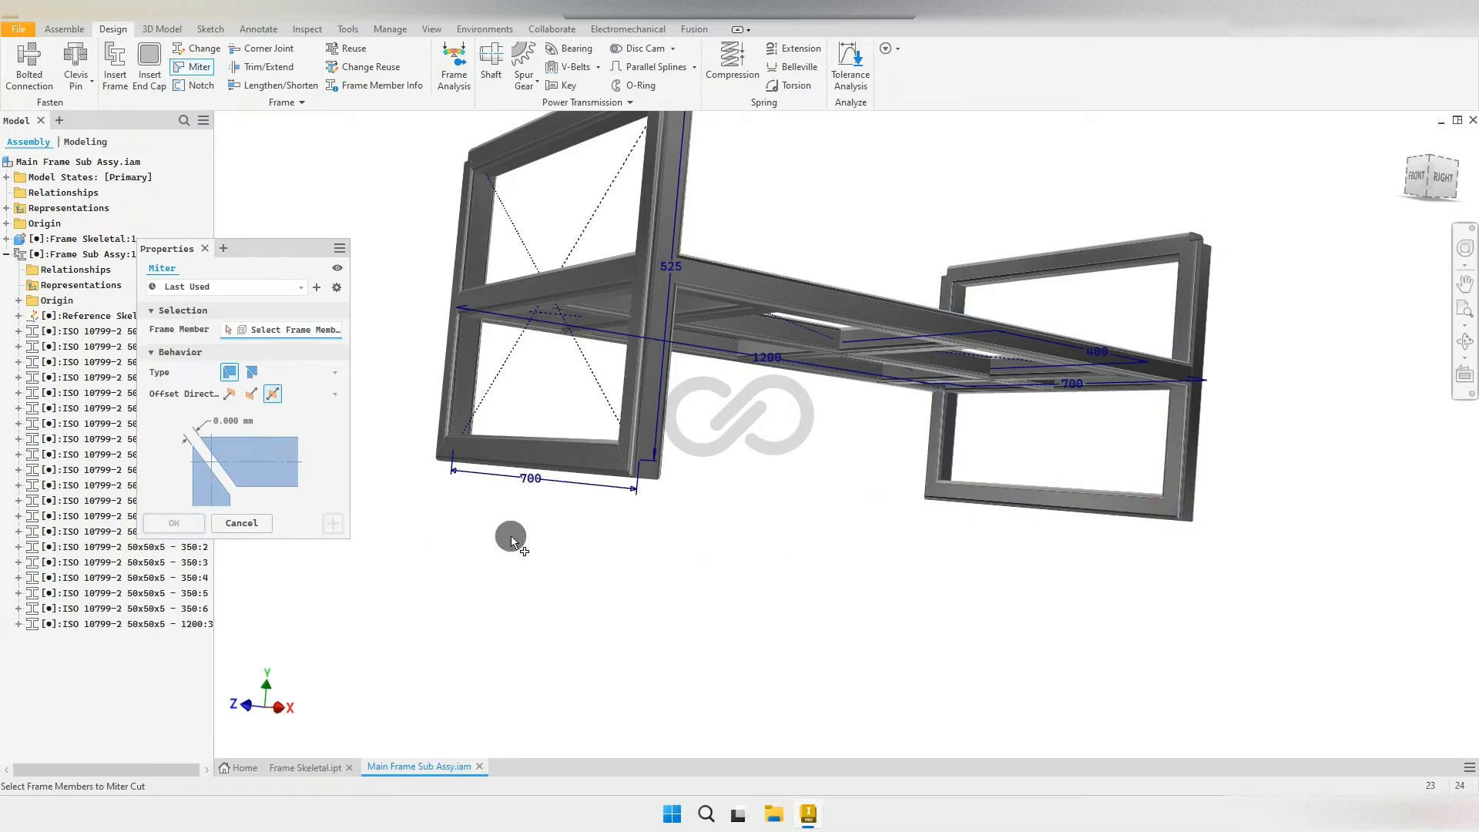
pyautogui.moveTo(608, 539)
pyautogui.keyDown('shift'); pyautogui.mouseDown(button='middle')
pyautogui.moveTo(528, 552)
pyautogui.moveTo(627, 651)
pyautogui.mouseUp(button='middle'); pyautogui.keyUp('shift')
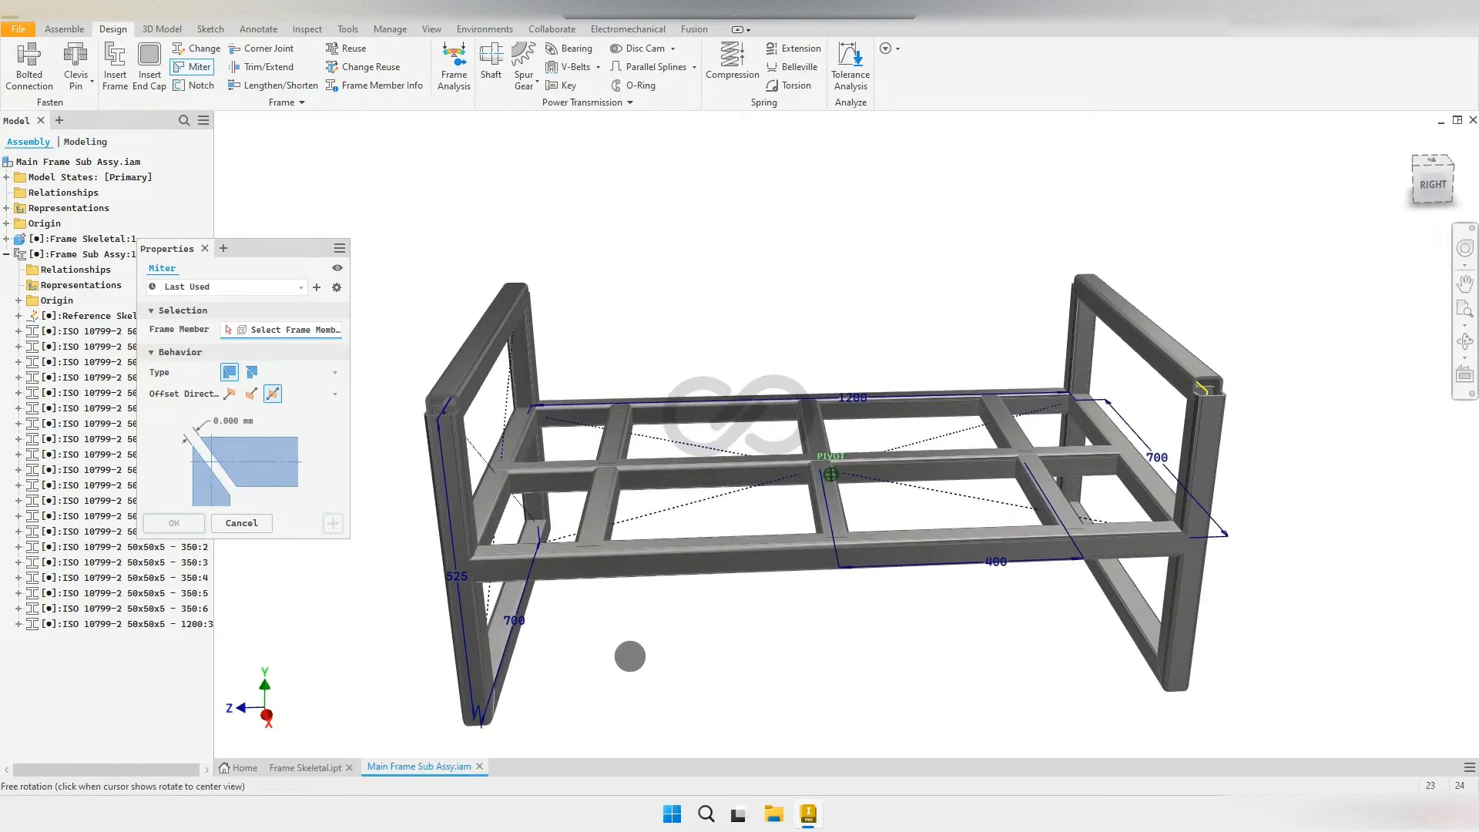
pyautogui.click(252, 522)
# Step: Activate the Frame Sub Assy and open the top member of the front end frame for editing with Frame Generator
pyautogui.moveTo(576, 366)
pyautogui.keyDown('shift'); pyautogui.mouseDown(button='middle')
pyautogui.moveTo(601, 396)
pyautogui.moveTo(686, 400)
pyautogui.moveTo(611, 422)
pyautogui.moveTo(576, 368)
pyautogui.mouseUp(button='middle'); pyautogui.keyUp('shift')
pyautogui.doubleClick(576, 368)
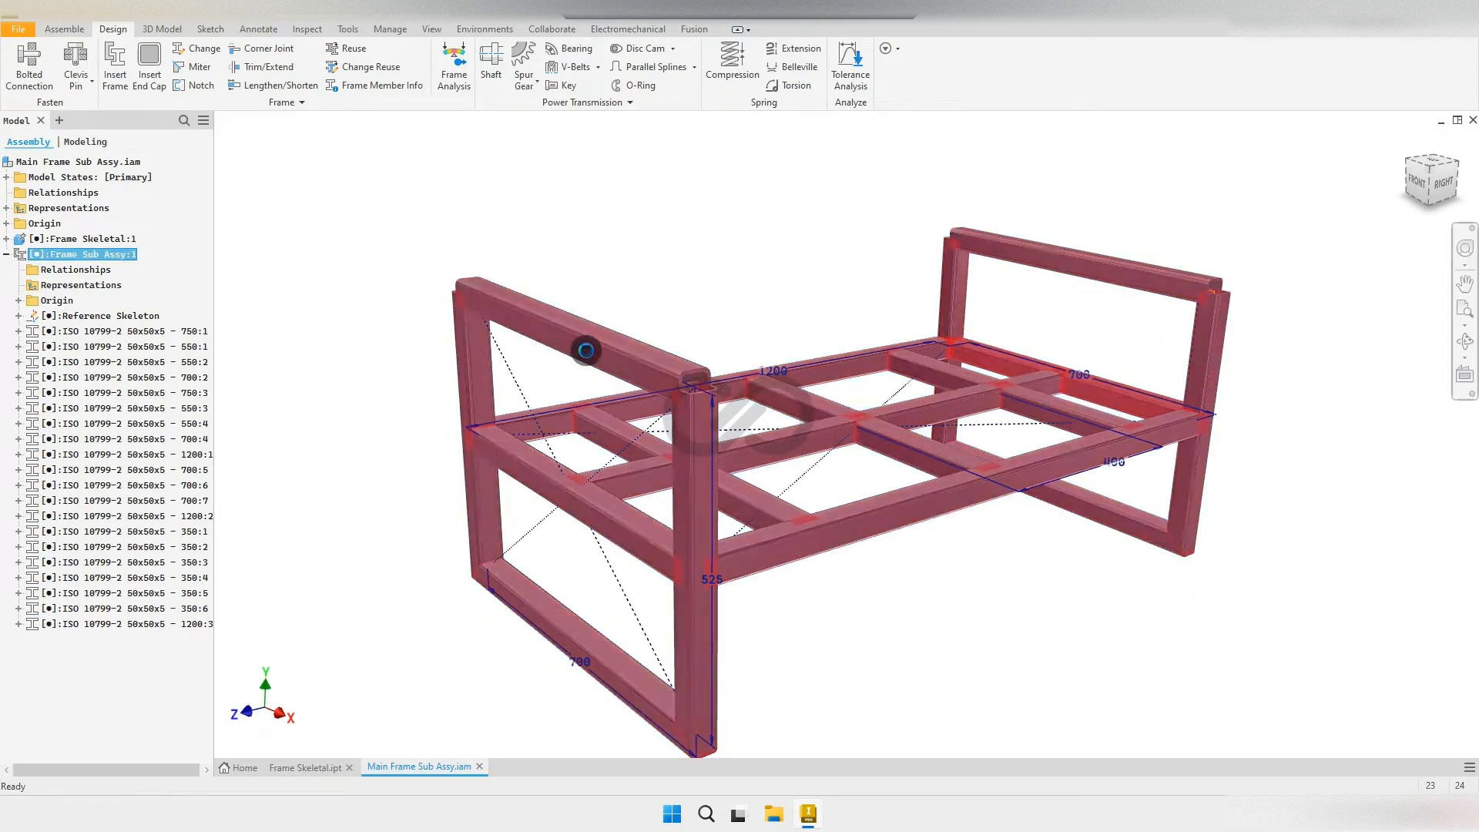
pyautogui.rightClick(609, 358)
pyautogui.click(589, 278)
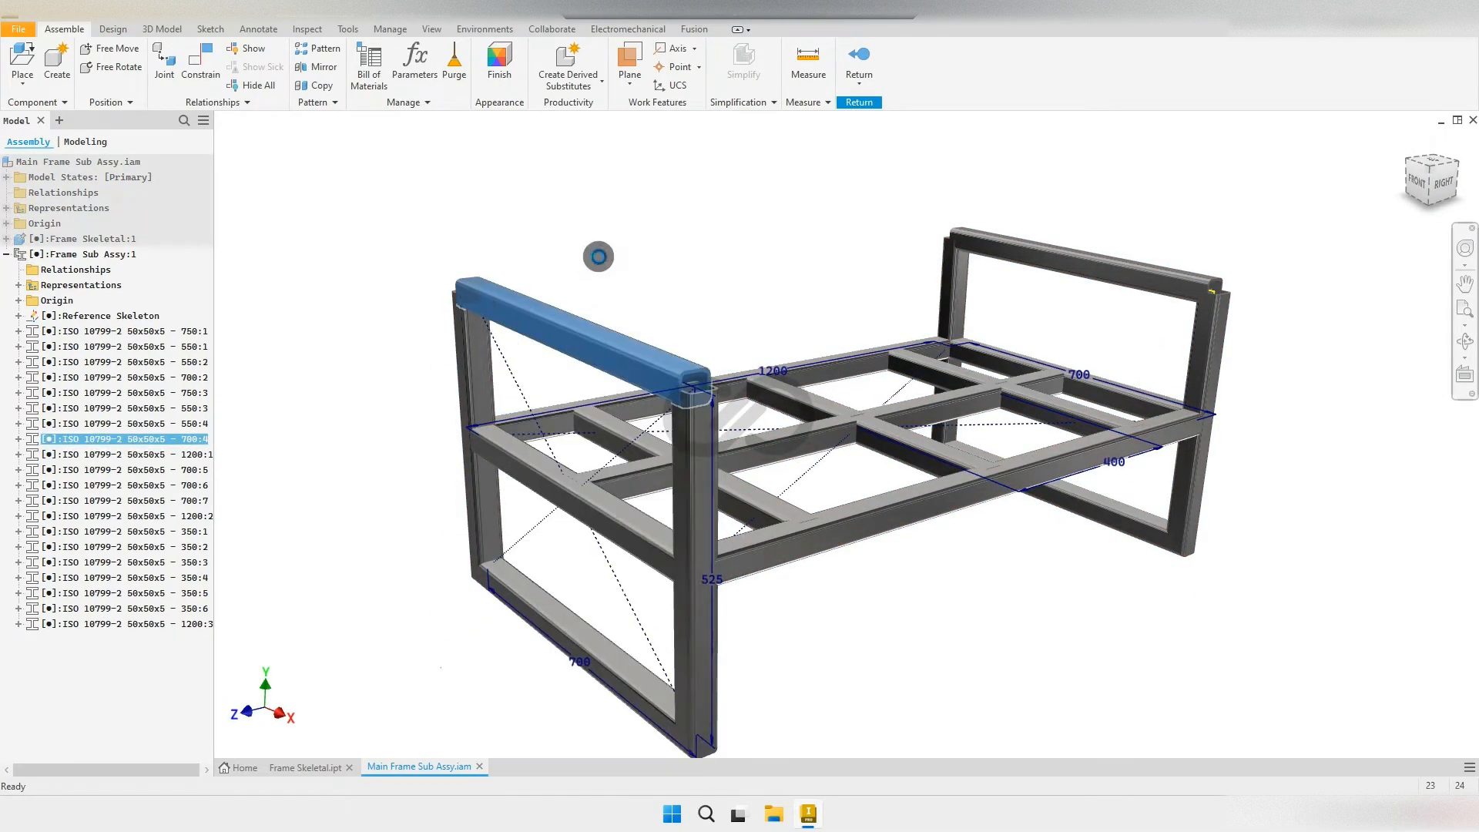
pyautogui.scroll(3, 607, 336)
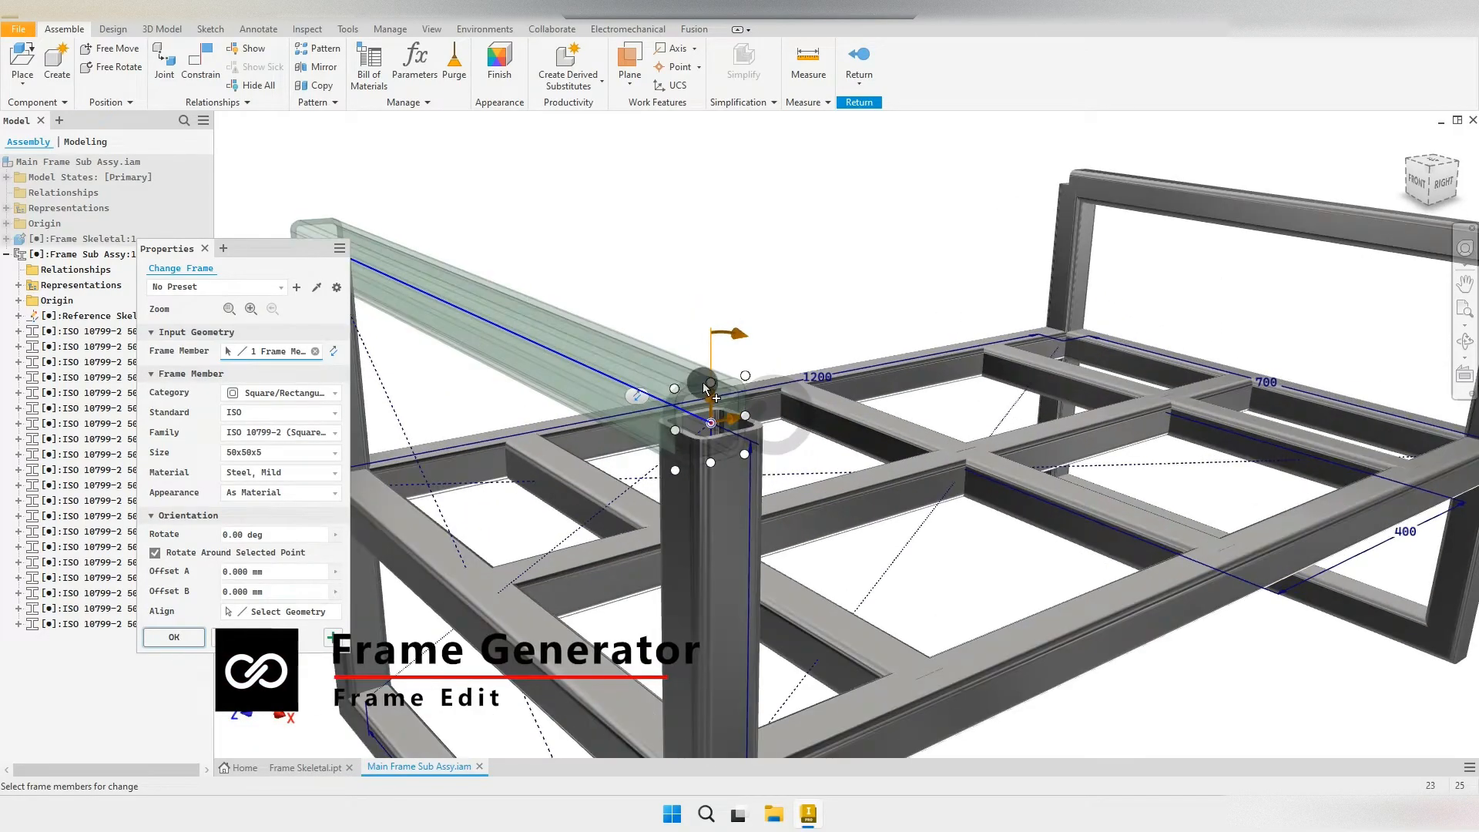
pyautogui.moveTo(623, 443); pyautogui.dragTo(703, 430, button='middle')
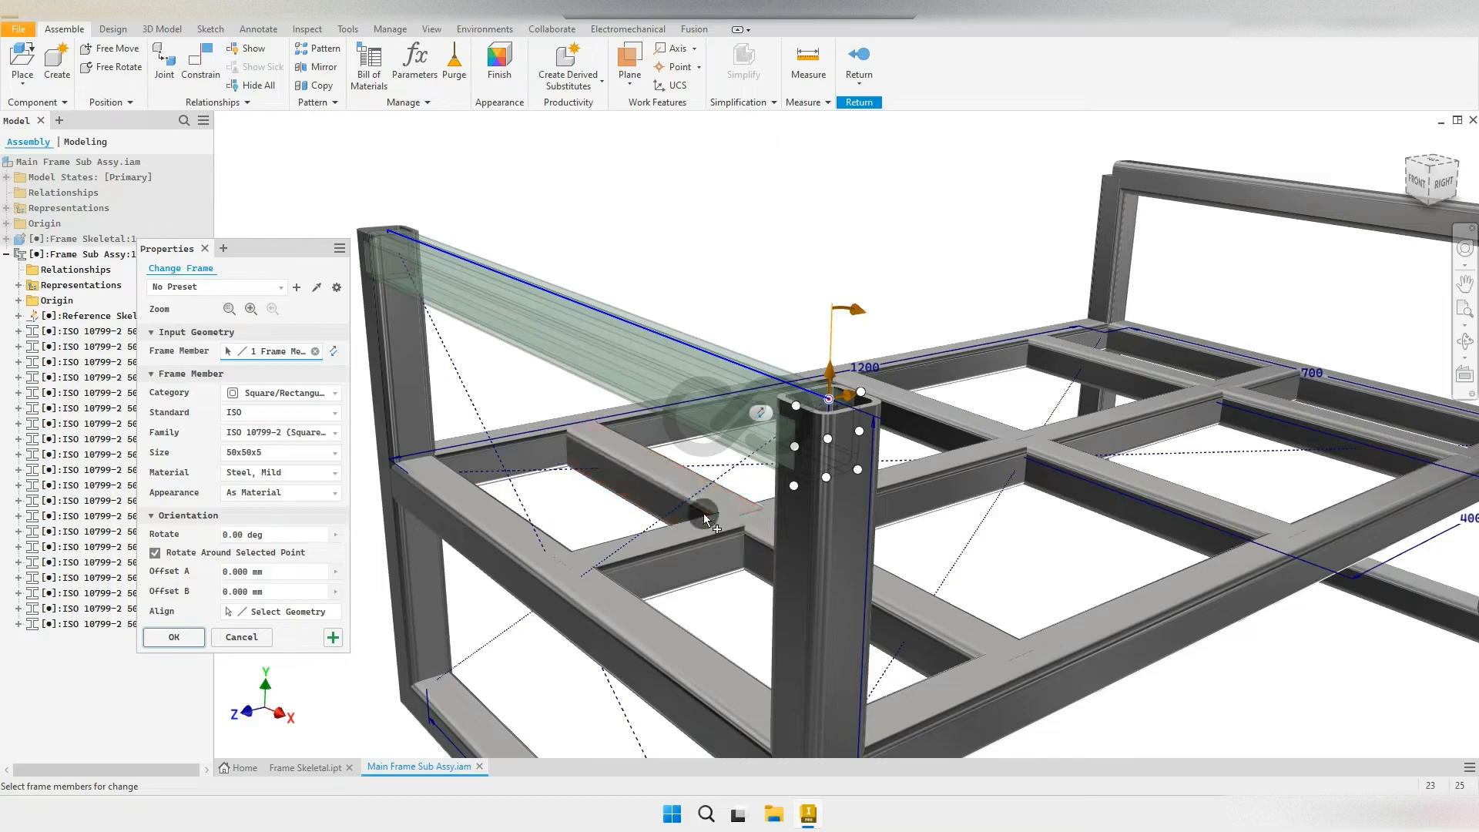
pyautogui.scroll(-3, 705, 513)
pyautogui.scroll(3, 750, 503)
pyautogui.moveTo(752, 537); pyautogui.dragTo(774, 483, button='middle')
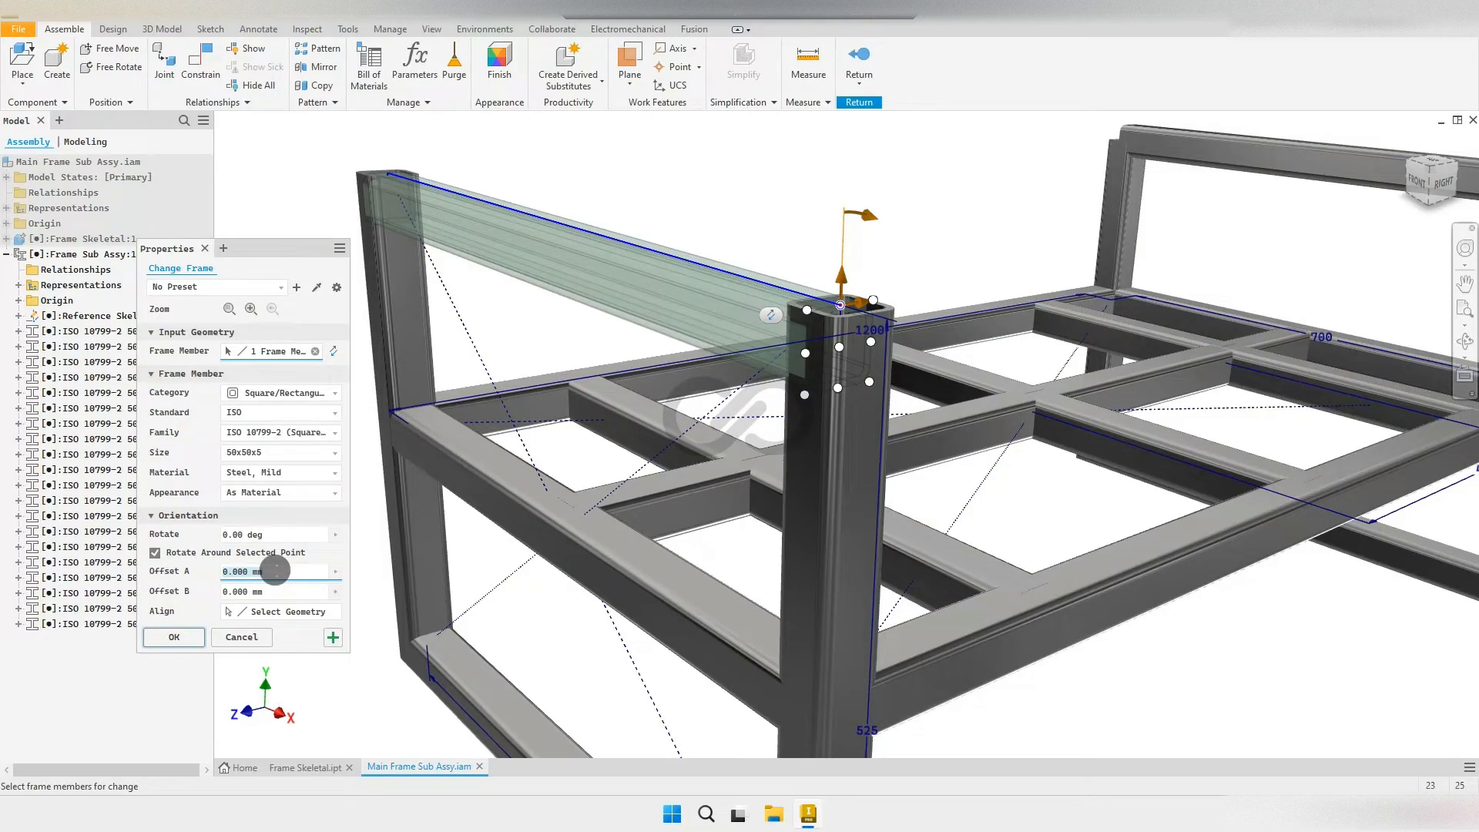
pyautogui.write('25')
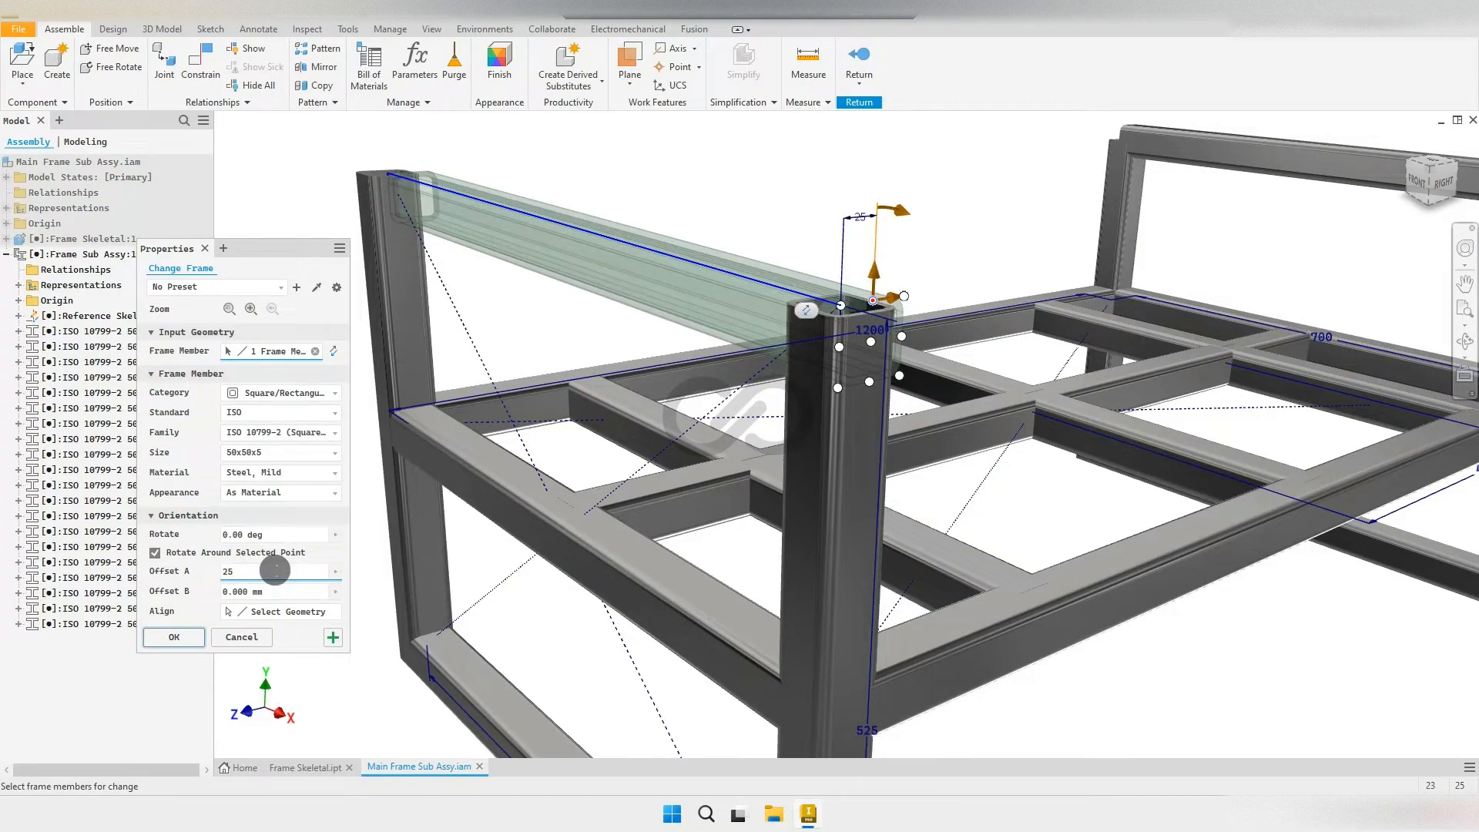
pyautogui.press('BackSpace')
pyautogui.press('BackSpace')
pyautogui.write('0')
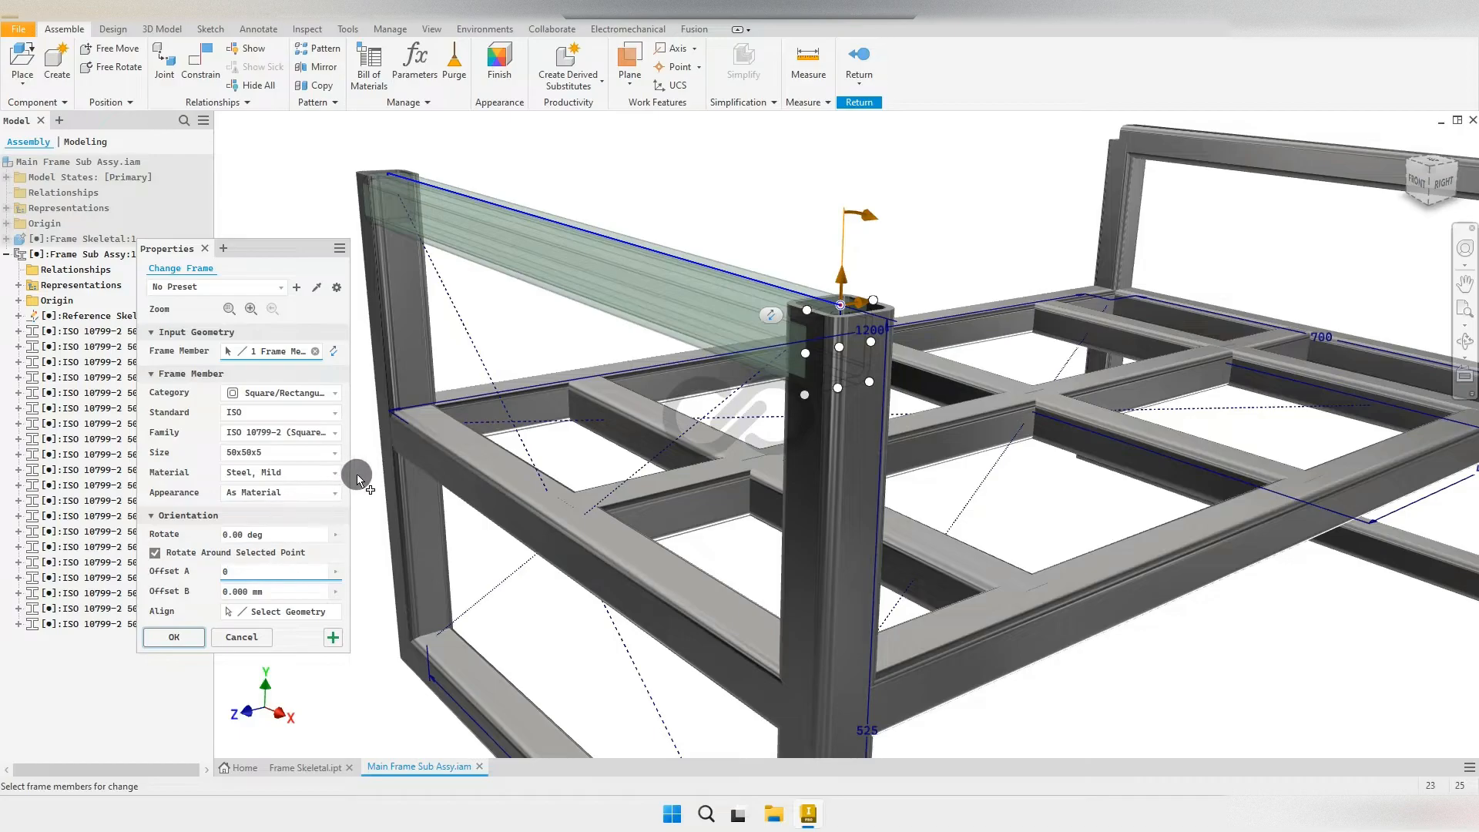
# Step: Set Offset B of the front end frame's top member to -25 mm and apply the change
pyautogui.moveTo(845, 283); pyautogui.dragTo(845, 321)
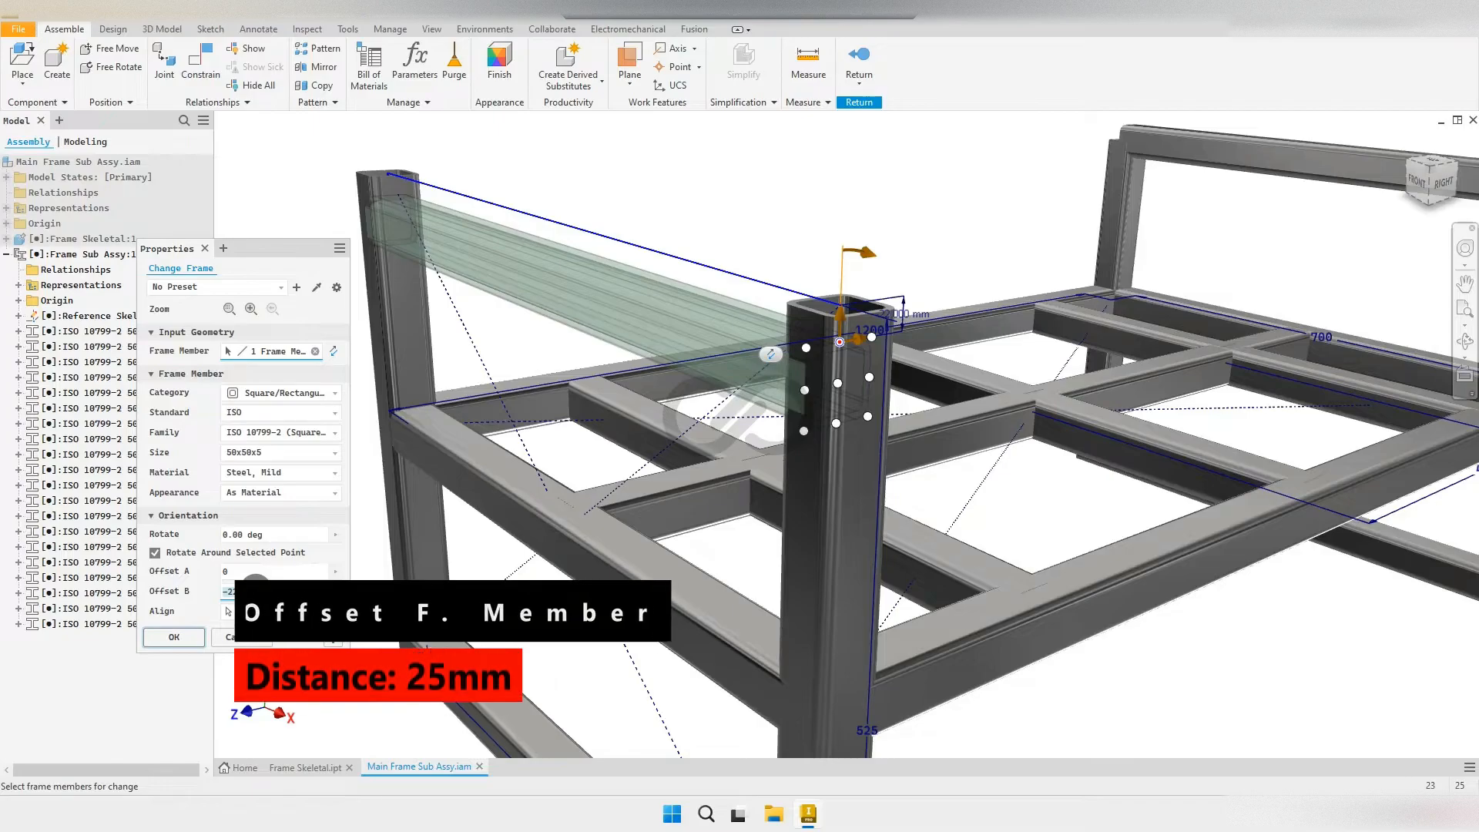
pyautogui.write('-25')
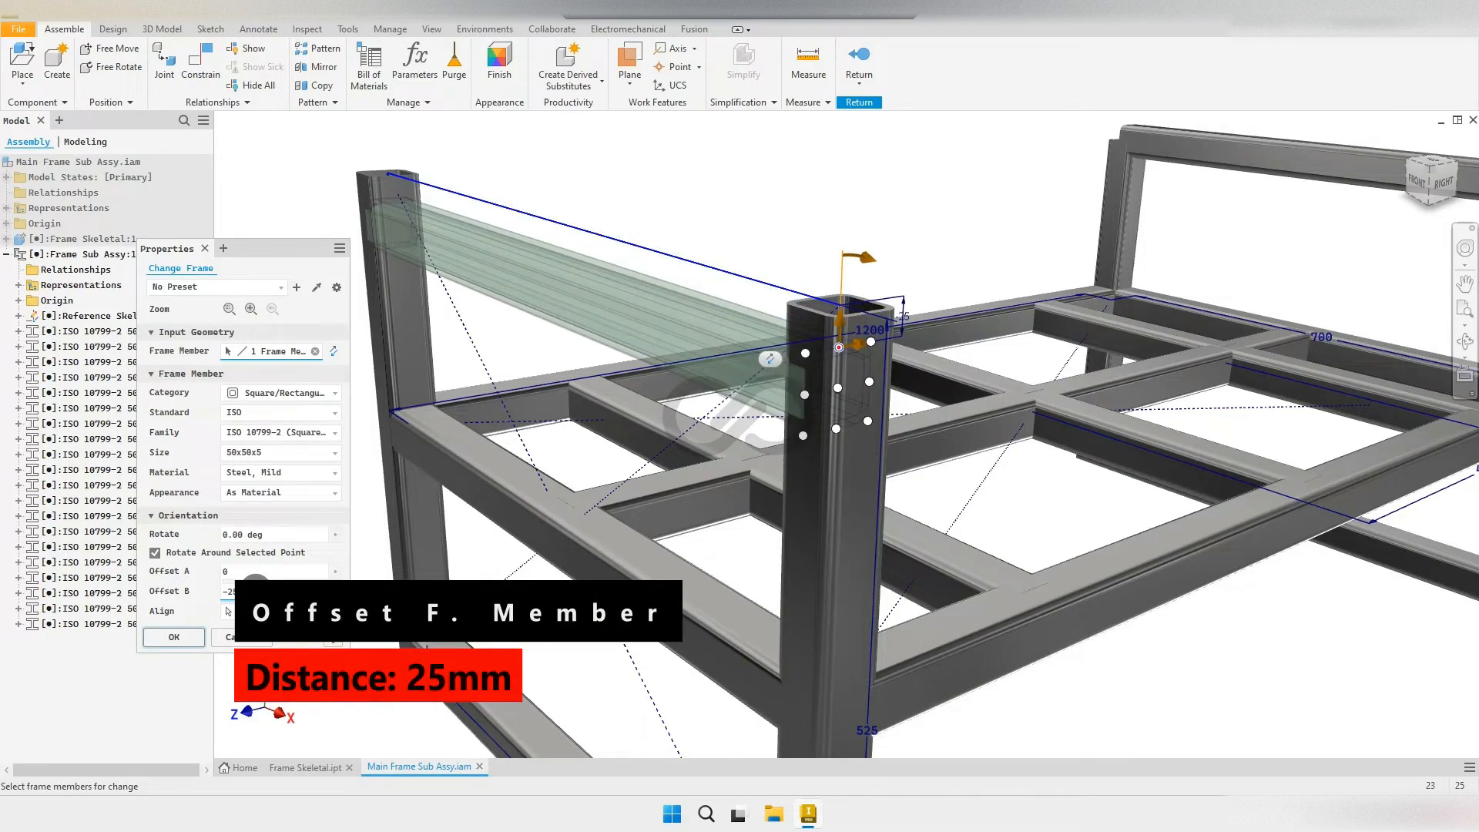
pyautogui.click(331, 639)
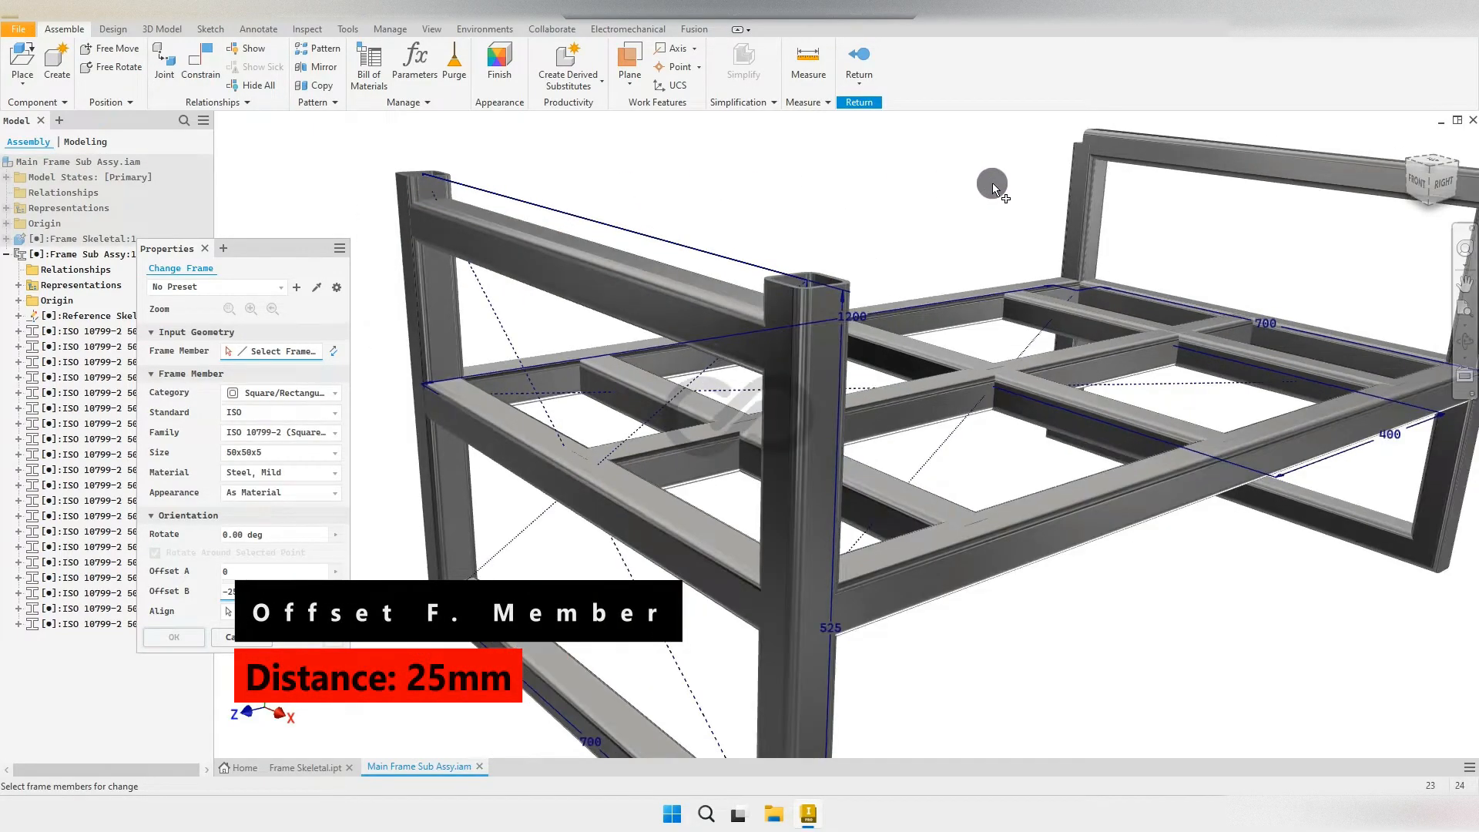
# Step: Select the rear end frame's top member for changing and try an Offset B of -25 mm
pyautogui.click(1121, 206)
pyautogui.scroll(-2, 1146, 149)
pyautogui.scroll(4, 1146, 149)
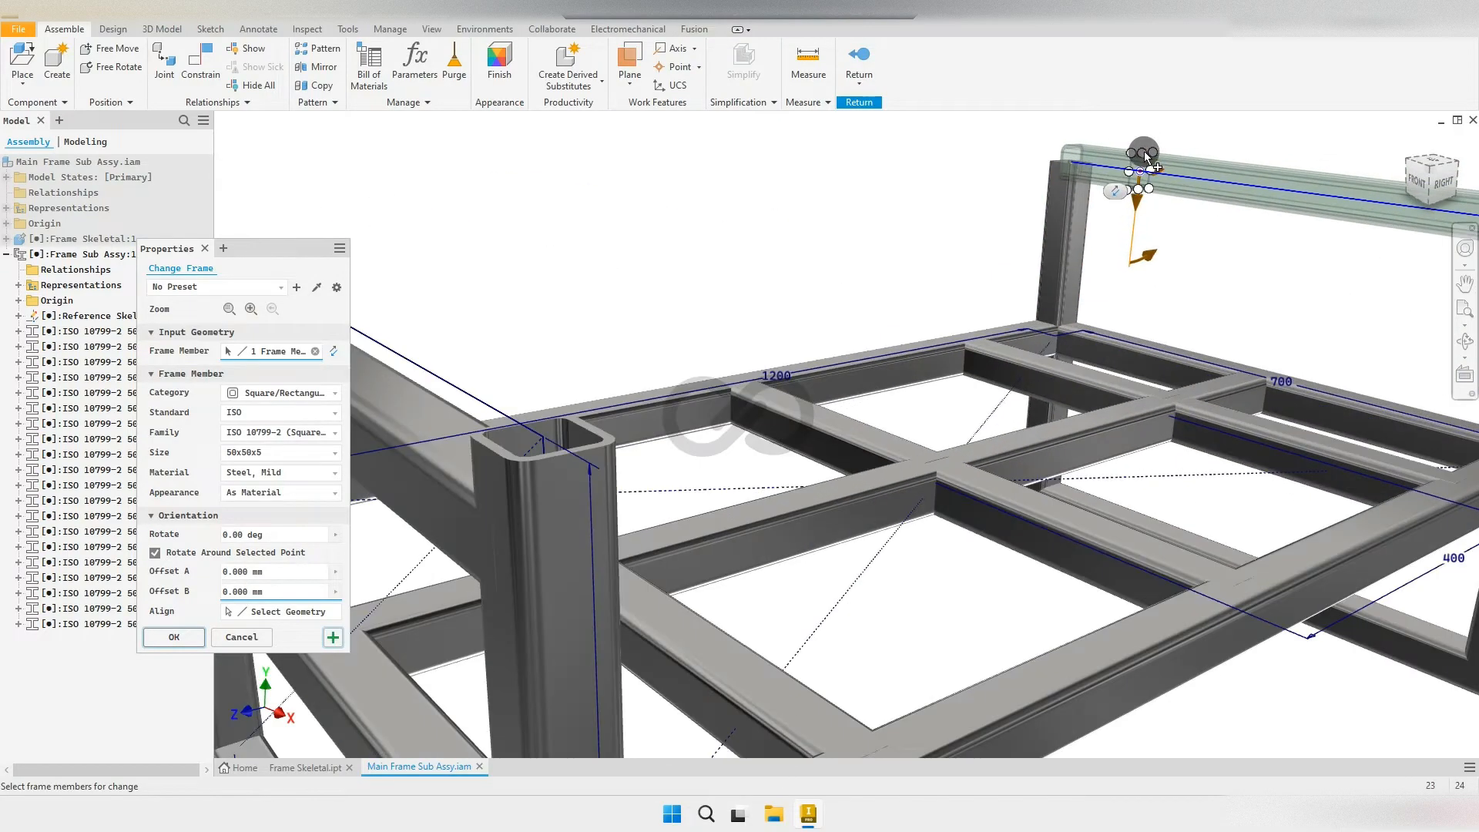
pyautogui.click(1146, 155)
pyautogui.moveTo(1188, 259); pyautogui.dragTo(796, 321, button='middle')
pyautogui.scroll(2, 796, 320)
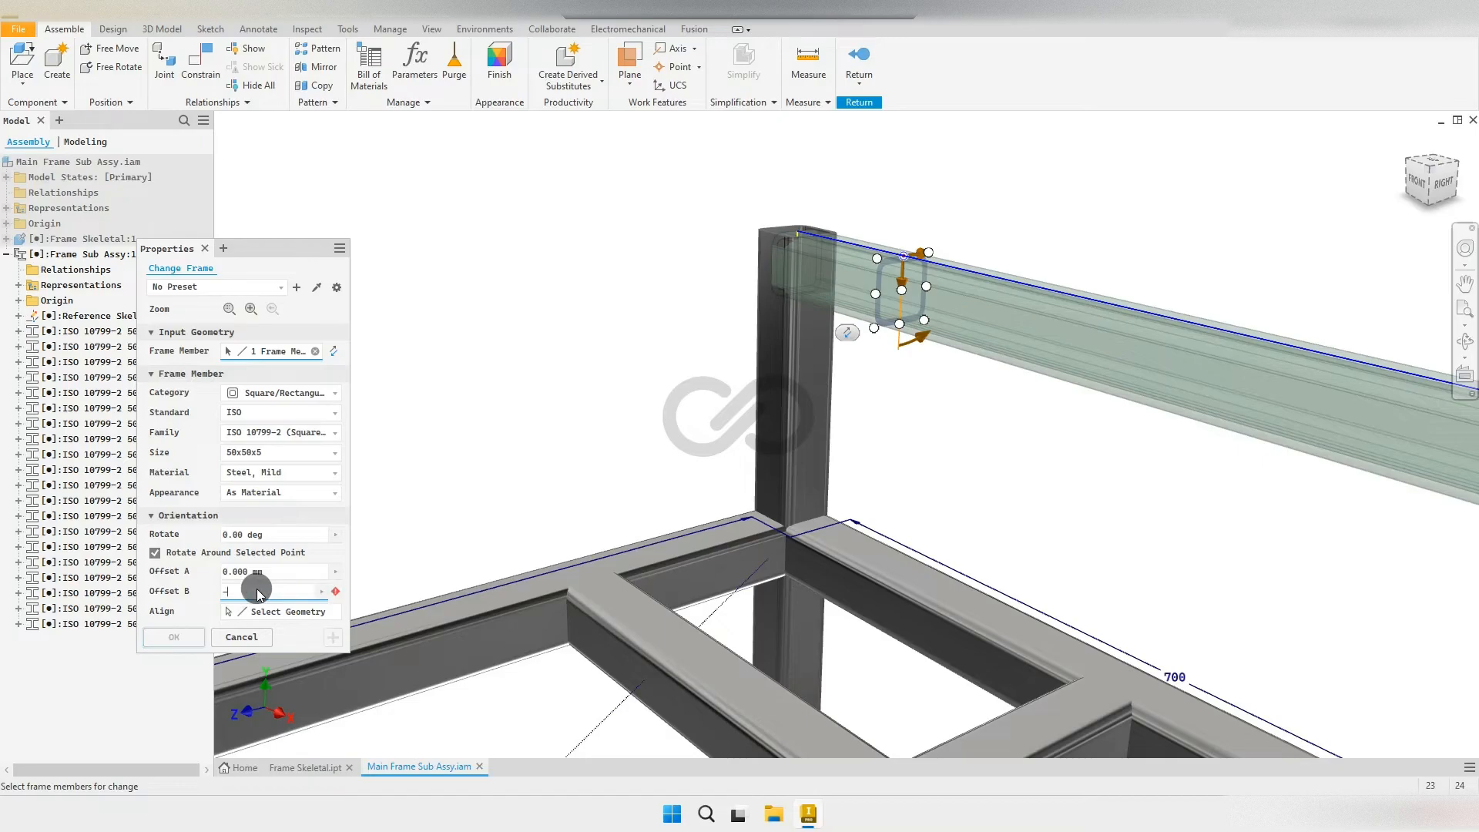
pyautogui.write('25')
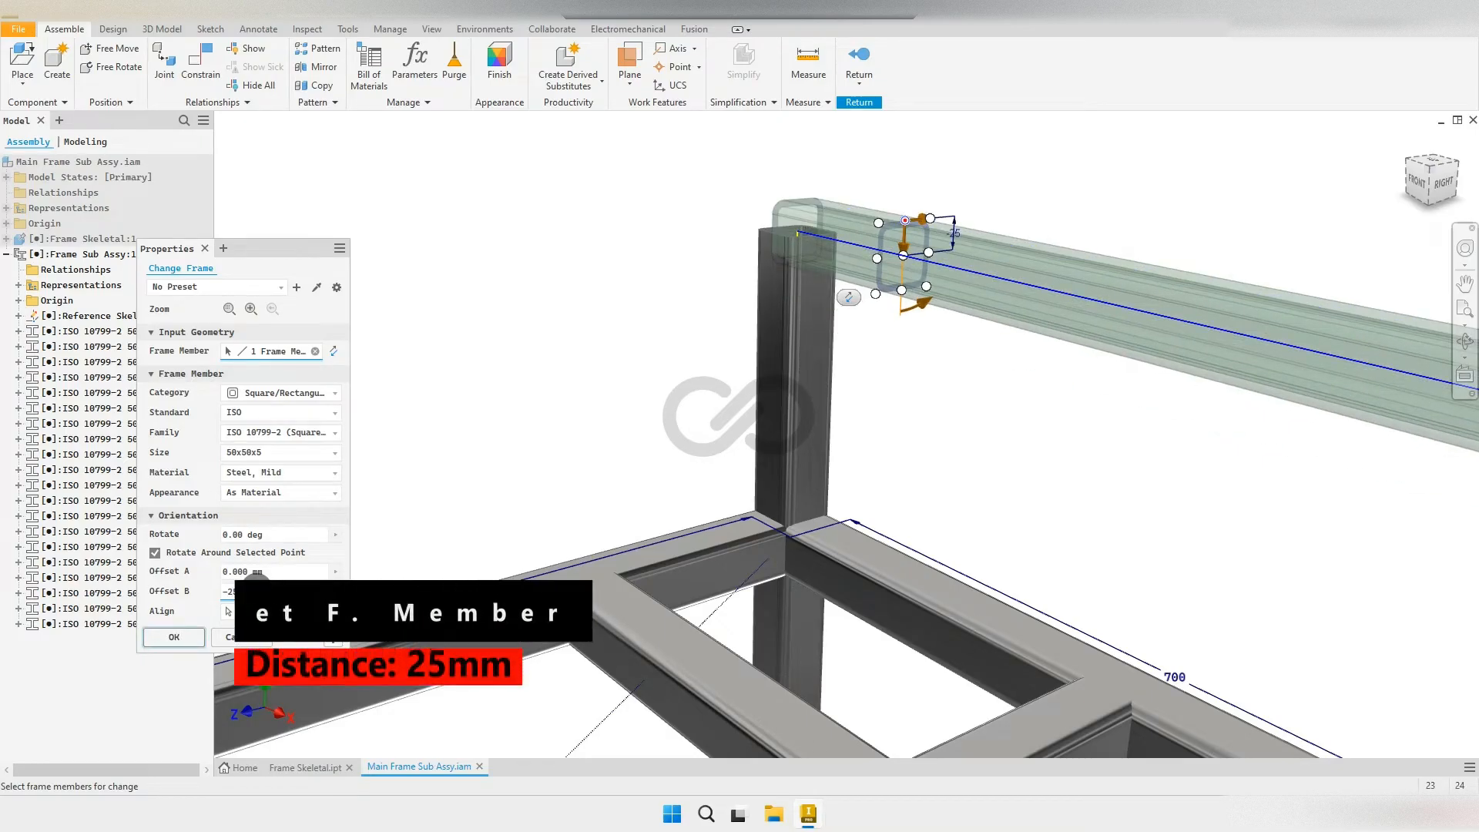
# Step: Set Offset B of the rear end frame's top member to 25 mm and finish the frame change
pyautogui.press('BackSpace')
pyautogui.press('BackSpace')
pyautogui.press('BackSpace')
pyautogui.write('25')
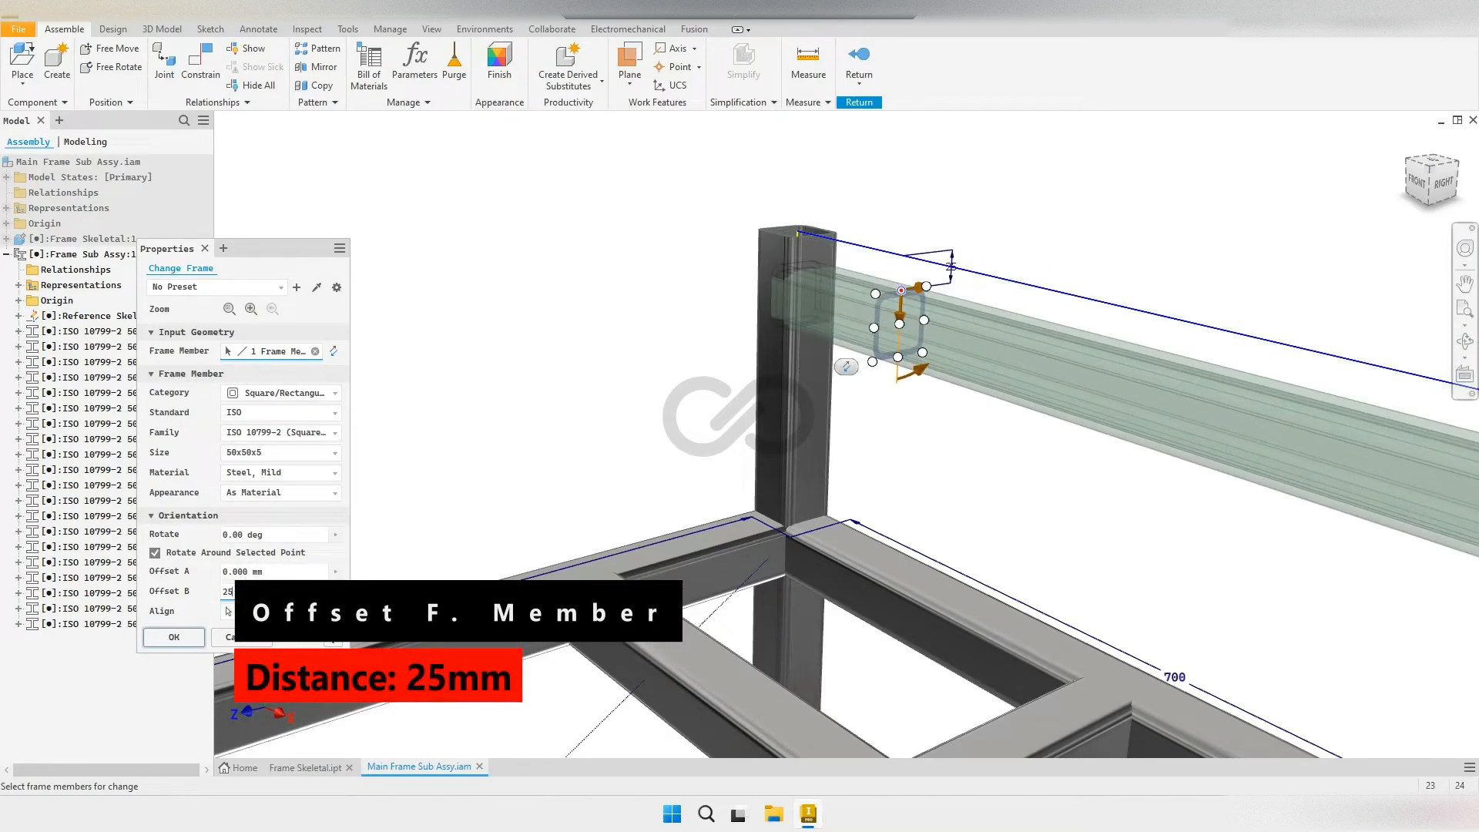
pyautogui.scroll(-5, 826, 544)
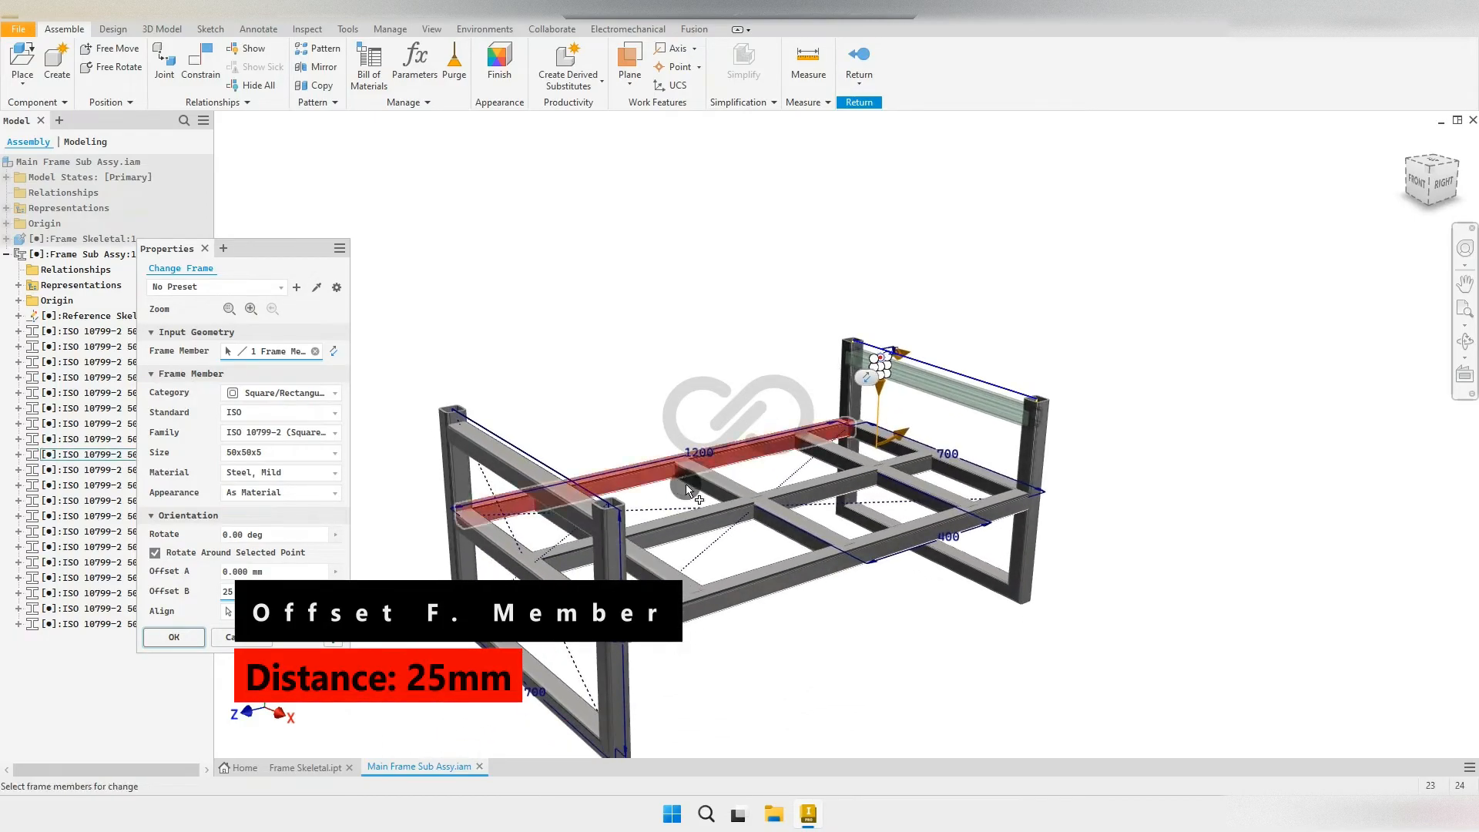
pyautogui.scroll(4, 700, 476)
pyautogui.moveTo(701, 462); pyautogui.dragTo(778, 406, button='middle')
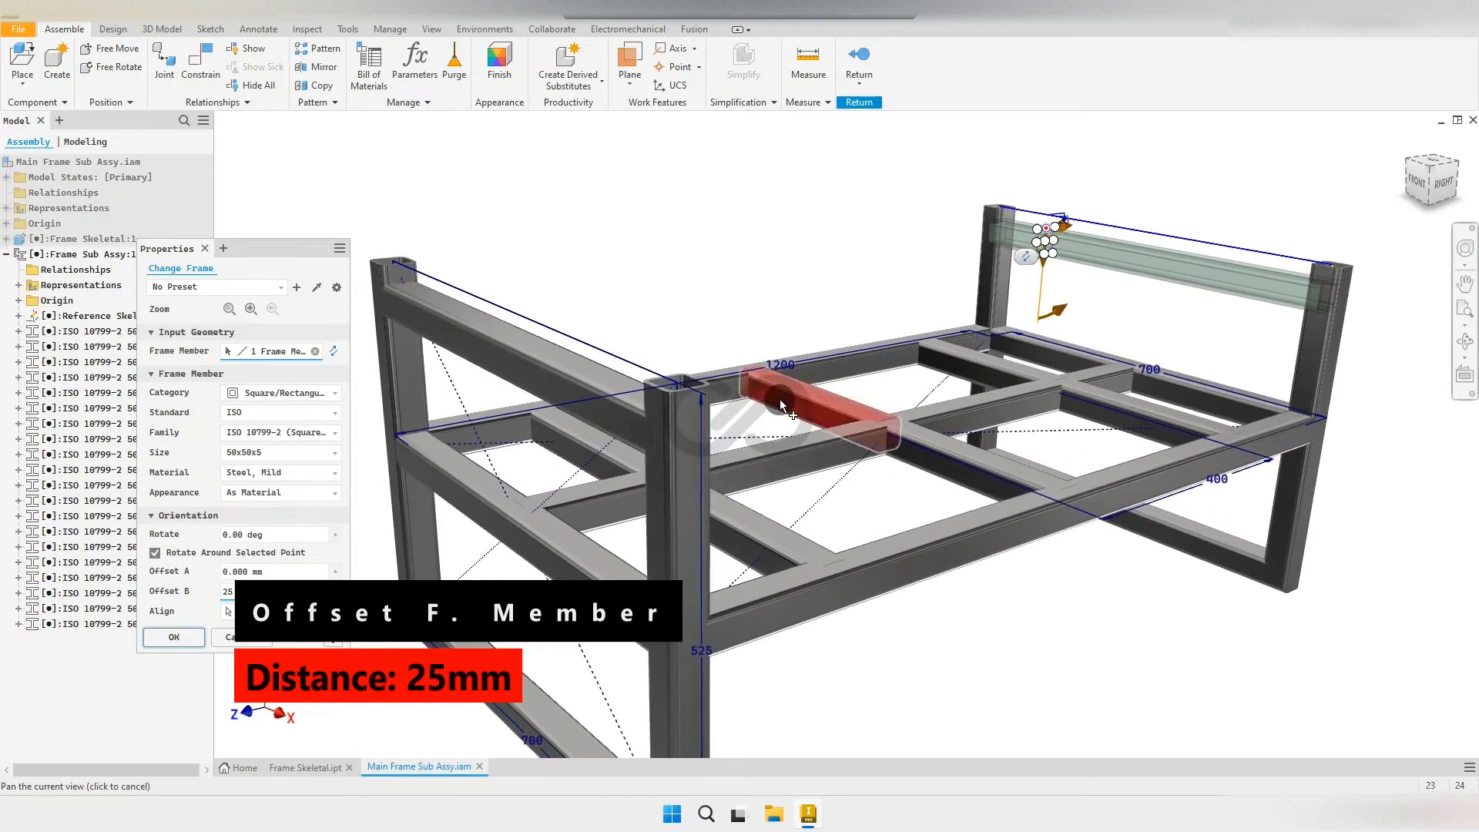
pyautogui.click(170, 638)
pyautogui.scroll(-2, 632, 246)
pyautogui.scroll(1, 792, 308)
pyautogui.keyDown('shift'); pyautogui.moveTo(872, 334); pyautogui.dragTo(880, 337, button='middle'); pyautogui.keyUp('shift')
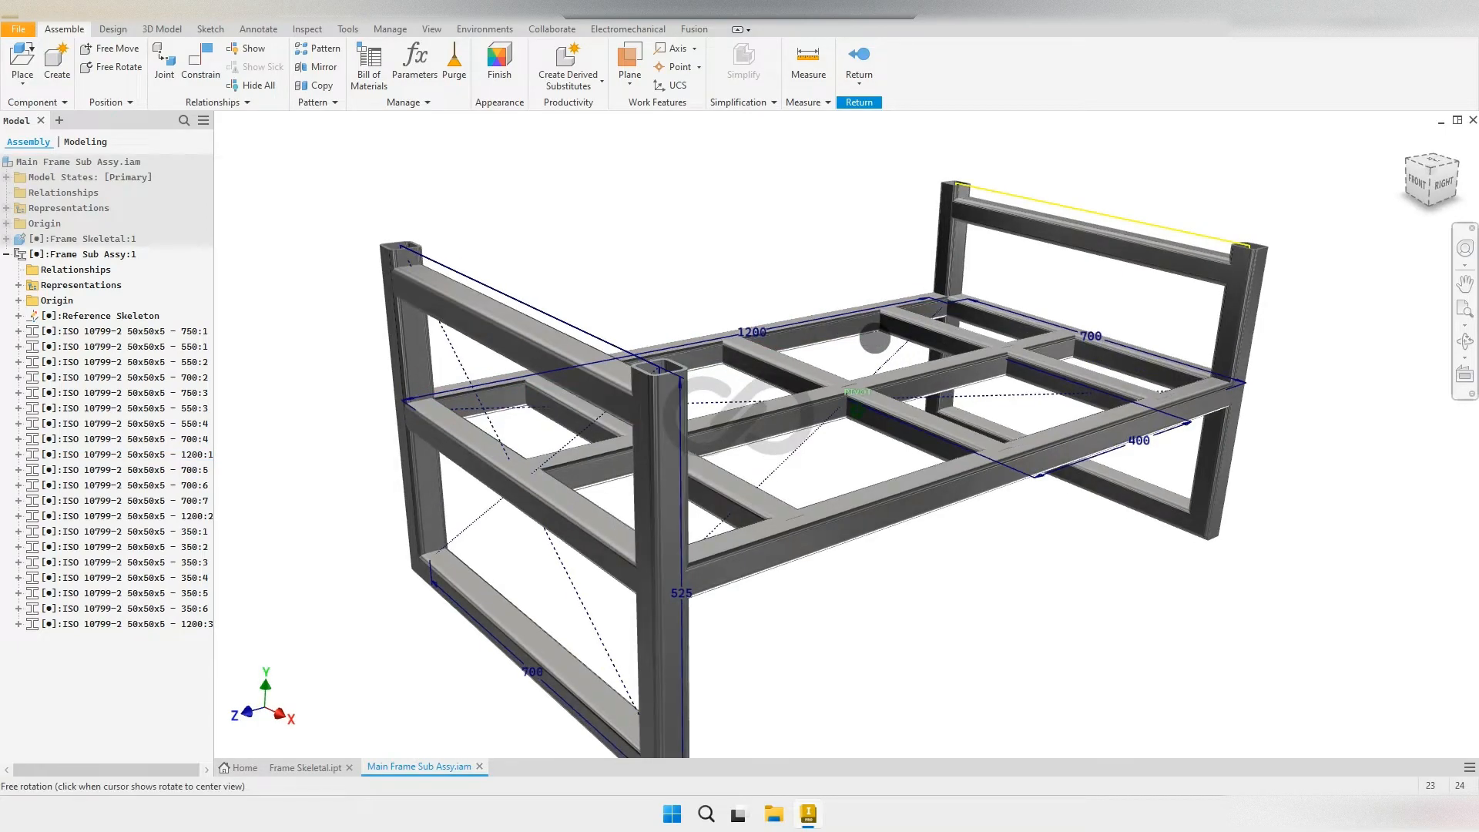
# Step: Return to the top-level assembly and hide the sketches and work planes of the Frame Skeletal part
pyautogui.click(315, 767)
pyautogui.click(412, 767)
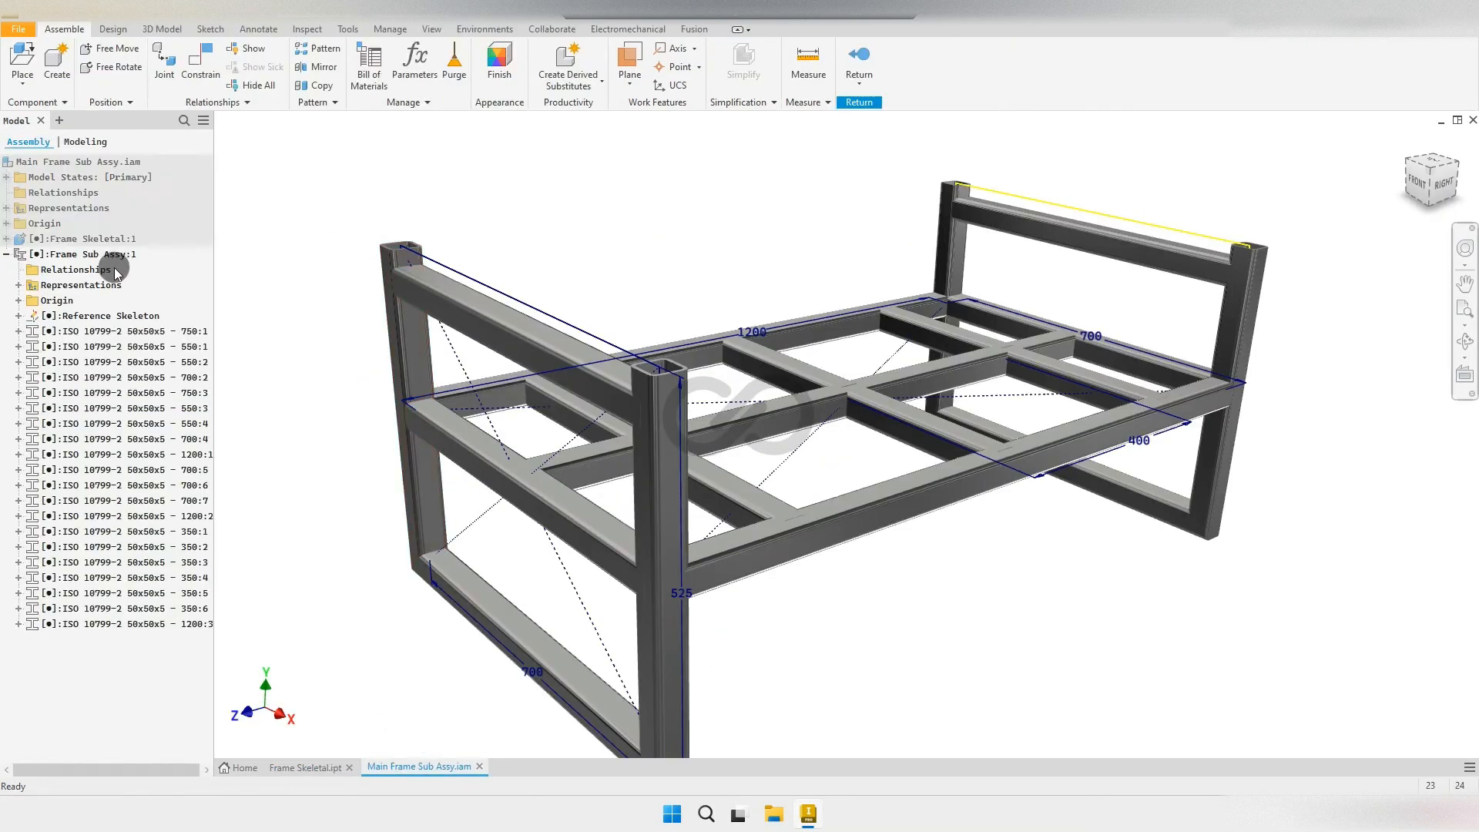
pyautogui.click(859, 55)
pyautogui.click(6, 239)
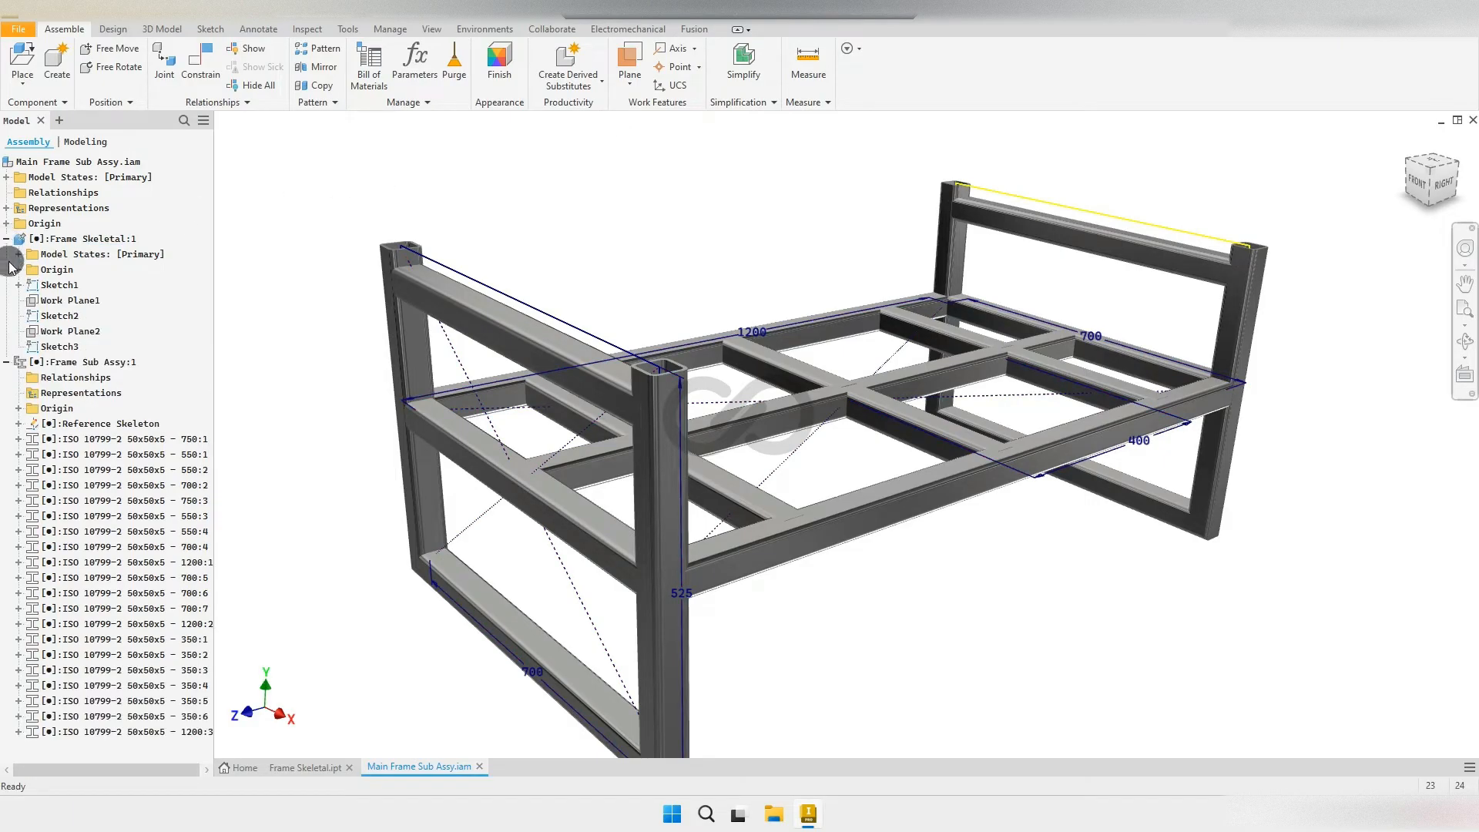
pyautogui.click(59, 285)
pyautogui.keyDown('shift'); pyautogui.click(61, 346); pyautogui.keyUp('shift')
pyautogui.rightClick(71, 347)
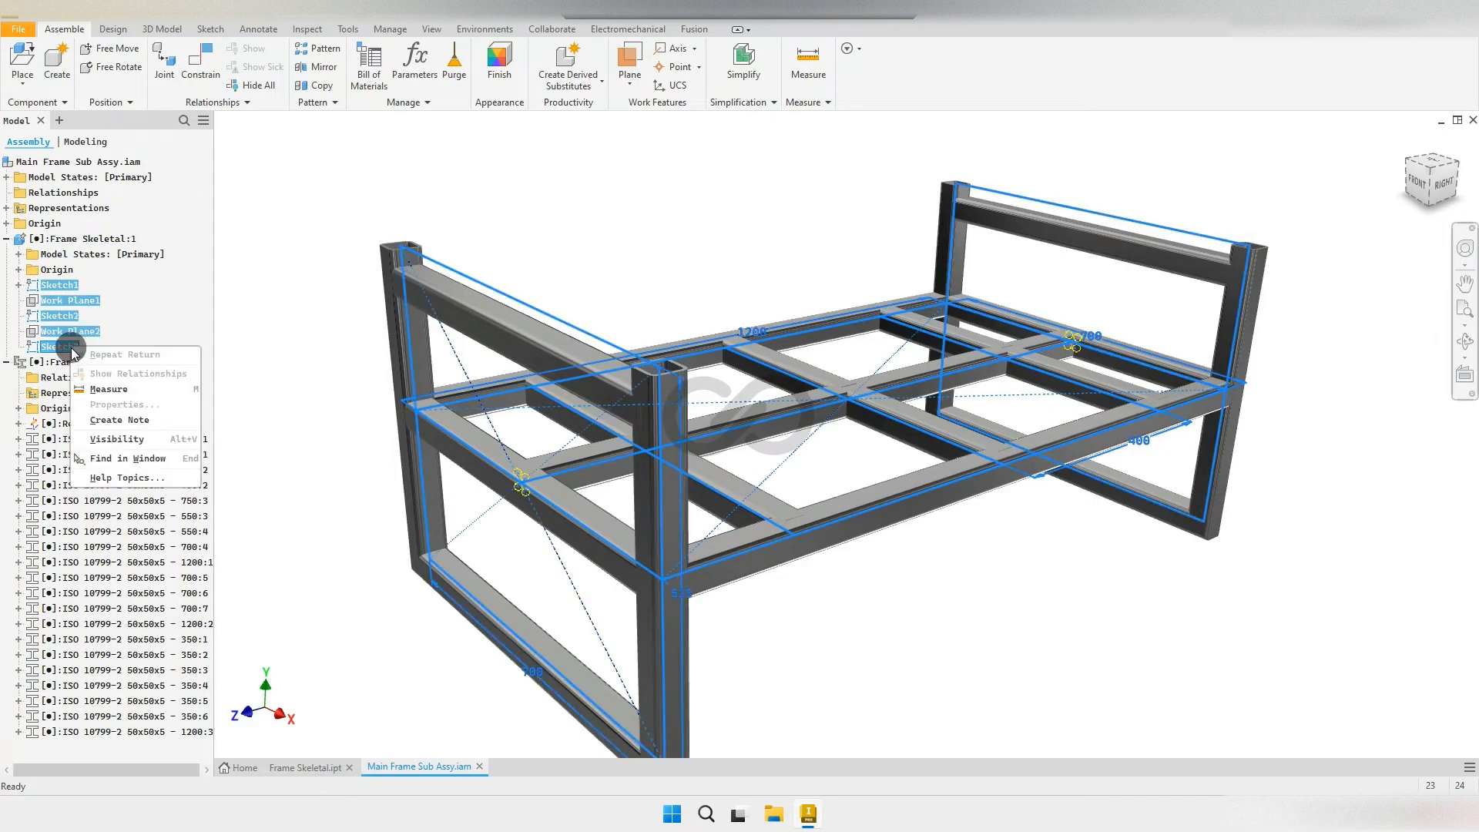
pyautogui.click(123, 439)
pyautogui.keyDown('shift'); pyautogui.moveTo(806, 369); pyautogui.dragTo(697, 362, button='middle'); pyautogui.keyUp('shift')
# Step: Activate Frame Sub Assy and start Trim/Extend with the front left upright's inner face as tool, selecting the front top and middle cross members
pyautogui.click(112, 30)
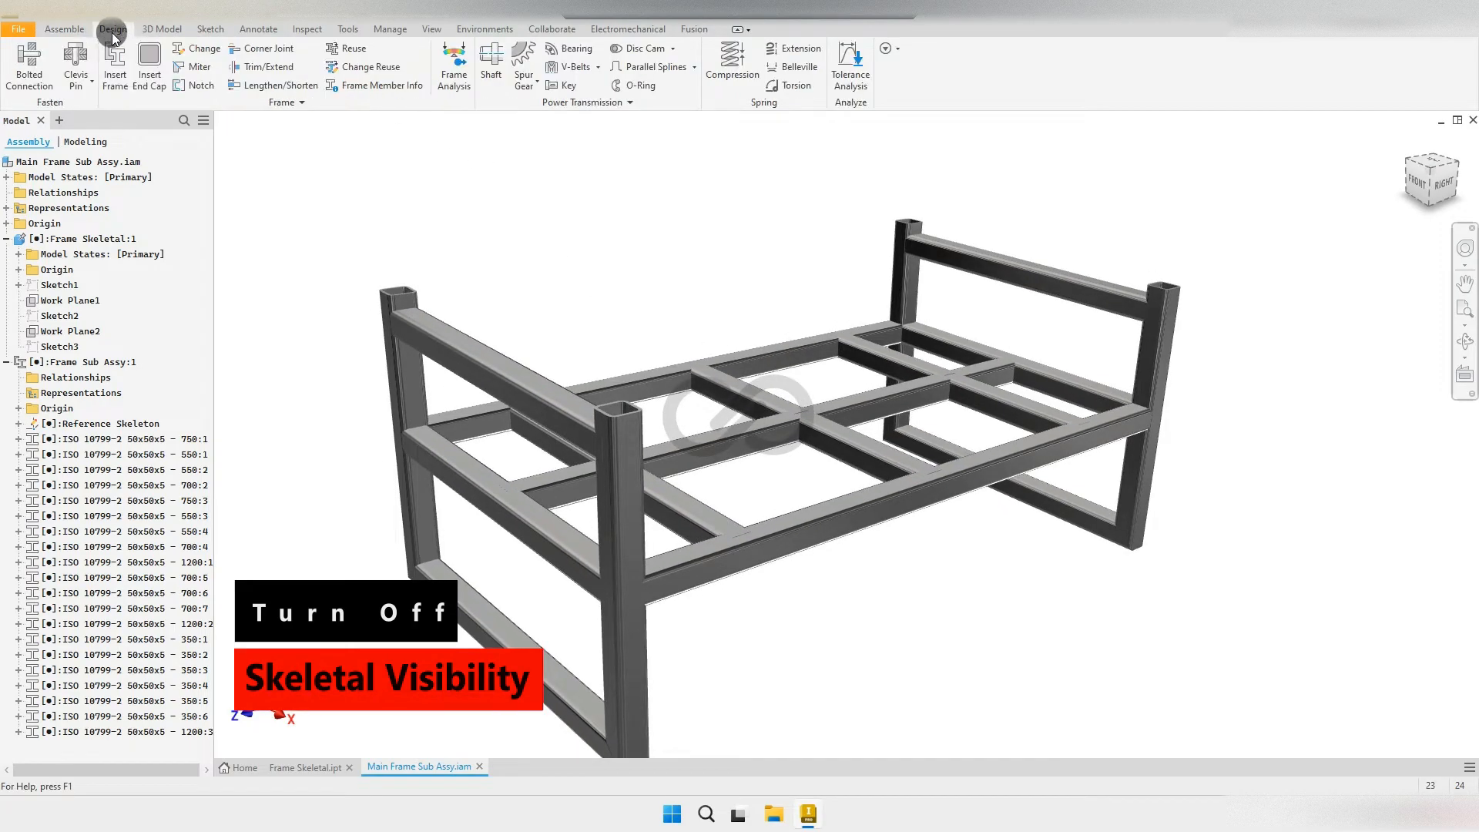
pyautogui.doubleClick(99, 365)
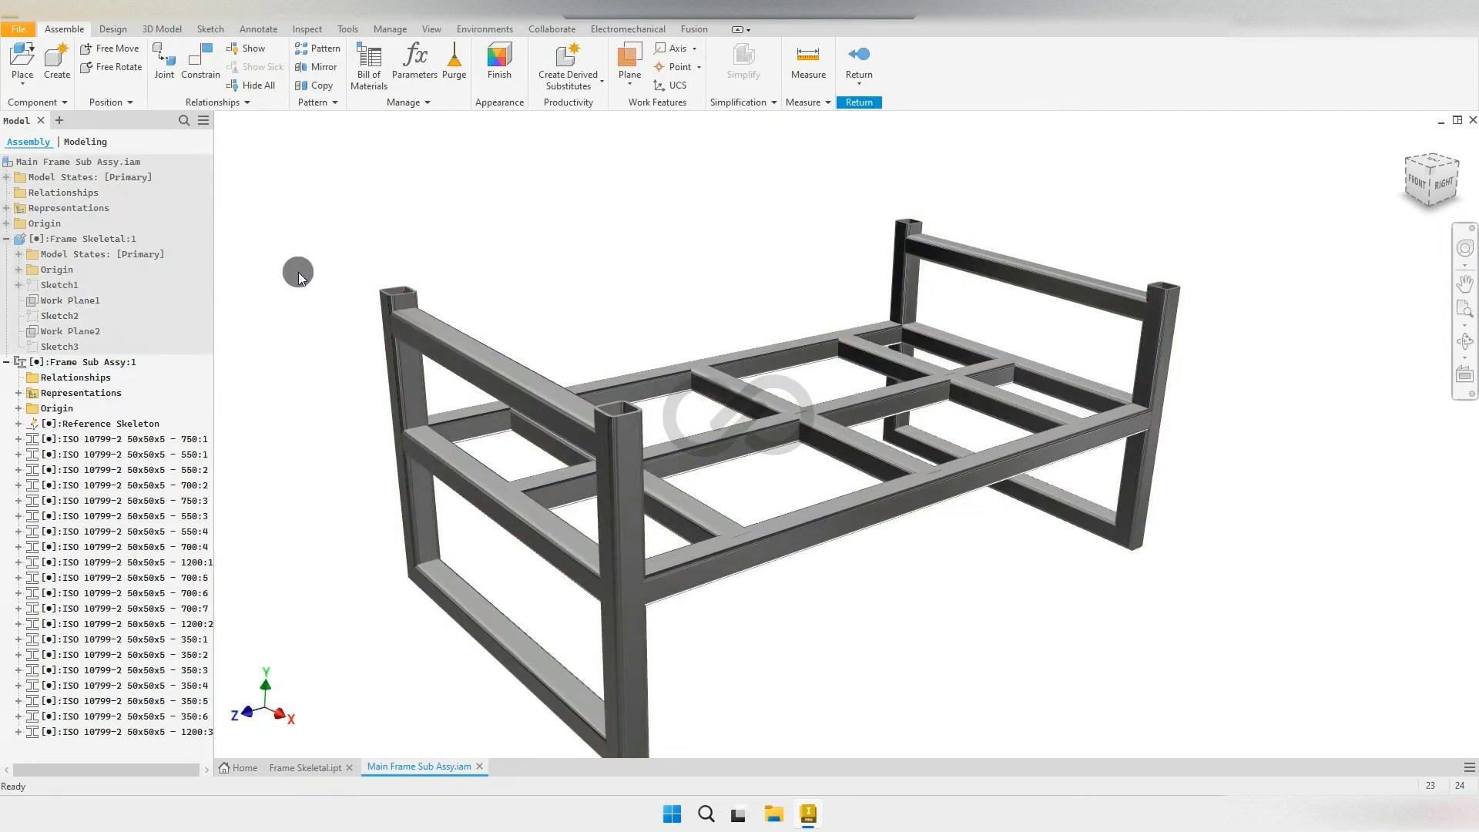
pyautogui.click(111, 31)
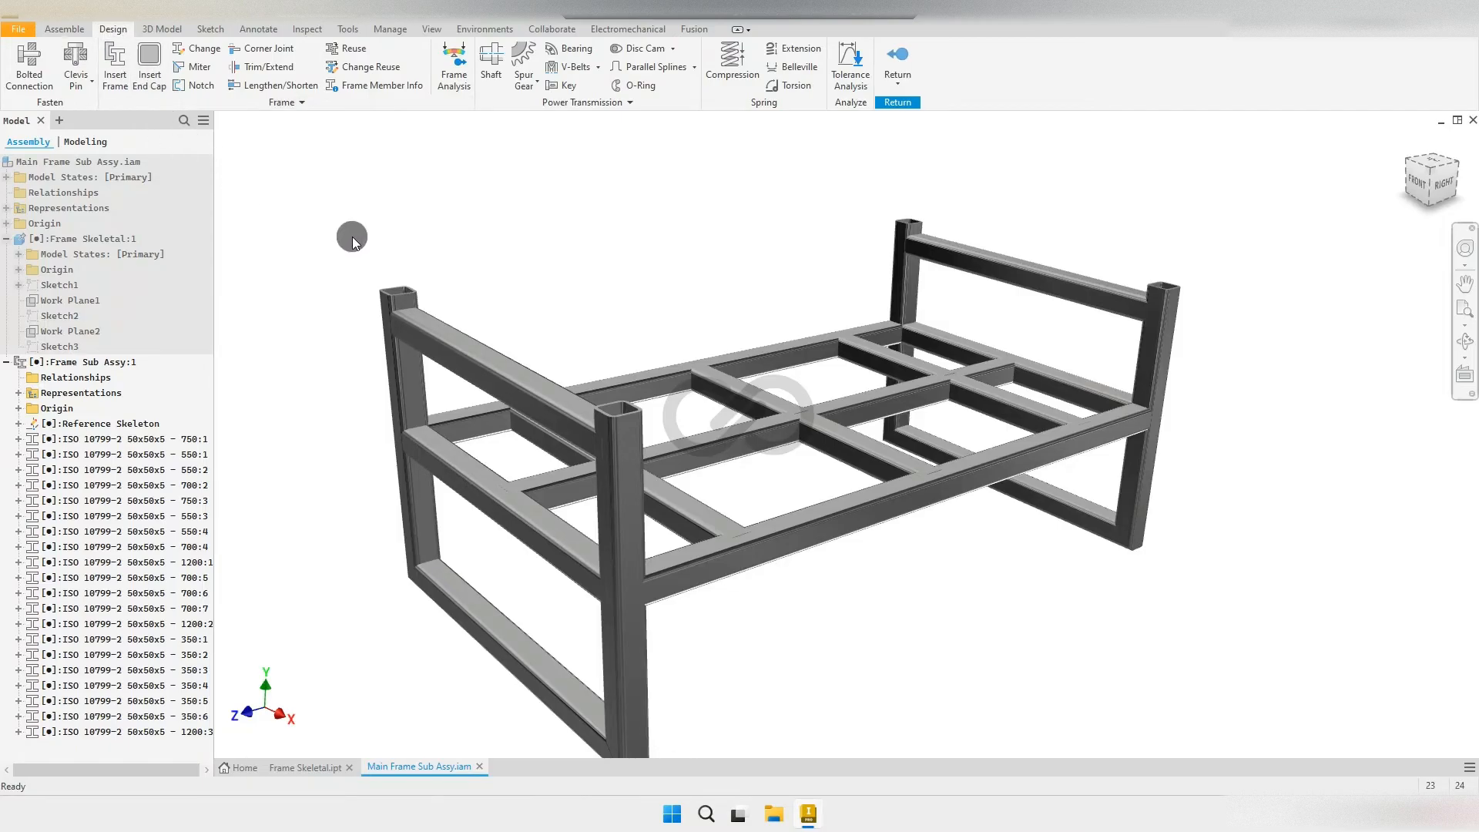
pyautogui.click(250, 69)
pyautogui.scroll(4, 423, 375)
pyautogui.click(424, 376)
pyautogui.click(463, 311)
pyautogui.click(471, 520)
pyautogui.scroll(-4, 524, 582)
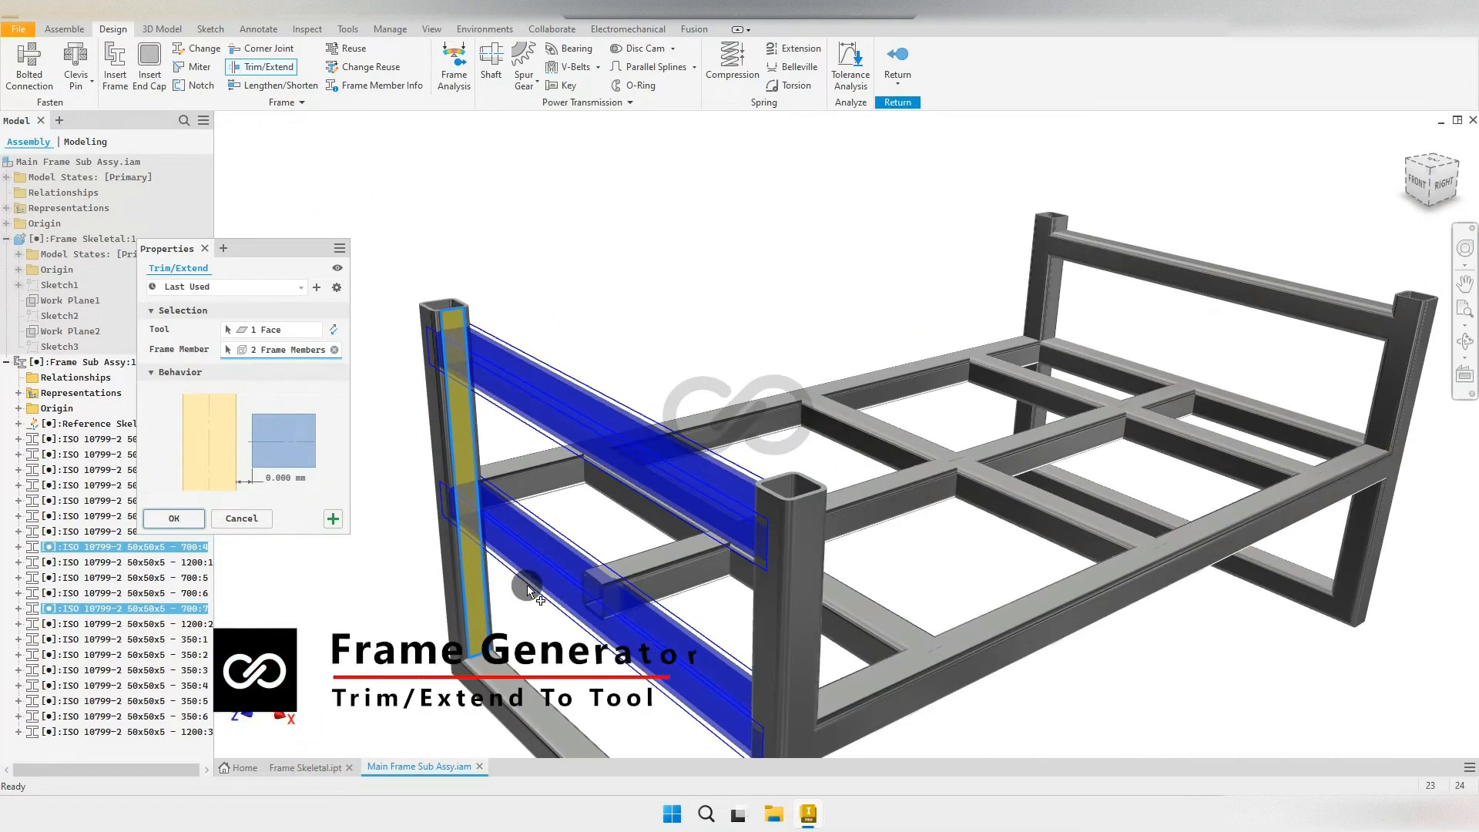
# Step: Add the rear end frame's top and middle members and the three left-side short cross members, and apply the trim
pyautogui.scroll(2, 920, 389)
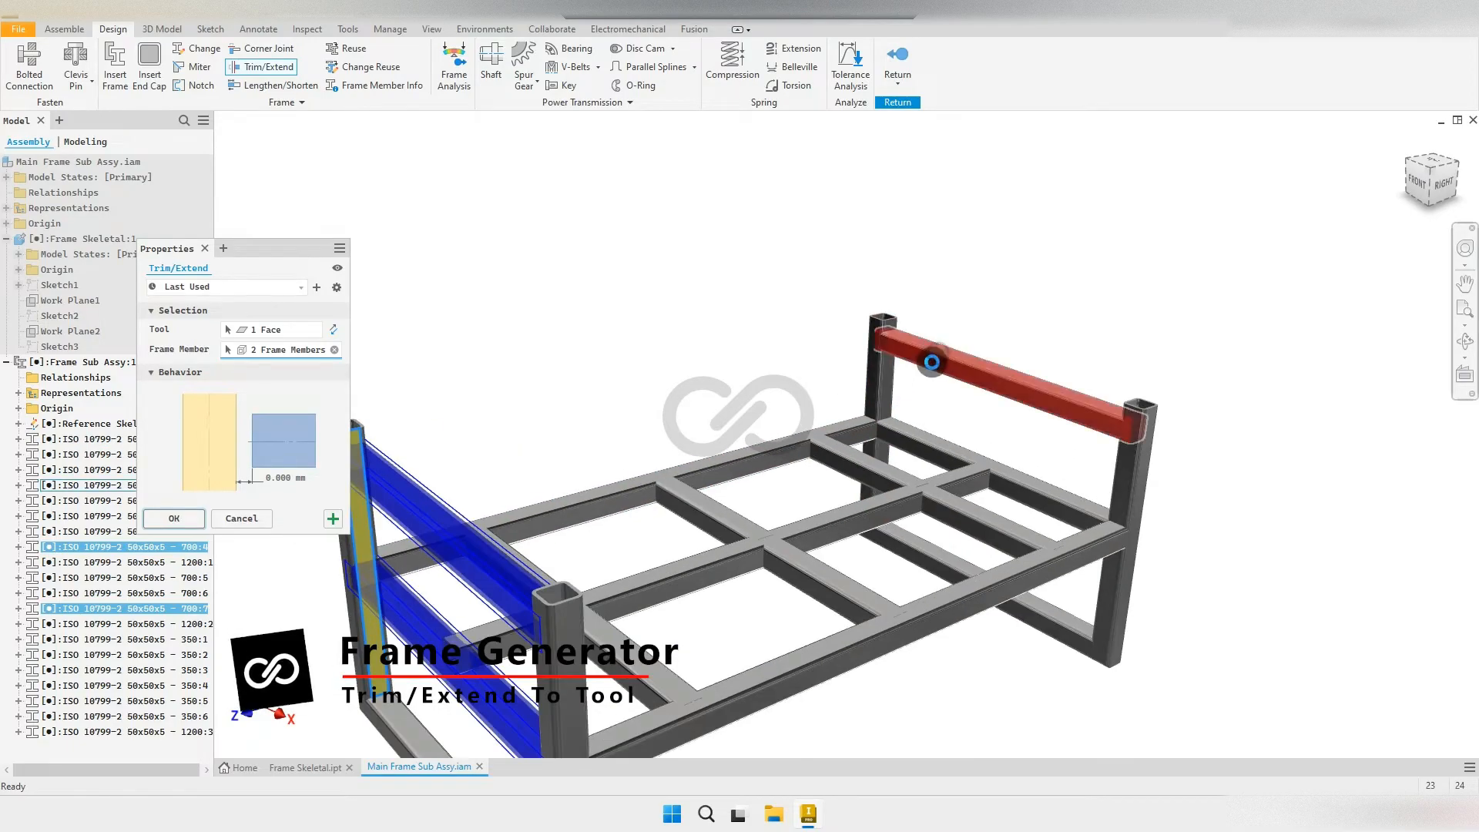
pyautogui.click(934, 353)
pyautogui.click(915, 434)
pyautogui.click(847, 458)
pyautogui.click(709, 497)
pyautogui.keyDown('shift'); pyautogui.moveTo(585, 537); pyautogui.dragTo(568, 540, button='middle'); pyautogui.keyUp('shift')
pyautogui.click(515, 555)
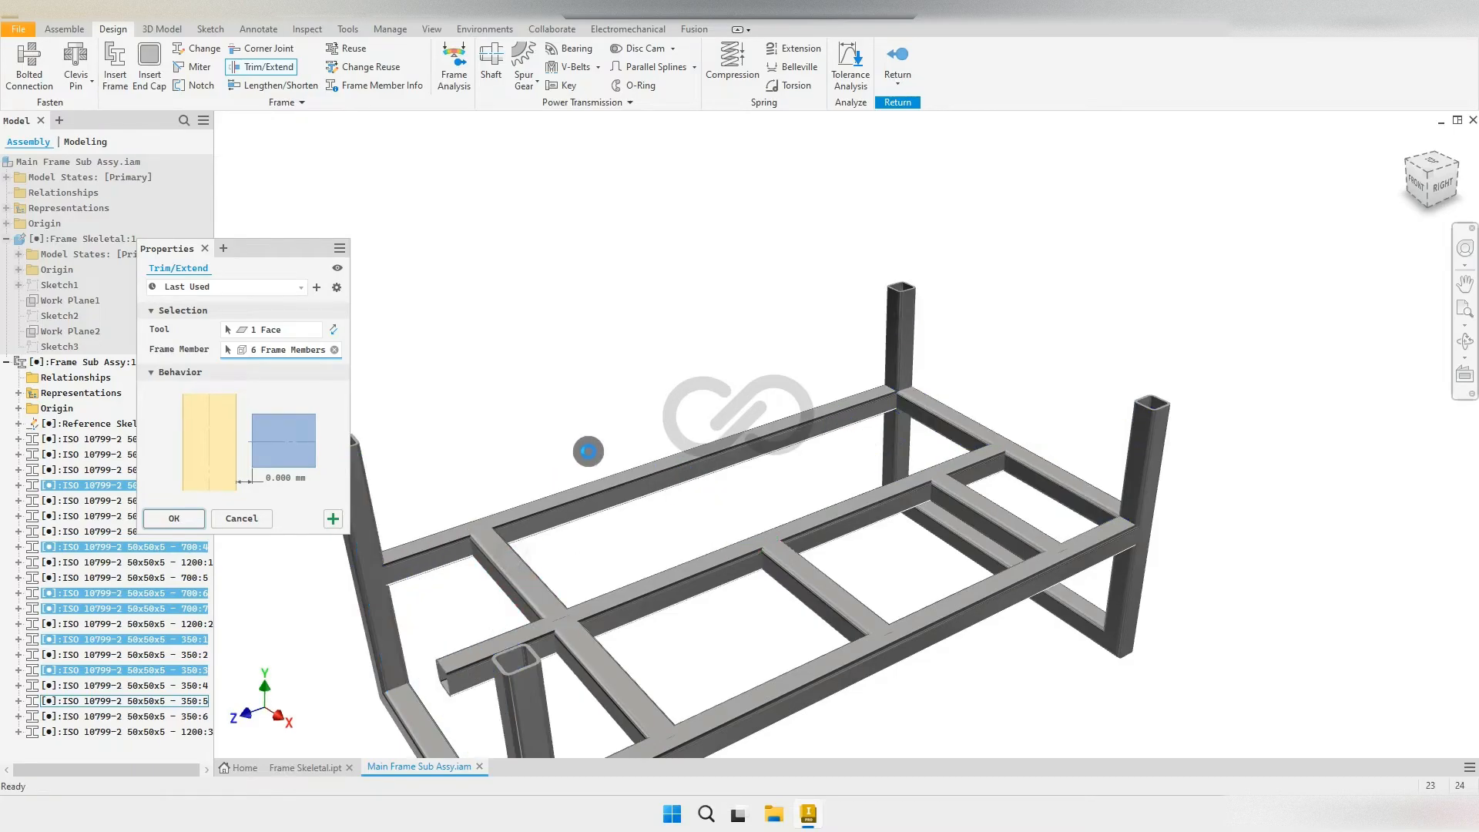
pyautogui.keyDown('shift'); pyautogui.moveTo(614, 396); pyautogui.dragTo(621, 433, button='middle'); pyautogui.keyUp('shift')
pyautogui.click(333, 520)
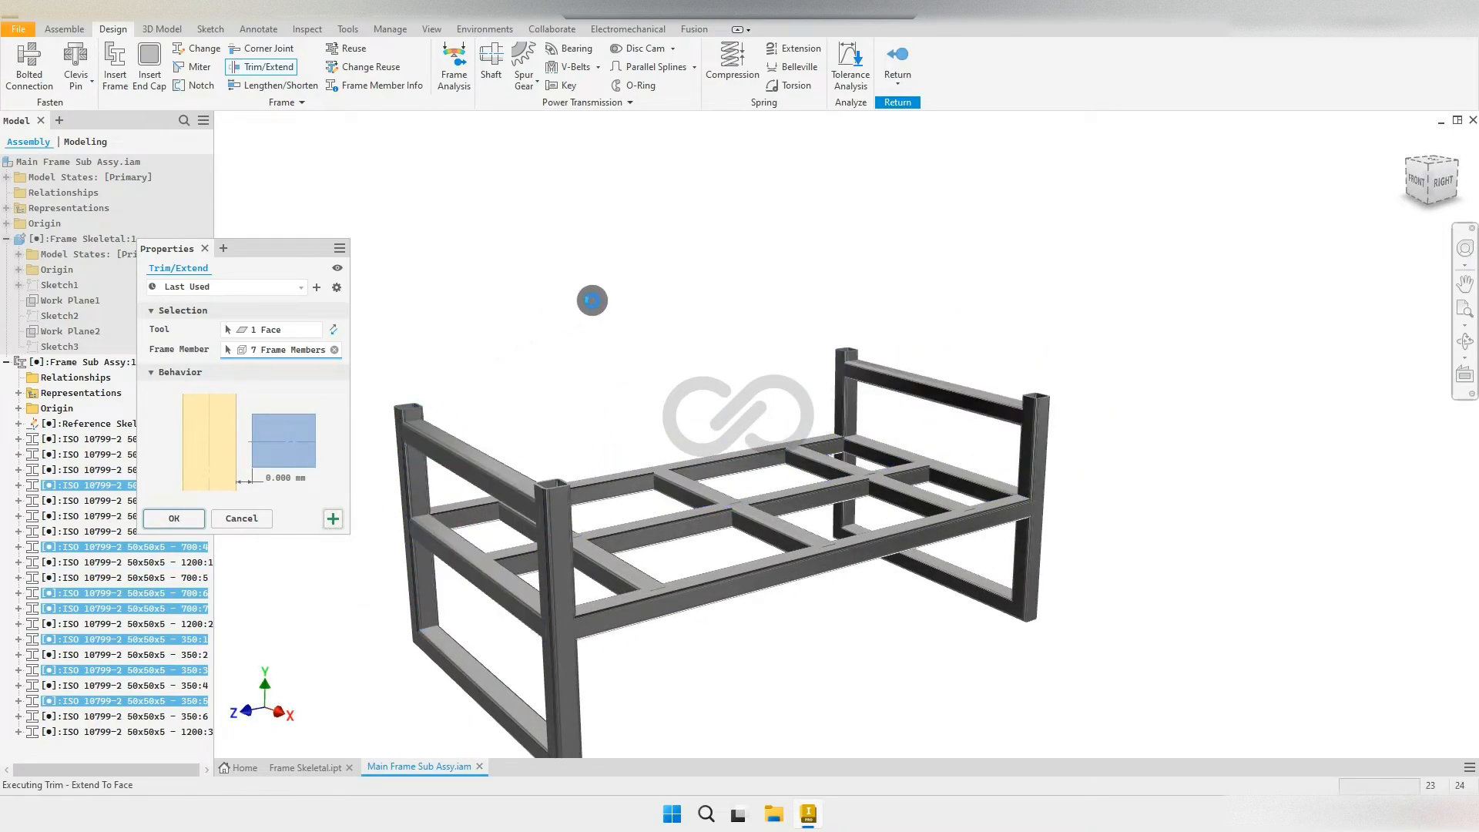
# Step: Trim both end frames' top and middle members and the three right-side short cross members to the right side rail's inner face
pyautogui.click(1404, 168)
pyautogui.scroll(3, 826, 375)
pyautogui.click(851, 341)
pyautogui.click(797, 353)
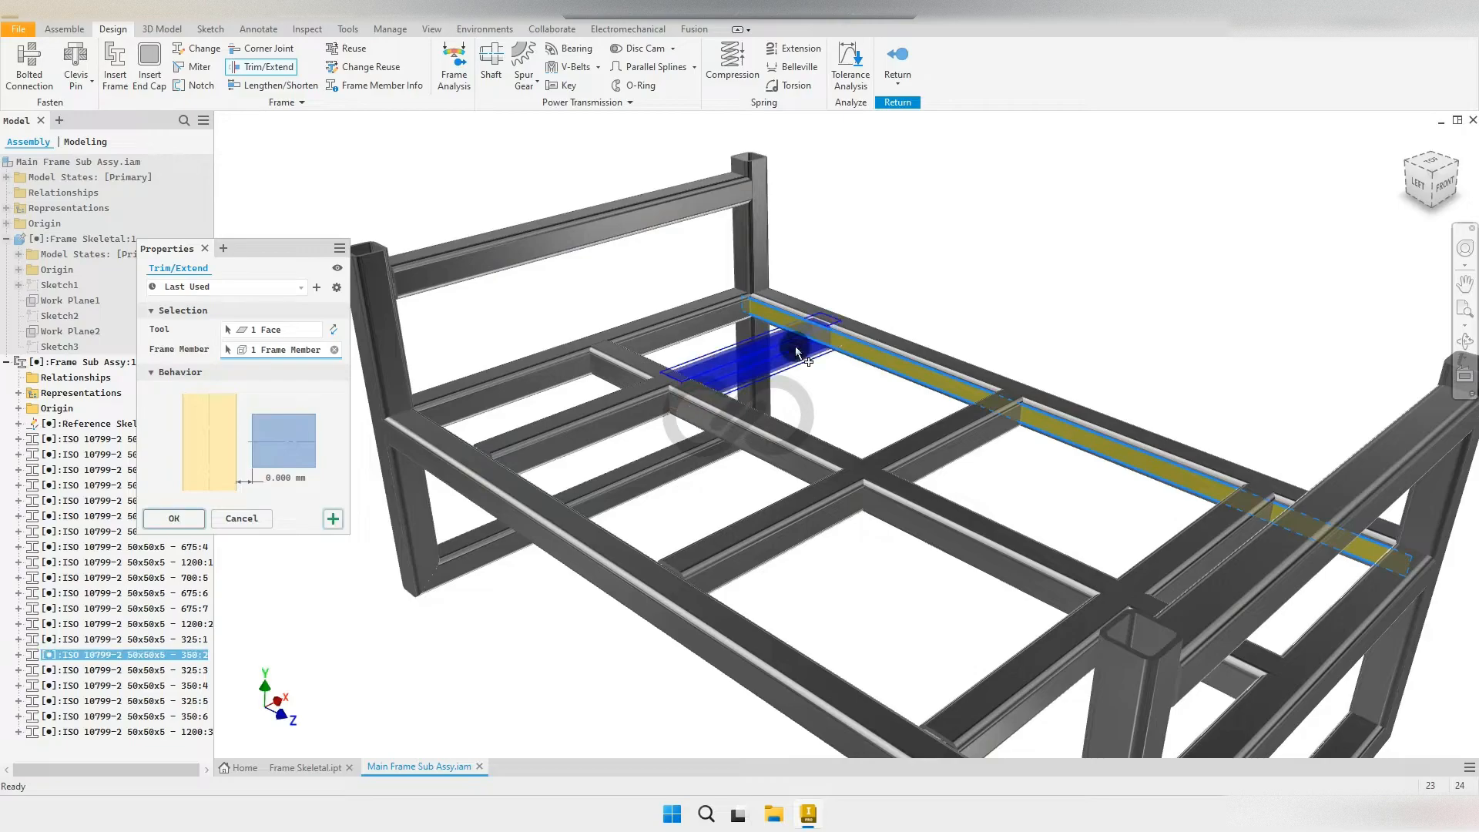
pyautogui.click(977, 442)
pyautogui.click(712, 205)
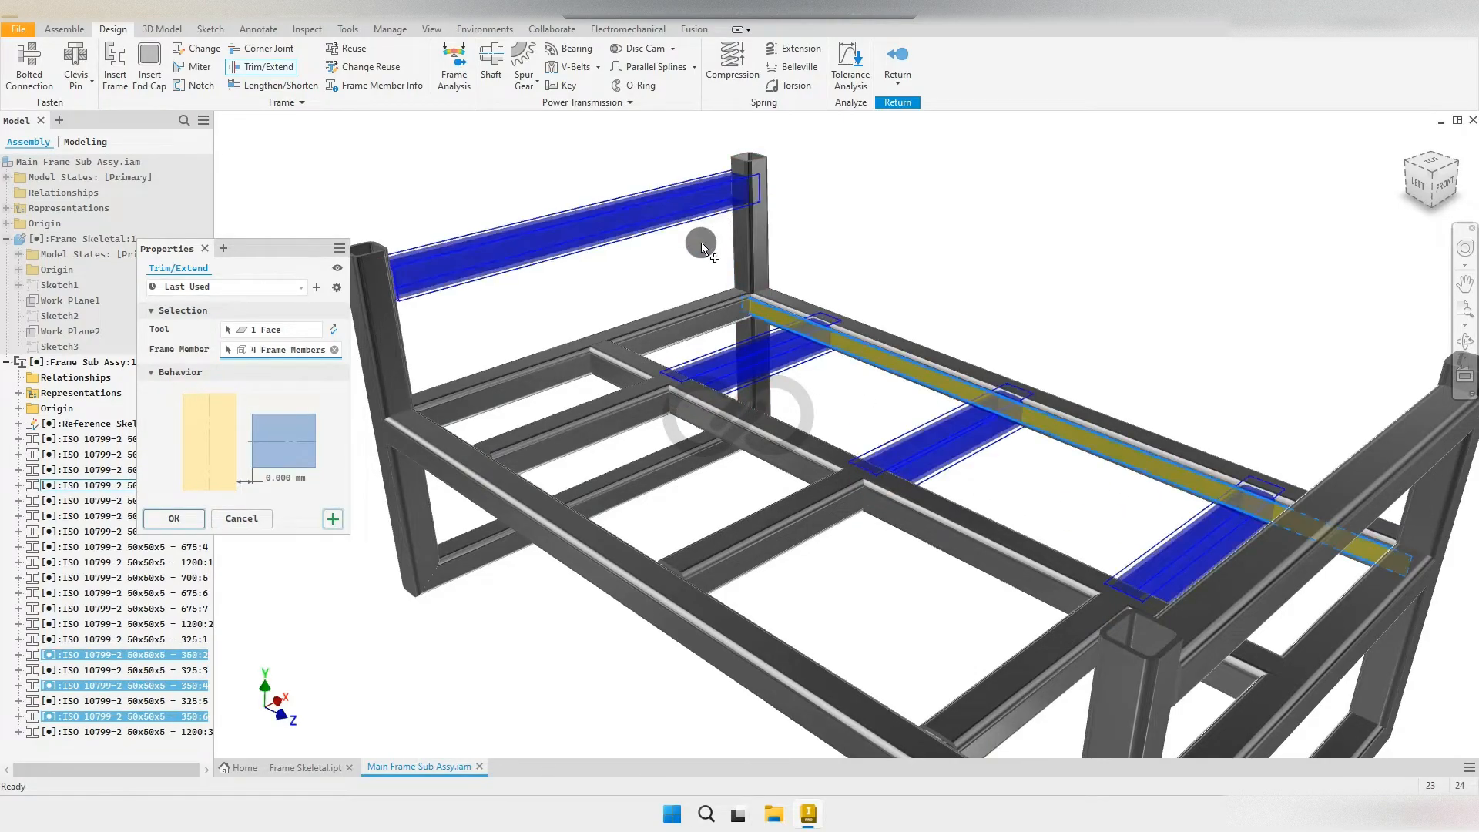
pyautogui.click(729, 302)
pyautogui.scroll(-2, 714, 276)
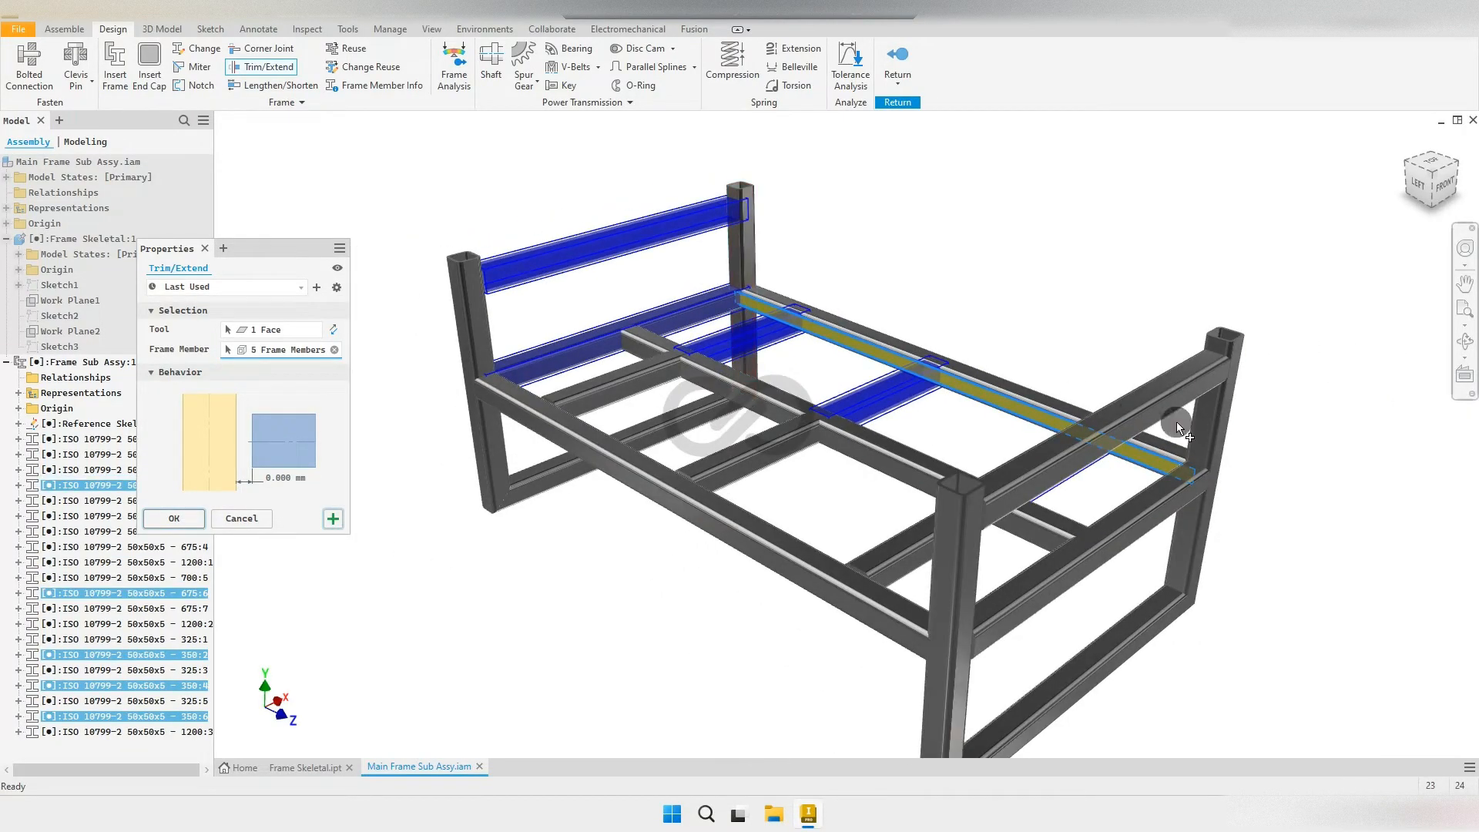
pyautogui.click(1126, 409)
pyautogui.click(1162, 501)
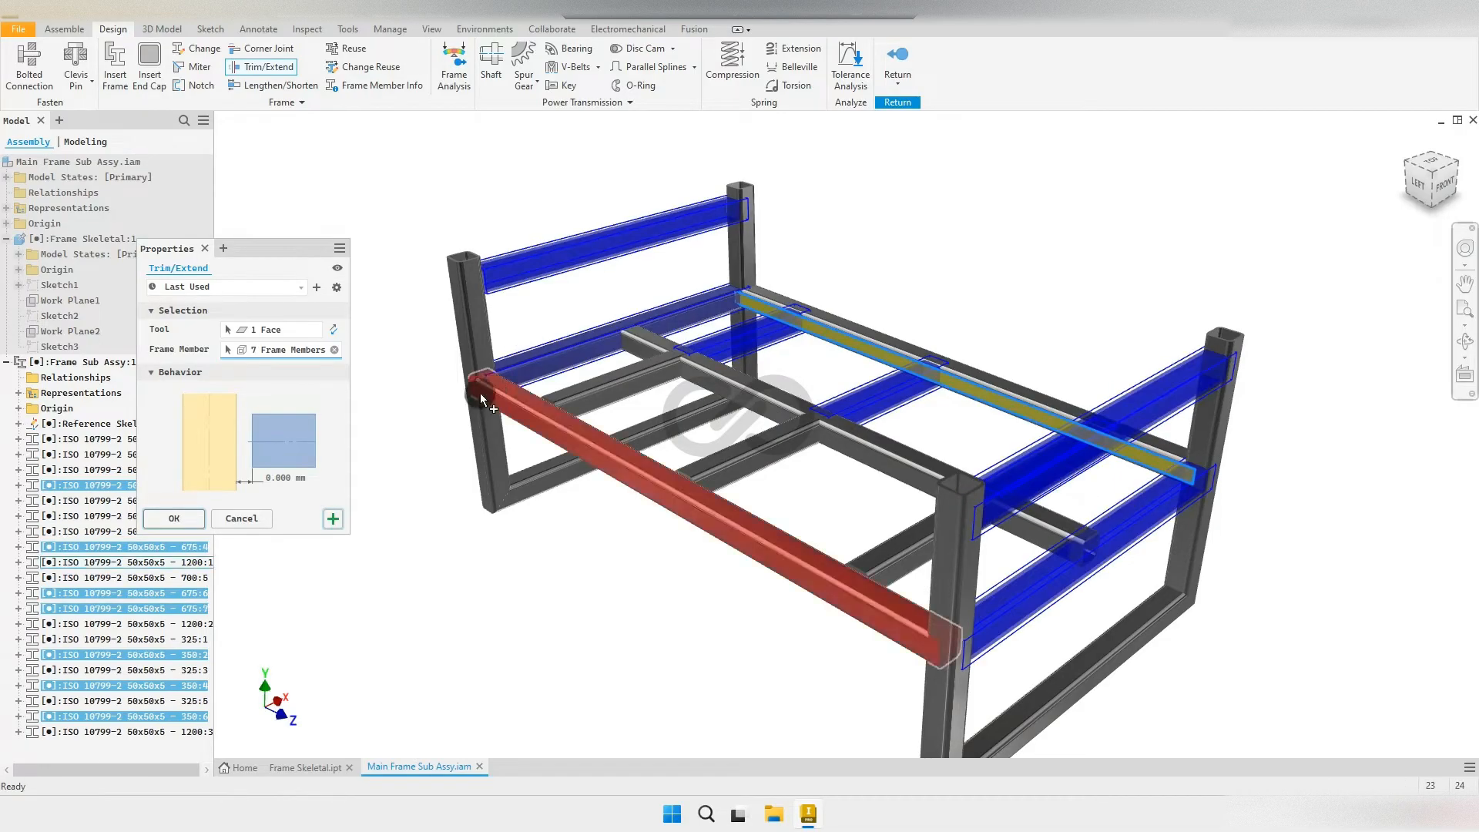
pyautogui.click(334, 521)
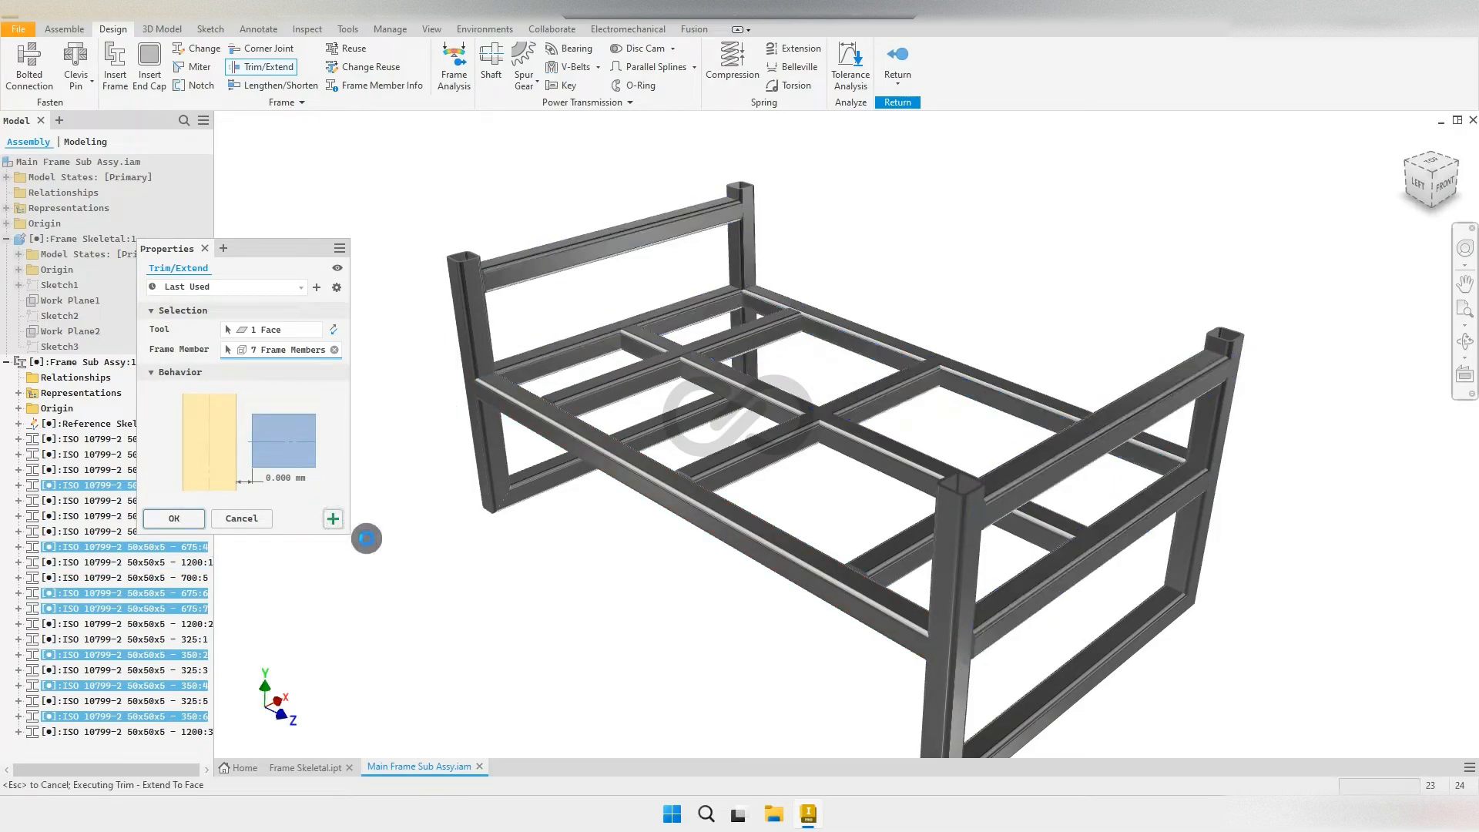
# Step: Trim the three left-side short cross members to the left face of the central longitudinal member
pyautogui.scroll(5, 682, 389)
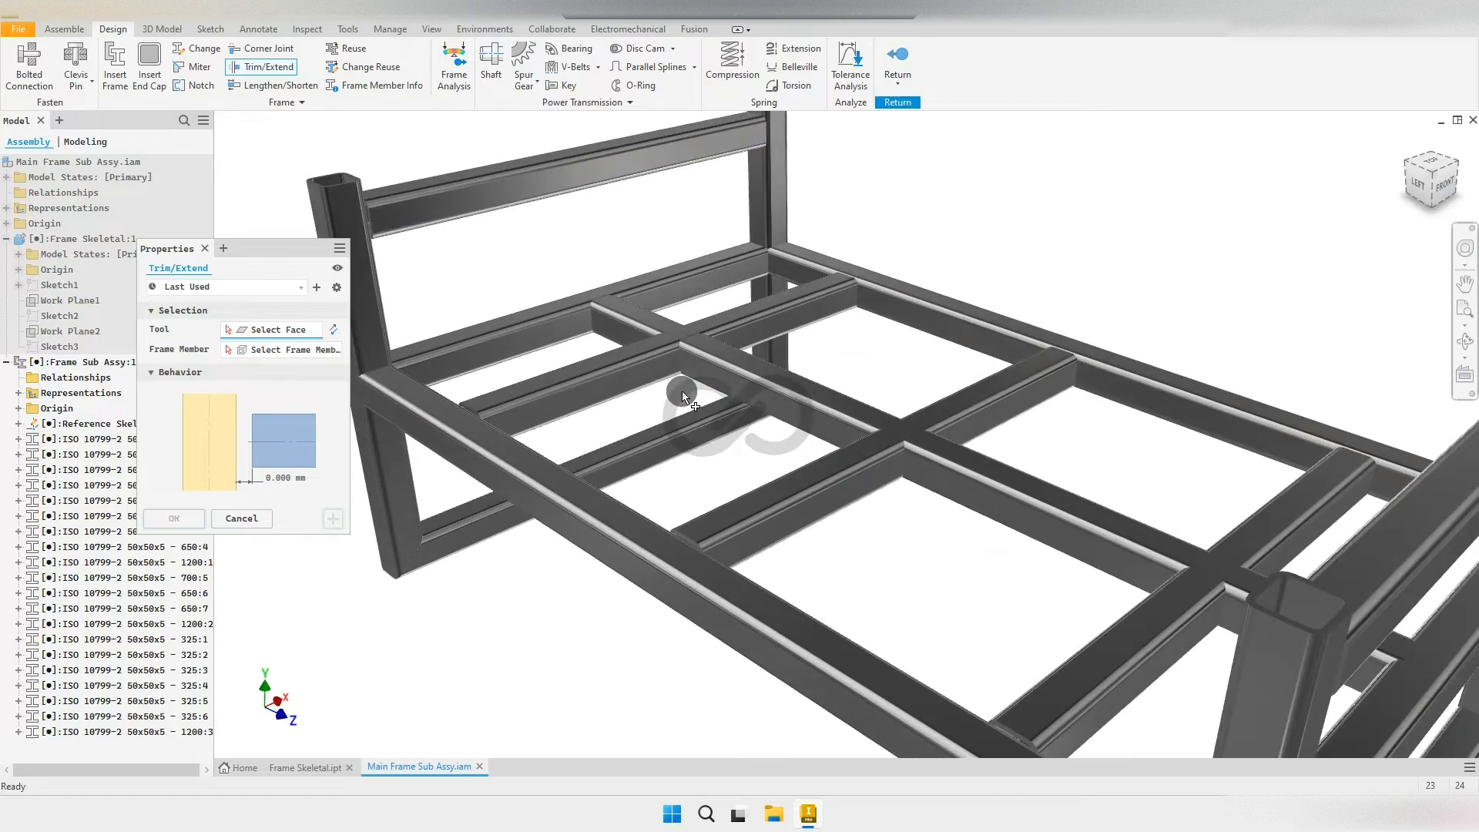
pyautogui.click(594, 339)
pyautogui.scroll(-4, 687, 433)
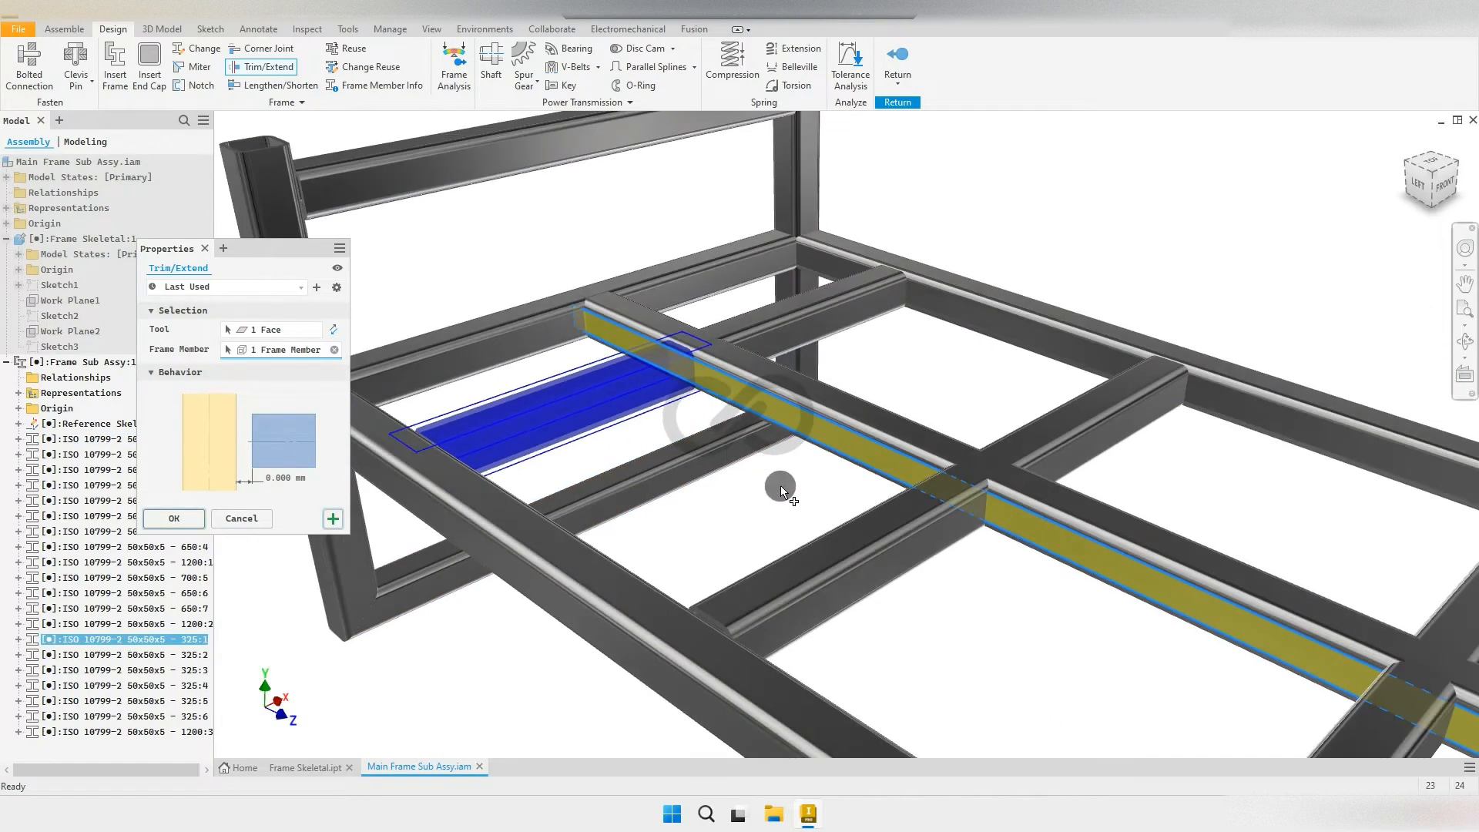
pyautogui.click(893, 555)
pyautogui.scroll(-2, 893, 554)
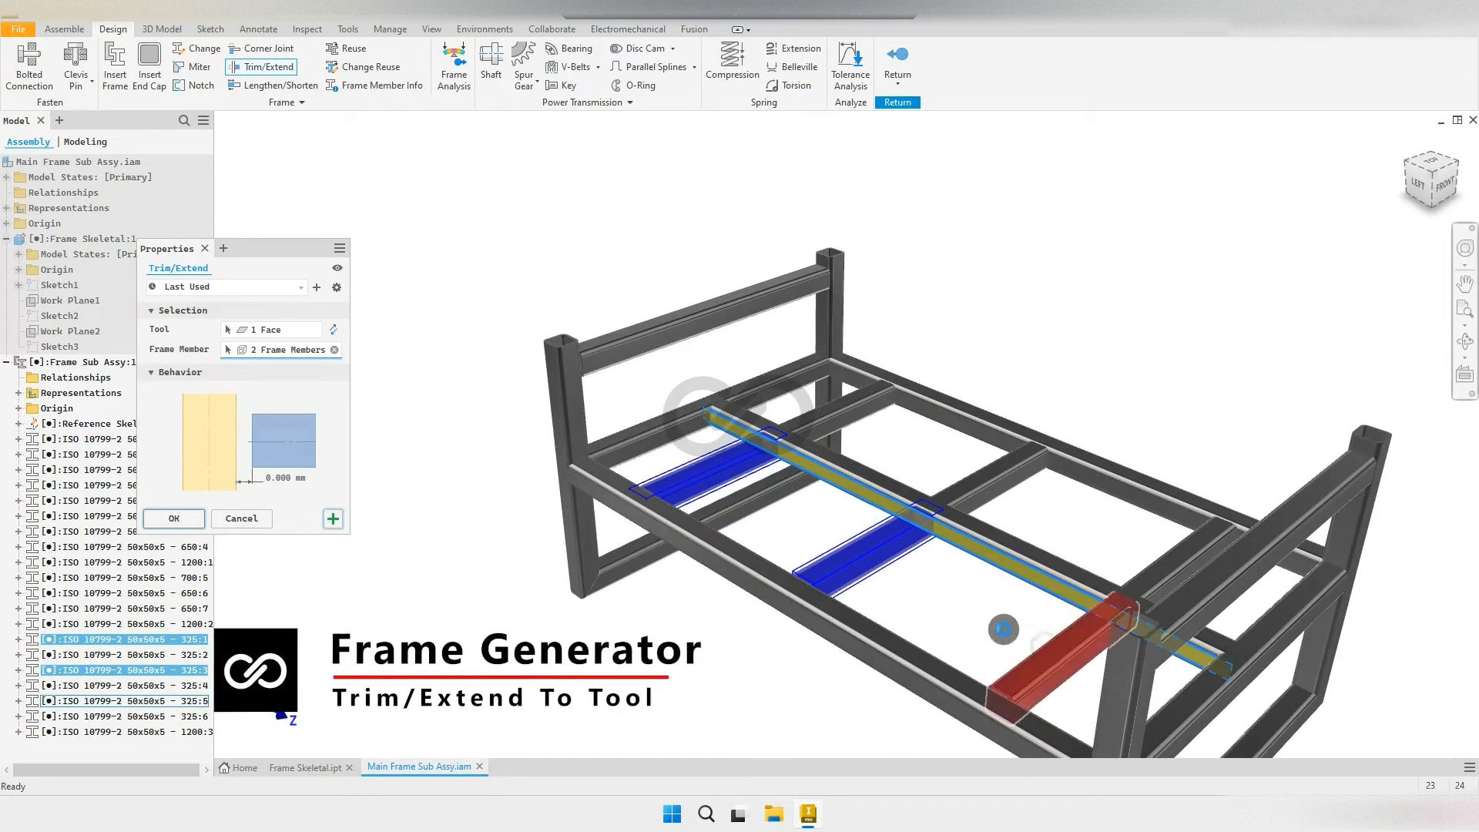
pyautogui.click(334, 516)
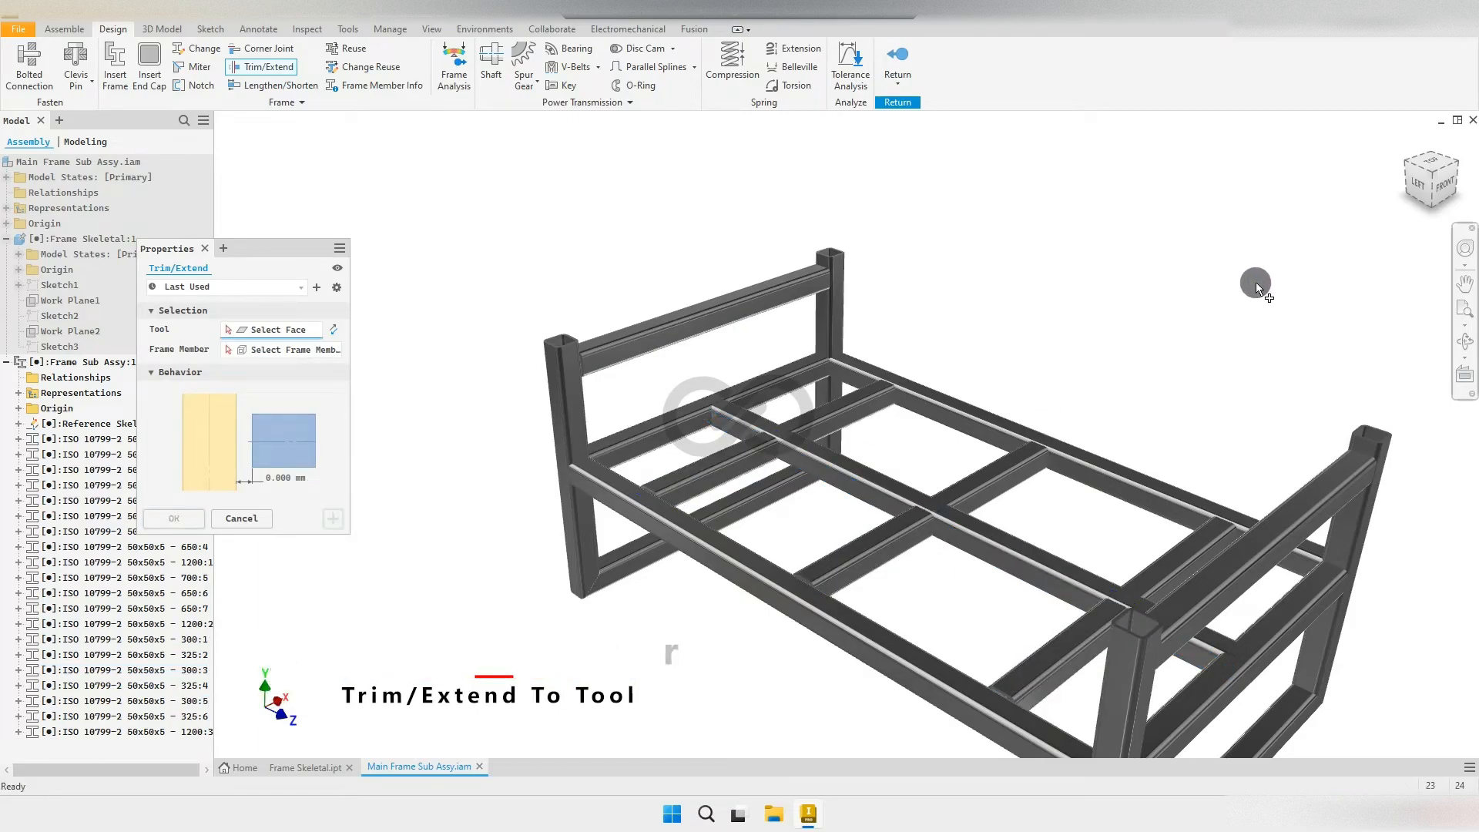
pyautogui.click(1456, 168)
pyautogui.scroll(3, 806, 378)
pyautogui.click(664, 414)
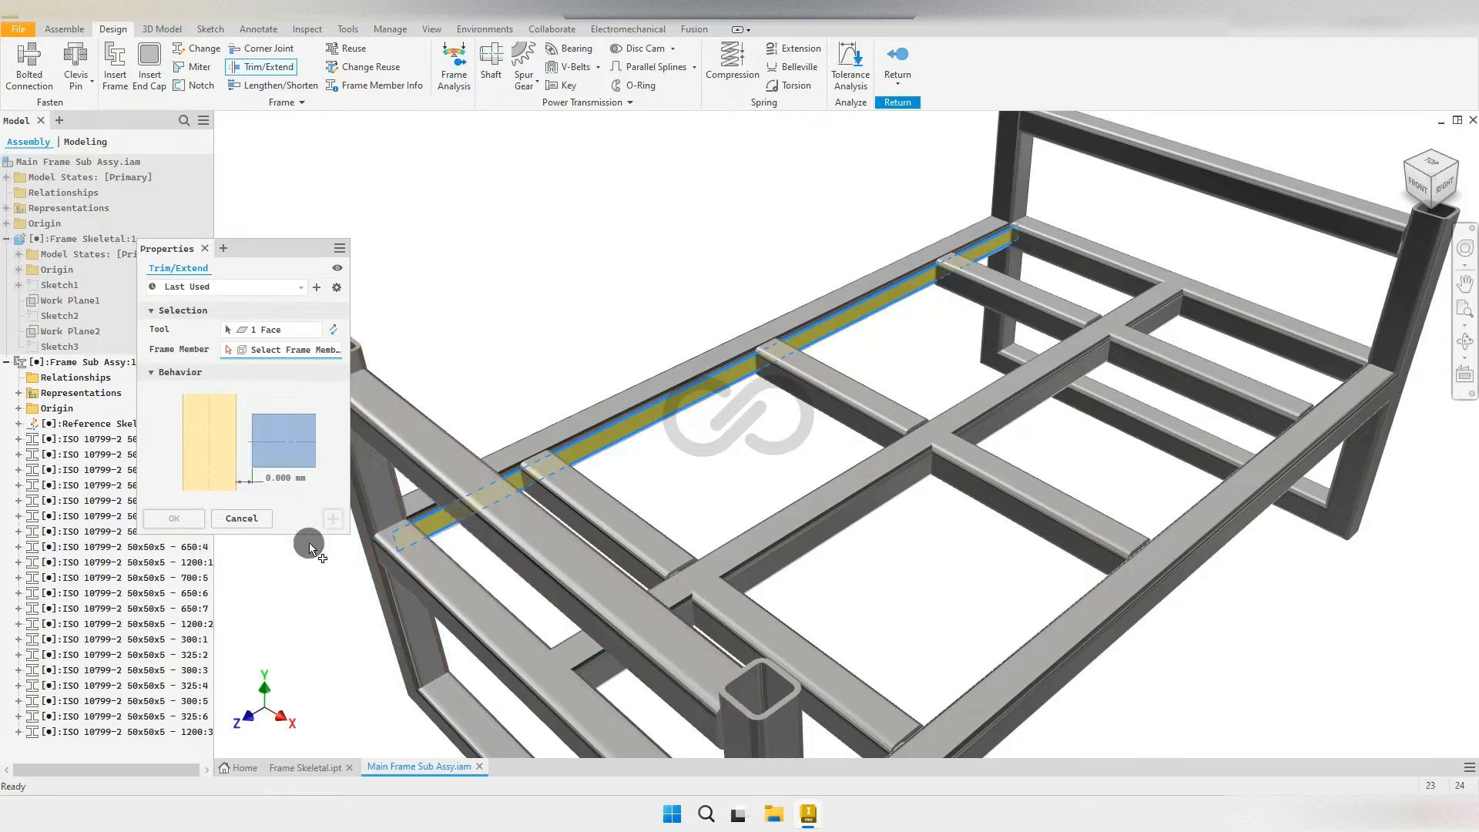
pyautogui.click(244, 518)
pyautogui.keyDown('shift'); pyautogui.moveTo(934, 496); pyautogui.dragTo(875, 508, button='middle'); pyautogui.keyUp('shift')
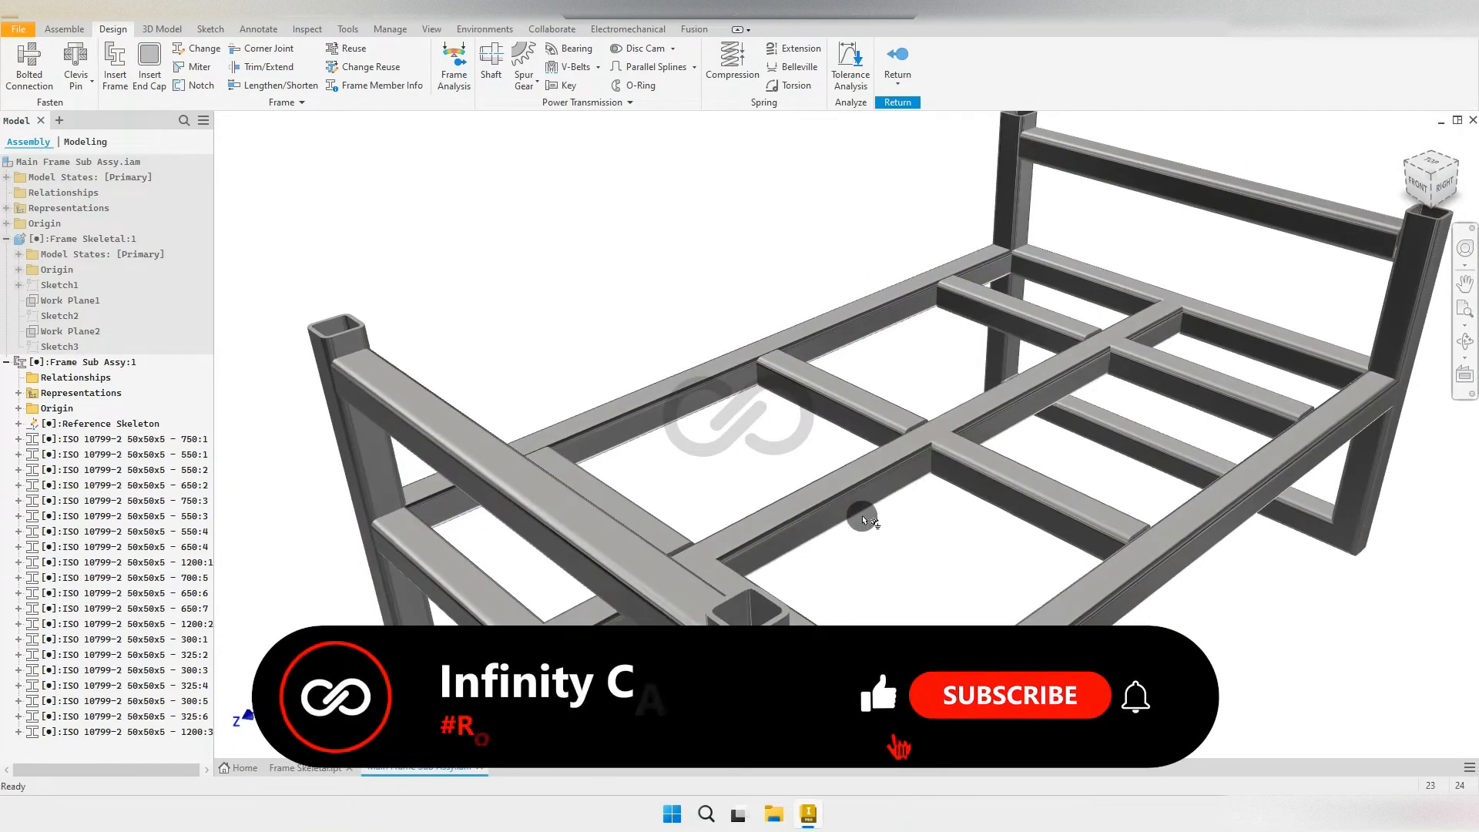
# Step: Trim the three right-side short cross members to the right face of the central longitudinal member
pyautogui.press('Return')
pyautogui.click(853, 499)
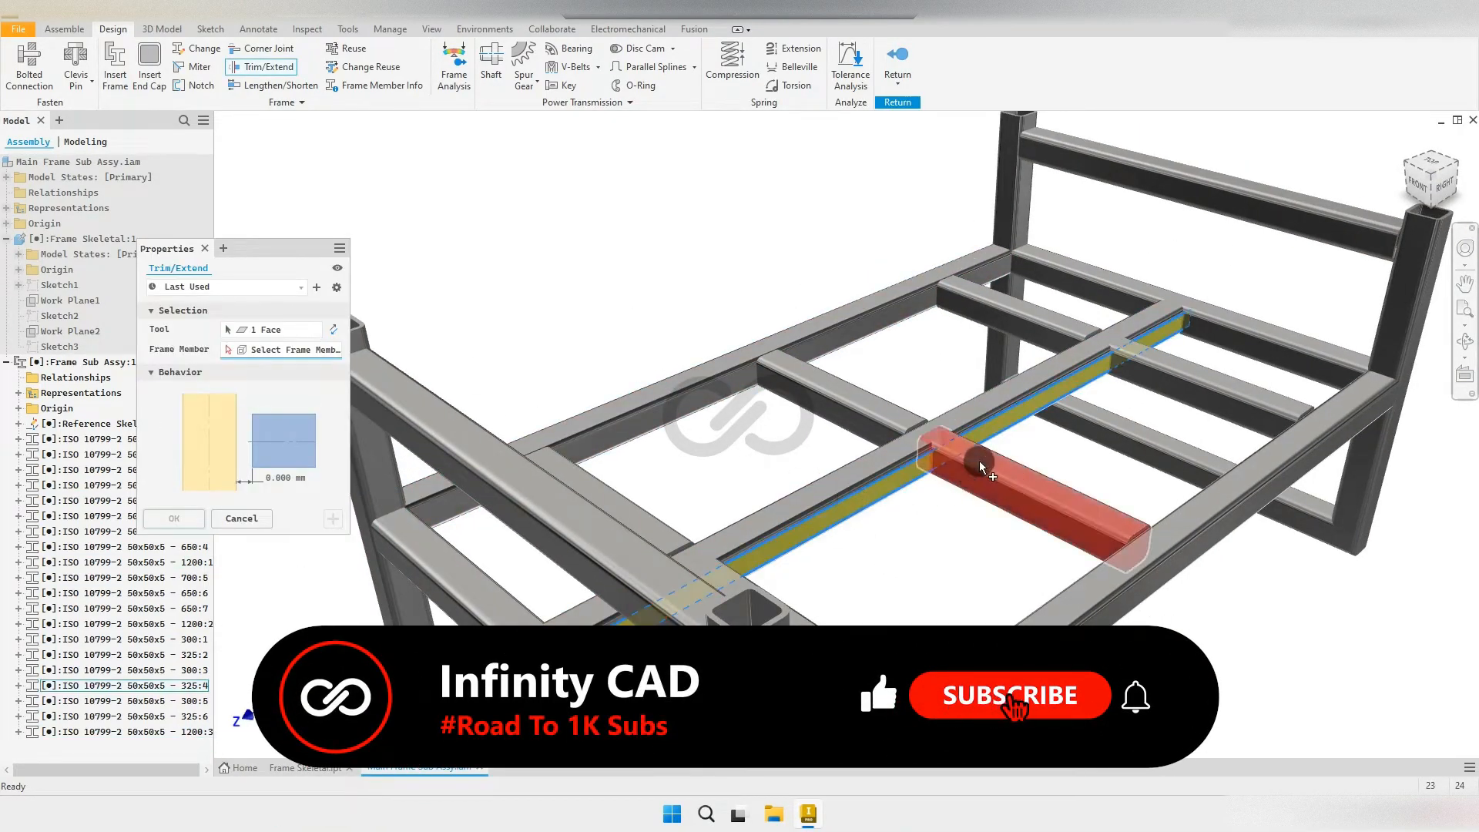
pyautogui.click(995, 464)
pyautogui.click(1065, 411)
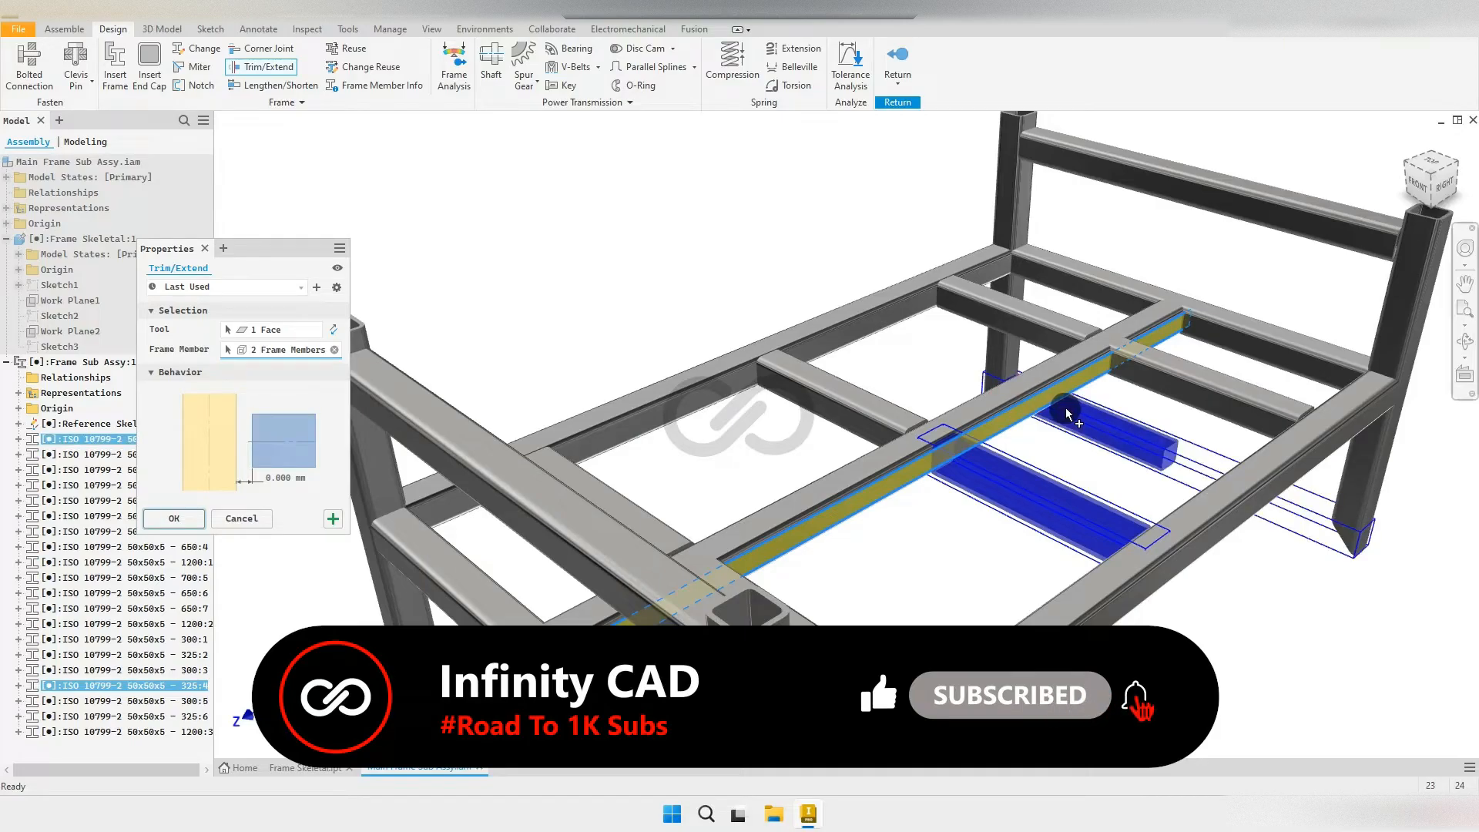
pyautogui.keyDown('ctrl'); pyautogui.click(1082, 450); pyautogui.keyUp('ctrl')
pyautogui.click(1191, 360)
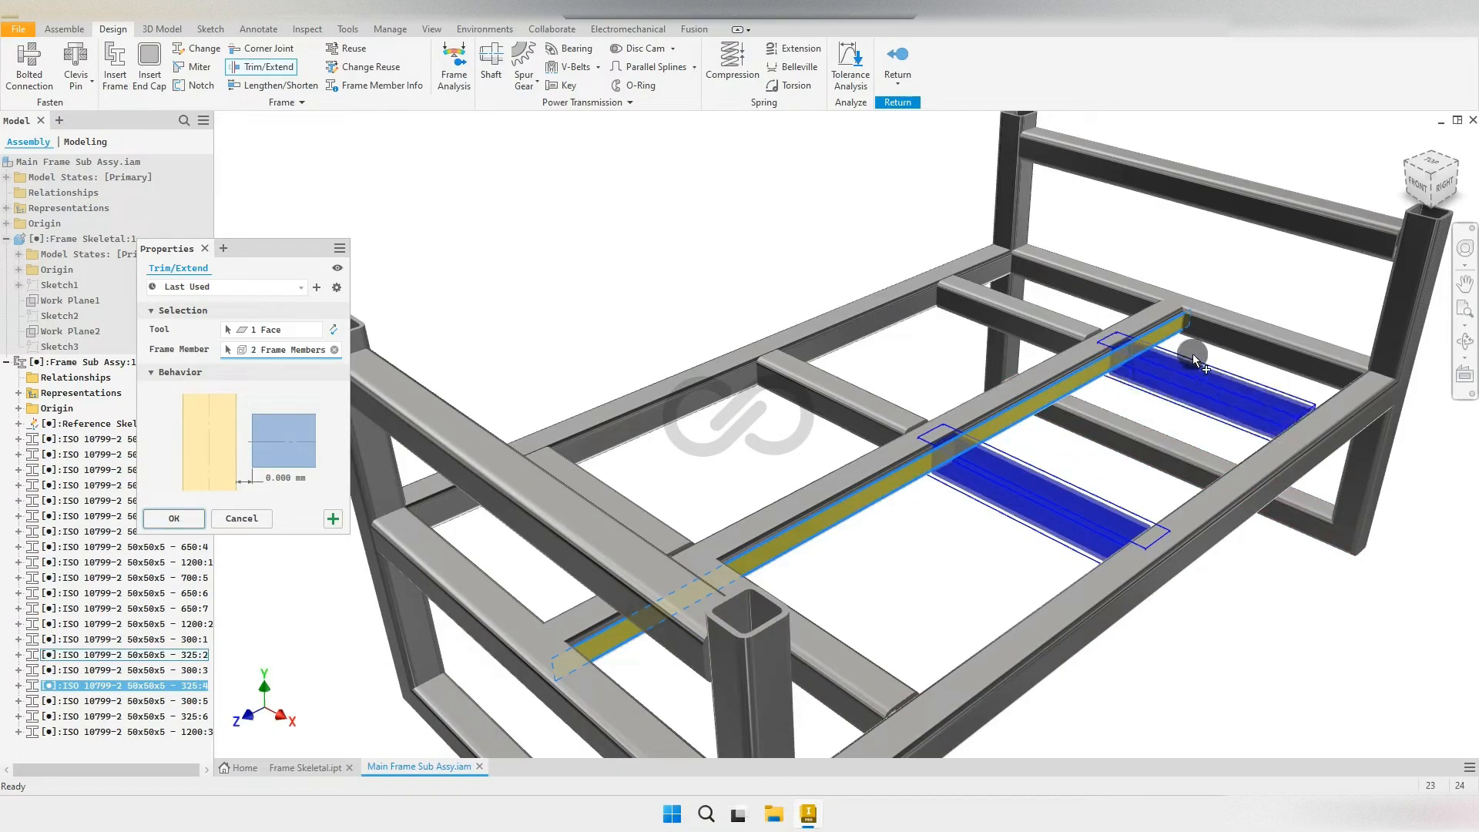
pyautogui.moveTo(898, 567)
pyautogui.keyDown('shift'); pyautogui.mouseDown(button='middle')
pyautogui.moveTo(898, 495)
pyautogui.moveTo(830, 470)
pyautogui.moveTo(855, 455)
pyautogui.moveTo(1066, 439)
pyautogui.moveTo(1045, 477)
pyautogui.mouseUp(button='middle'); pyautogui.keyUp('shift')
pyautogui.click(720, 499)
pyautogui.scroll(-2, 838, 462)
pyautogui.moveTo(816, 418); pyautogui.dragTo(770, 502, button='middle')
pyautogui.scroll(4, 820, 402)
pyautogui.scroll(-2, 851, 405)
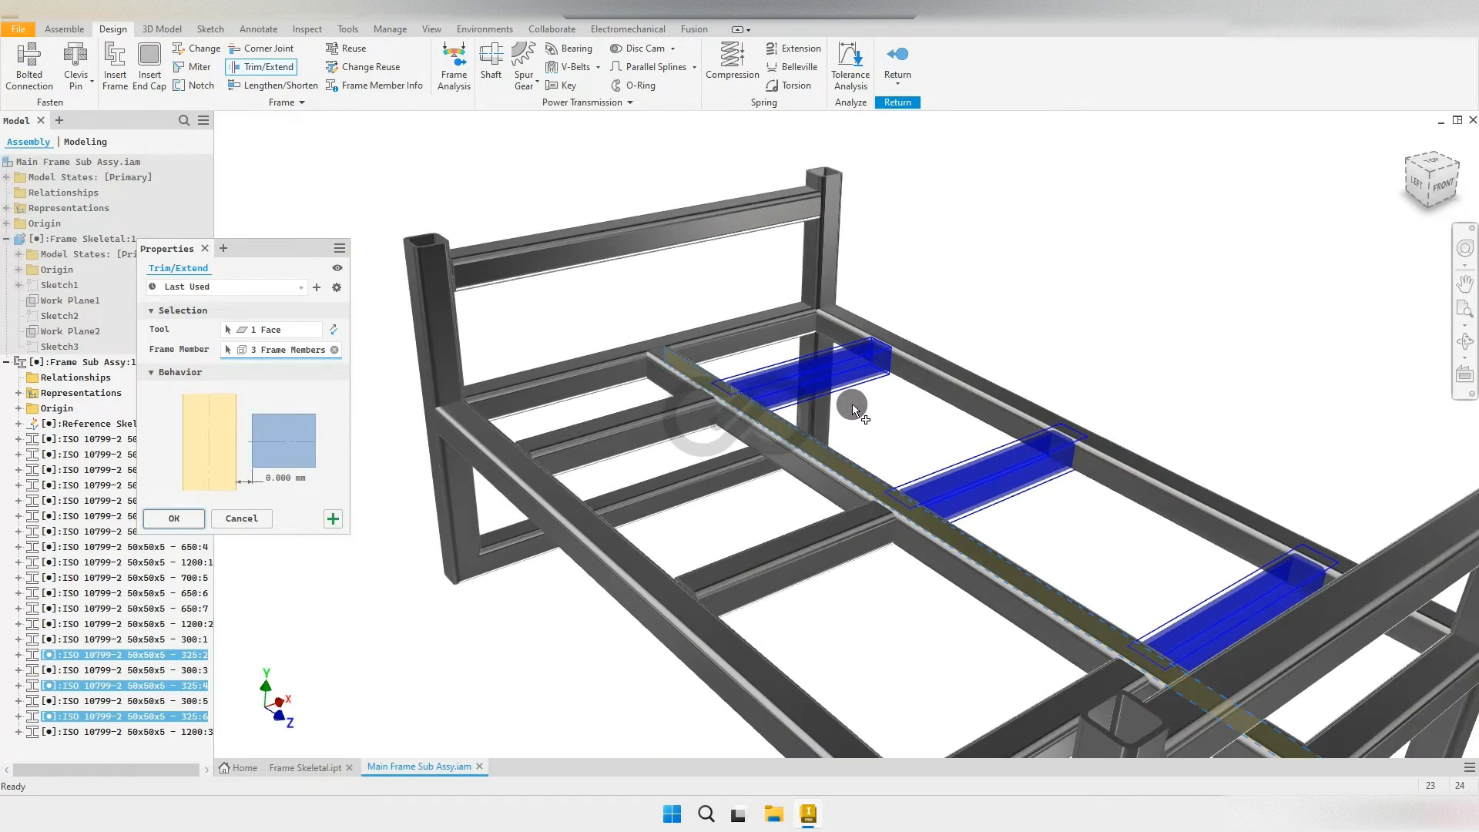
pyautogui.click(176, 518)
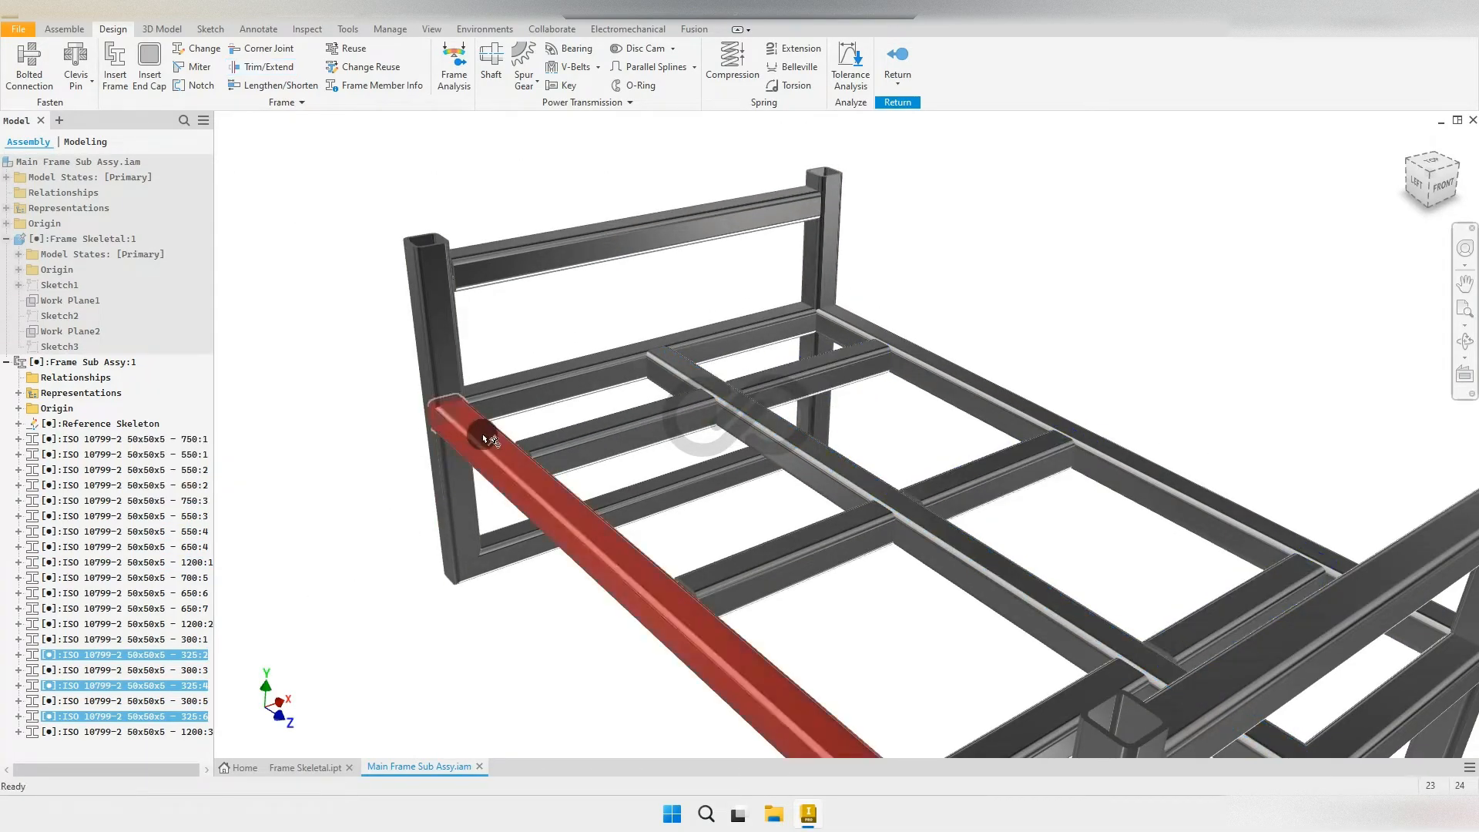
# Step: Return to the main assembly and save Main Frame Sub Assy.iam together with its dependents
pyautogui.scroll(-2, 555, 321)
pyautogui.moveTo(664, 435)
pyautogui.keyDown('shift'); pyautogui.mouseDown(button='middle')
pyautogui.moveTo(679, 431)
pyautogui.moveTo(614, 443)
pyautogui.moveTo(664, 462)
pyautogui.mouseUp(button='middle'); pyautogui.keyUp('shift')
pyautogui.scroll(2, 608, 421)
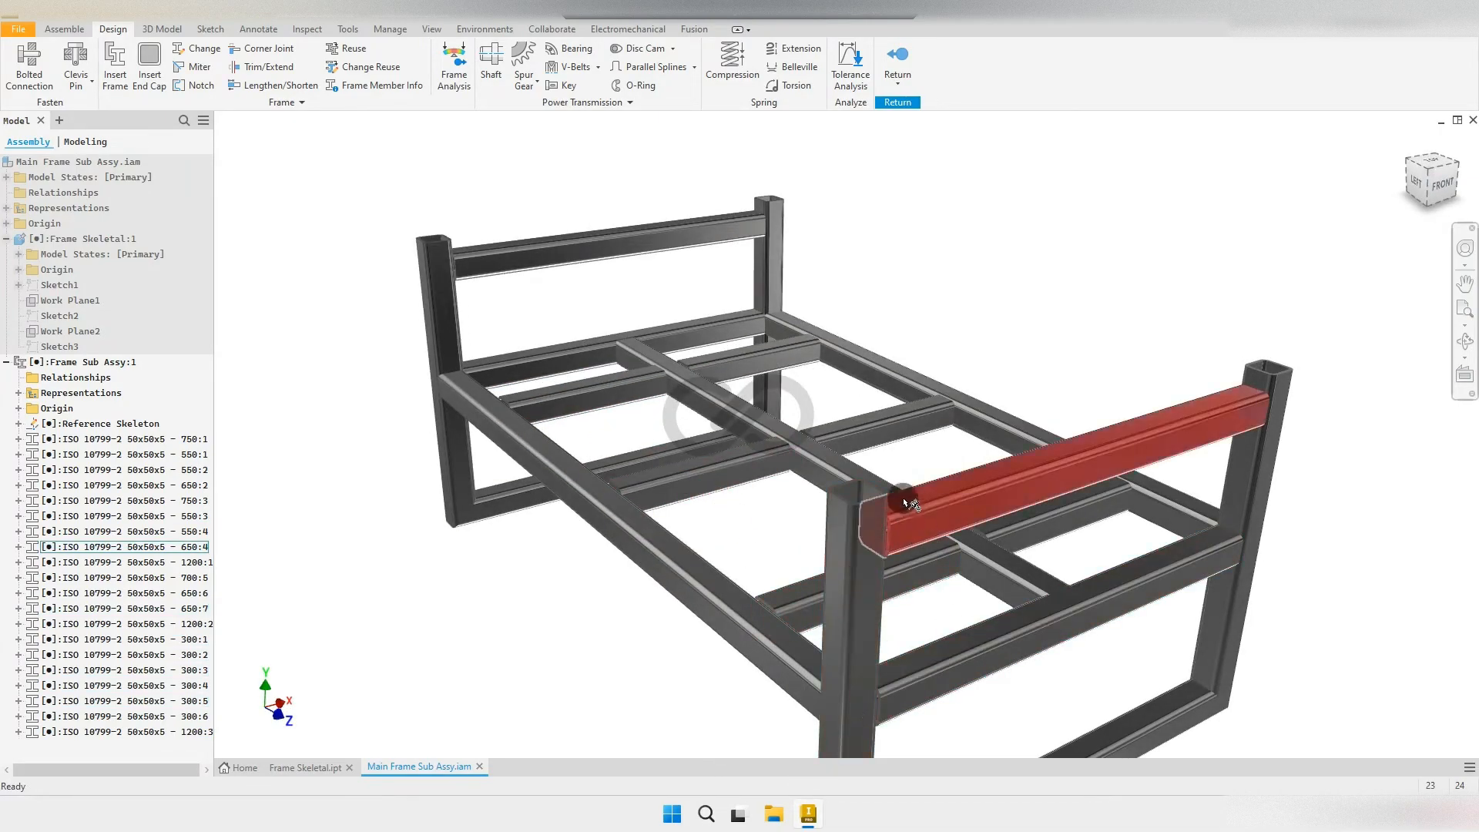
pyautogui.scroll(-2, 885, 528)
pyautogui.click(1457, 164)
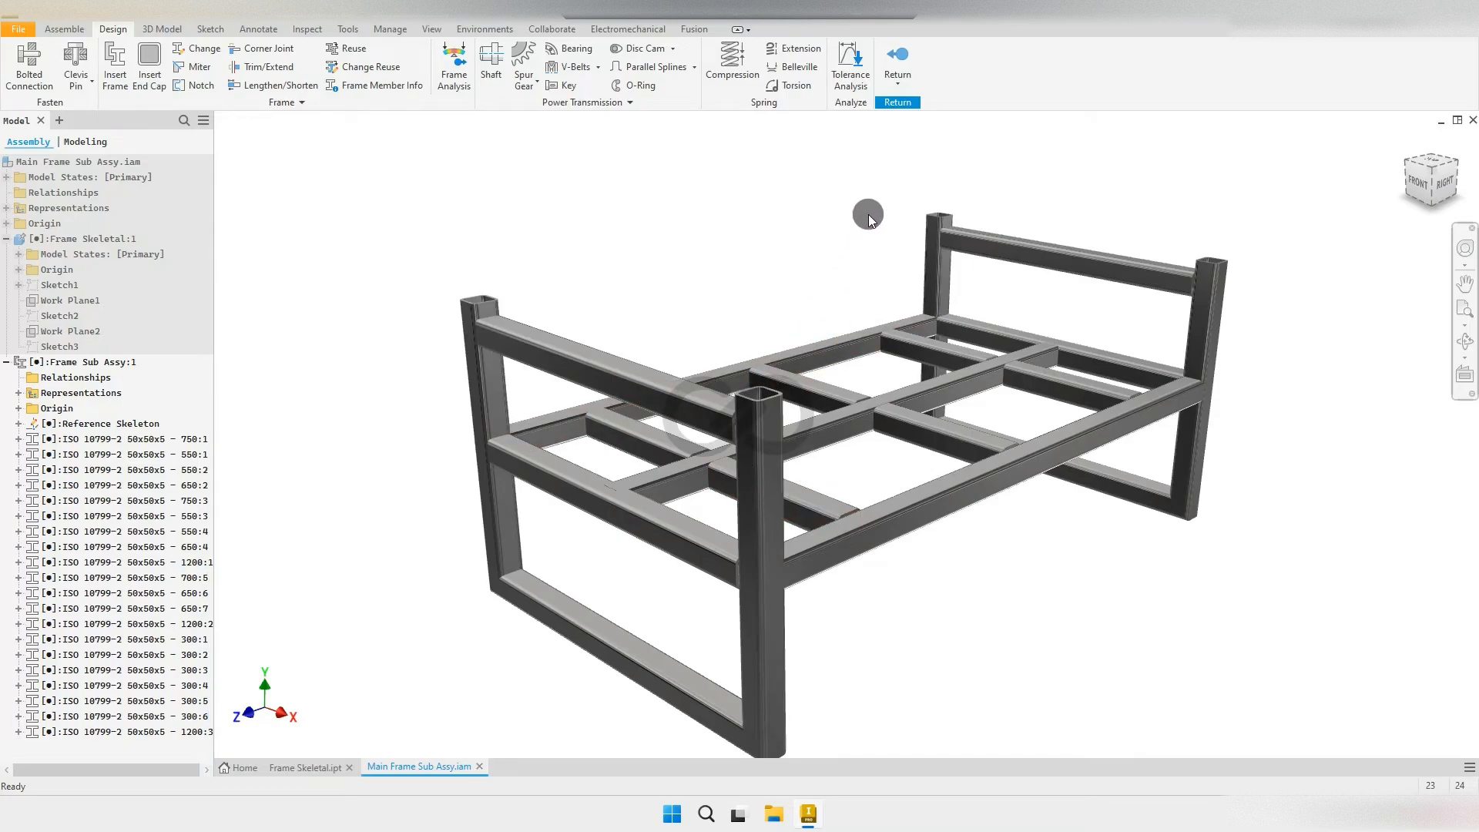
pyautogui.click(901, 61)
pyautogui.hotkey('ctrl', 's')
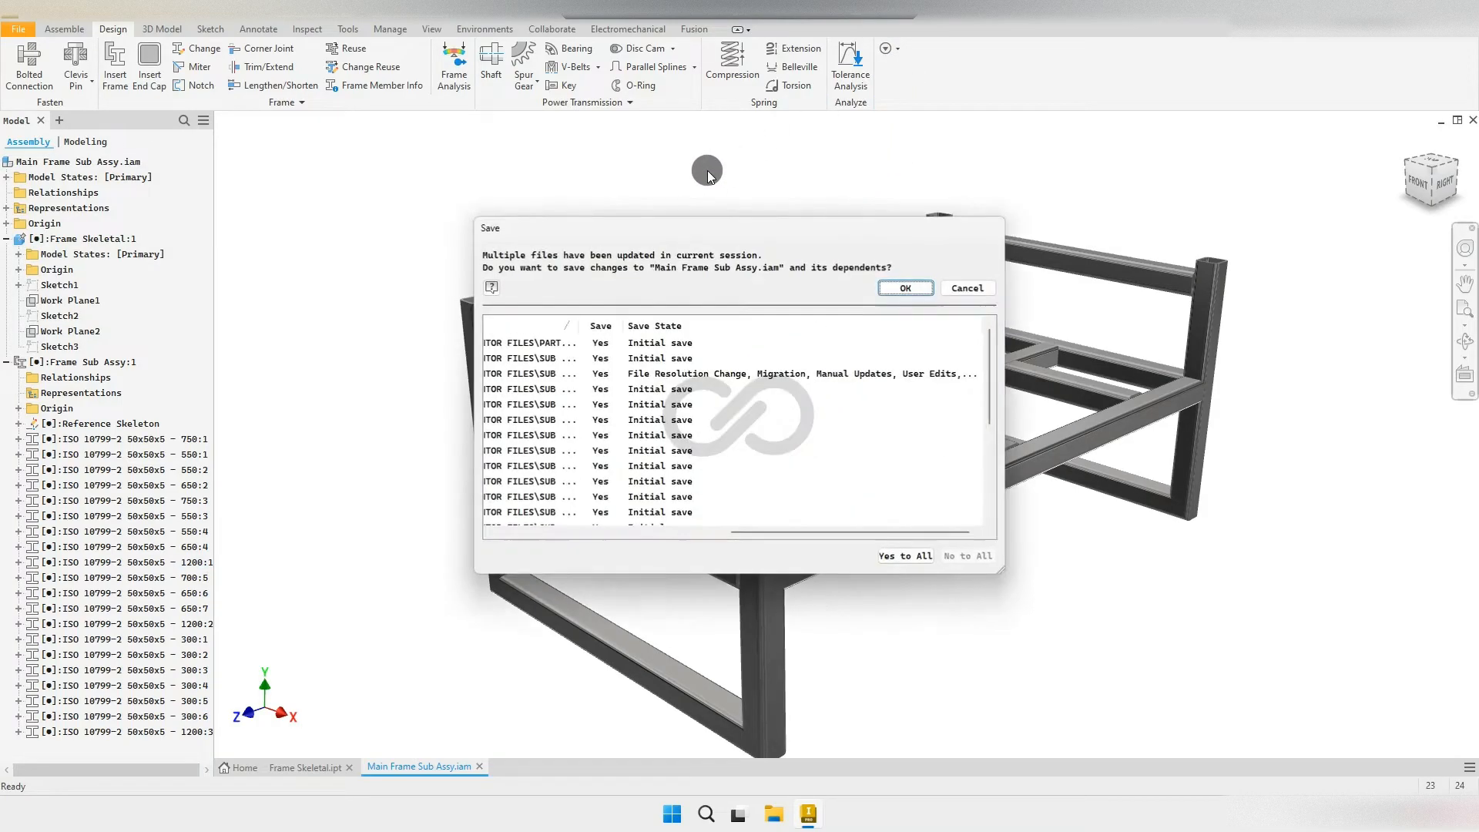
pyautogui.click(891, 284)
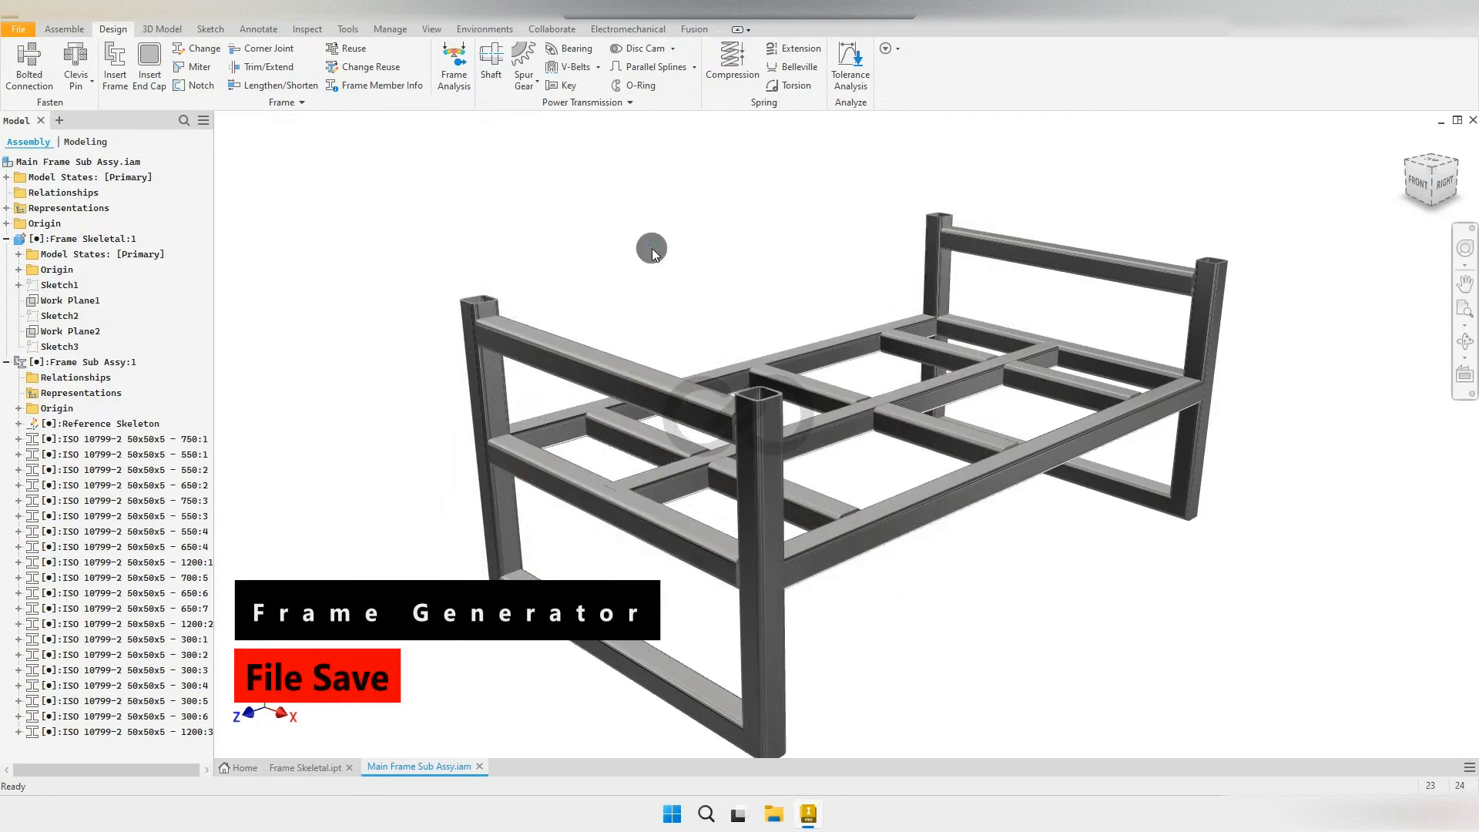
# Step: Activate Frame Sub Assy for editing and measure the inner corner radius at the open top of the front right upright
pyautogui.moveTo(885, 403)
pyautogui.keyDown('shift'); pyautogui.mouseDown(button='middle')
pyautogui.moveTo(759, 390)
pyautogui.moveTo(746, 416)
pyautogui.moveTo(852, 406)
pyautogui.moveTo(808, 438)
pyautogui.mouseUp(button='middle'); pyautogui.keyUp('shift')
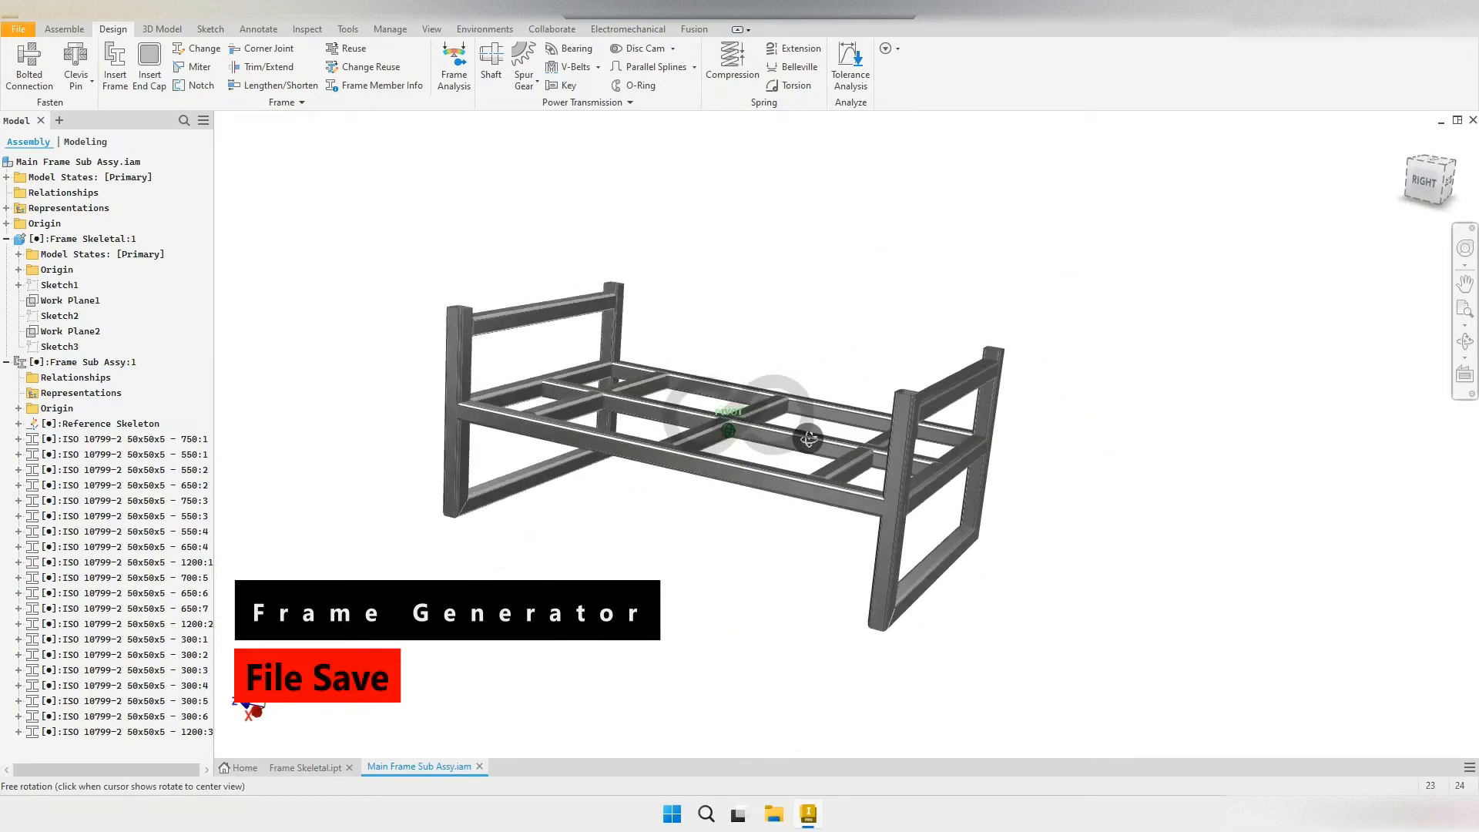
pyautogui.doubleClick(116, 362)
pyautogui.keyDown('shift'); pyautogui.moveTo(511, 372); pyautogui.dragTo(453, 390, button='middle'); pyautogui.keyUp('shift')
pyautogui.scroll(-2, 541, 370)
pyautogui.scroll(-8, 349, 270)
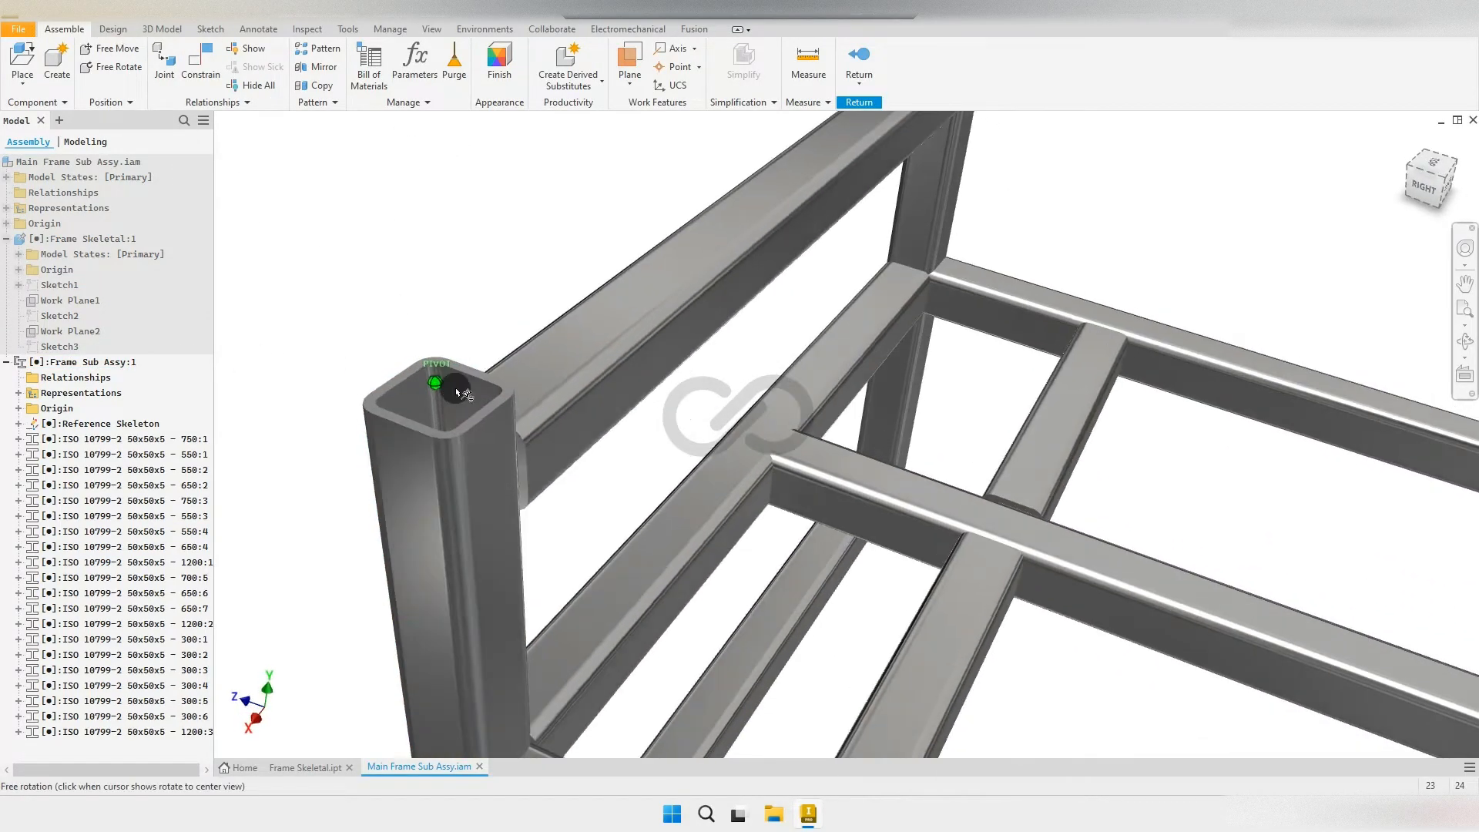
pyautogui.click(809, 62)
pyautogui.scroll(-1, 455, 371)
pyautogui.click(438, 382)
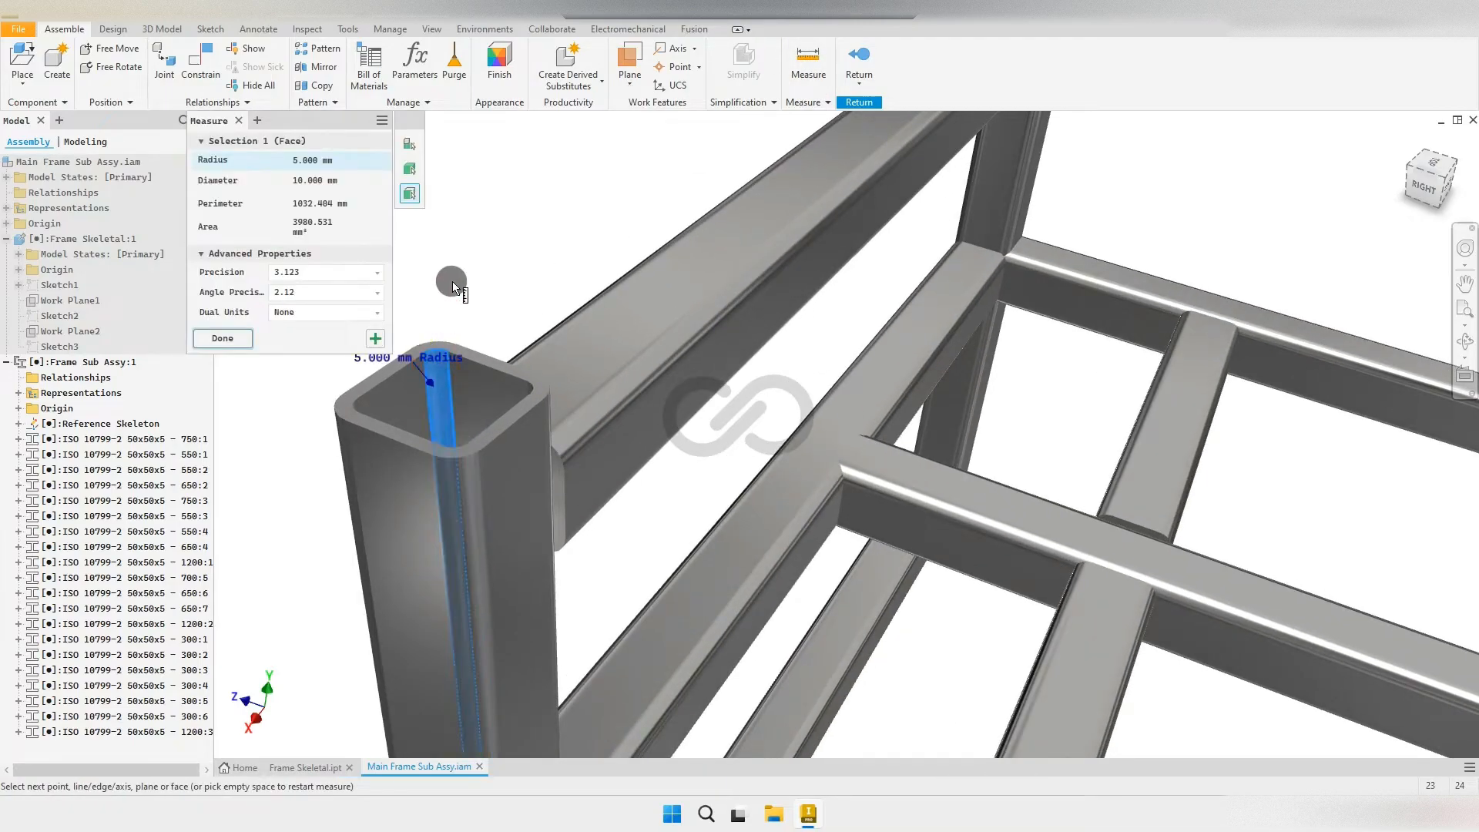
pyautogui.click(240, 339)
# Step: Start Insert End Cap and select the open top faces of both front end frame uprights
pyautogui.click(113, 28)
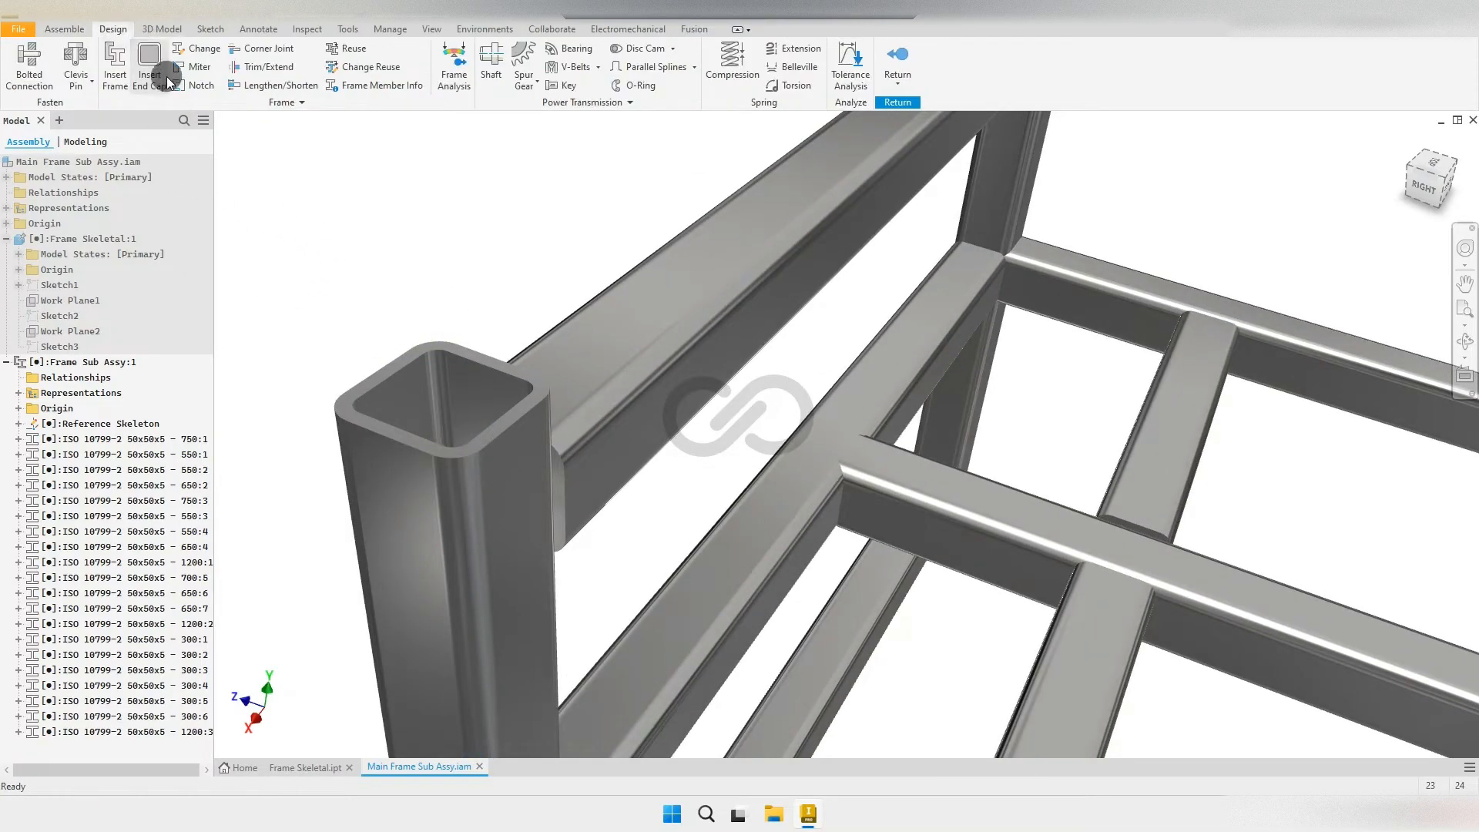
pyautogui.click(149, 65)
pyautogui.click(453, 352)
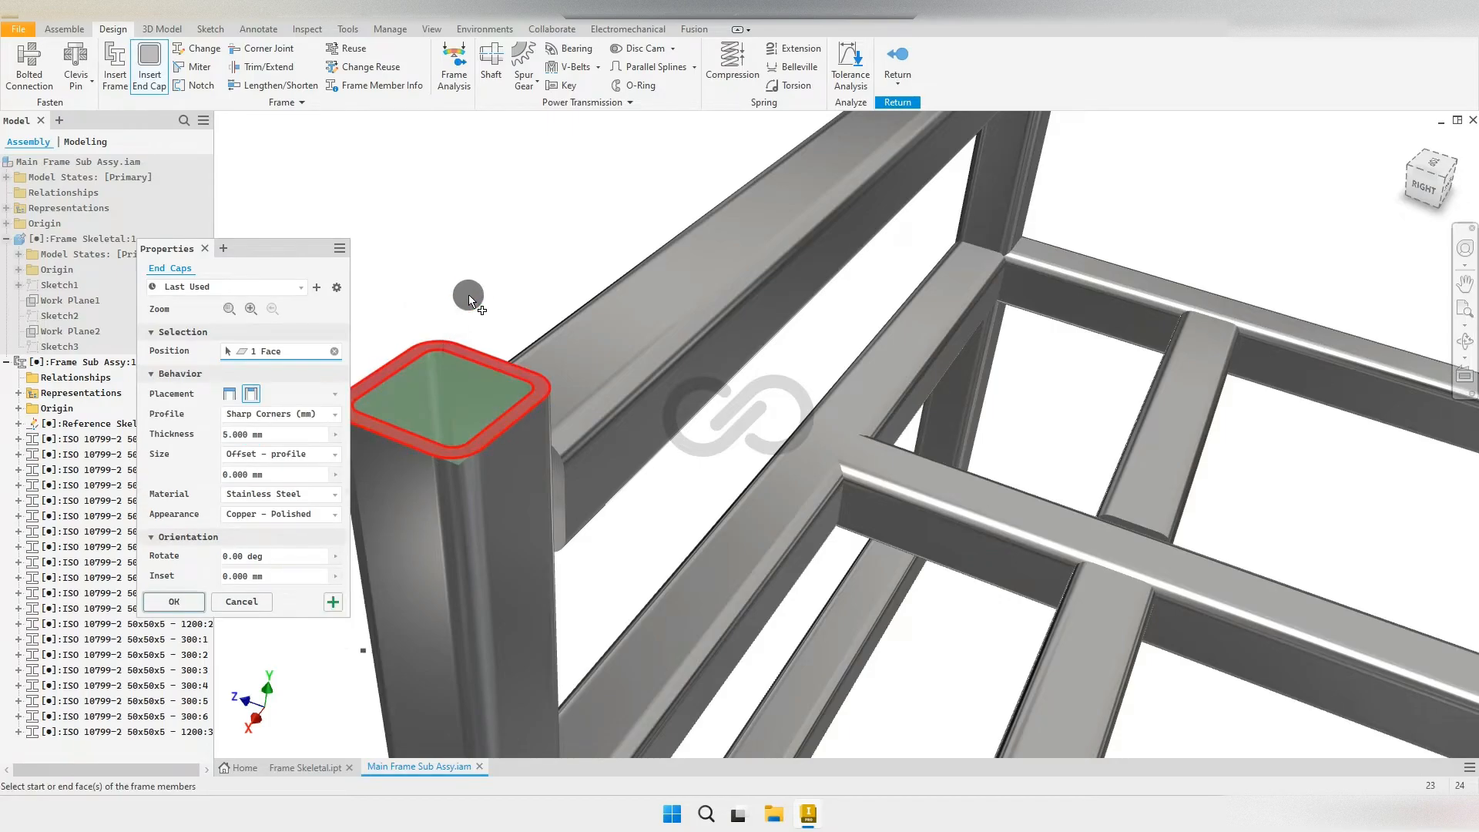
pyautogui.scroll(6, 596, 248)
pyautogui.scroll(-6, 772, 258)
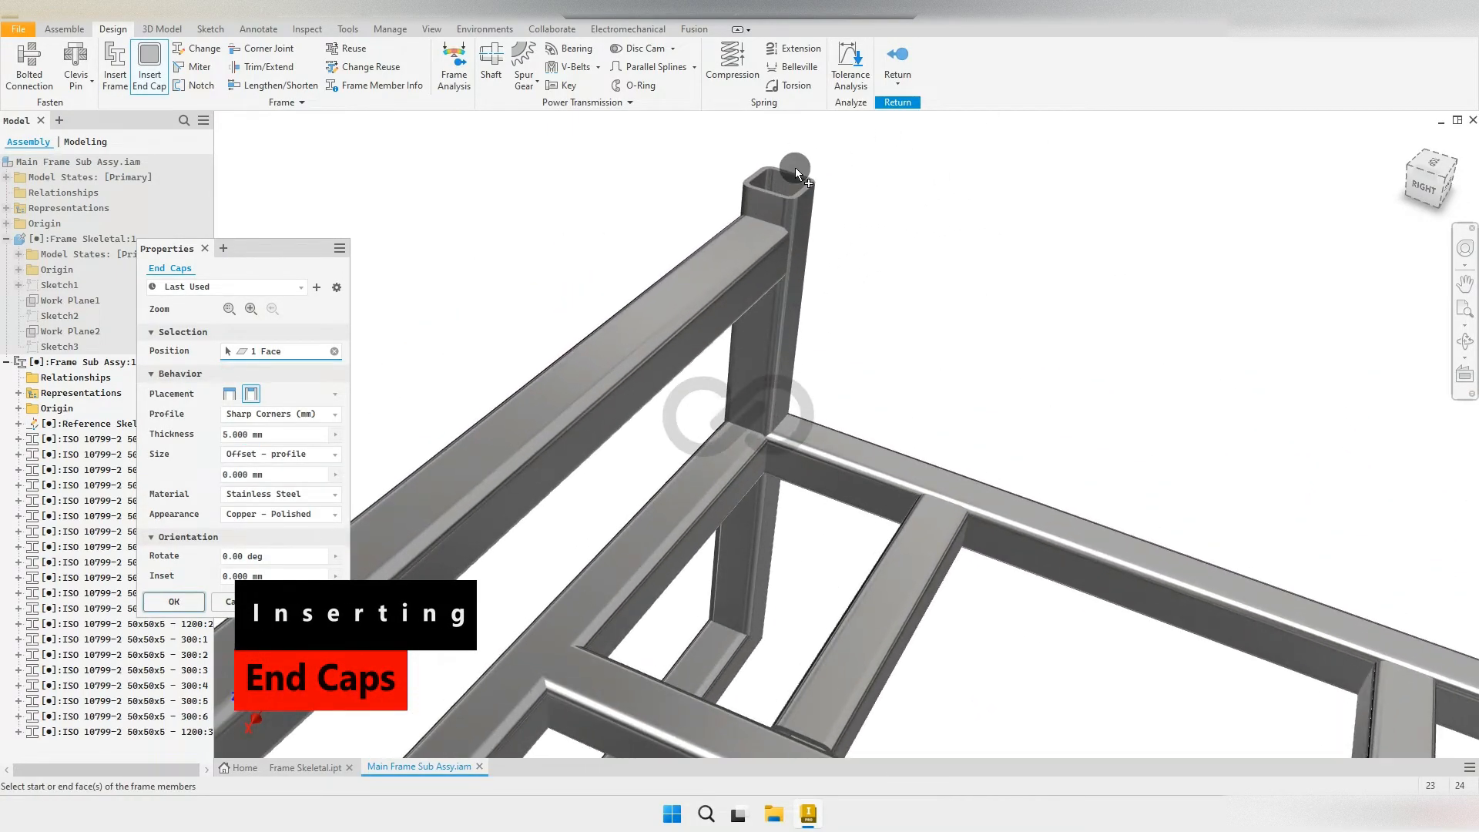
pyautogui.click(806, 188)
pyautogui.scroll(6, 664, 186)
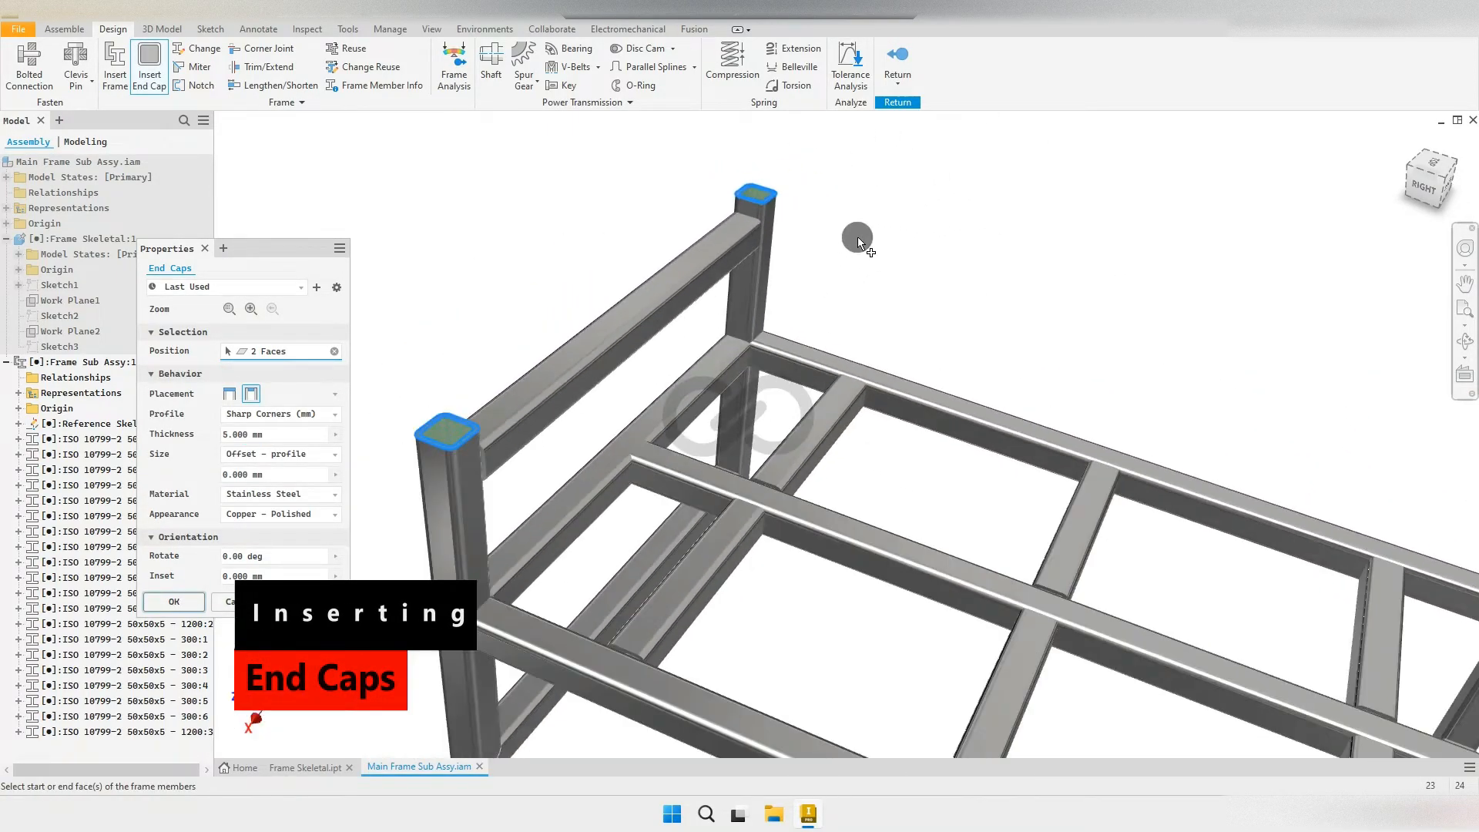
# Step: Add the open top faces of both rear end frame uprights to the end cap selection
pyautogui.scroll(-5, 1108, 296)
pyautogui.scroll(-2, 1107, 296)
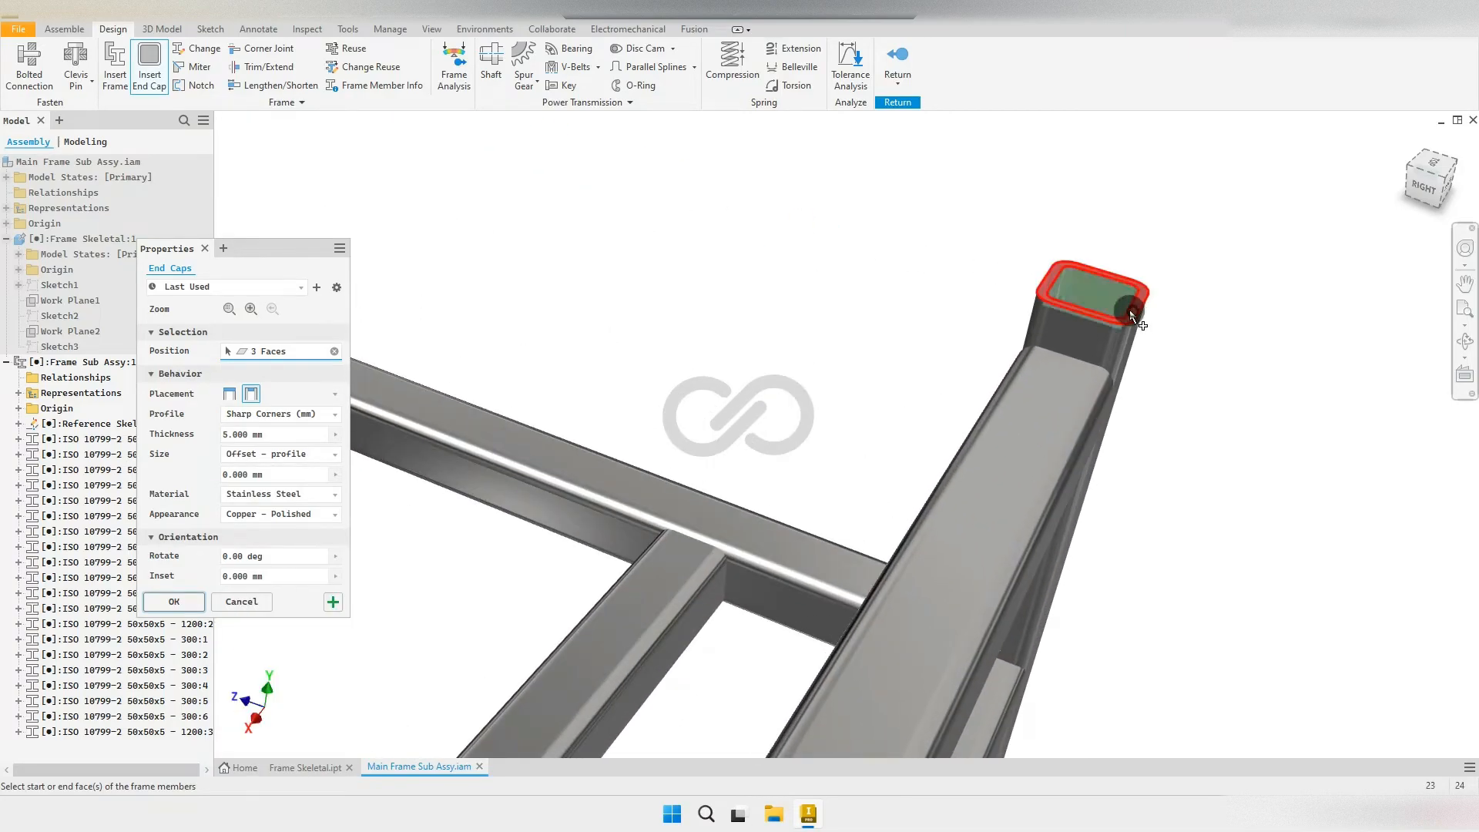
pyautogui.click(1094, 297)
pyautogui.scroll(5, 925, 285)
pyautogui.scroll(-5, 898, 304)
pyautogui.click(848, 335)
pyautogui.scroll(4, 841, 334)
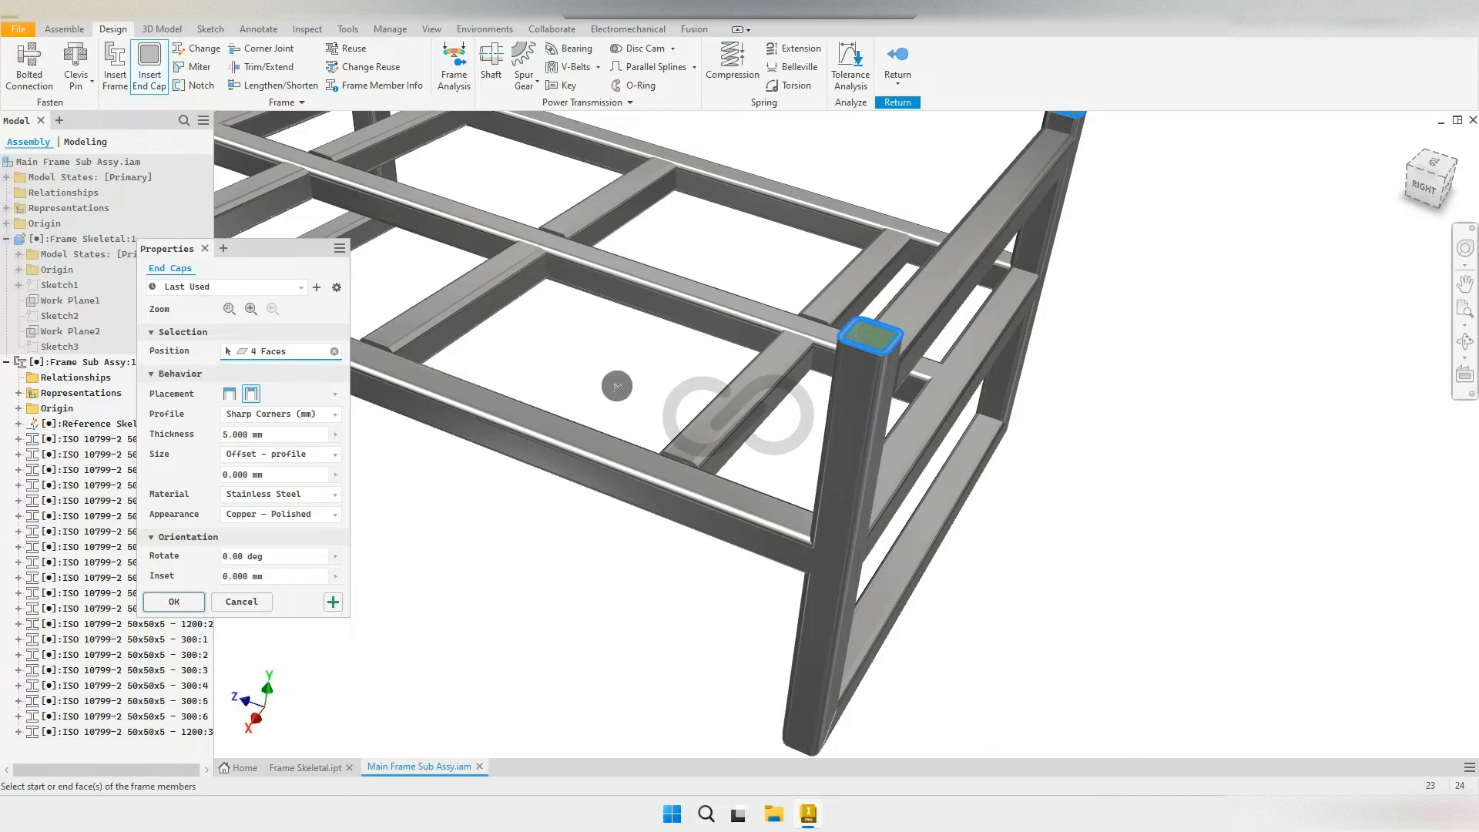
pyautogui.moveTo(588, 391); pyautogui.dragTo(667, 381, button='middle')
# Step: Set the end cap profile to Filleted Corners (mm) with a 5 mm fillet
pyautogui.click(310, 416)
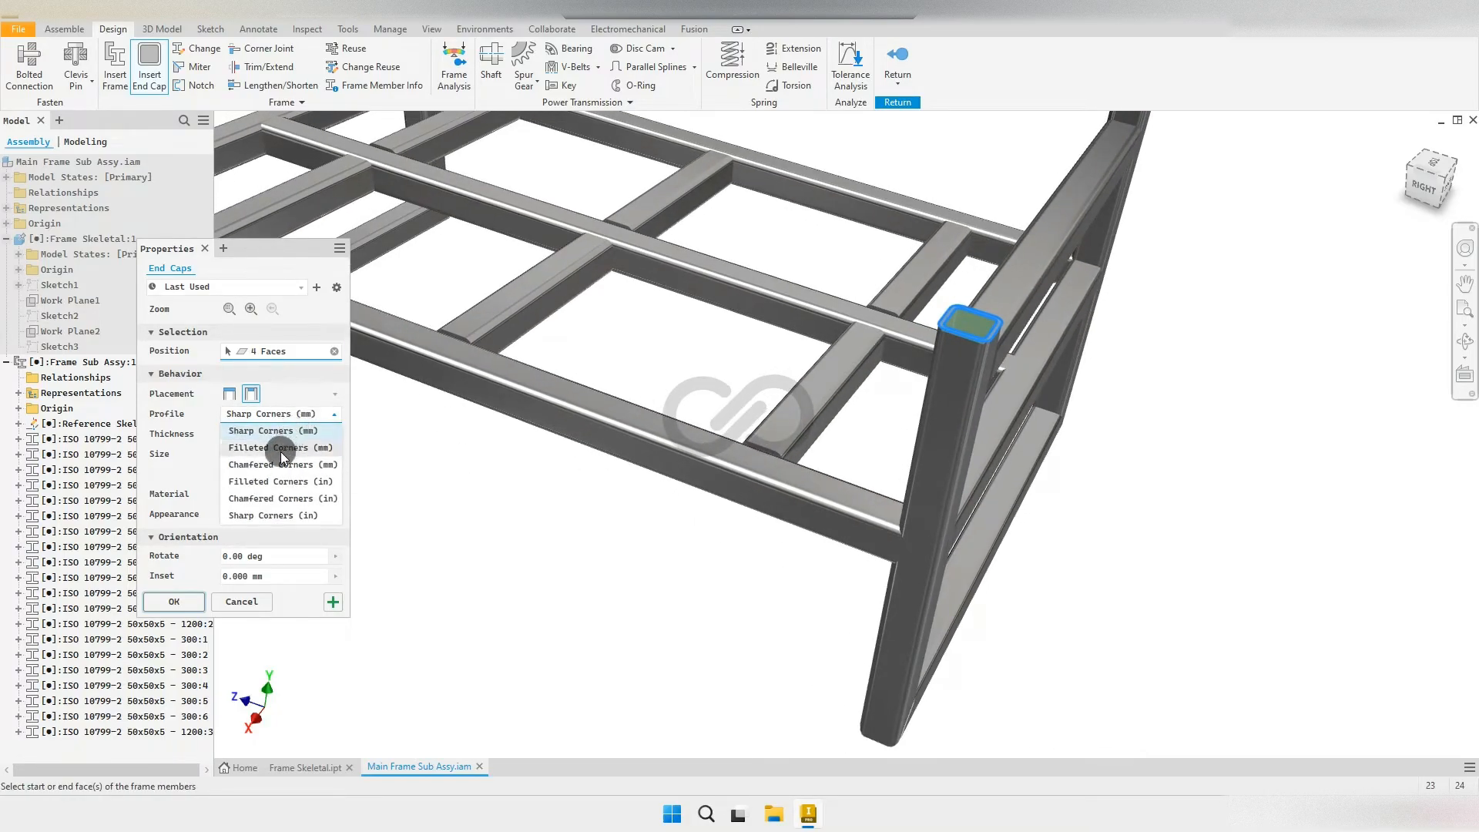
pyautogui.click(292, 466)
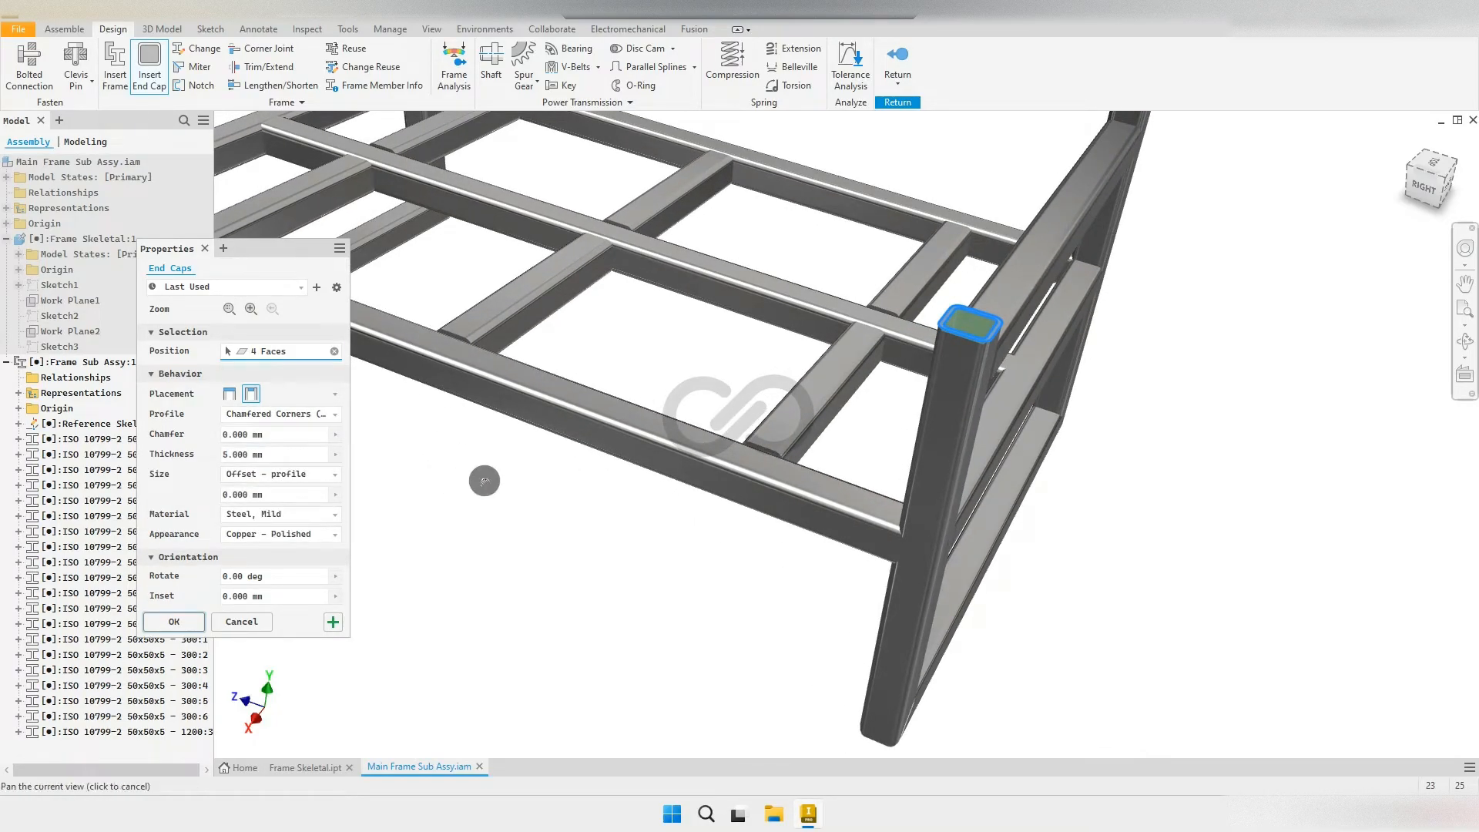
pyautogui.moveTo(477, 481); pyautogui.dragTo(548, 482, button='middle')
pyautogui.click(287, 416)
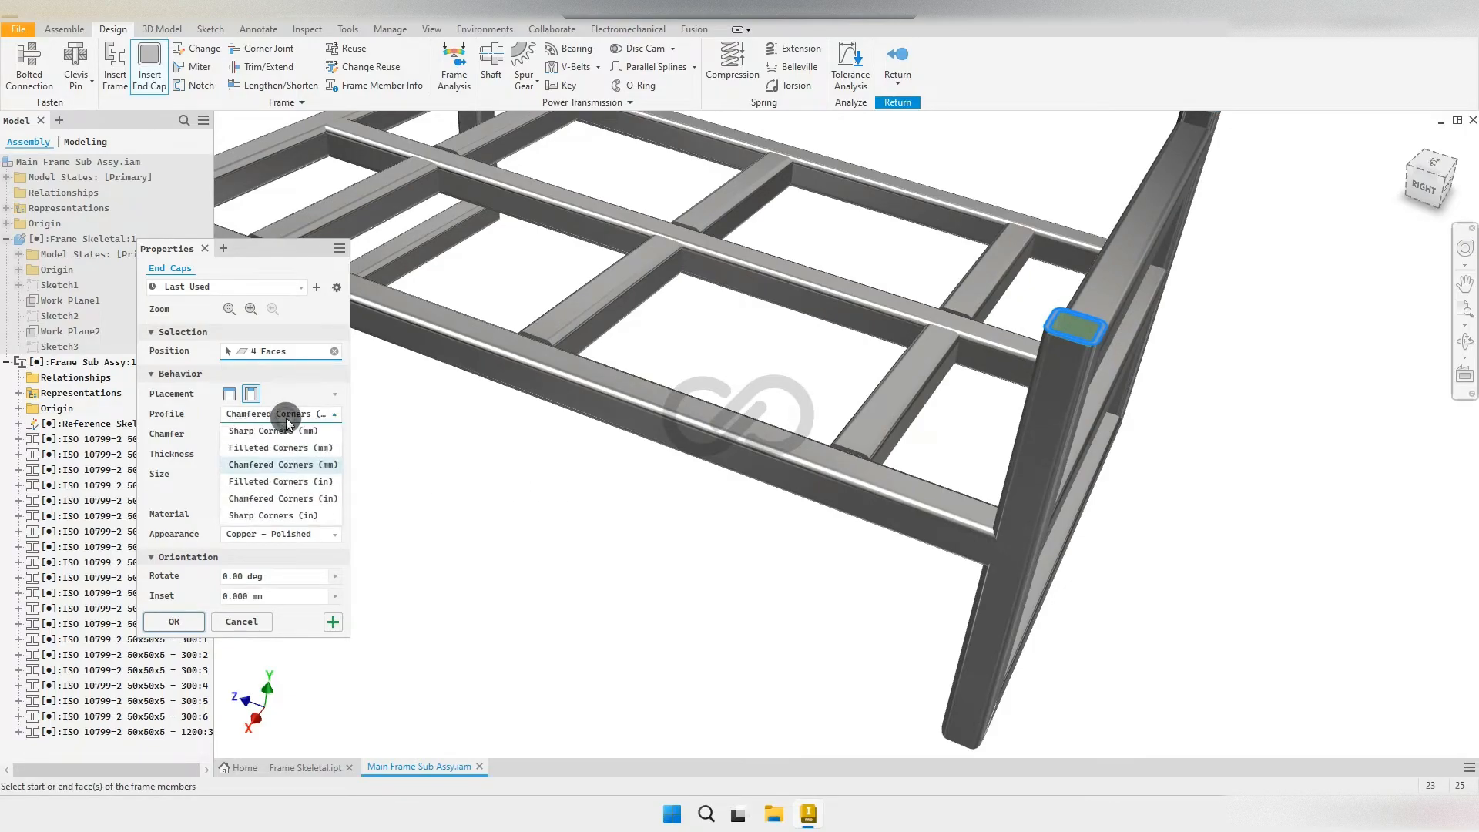
pyautogui.click(283, 448)
pyautogui.moveTo(262, 435); pyautogui.dragTo(223, 429)
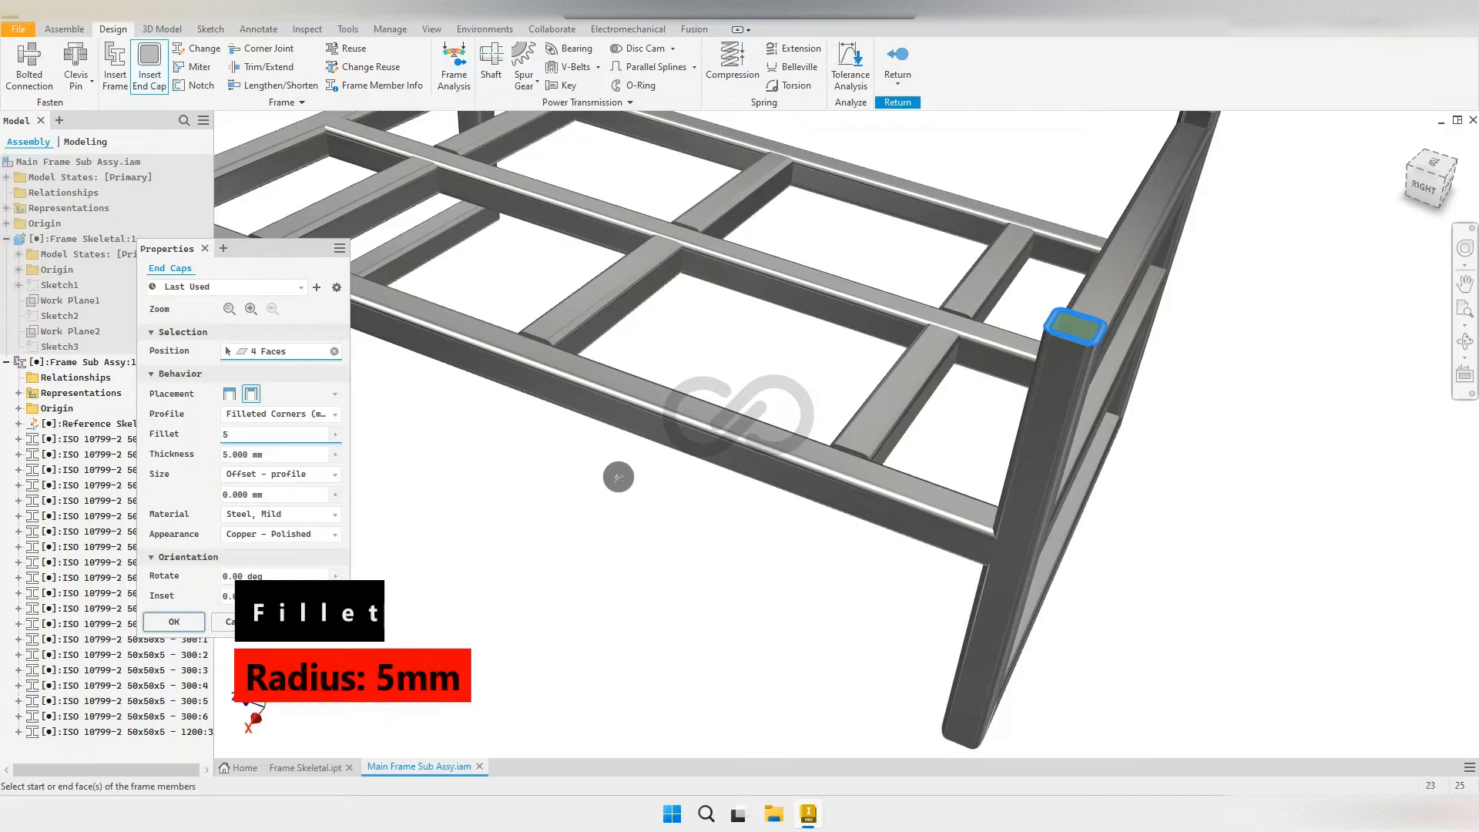
pyautogui.moveTo(614, 477); pyautogui.dragTo(661, 483, button='middle')
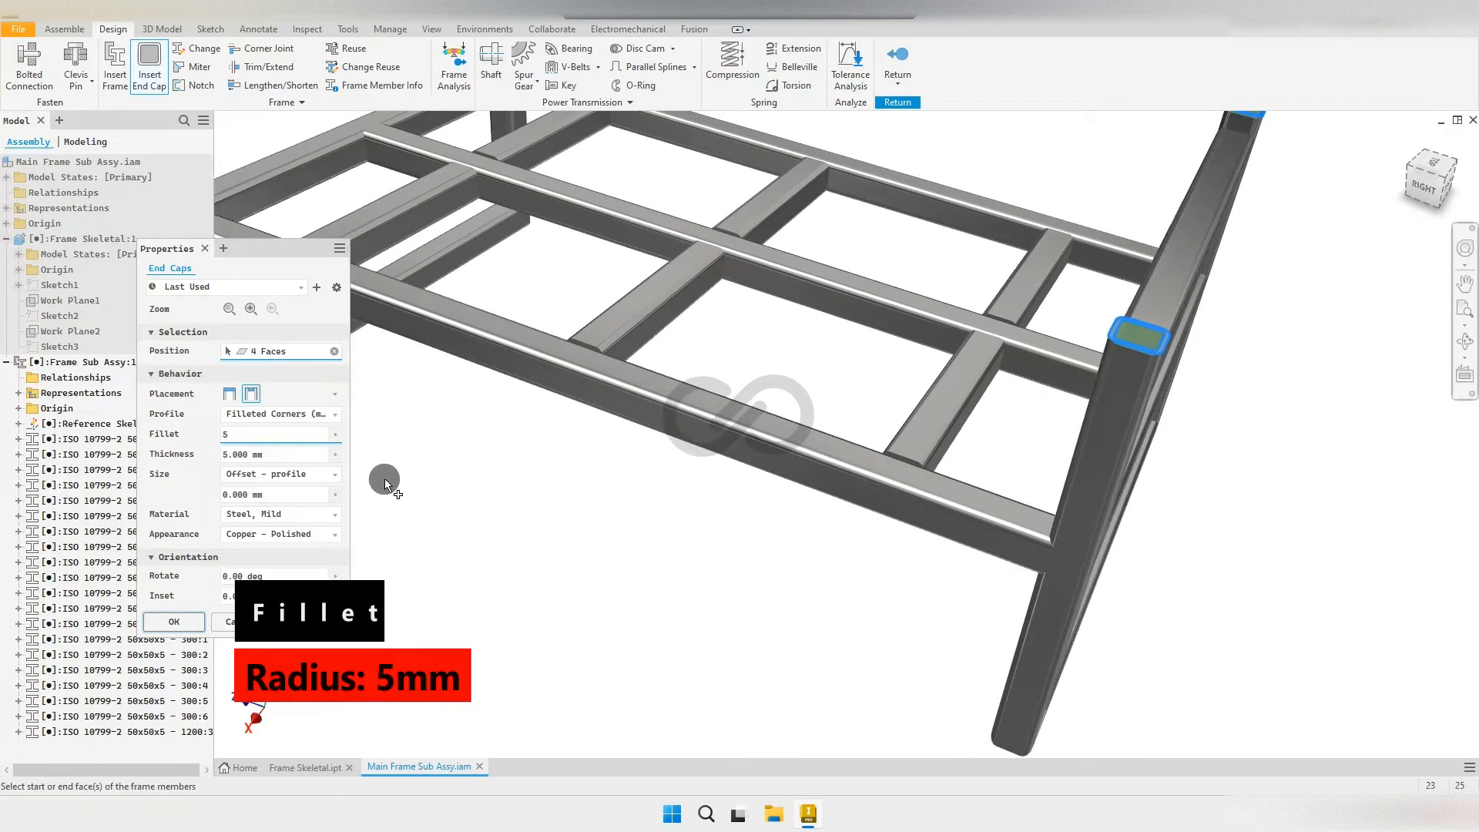
# Step: Set the end cap thickness to 6.5 mm and insert the caps, accepting the proposed member naming
pyautogui.click(224, 458)
pyautogui.write('6.5')
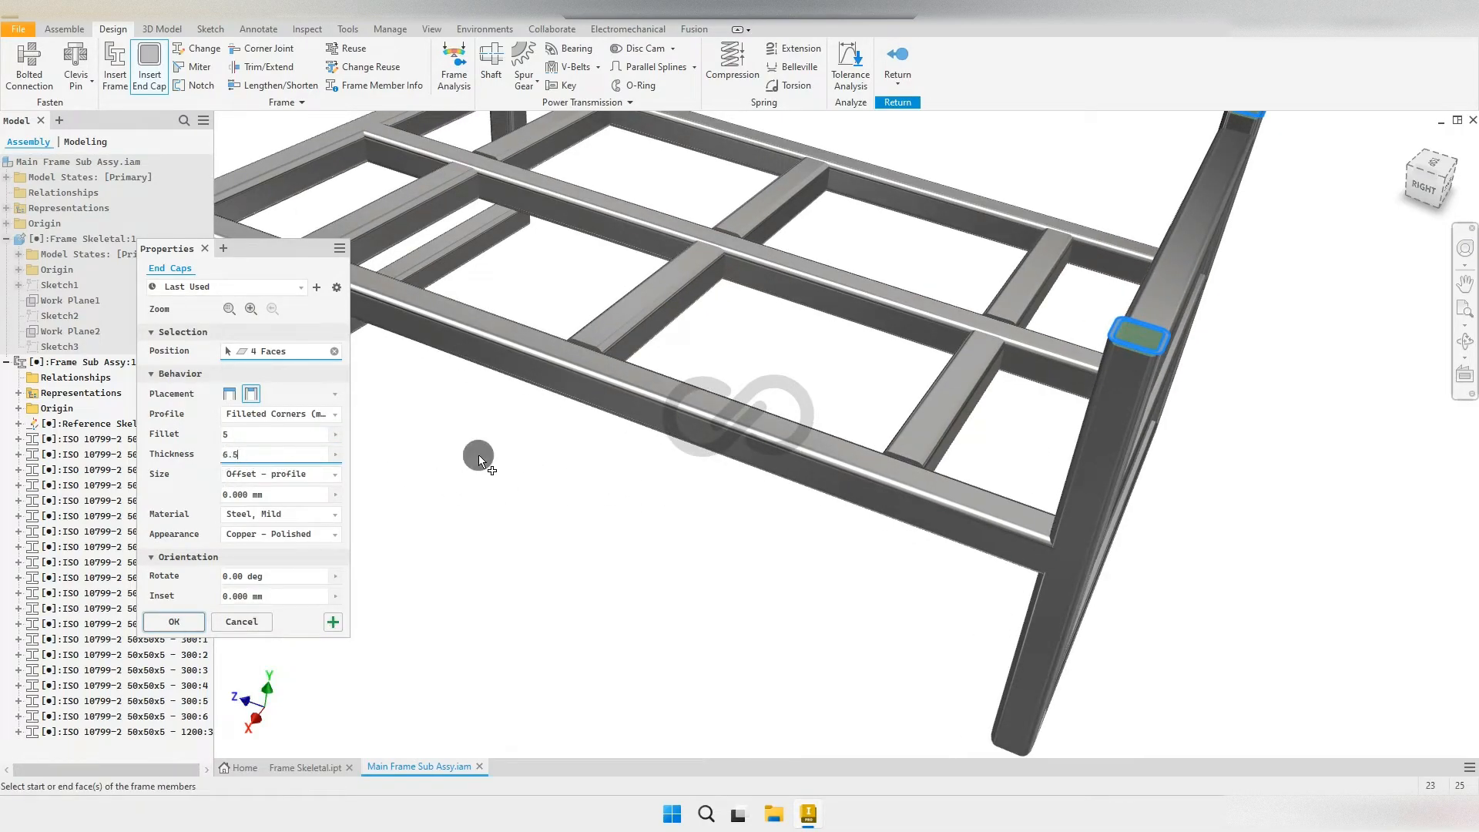
pyautogui.scroll(-3, 522, 452)
pyautogui.moveTo(562, 469); pyautogui.dragTo(367, 512, button='middle')
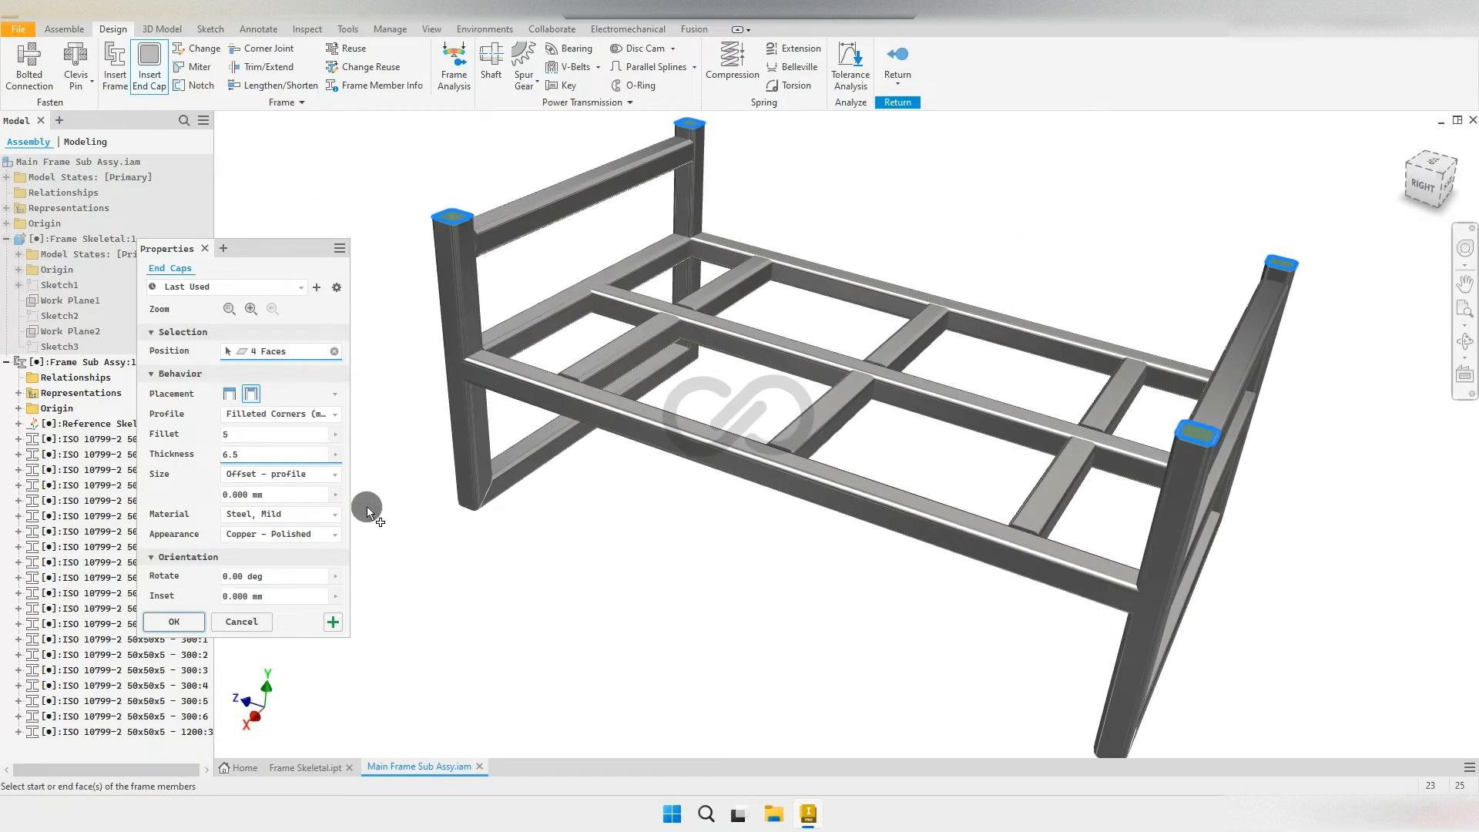
pyautogui.click(292, 515)
pyautogui.click(293, 516)
pyautogui.click(177, 623)
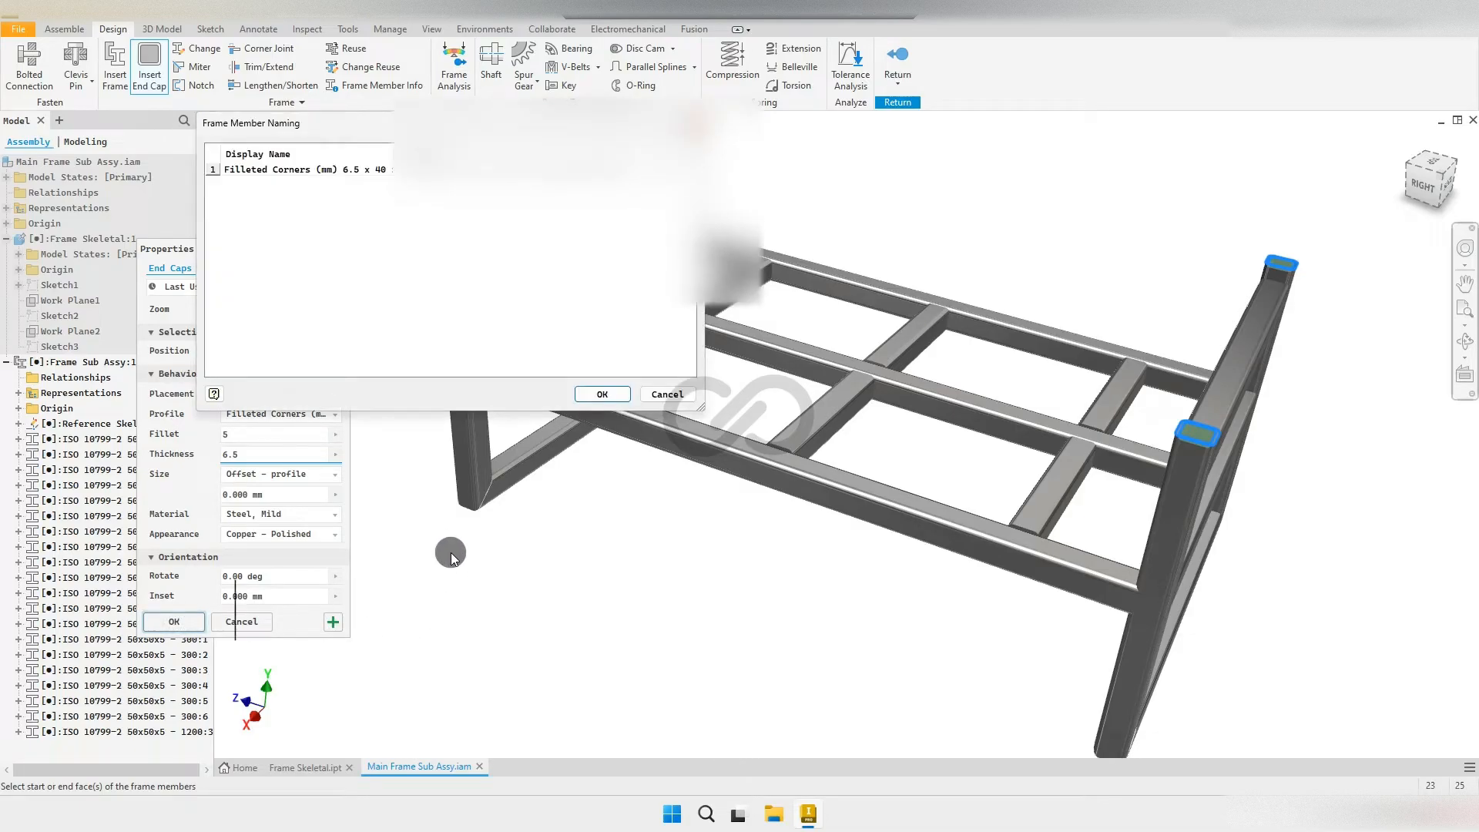
pyautogui.click(599, 391)
# Step: Leave the frame subassembly and save the capped Main Frame Sub Assy.iam with its changed dependents
pyautogui.scroll(6, 1105, 499)
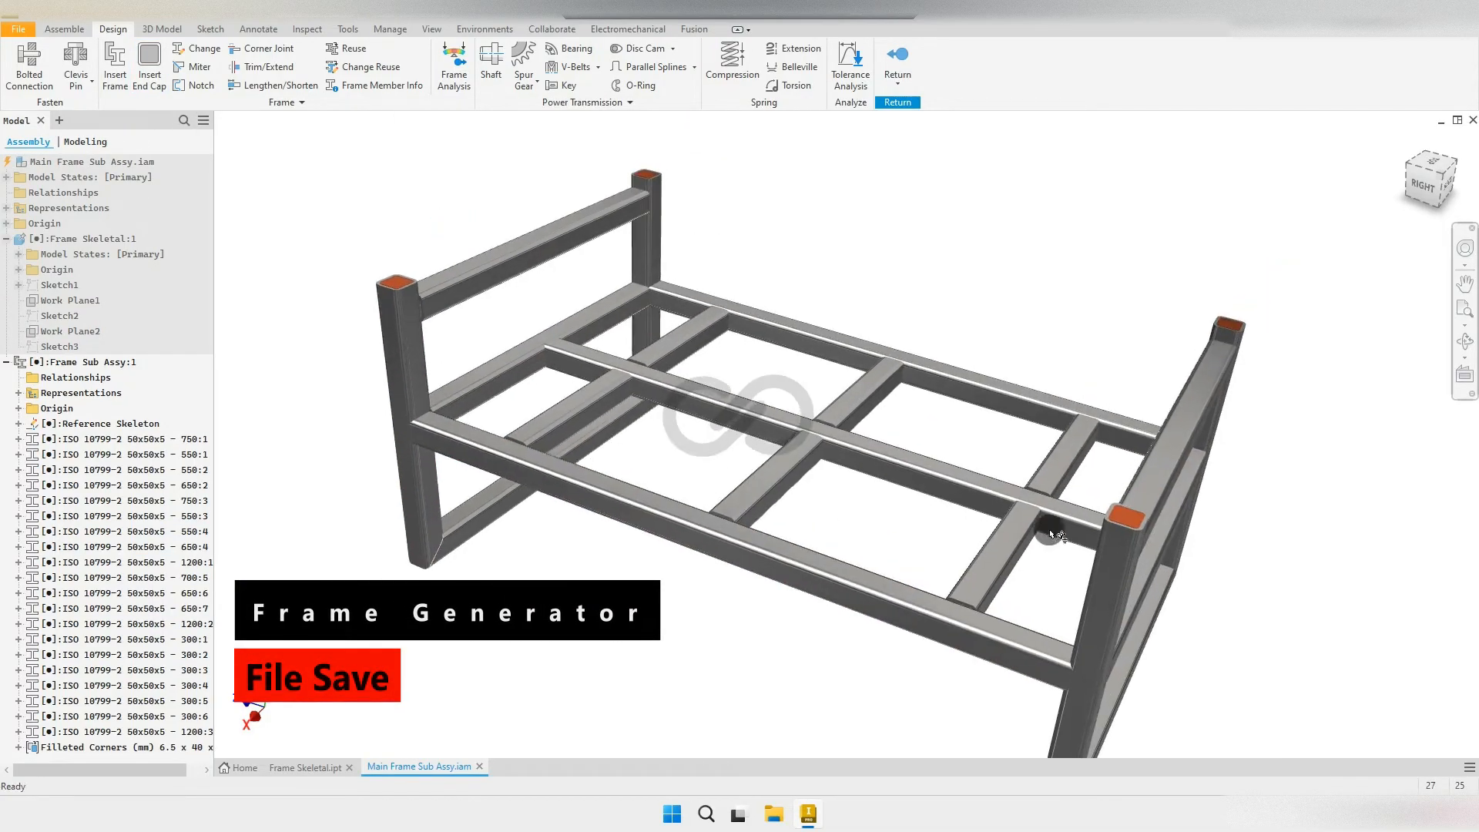
pyautogui.scroll(-7, 1092, 473)
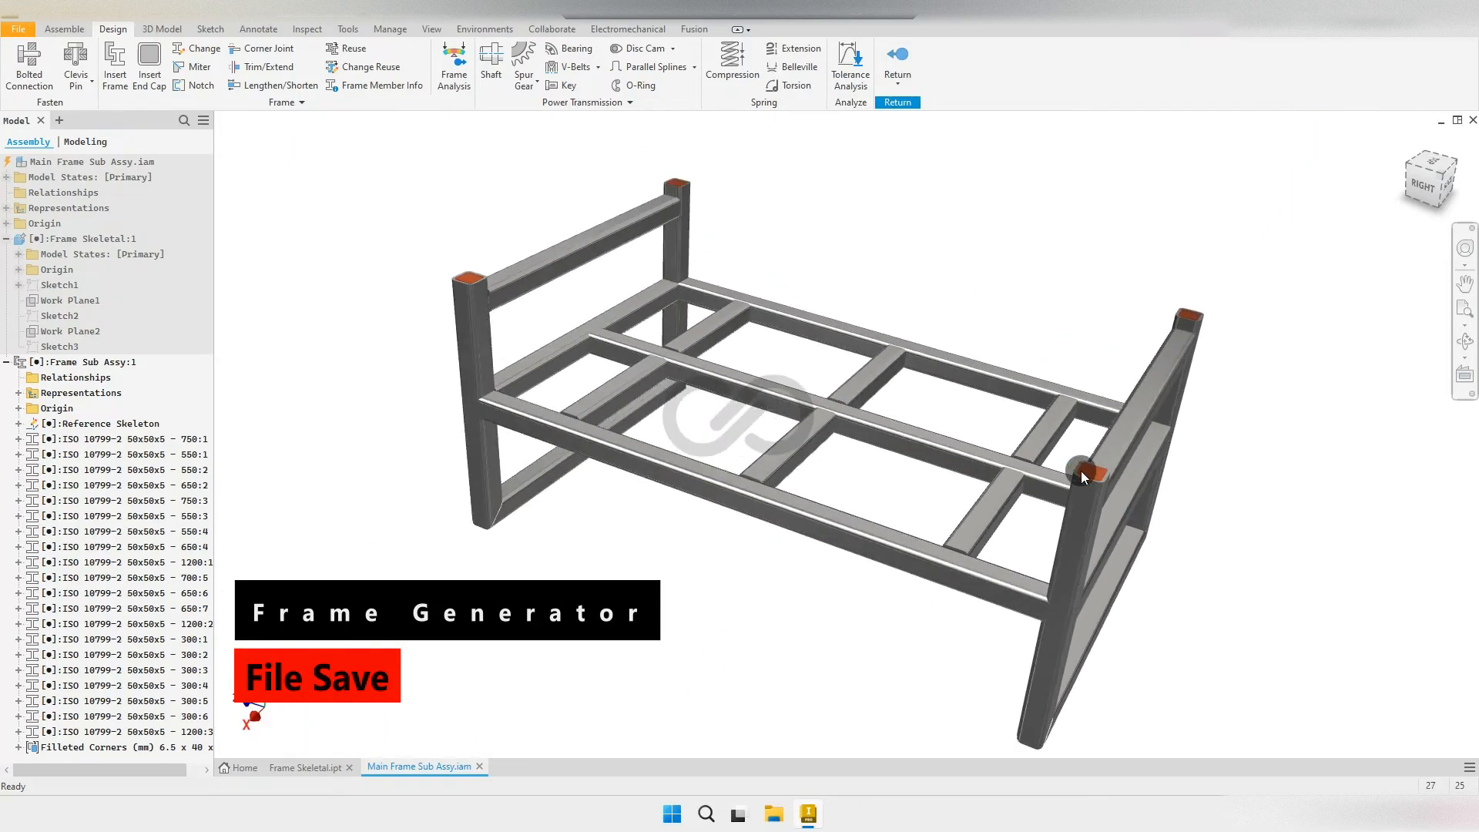
pyautogui.scroll(-2, 770, 439)
pyautogui.scroll(2, 769, 439)
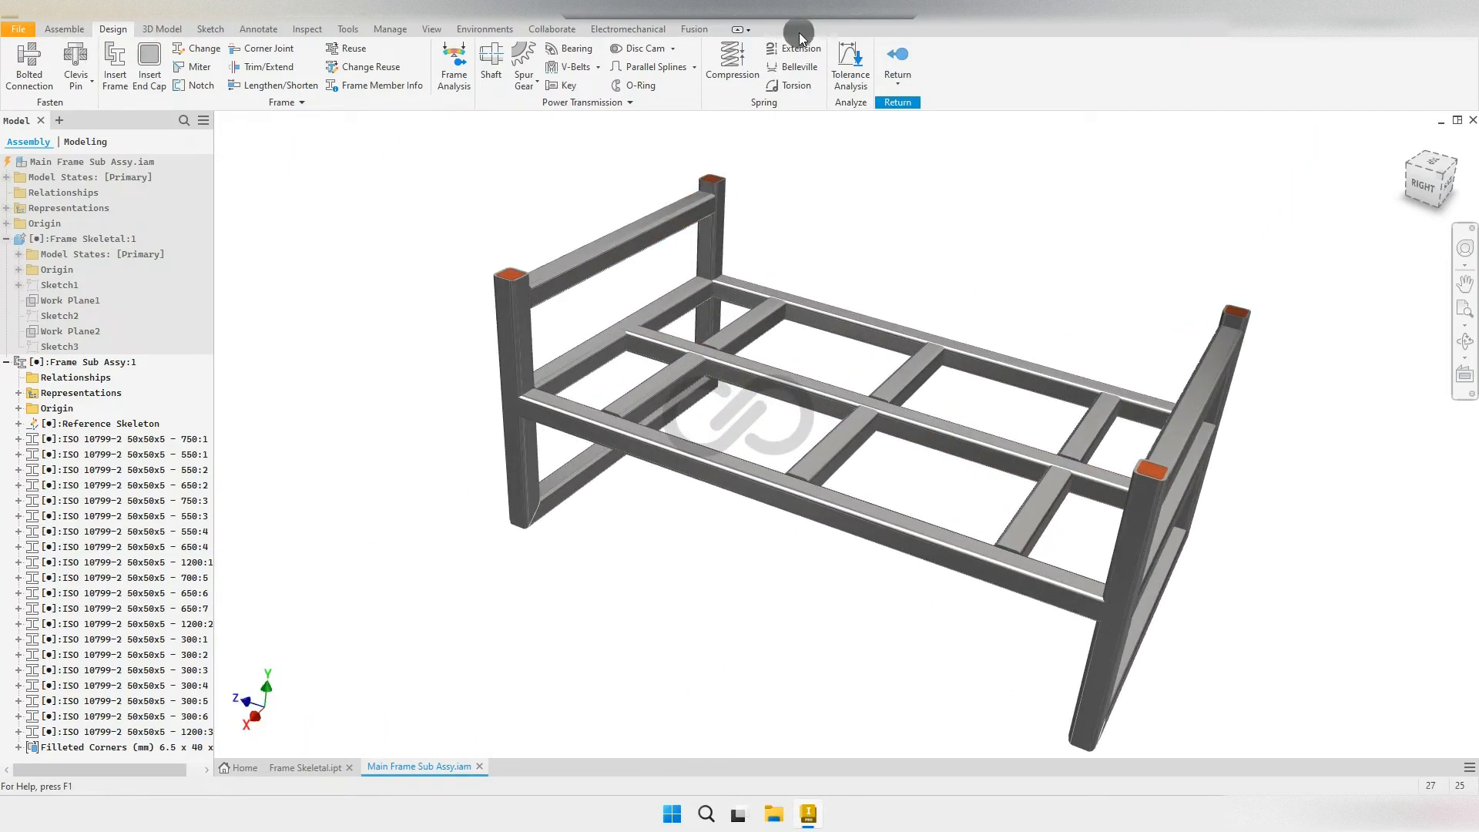
pyautogui.click(891, 54)
pyautogui.scroll(-2, 696, 290)
pyautogui.scroll(2, 733, 322)
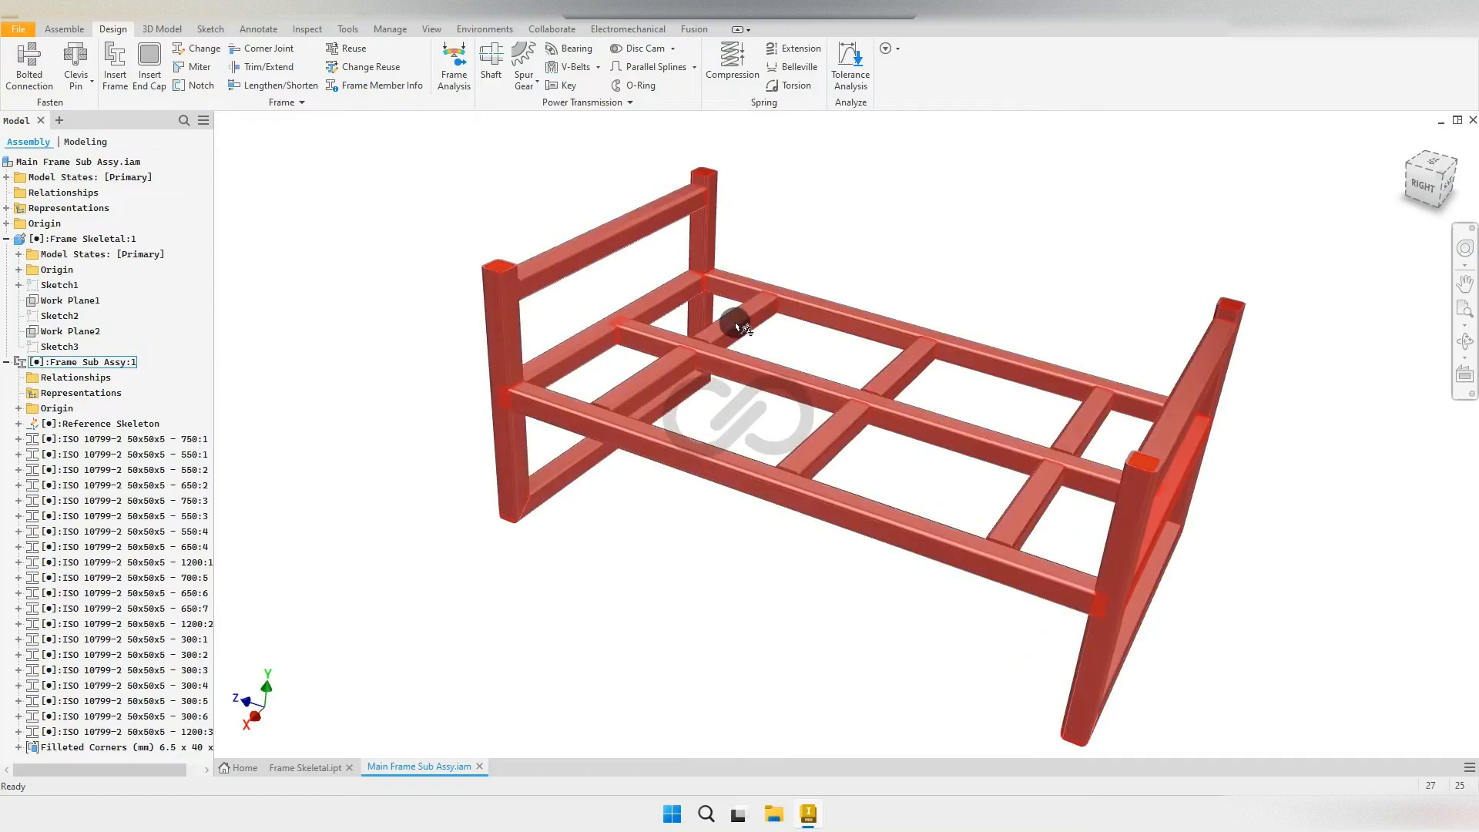
pyautogui.moveTo(733, 324); pyautogui.dragTo(657, 331, button='middle')
pyautogui.hotkey('ctrl', 's')
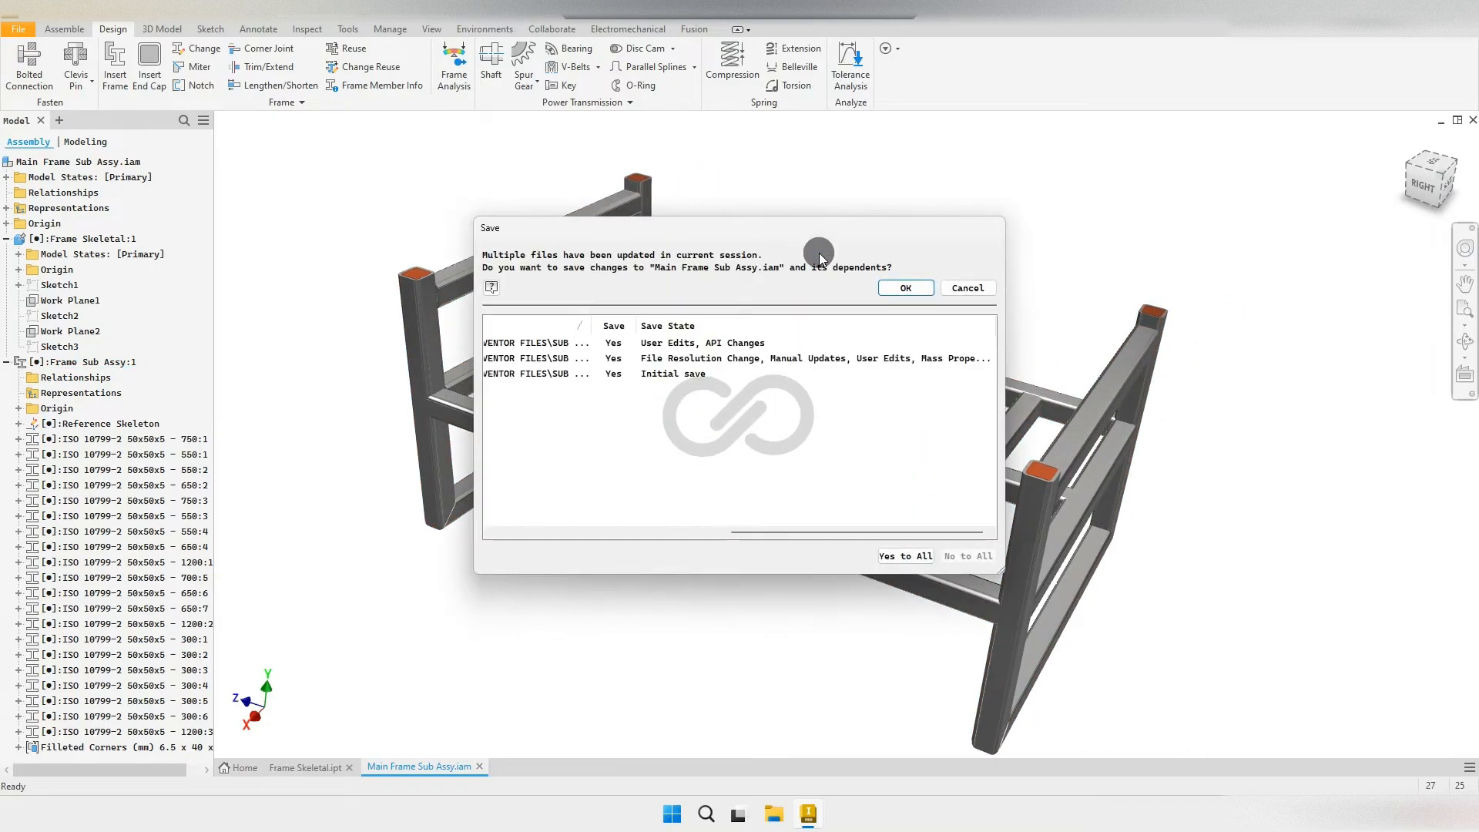
pyautogui.click(894, 283)
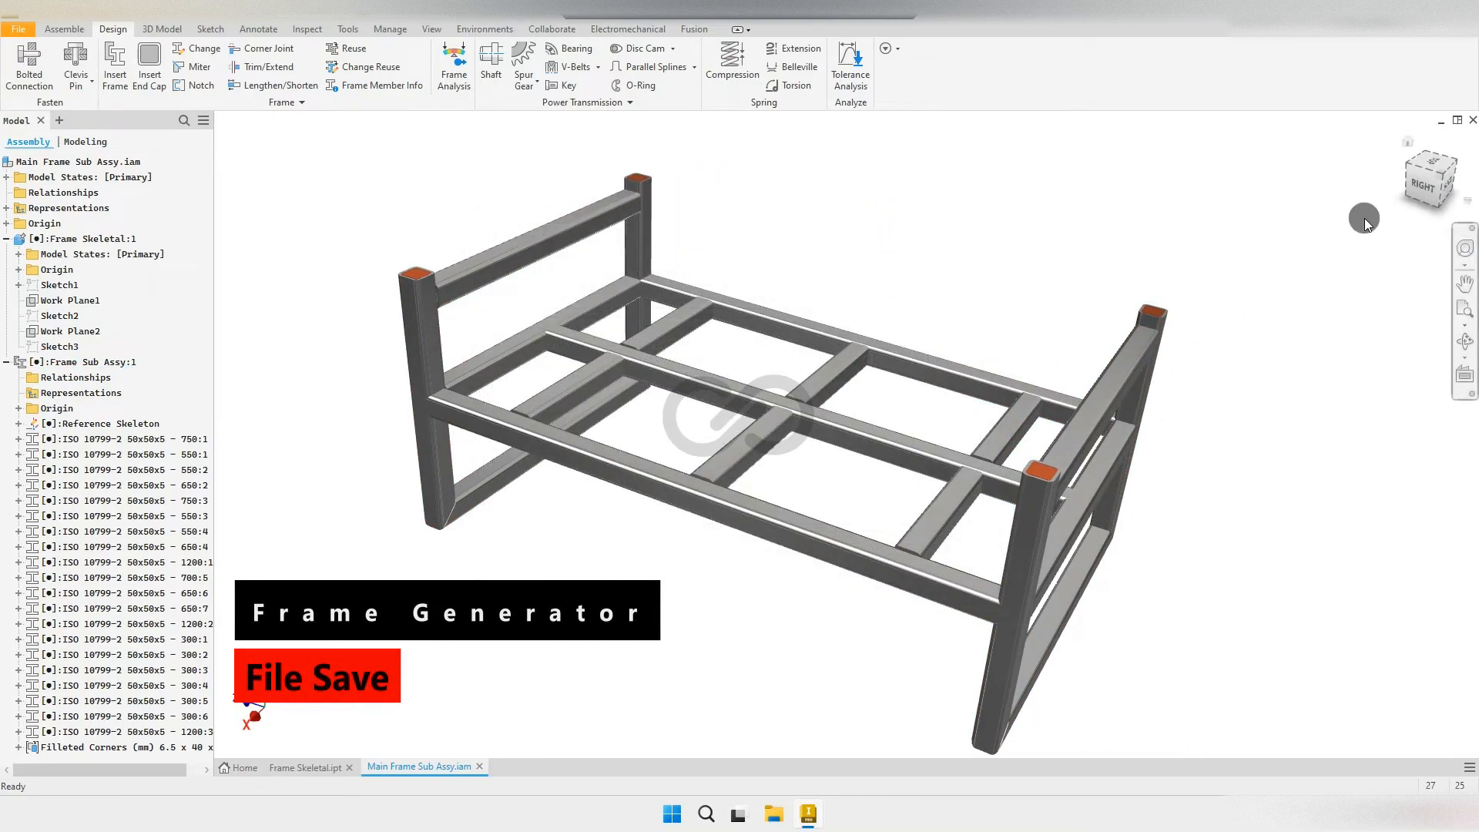
# Step: View the completed frame isometrically from the corner between its front, right and top sides
pyautogui.click(1447, 191)
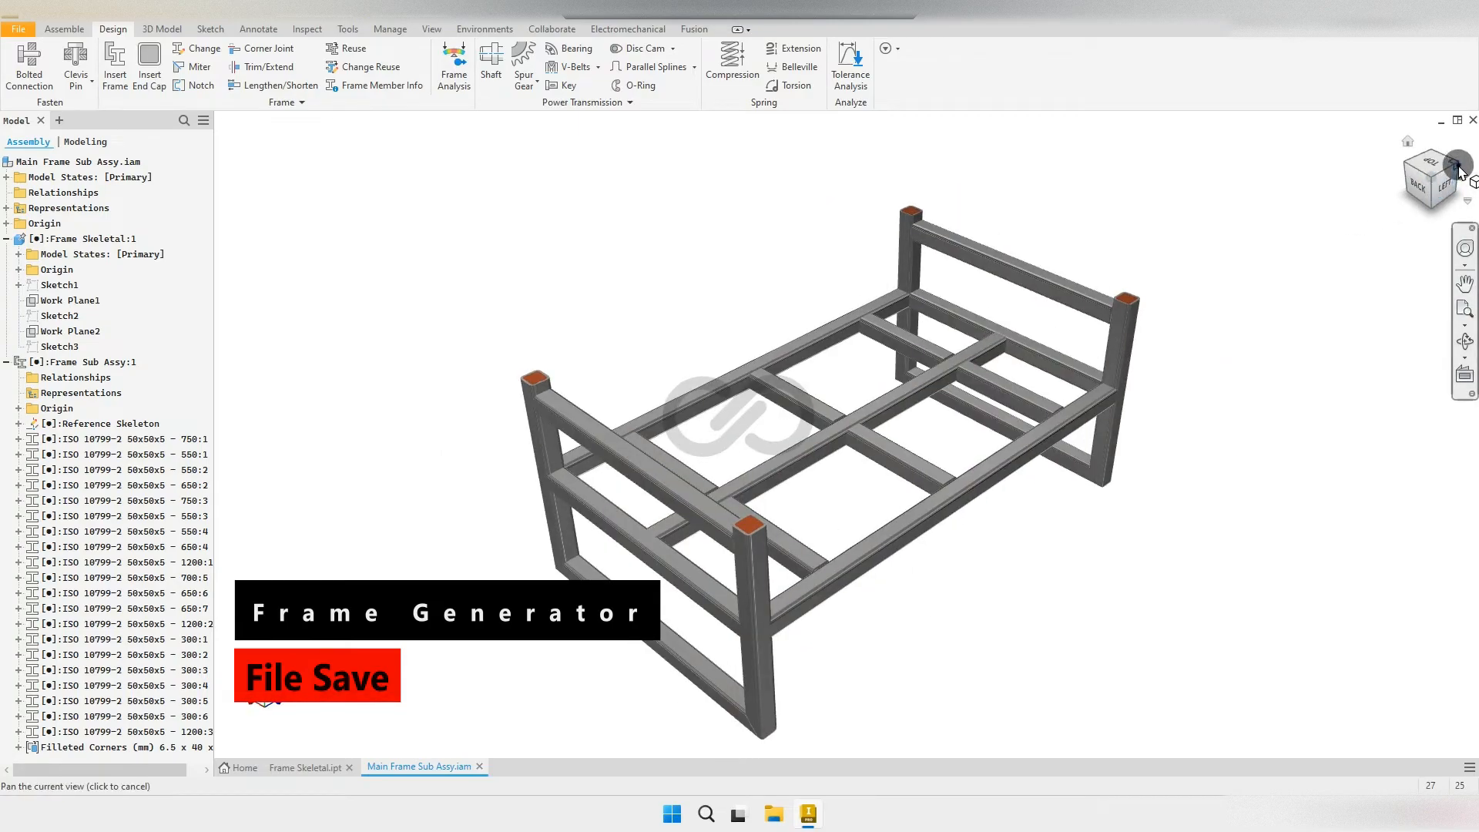
pyautogui.click(1458, 166)
pyautogui.click(1456, 164)
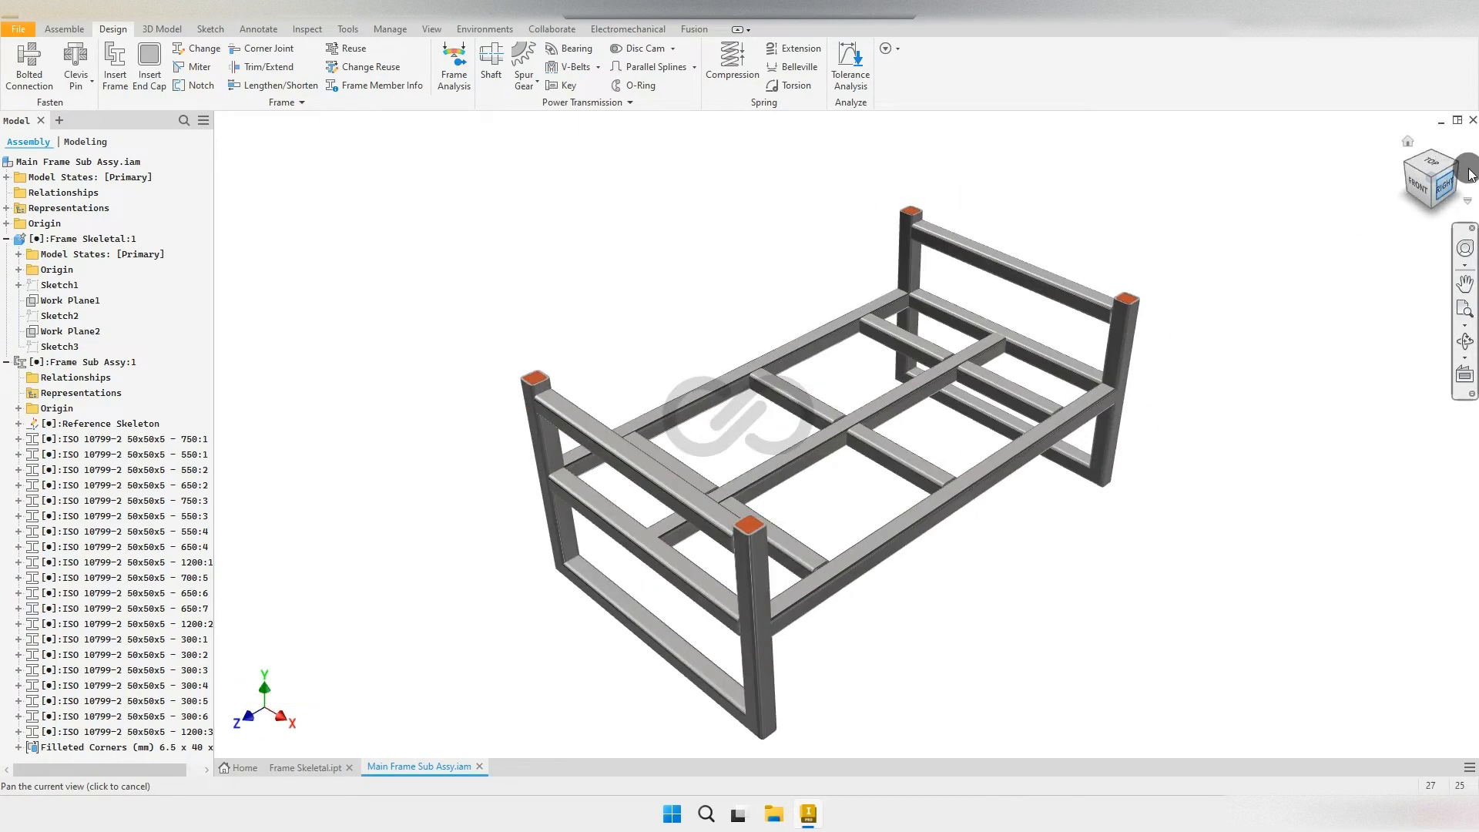
pyautogui.click(1462, 165)
pyautogui.scroll(2, 839, 337)
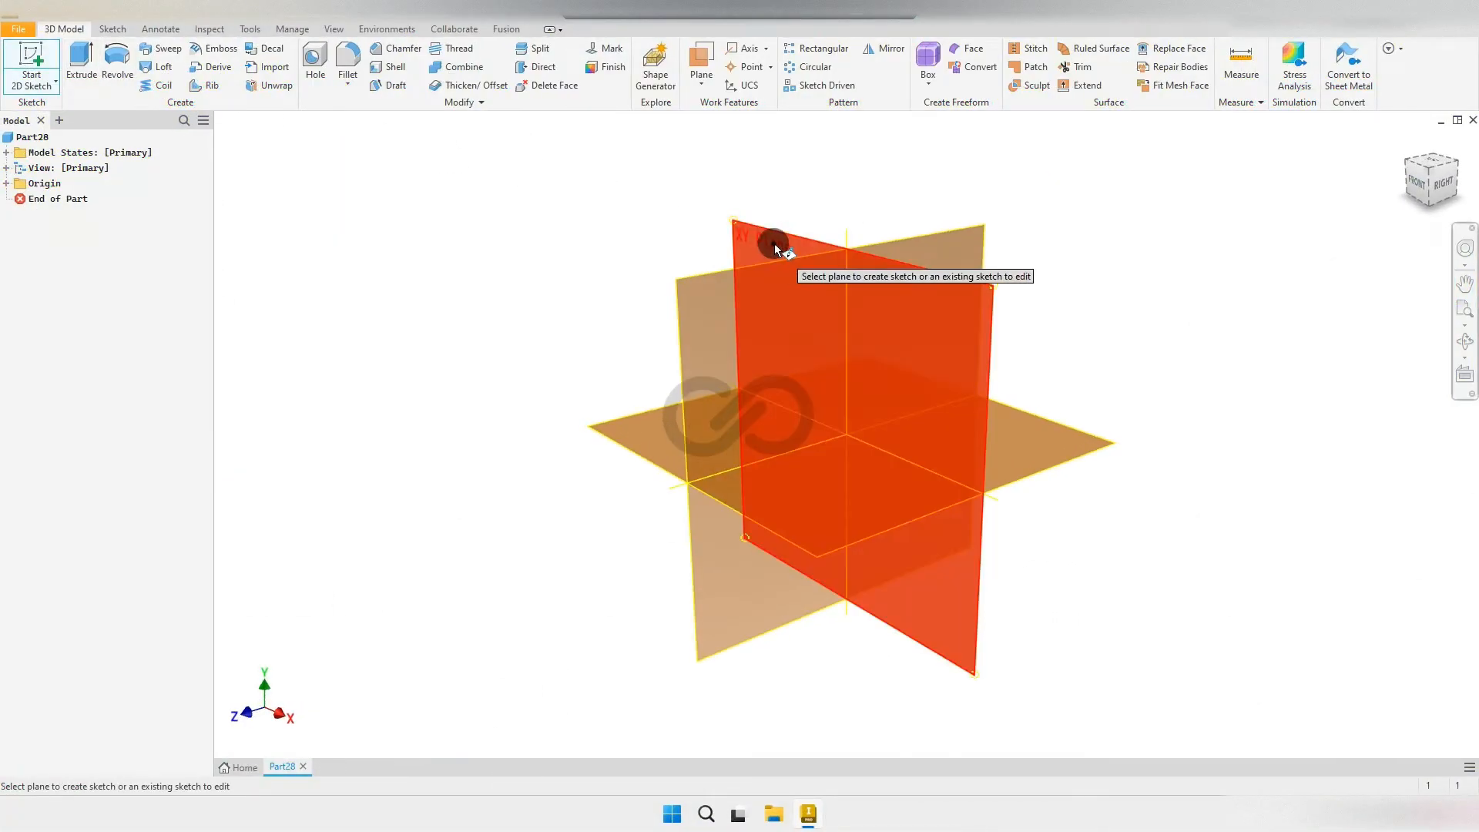
# Step: Start a sketch on the XY plane and draw a vertical 85 mm line up from the origin
pyautogui.click(770, 242)
pyautogui.click(80, 60)
pyautogui.click(846, 435)
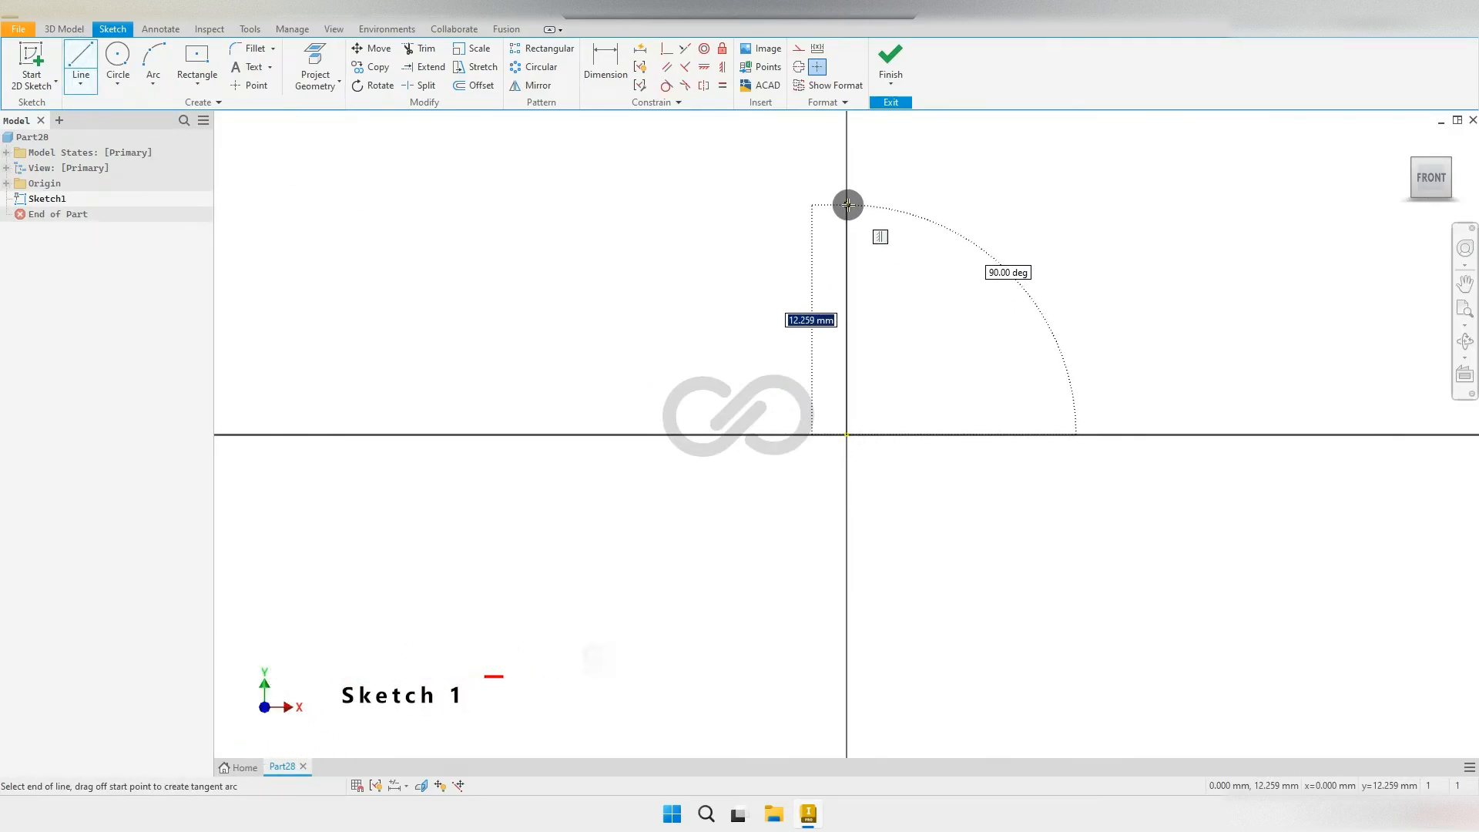
pyautogui.write('85')
pyautogui.press('Return')
# Step: Add a slanted line up and outward from the vertical line's upper end, and dimension its end 280 mm above the origin
pyautogui.scroll(-10, 846, 204)
pyautogui.moveTo(879, 149); pyautogui.dragTo(718, 422, button='middle')
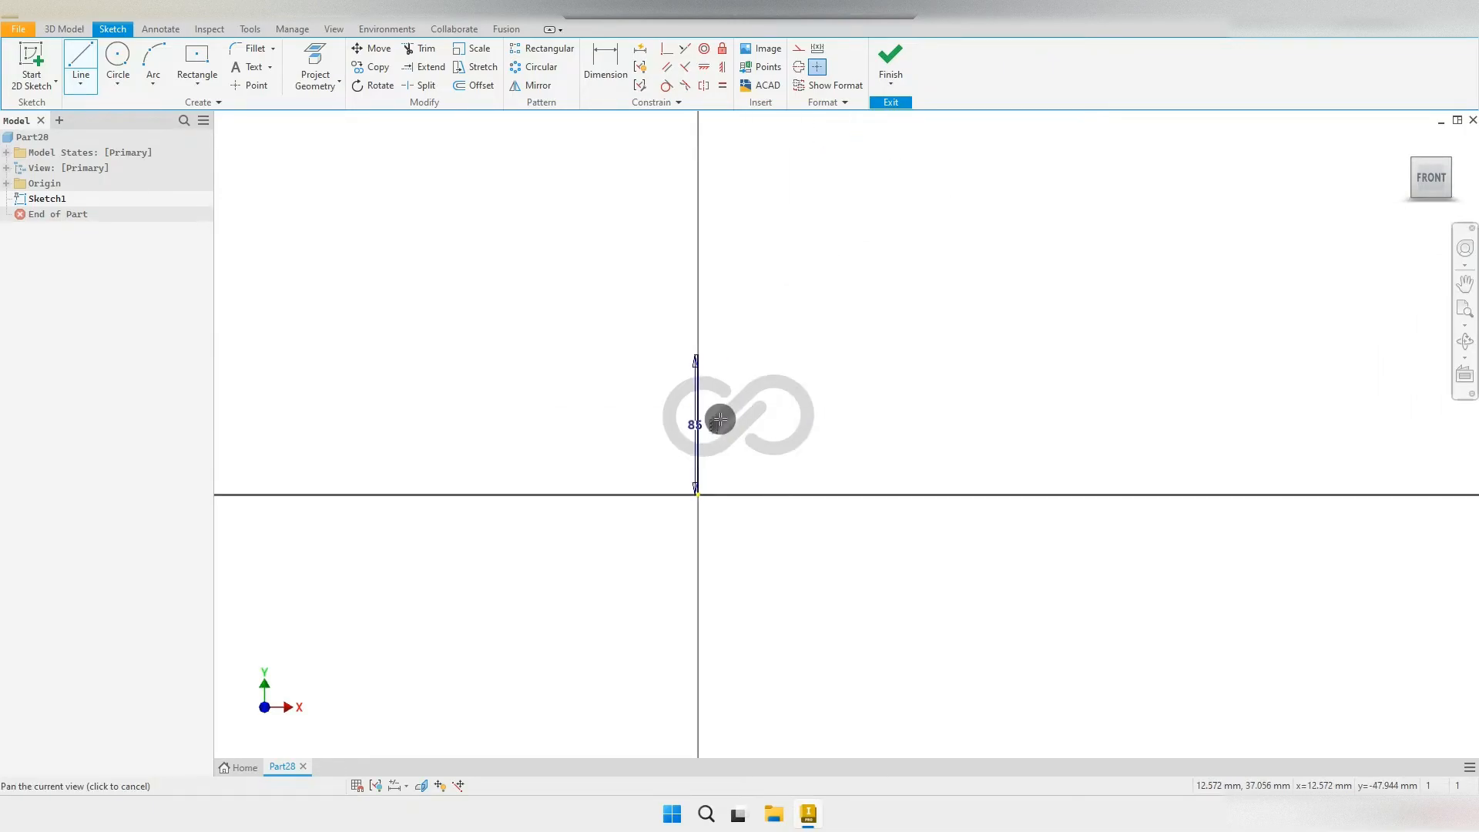
pyautogui.click(794, 237)
pyautogui.rightClick(794, 237)
pyautogui.click(843, 236)
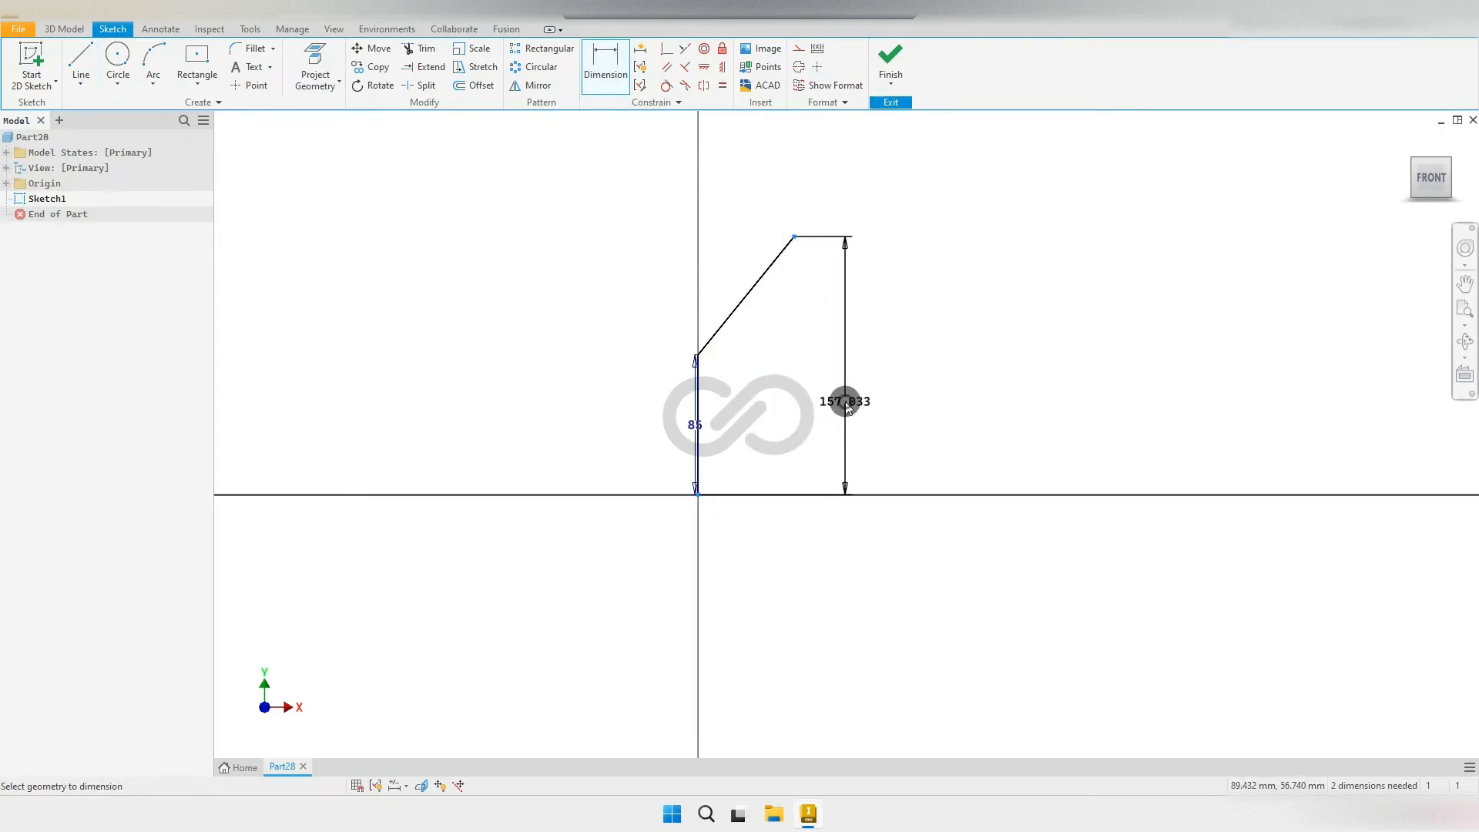
pyautogui.click(846, 403)
pyautogui.write('2')
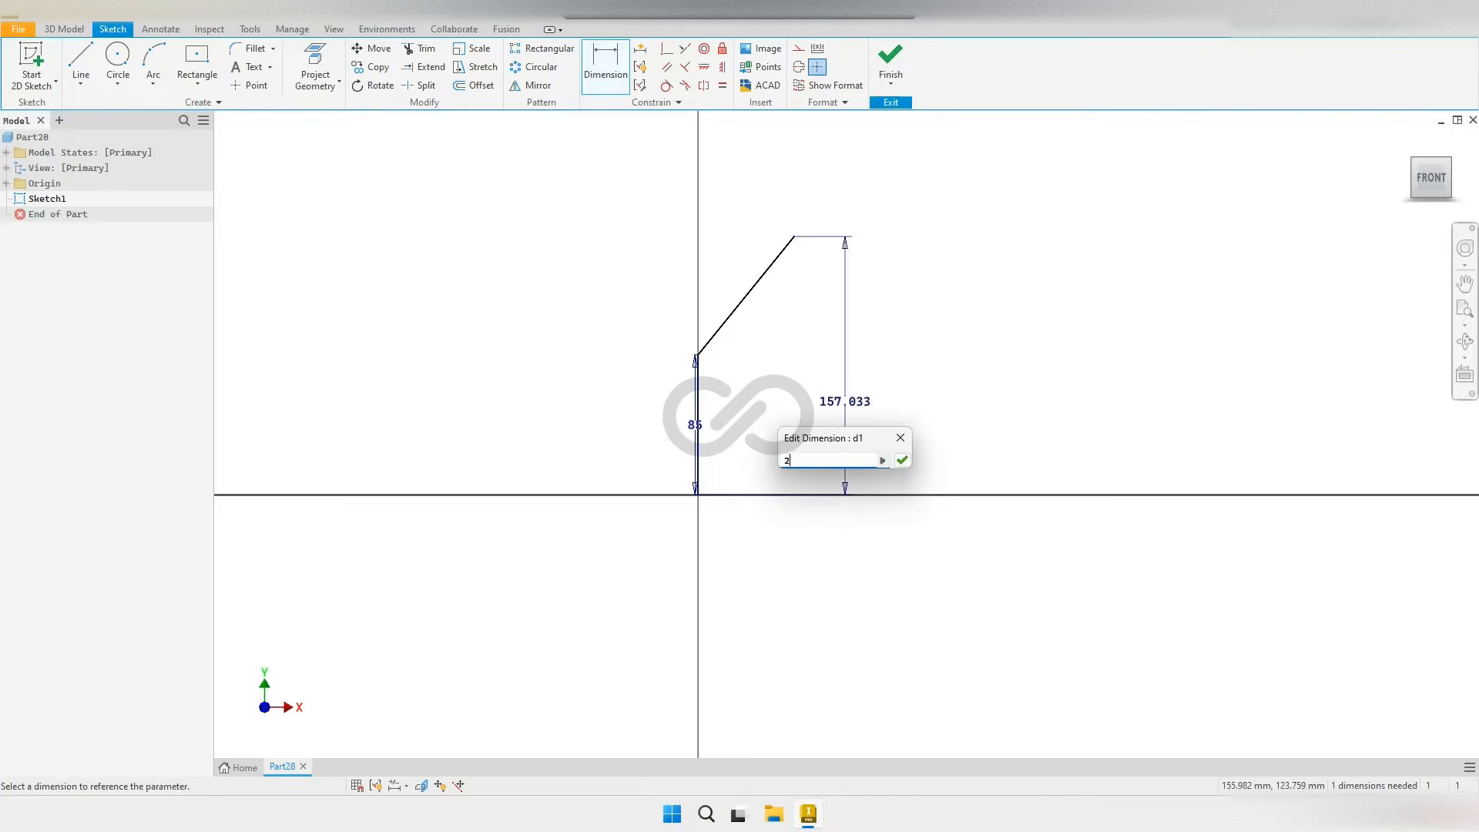
pyautogui.write('80')
pyautogui.press('Return')
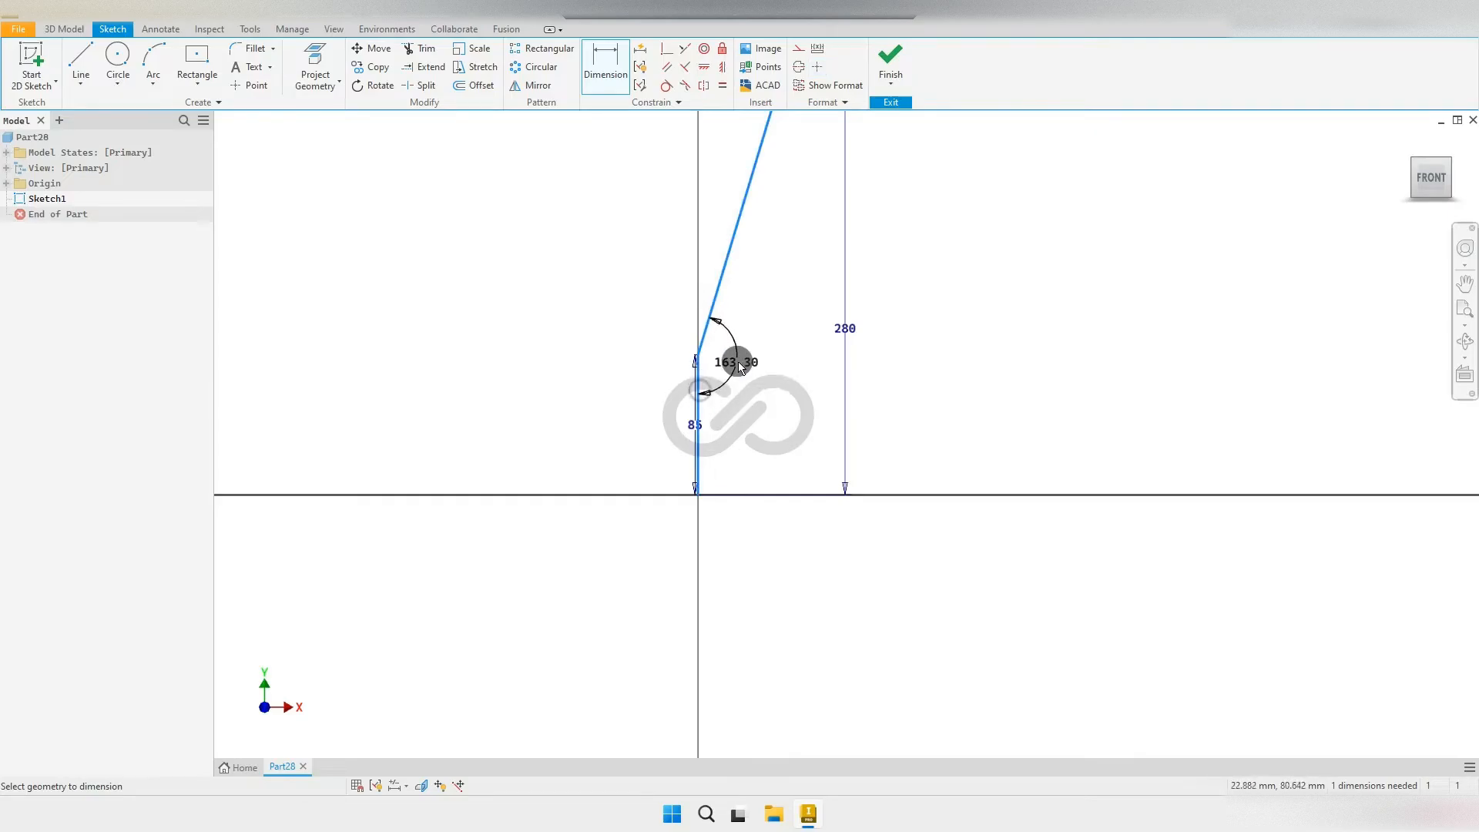
# Step: Dimension the angle between the vertical and slanted lines as 157 degrees
pyautogui.click(742, 360)
pyautogui.write('1')
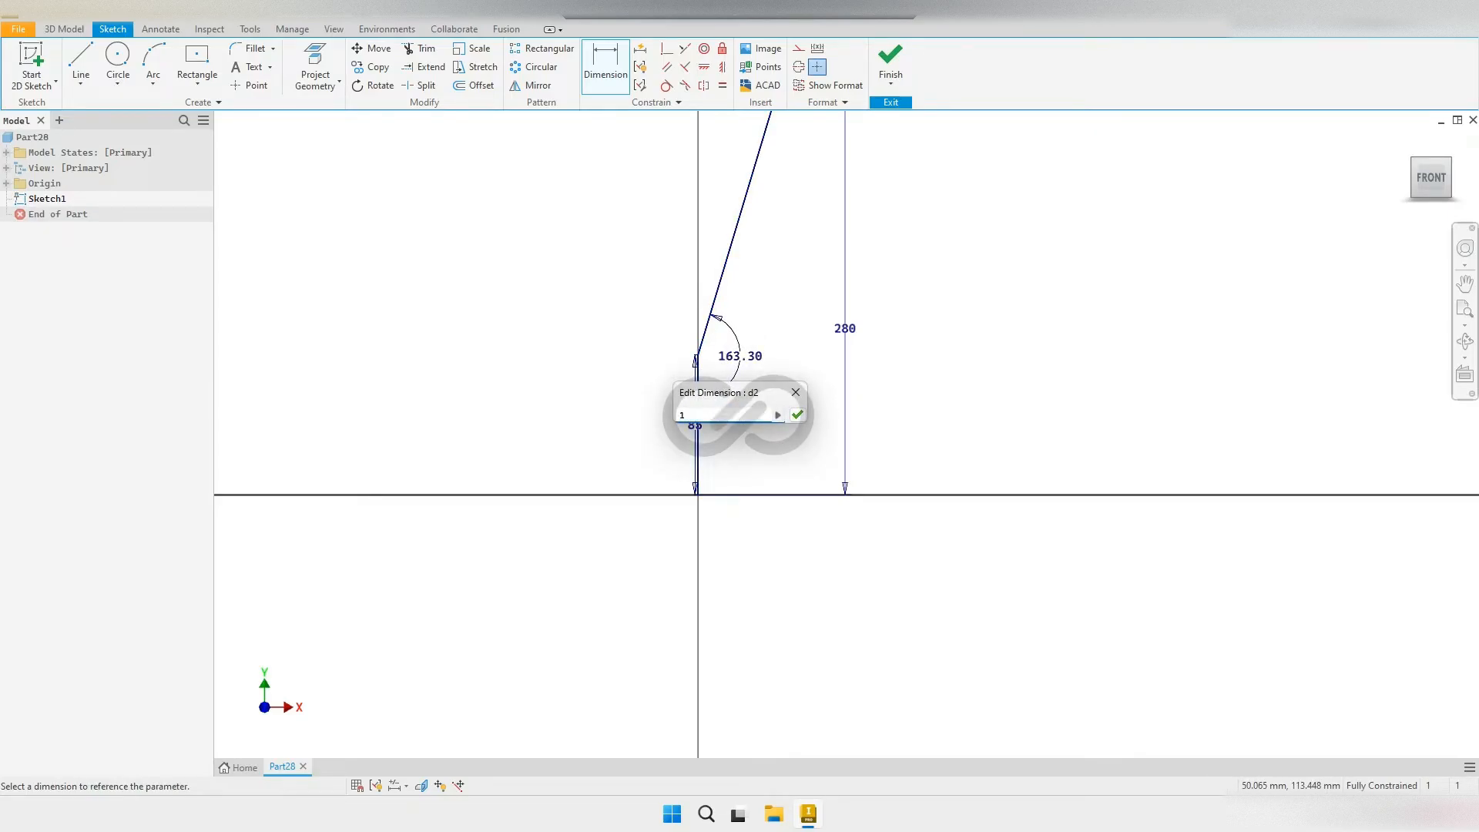
pyautogui.write('57')
pyautogui.press('Return')
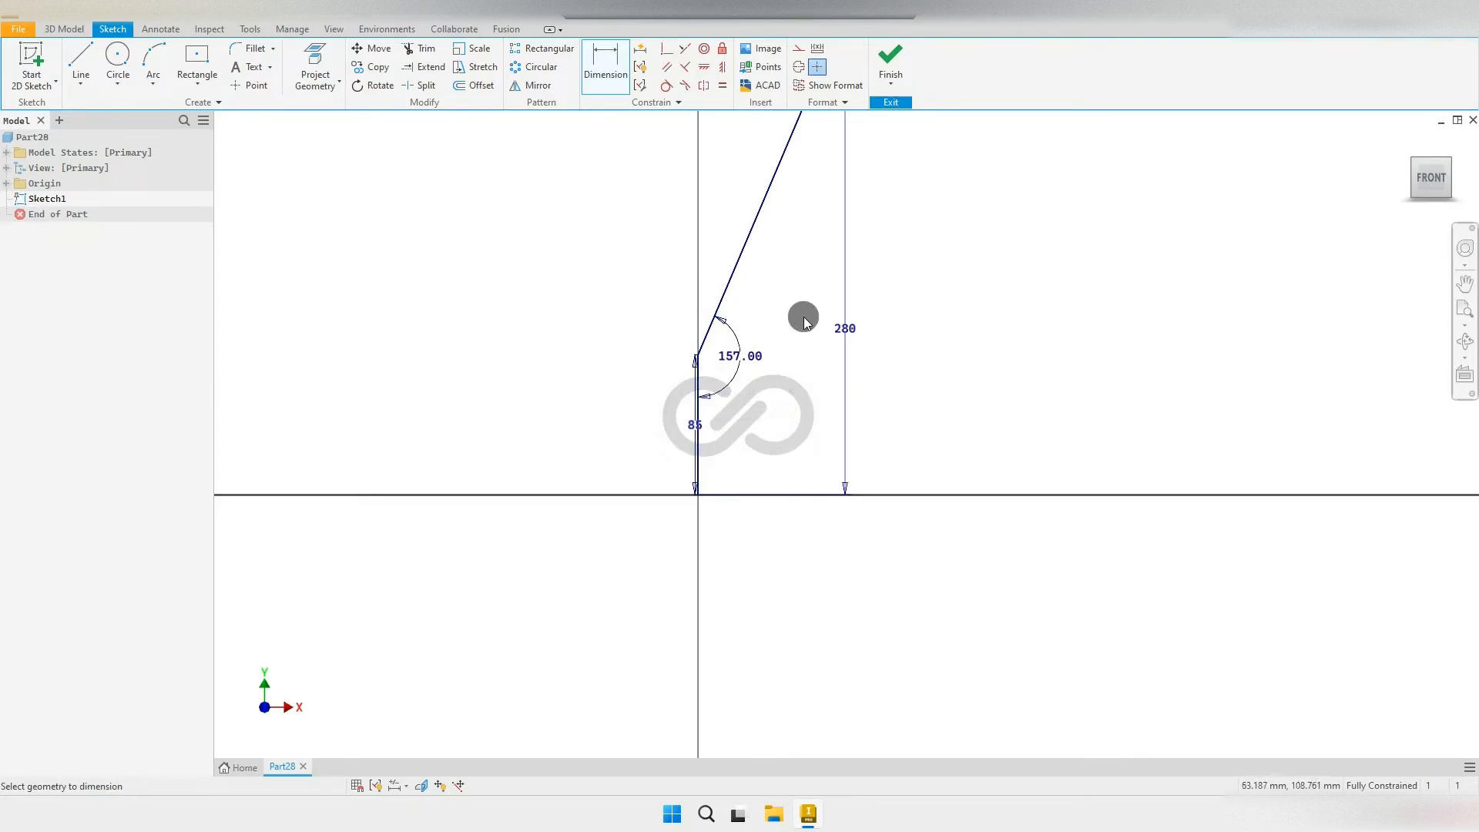
pyautogui.rightClick(995, 323)
pyautogui.click(1027, 327)
# Step: Move the 85 mm dimension clear of the vertical line, finish the sketch and return to the isometric home view
pyautogui.scroll(-3, 766, 373)
pyautogui.scroll(5, 670, 521)
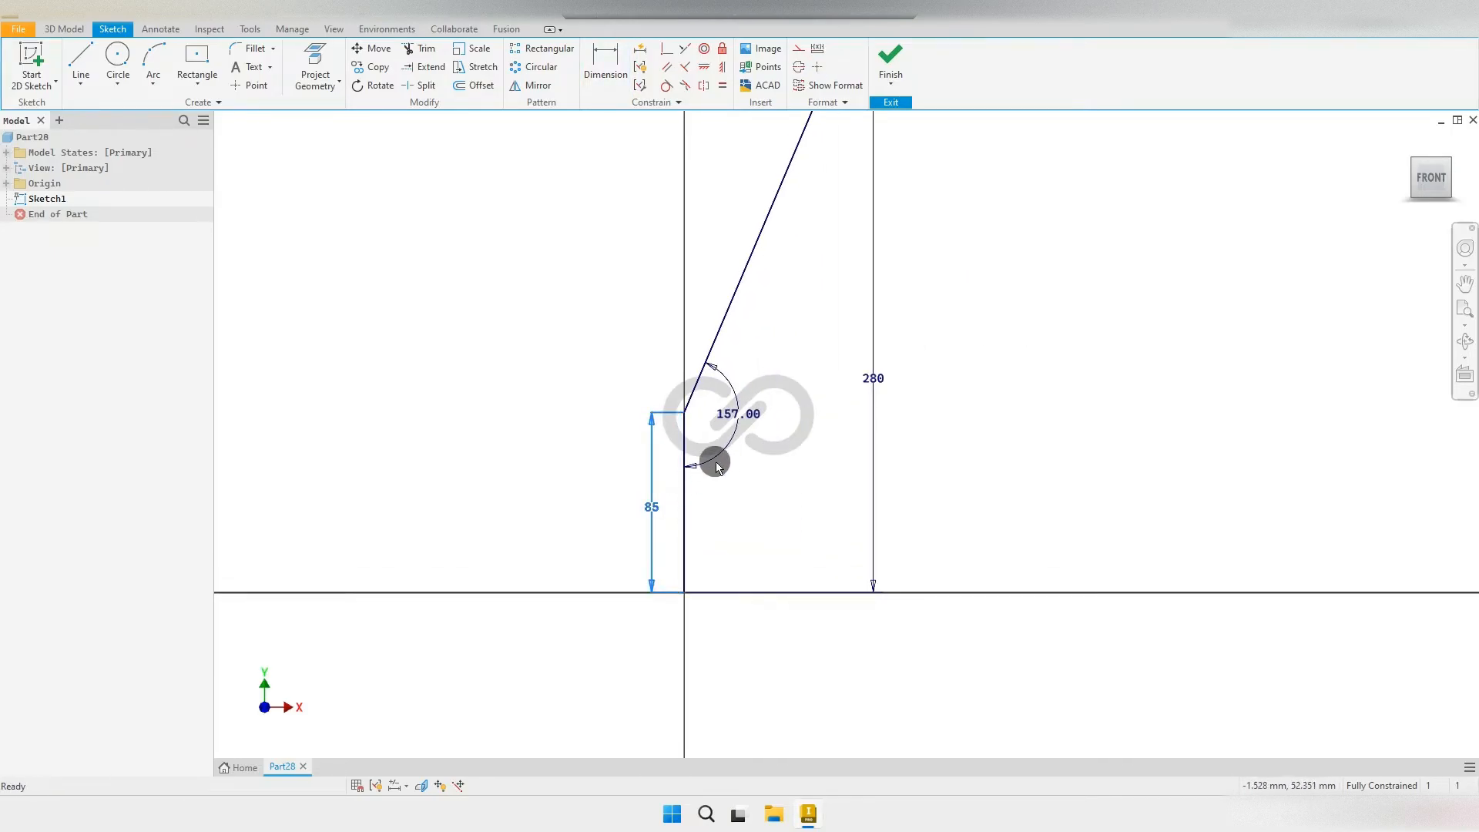
pyautogui.scroll(2, 745, 445)
pyautogui.moveTo(647, 526); pyautogui.dragTo(647, 527)
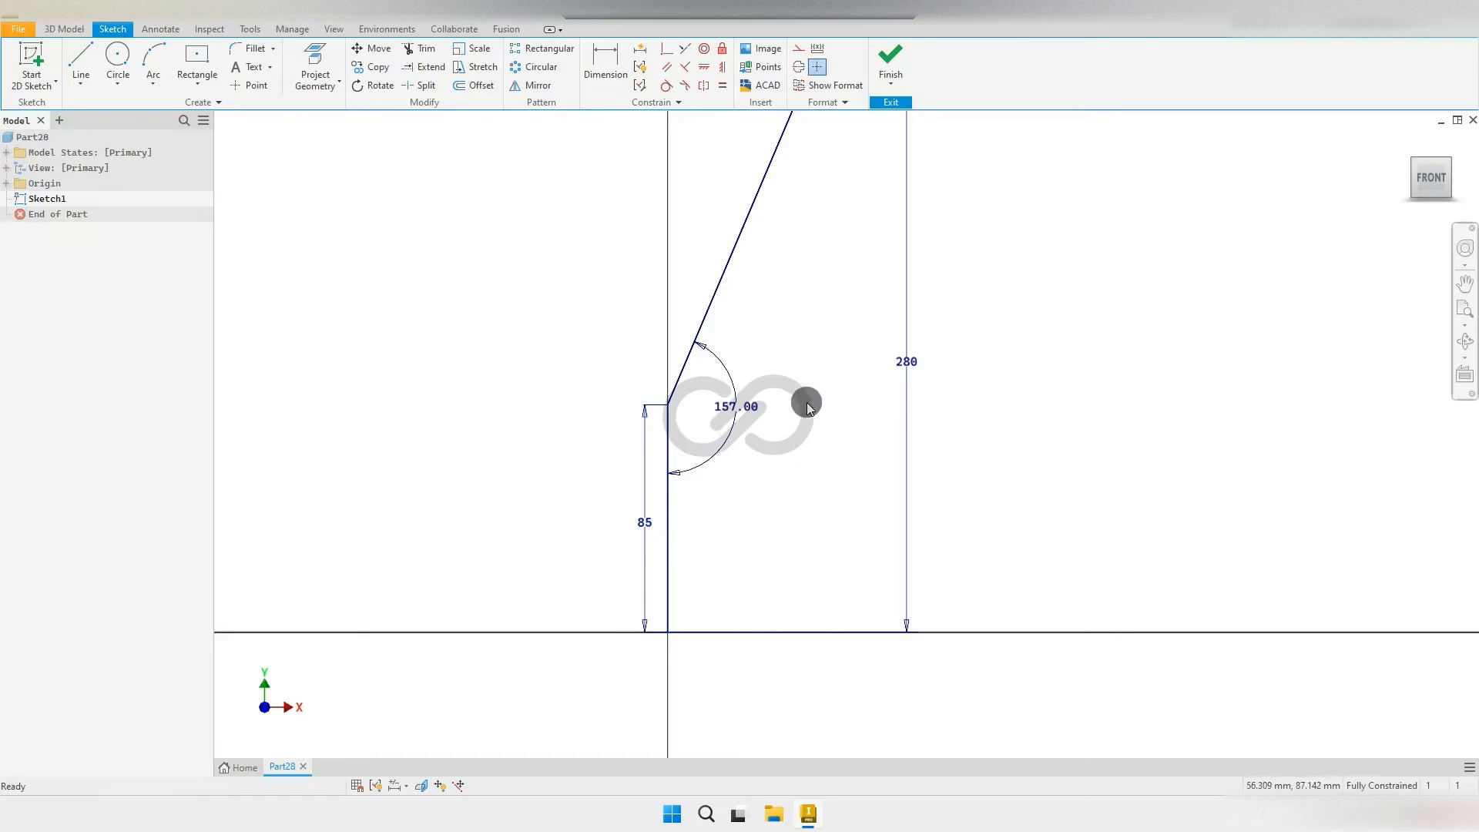
pyautogui.scroll(-5, 885, 370)
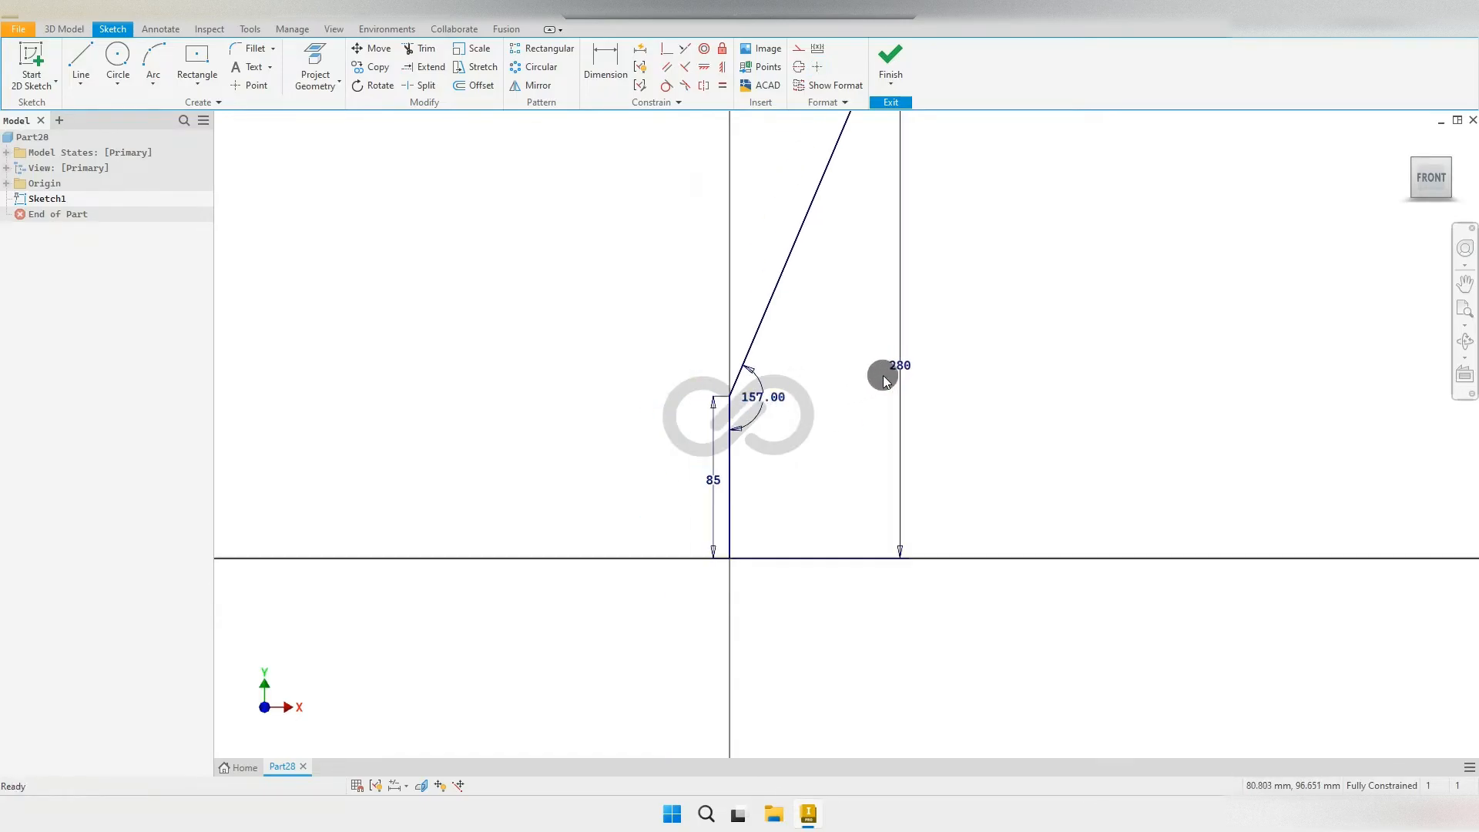
pyautogui.scroll(2, 818, 416)
pyautogui.scroll(1, 818, 416)
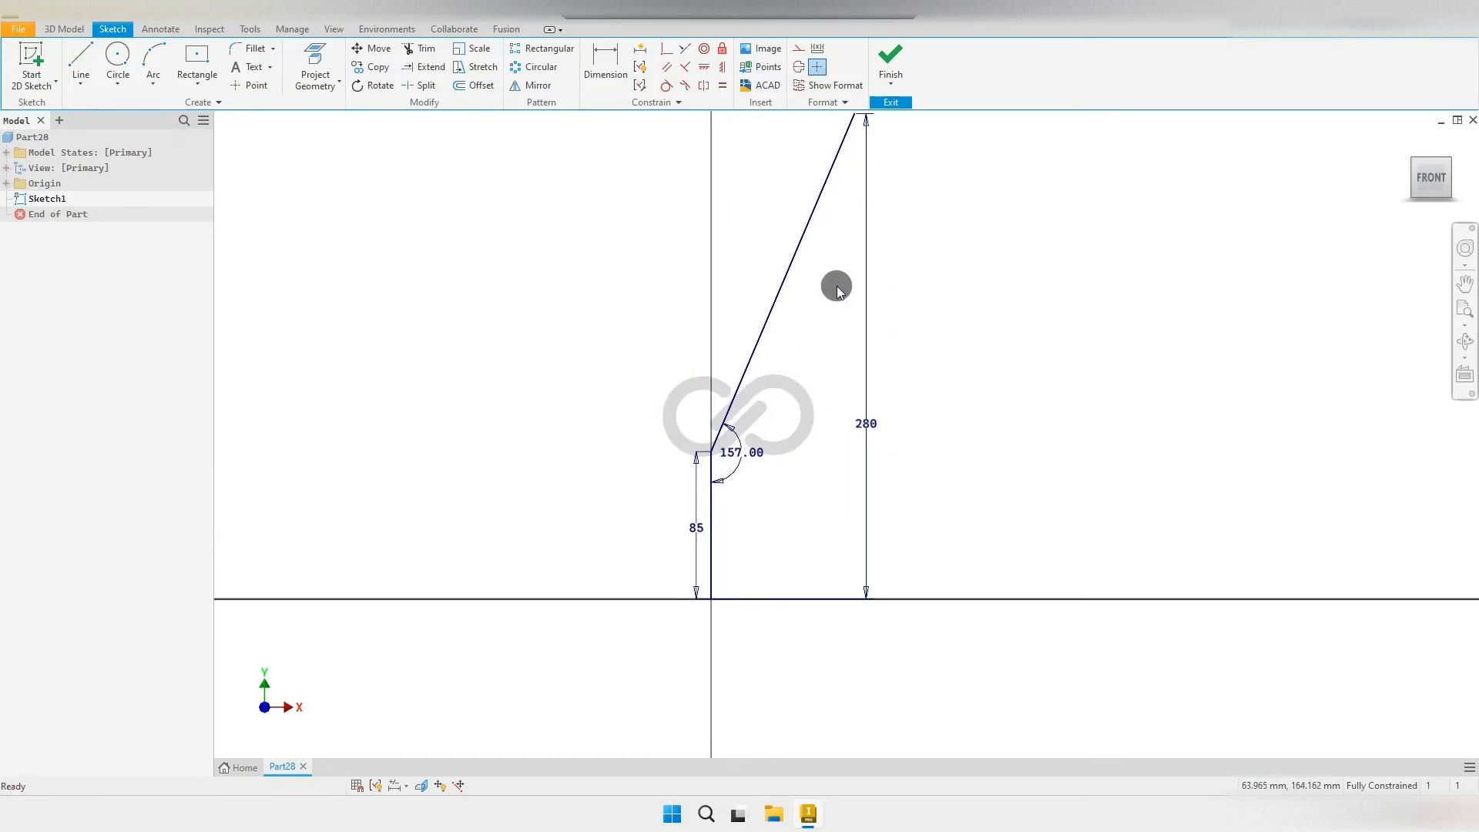
pyautogui.click(887, 60)
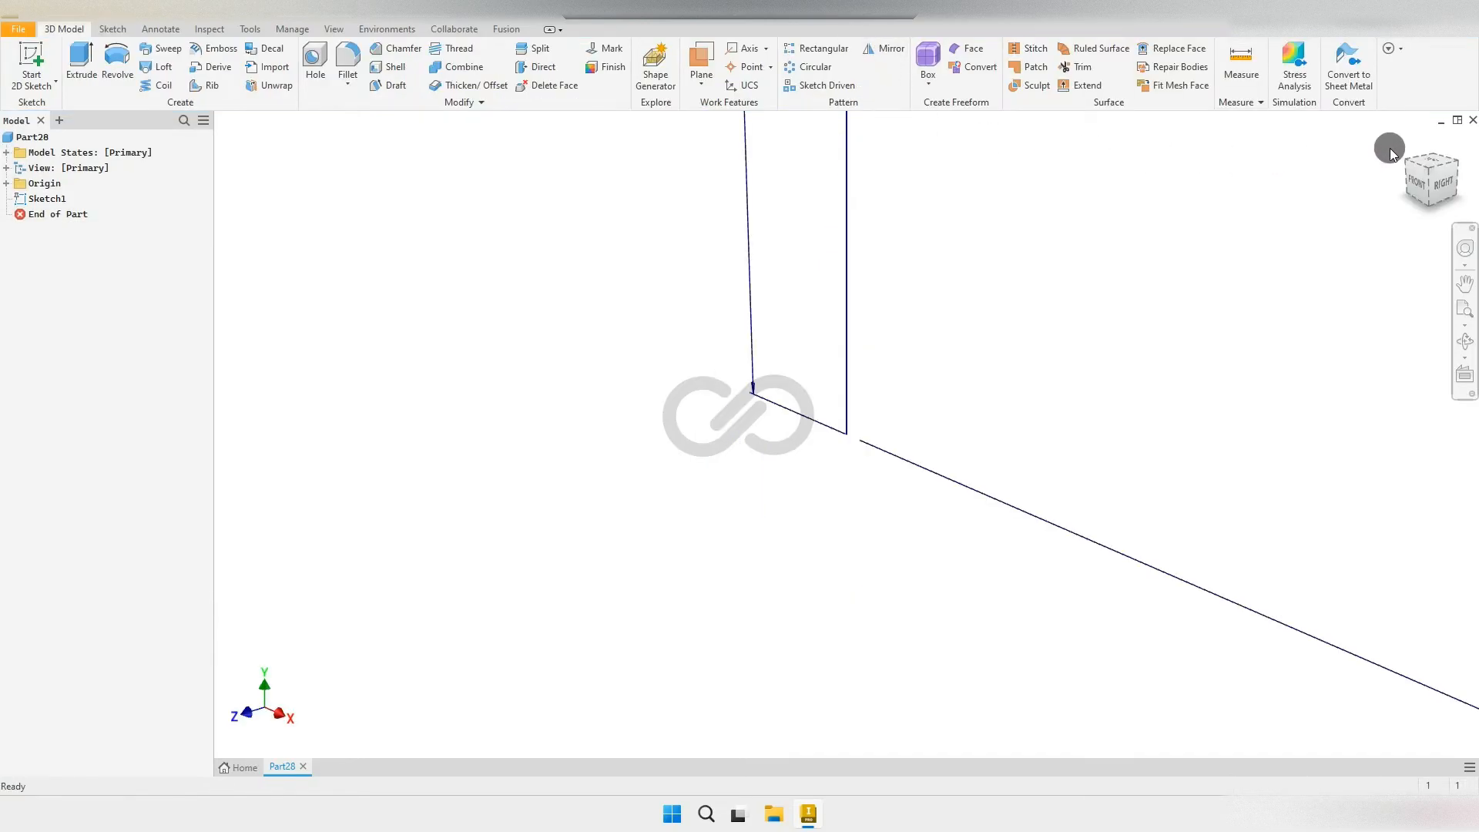
pyautogui.click(1412, 141)
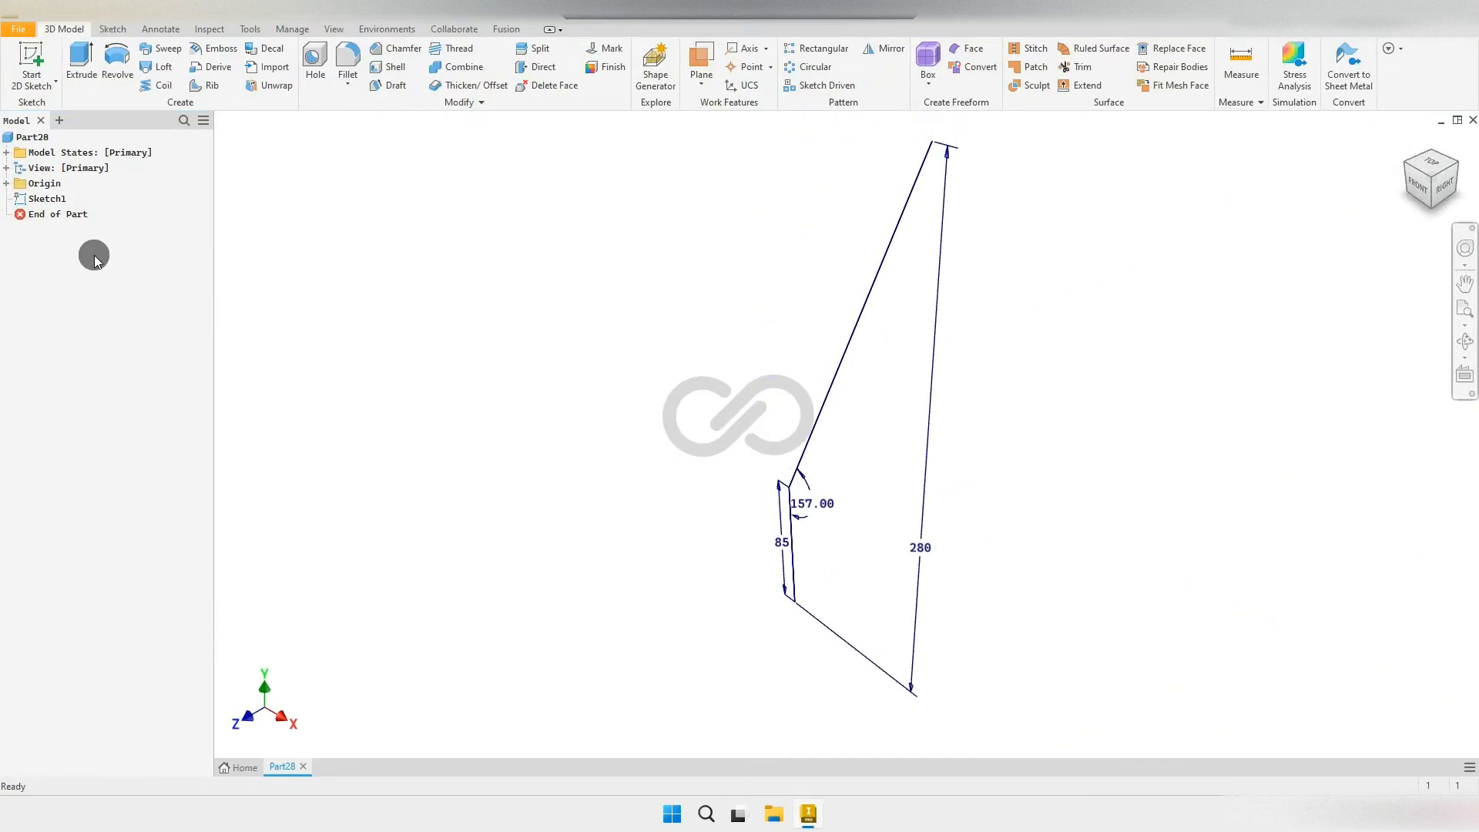
# Step: Create a work plane offset -1150 mm from the XY plane
pyautogui.click(7, 185)
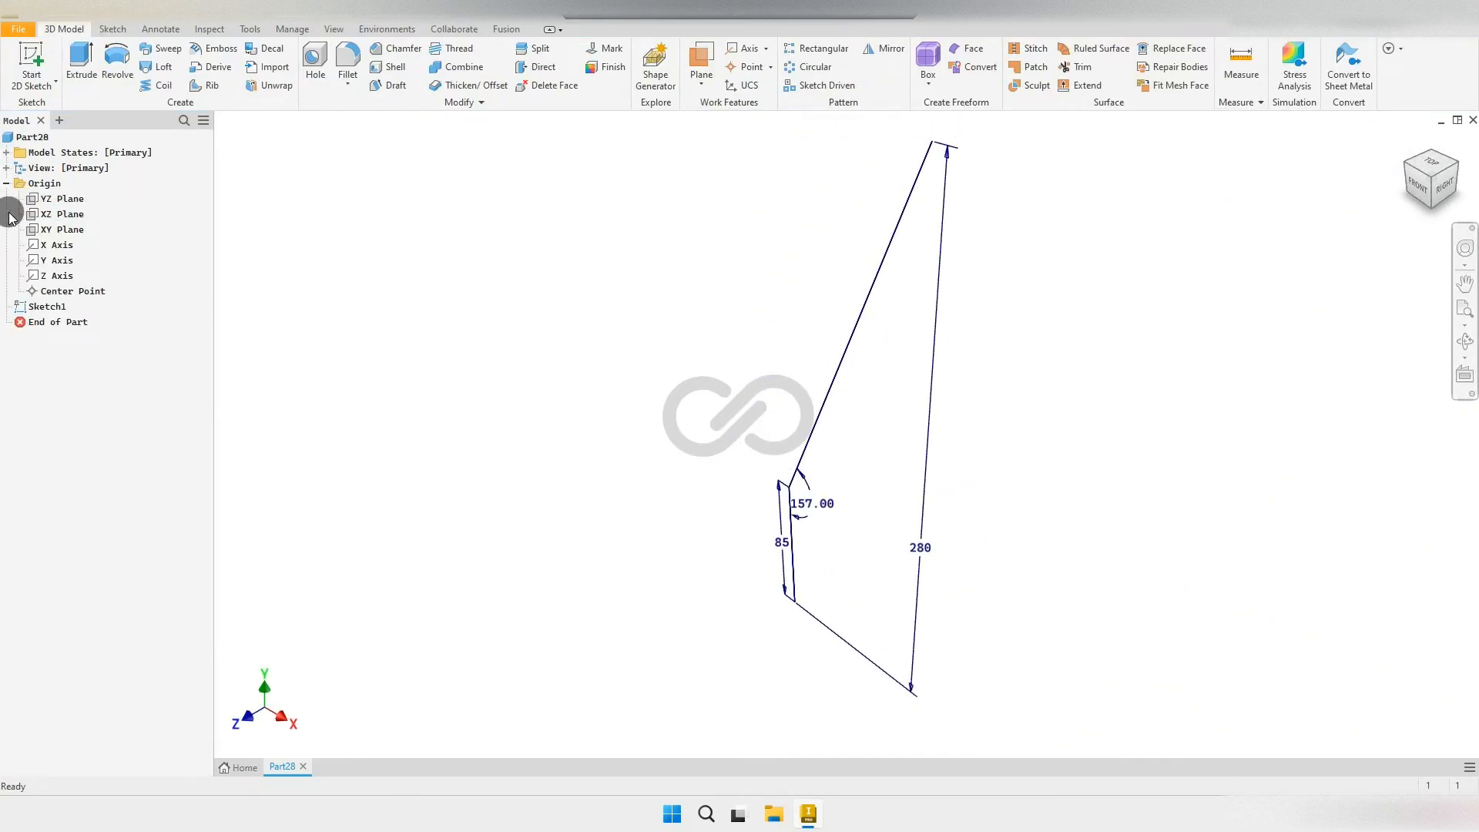
pyautogui.click(61, 230)
pyautogui.scroll(-3, 580, 256)
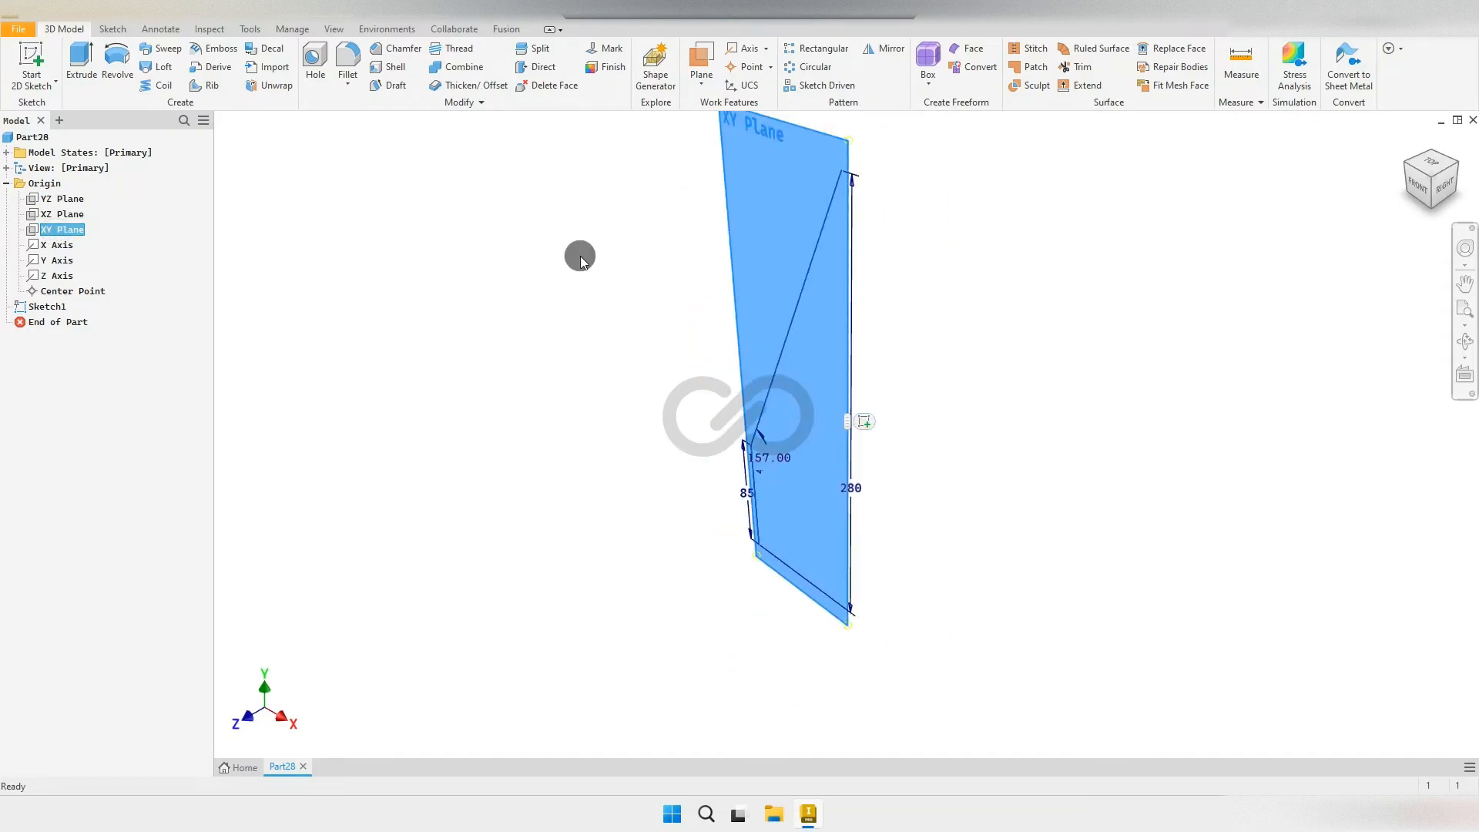
pyautogui.click(713, 71)
pyautogui.moveTo(848, 373); pyautogui.dragTo(973, 323)
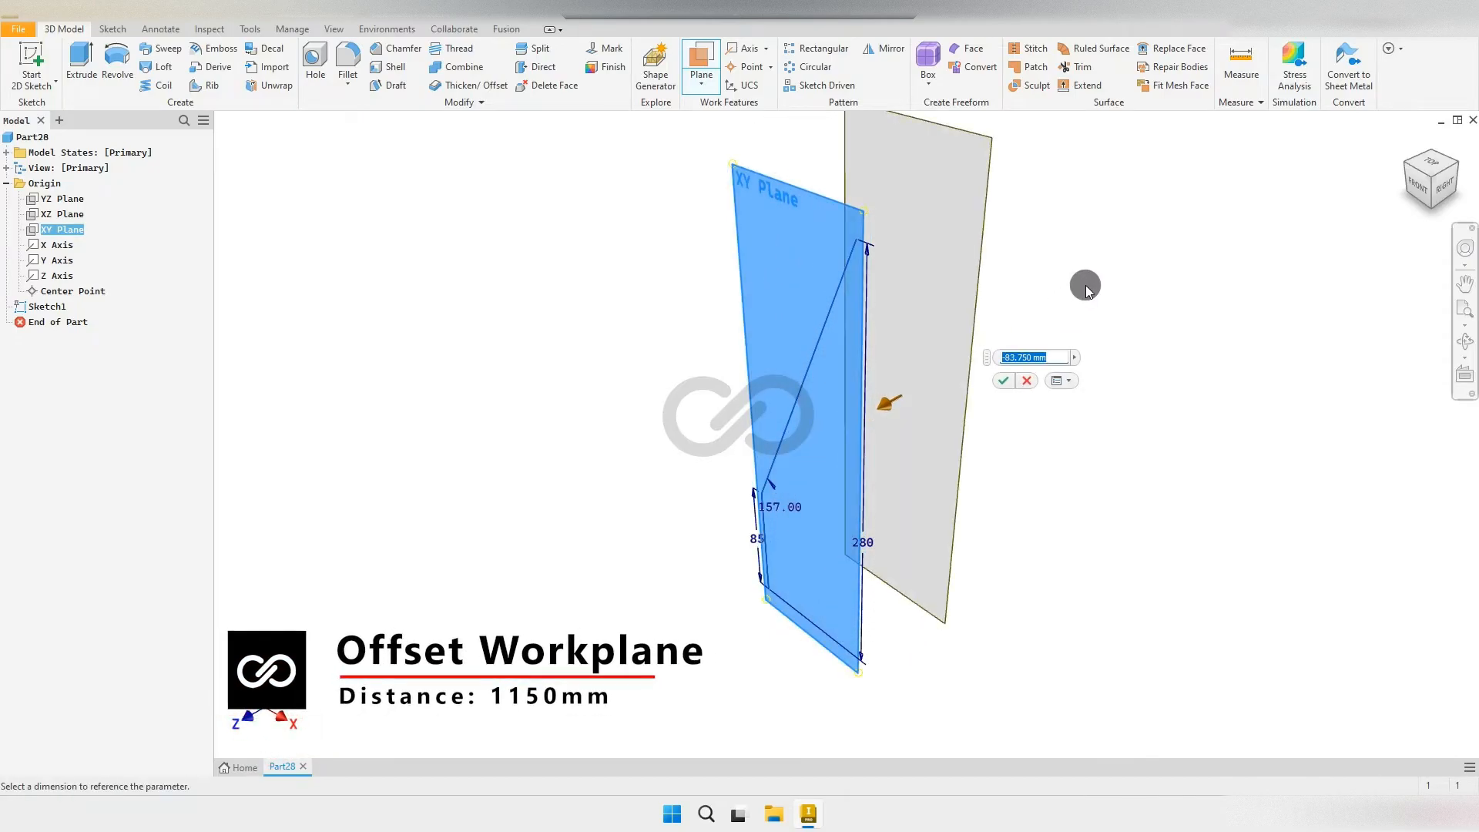
pyautogui.write('-1150')
pyautogui.scroll(-3, 994, 324)
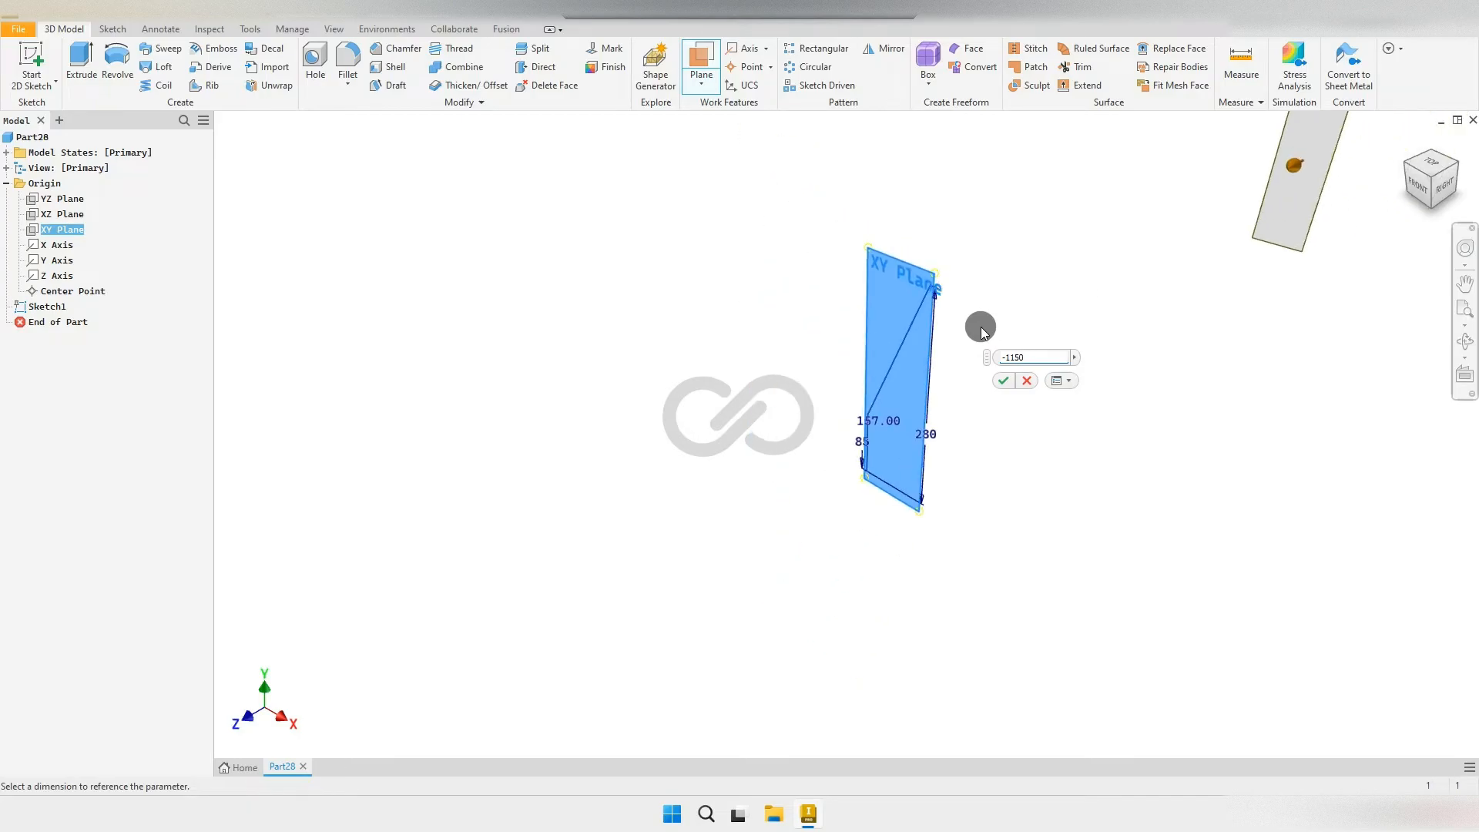
pyautogui.scroll(-3, 1034, 316)
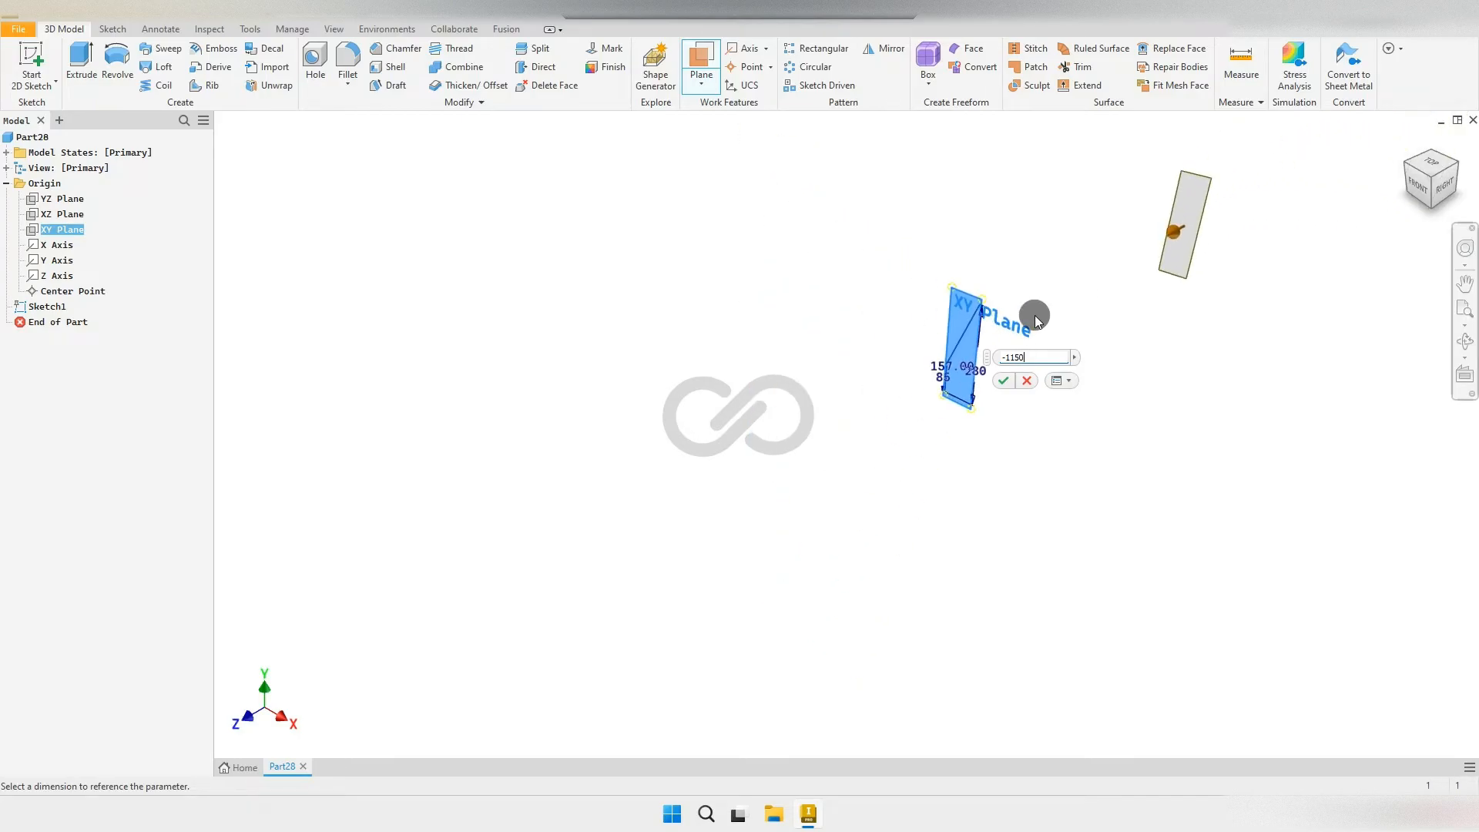
pyautogui.click(1004, 382)
# Step: Create a sketch on the offset work plane, project the first sketch's two lines into it and finish the sketch
pyautogui.click(1200, 232)
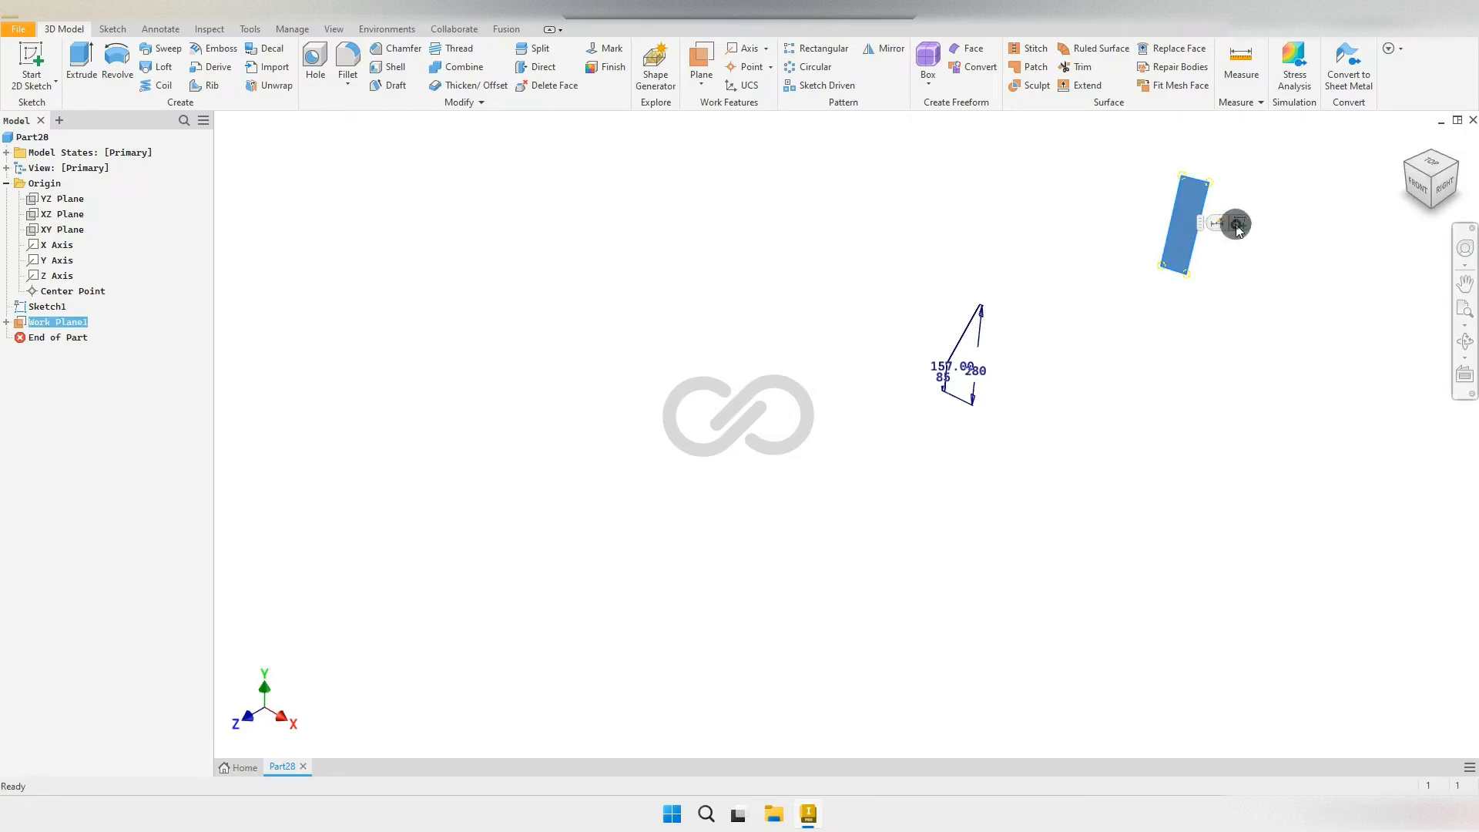
pyautogui.click(1236, 224)
pyautogui.click(315, 66)
pyautogui.moveTo(953, 569); pyautogui.dragTo(766, 248)
pyautogui.rightClick(597, 296)
pyautogui.click(654, 300)
pyautogui.moveTo(692, 312)
pyautogui.keyDown('shift'); pyautogui.mouseDown(button='middle')
pyautogui.moveTo(816, 321)
pyautogui.moveTo(716, 340)
pyautogui.moveTo(687, 329)
pyautogui.mouseUp(button='middle'); pyautogui.keyUp('shift')
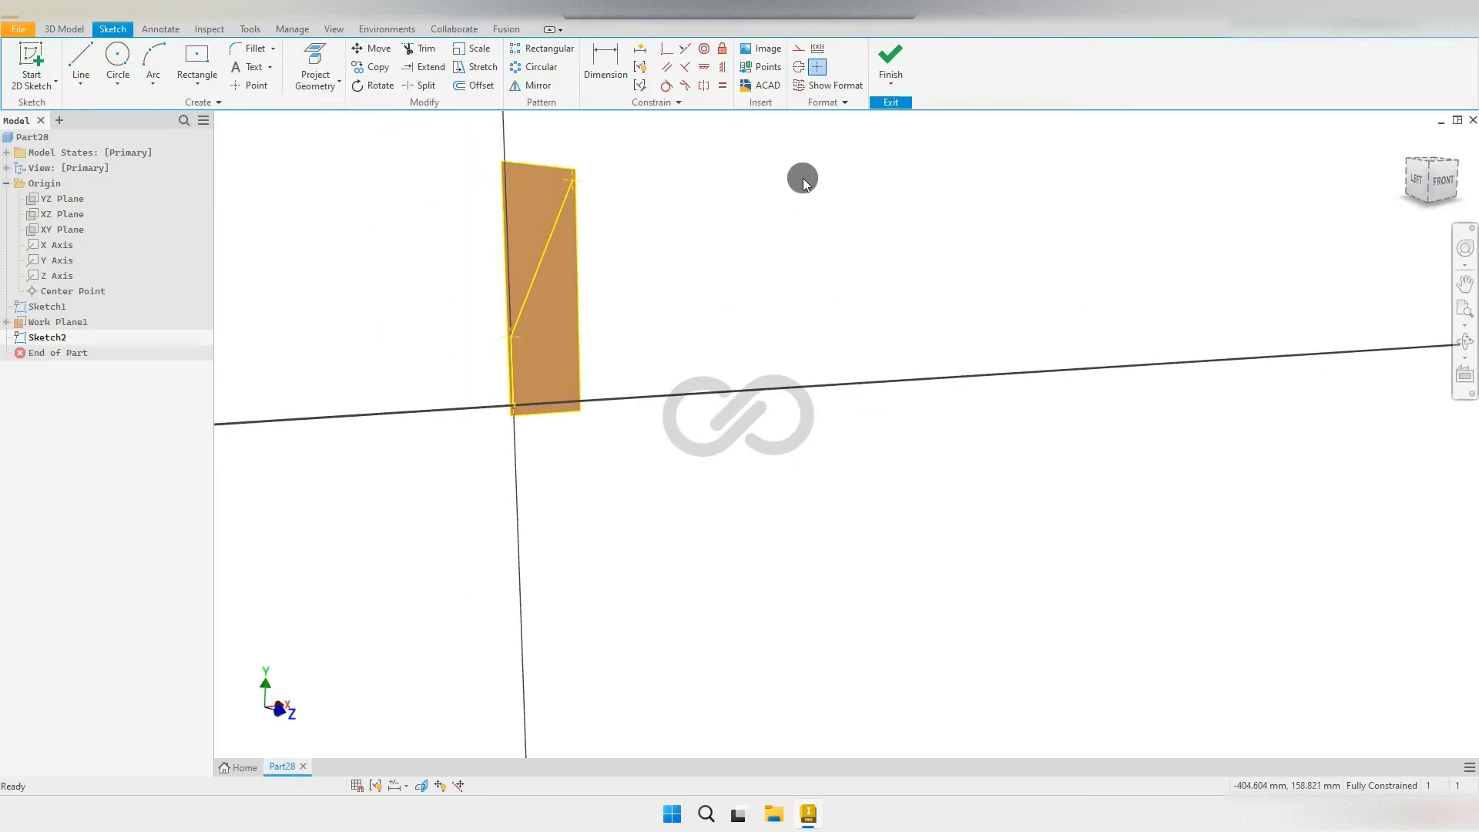
pyautogui.click(891, 55)
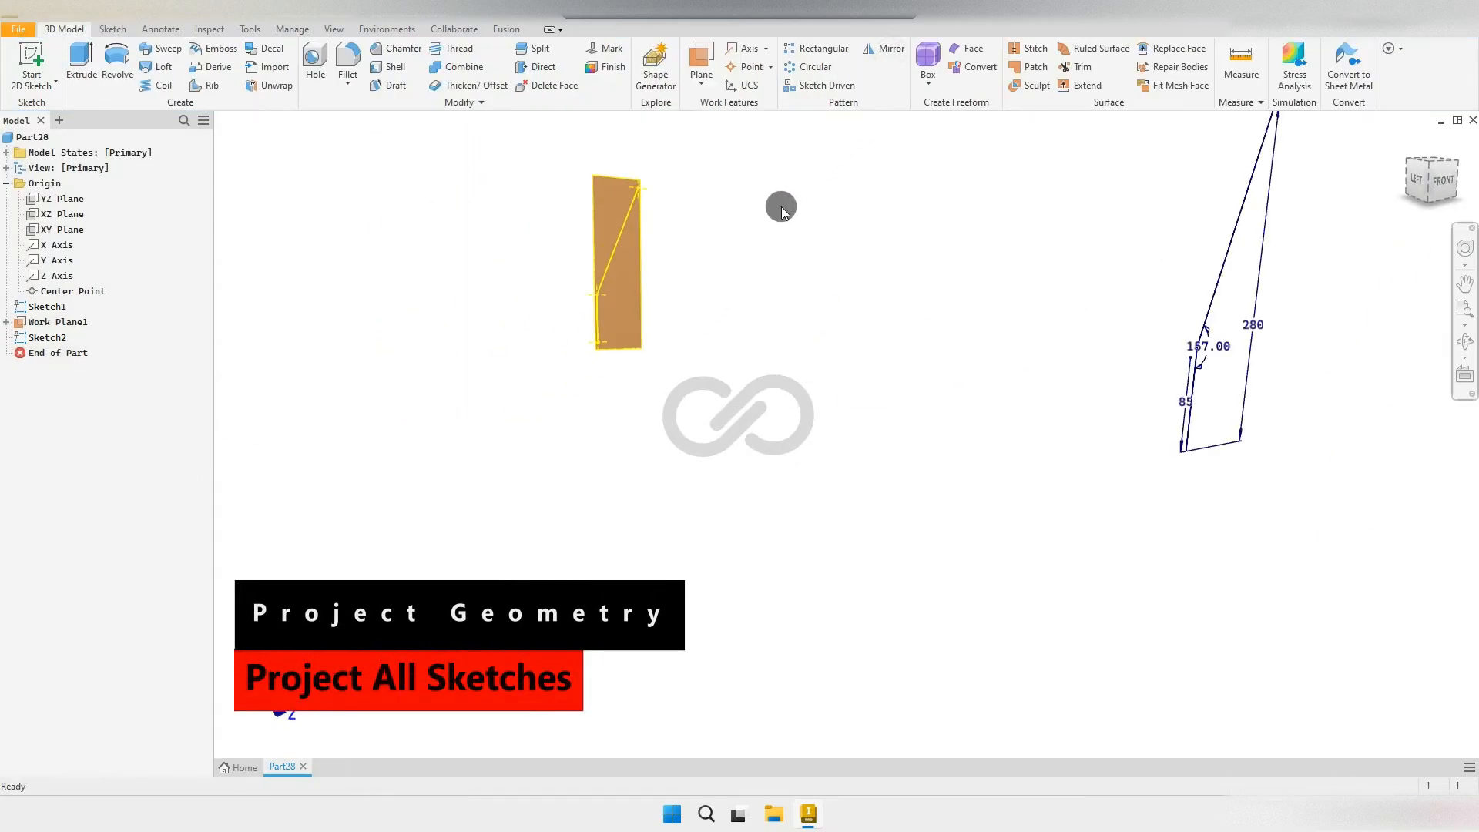
# Step: Start a 3D sketch and draw a line joining the lower endpoints of the two profiles
pyautogui.moveTo(1409, 146)
pyautogui.keyDown('shift'); pyautogui.mouseDown(button='middle')
pyautogui.moveTo(964, 301)
pyautogui.moveTo(885, 409)
pyautogui.moveTo(991, 370)
pyautogui.moveTo(1110, 397)
pyautogui.mouseUp(button='middle'); pyautogui.keyUp('shift')
pyautogui.moveTo(1001, 394); pyautogui.dragTo(915, 383, button='middle')
pyautogui.click(52, 91)
pyautogui.click(55, 141)
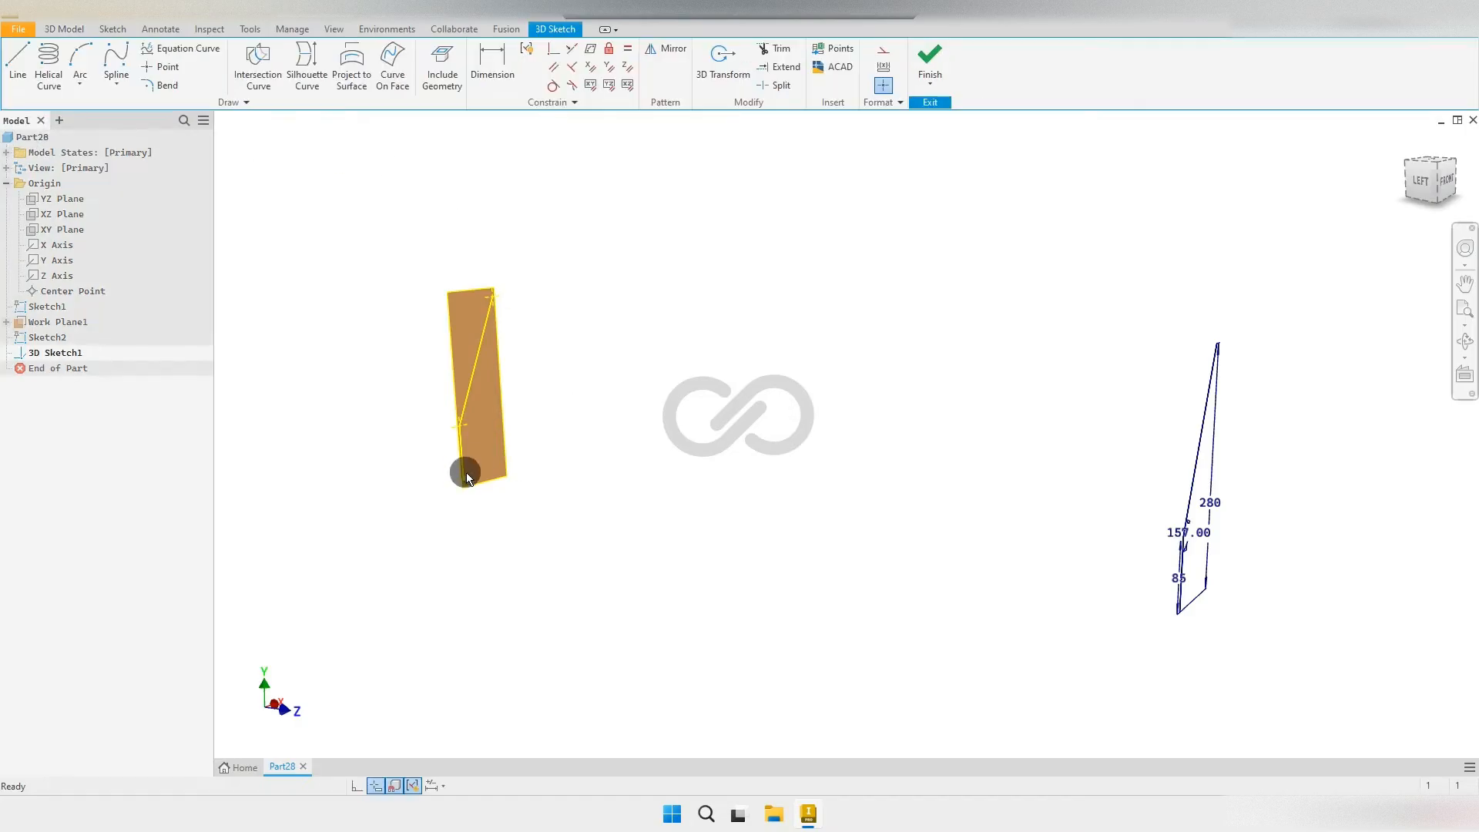
pyautogui.click(15, 60)
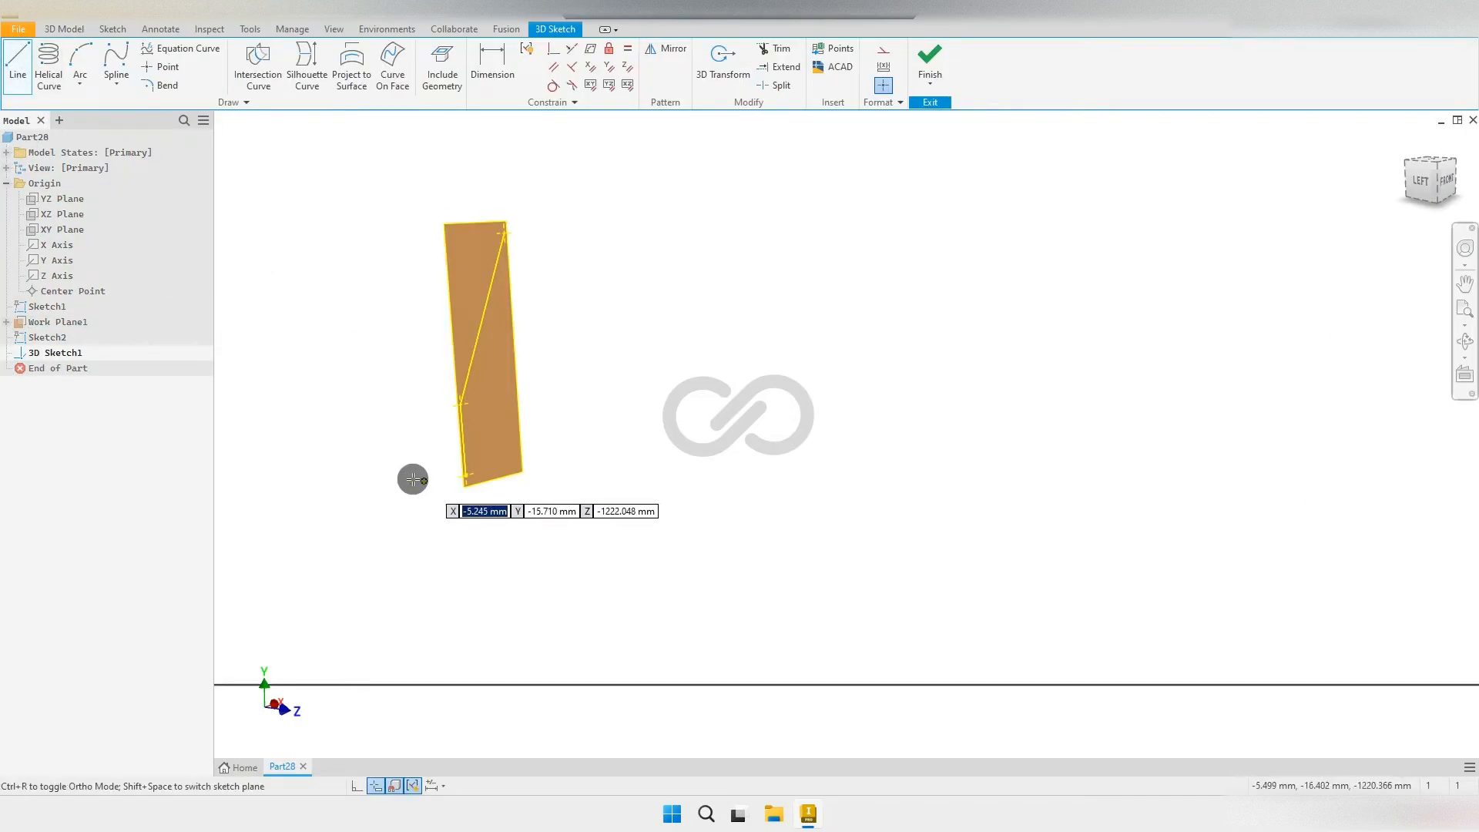
pyautogui.click(466, 484)
pyautogui.scroll(-2, 604, 505)
pyautogui.keyDown('shift'); pyautogui.moveTo(809, 535); pyautogui.dragTo(978, 536, button='middle'); pyautogui.keyUp('shift')
pyautogui.scroll(5, 882, 497)
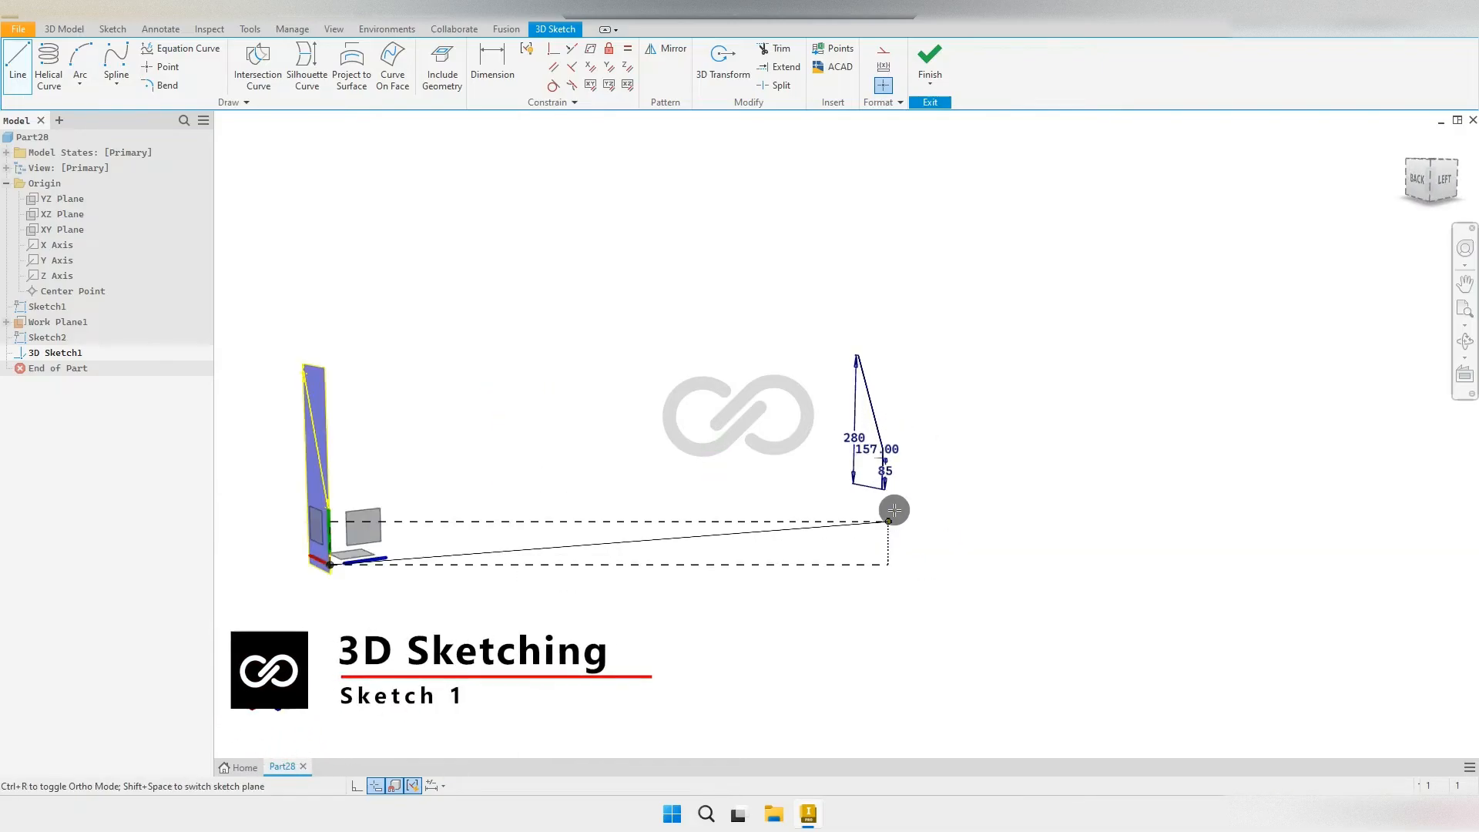
pyautogui.click(877, 484)
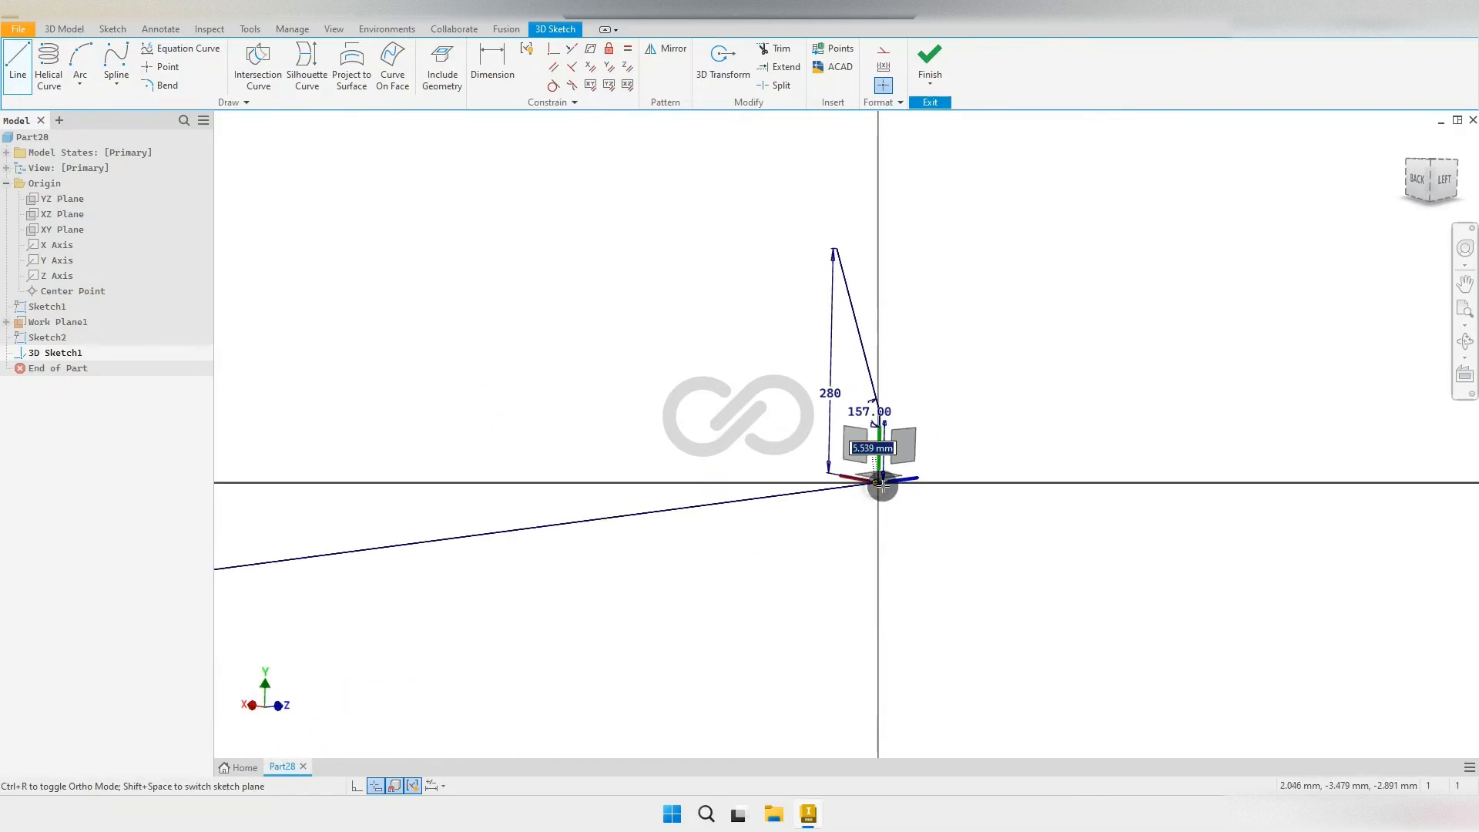
# Step: Draw a second 3D line joining the bend points of the two profiles
pyautogui.rightClick(879, 485)
pyautogui.click(848, 621)
pyautogui.keyDown('shift'); pyautogui.moveTo(839, 485); pyautogui.dragTo(711, 461, button='middle'); pyautogui.keyUp('shift')
pyautogui.scroll(3, 1005, 463)
pyautogui.keyDown('shift'); pyautogui.moveTo(981, 465); pyautogui.dragTo(973, 464, button='middle'); pyautogui.keyUp('shift')
pyautogui.moveTo(1163, 346)
pyautogui.keyDown('shift'); pyautogui.mouseDown(button='middle')
pyautogui.moveTo(1063, 385)
pyautogui.moveTo(868, 389)
pyautogui.moveTo(883, 372)
pyautogui.moveTo(957, 390)
pyautogui.mouseUp(button='middle'); pyautogui.keyUp('shift')
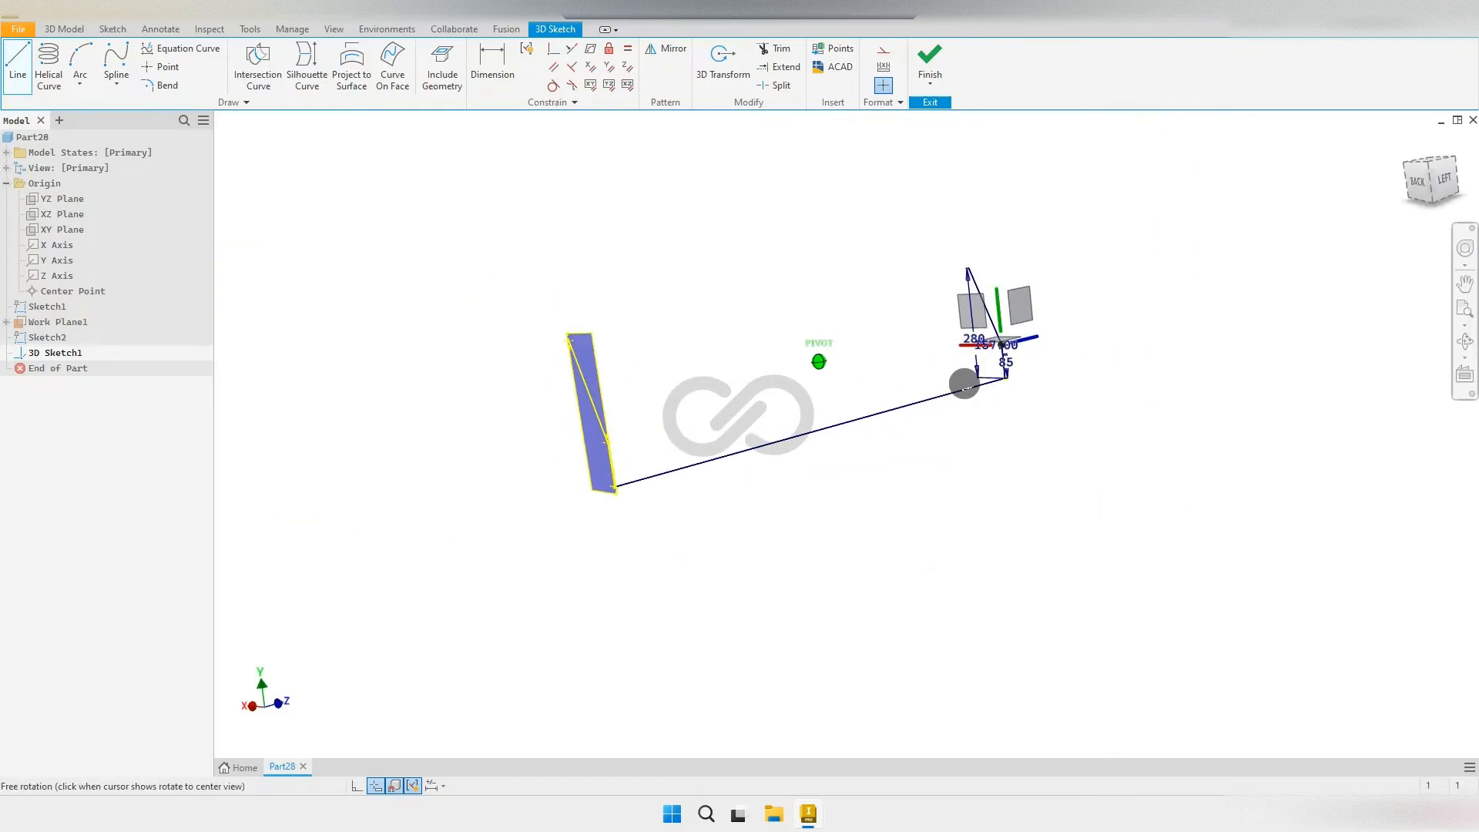
pyautogui.scroll(3, 677, 416)
pyautogui.click(581, 460)
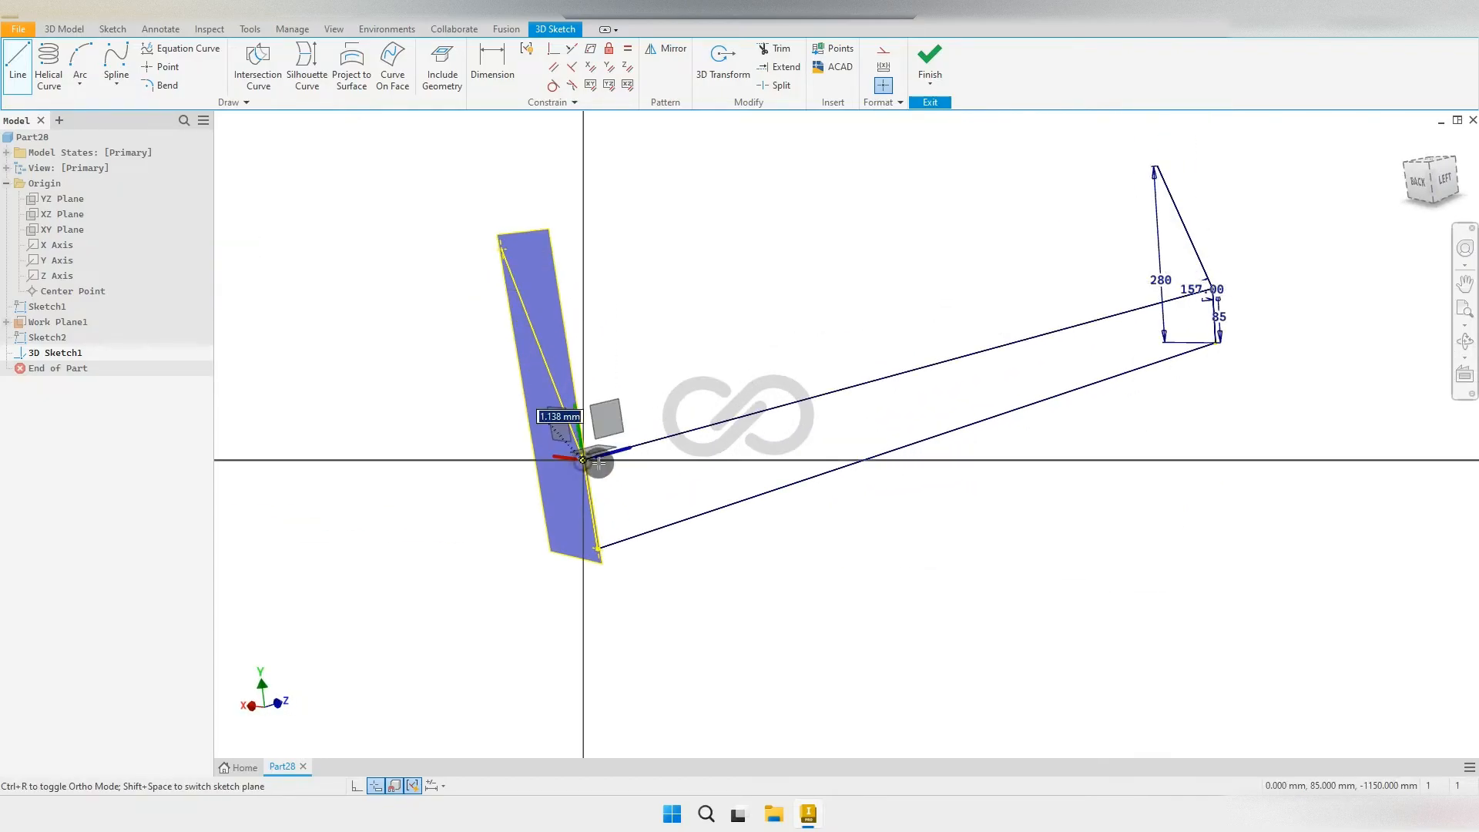
# Step: Draw a third 3D line joining the upper endpoints of the two profiles and finish the 3D sketch
pyautogui.rightClick(613, 461)
pyautogui.click(592, 596)
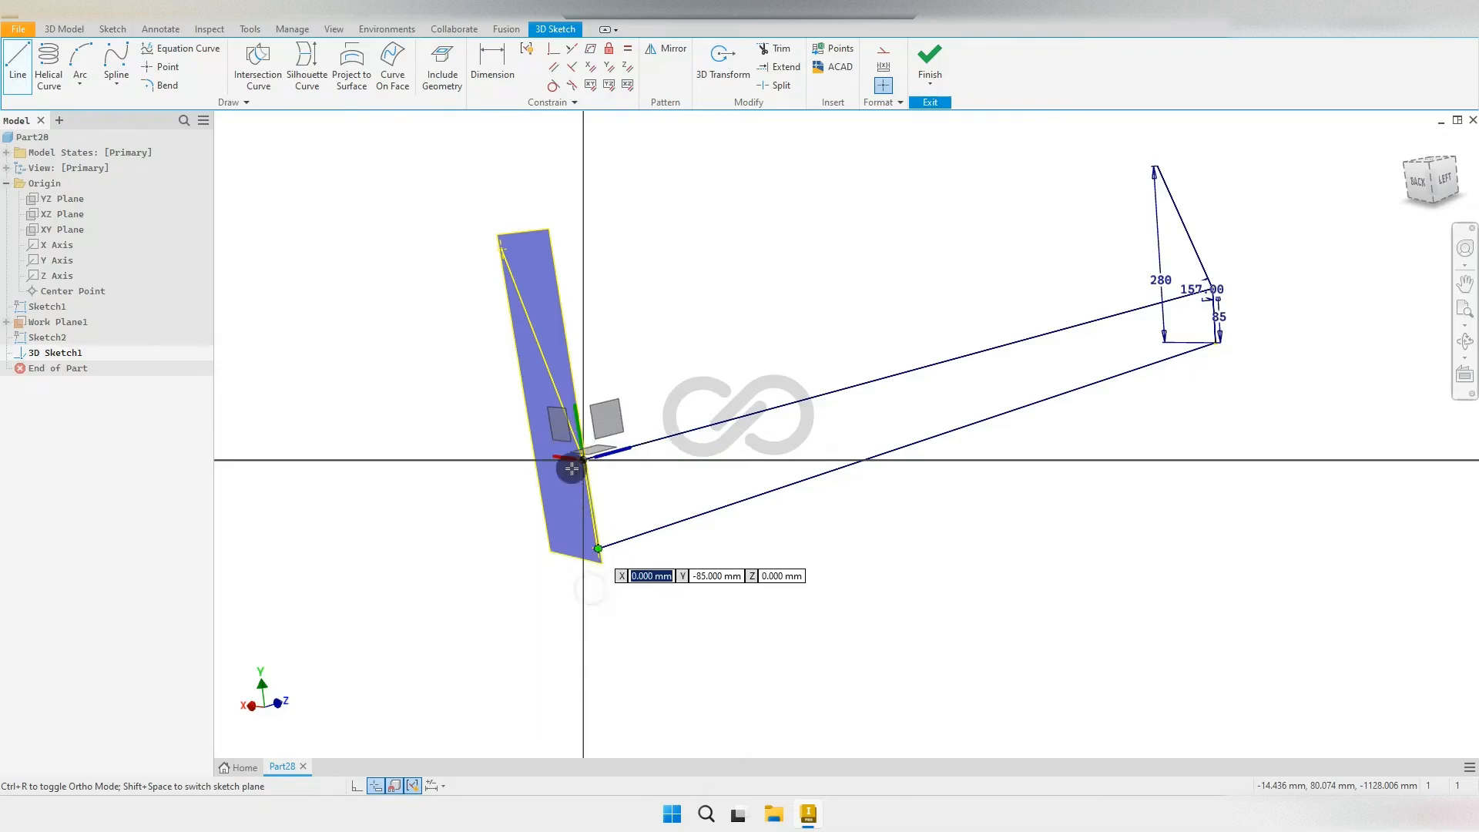
pyautogui.keyDown('shift'); pyautogui.moveTo(615, 379); pyautogui.dragTo(647, 386, button='middle'); pyautogui.keyUp('shift')
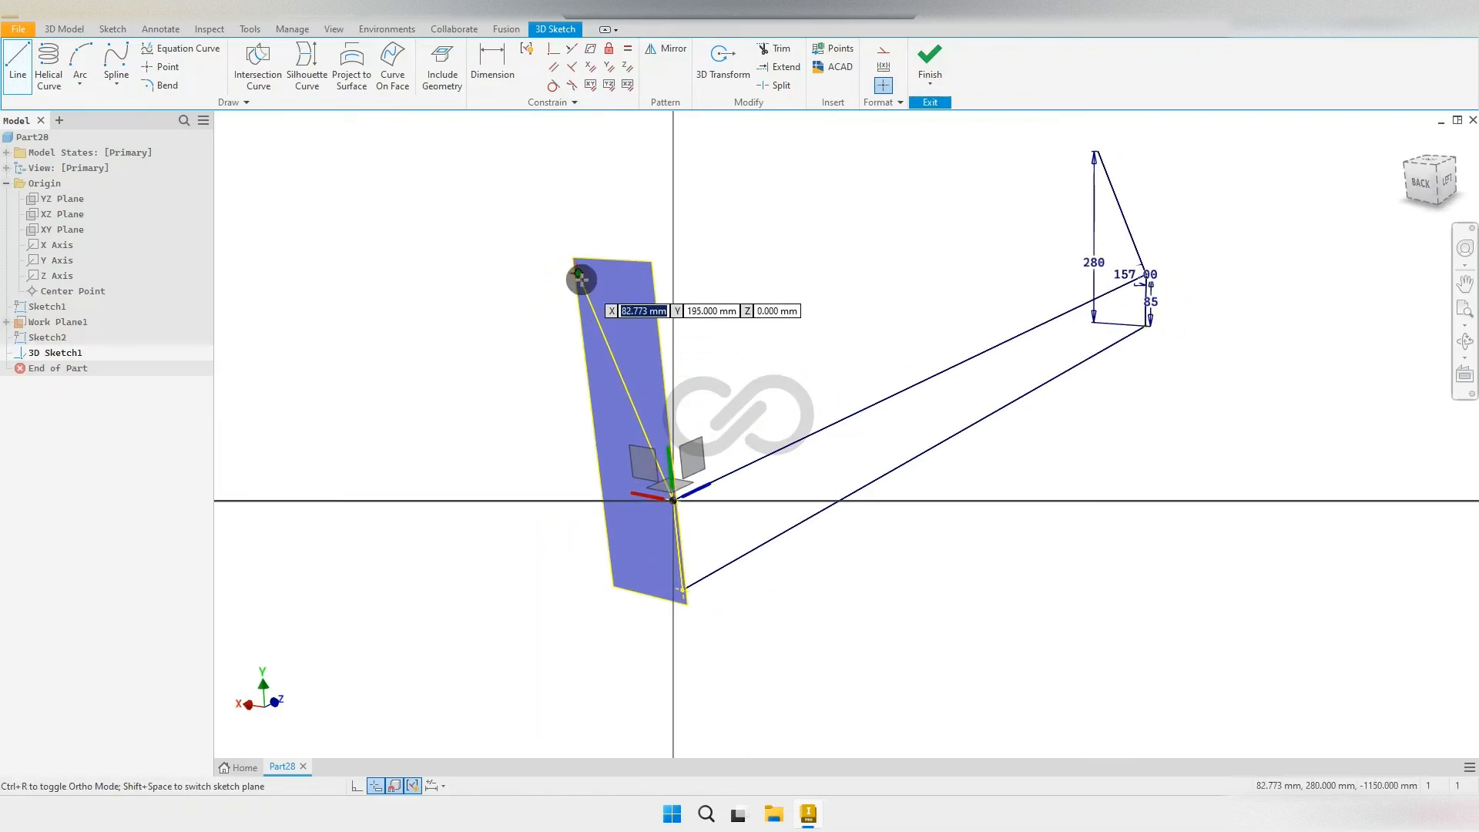
pyautogui.click(580, 275)
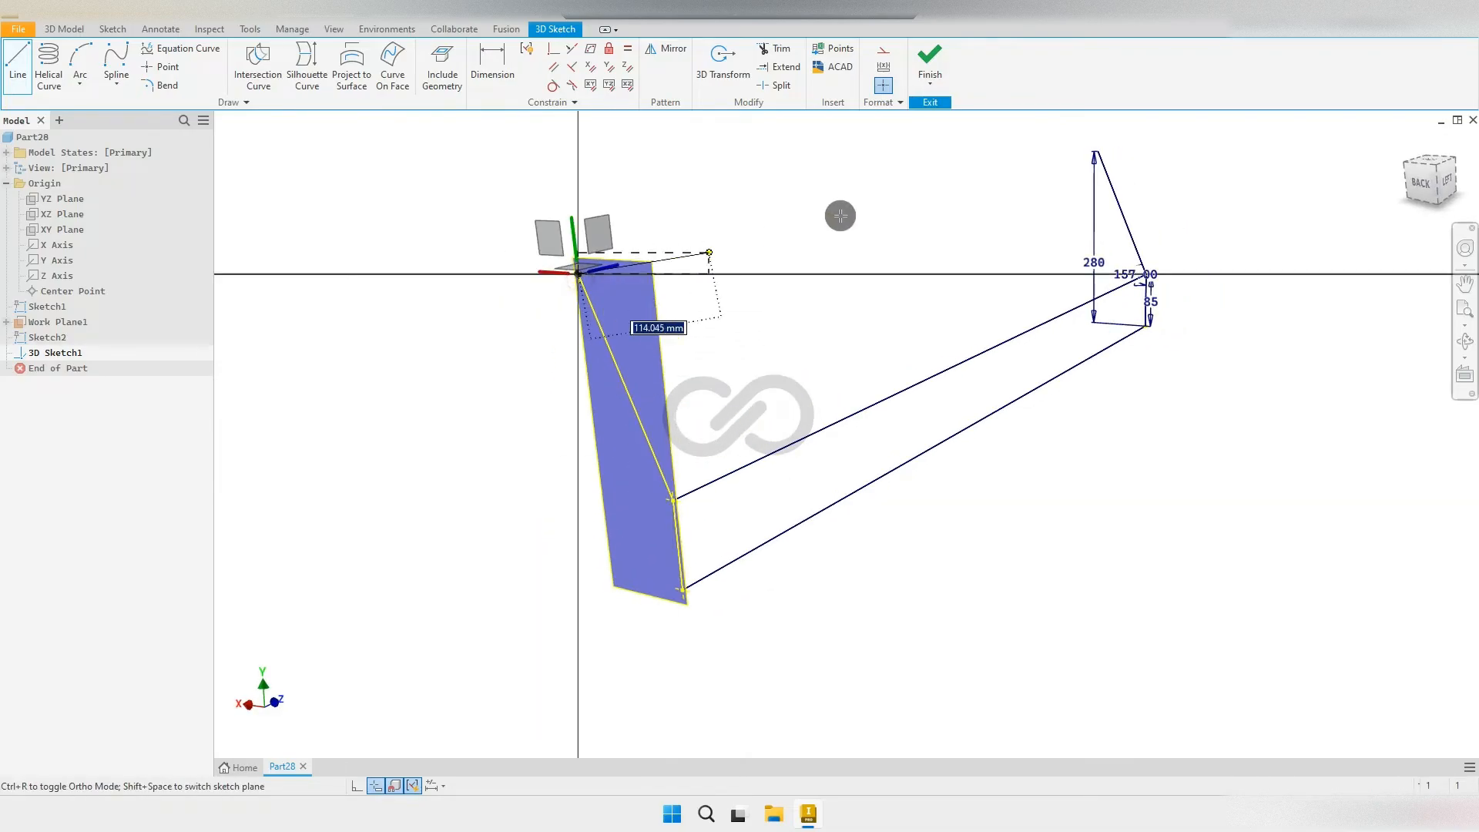
pyautogui.click(1099, 152)
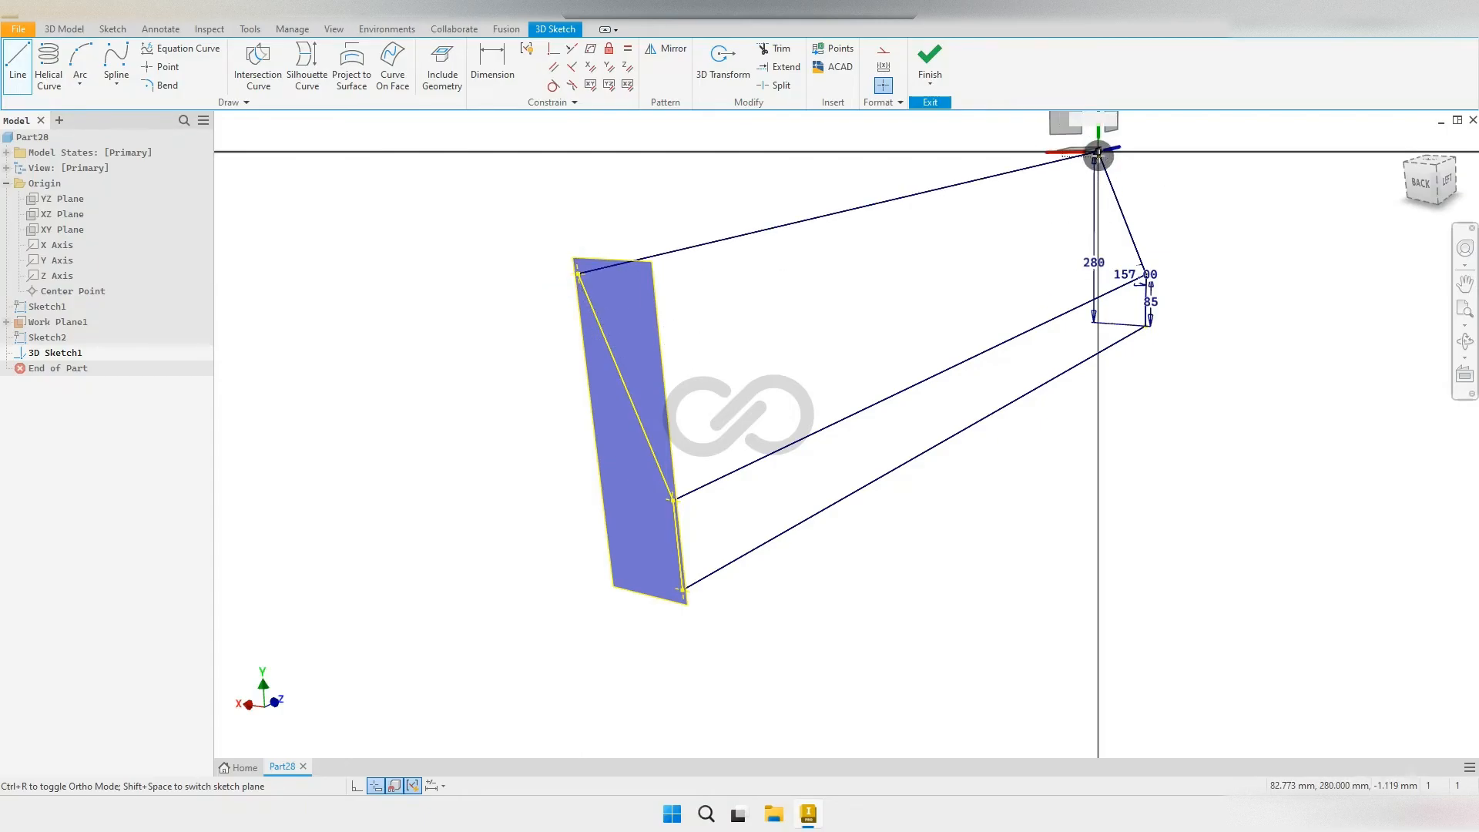
pyautogui.rightClick(1097, 153)
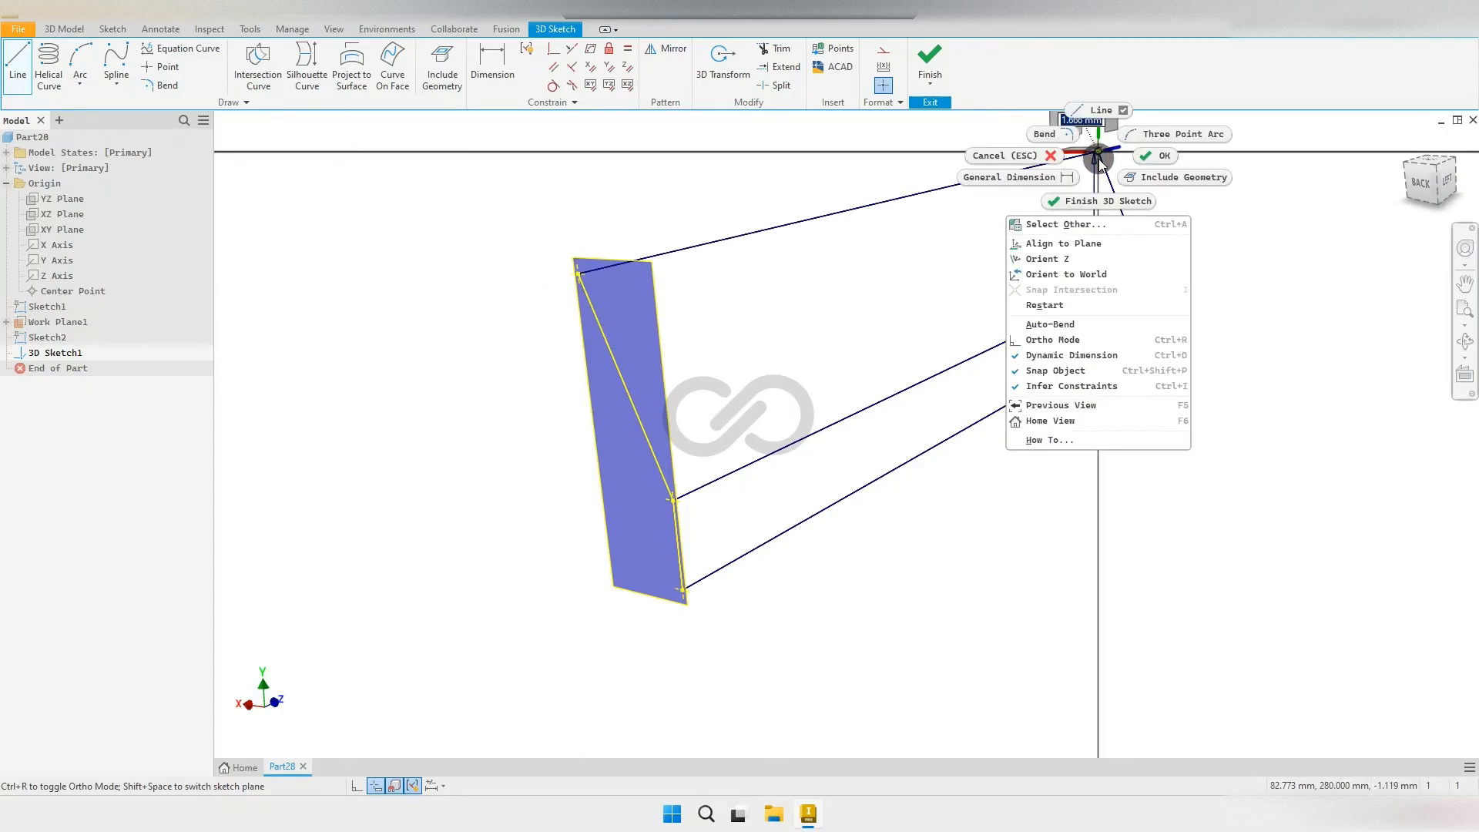
pyautogui.click(1097, 202)
# Step: Hide the offset work plane
pyautogui.scroll(-2, 844, 354)
pyautogui.keyDown('shift'); pyautogui.moveTo(844, 354); pyautogui.dragTo(697, 339, button='middle'); pyautogui.keyUp('shift')
pyautogui.rightClick(71, 327)
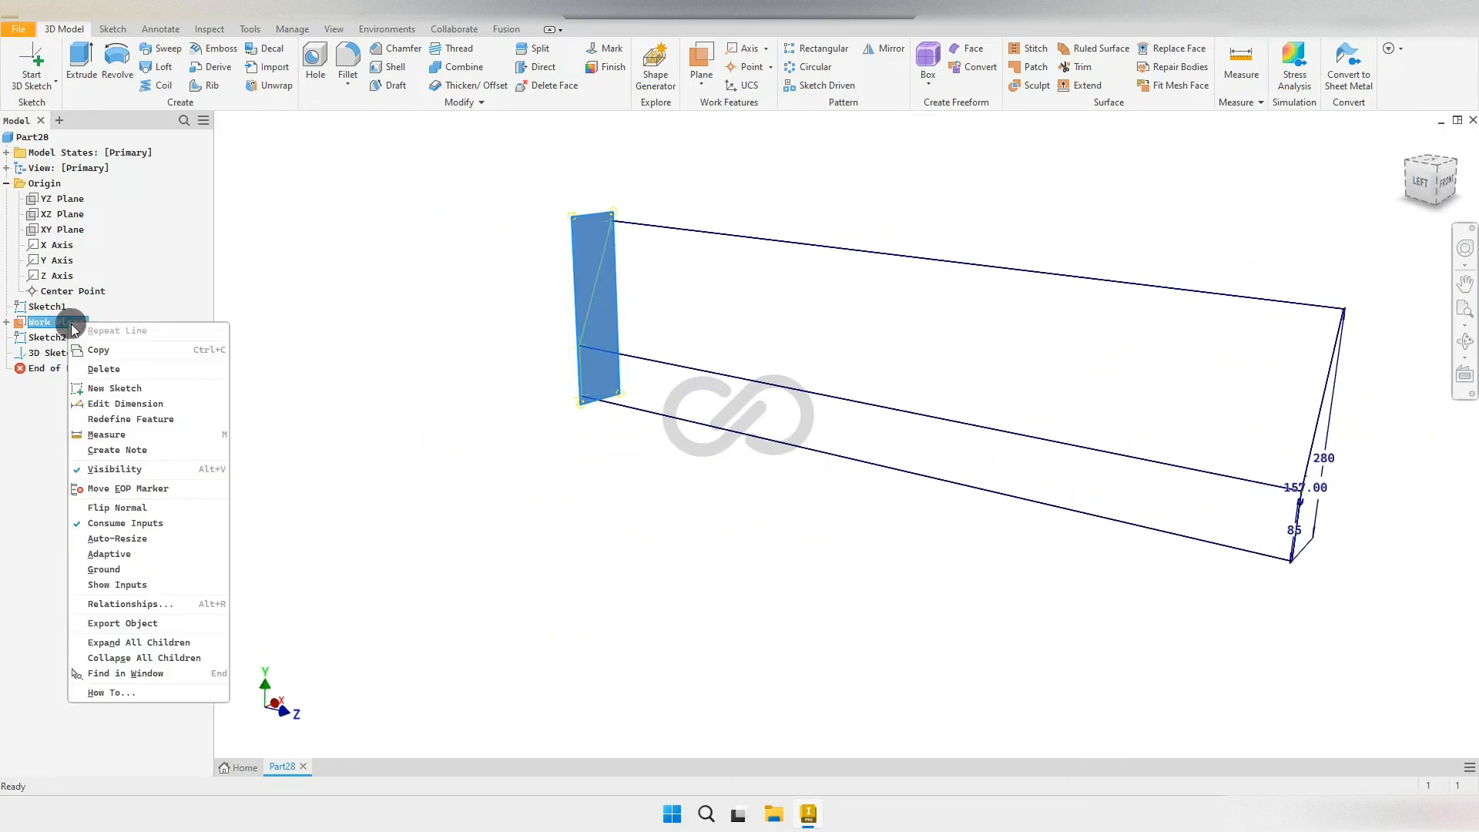
pyautogui.click(96, 471)
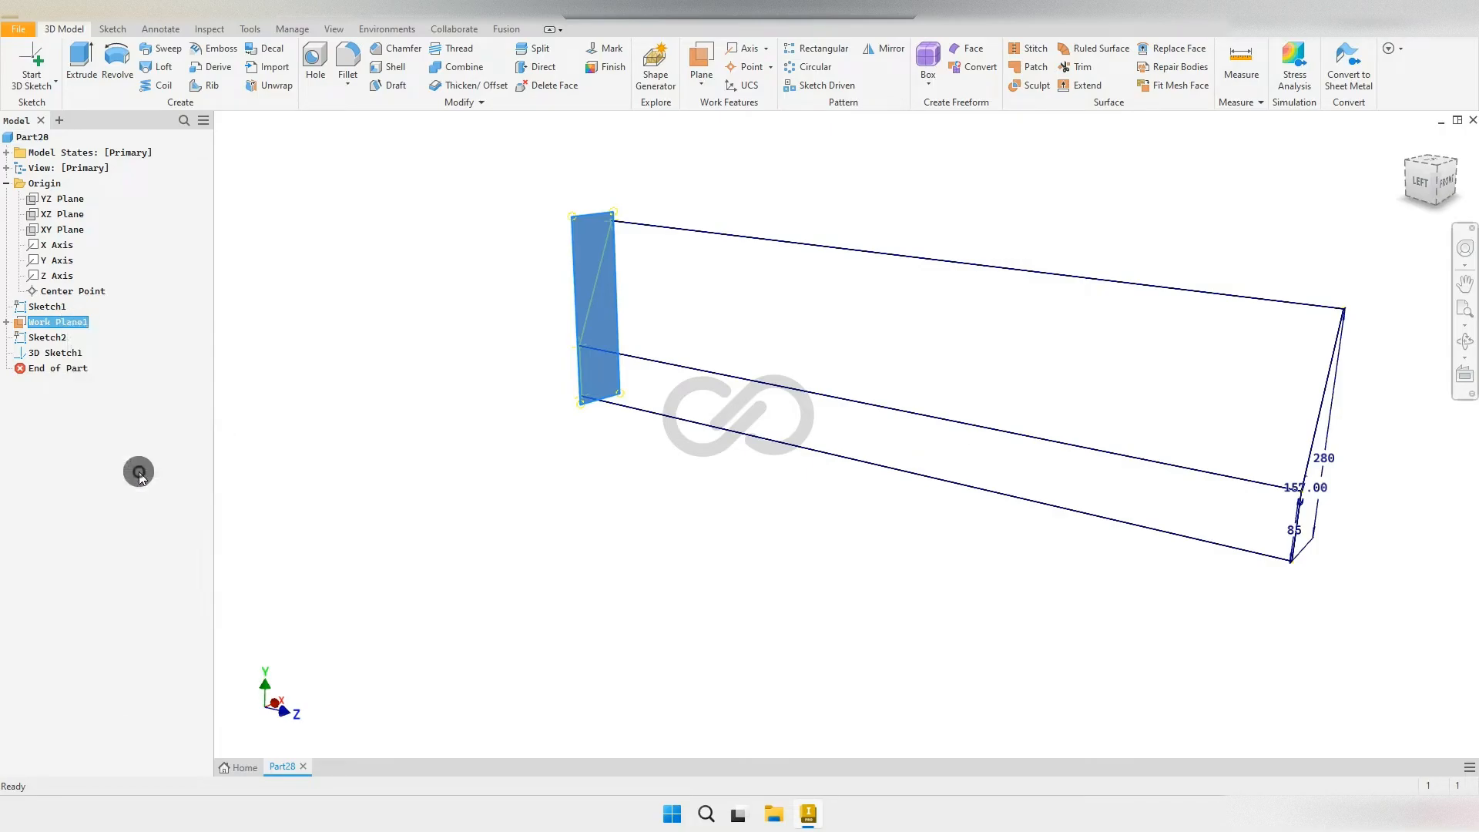
pyautogui.moveTo(818, 369); pyautogui.dragTo(738, 401, button='middle')
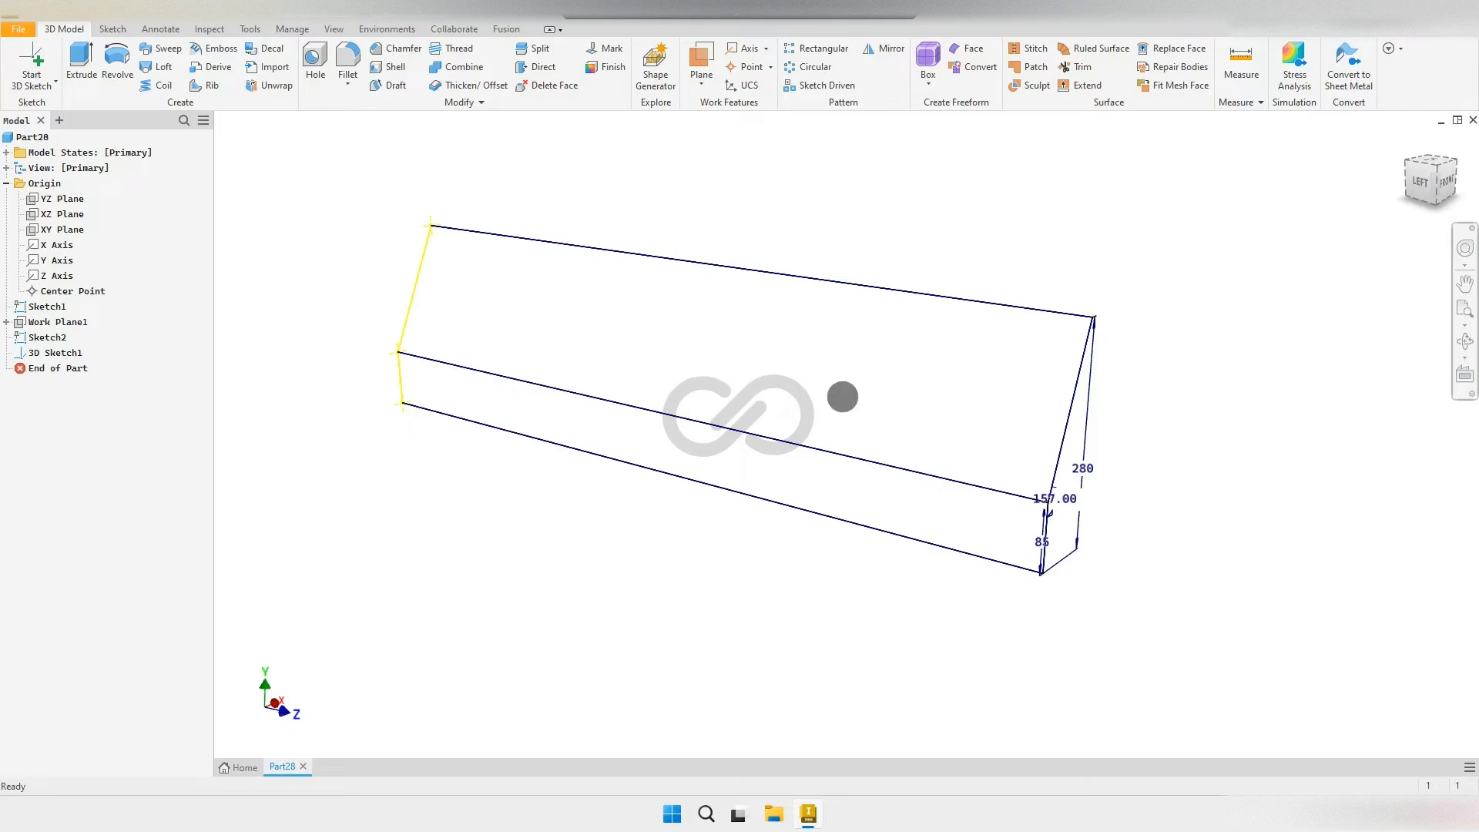
# Step: Move the 85 mm length and 157° angle dimensions clear of the front profile's lines
pyautogui.scroll(3, 1018, 538)
pyautogui.moveTo(1030, 542); pyautogui.dragTo(1018, 531)
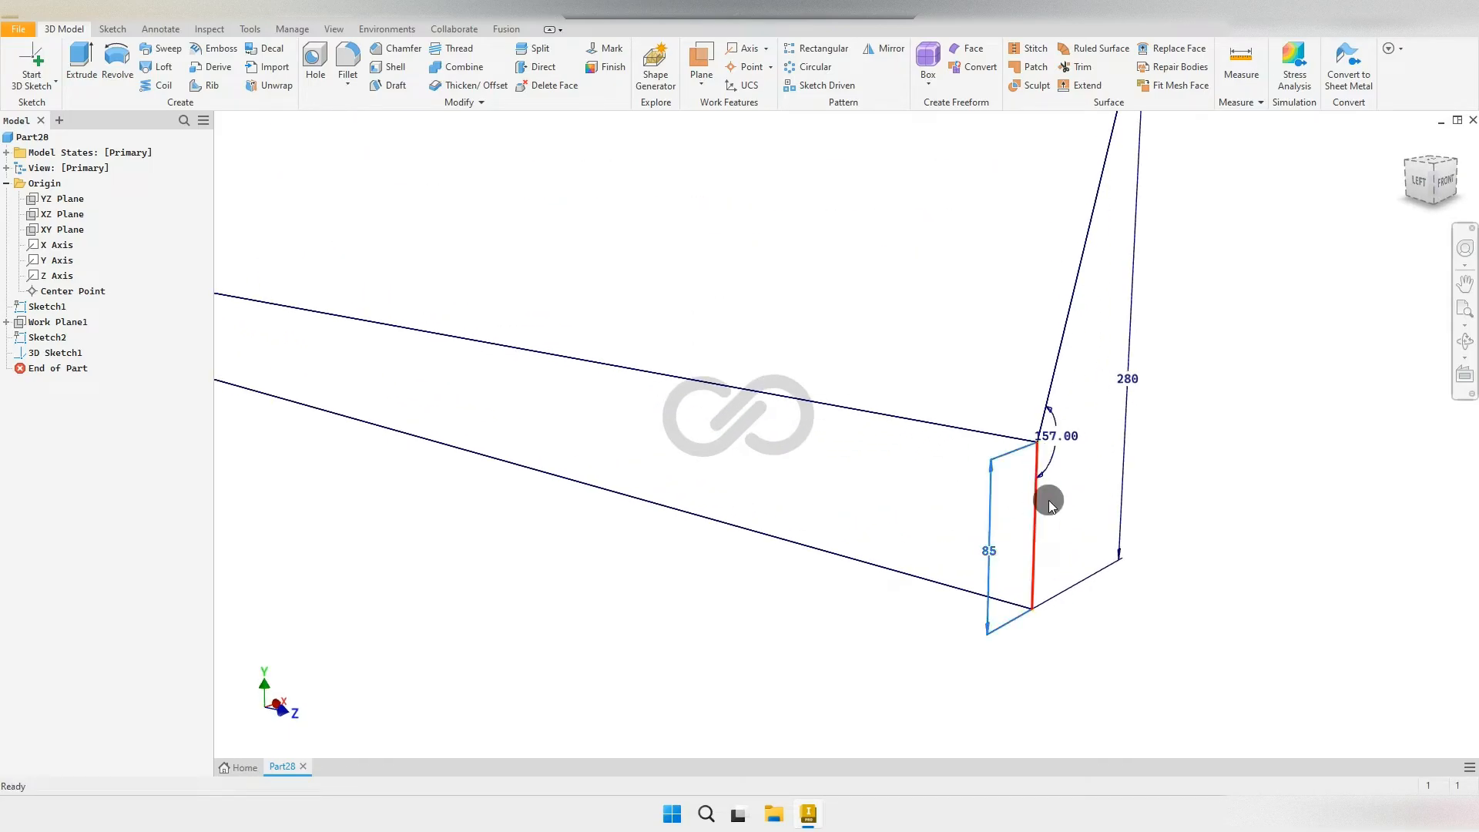
pyautogui.moveTo(1076, 437); pyautogui.dragTo(1076, 436)
pyautogui.scroll(-5, 1114, 399)
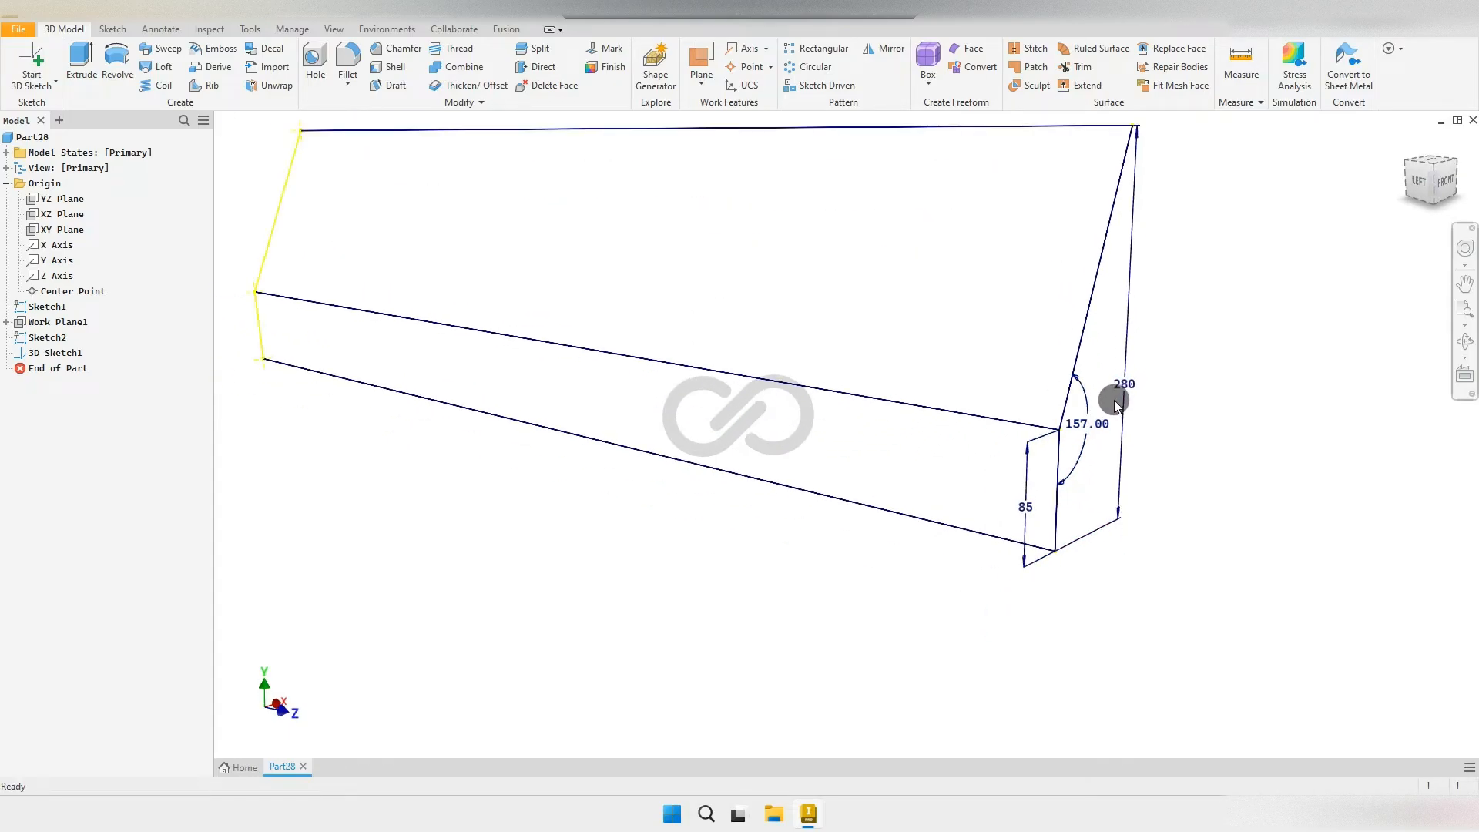
pyautogui.keyDown('shift'); pyautogui.moveTo(825, 463); pyautogui.dragTo(841, 464, button='middle'); pyautogui.keyUp('shift')
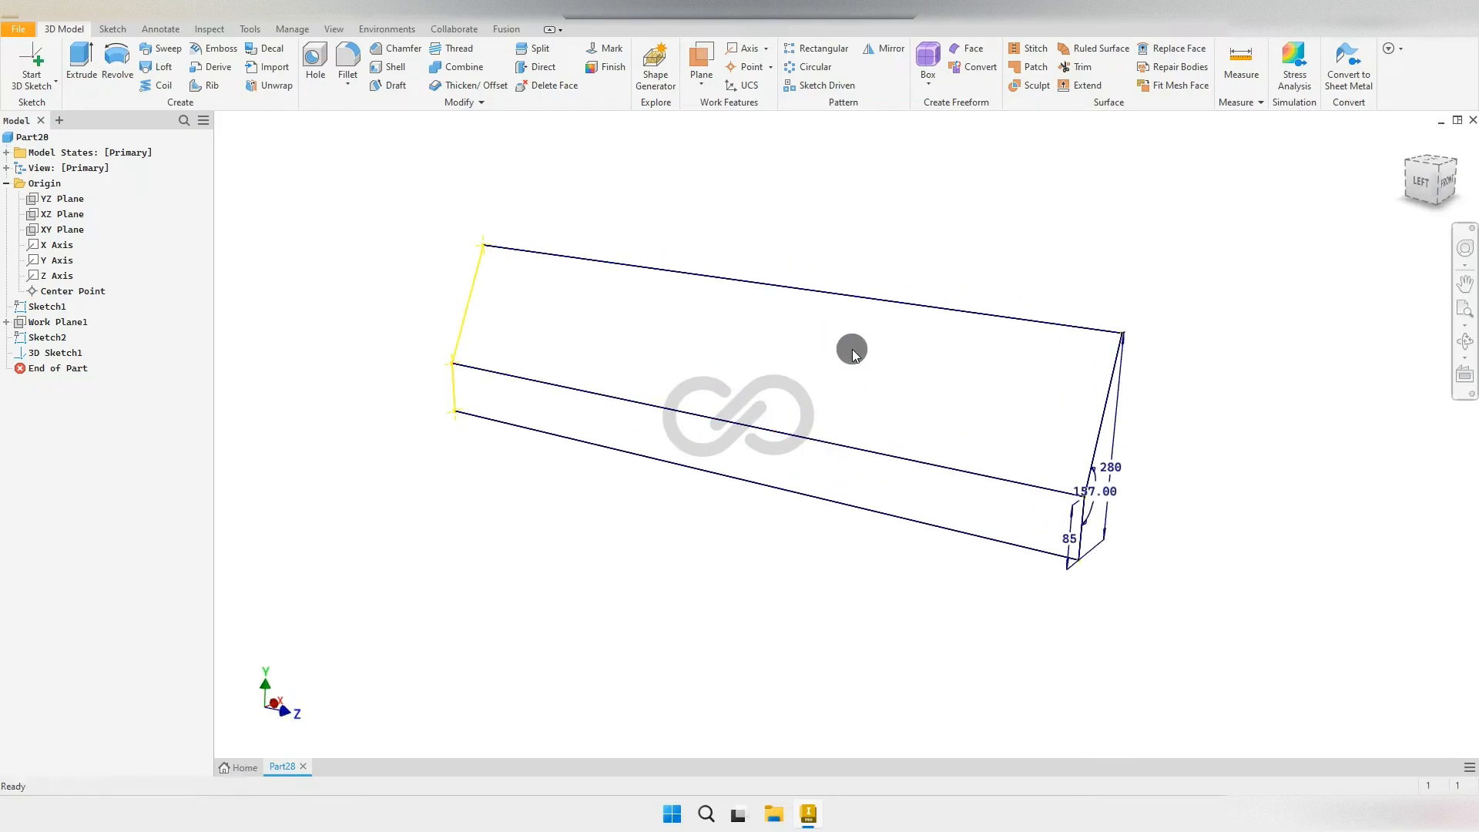
# Step: Save the part as Back Rest Skeletal in the PART FILES folder
pyautogui.hotkey('ctrl', 's')
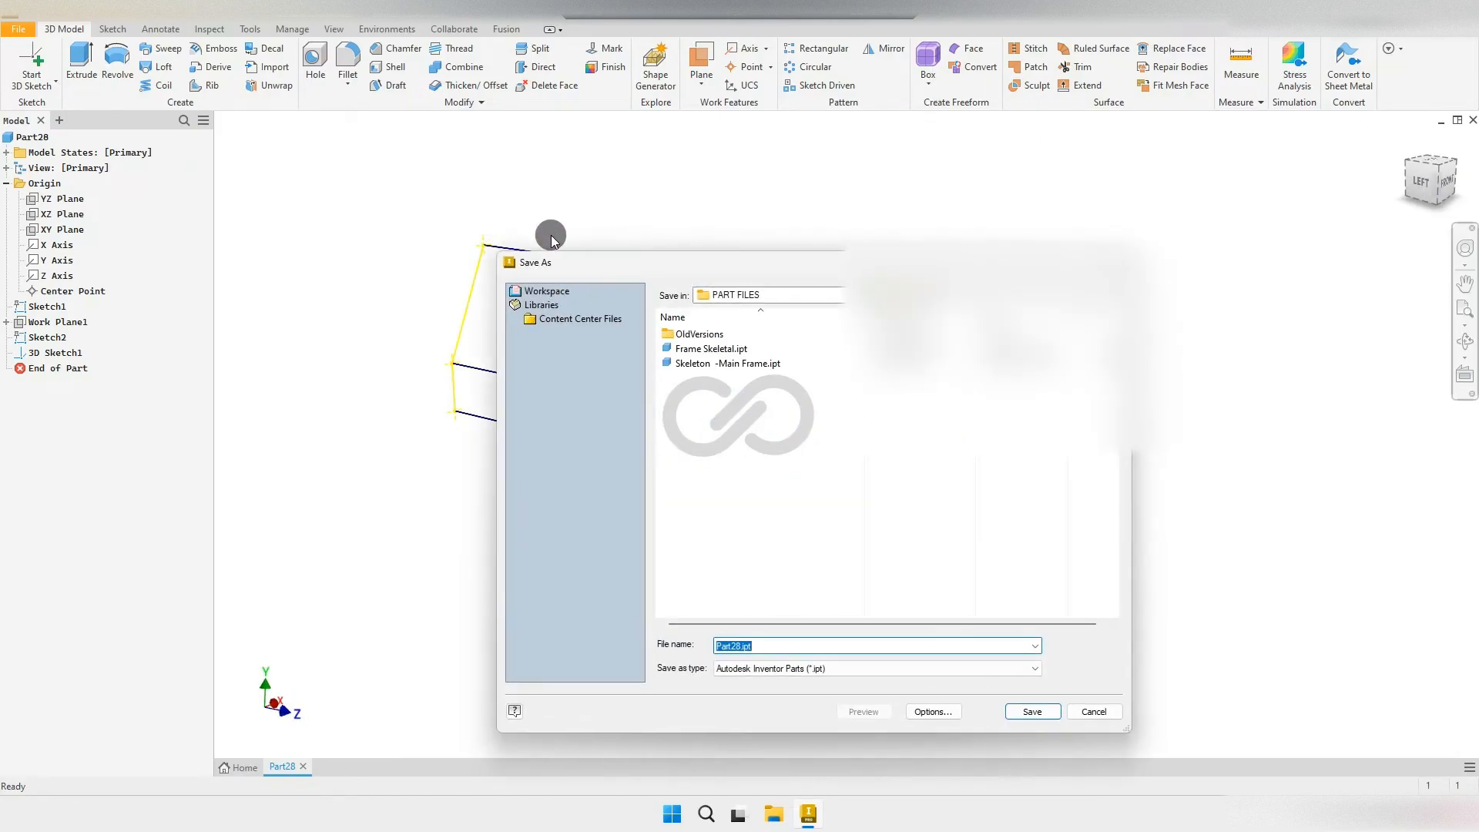
pyautogui.write('Back rte')
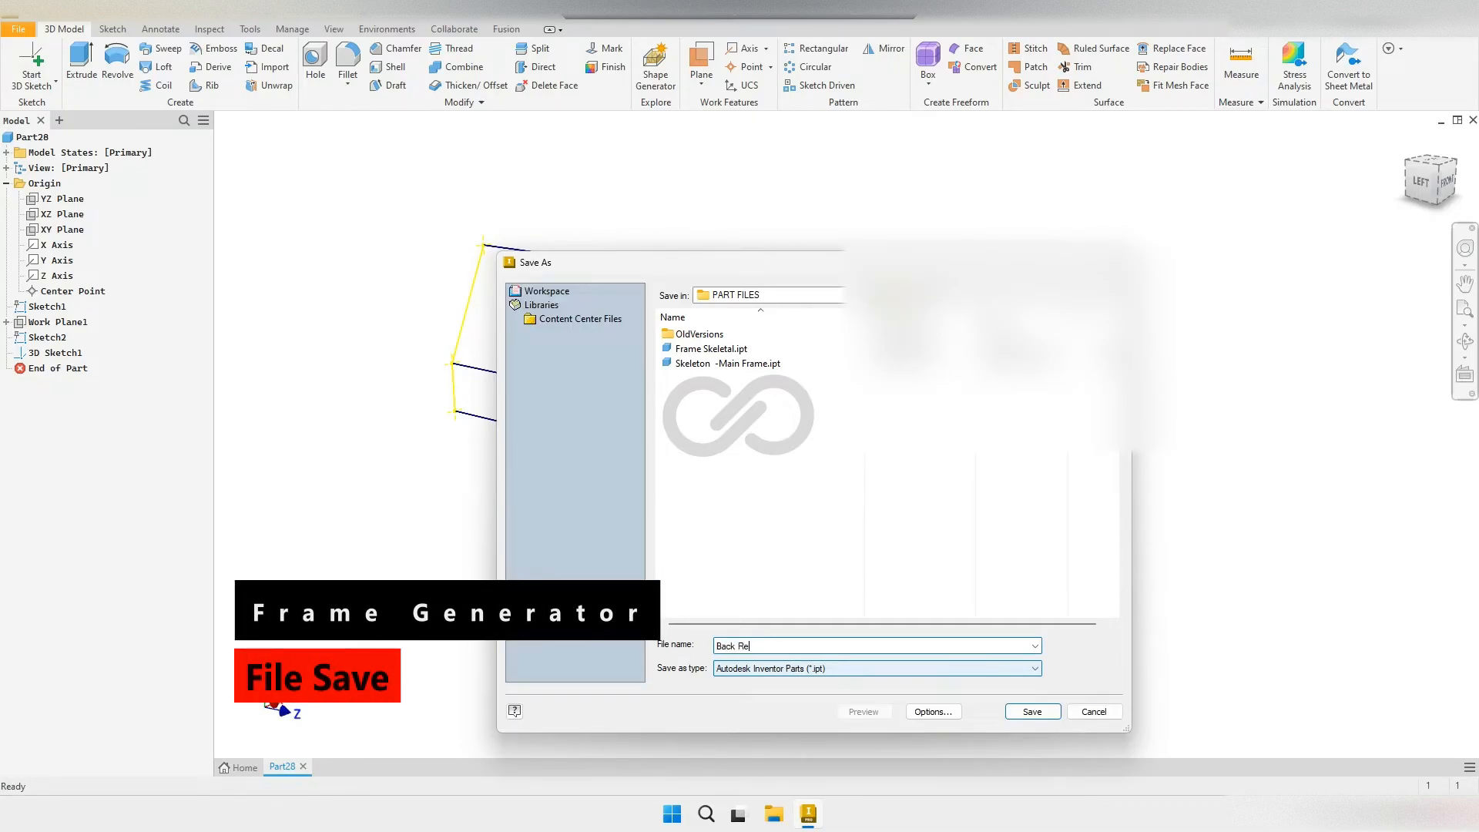
pyautogui.write('st Skeletal')
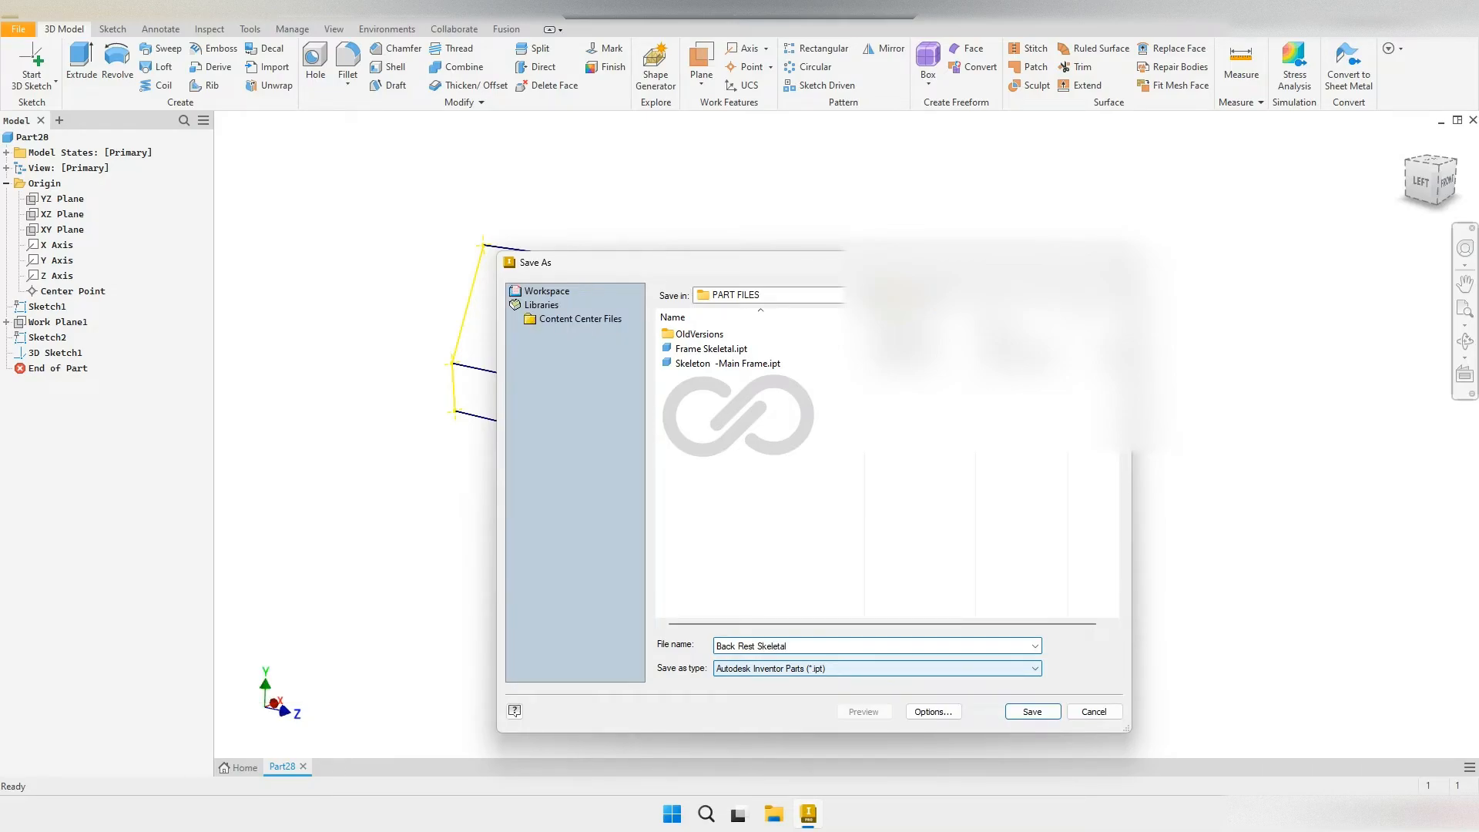
pyautogui.click(1029, 714)
# Step: Place one instance of Back Rest Skeletal.ipt in the new assembly, grounded at the origin
pyautogui.scroll(-2, 626, 322)
pyautogui.scroll(2, 773, 373)
pyautogui.moveTo(771, 380); pyautogui.dragTo(730, 403, button='middle')
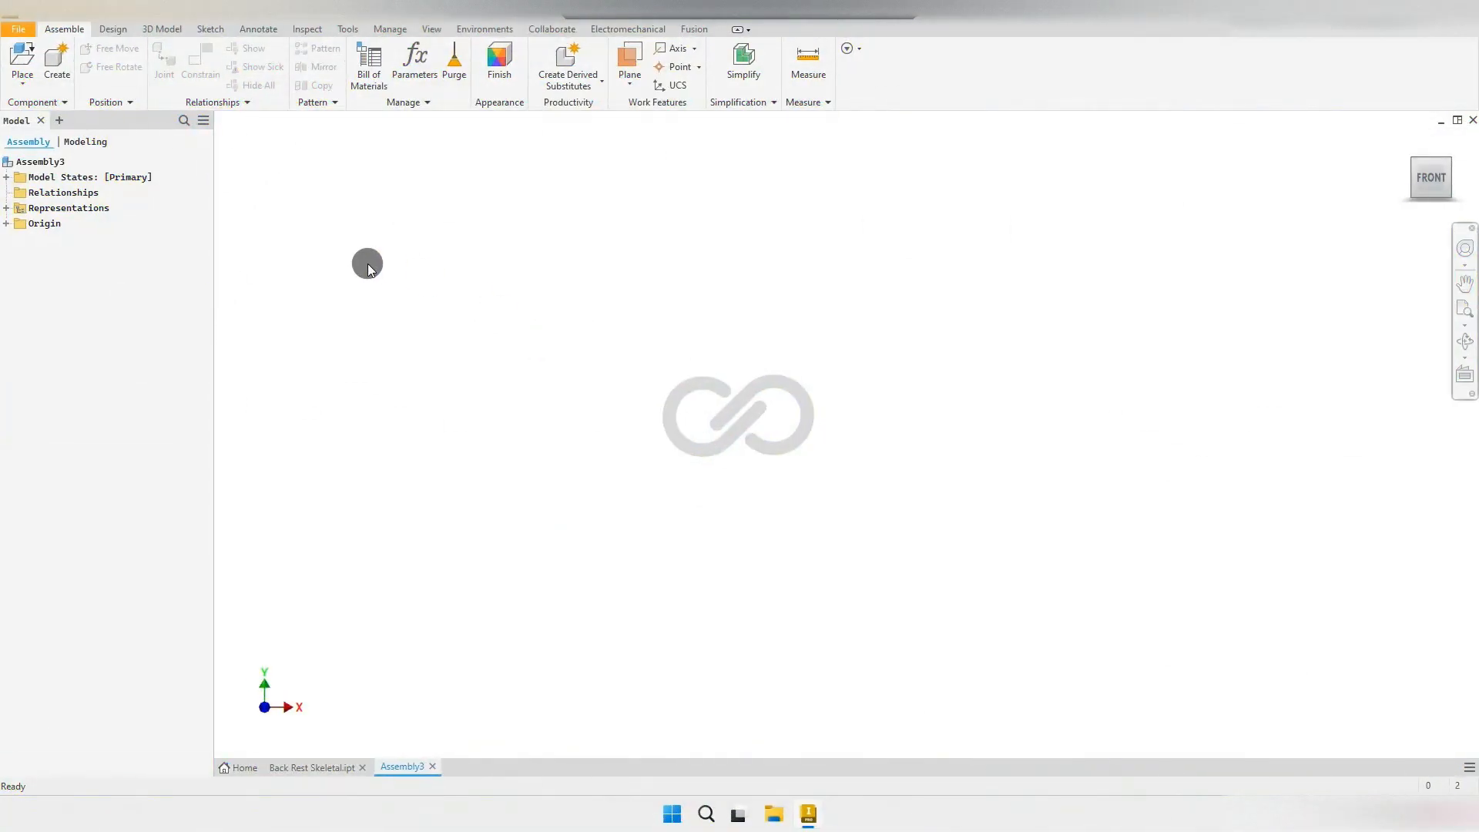
pyautogui.click(22, 54)
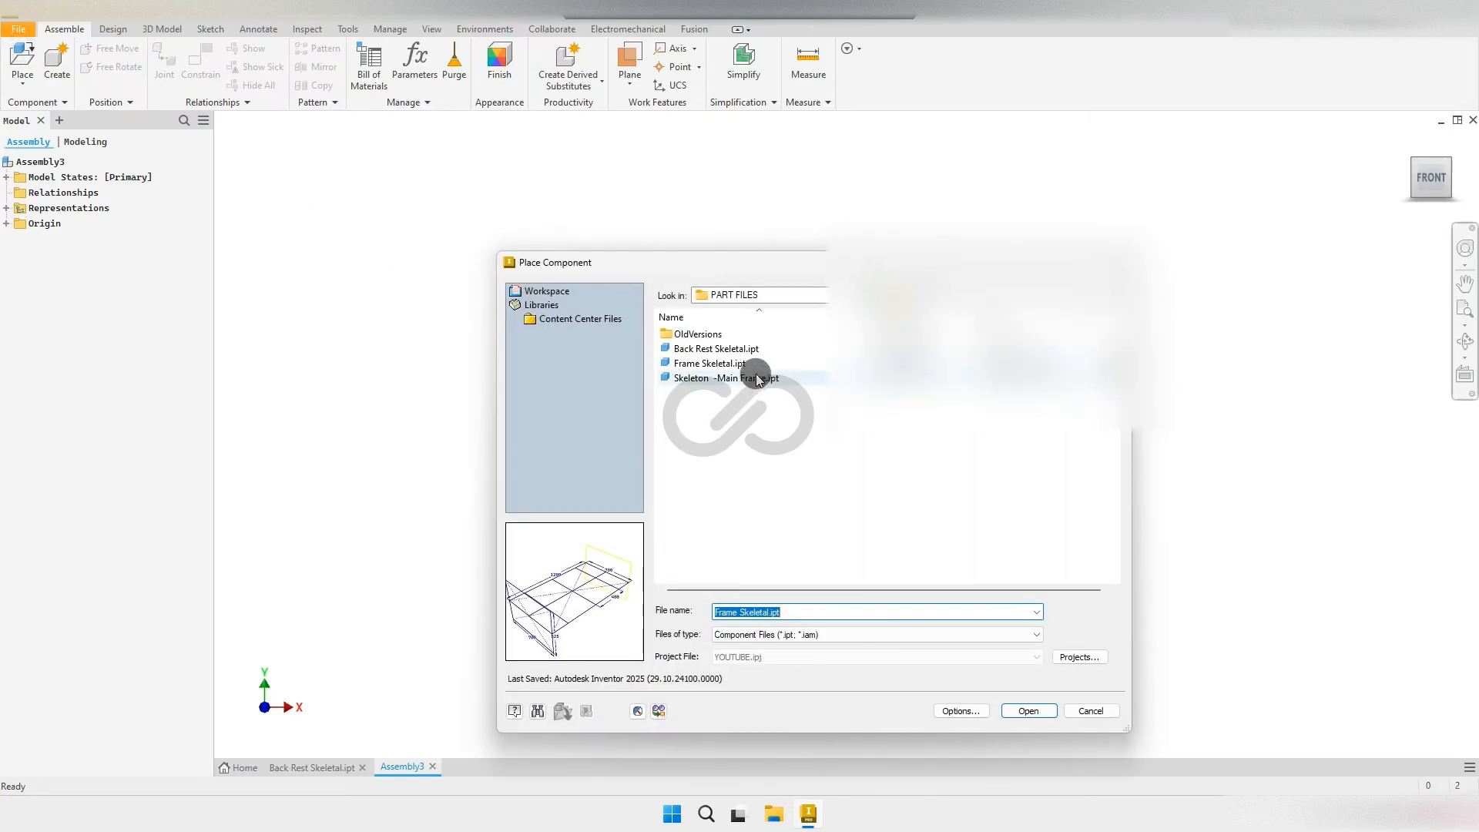
pyautogui.click(741, 353)
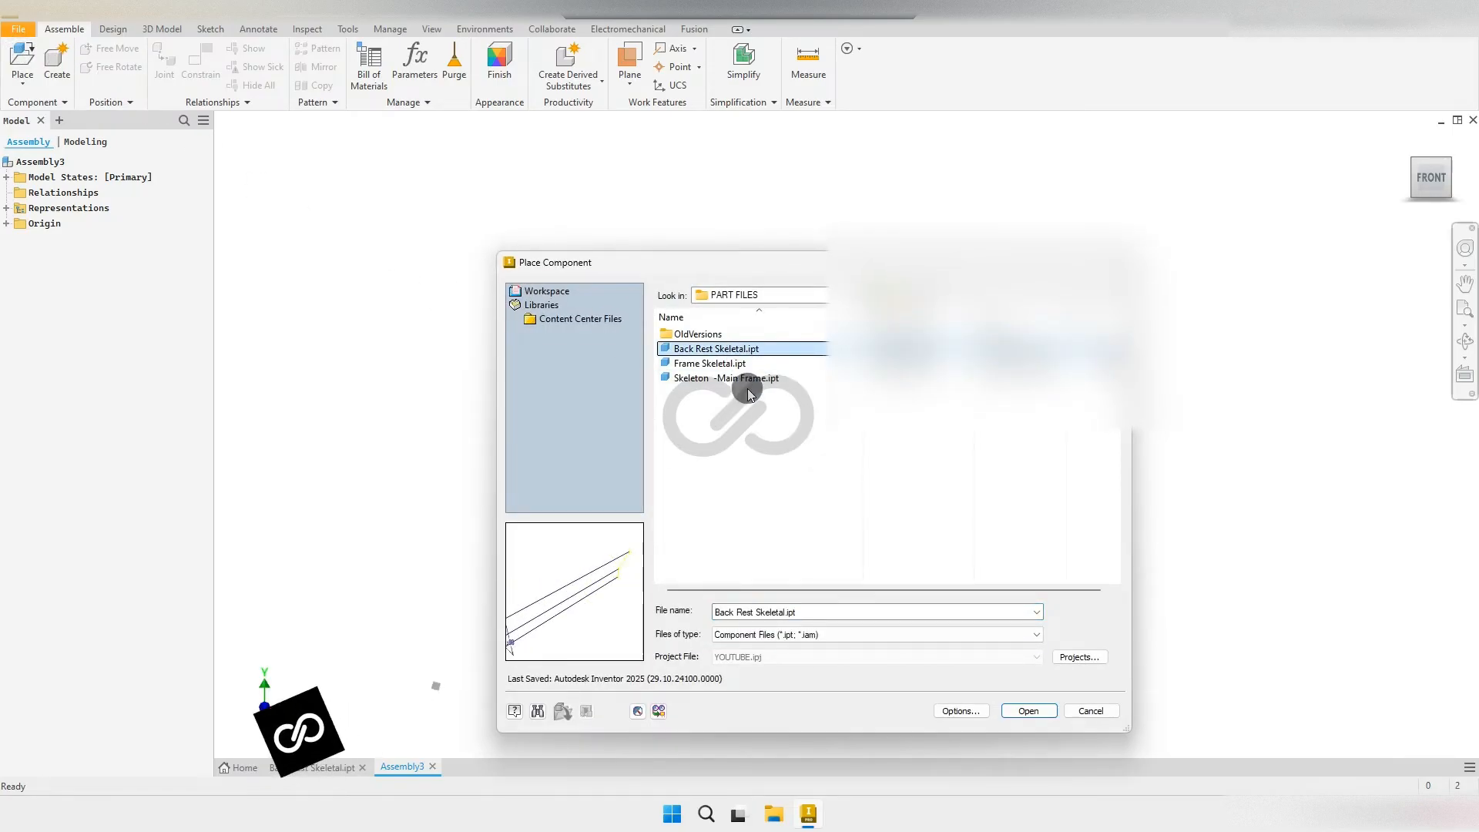
pyautogui.click(1029, 710)
pyautogui.rightClick(714, 345)
pyautogui.click(801, 374)
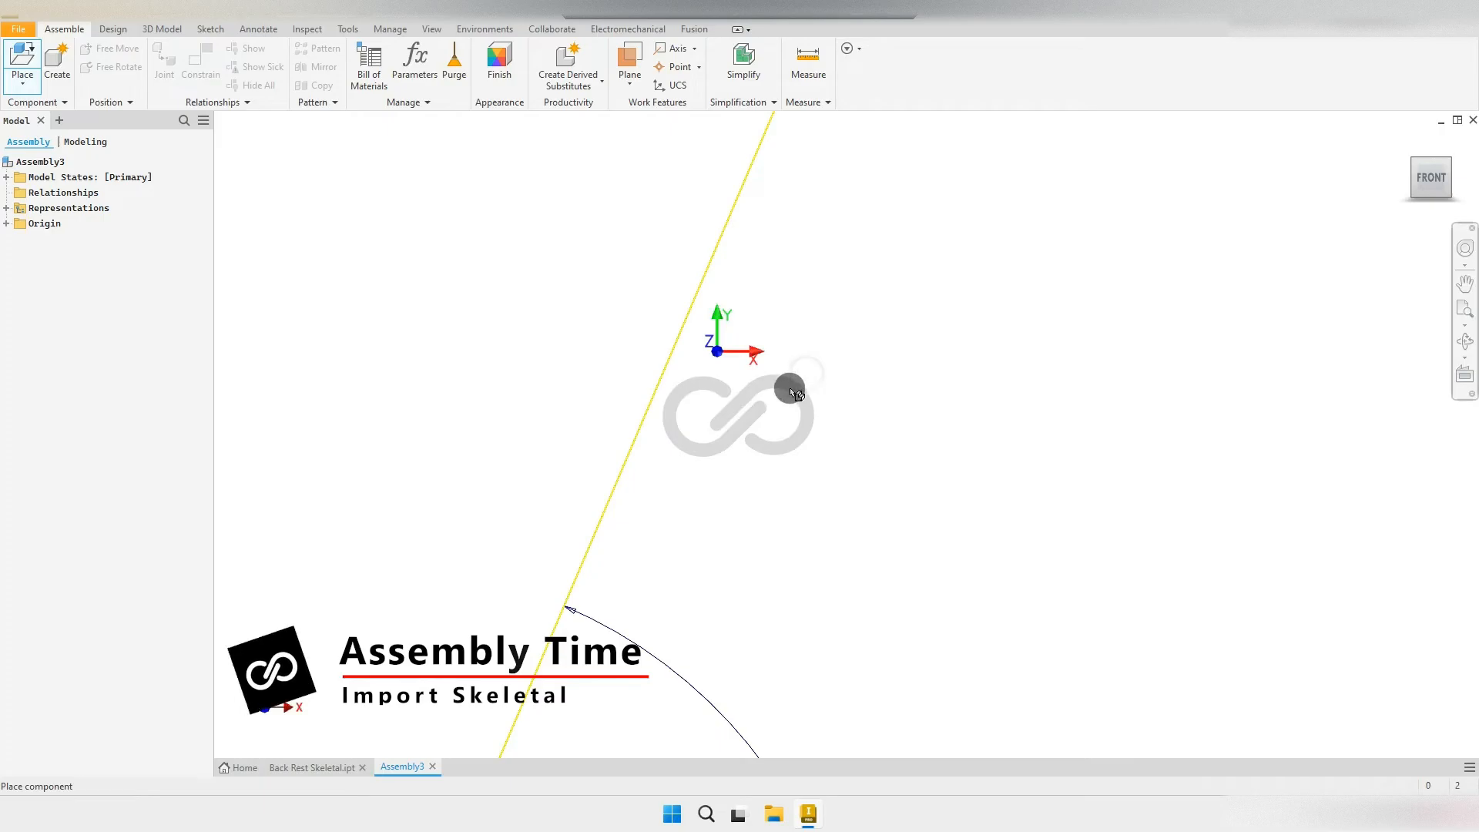
pyautogui.scroll(-2, 784, 394)
pyautogui.rightClick(1073, 385)
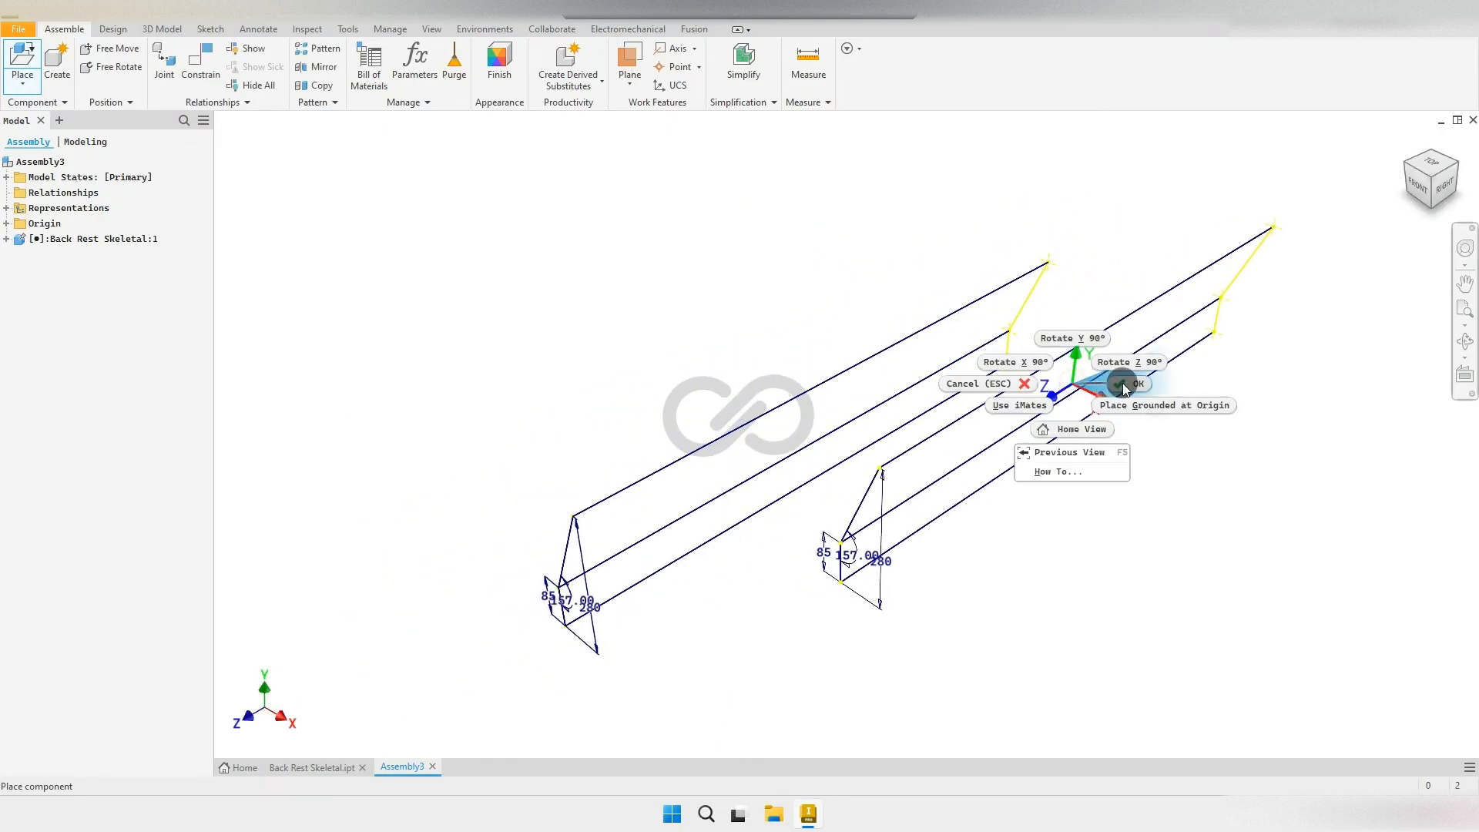
pyautogui.click(1123, 384)
# Step: Orient the skeleton to an angled left-front view and set that view as the home view
pyautogui.click(1404, 162)
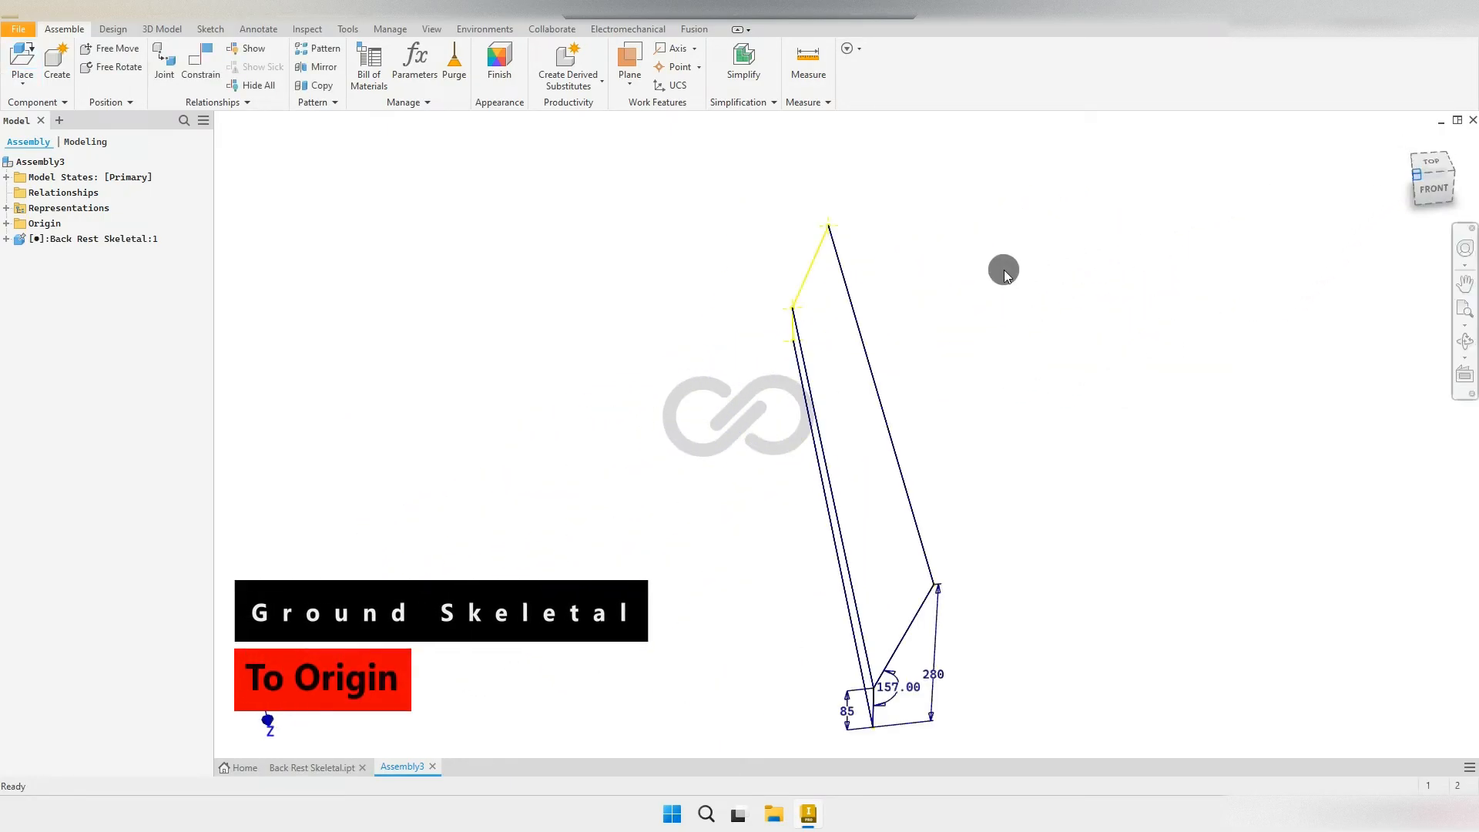
pyautogui.keyDown('shift'); pyautogui.moveTo(887, 435); pyautogui.dragTo(814, 398, button='middle'); pyautogui.keyUp('shift')
pyautogui.scroll(2, 932, 460)
pyautogui.rightClick(1403, 147)
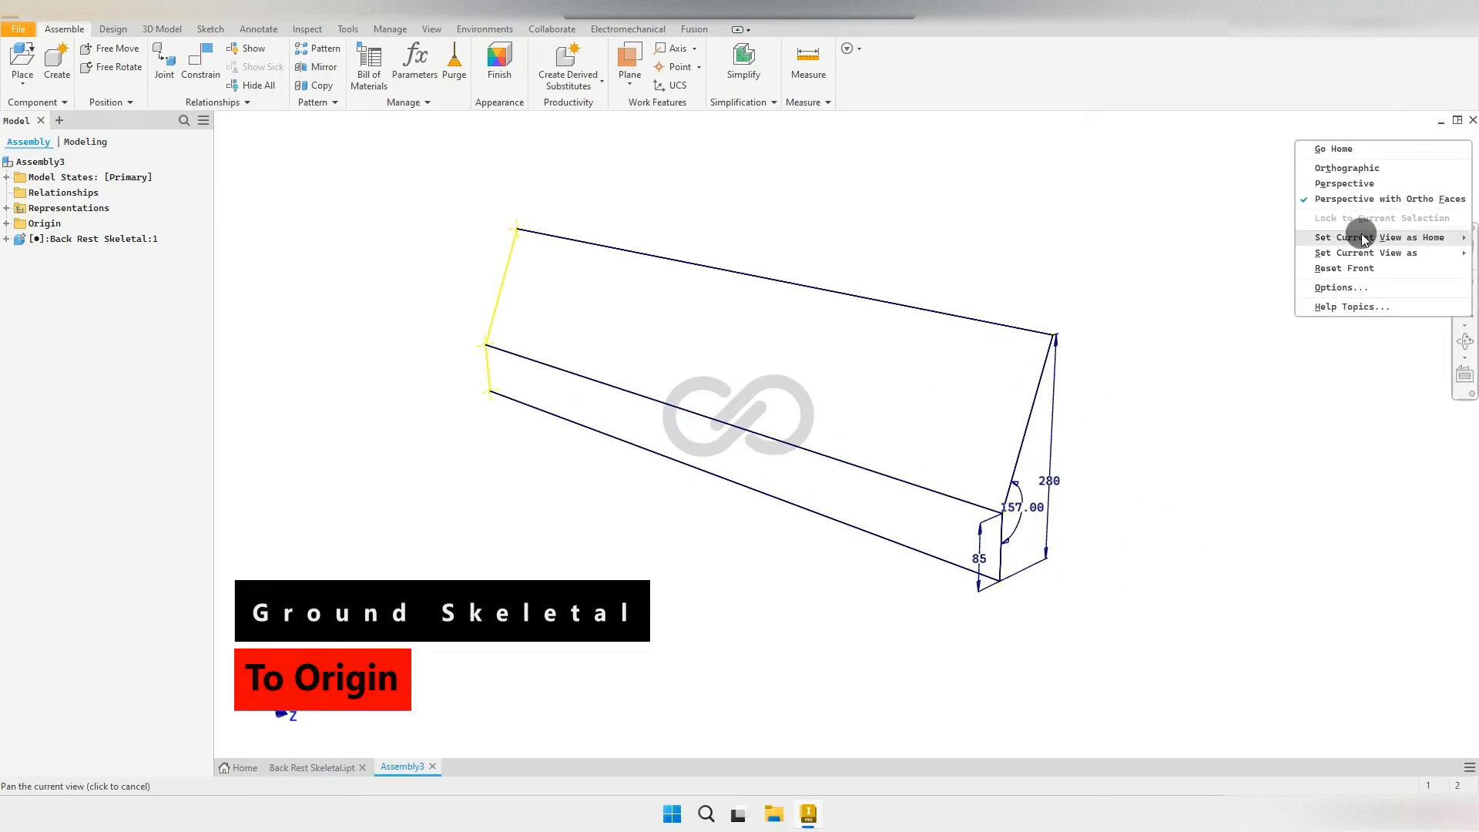
pyautogui.click(1233, 237)
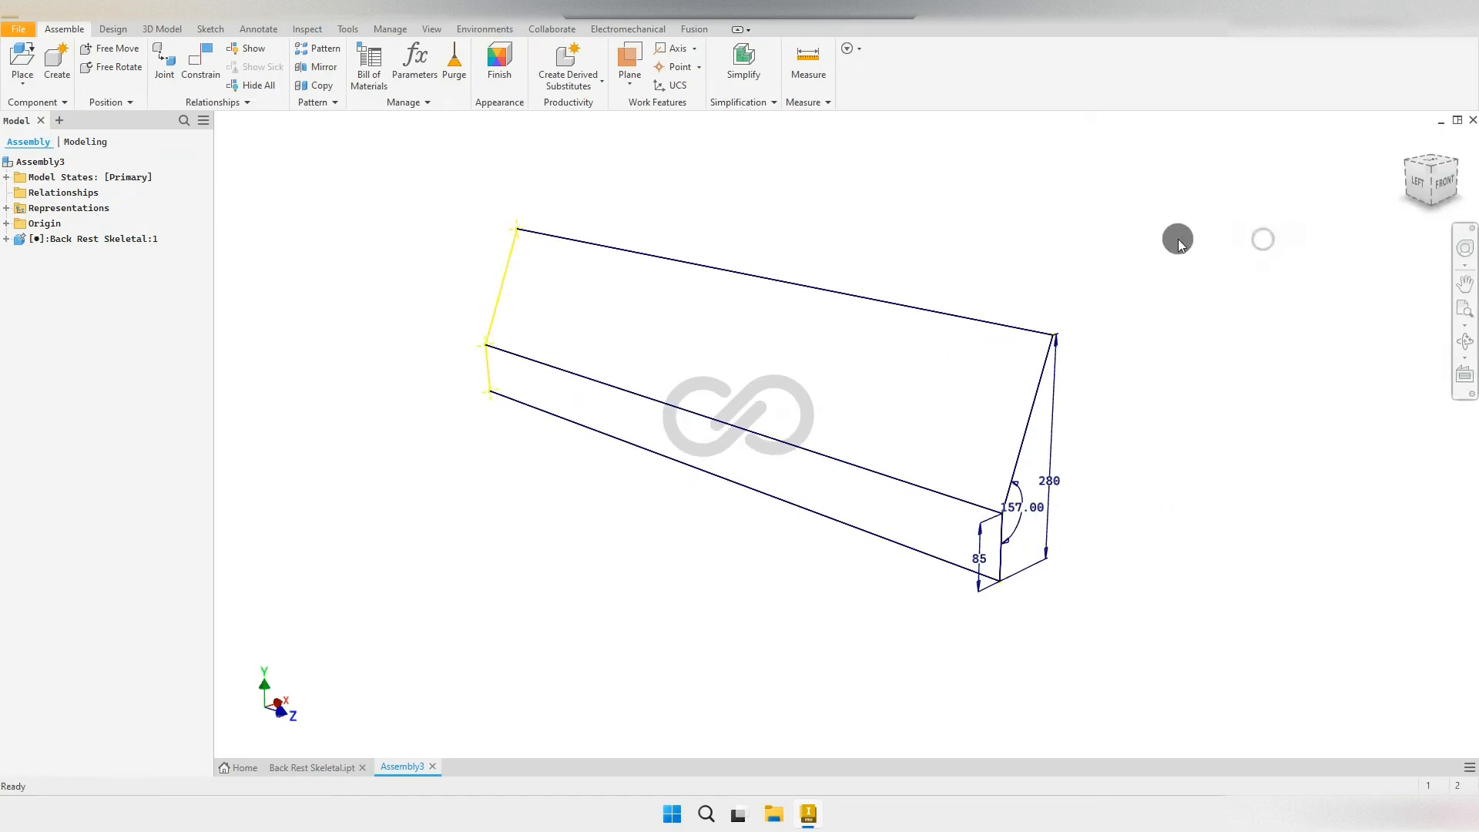
pyautogui.scroll(-3, 1067, 277)
pyautogui.scroll(-2, 1067, 278)
pyautogui.click(1412, 146)
pyautogui.moveTo(743, 382)
pyautogui.mouseDown(button='middle')
pyautogui.moveTo(695, 386)
pyautogui.moveTo(706, 401)
pyautogui.mouseUp(button='middle')
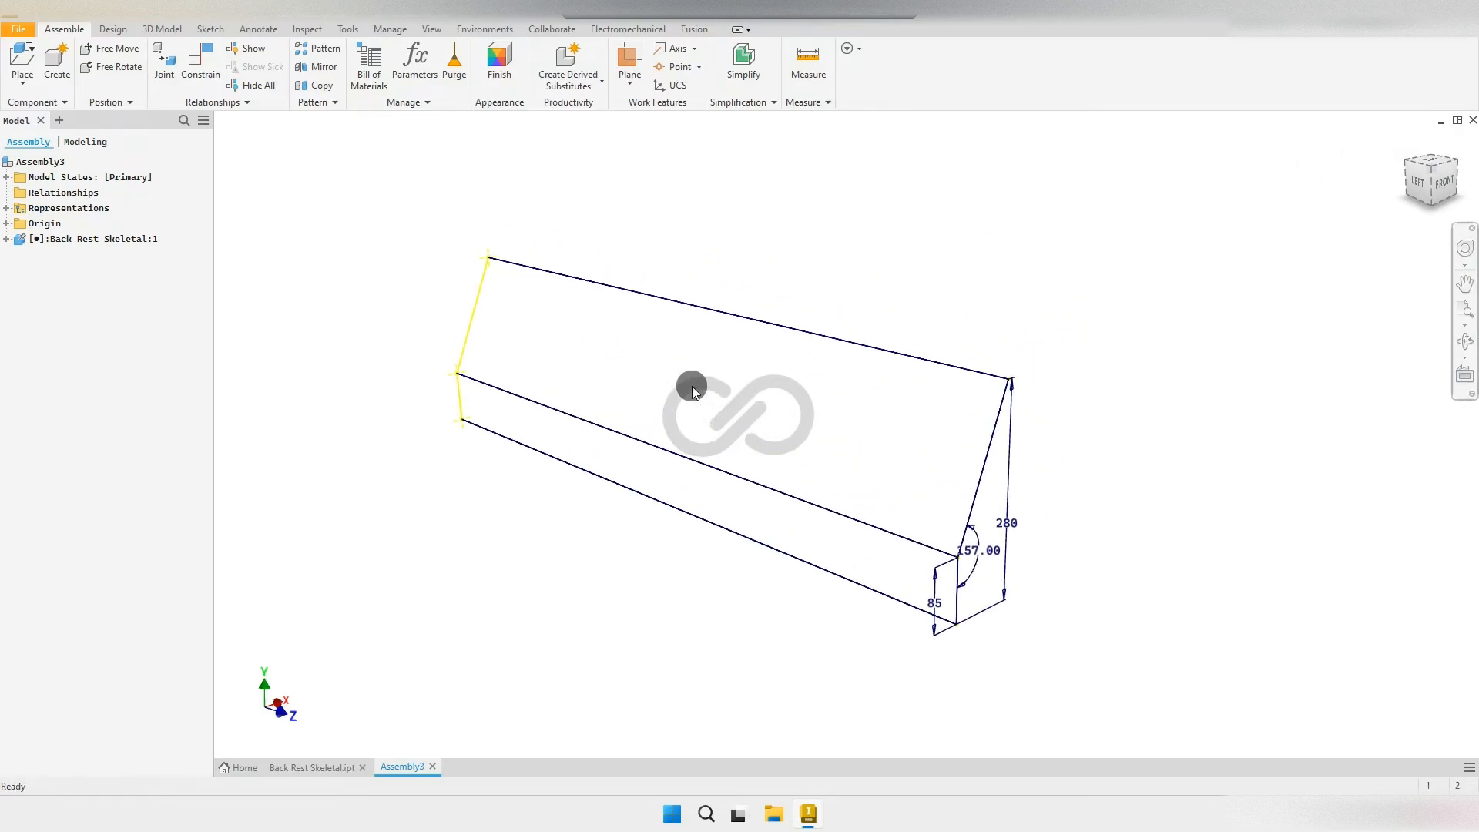
# Step: Start Insert Frame and save the assembly as Back Rest Sub Assy in the SUB ASSEMBLIES folder
pyautogui.click(115, 31)
pyautogui.click(115, 64)
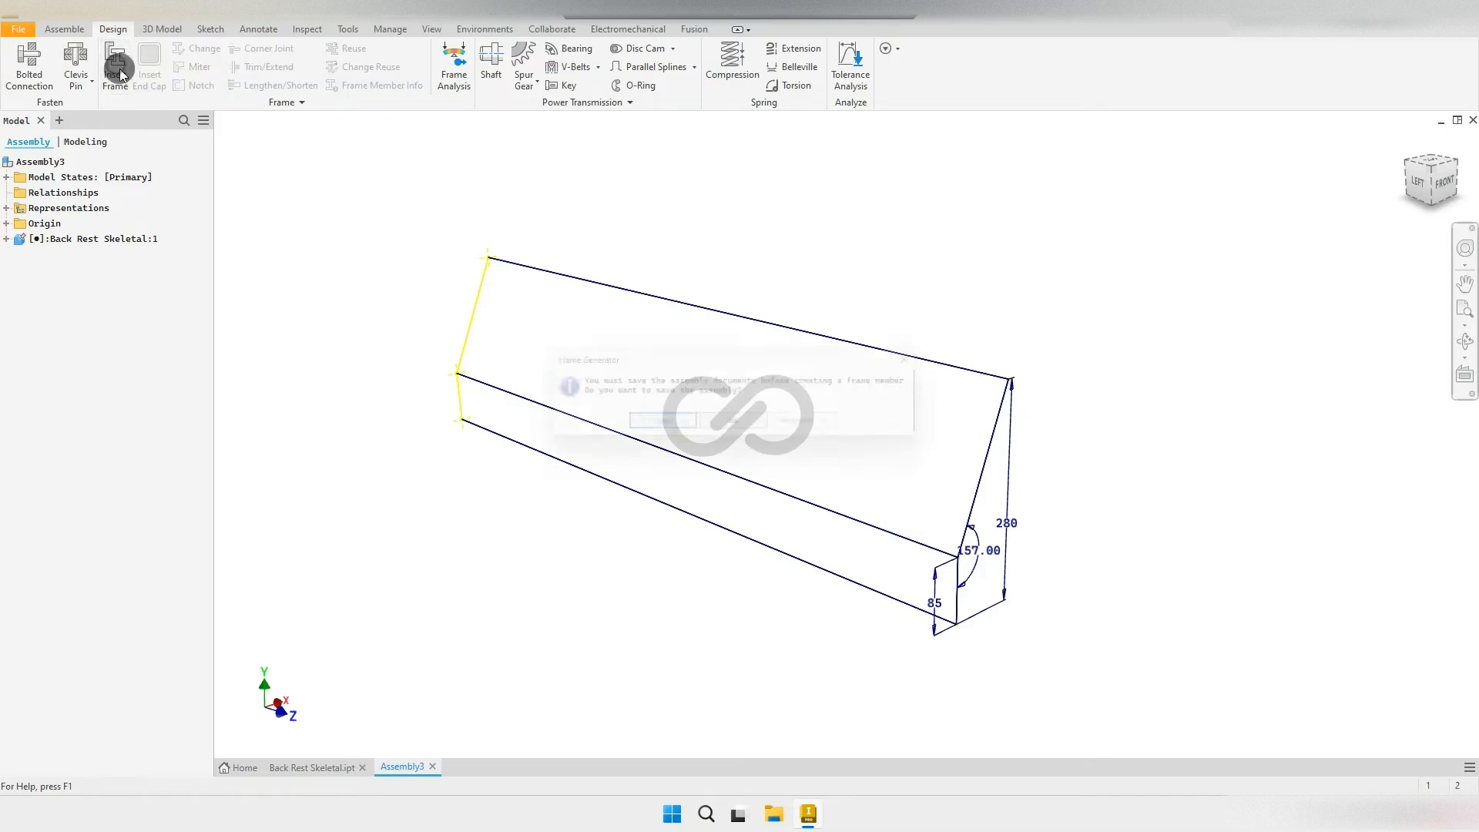
pyautogui.click(659, 428)
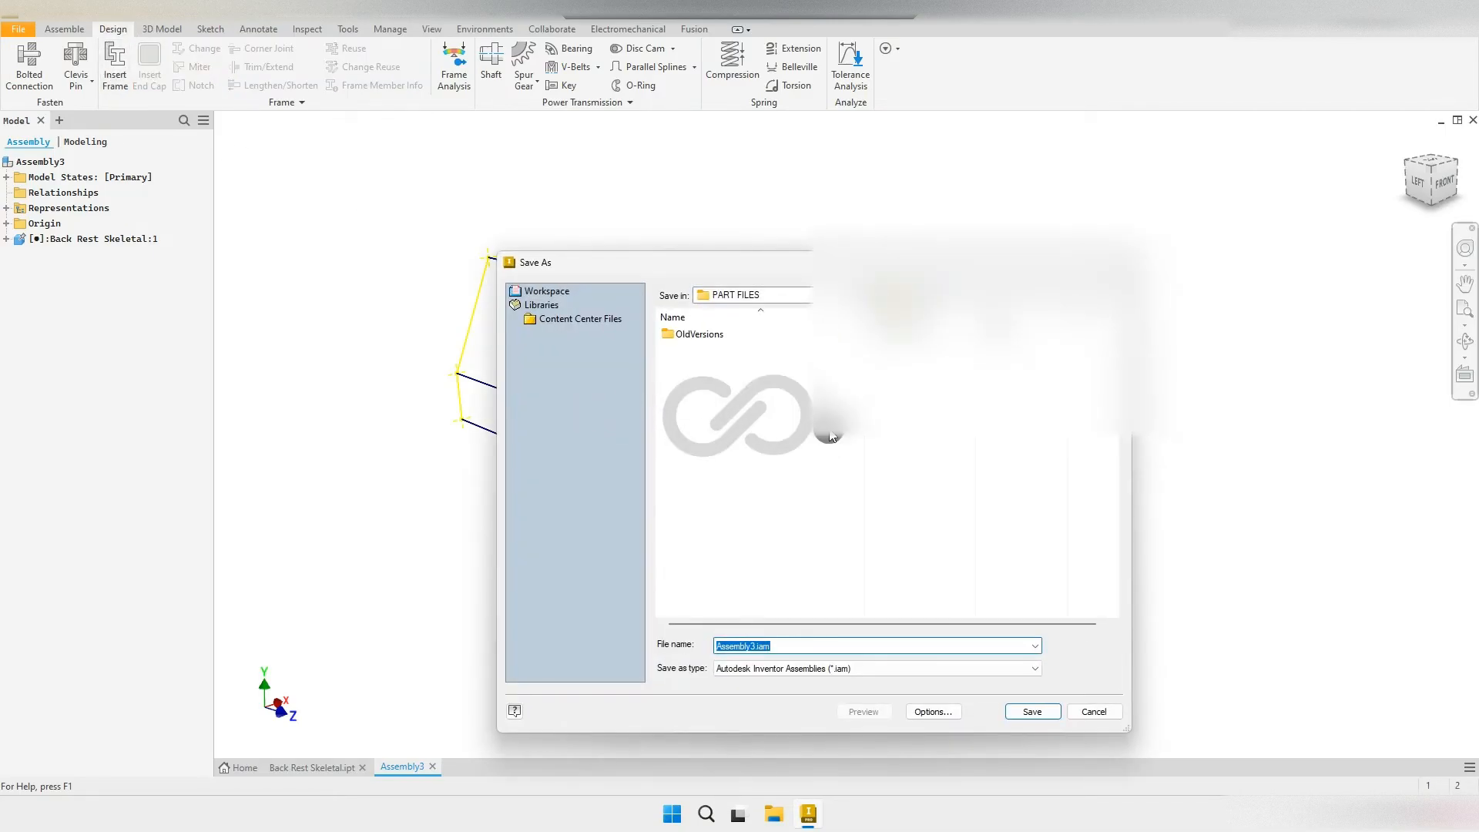
pyautogui.doubleClick(711, 364)
pyautogui.write('Back Rest ')
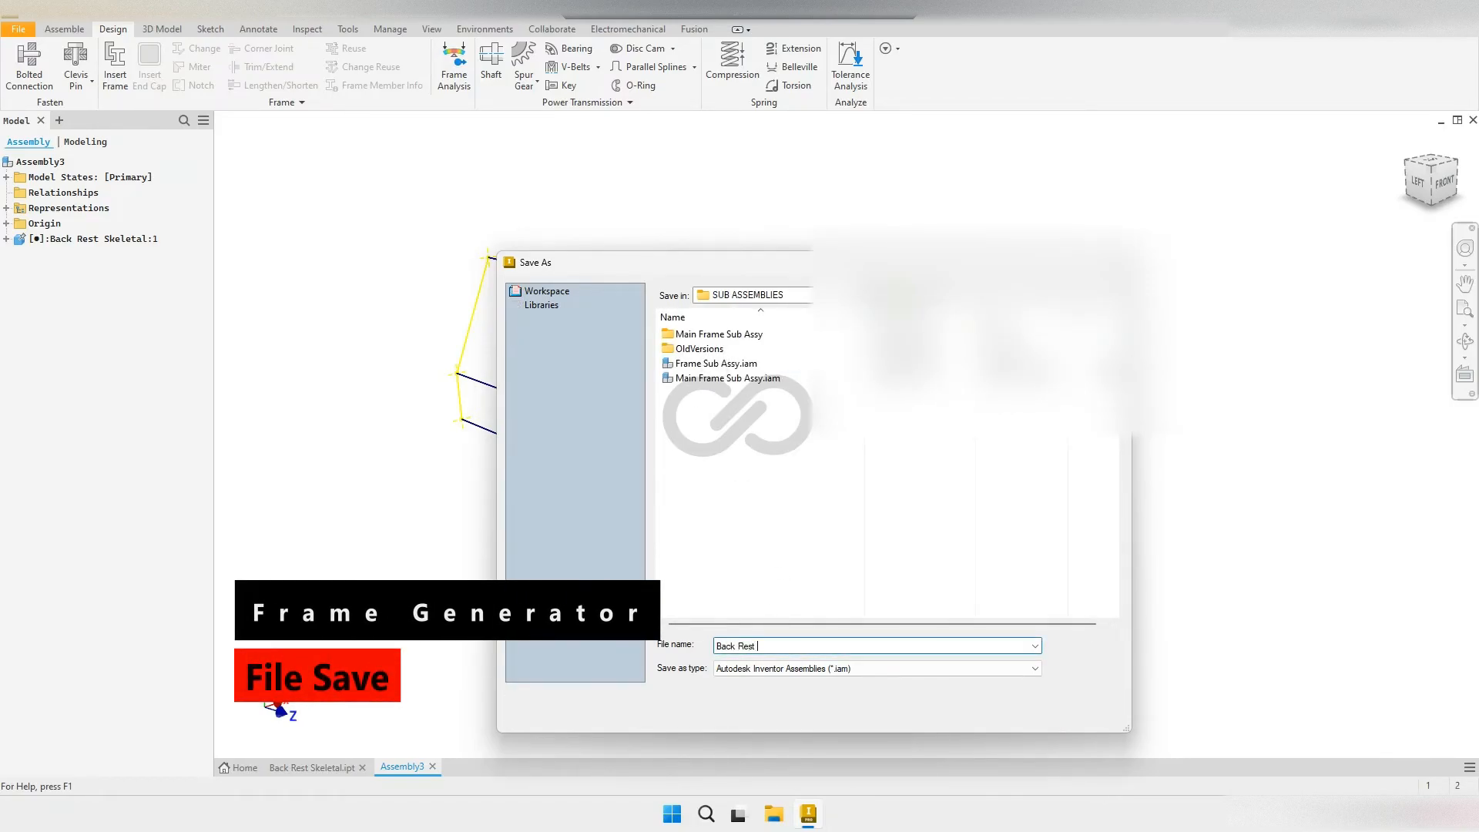
pyautogui.write('Sub Assy')
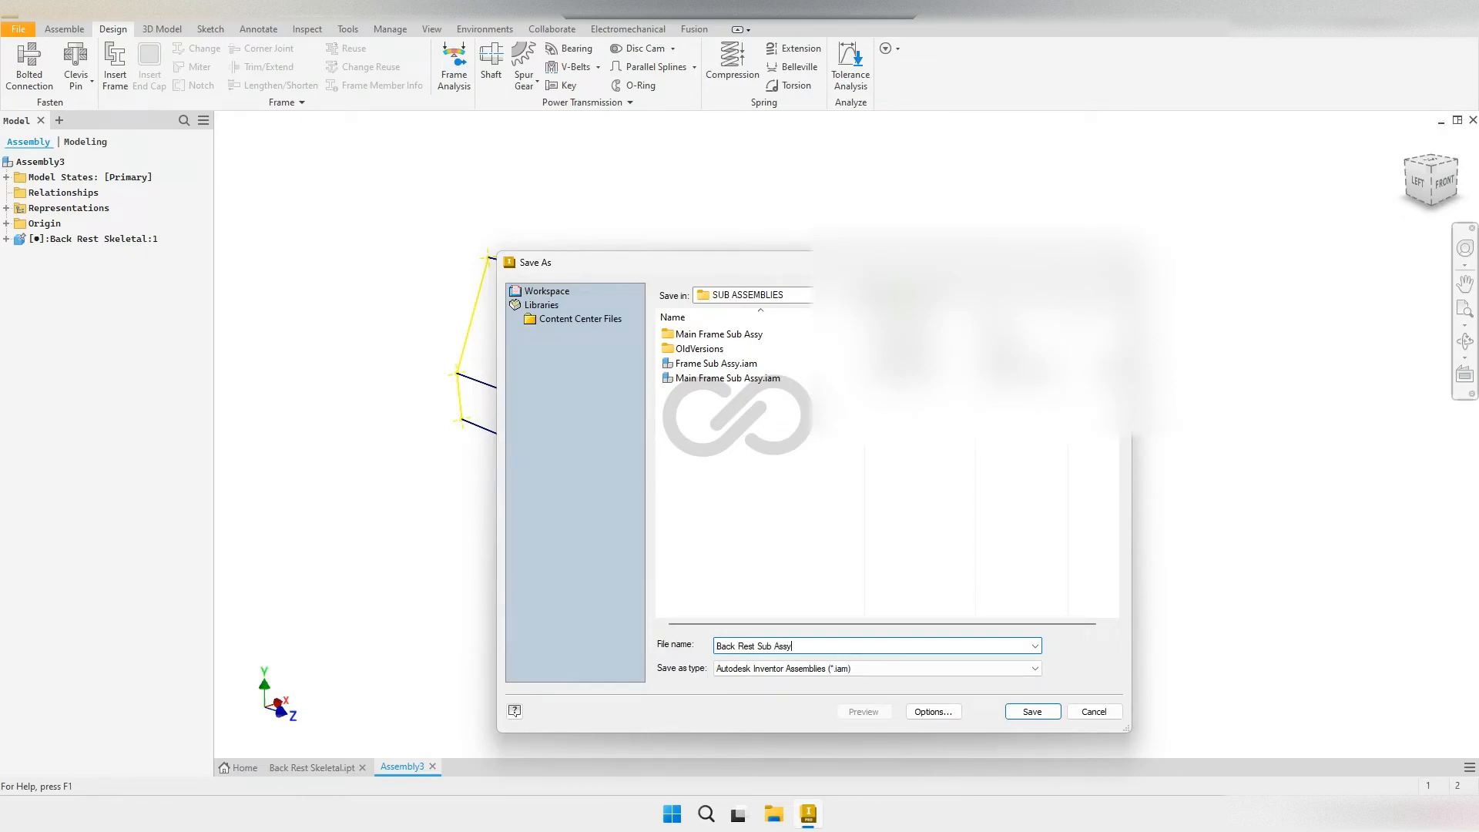
pyautogui.press('Return')
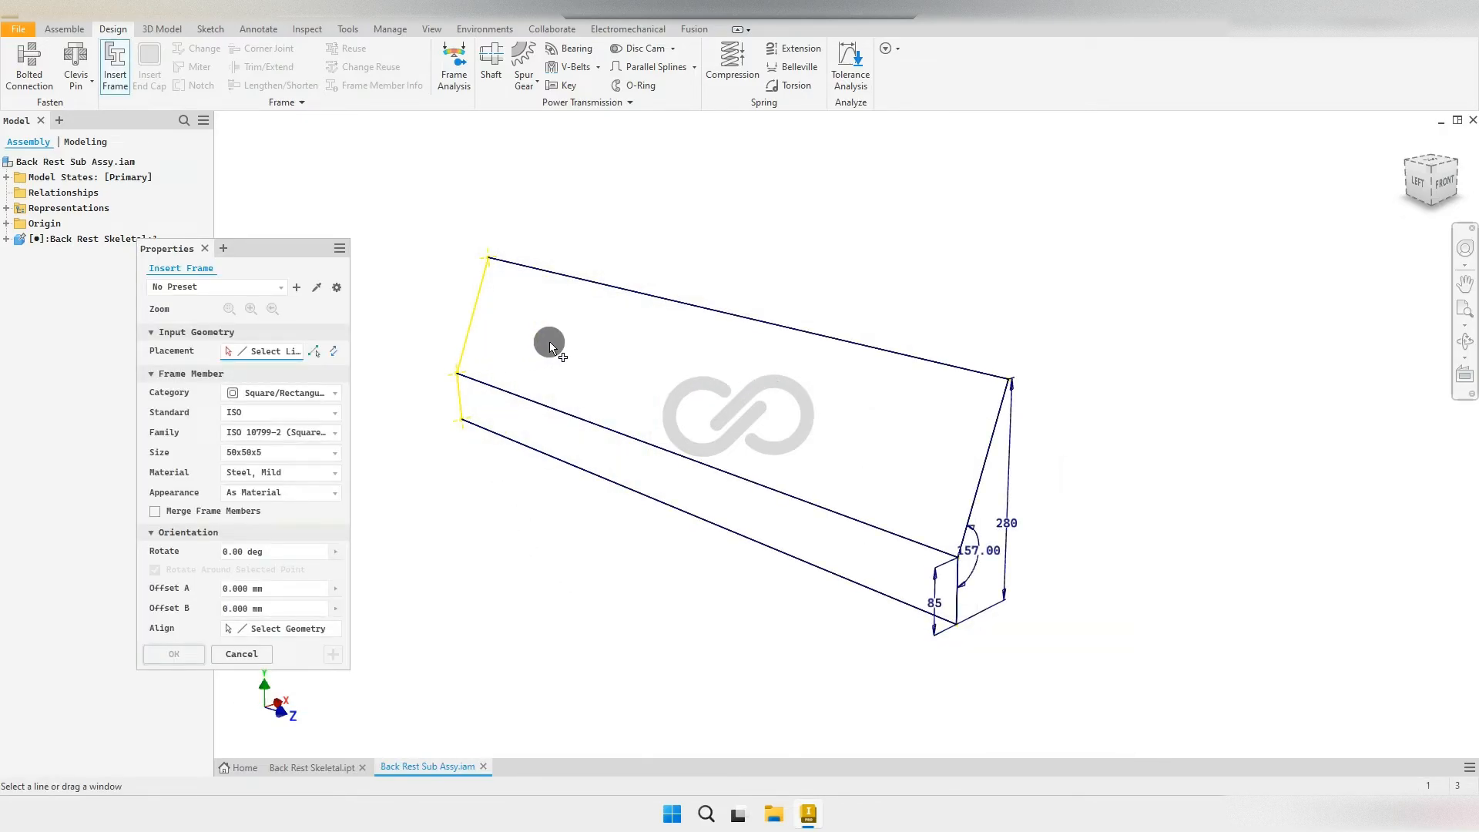
# Step: Set the square tube frame member size to 40x40x2.5
pyautogui.scroll(-3, 532, 423)
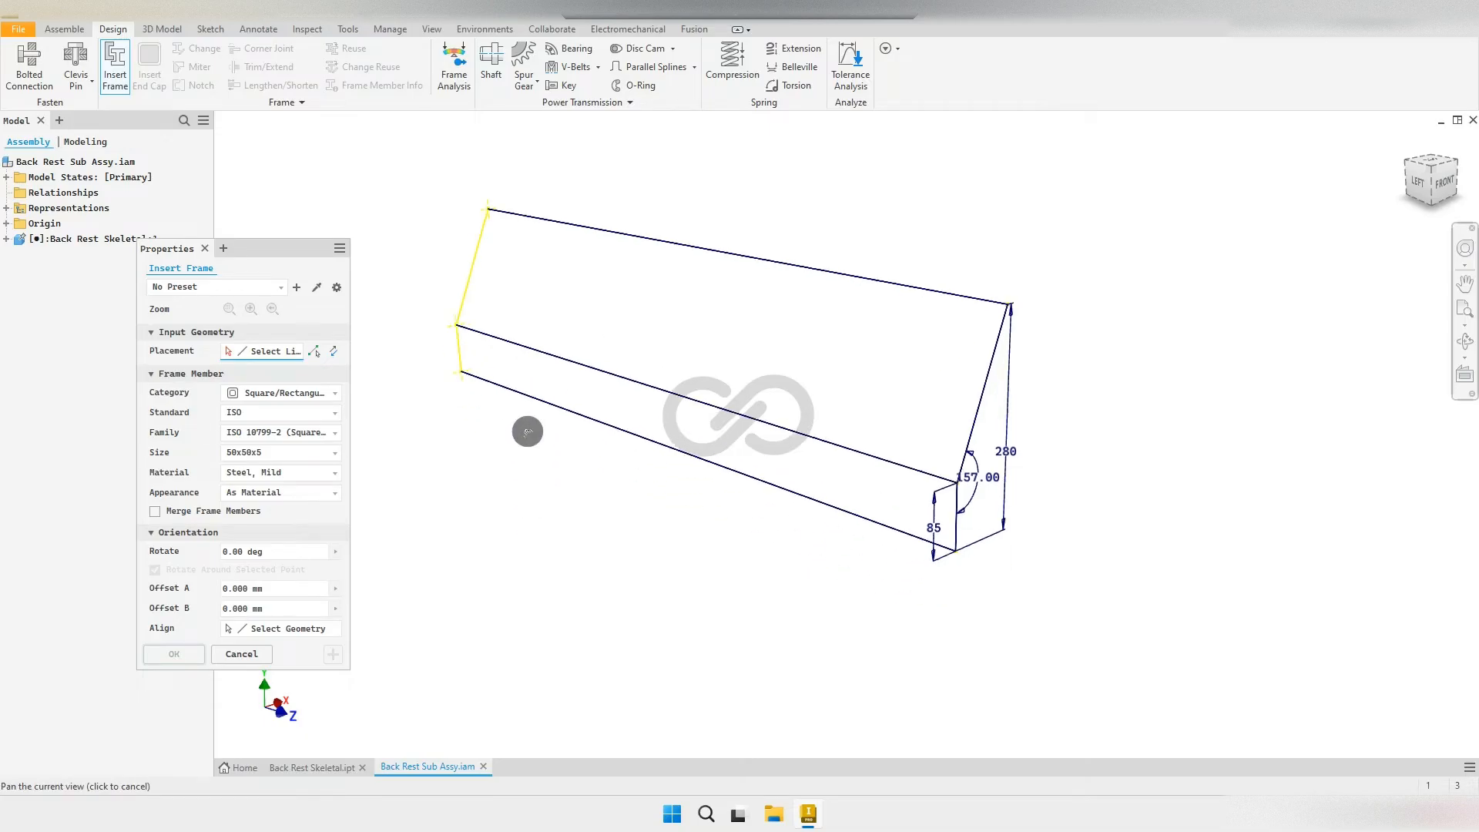
pyautogui.click(288, 454)
pyautogui.scroll(3, 268, 524)
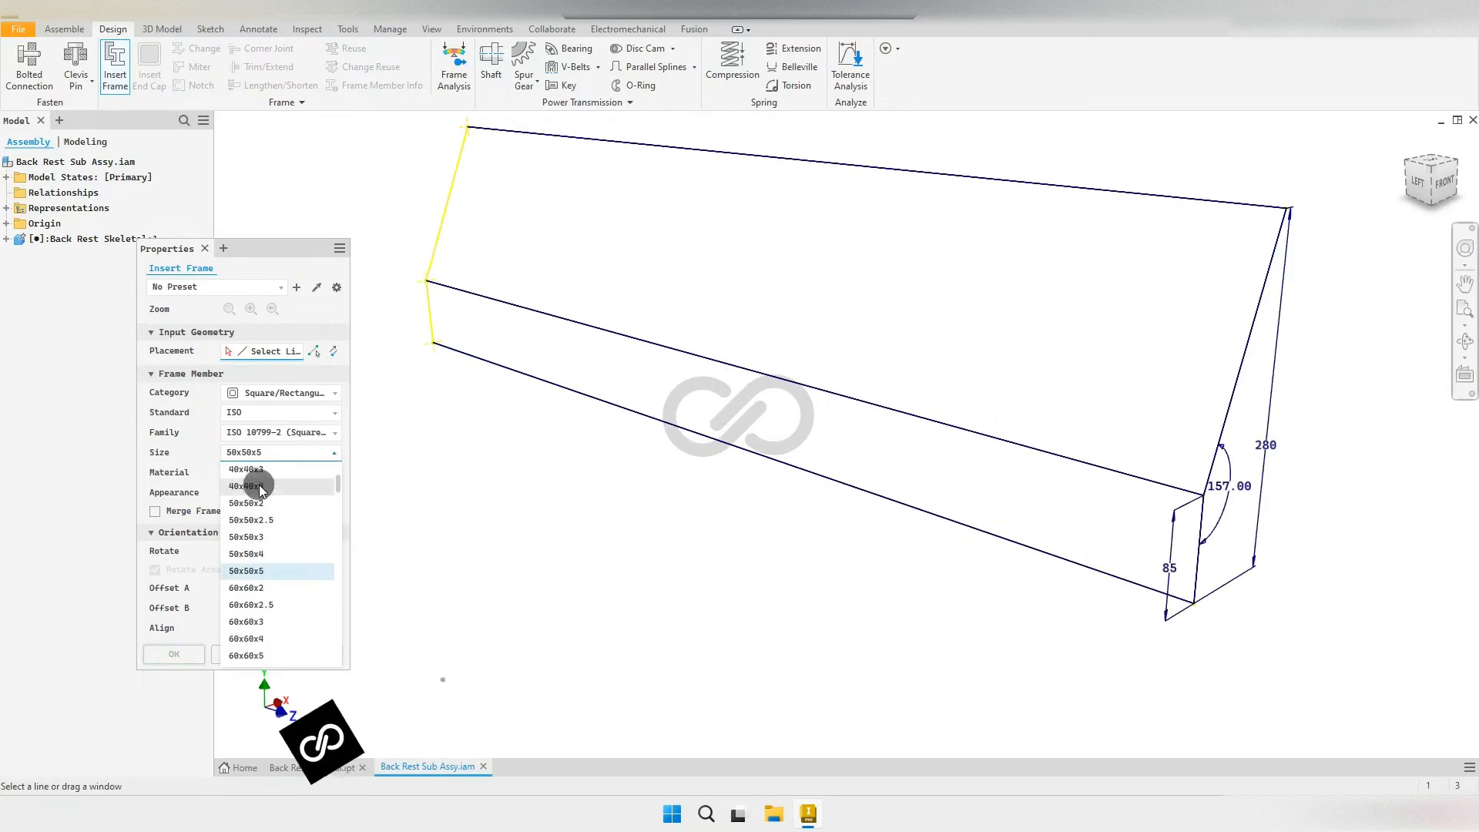
pyautogui.scroll(2, 271, 506)
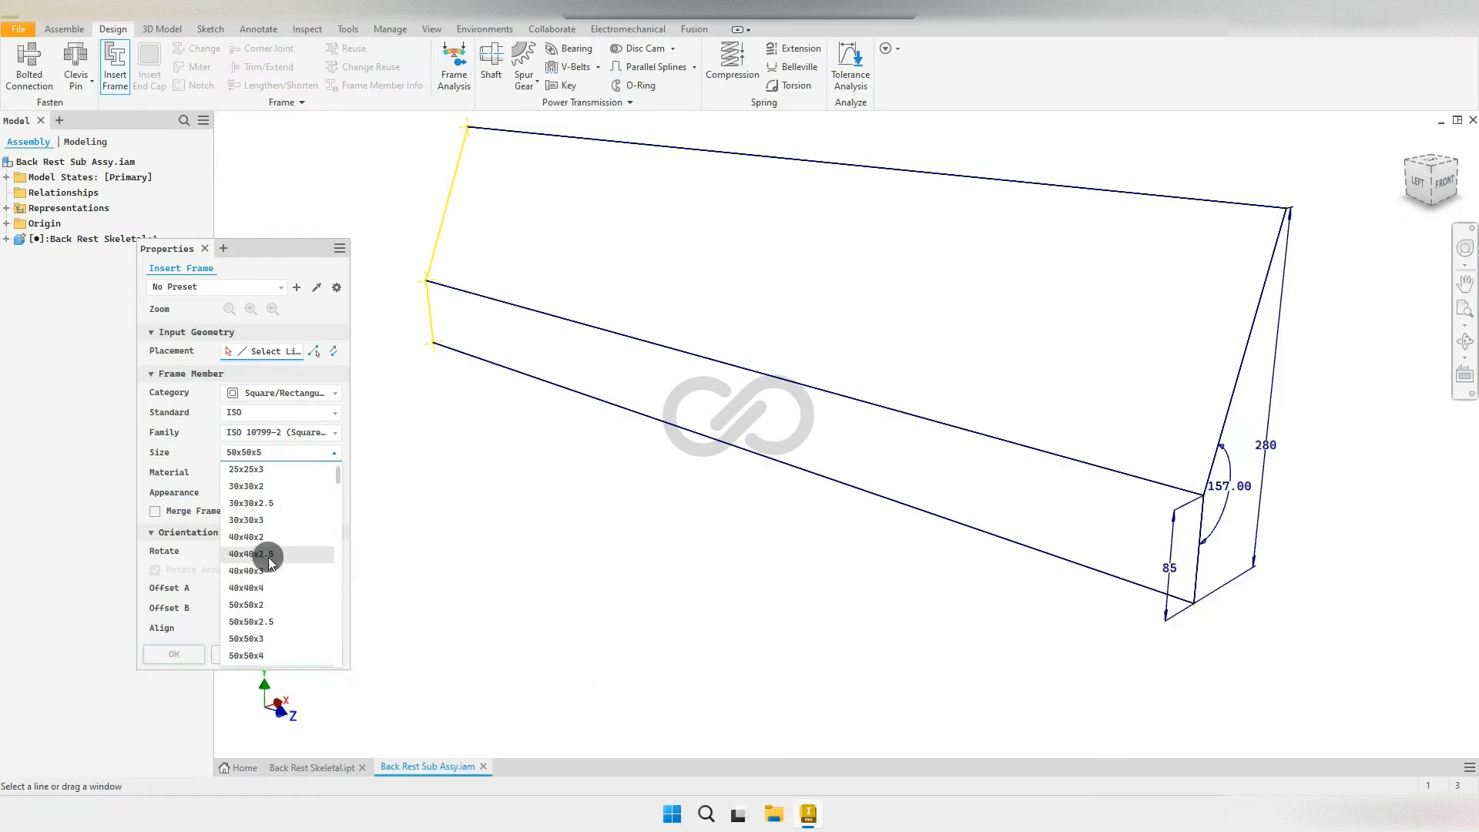
pyautogui.click(267, 555)
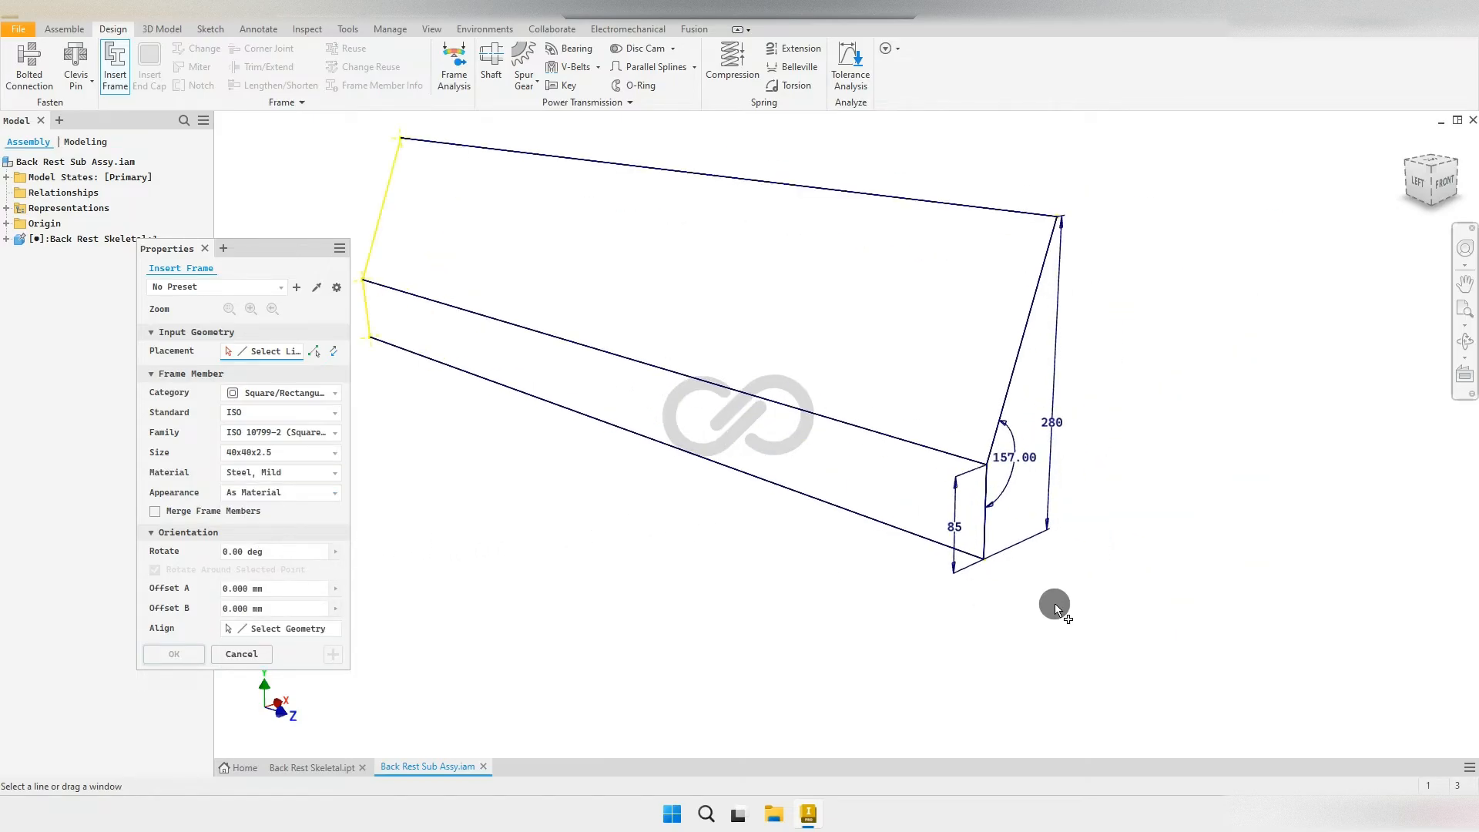
# Step: Select the short and long lines of both bent end profiles as placement for the frame members
pyautogui.click(989, 540)
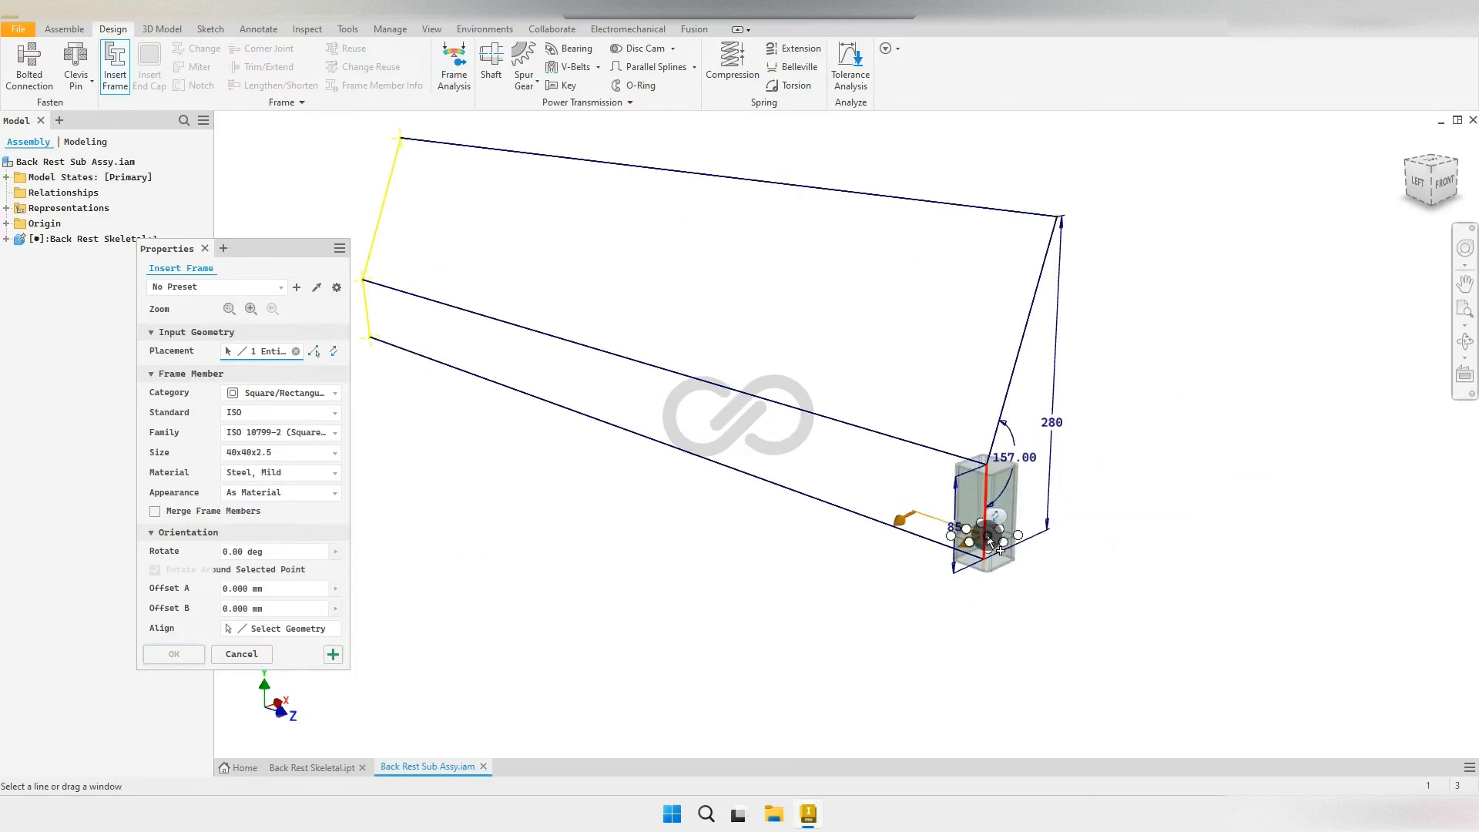
pyautogui.click(1010, 388)
pyautogui.click(463, 330)
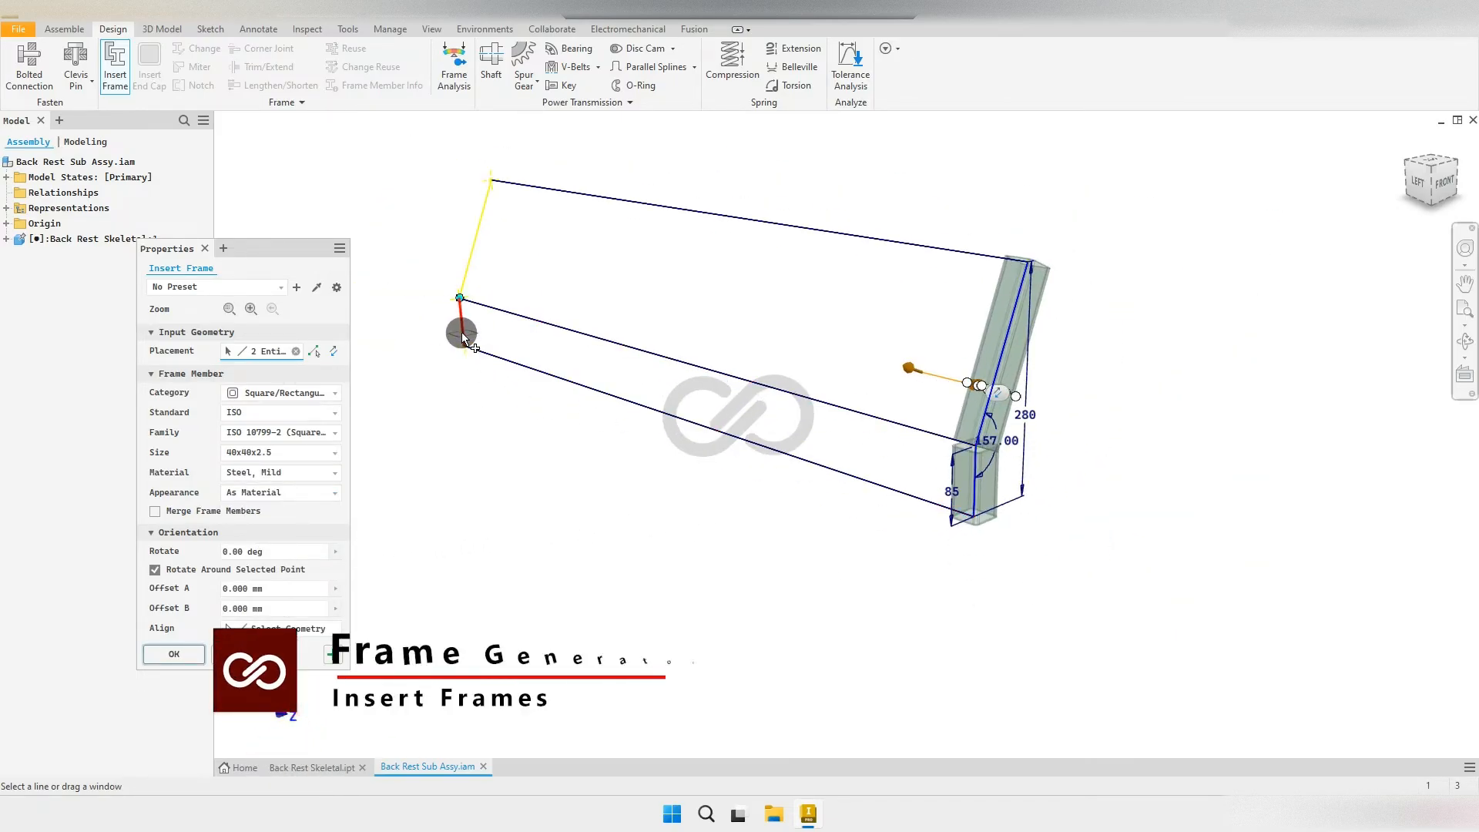
pyautogui.click(469, 257)
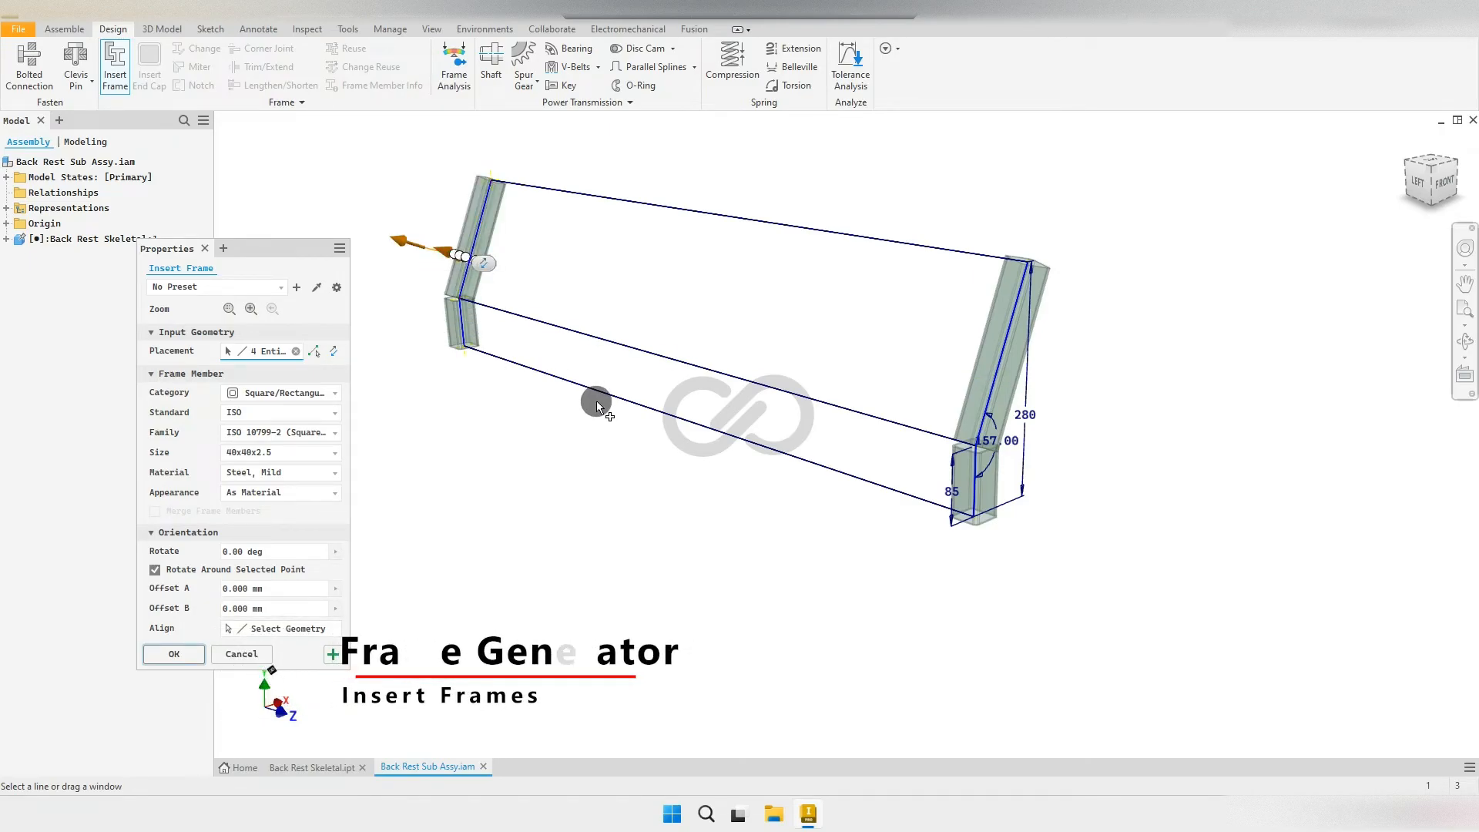
pyautogui.scroll(-2, 673, 496)
pyautogui.moveTo(673, 498); pyautogui.dragTo(820, 534, button='middle')
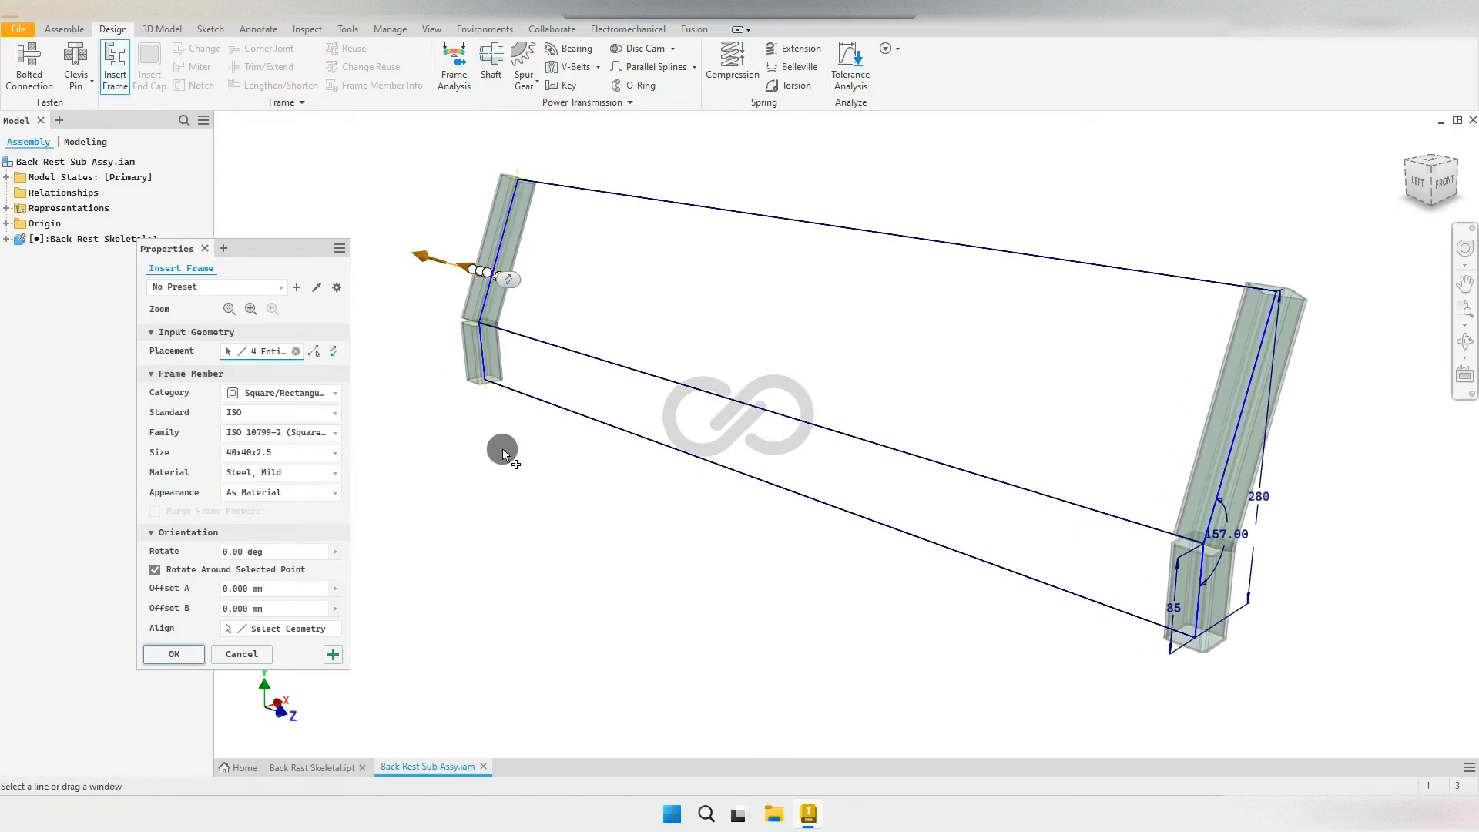
# Step: Apply the members and name the new frame file Frame - Backrest Sub Assy, located in the SUB ASSEMBLIES folder
pyautogui.click(332, 651)
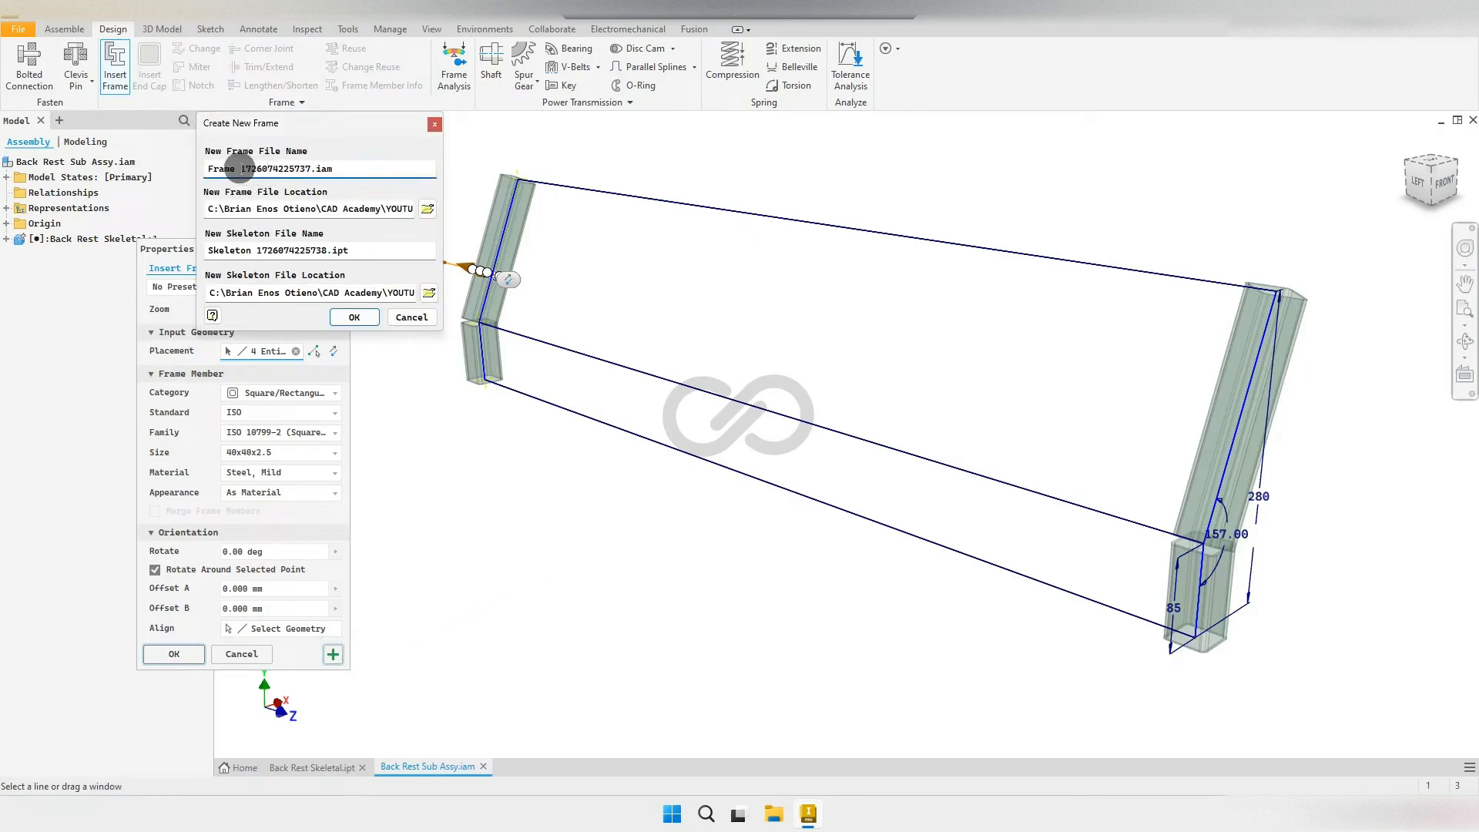
pyautogui.write('Frame Back')
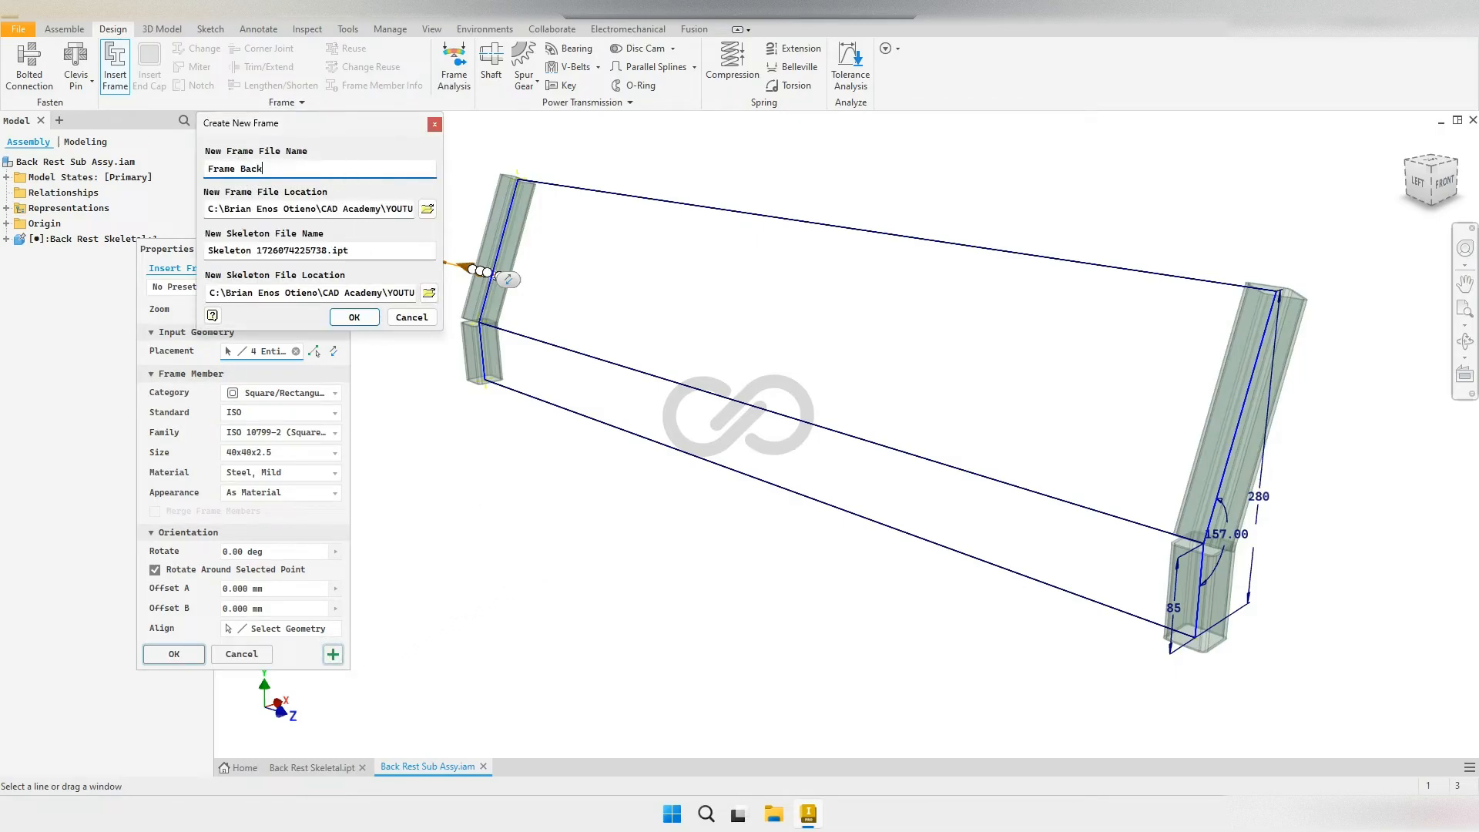
pyautogui.write('rest Sub Assy')
pyautogui.click(427, 209)
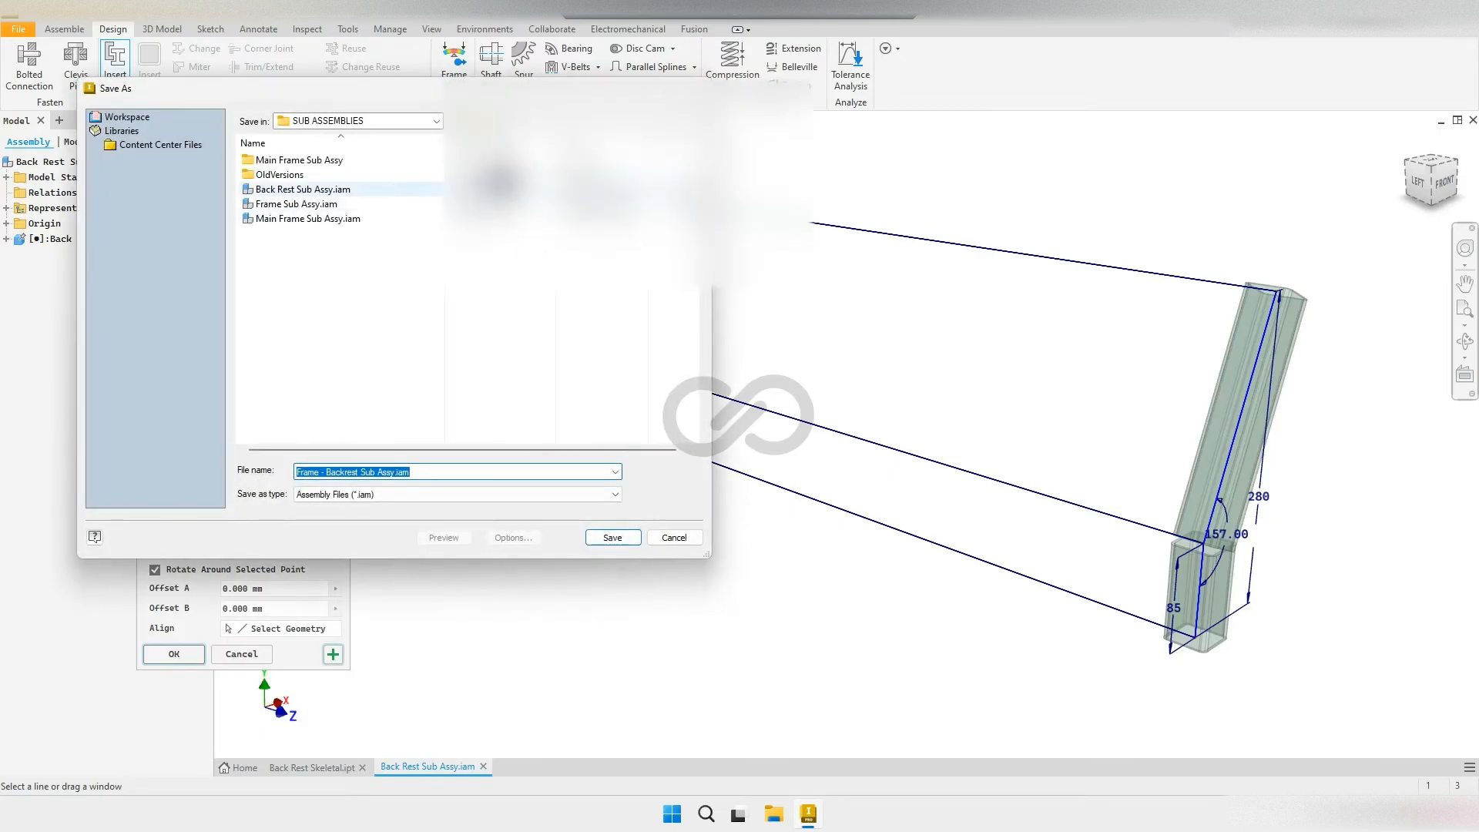
pyautogui.click(611, 538)
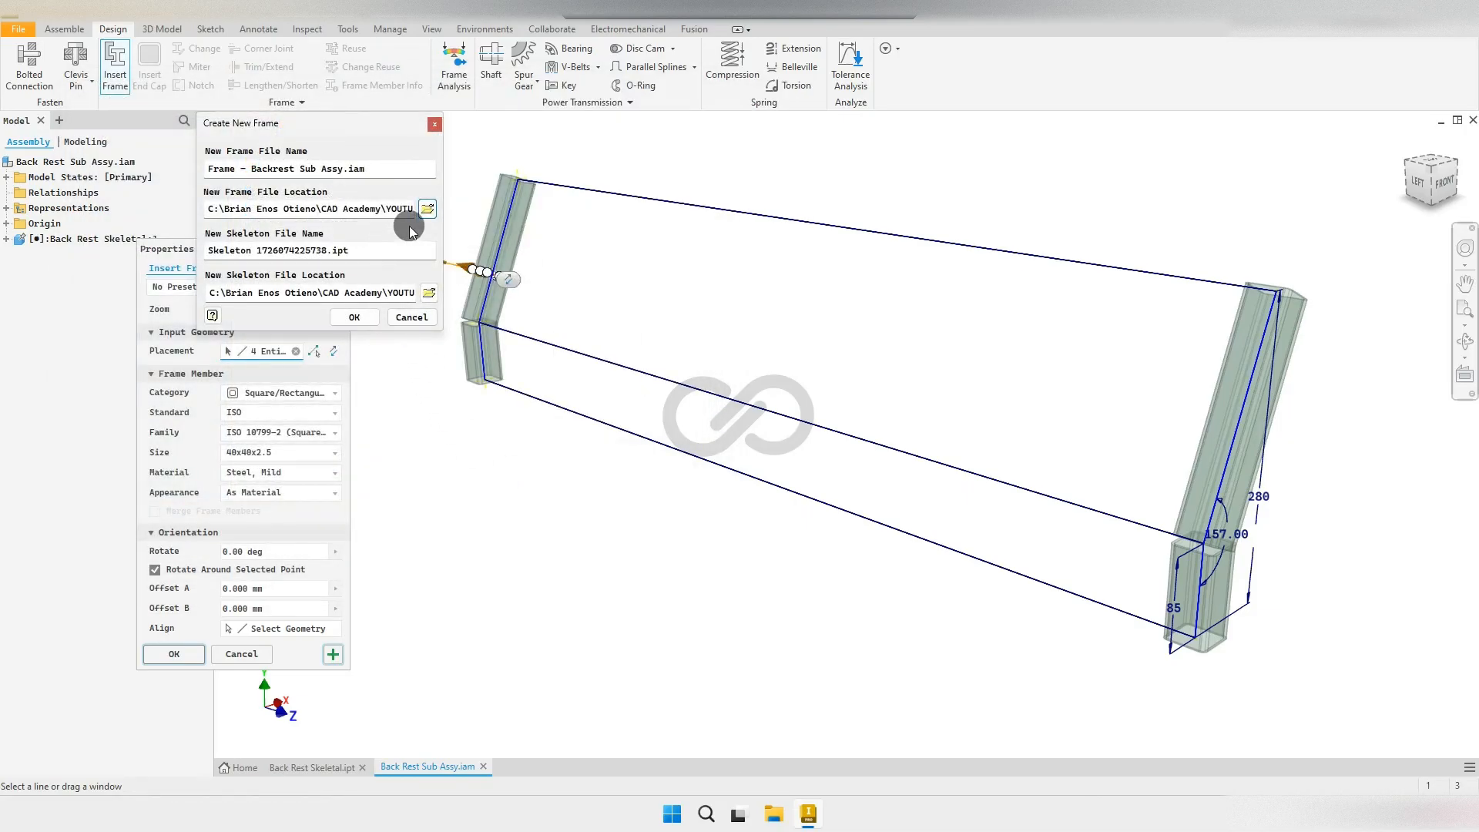
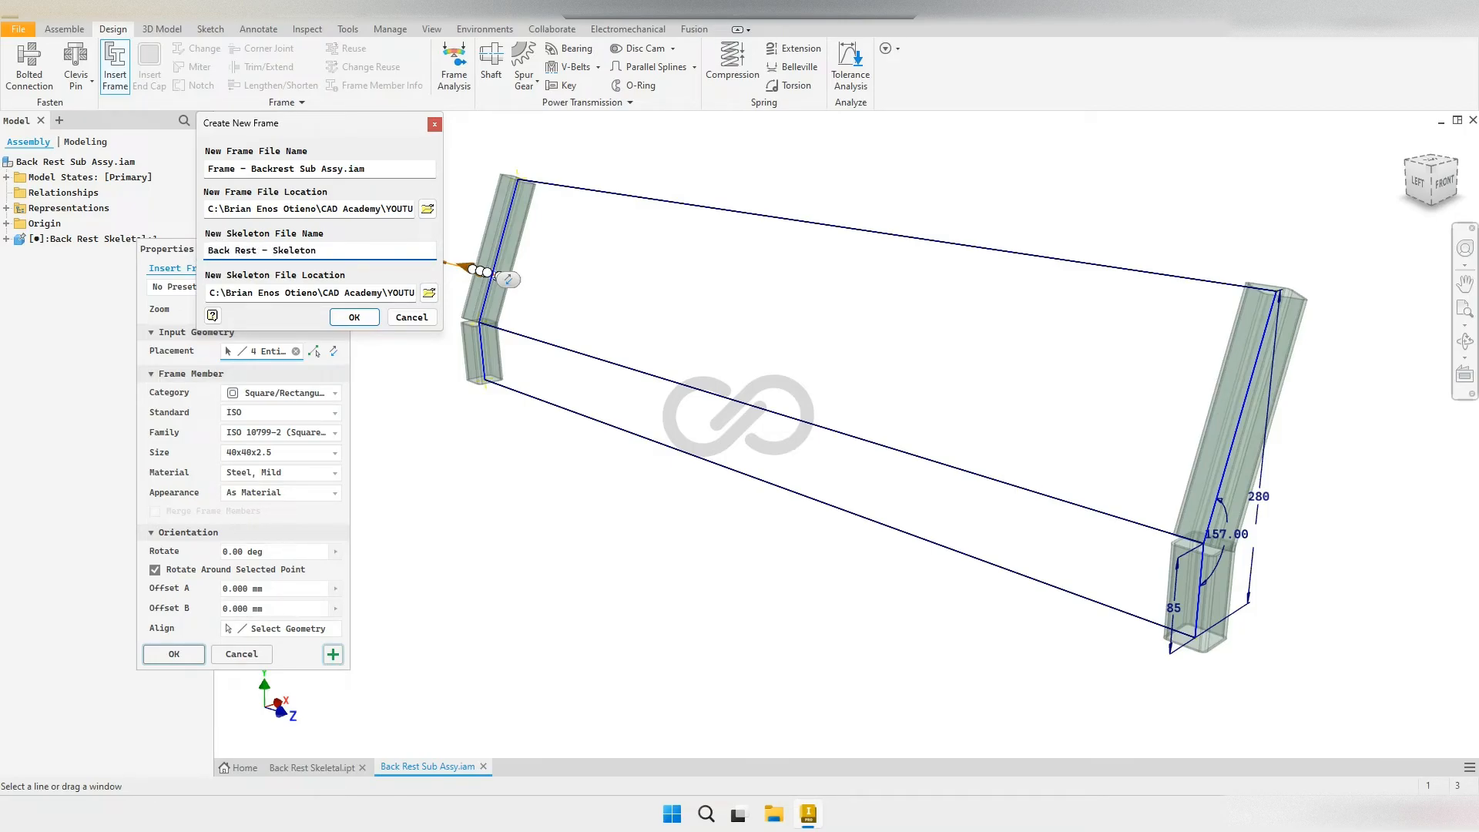
# Step: Set the new skeleton file's location to the PART FILES folder, then create the frame and accept the default frame member names
pyautogui.click(427, 293)
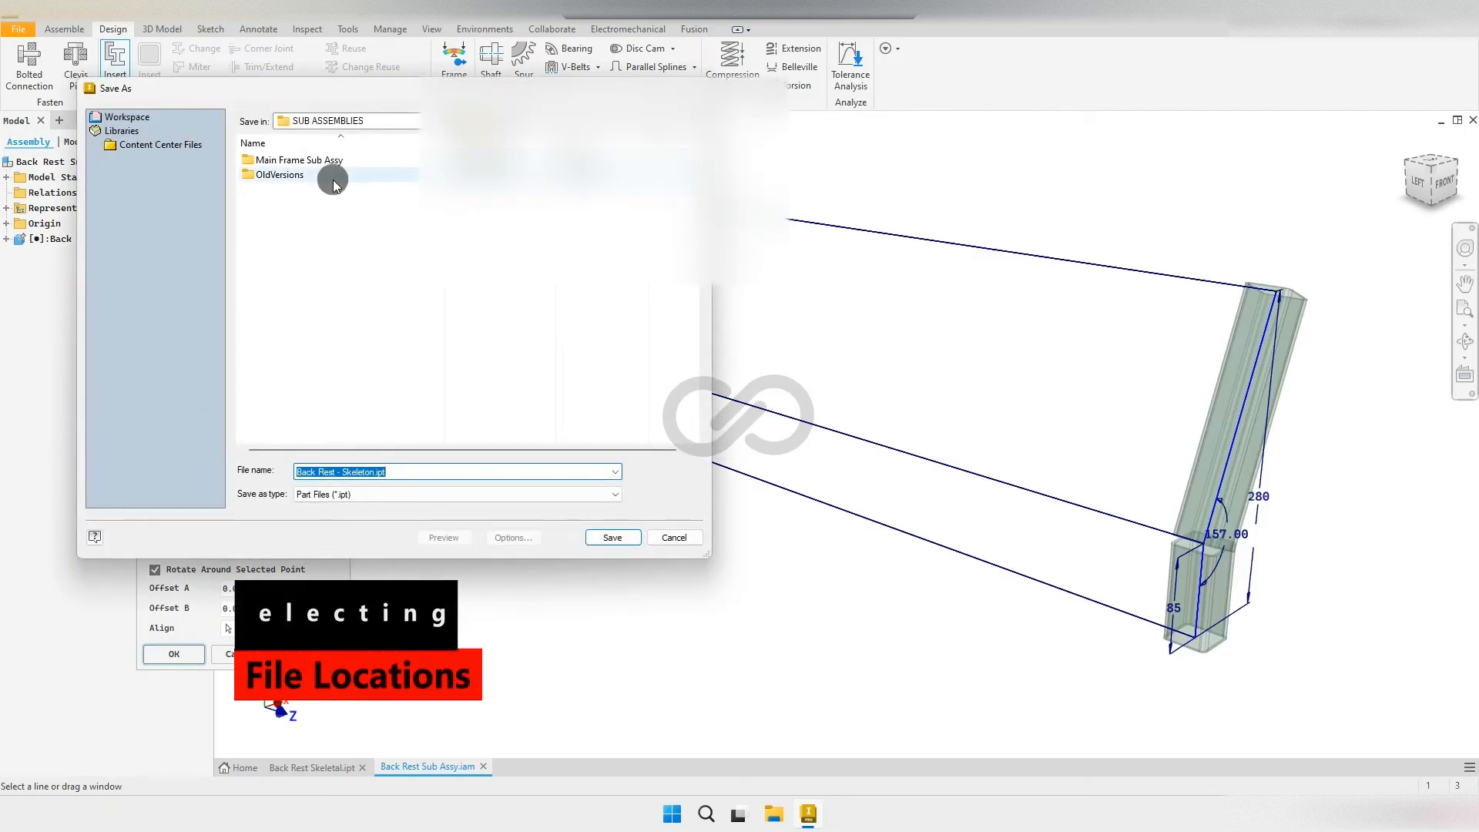
pyautogui.click(472, 121)
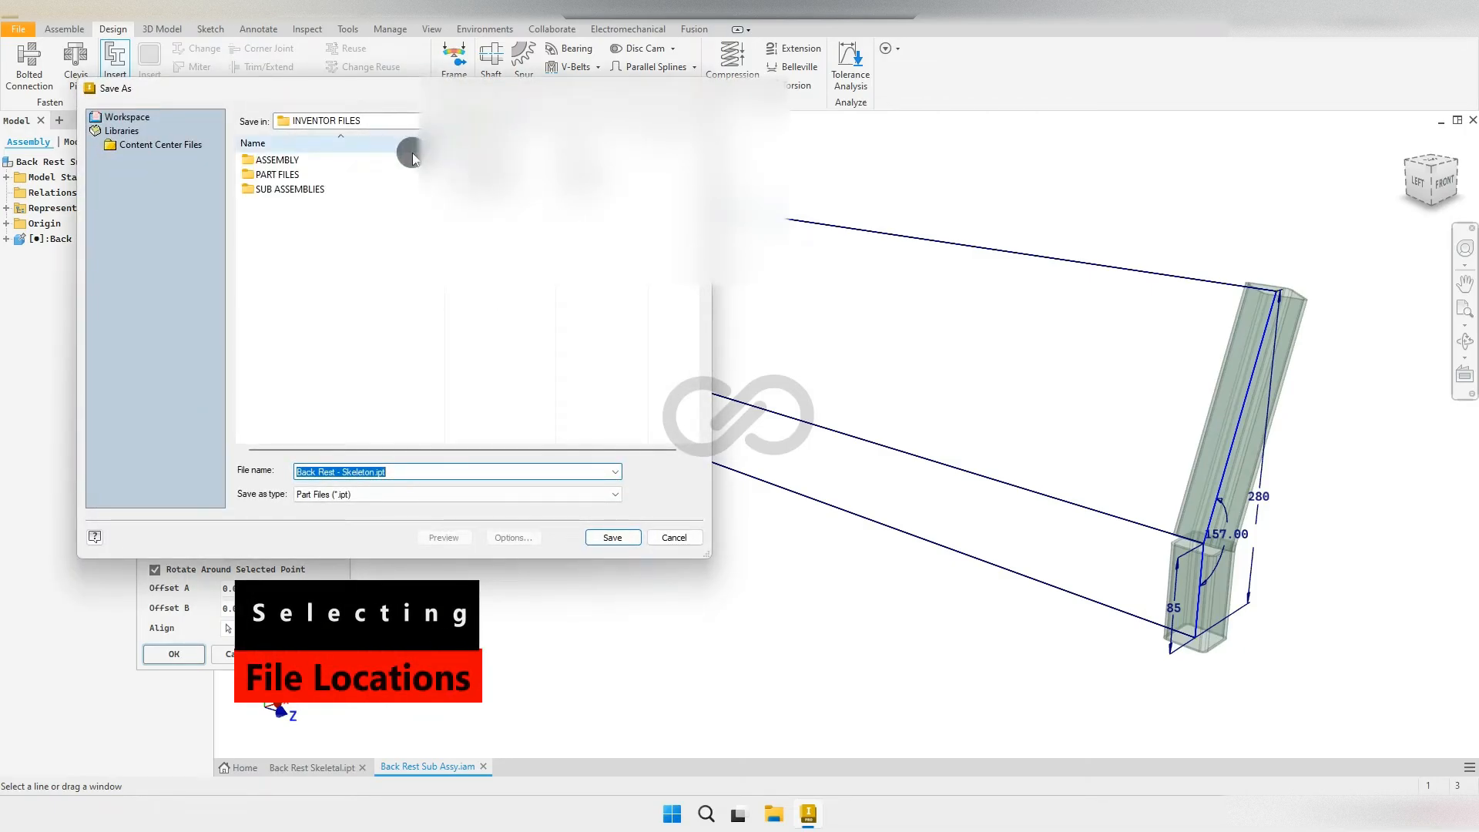
pyautogui.doubleClick(310, 176)
pyautogui.click(612, 536)
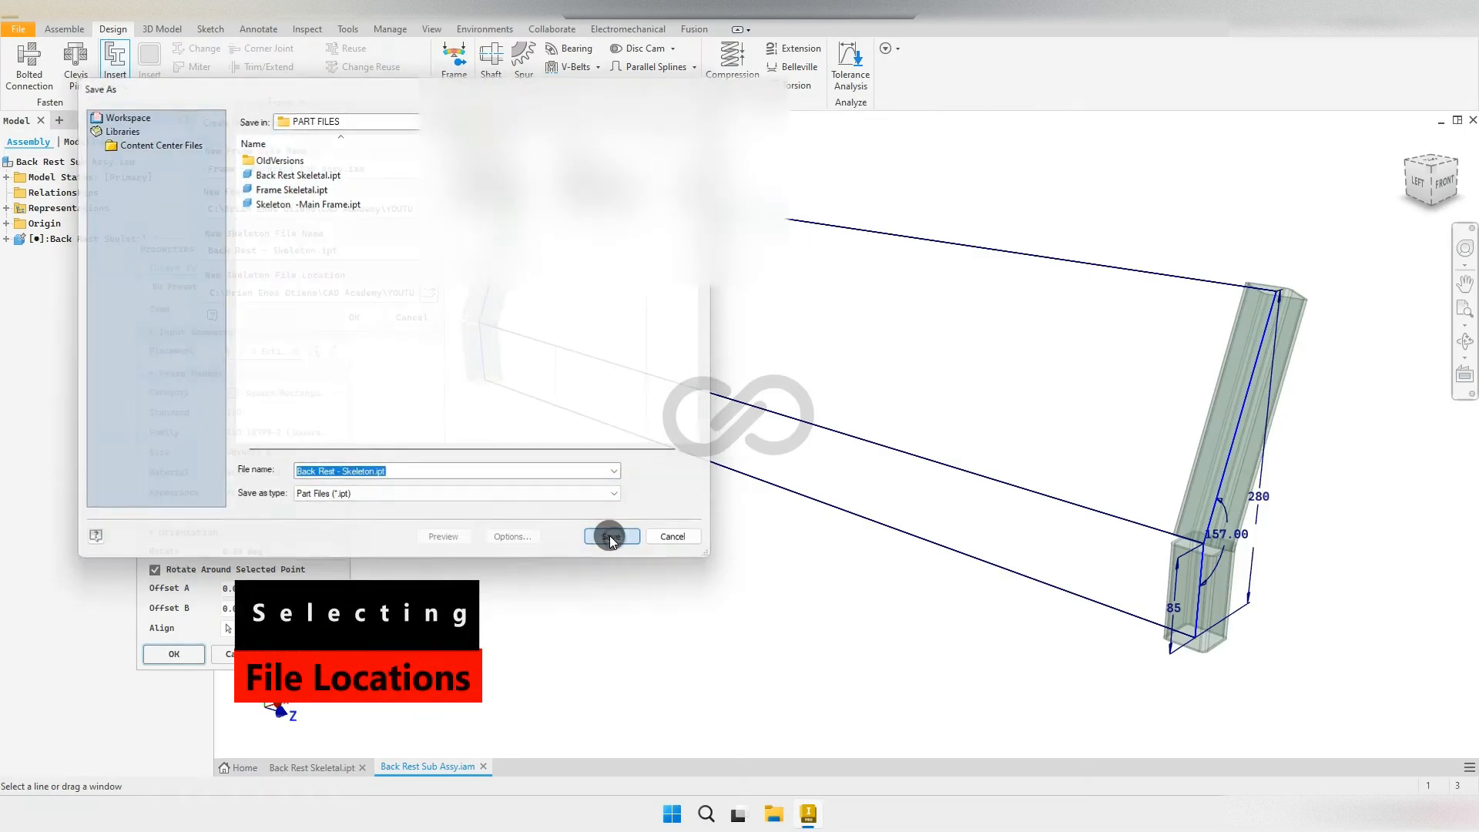
pyautogui.click(354, 318)
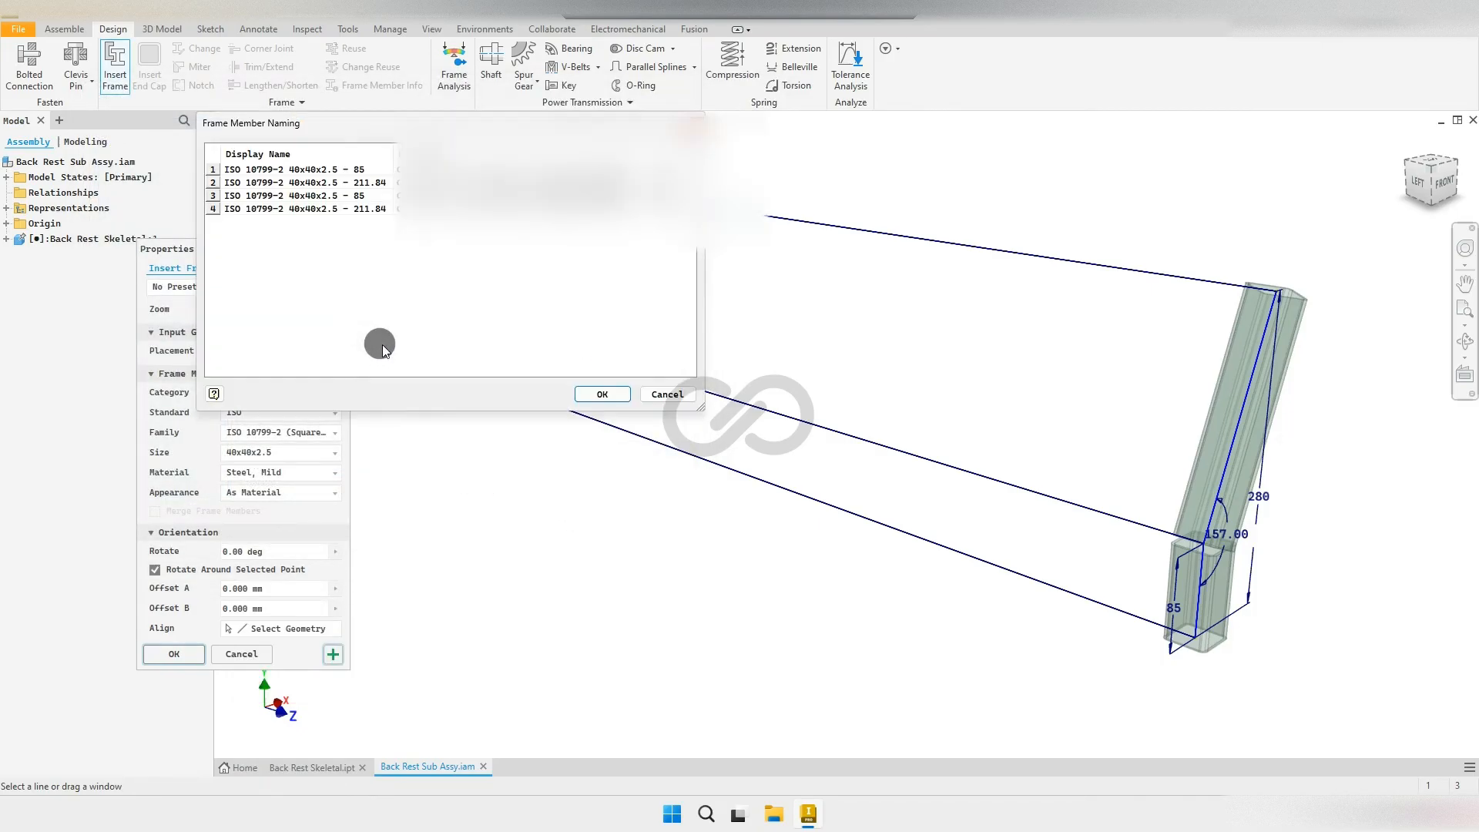
pyautogui.click(601, 394)
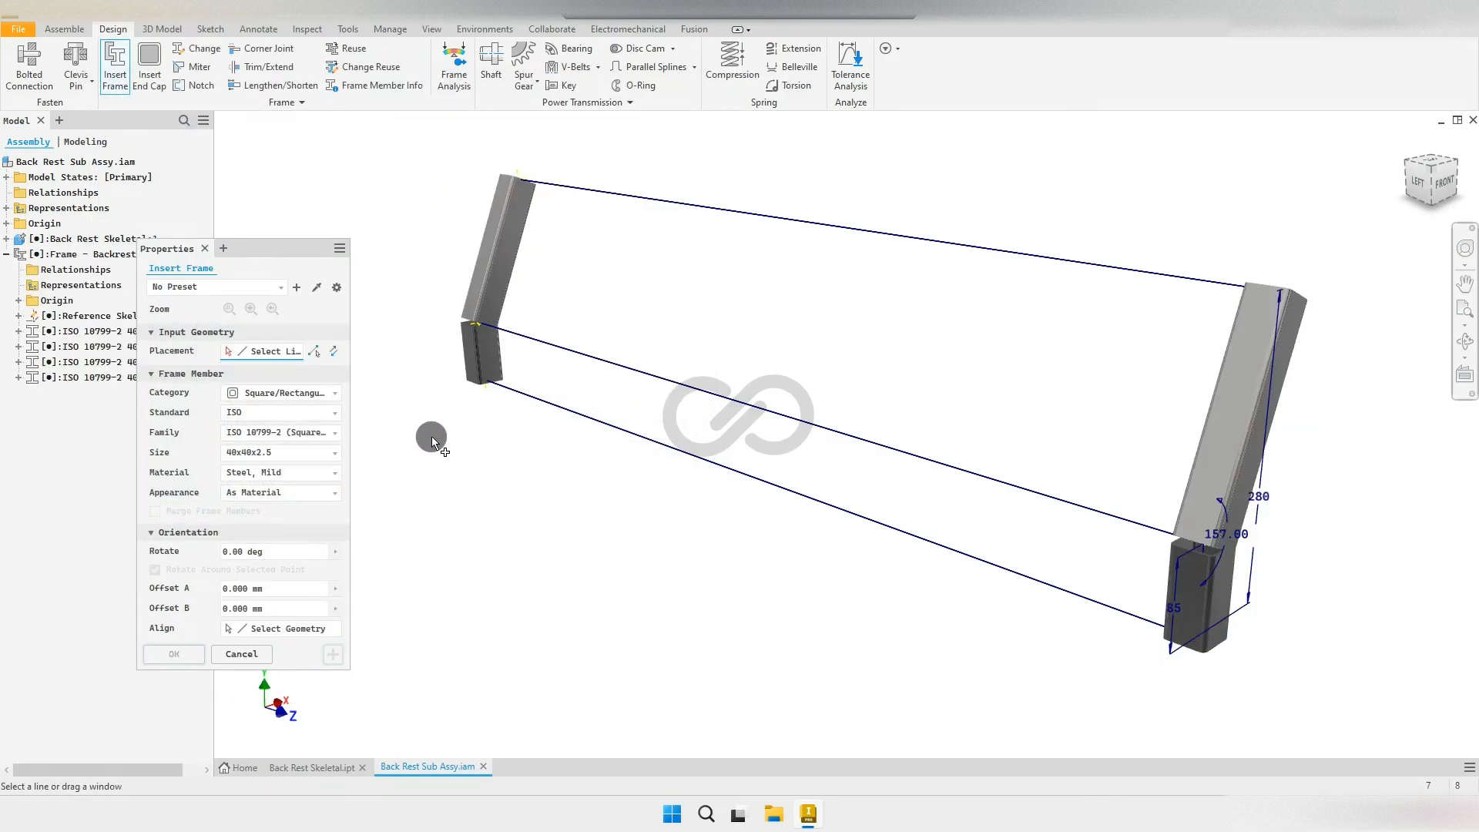
# Step: Insert 25x25x2 square tubes along the three long horizontal lines of the back rest skeleton, accepting the default member names
pyautogui.click(293, 451)
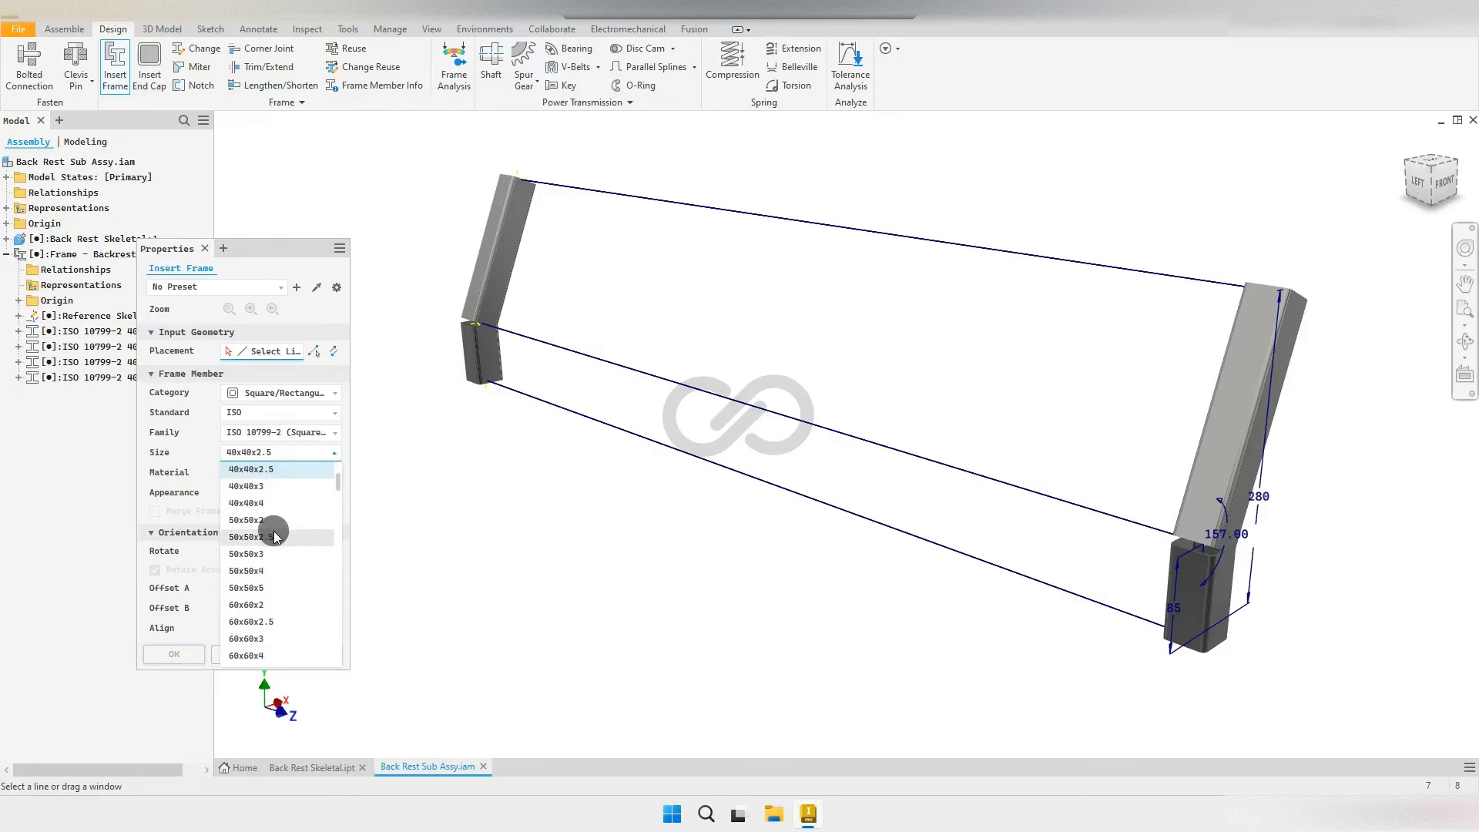
pyautogui.scroll(3, 275, 541)
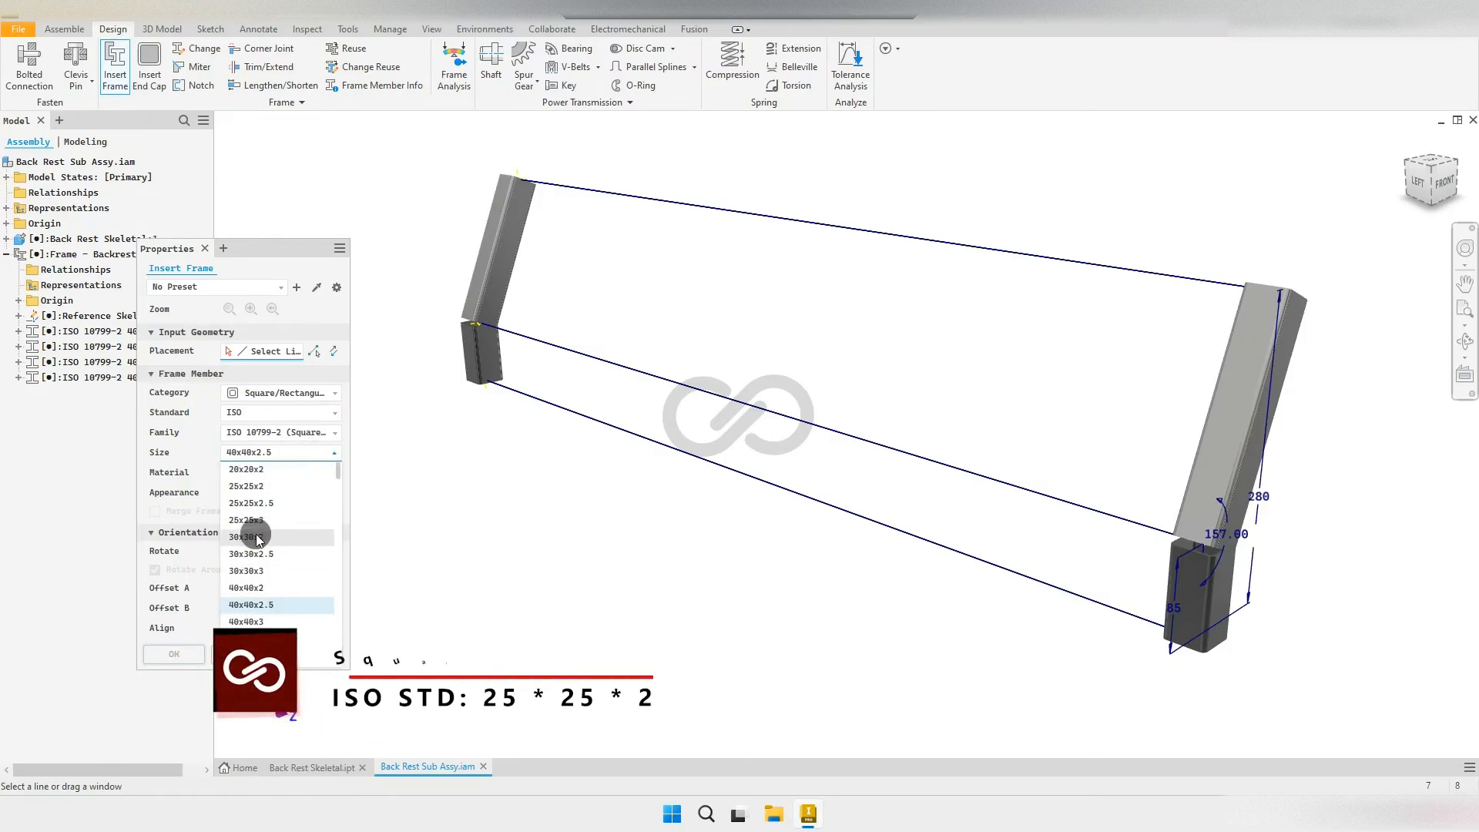
pyautogui.click(266, 487)
pyautogui.click(575, 416)
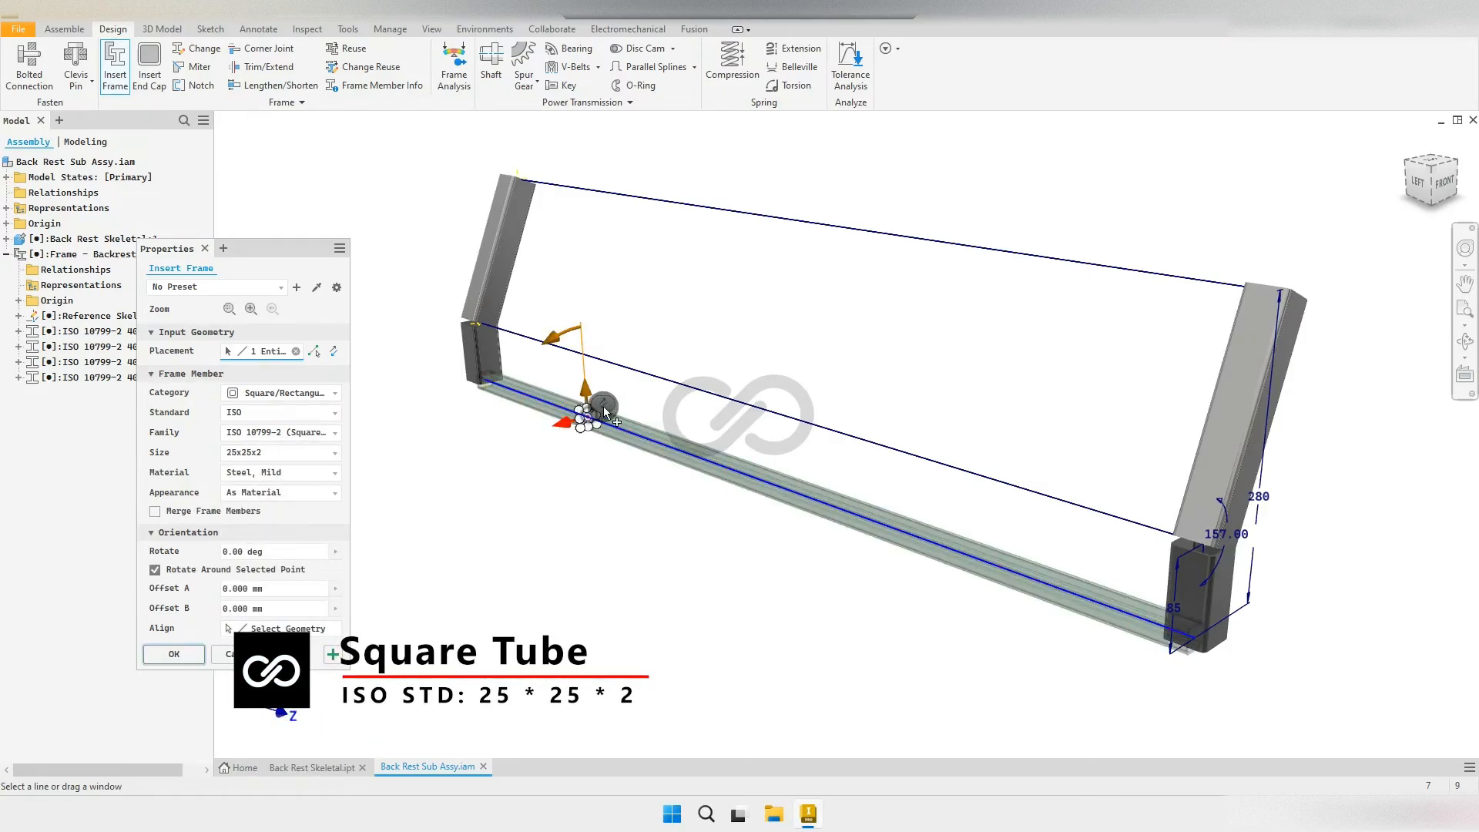
pyautogui.click(644, 376)
pyautogui.click(762, 218)
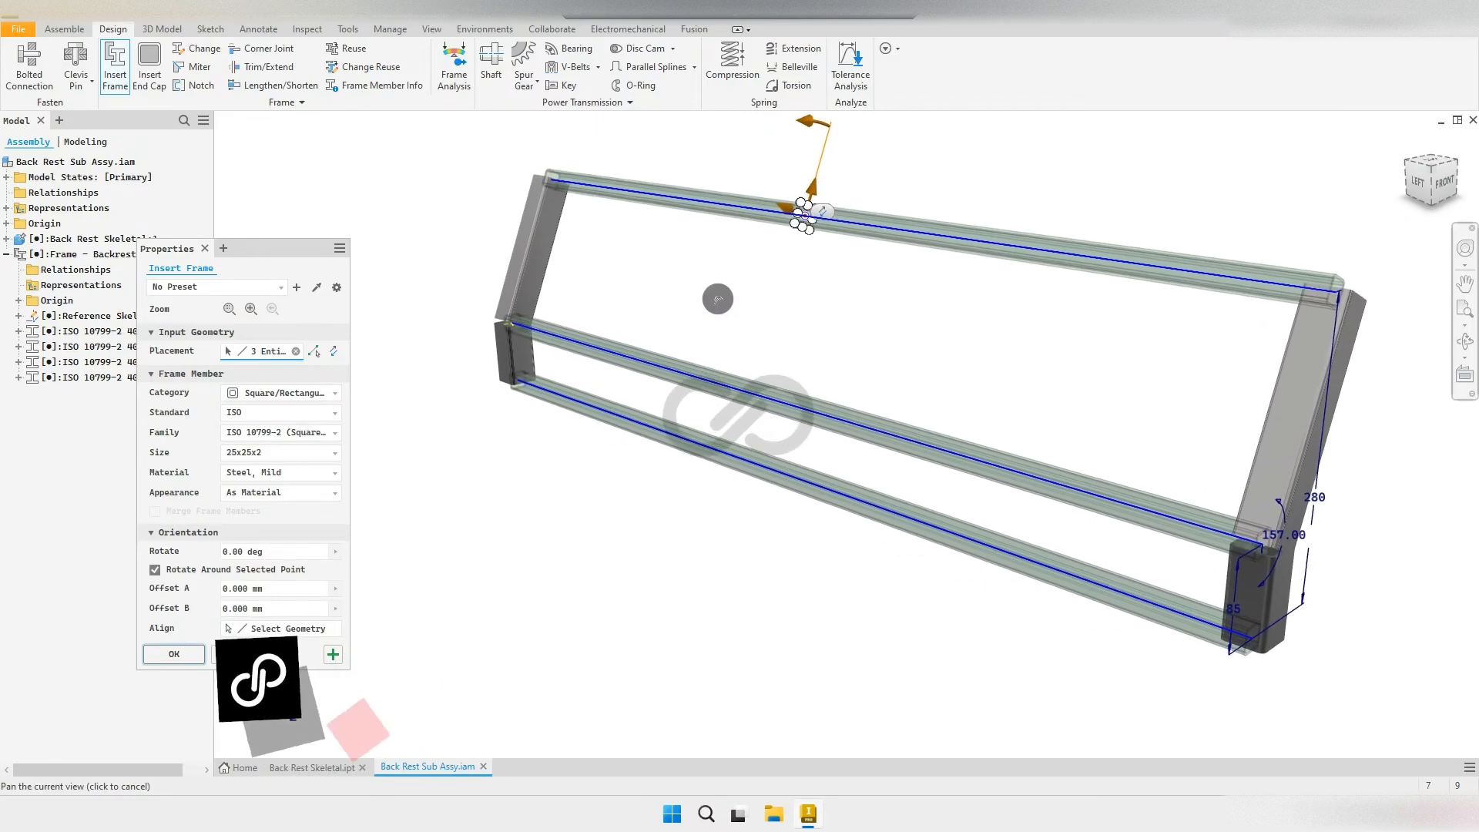
pyautogui.scroll(3, 548, 364)
pyautogui.scroll(-6, 549, 364)
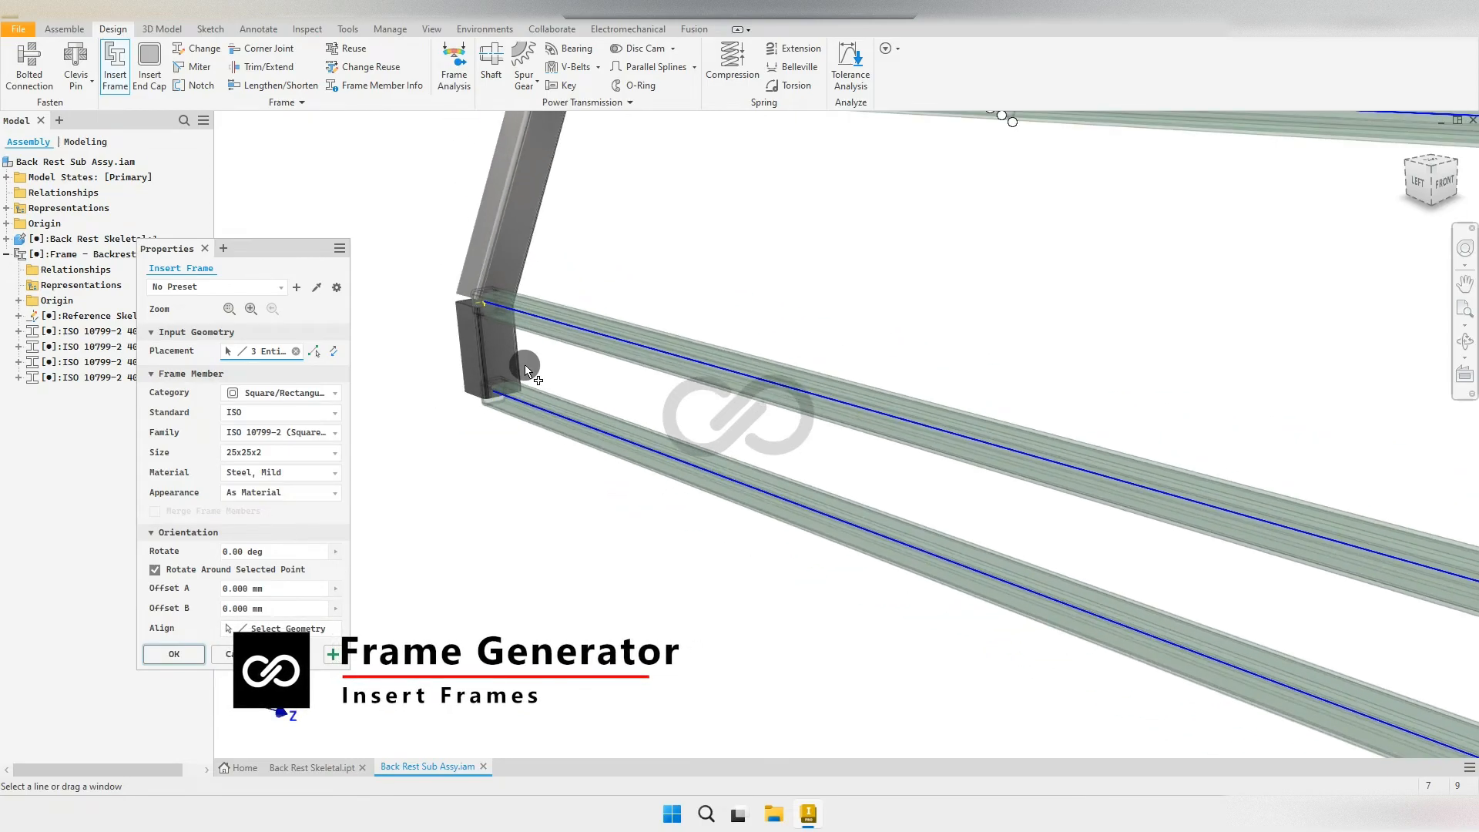
pyautogui.scroll(-3, 885, 416)
pyautogui.scroll(5, 733, 381)
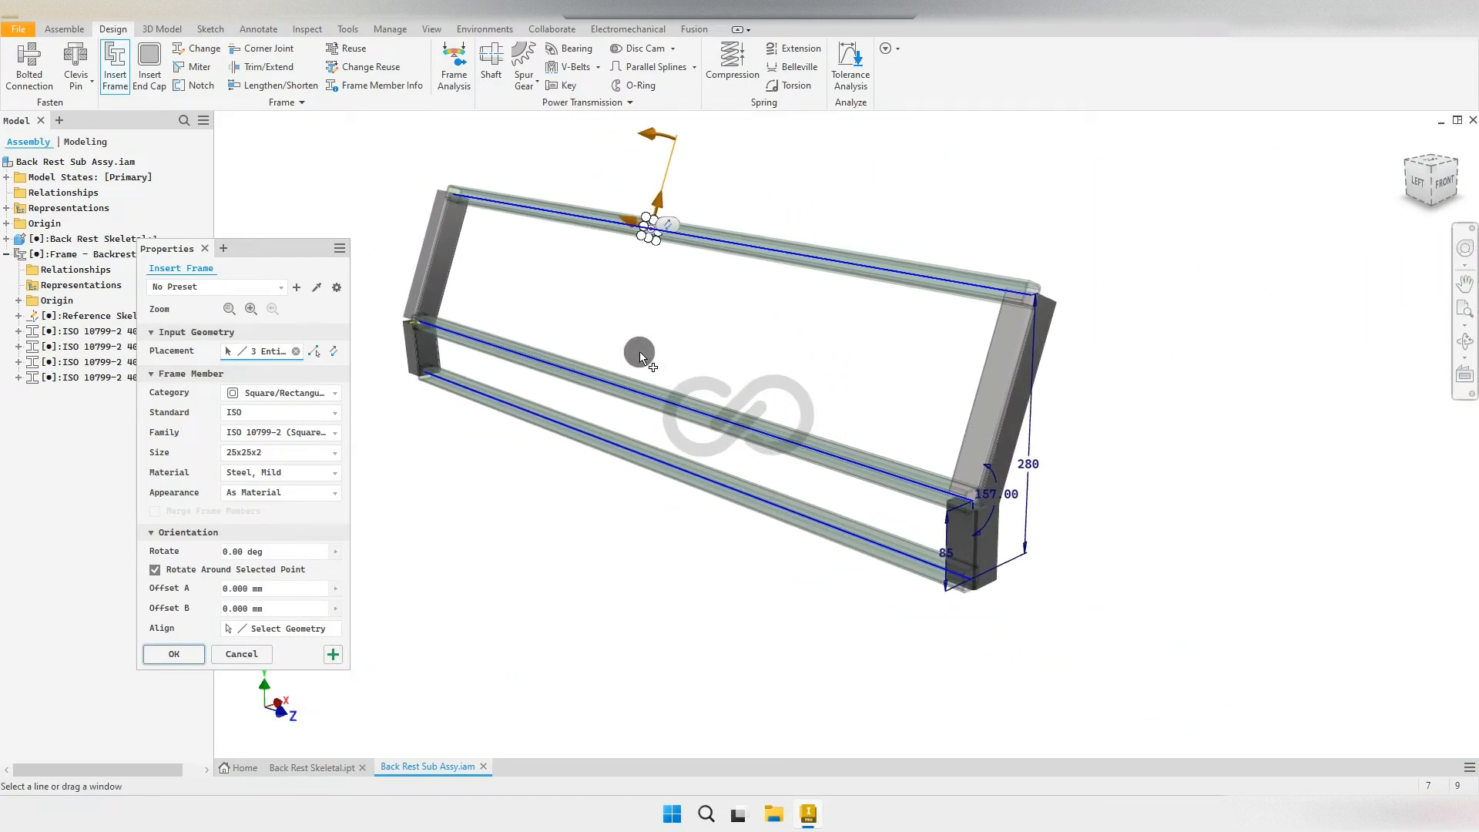
pyautogui.scroll(1, 608, 355)
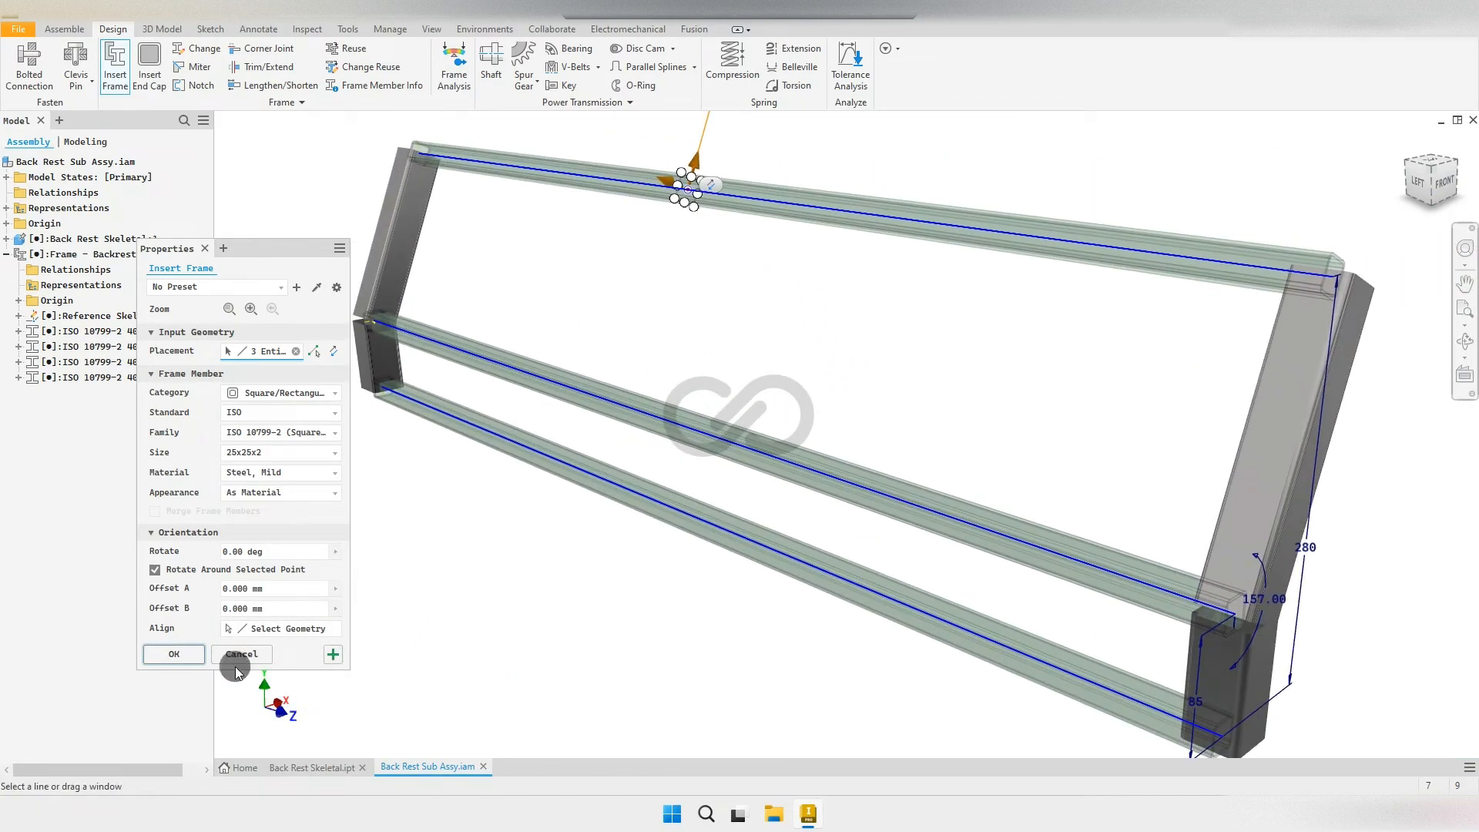
pyautogui.click(174, 654)
pyautogui.click(592, 399)
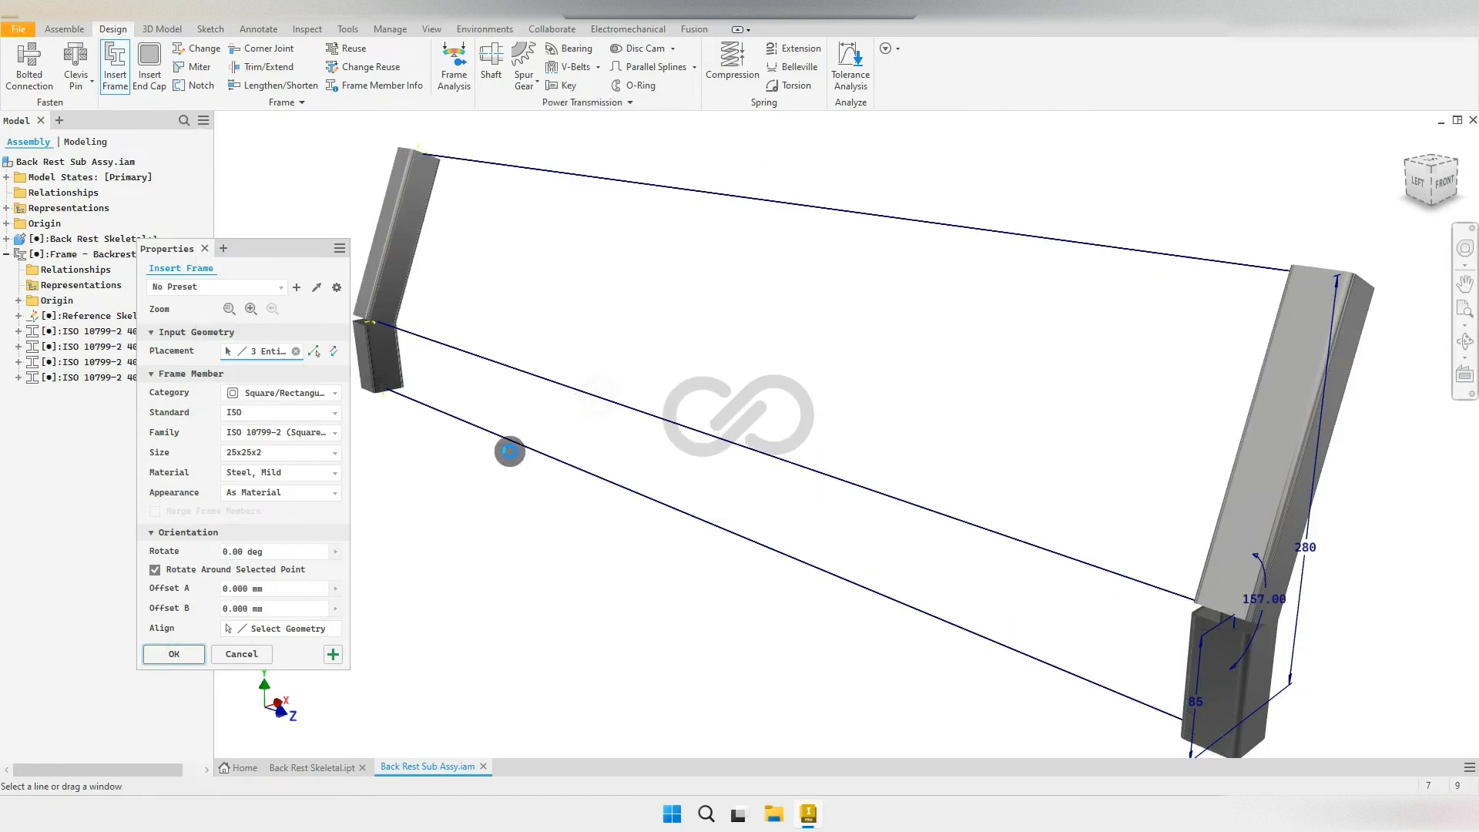
# Step: Hide Sketch1, Work Plane1, Sketch2 and 3D Sketch1 of the Back Rest Skeletal part
pyautogui.scroll(-3, 478, 479)
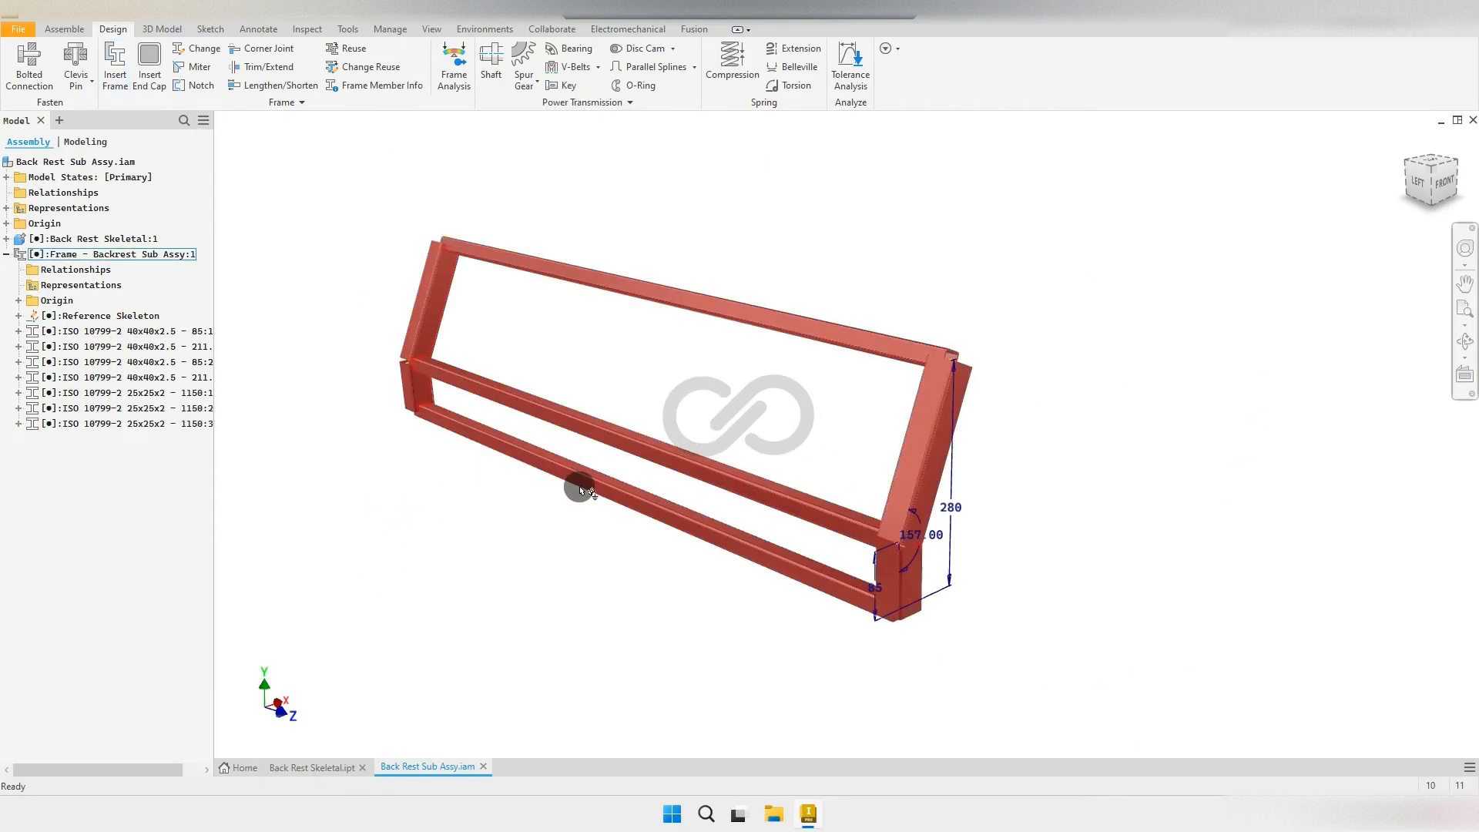
pyautogui.keyDown('shift'); pyautogui.moveTo(580, 487); pyautogui.dragTo(584, 477, button='middle'); pyautogui.keyUp('shift')
pyautogui.scroll(2, 567, 476)
pyautogui.click(7, 238)
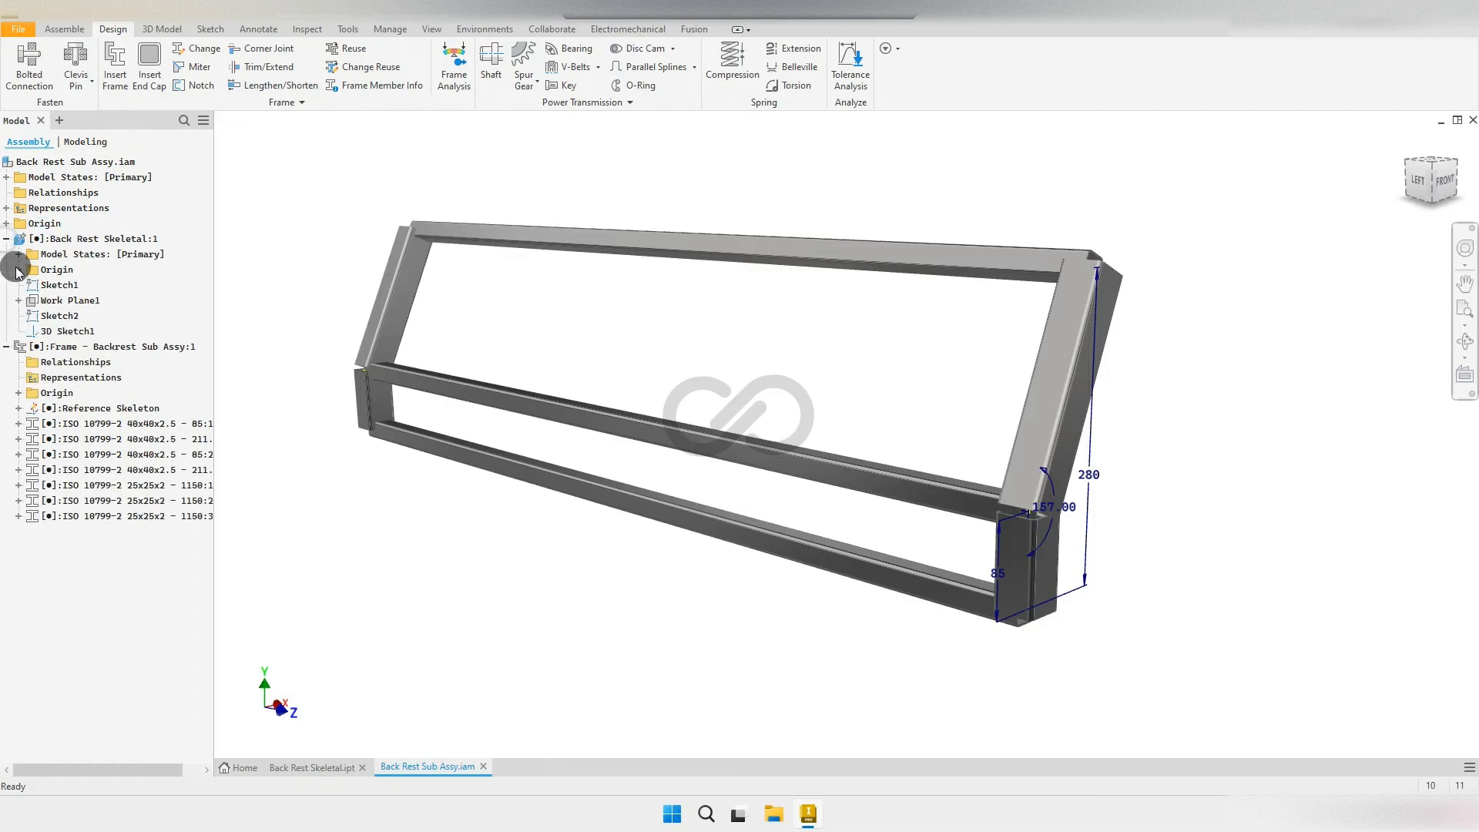
pyautogui.click(56, 285)
pyautogui.keyDown('shift'); pyautogui.click(68, 331); pyautogui.keyUp('shift')
pyautogui.rightClick(69, 333)
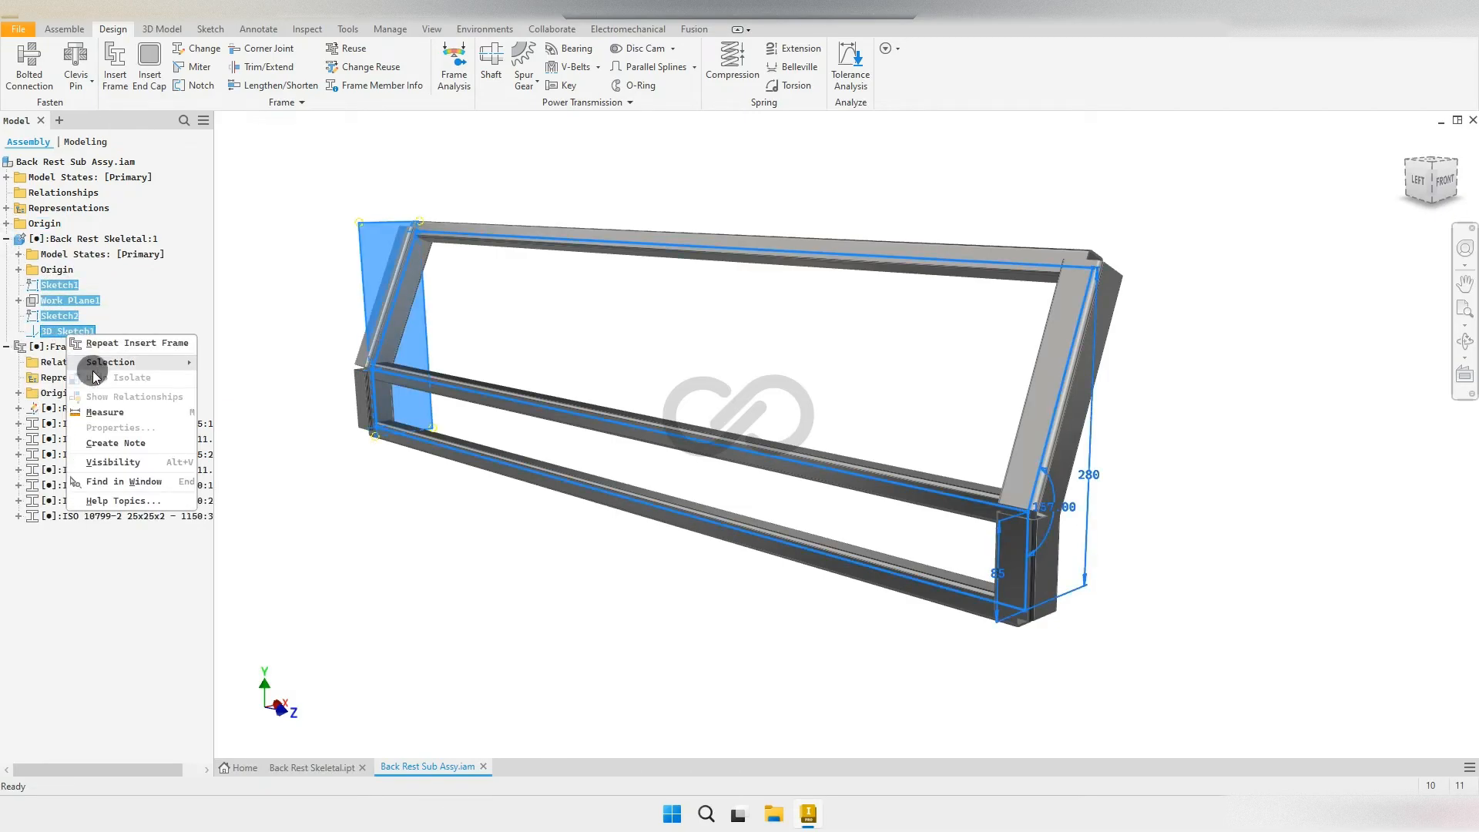
pyautogui.click(121, 465)
# Step: Miter the joint between the long and short 40x40x2.5 tubes at one end of the back rest
pyautogui.moveTo(396, 429)
pyautogui.keyDown('shift'); pyautogui.mouseDown(button='middle')
pyautogui.moveTo(386, 409)
pyautogui.moveTo(543, 460)
pyautogui.mouseUp(button='middle'); pyautogui.keyUp('shift')
pyautogui.scroll(3, 433, 418)
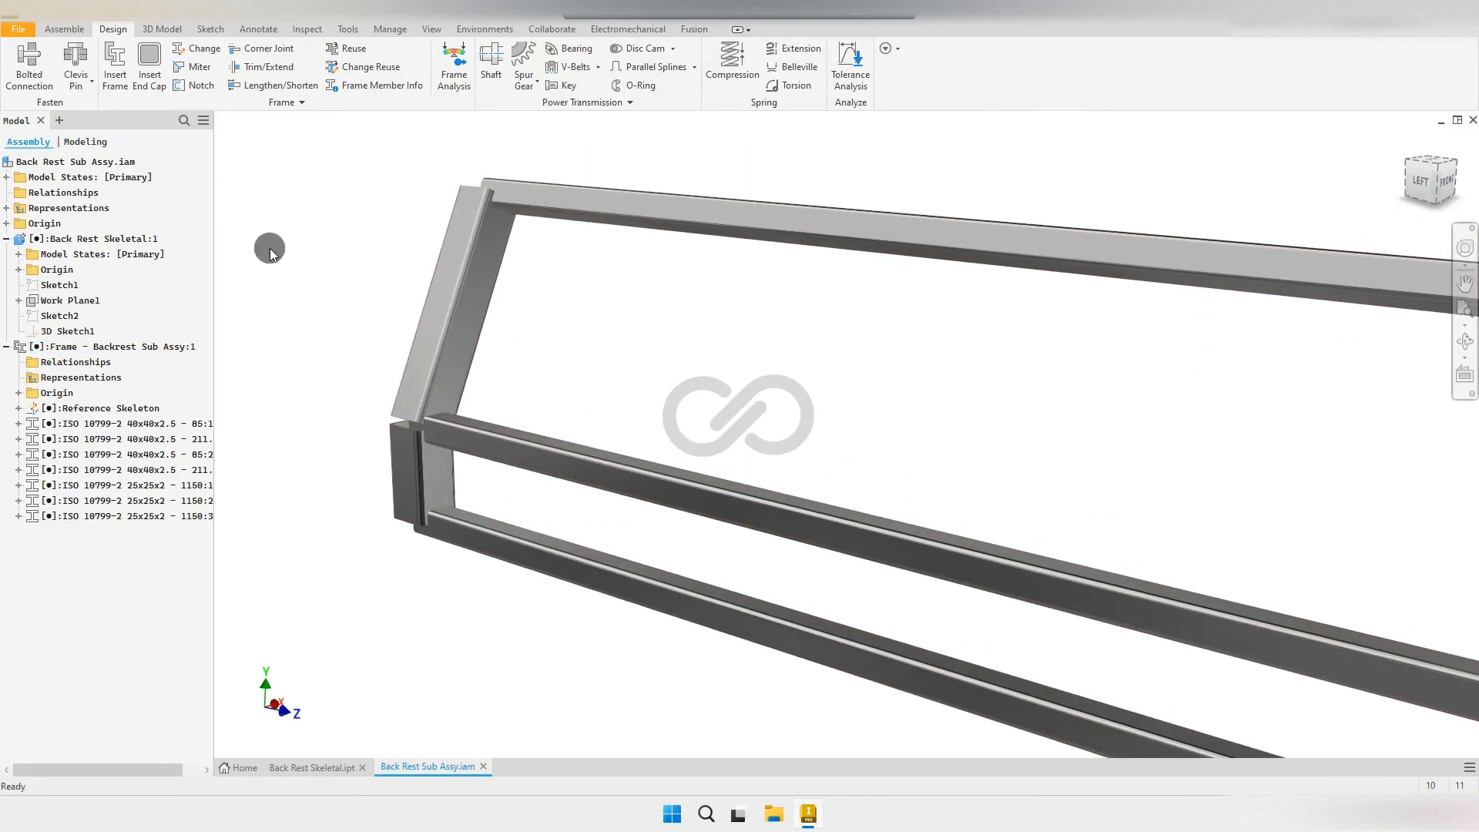
pyautogui.click(195, 68)
pyautogui.click(430, 355)
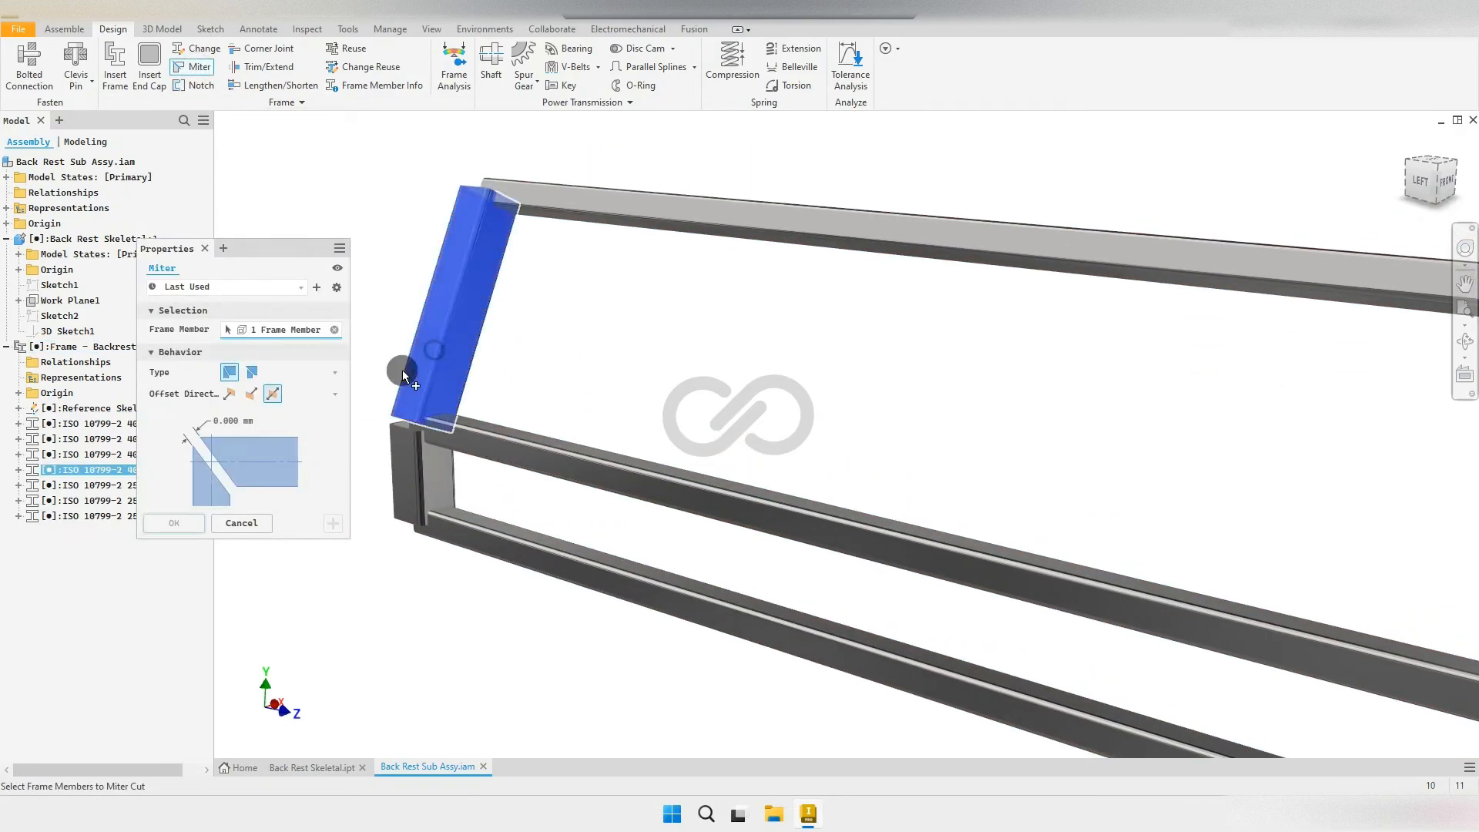
pyautogui.click(418, 471)
pyautogui.click(332, 522)
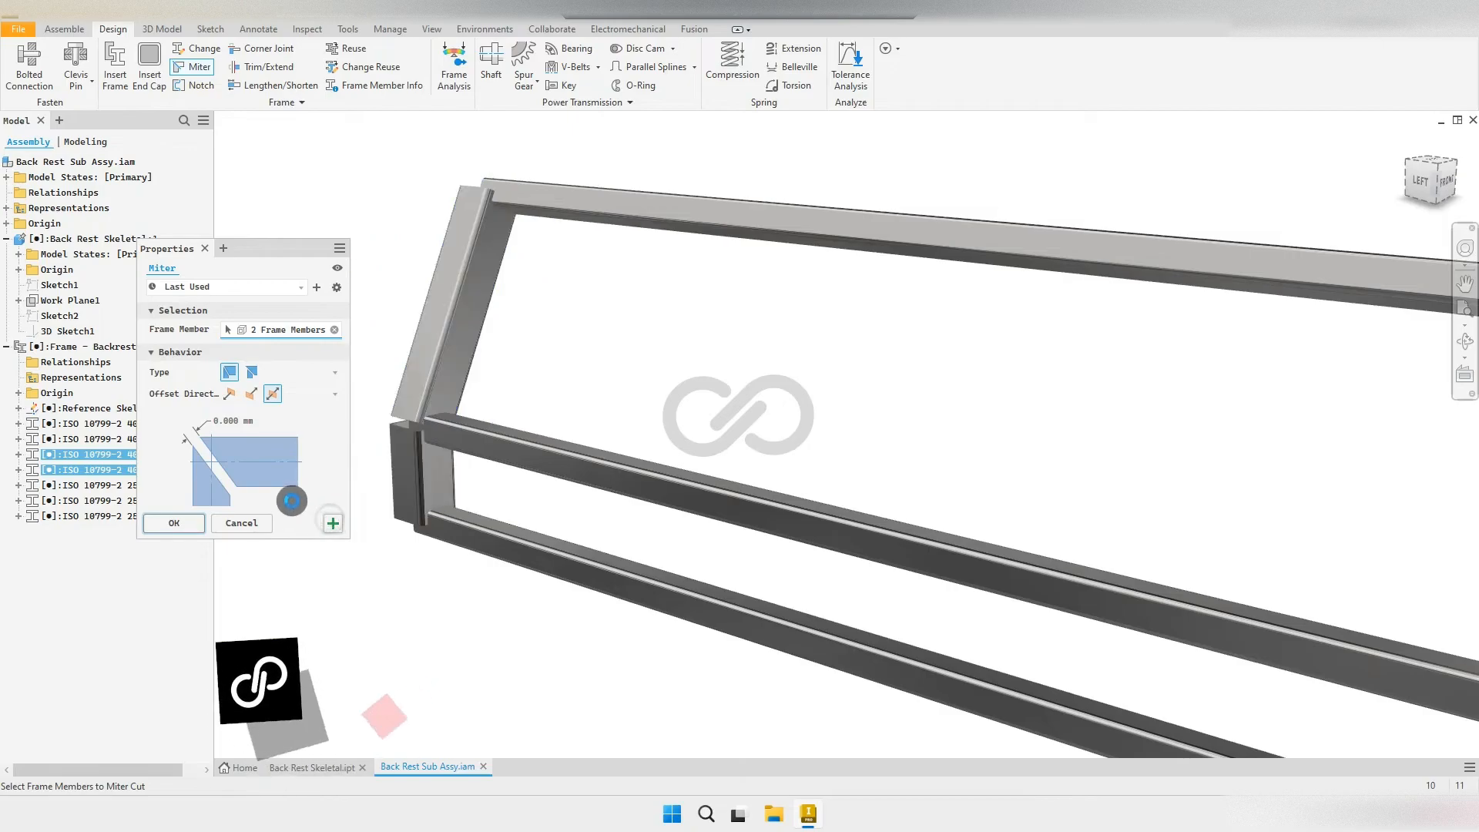
# Step: Miter the short and long 40x40x2.5 tubes at the opposite end of the back rest and finish the Miter command
pyautogui.scroll(-5, 640, 350)
pyautogui.scroll(5, 935, 451)
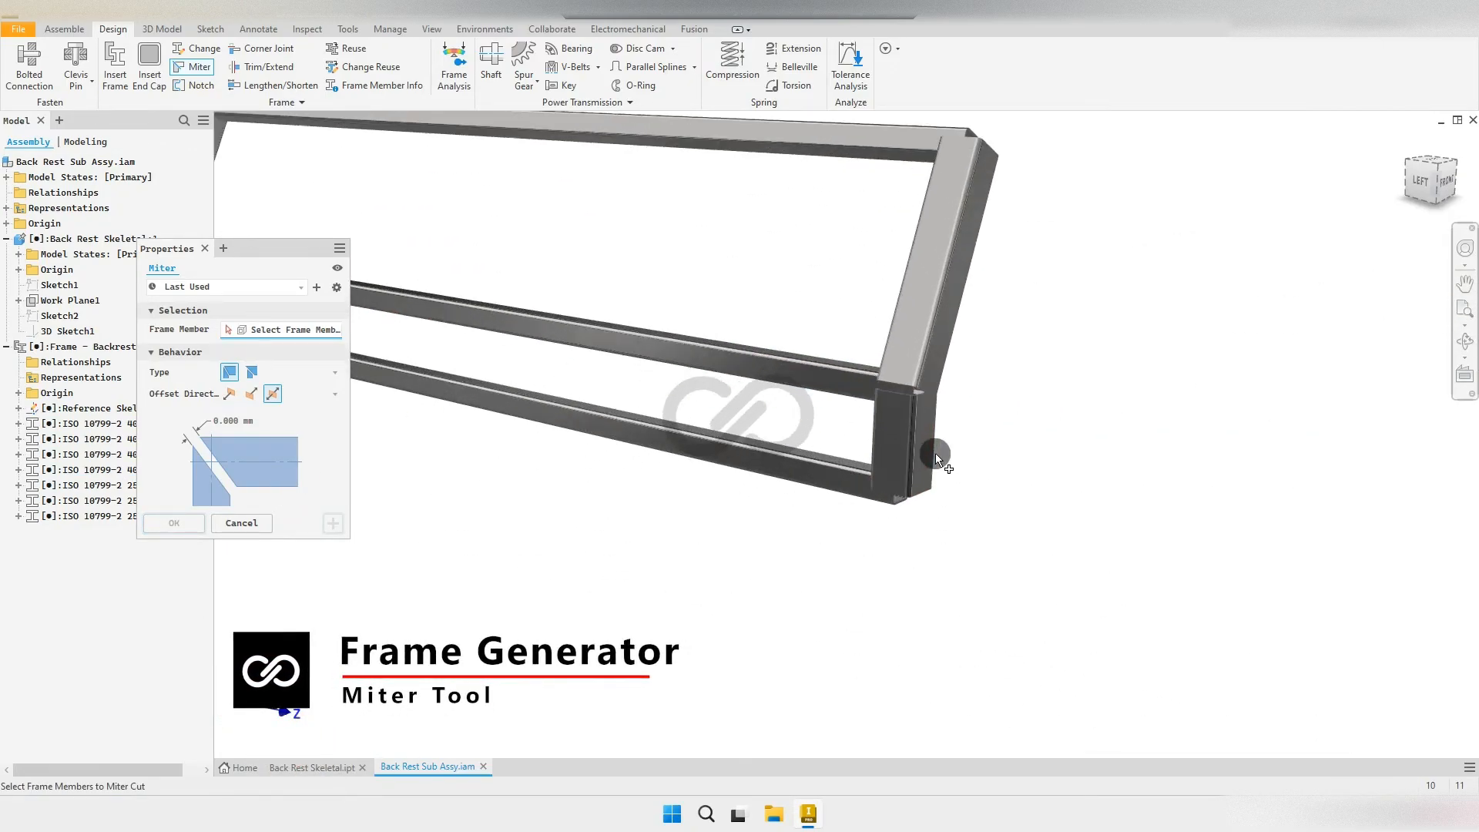
pyautogui.click(899, 441)
pyautogui.click(921, 335)
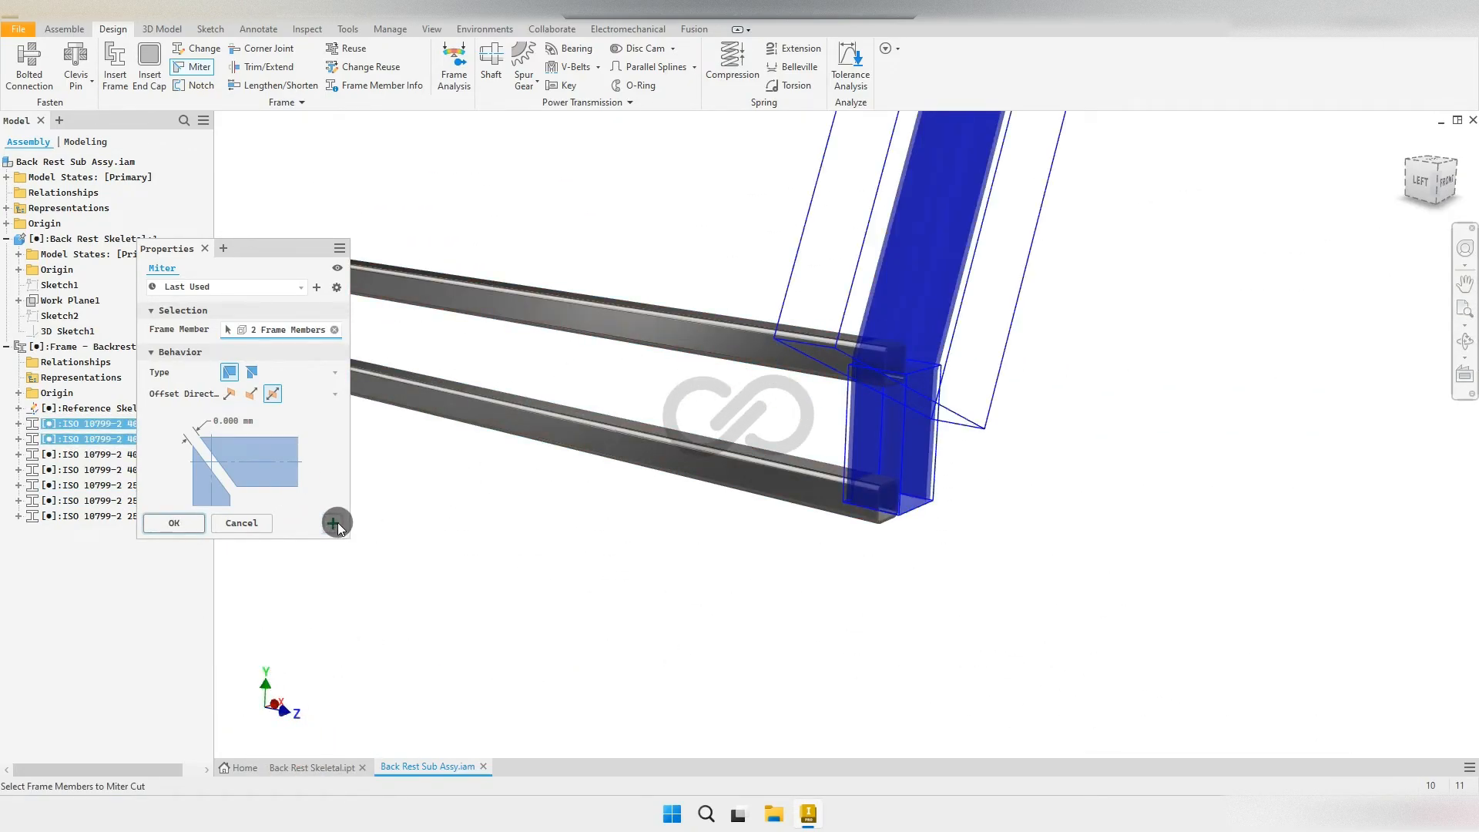
pyautogui.scroll(-4, 655, 502)
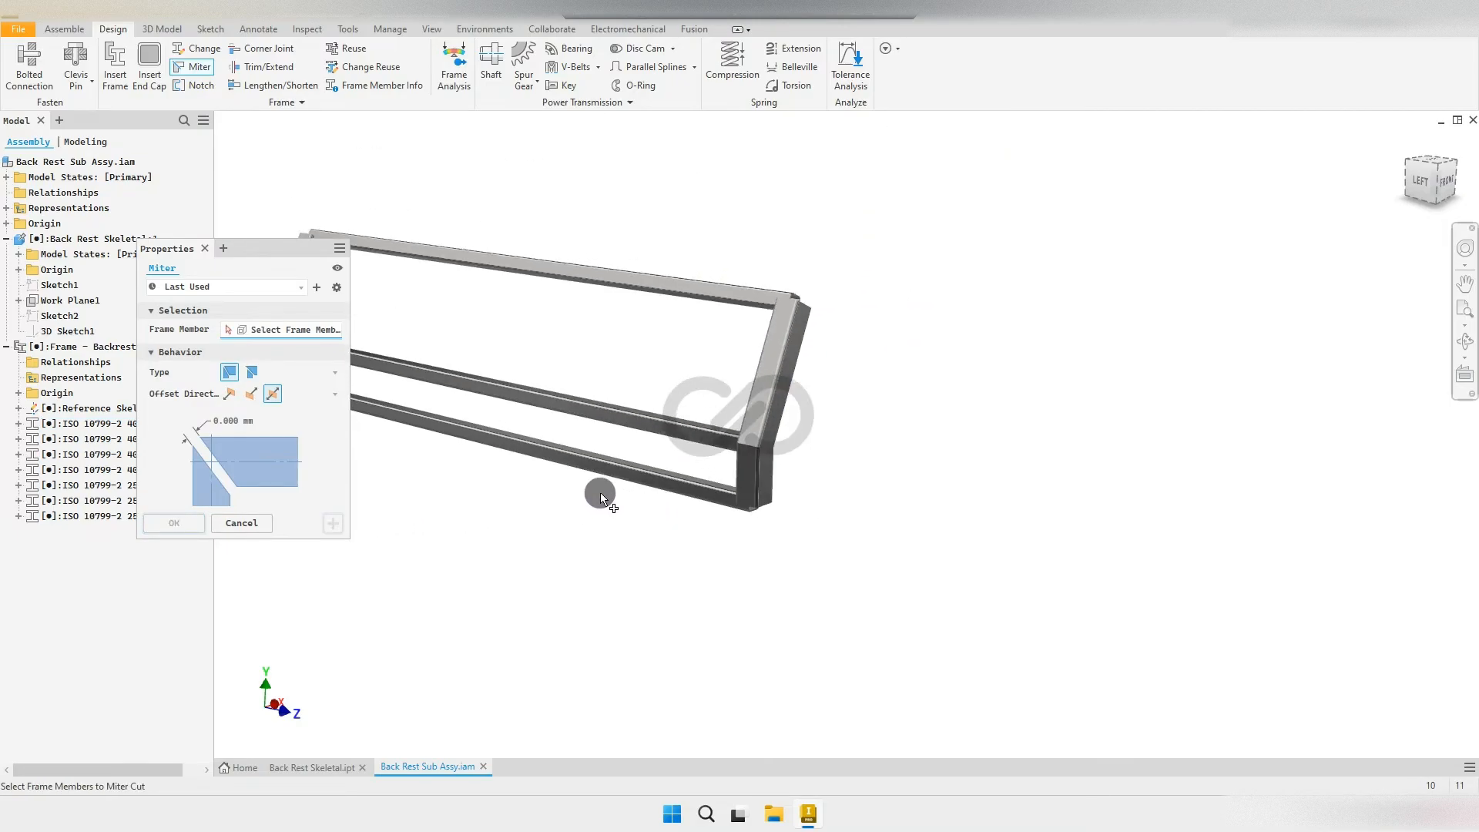
pyautogui.moveTo(599, 493); pyautogui.dragTo(745, 510, button='middle')
pyautogui.scroll(4, 478, 447)
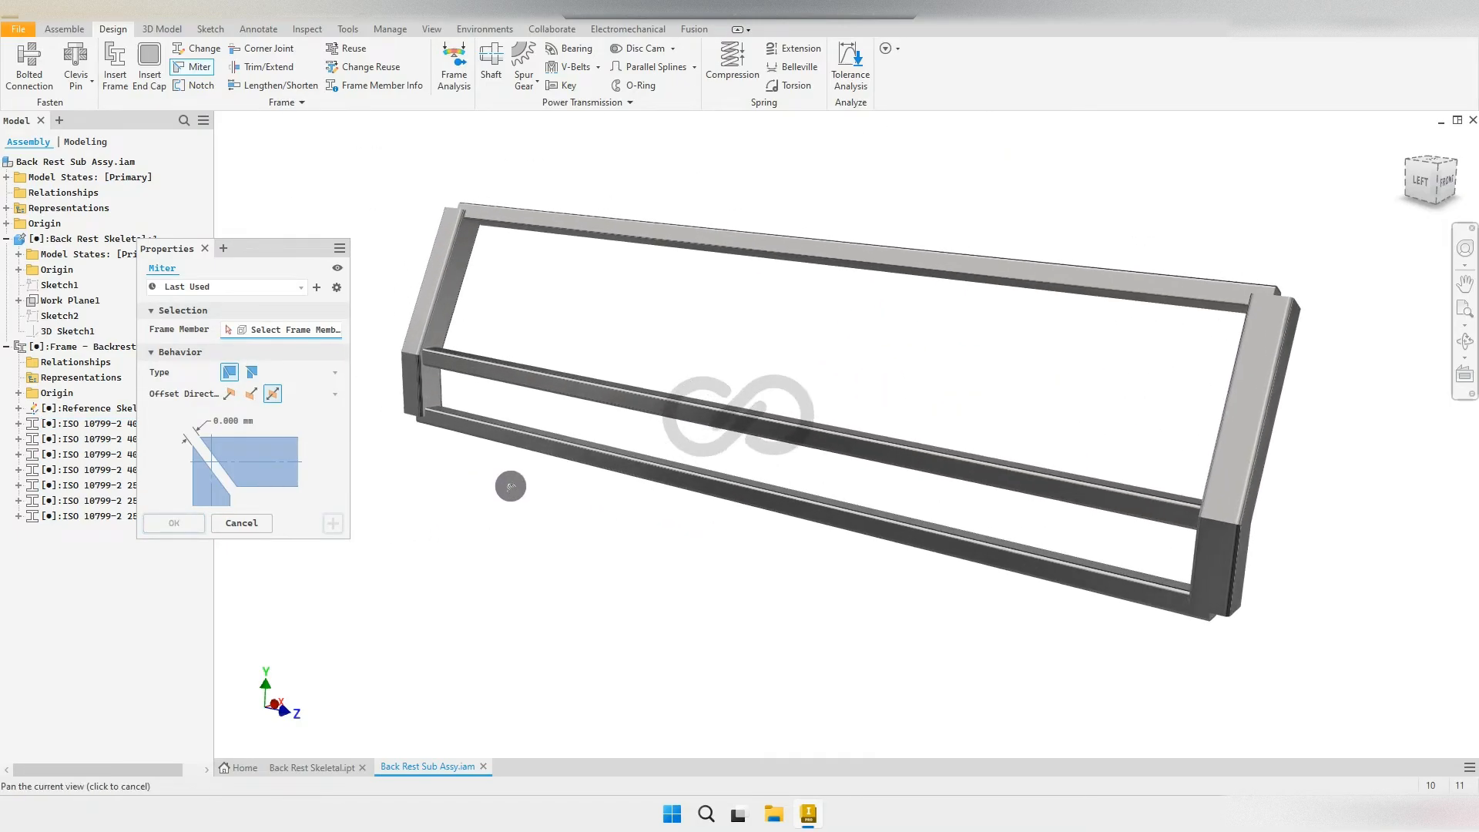
pyautogui.click(241, 523)
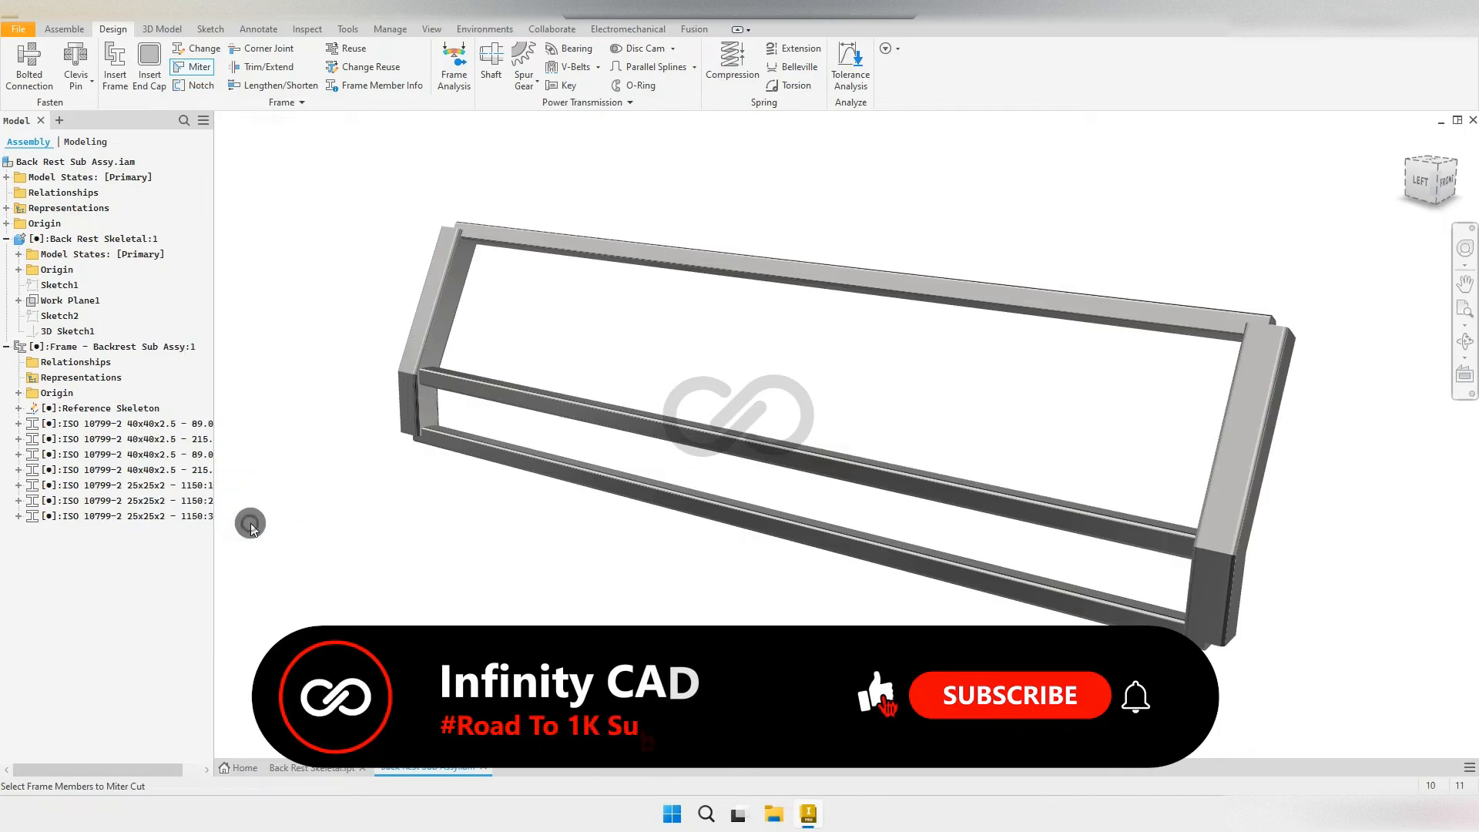
# Step: Edit the uppermost 25x25x2 crossbar with Change Frame, anchoring it at its upper middle point with Offset B of -15 mm
pyautogui.doubleClick(596, 287)
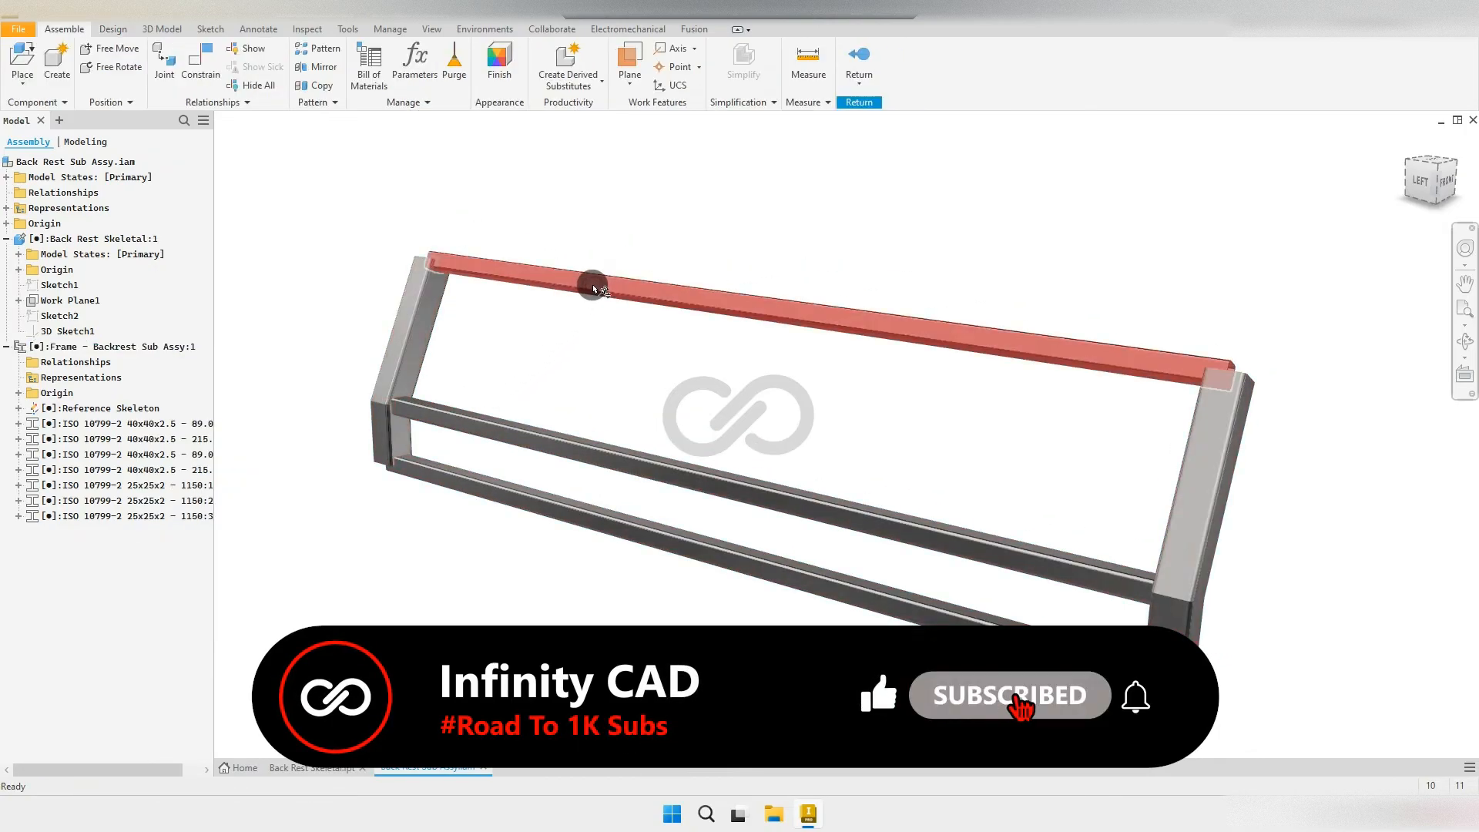
pyautogui.rightClick(597, 287)
pyautogui.click(611, 254)
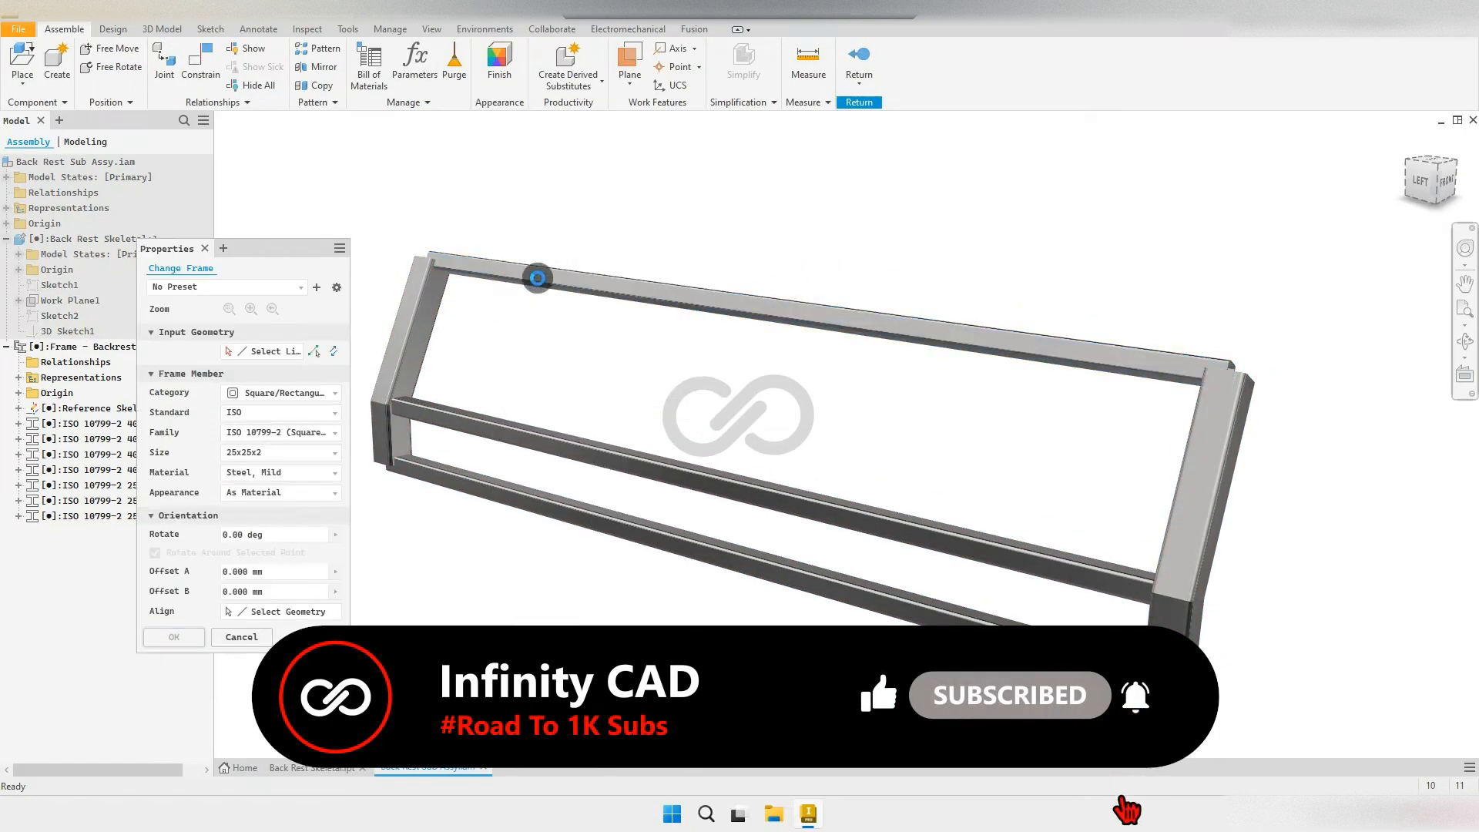
pyautogui.scroll(5, 452, 297)
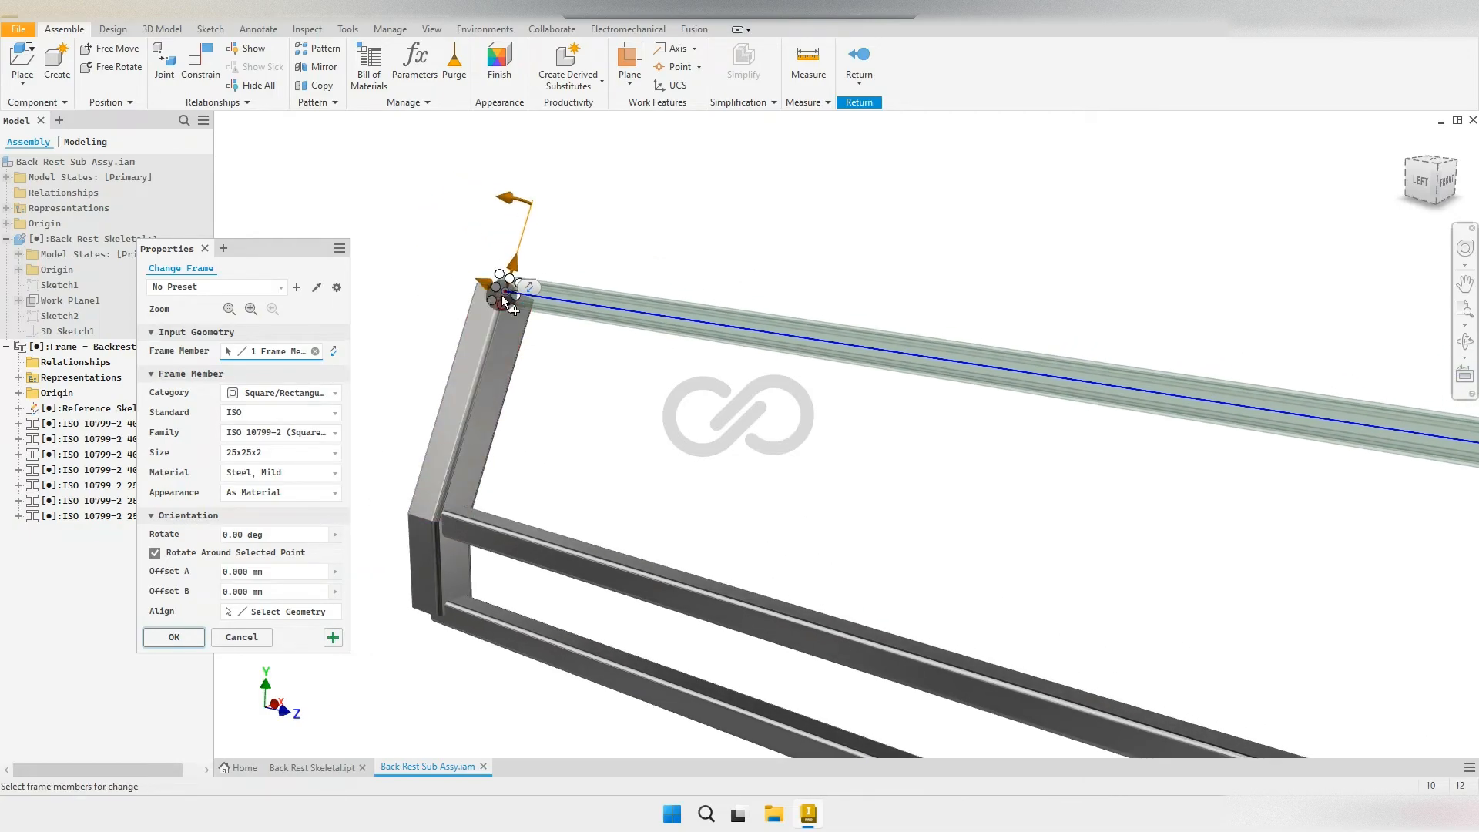
pyautogui.click(515, 284)
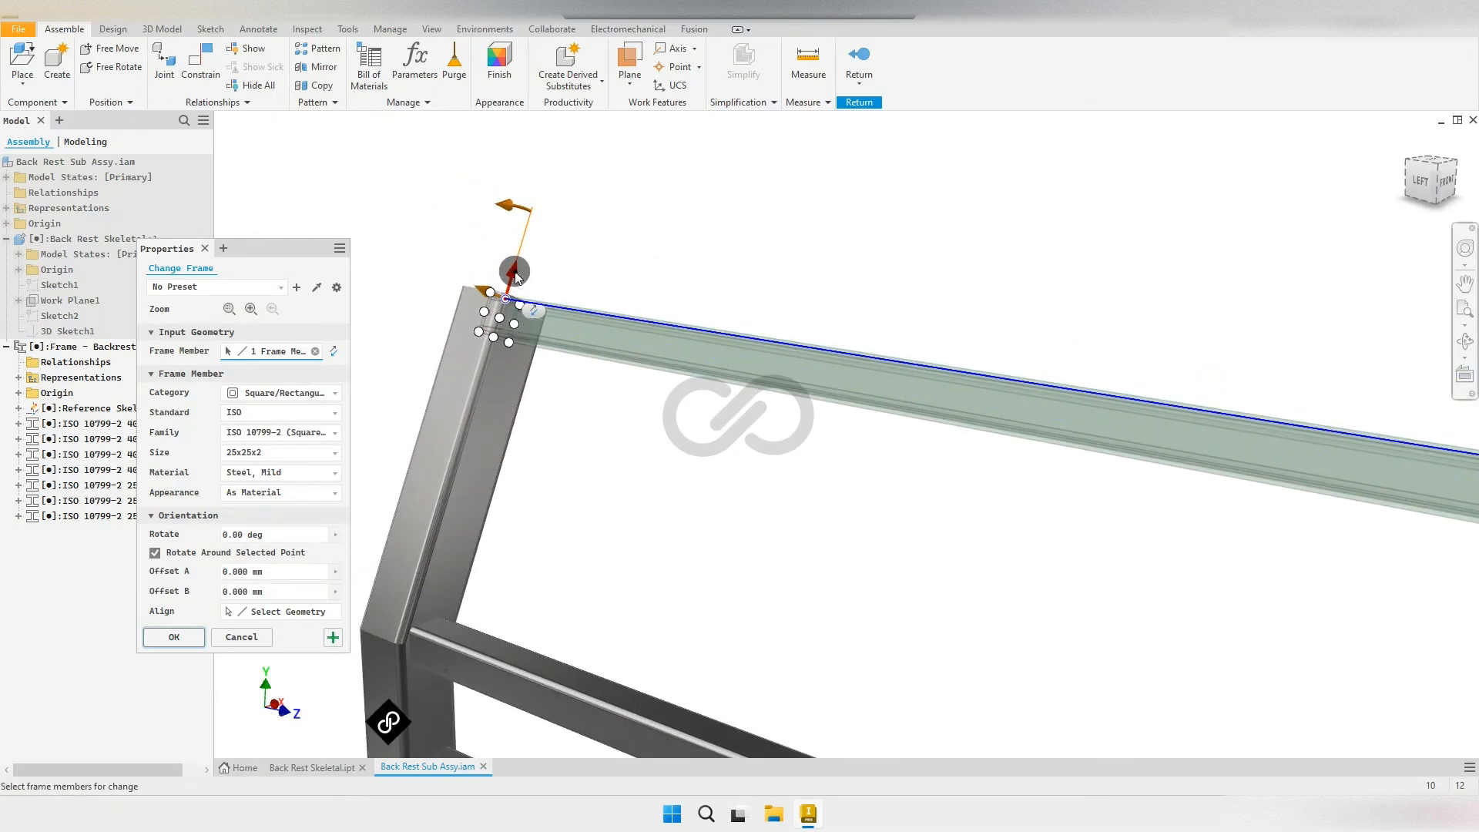
pyautogui.moveTo(515, 278); pyautogui.dragTo(508, 294)
pyautogui.scroll(-6, 601, 261)
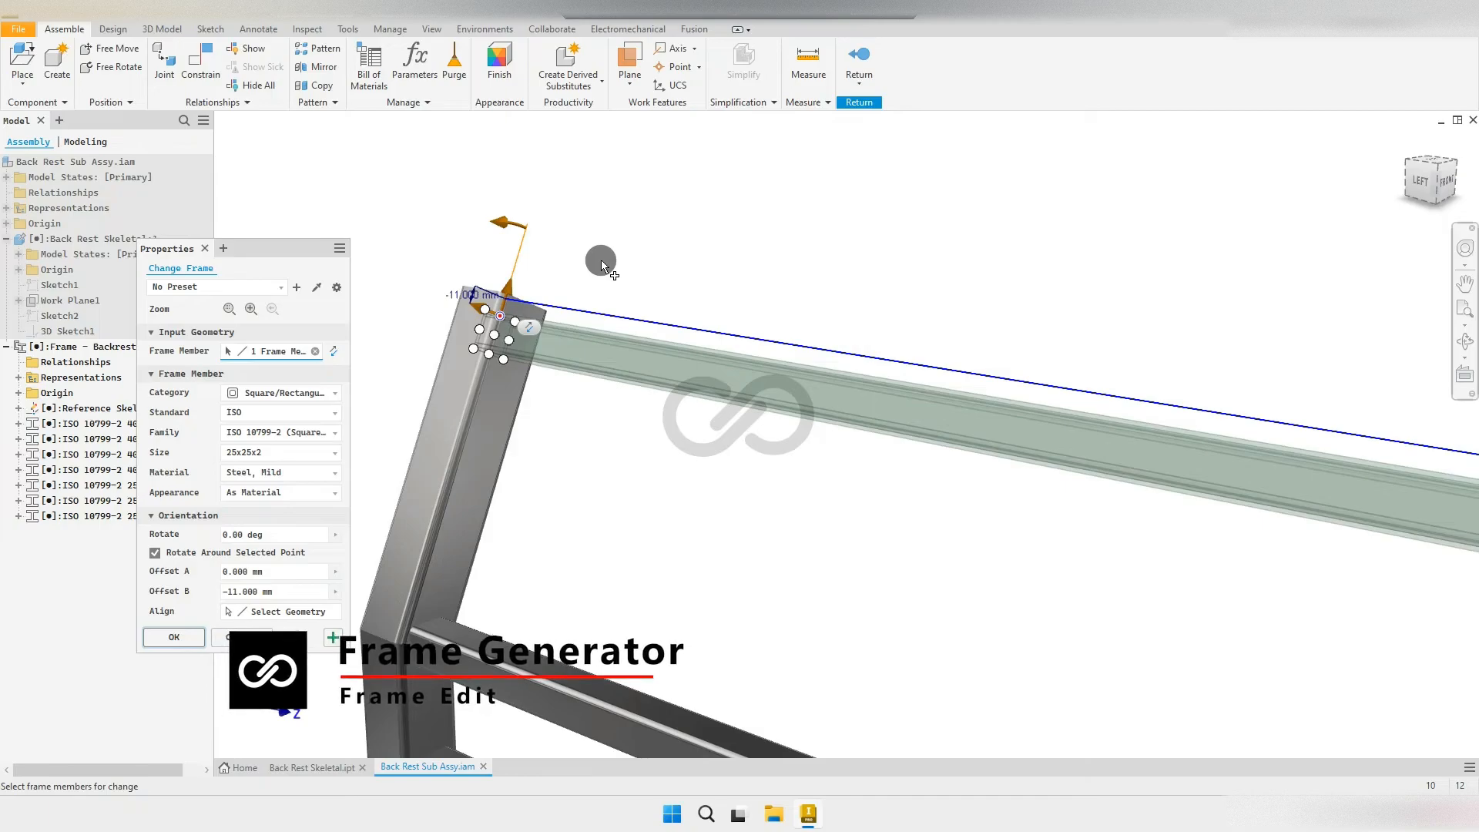
pyautogui.scroll(4, 807, 333)
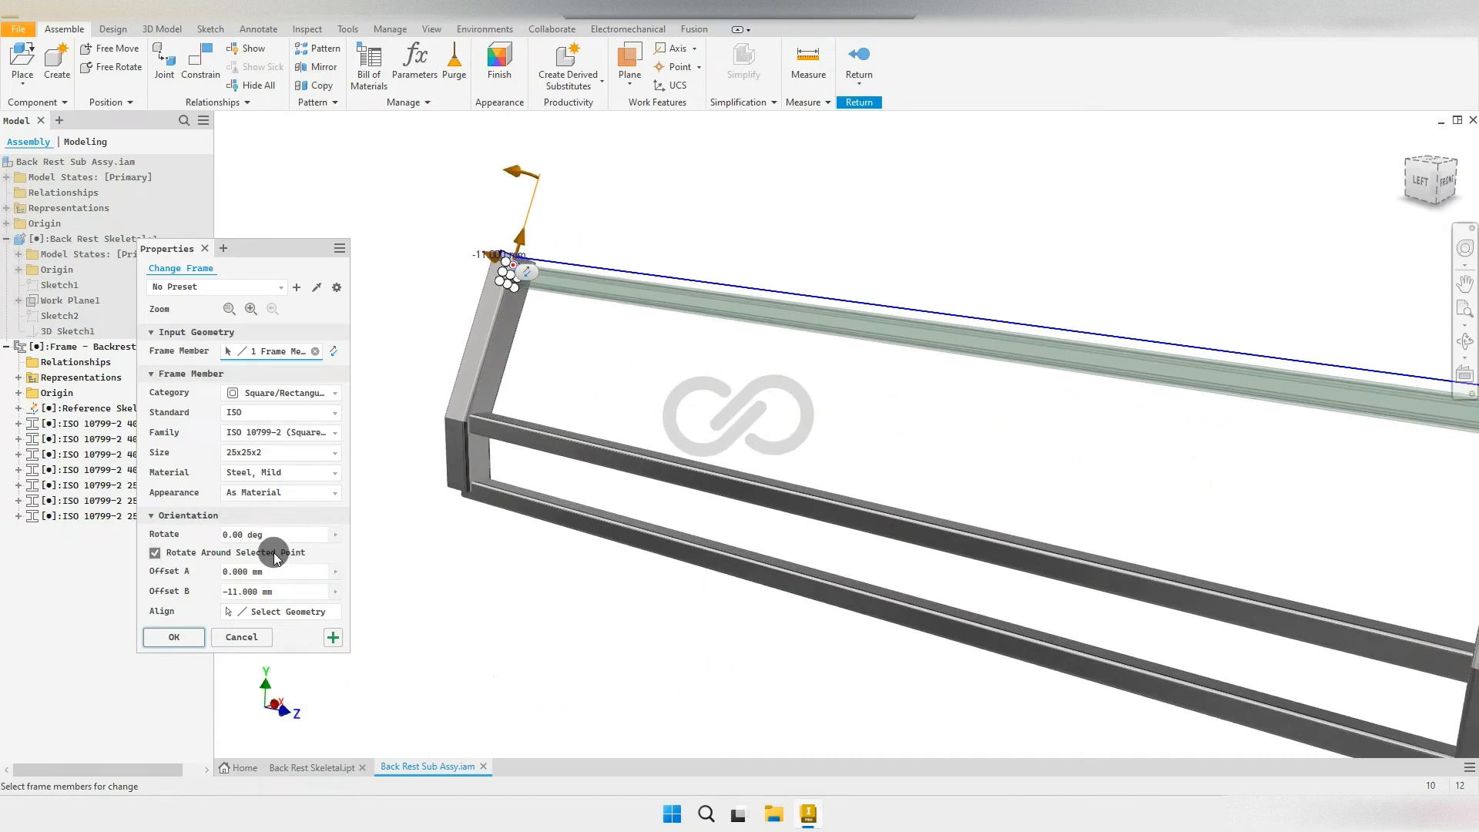
pyautogui.write('-15')
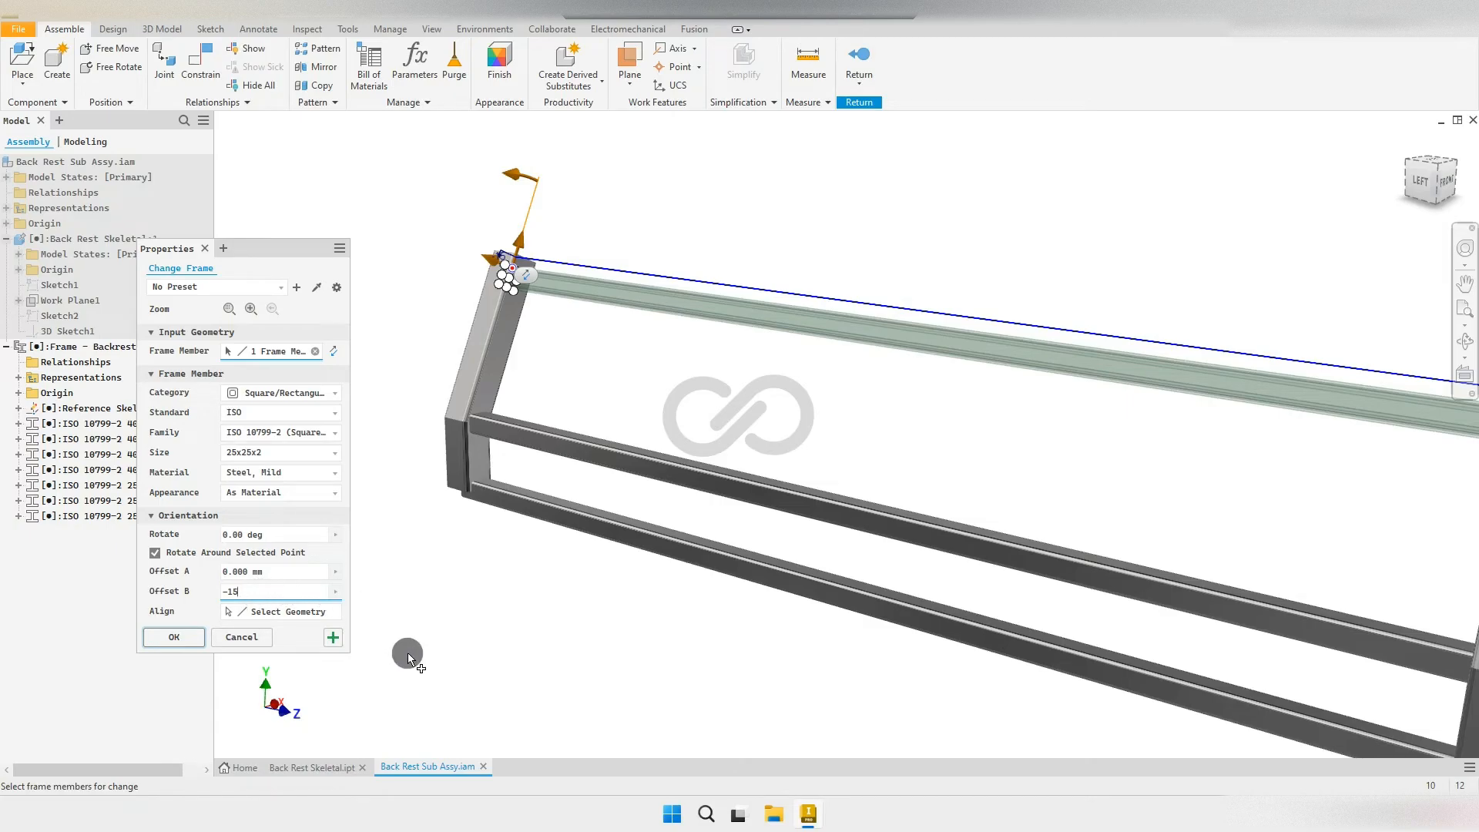
pyautogui.click(334, 636)
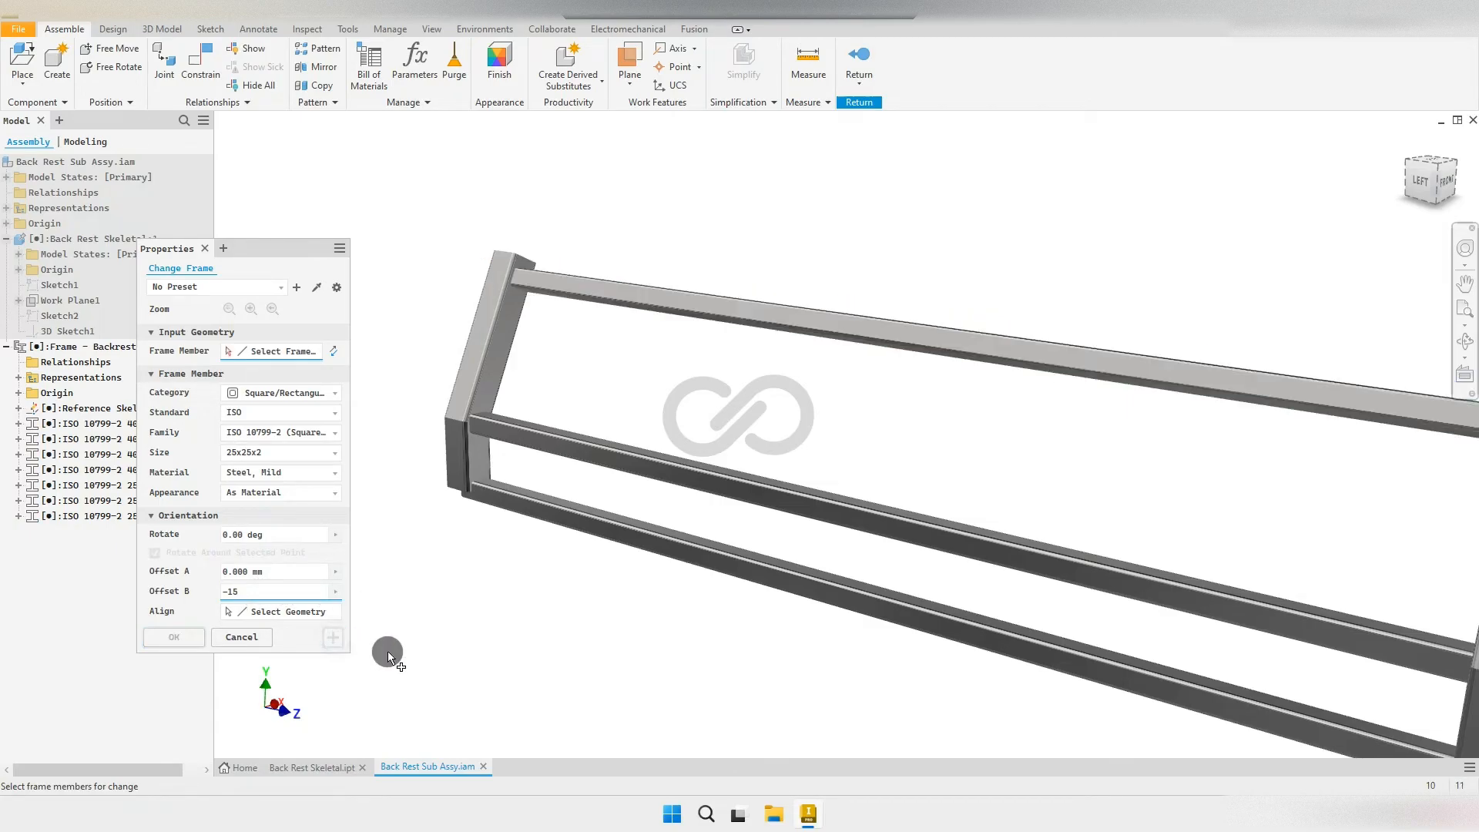
# Step: Edit the lowest 25x25x2 crossbar with Change Frame, anchoring it at its lower middle point with Offset B of 10 mm
pyautogui.moveTo(614, 624)
pyautogui.keyDown('shift'); pyautogui.mouseDown(button='middle')
pyautogui.moveTo(644, 579)
pyautogui.moveTo(809, 578)
pyautogui.moveTo(1037, 472)
pyautogui.moveTo(1050, 518)
pyautogui.moveTo(650, 542)
pyautogui.mouseUp(button='middle'); pyautogui.keyUp('shift')
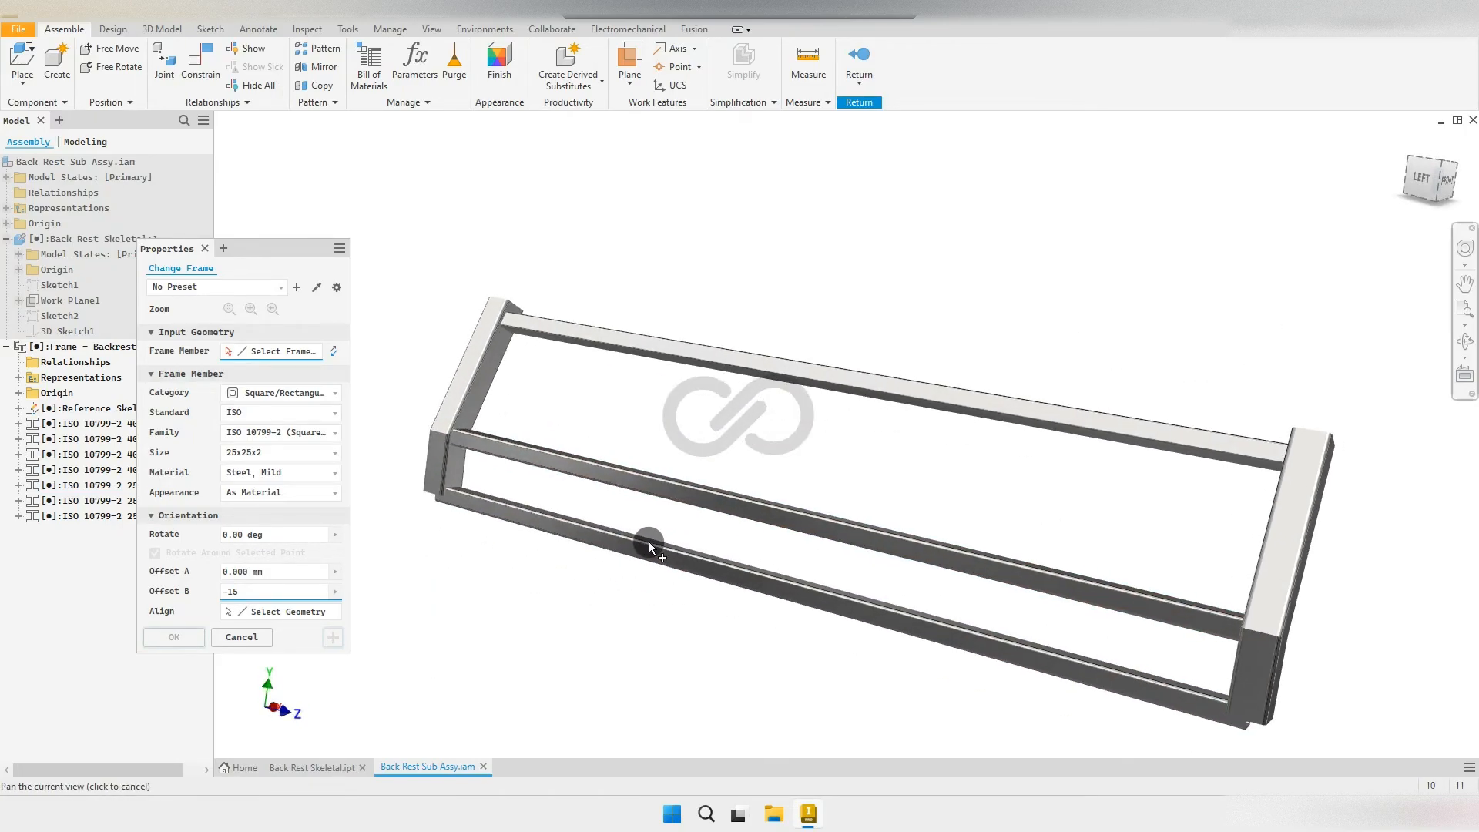
pyautogui.click(628, 552)
pyautogui.scroll(2, 633, 574)
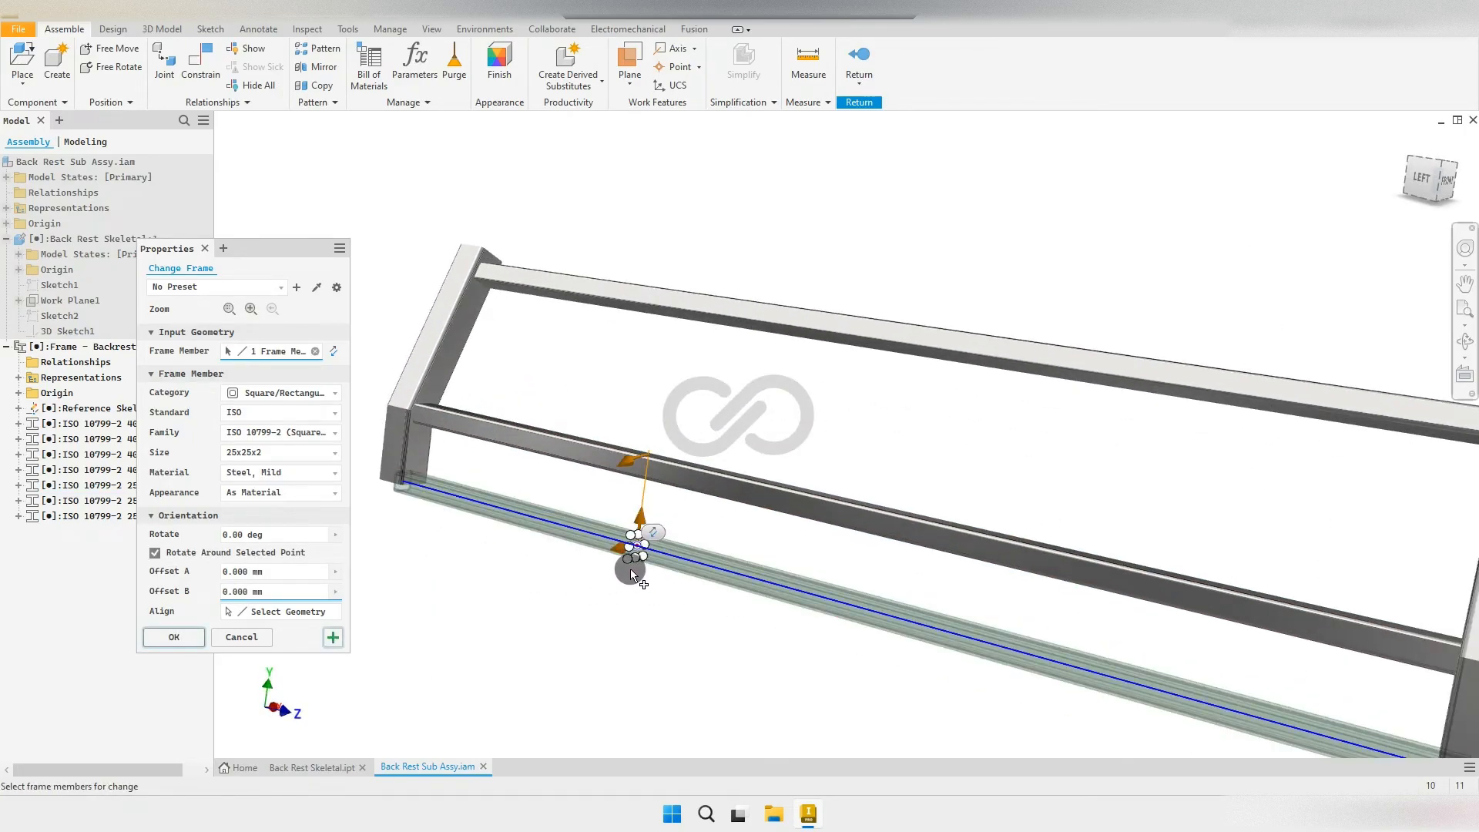
pyautogui.scroll(2, 646, 528)
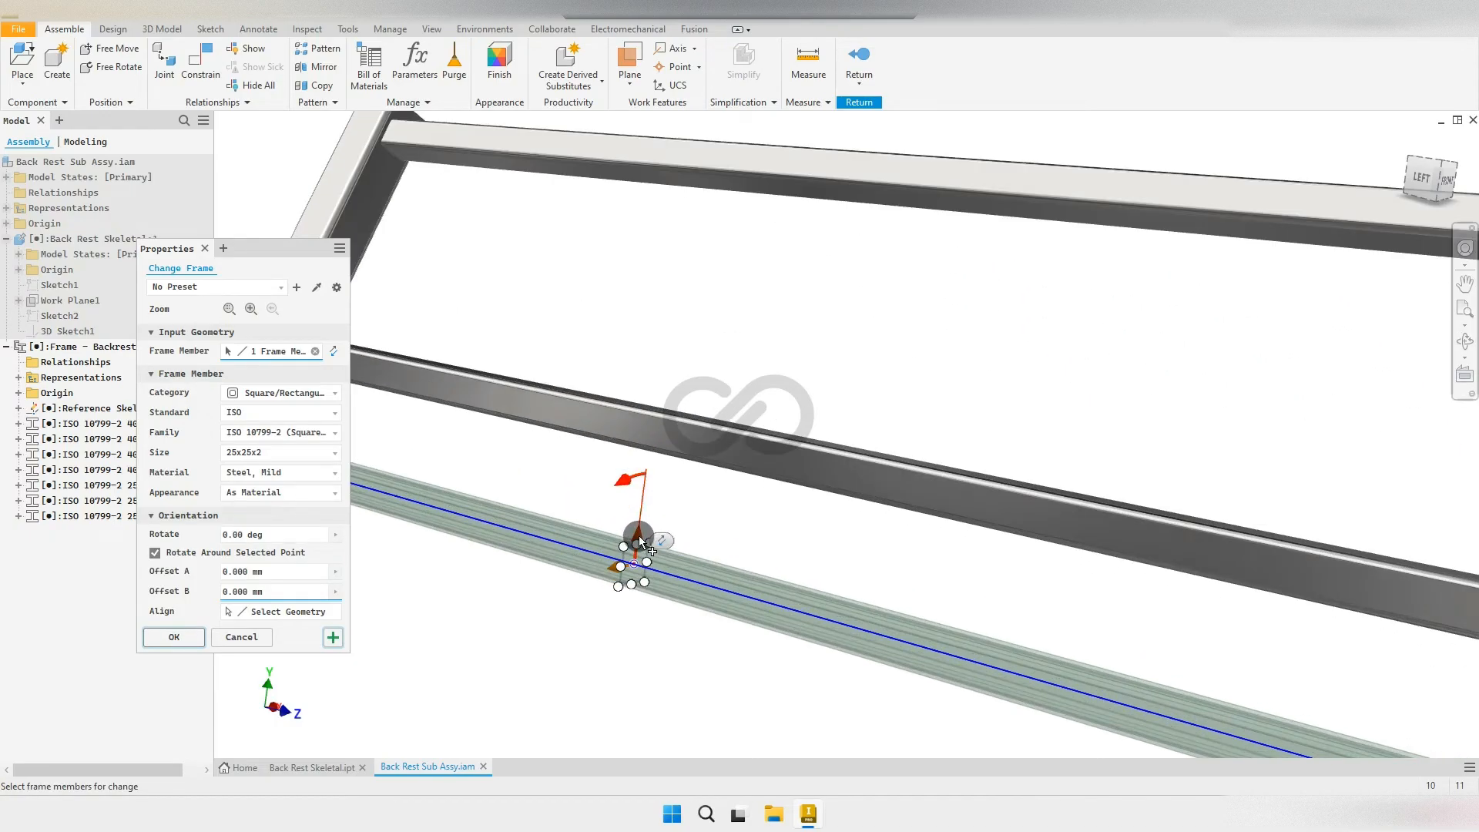
pyautogui.scroll(2, 639, 539)
pyautogui.scroll(-2, 638, 561)
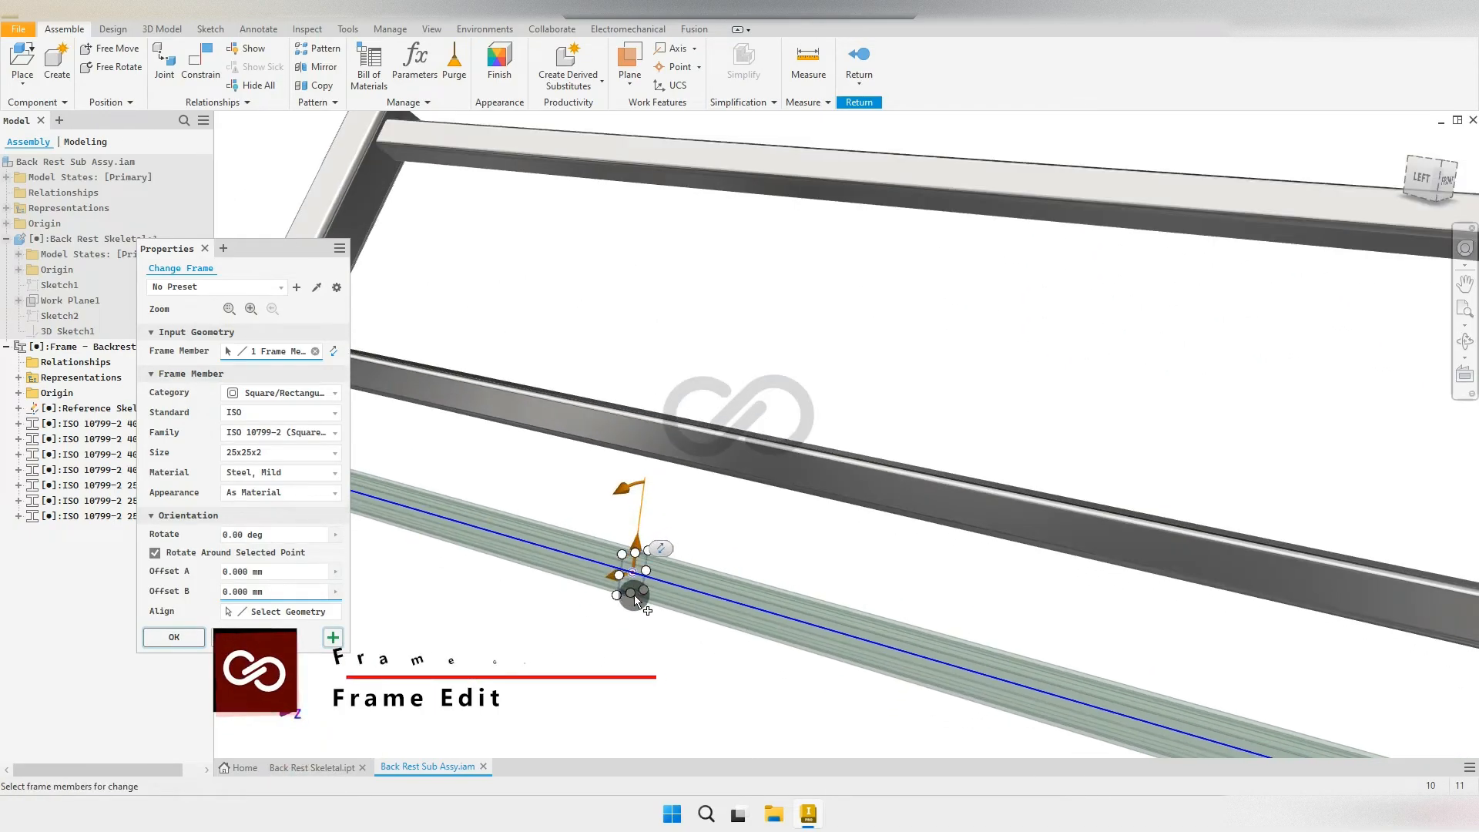
pyautogui.click(631, 595)
pyautogui.scroll(-3, 633, 601)
pyautogui.scroll(2, 608, 598)
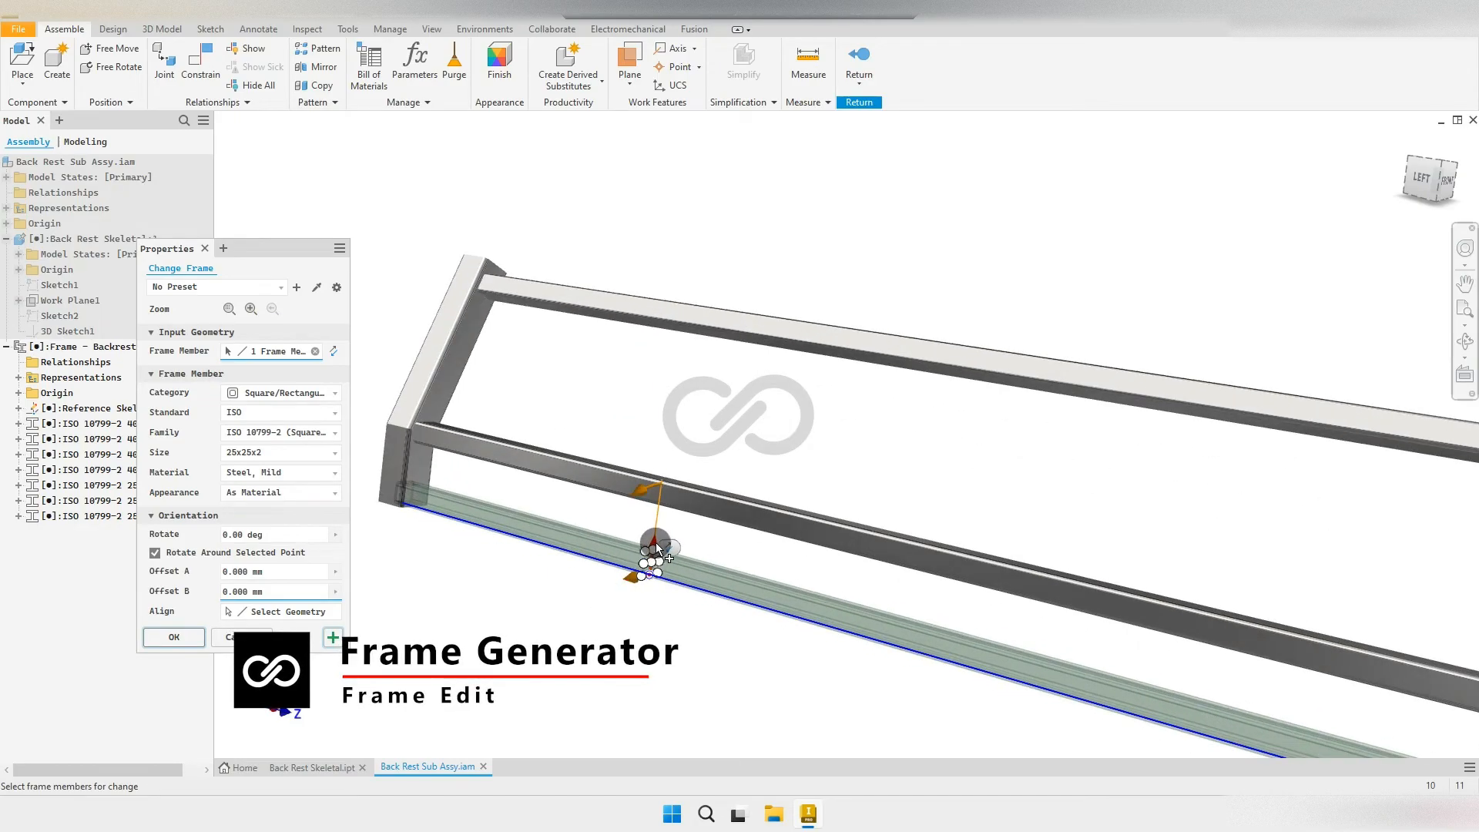
pyautogui.moveTo(654, 526); pyautogui.dragTo(654, 526)
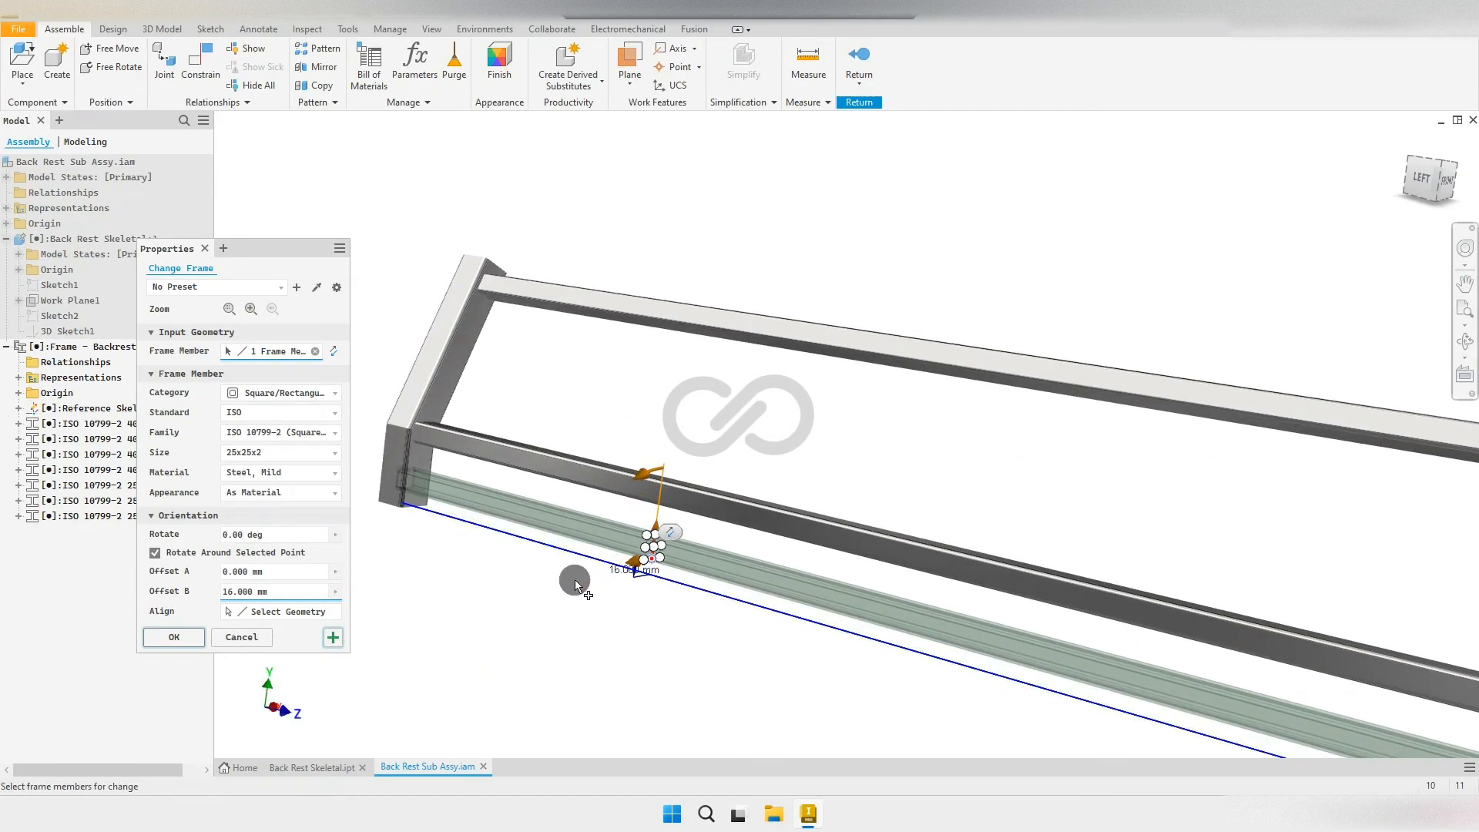
pyautogui.scroll(1, 598, 593)
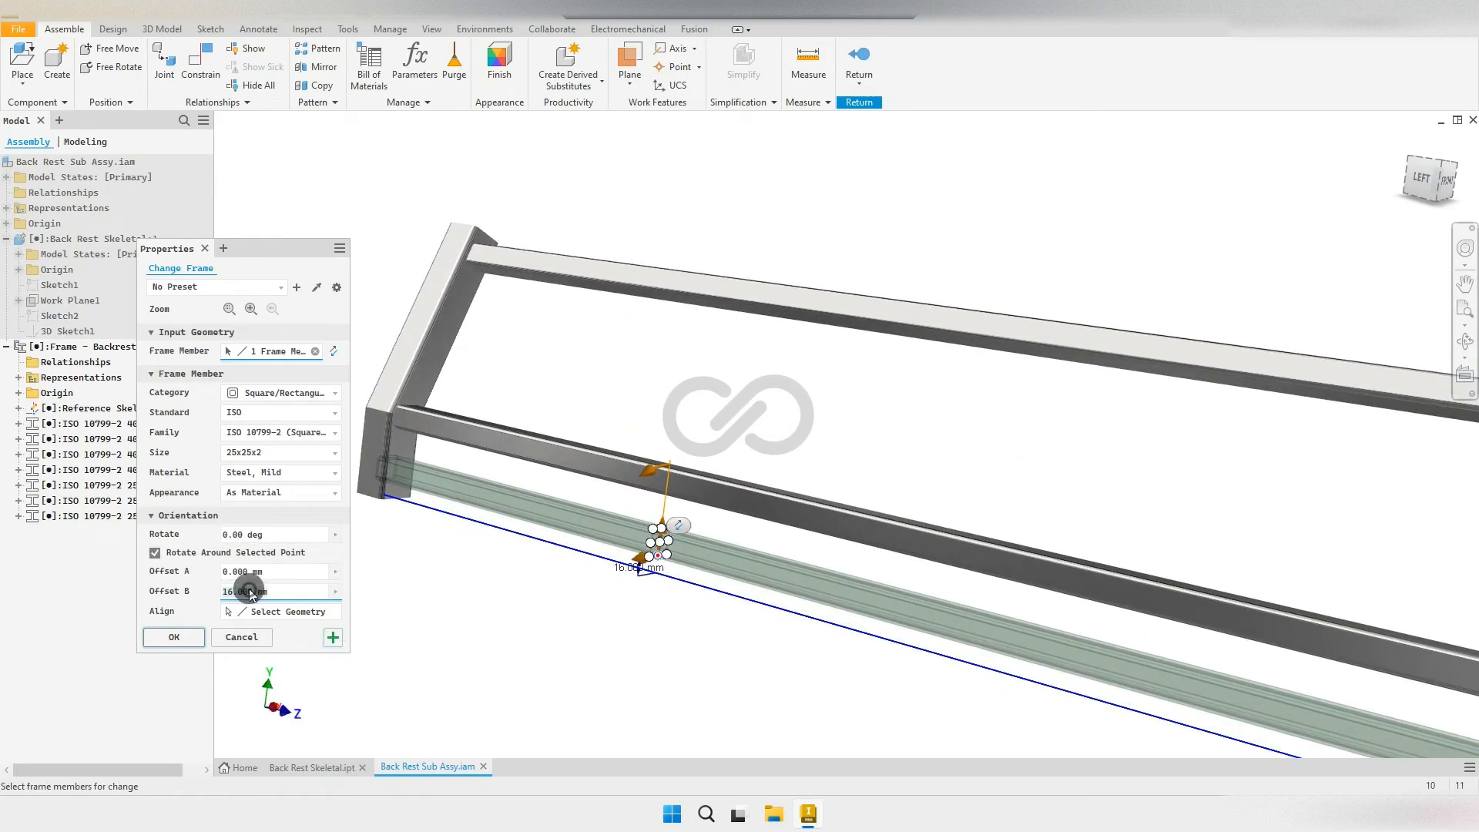
pyautogui.write('10')
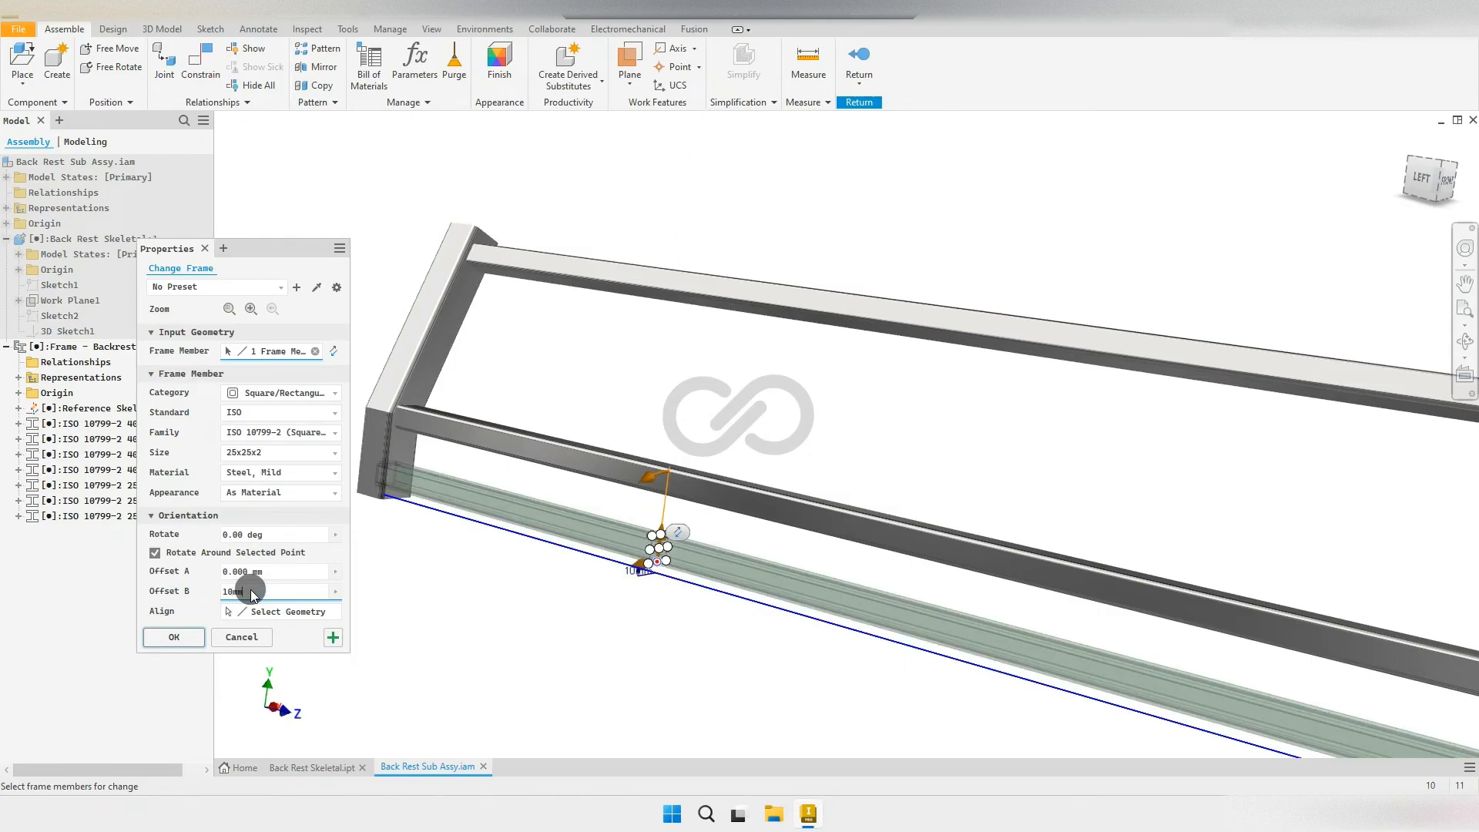
pyautogui.write('mm')
pyautogui.scroll(-3, 468, 529)
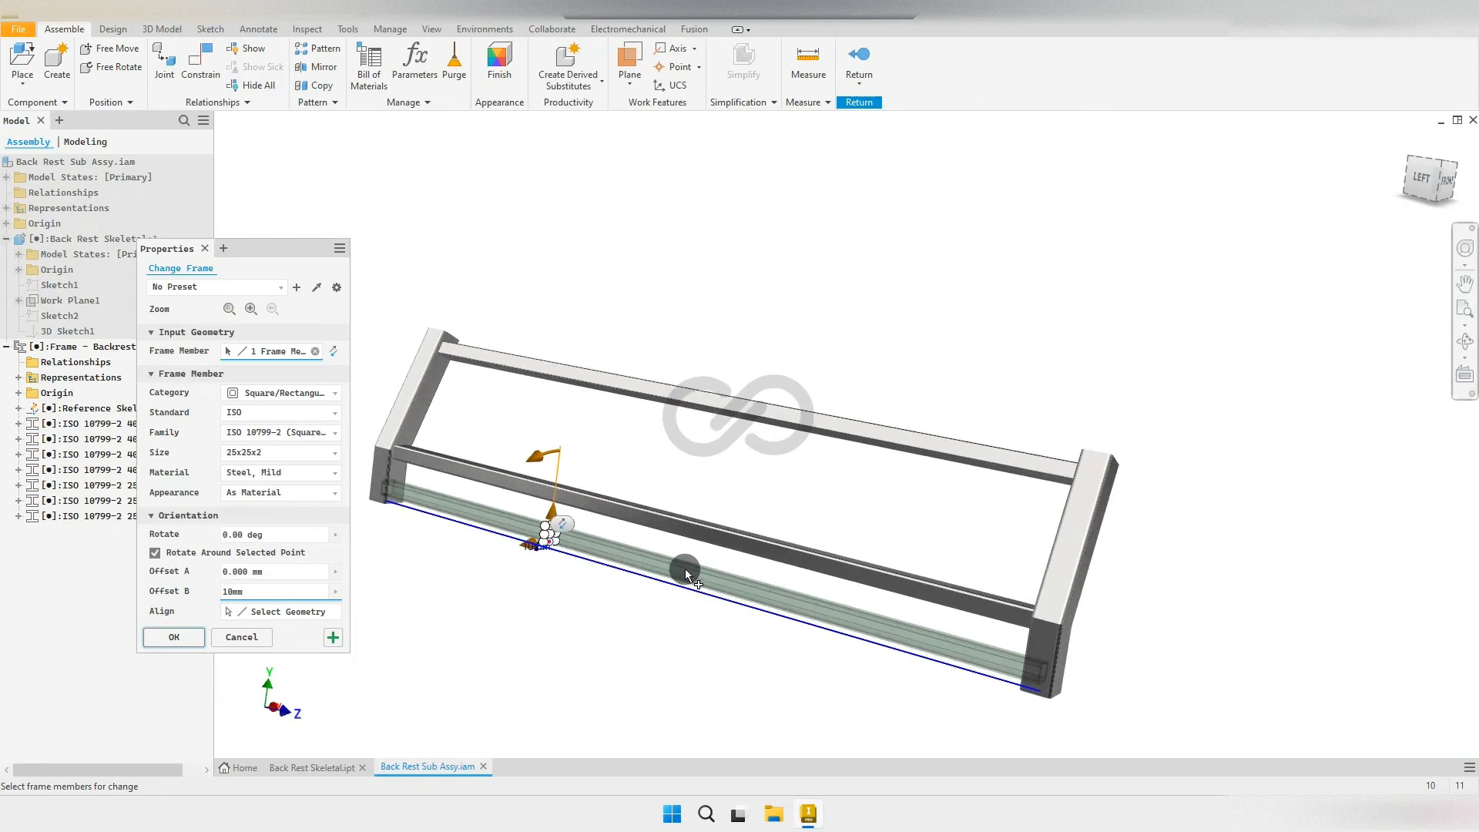
pyautogui.click(174, 639)
# Step: Re-anchor the long and short 40x40x2.5 tubes at the far end on their outer middle points, shifting both inward
pyautogui.keyDown('shift'); pyautogui.moveTo(604, 503); pyautogui.dragTo(866, 525, button='middle'); pyautogui.keyUp('shift')
pyautogui.scroll(-3, 834, 483)
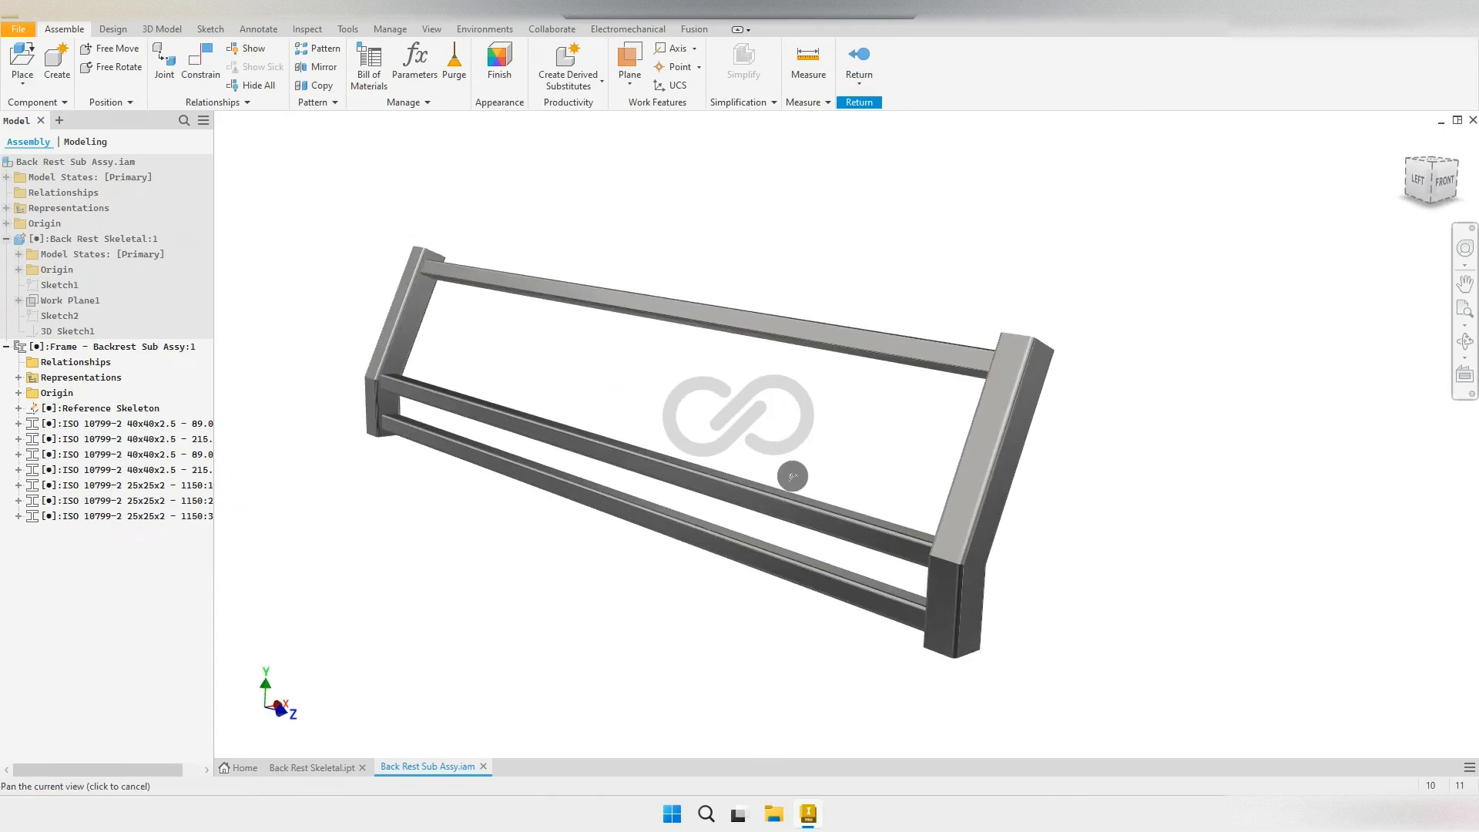
pyautogui.moveTo(793, 473); pyautogui.dragTo(802, 516, button='middle')
pyautogui.rightClick(412, 371)
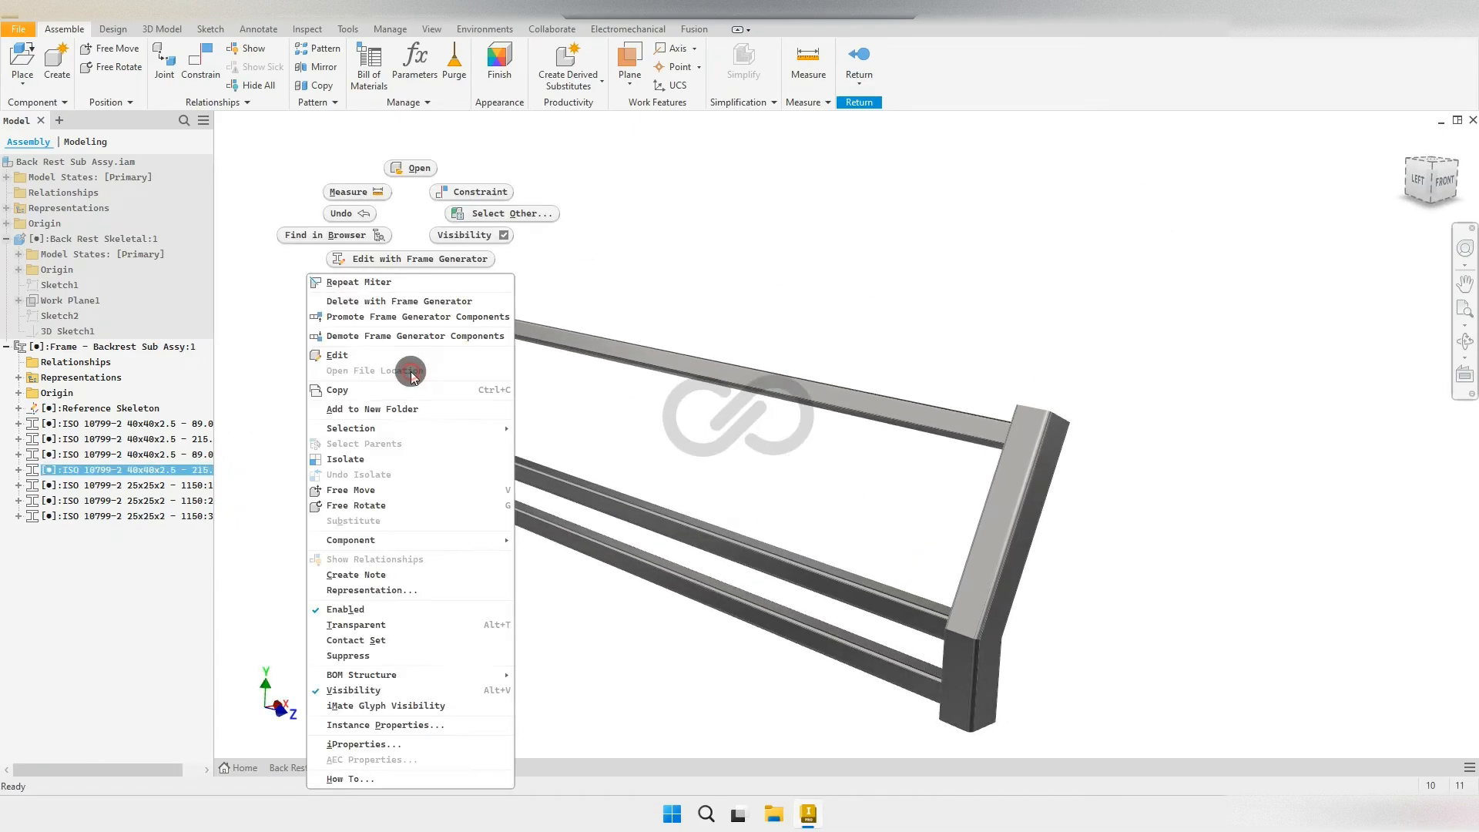
pyautogui.click(395, 261)
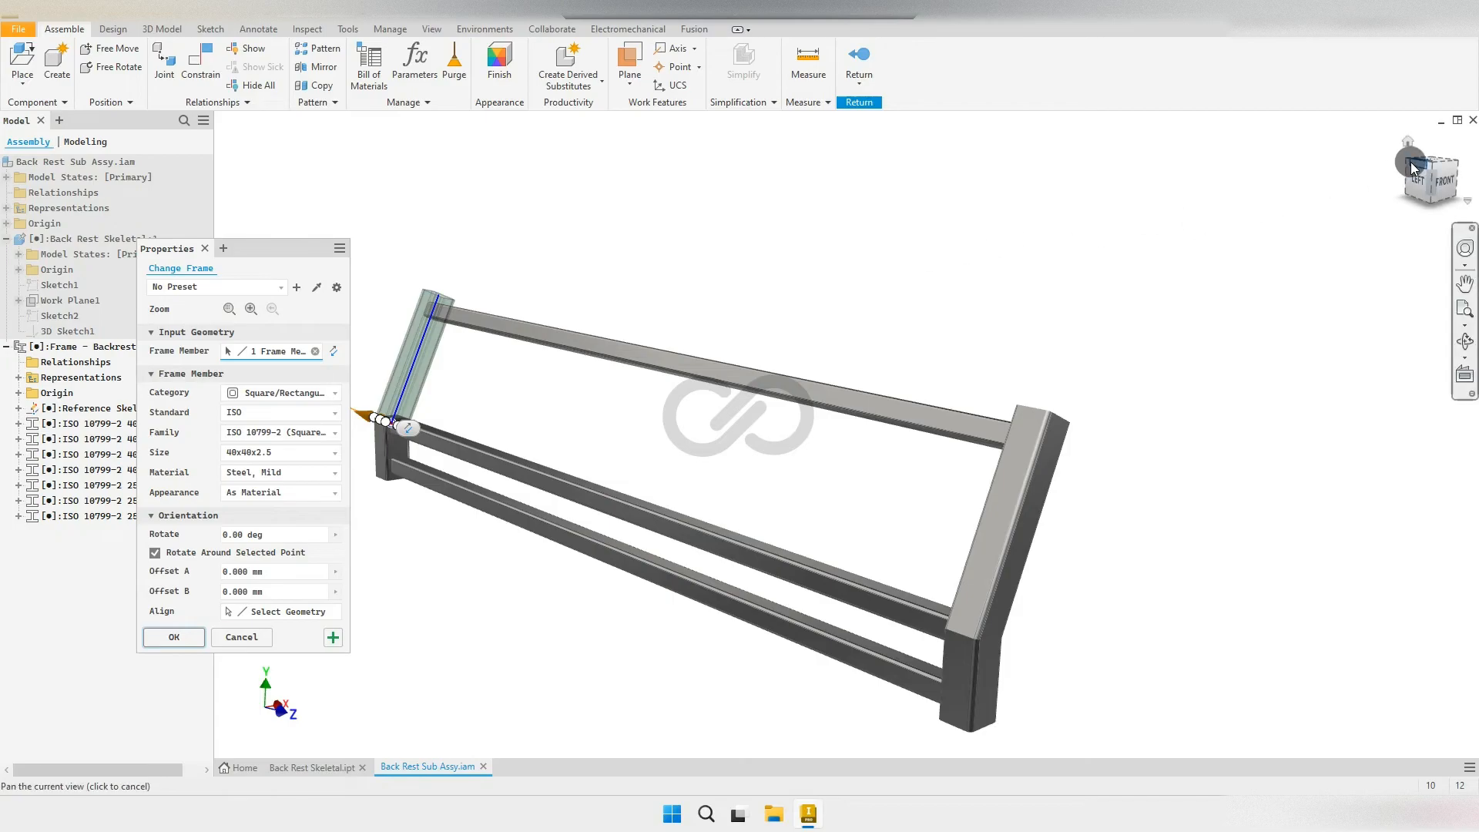
pyautogui.scroll(5, 607, 625)
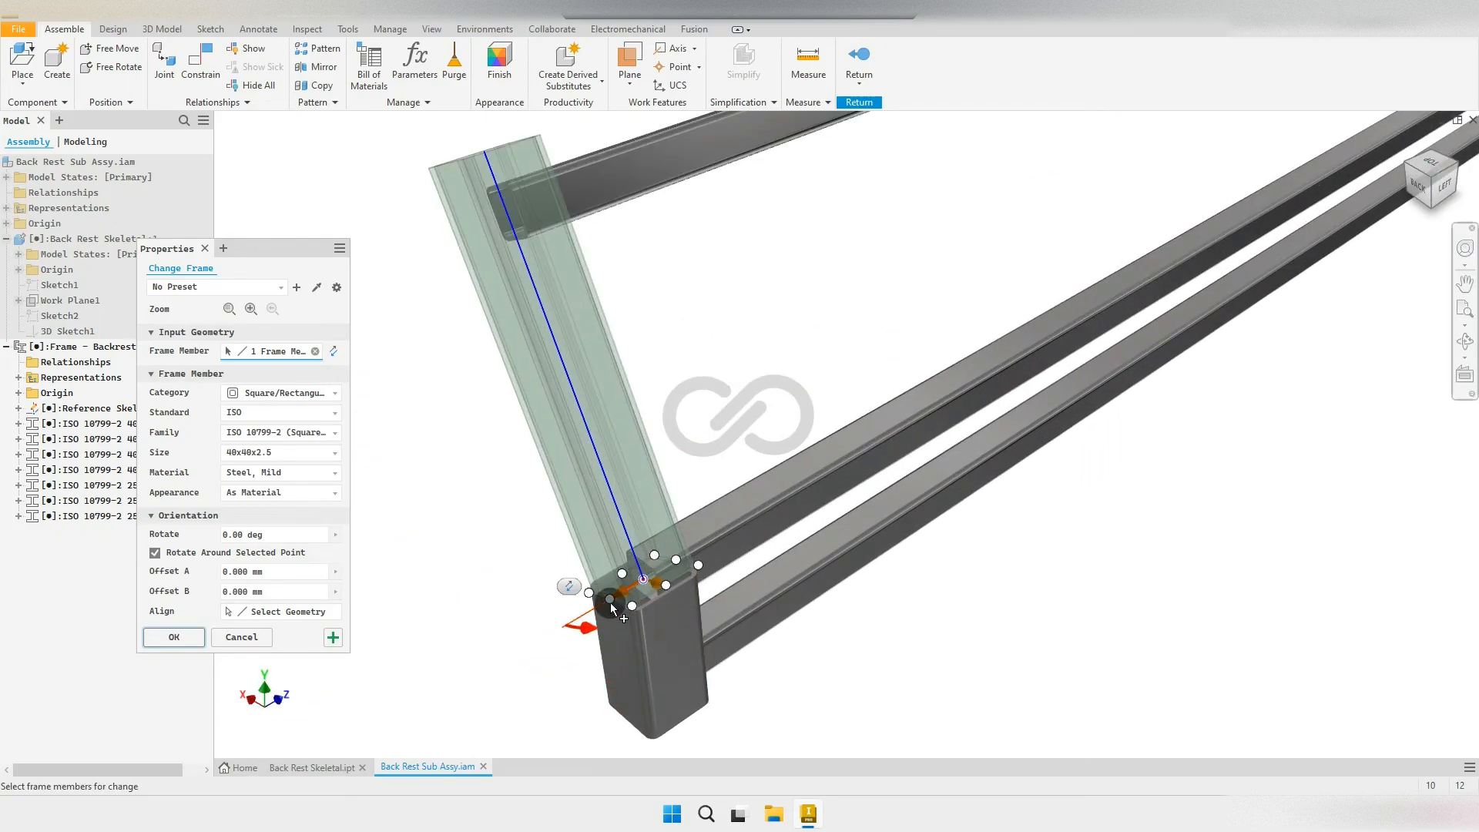
pyautogui.click(609, 602)
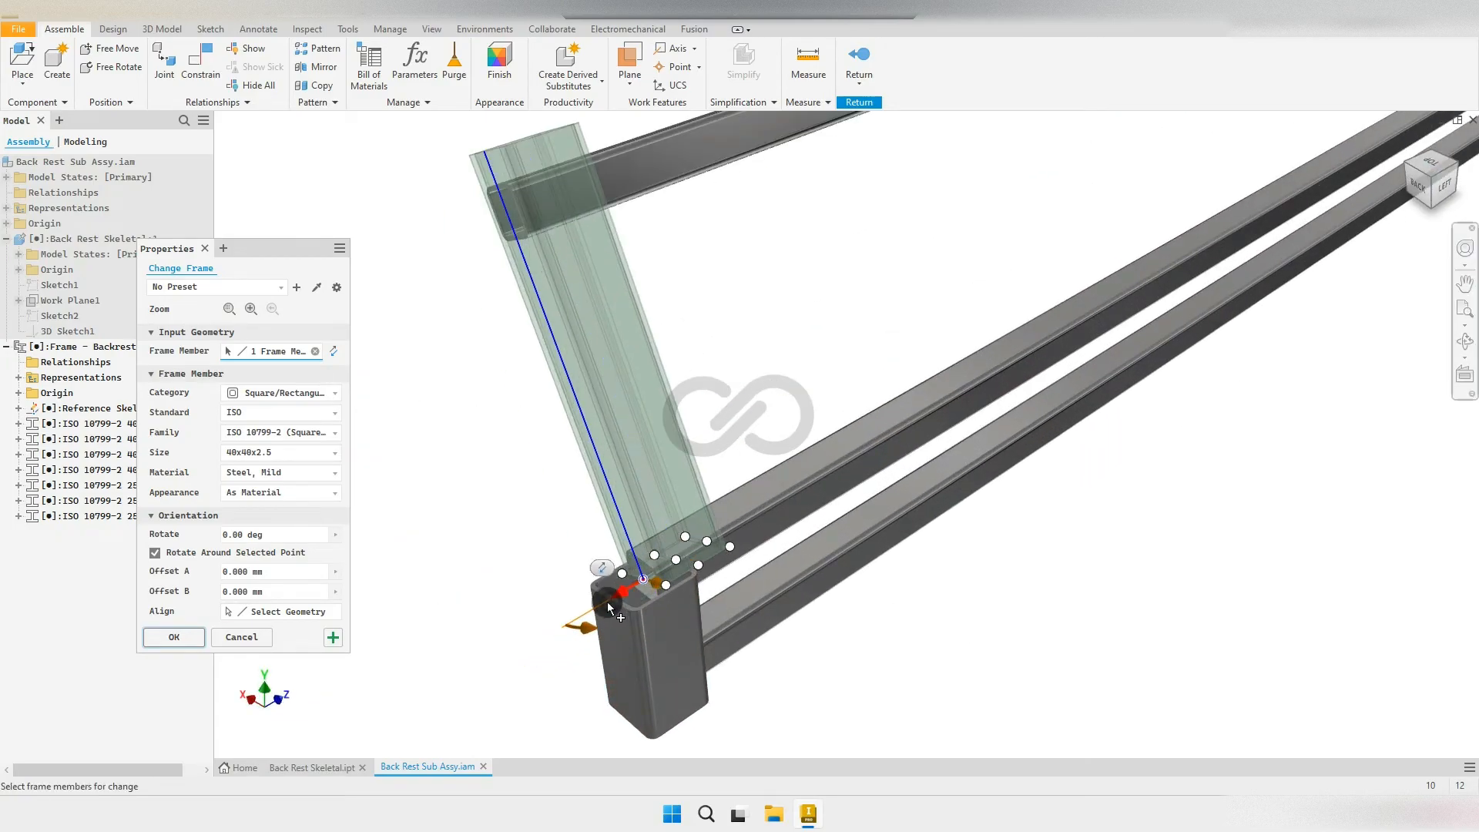
pyautogui.click(333, 636)
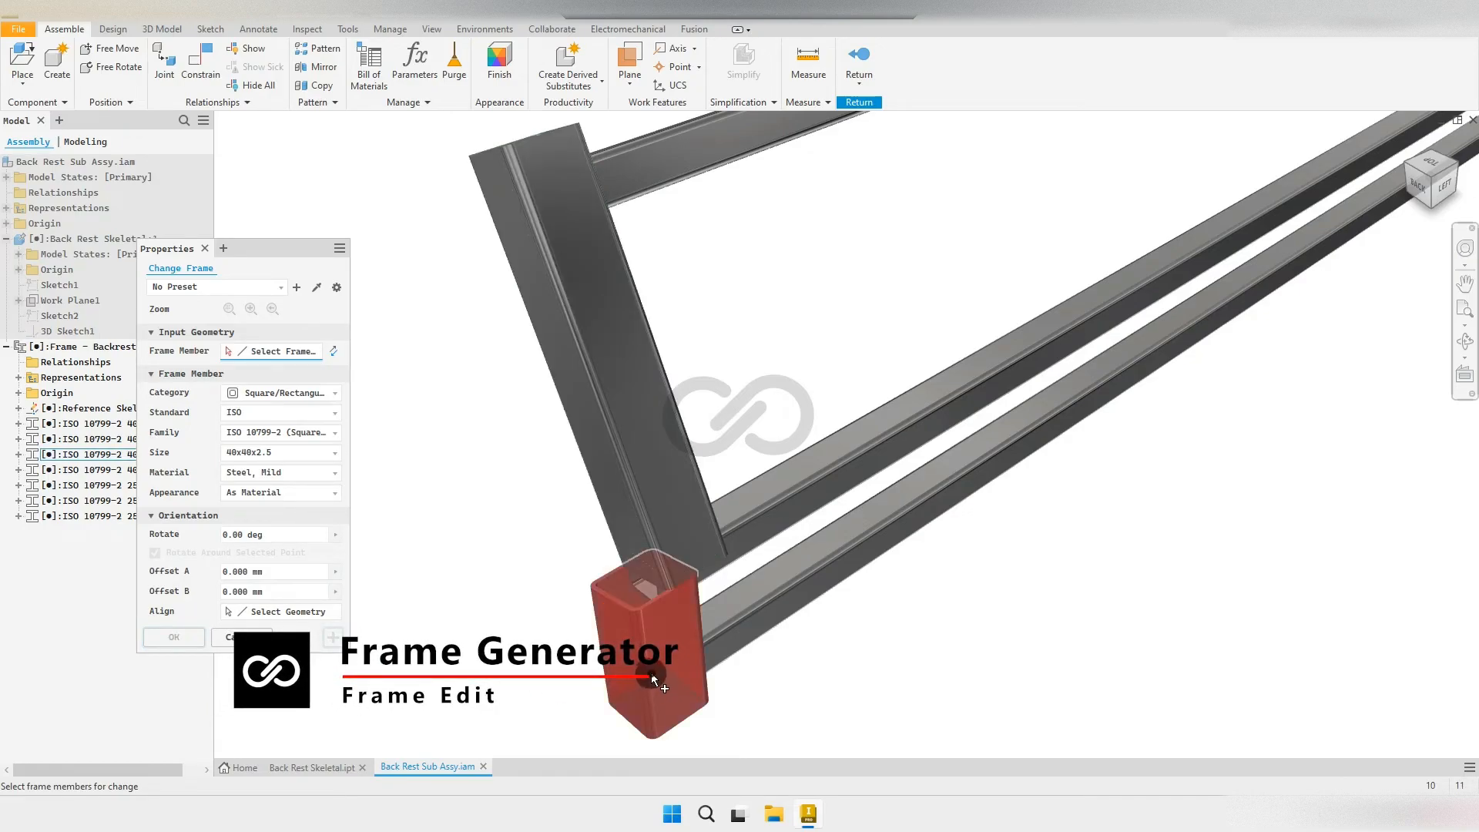
pyautogui.click(618, 656)
pyautogui.click(333, 638)
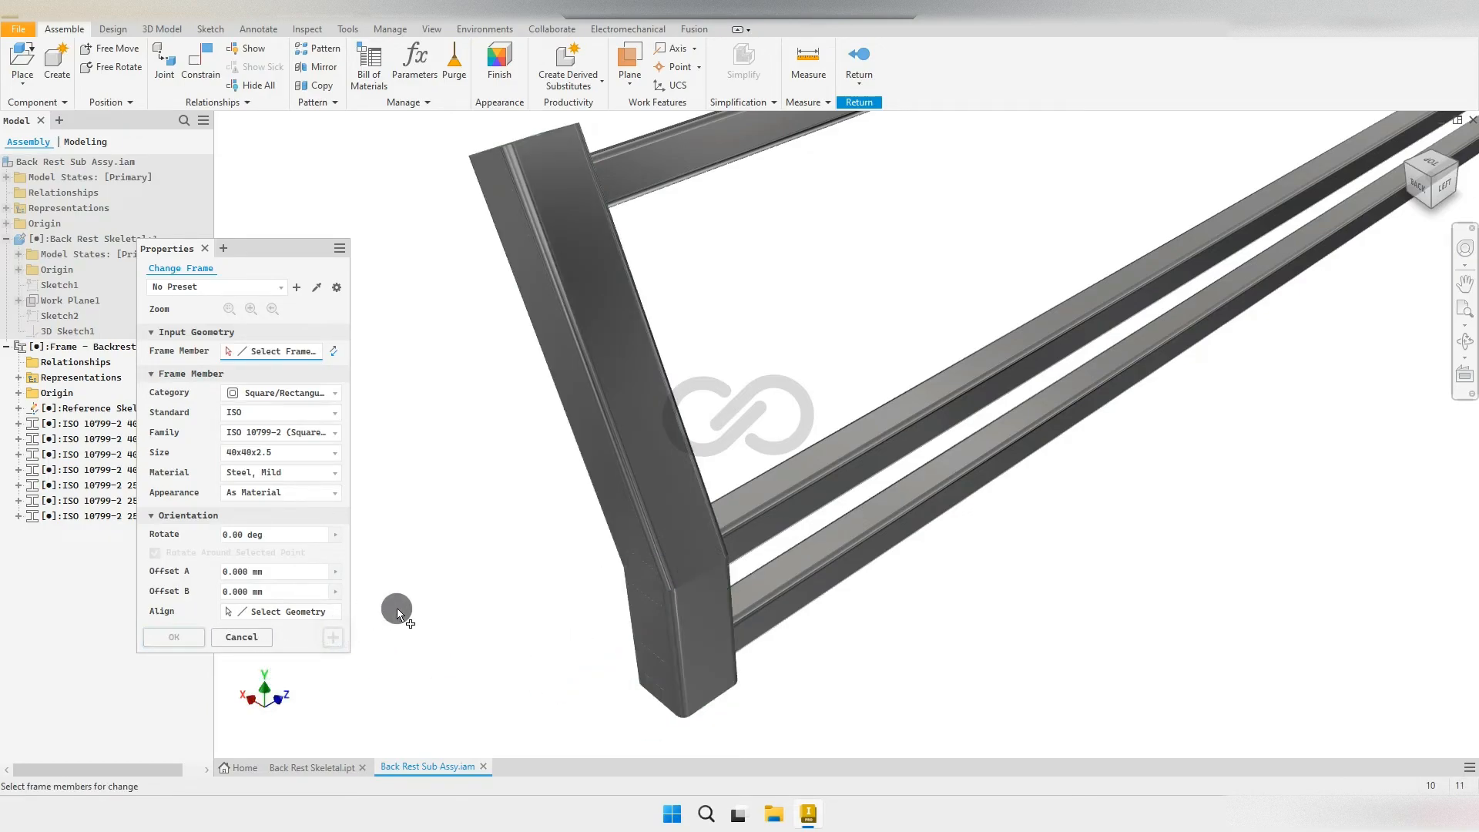
# Step: Re-anchor the long and short 40x40x2.5 tubes at the opposite end on their outer middle points and finish Change Frame
pyautogui.scroll(-4, 588, 558)
pyautogui.click(1206, 217)
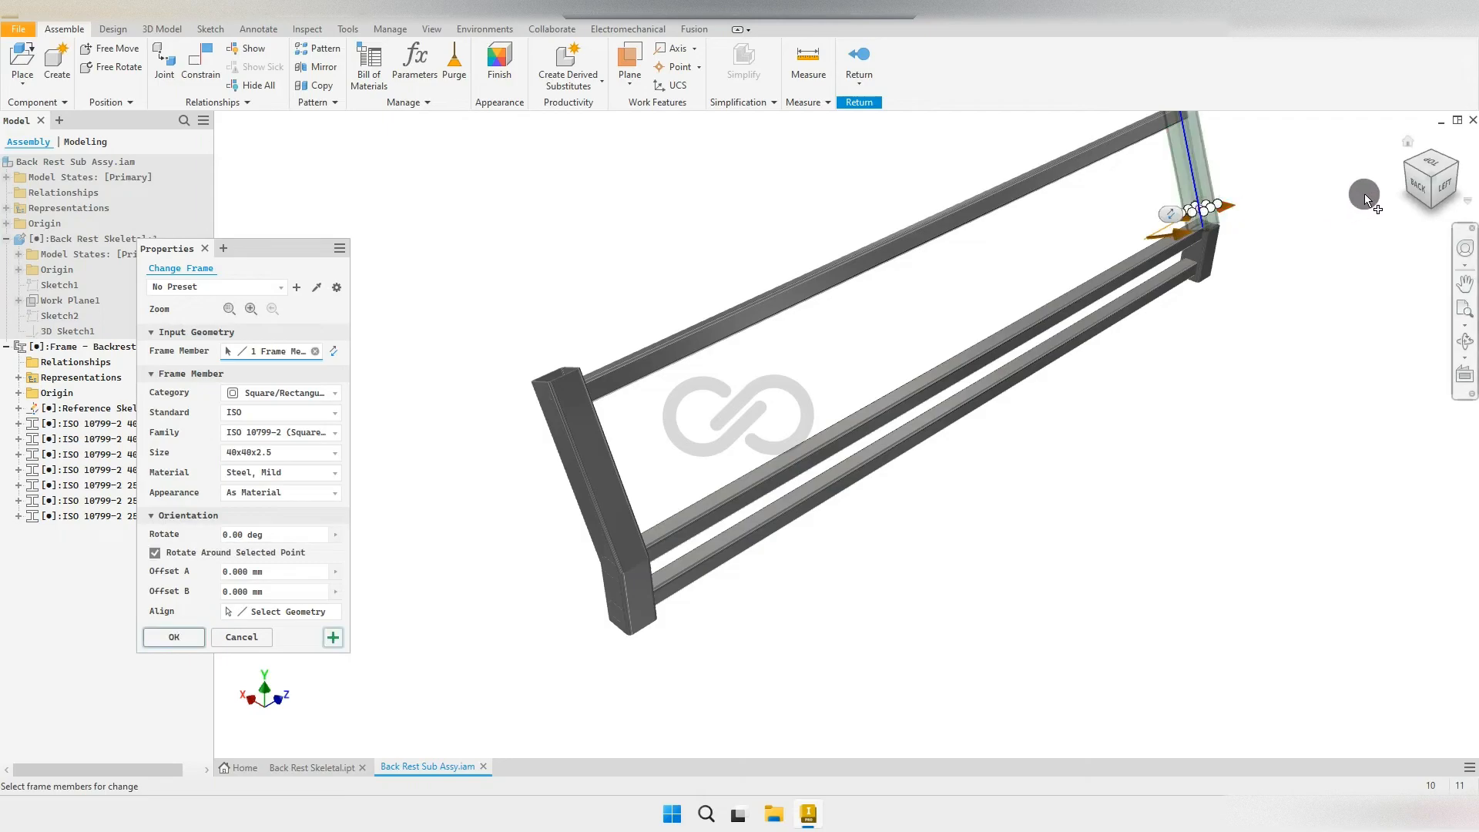
pyautogui.click(1455, 171)
pyautogui.scroll(5, 1093, 601)
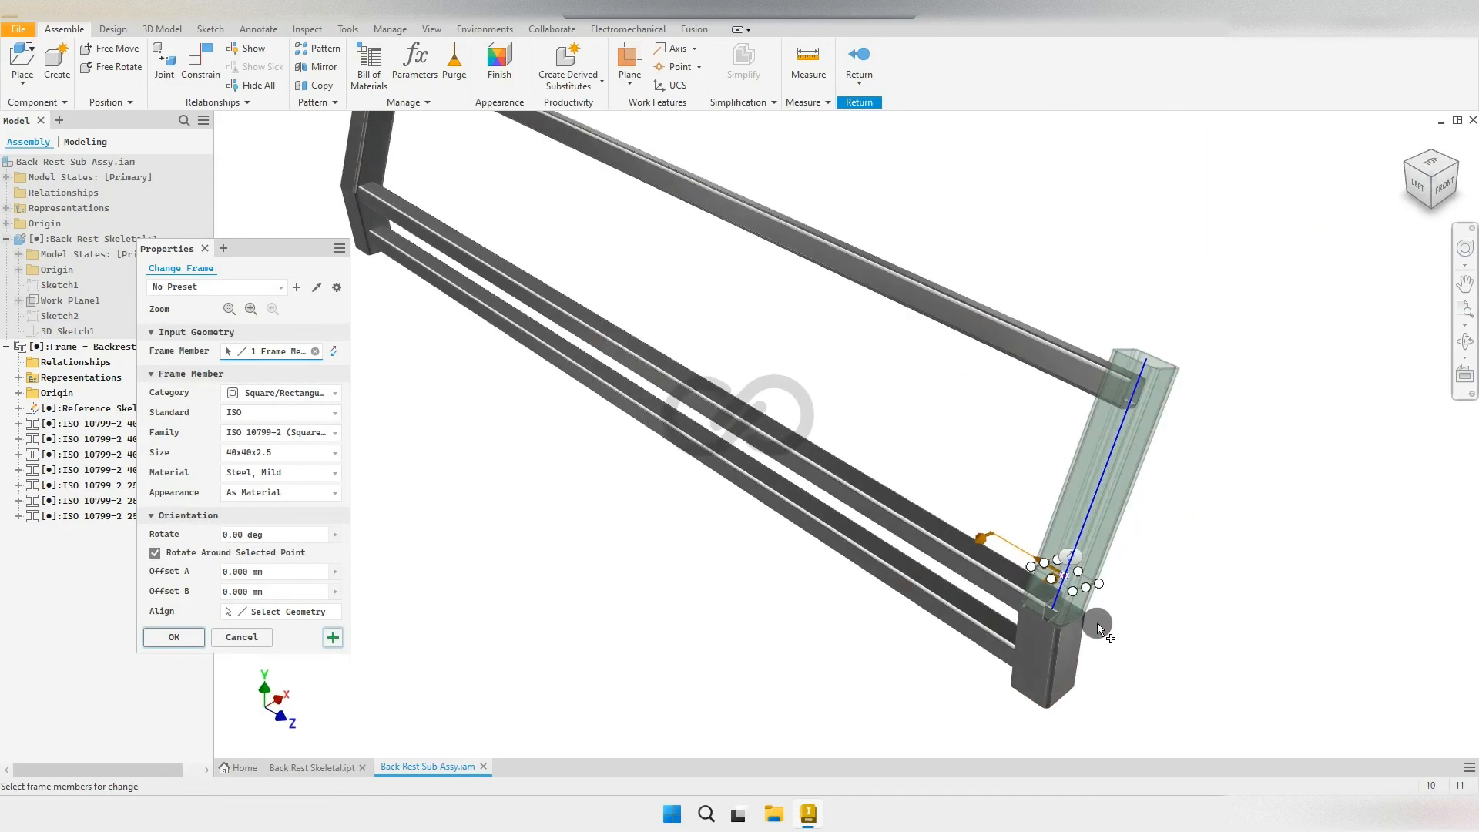
pyautogui.click(1081, 562)
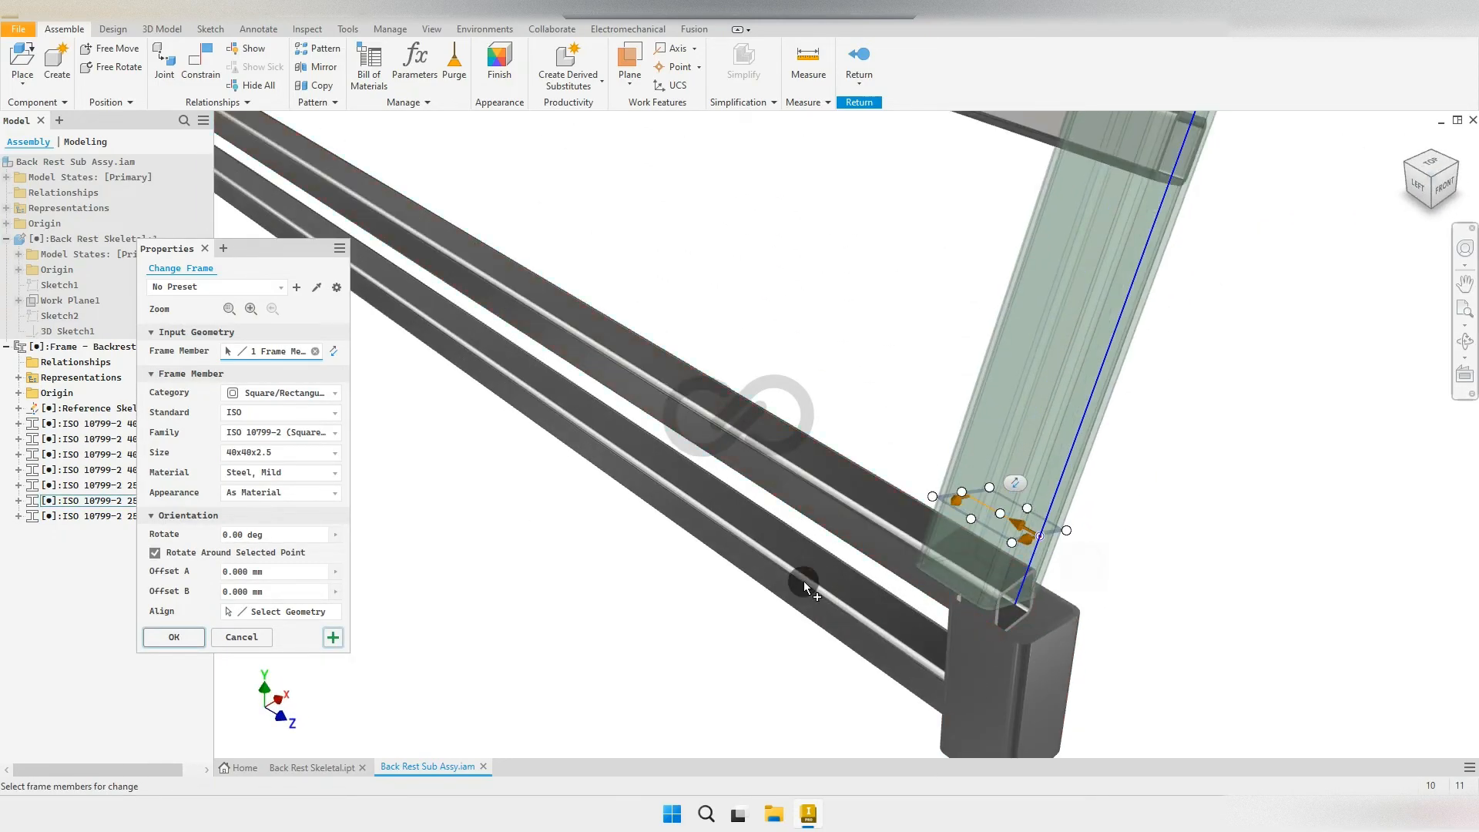
pyautogui.click(332, 637)
pyautogui.click(1006, 684)
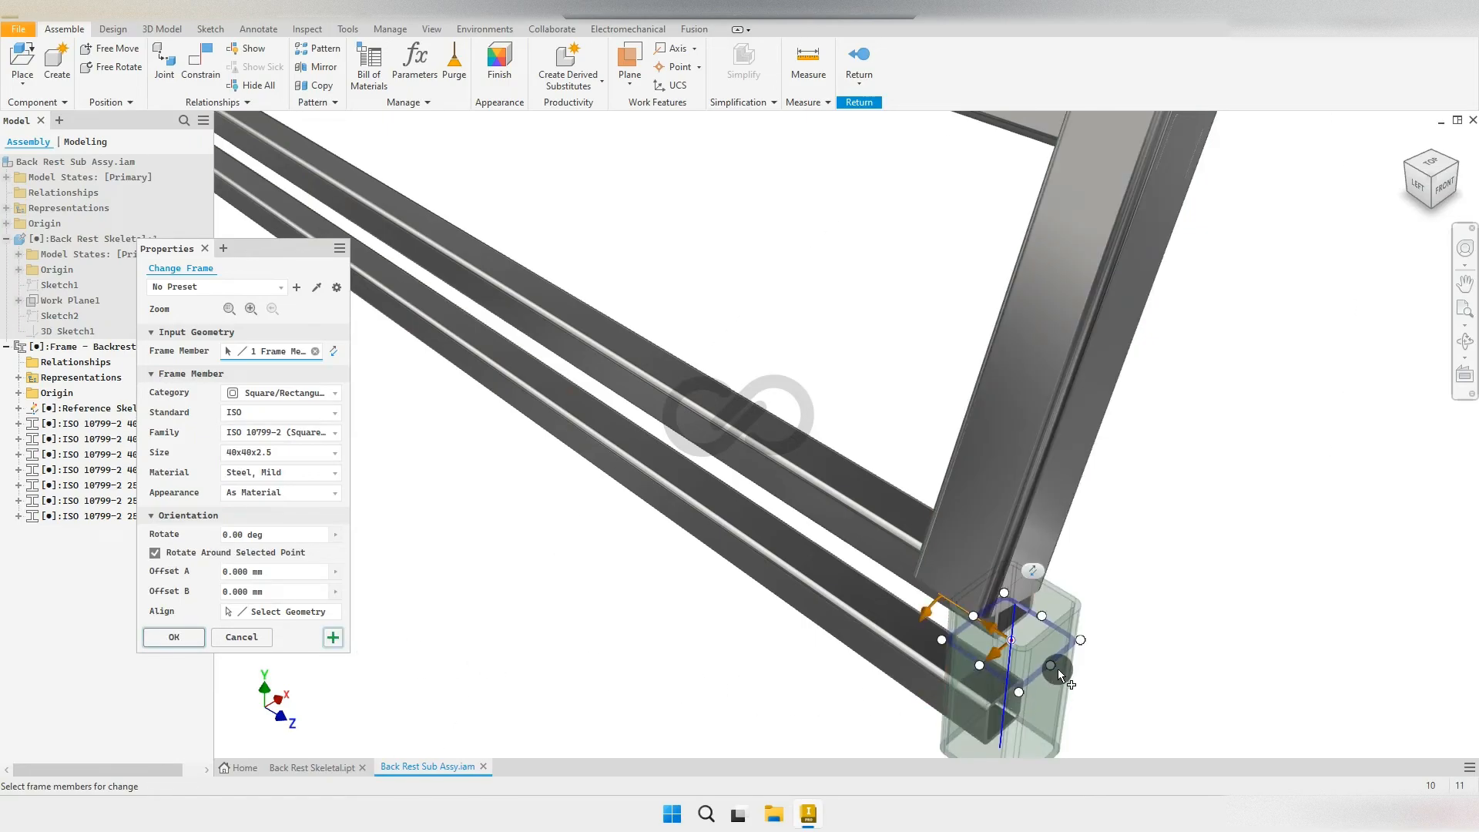
pyautogui.click(175, 637)
pyautogui.scroll(-5, 779, 576)
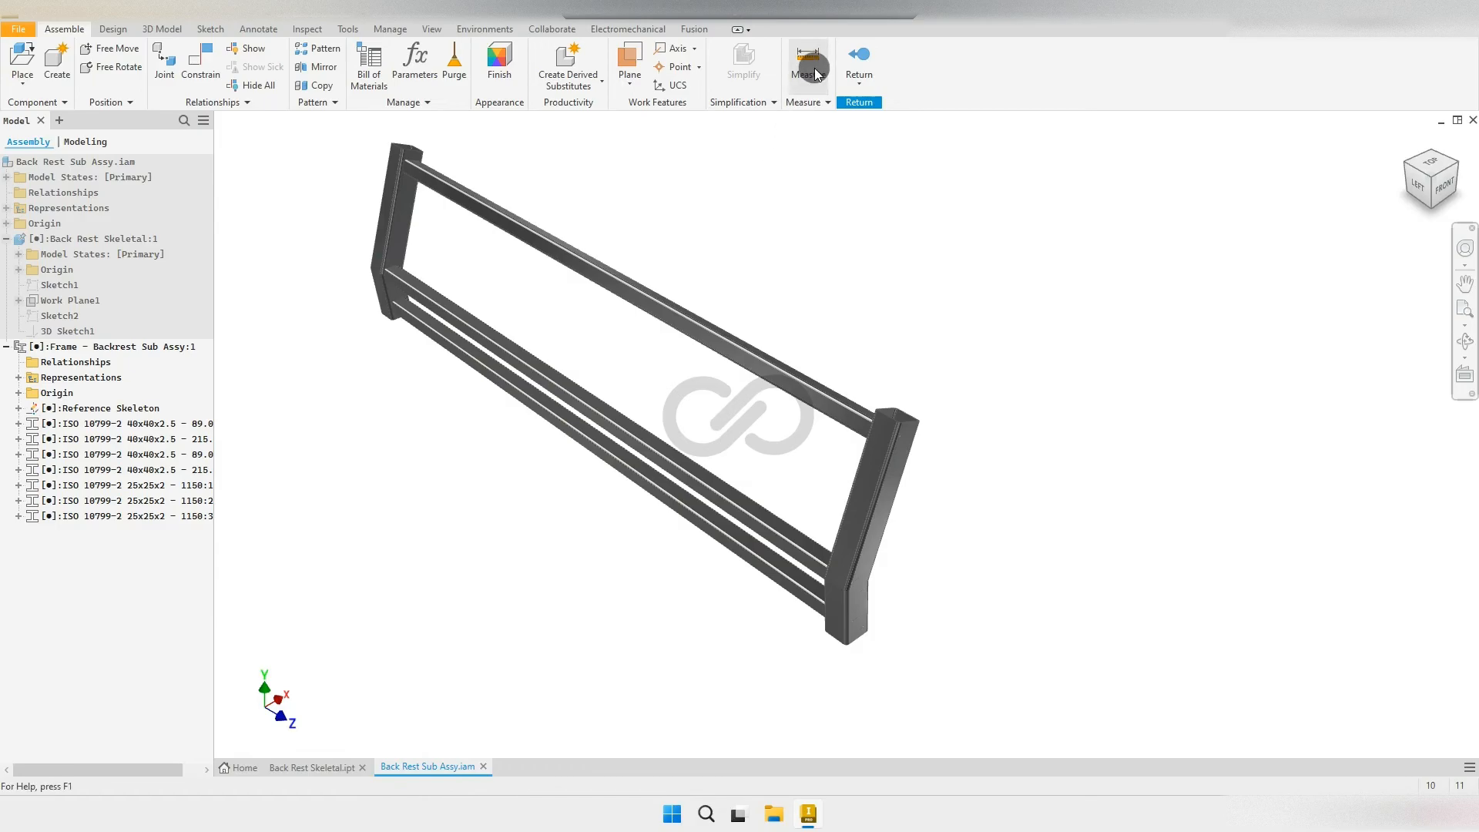
# Step: Measure the overall distance between the outer faces of the two long 40x40x2.5 end tubes
pyautogui.click(815, 75)
pyautogui.scroll(2, 901, 431)
pyautogui.click(894, 471)
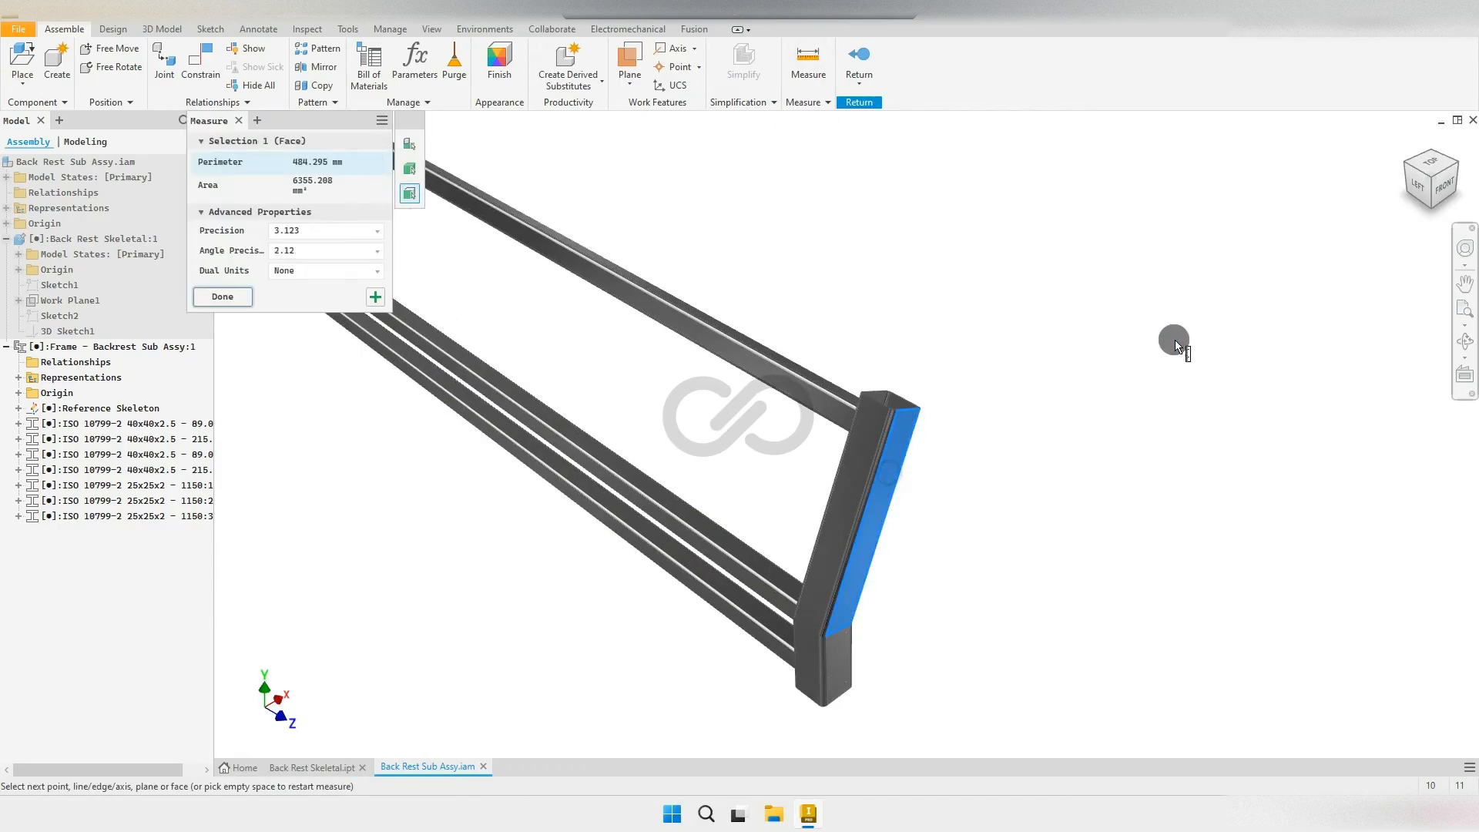
pyautogui.click(1398, 159)
pyautogui.scroll(3, 535, 583)
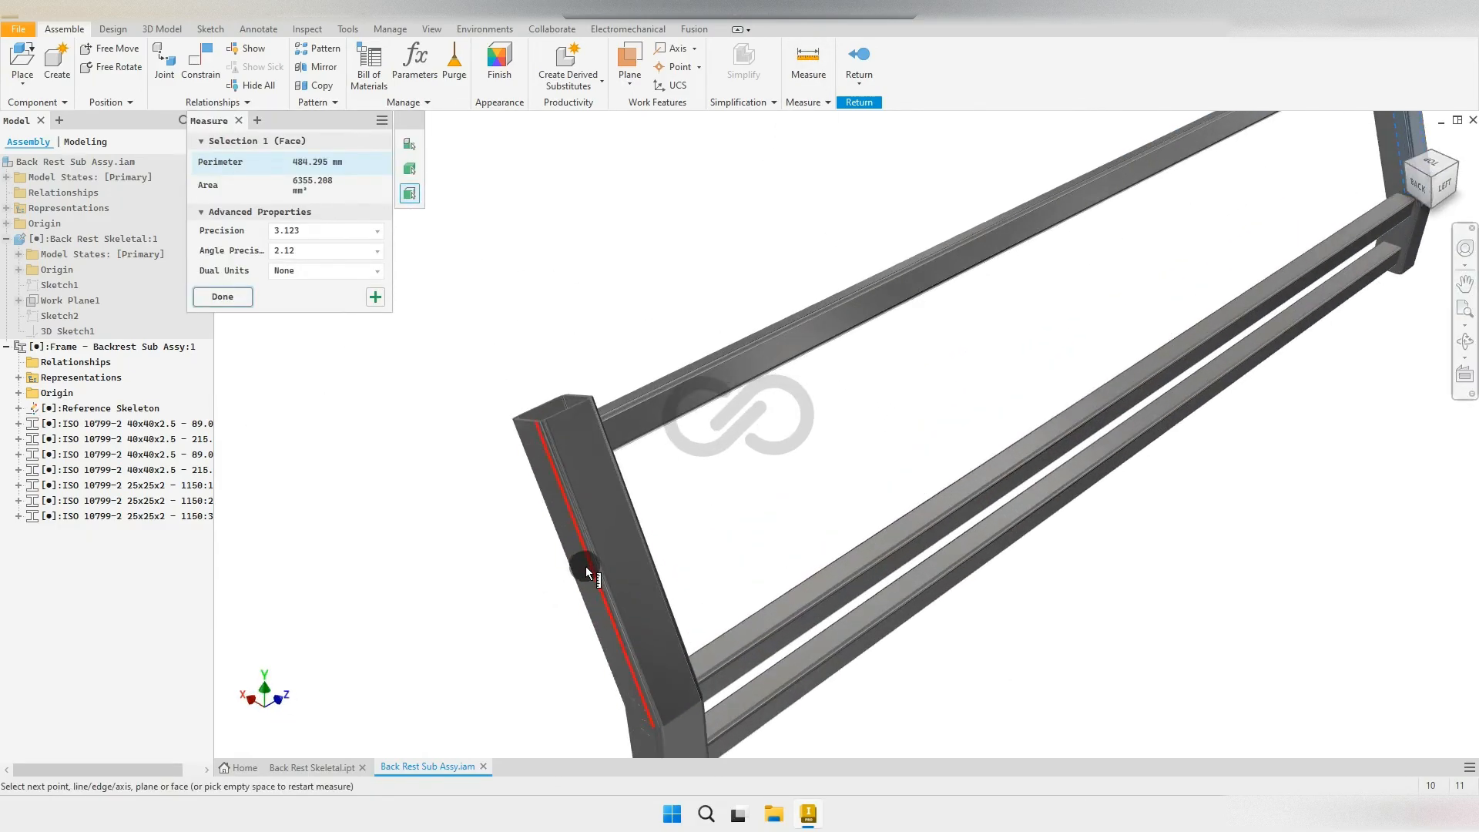
pyautogui.click(556, 574)
pyautogui.click(228, 474)
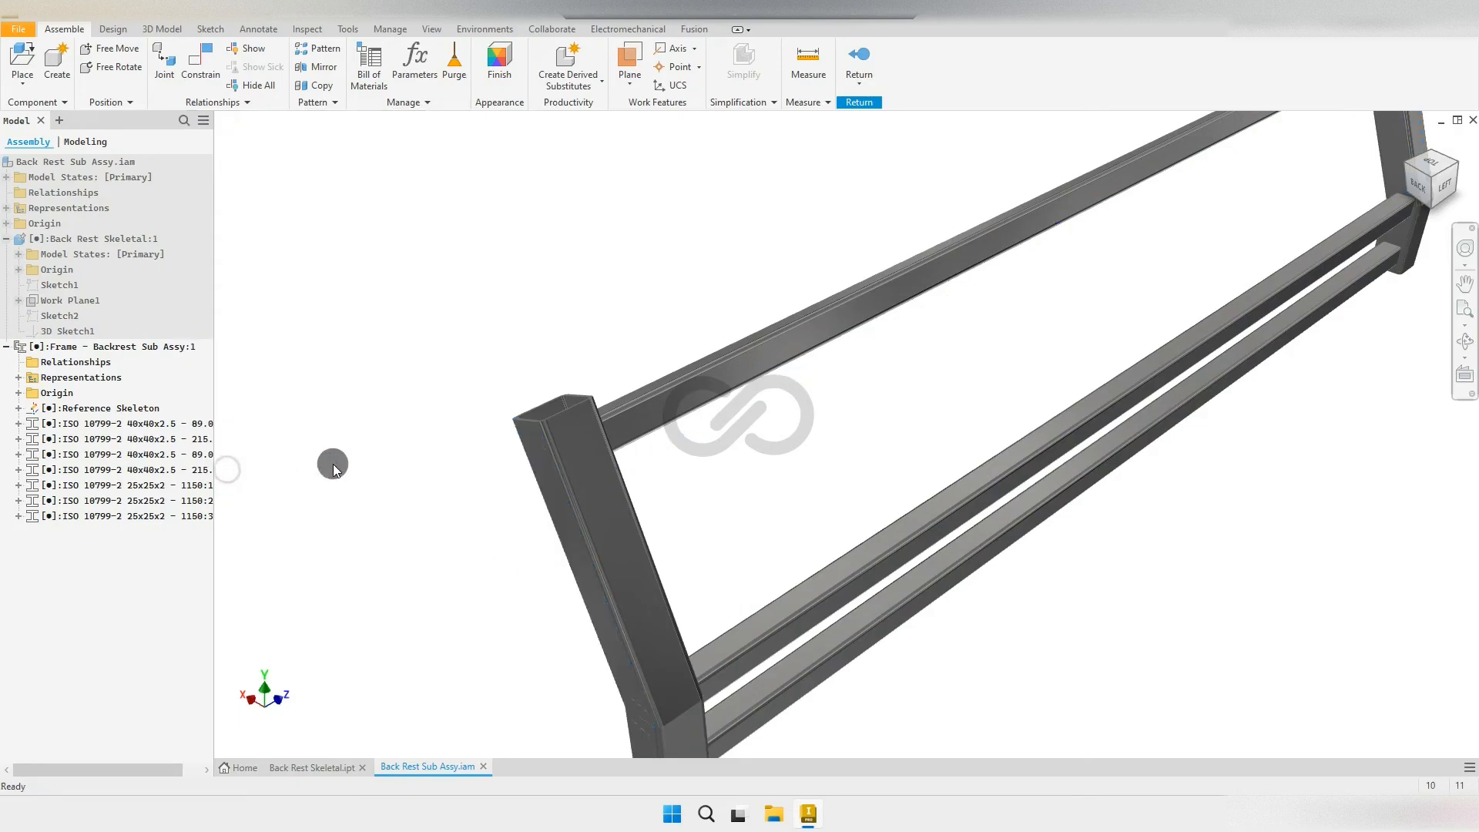
# Step: Save Frame - Backrest Sub Assy.iam together with its updated dependent files
pyautogui.click(1459, 167)
pyautogui.keyDown('shift'); pyautogui.moveTo(797, 391); pyautogui.dragTo(758, 348, button='middle'); pyautogui.keyUp('shift')
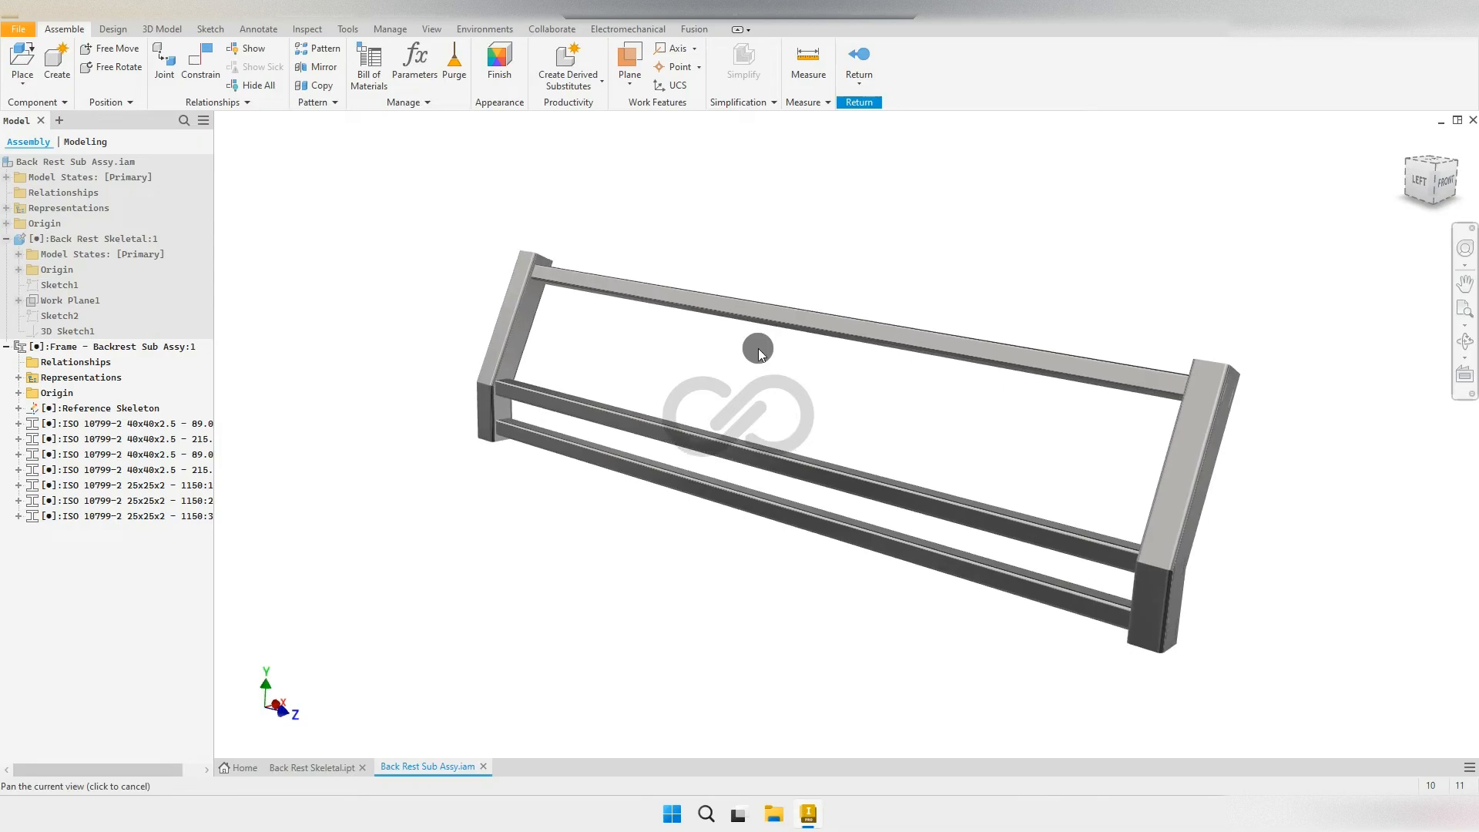
pyautogui.hotkey('ctrl', 's')
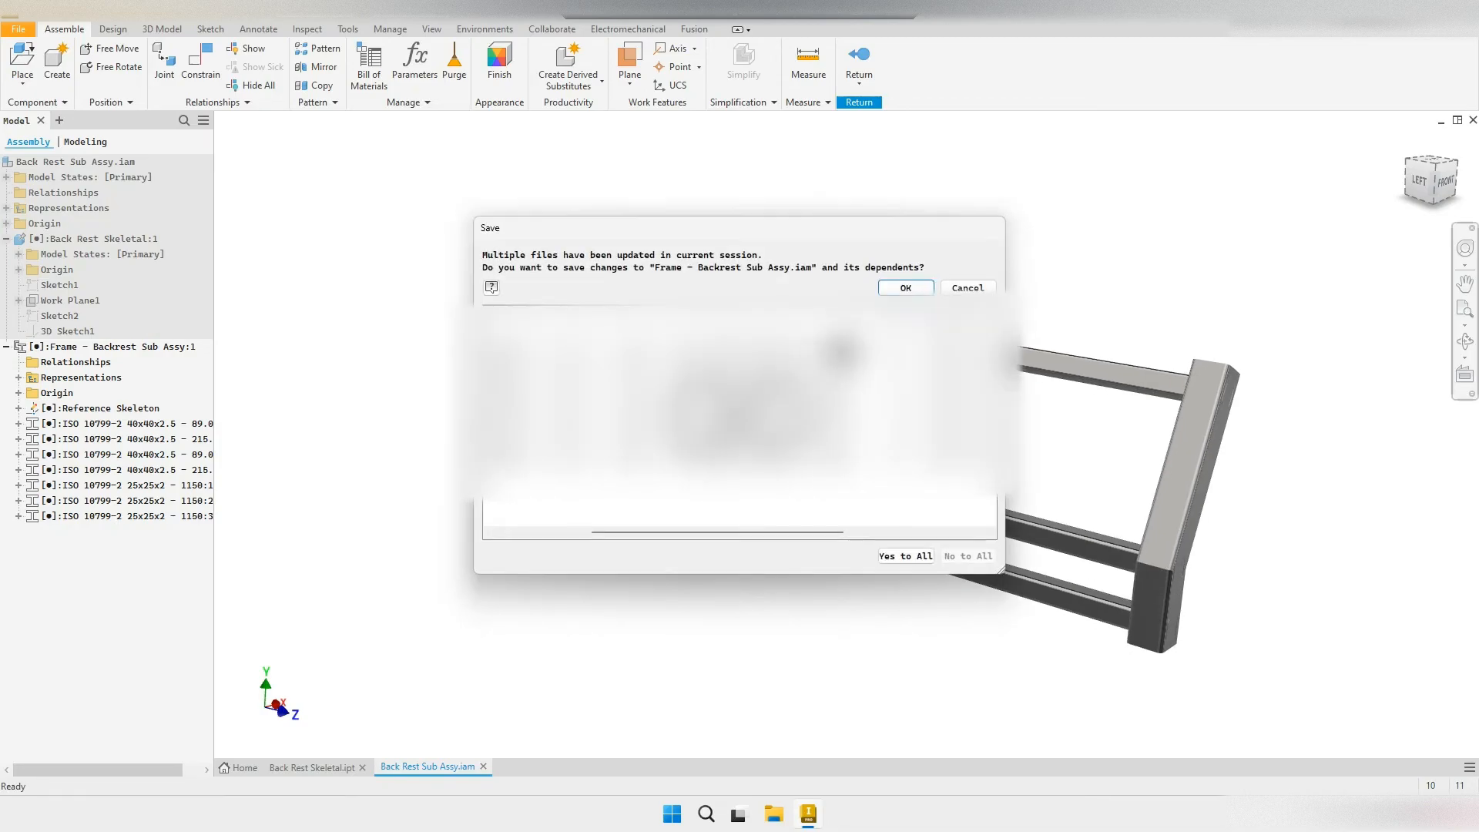
pyautogui.click(906, 287)
# Step: Trim the three 25x25x2 crossbars to the inner face of the long 40x40x2.5 tube at one end with Trim/Extend
pyautogui.keyDown('shift'); pyautogui.moveTo(812, 247); pyautogui.dragTo(550, 462, button='middle'); pyautogui.keyUp('shift')
pyautogui.scroll(5, 439, 181)
pyautogui.scroll(-4, 494, 295)
pyautogui.keyDown('shift'); pyautogui.moveTo(540, 407); pyautogui.dragTo(605, 402, button='middle'); pyautogui.keyUp('shift')
pyautogui.scroll(2, 542, 400)
pyautogui.scroll(-3, 541, 400)
pyautogui.moveTo(550, 485); pyautogui.dragTo(441, 264, button='middle')
pyautogui.click(116, 29)
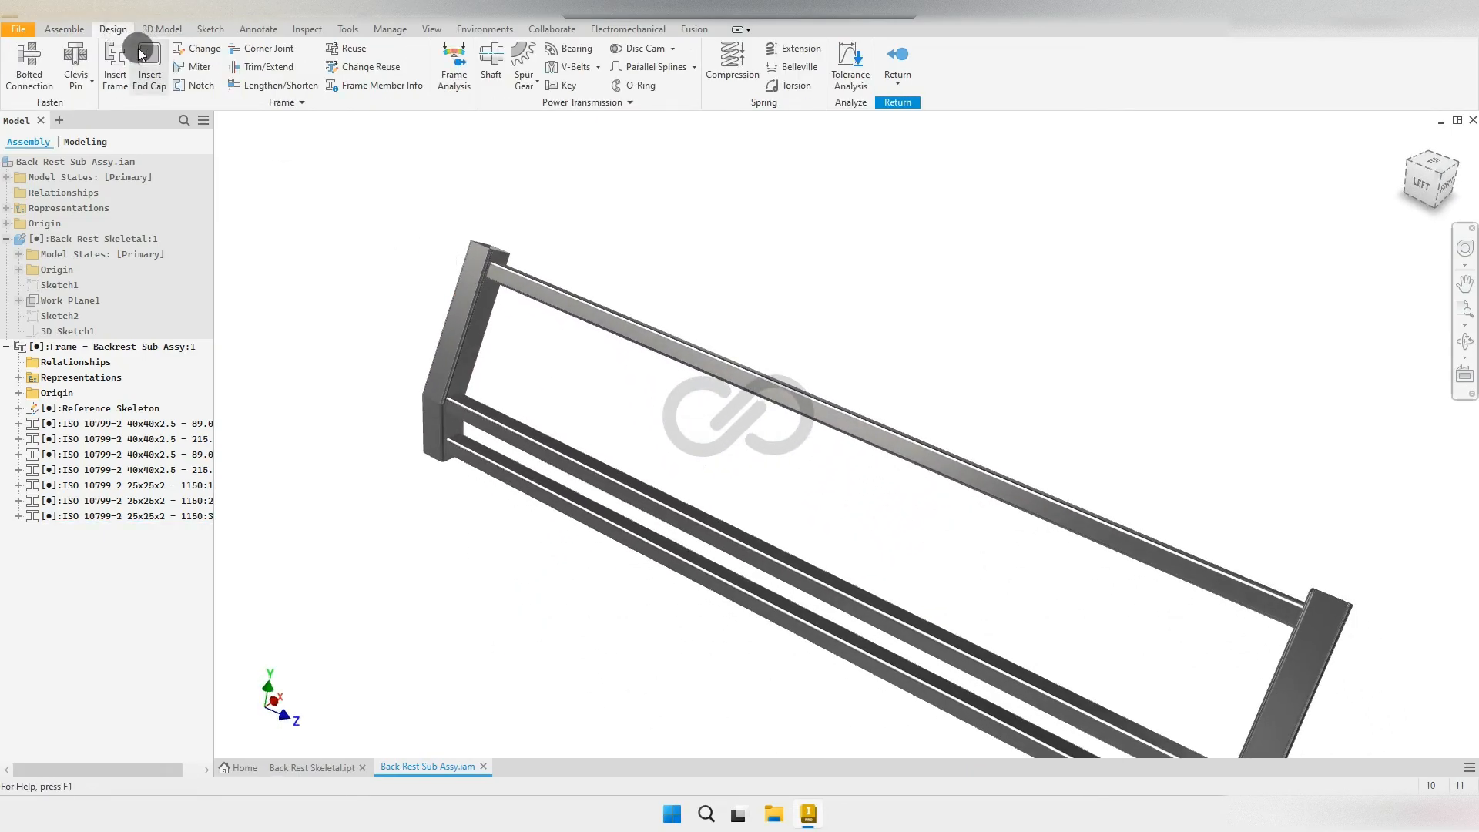
pyautogui.click(255, 68)
pyautogui.scroll(2, 474, 348)
pyautogui.click(470, 337)
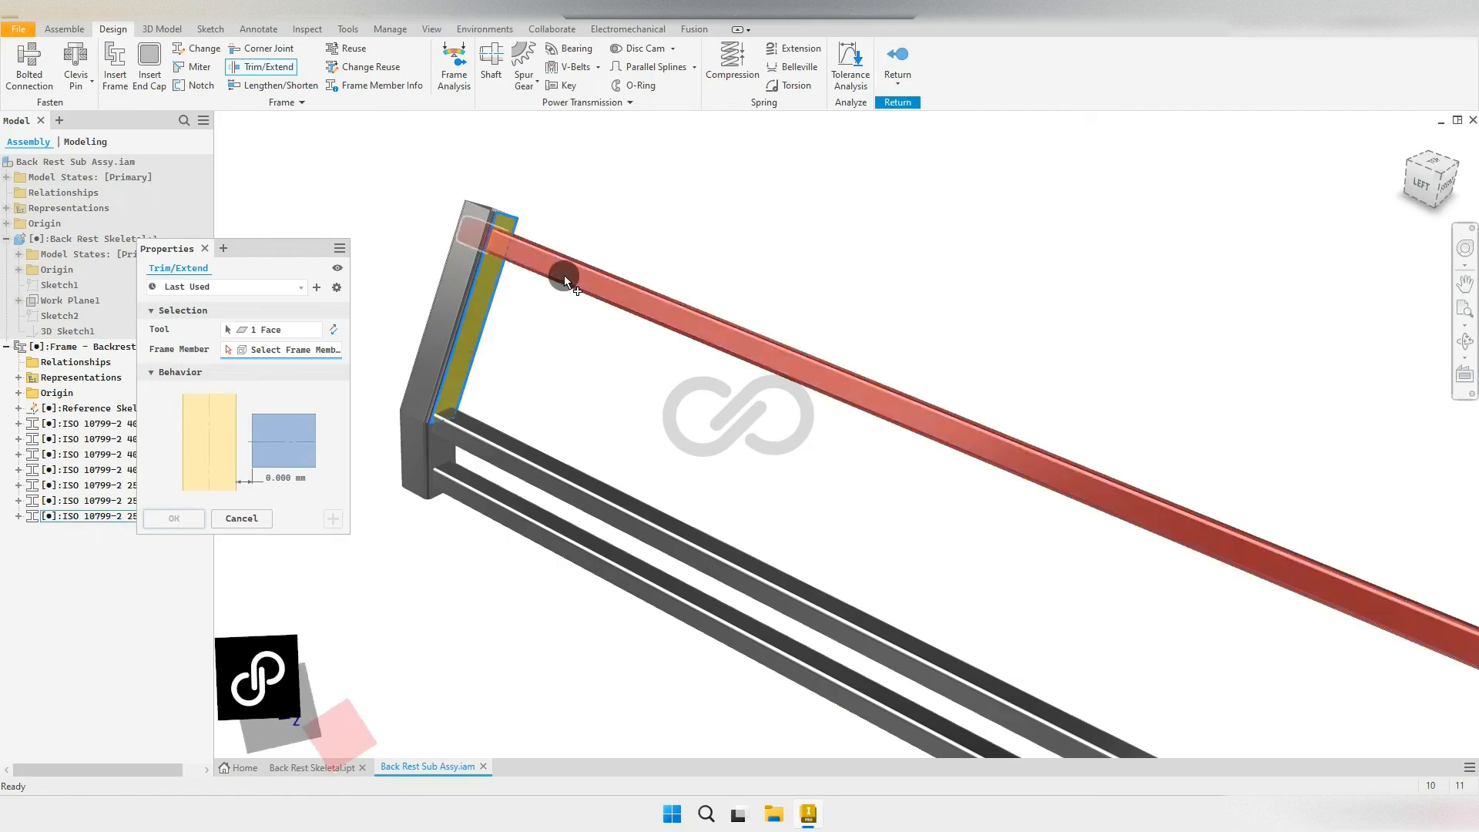
pyautogui.click(564, 278)
pyautogui.click(512, 439)
pyautogui.click(473, 482)
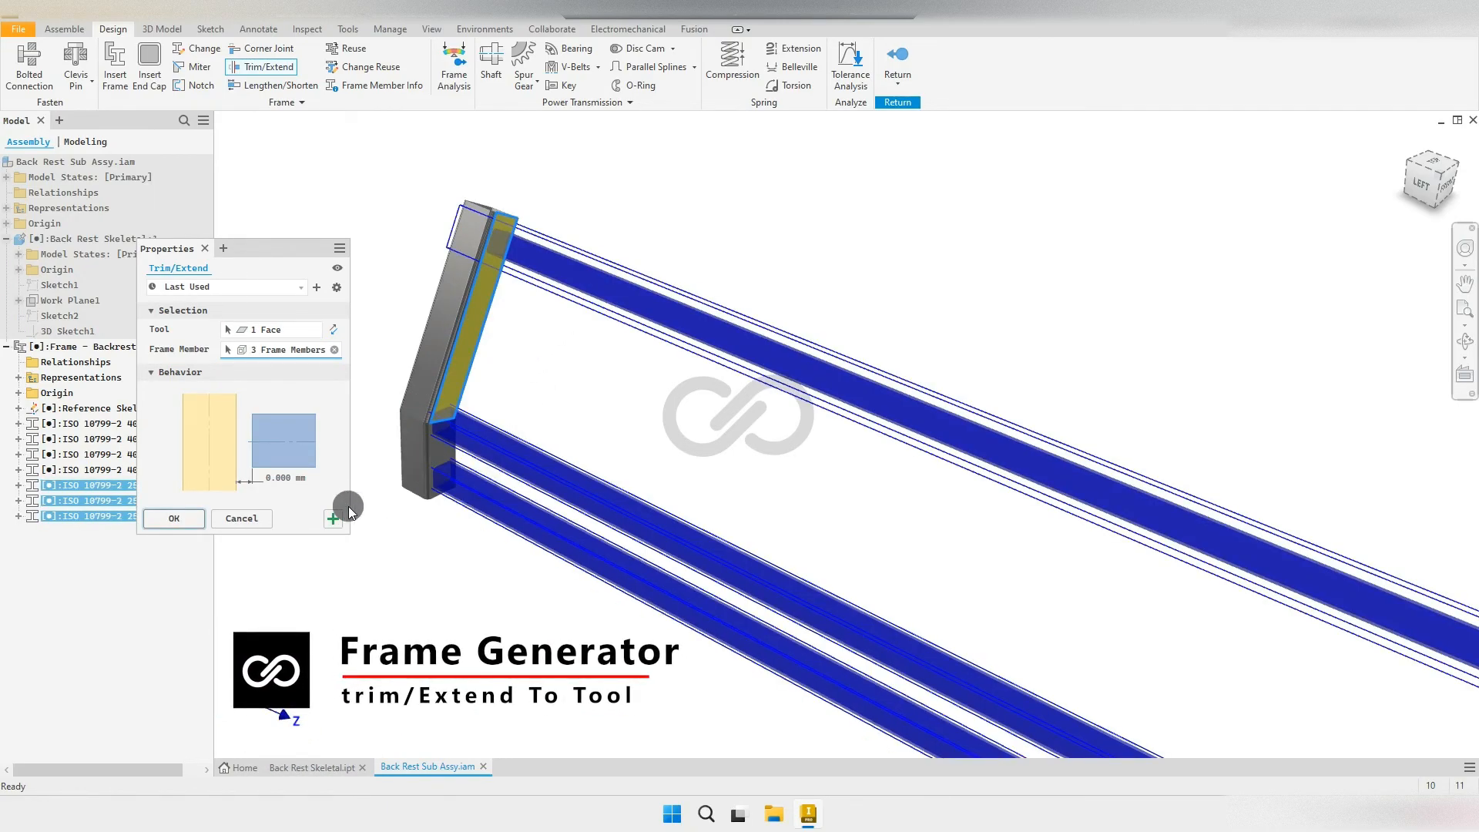
pyautogui.click(333, 520)
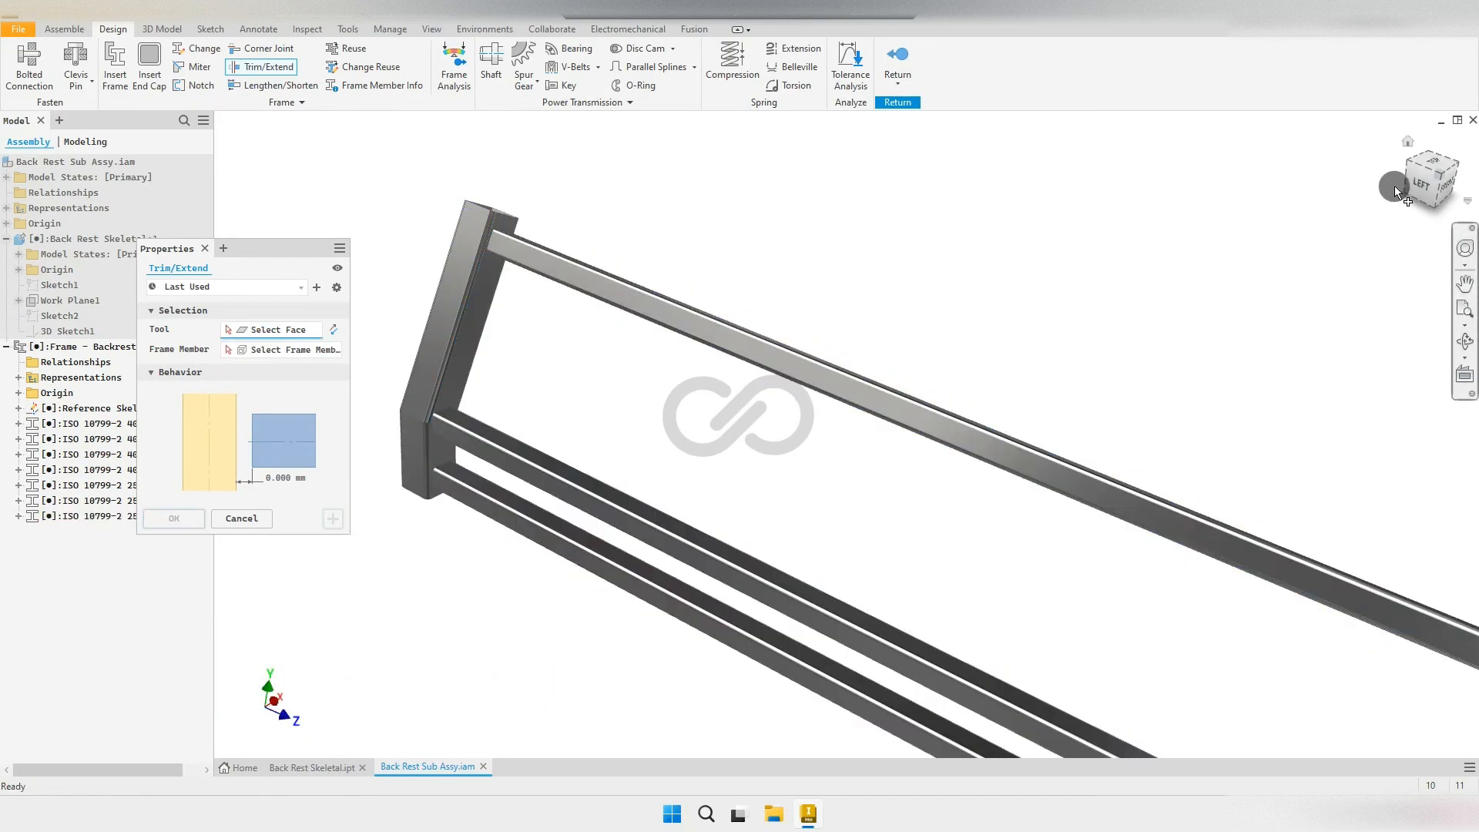
# Step: Trim the other ends of the three 25x25x2 crossbars to the opposite long tube's inner face and finish Trim/Extend
pyautogui.click(1412, 165)
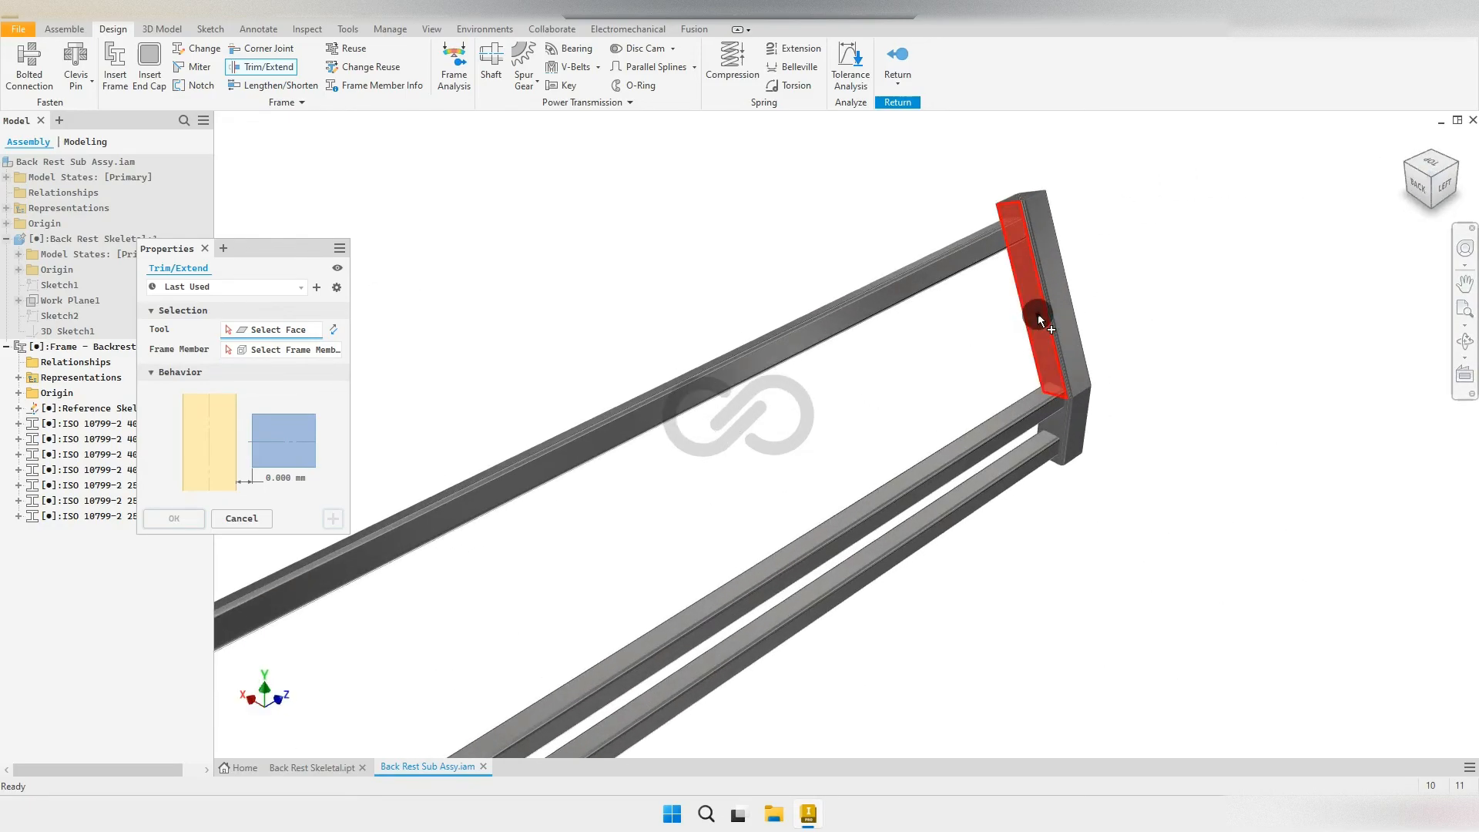
pyautogui.click(1038, 315)
pyautogui.click(991, 285)
pyautogui.click(1038, 405)
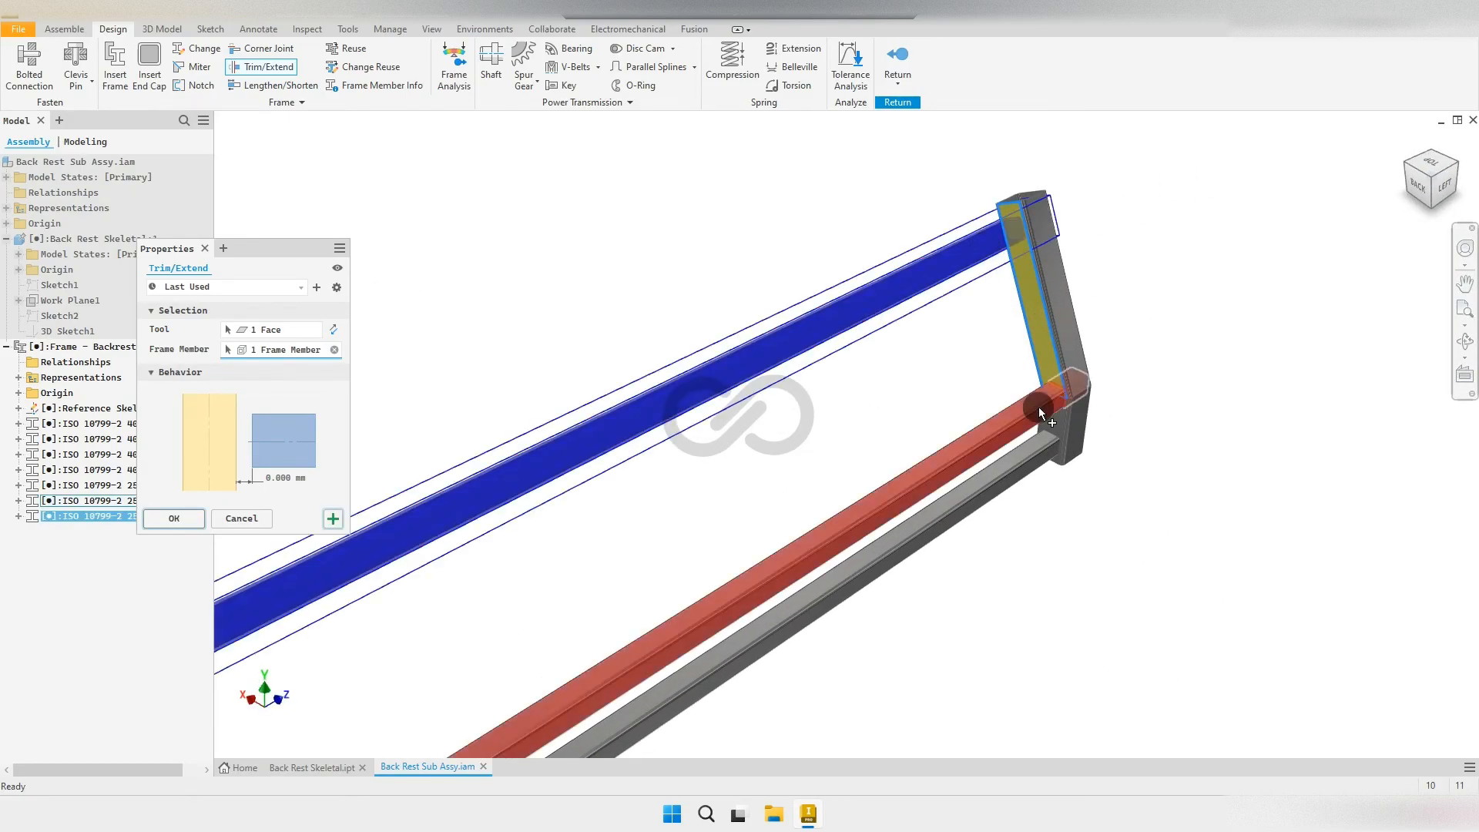
pyautogui.click(1038, 454)
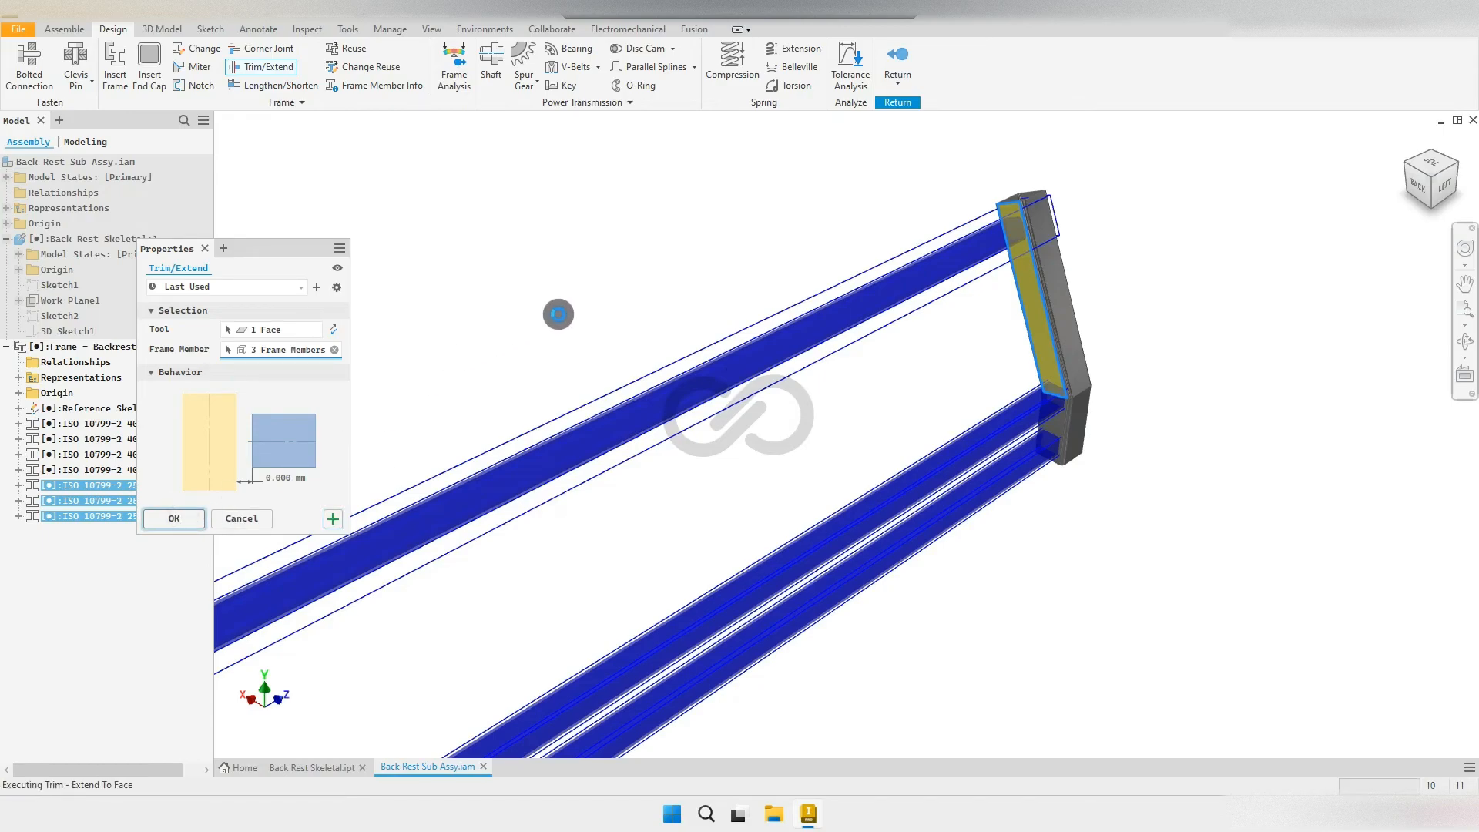
pyautogui.click(1455, 166)
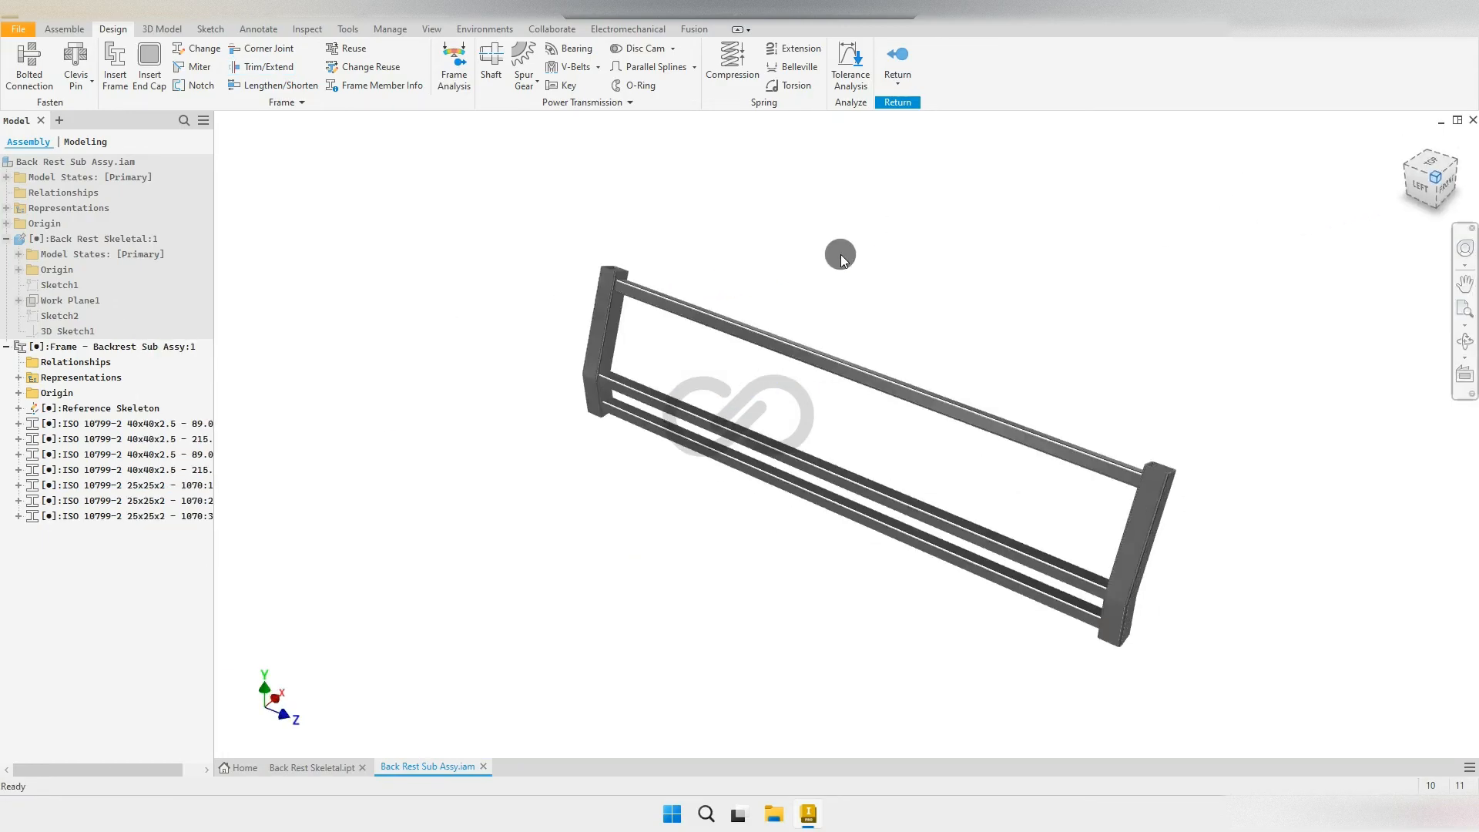
pyautogui.keyDown('shift'); pyautogui.moveTo(774, 402); pyautogui.dragTo(789, 368, button='middle'); pyautogui.keyUp('shift')
pyautogui.scroll(2, 809, 385)
pyautogui.moveTo(859, 424); pyautogui.dragTo(787, 406, button='middle')
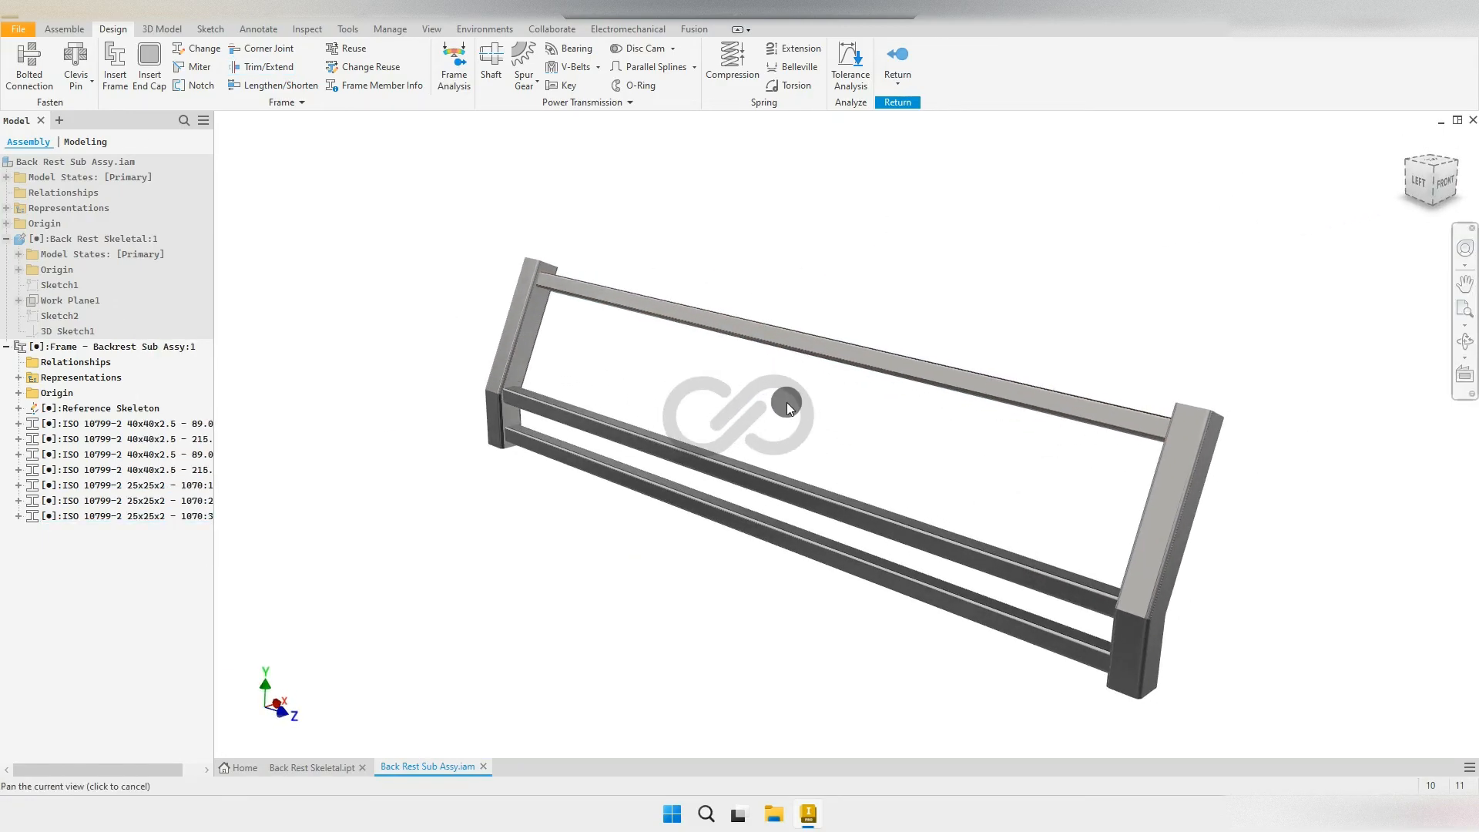
# Step: Save Frame - Backrest Sub Assy.iam with its updated dependents
pyautogui.hotkey('ctrl', 's')
pyautogui.click(897, 287)
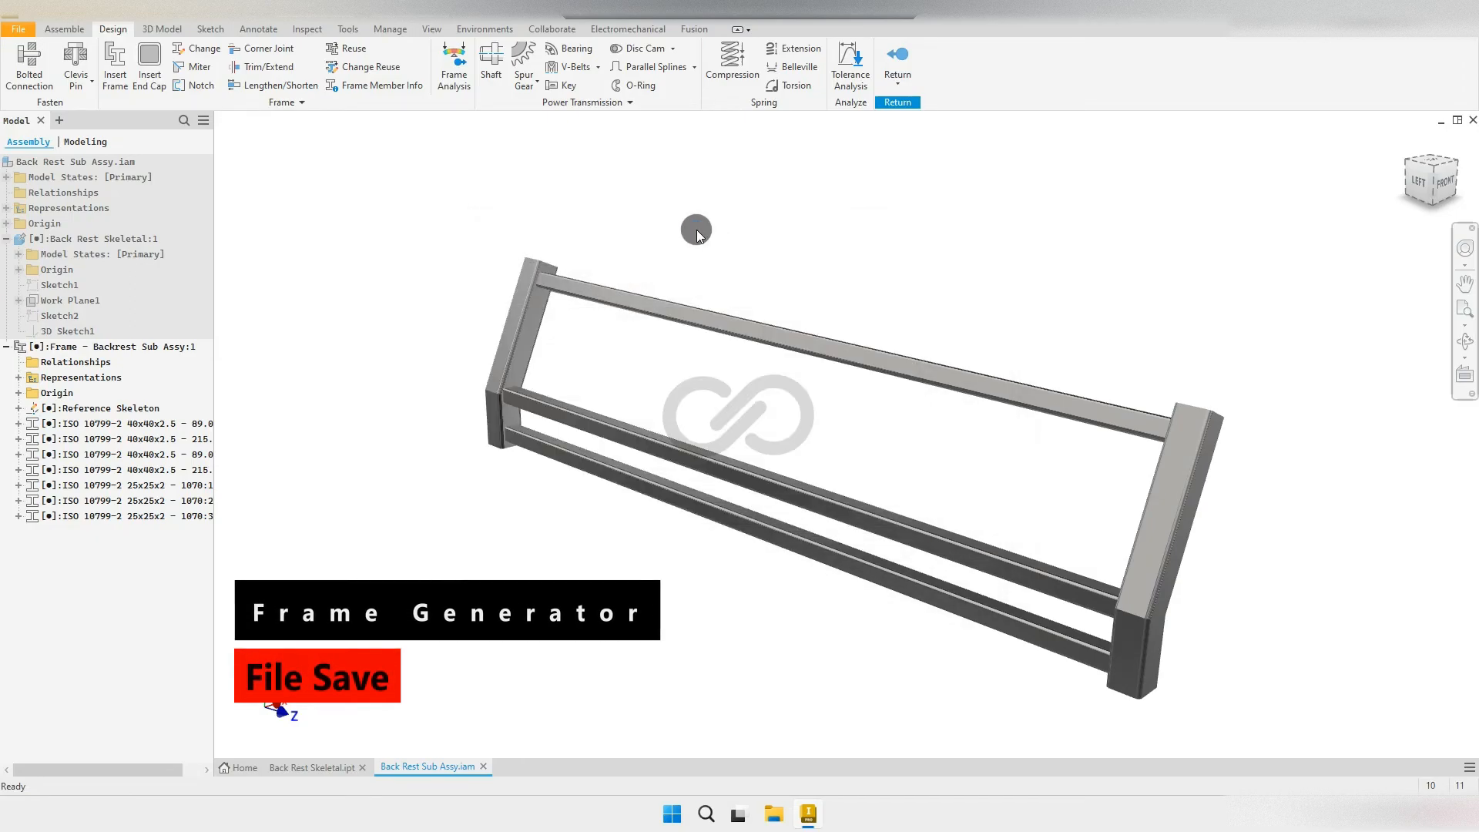
# Step: Measure the inner corner radius at the open upper end of one long 40x40x2.5 tube
pyautogui.keyDown('shift'); pyautogui.moveTo(586, 284); pyautogui.dragTo(579, 310, button='middle'); pyautogui.keyUp('shift')
pyautogui.moveTo(521, 175); pyautogui.dragTo(503, 298, button='middle')
pyautogui.scroll(3, 507, 306)
pyautogui.scroll(2, 520, 303)
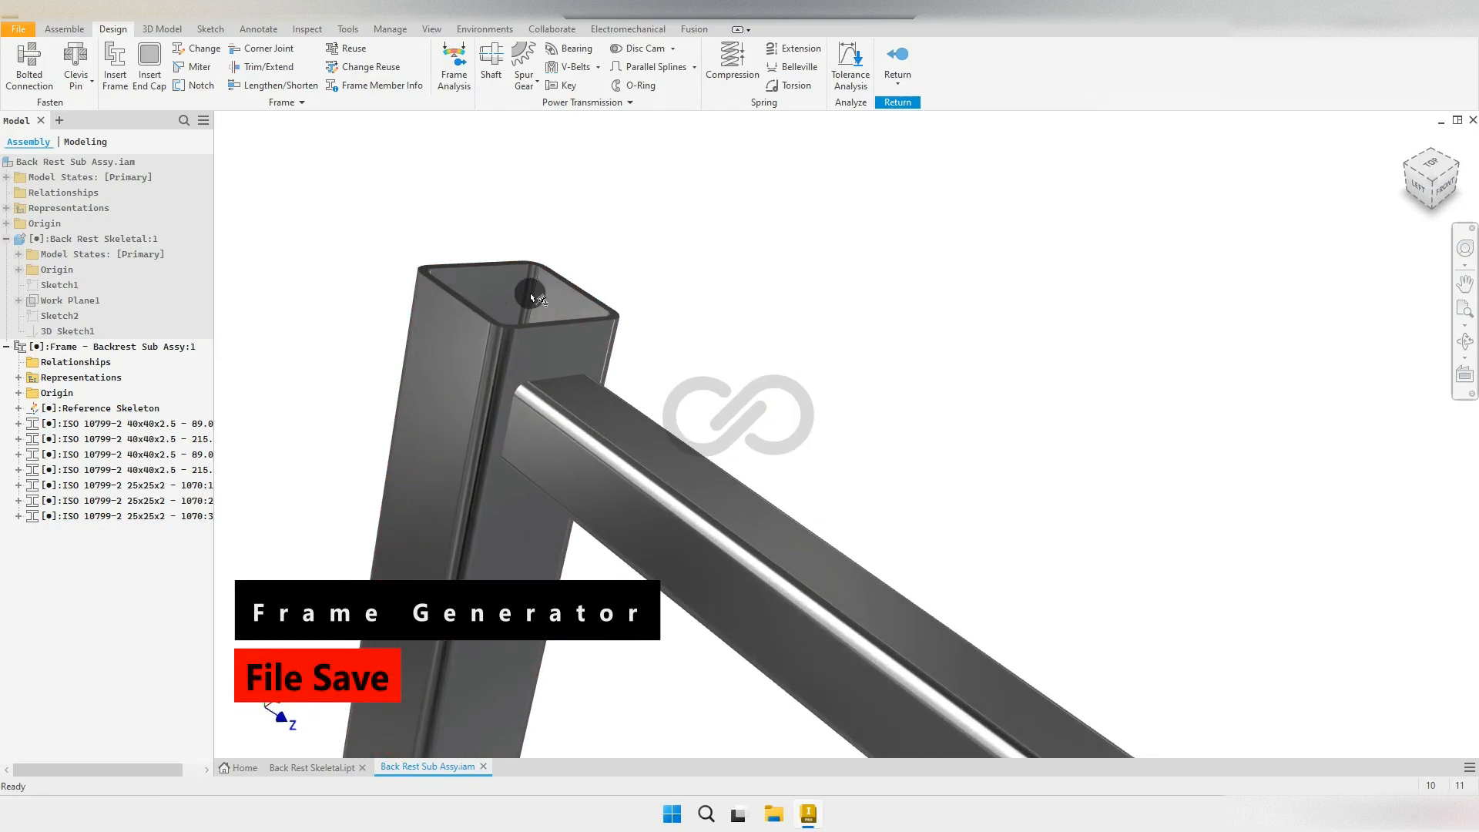
pyautogui.click(64, 30)
pyautogui.click(806, 60)
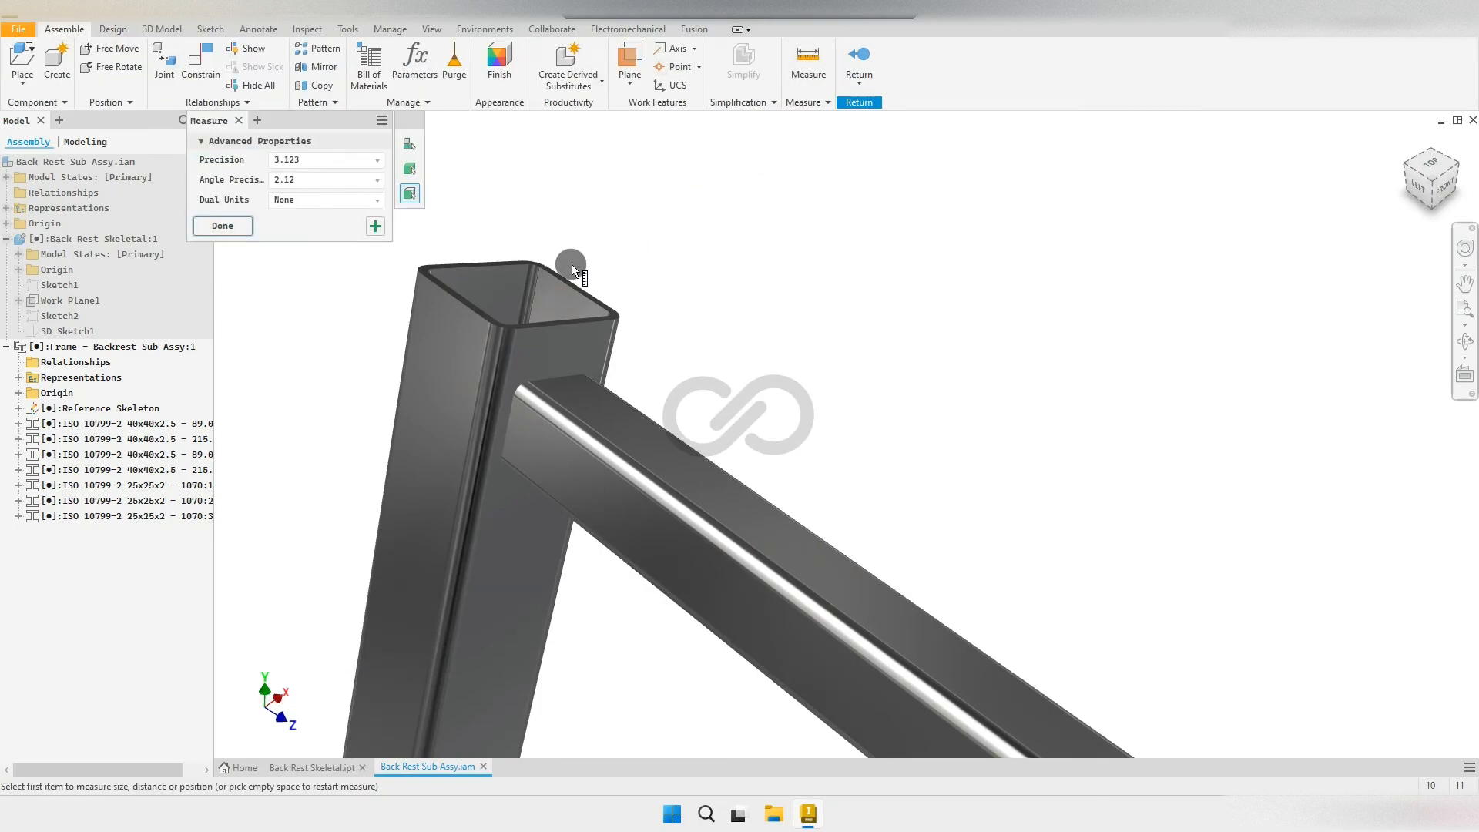
pyautogui.scroll(1, 533, 282)
pyautogui.click(533, 280)
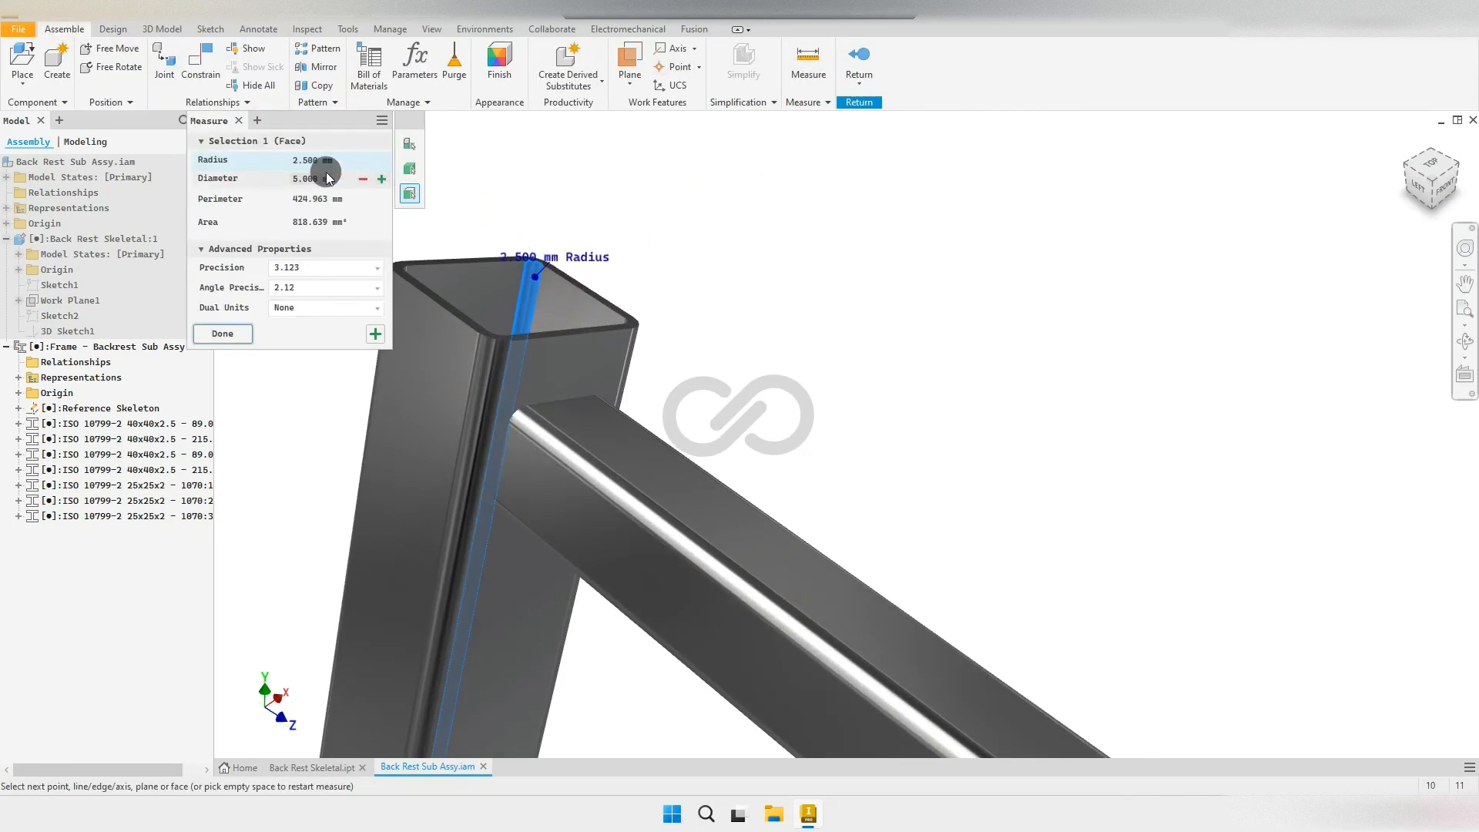
pyautogui.click(223, 333)
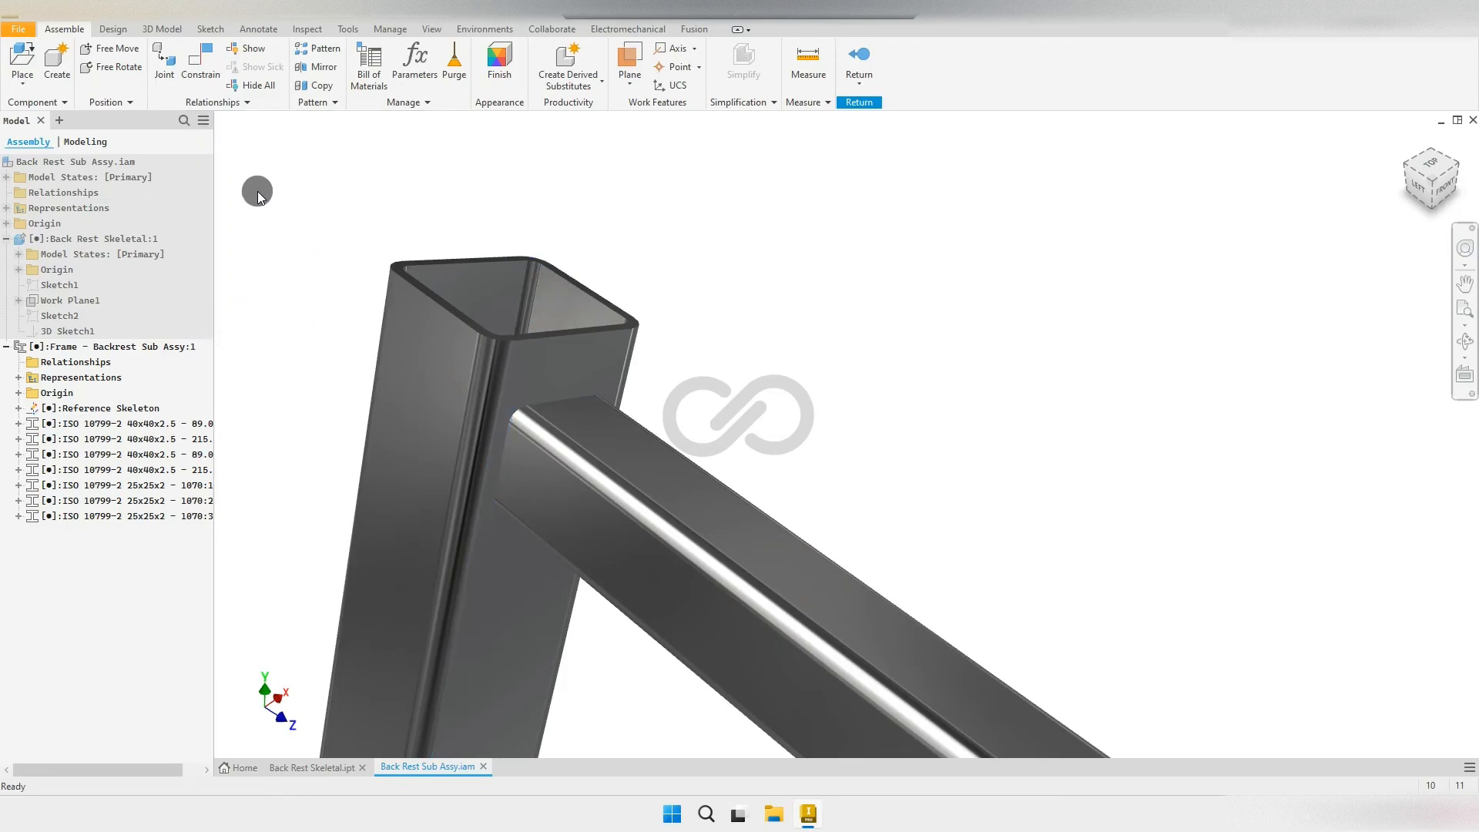
# Step: Start Insert End Cap and select the upper end faces of both long 40x40x2.5 tubes
pyautogui.click(110, 29)
pyautogui.click(149, 69)
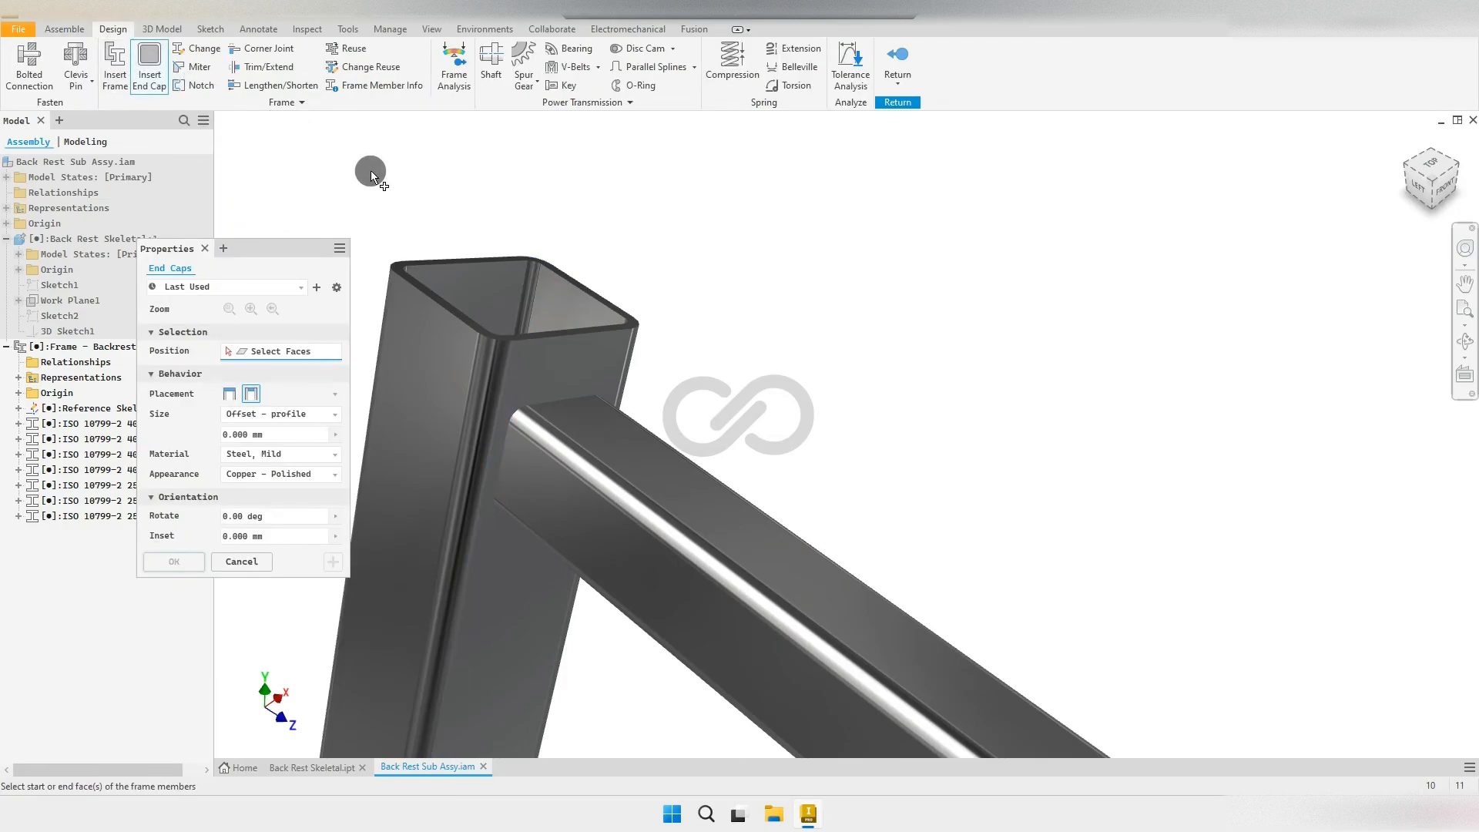
pyautogui.click(521, 260)
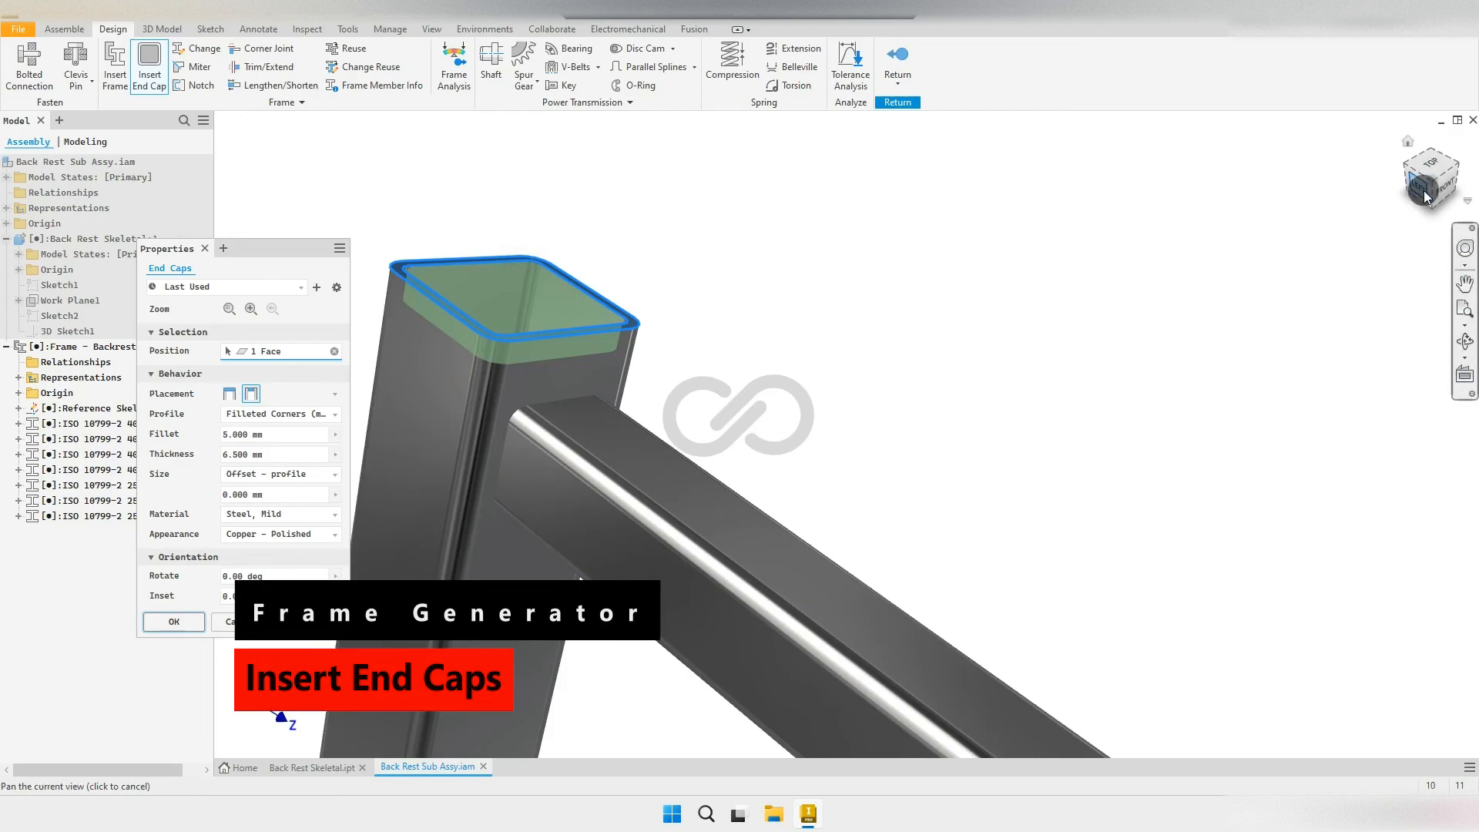
pyautogui.click(1459, 166)
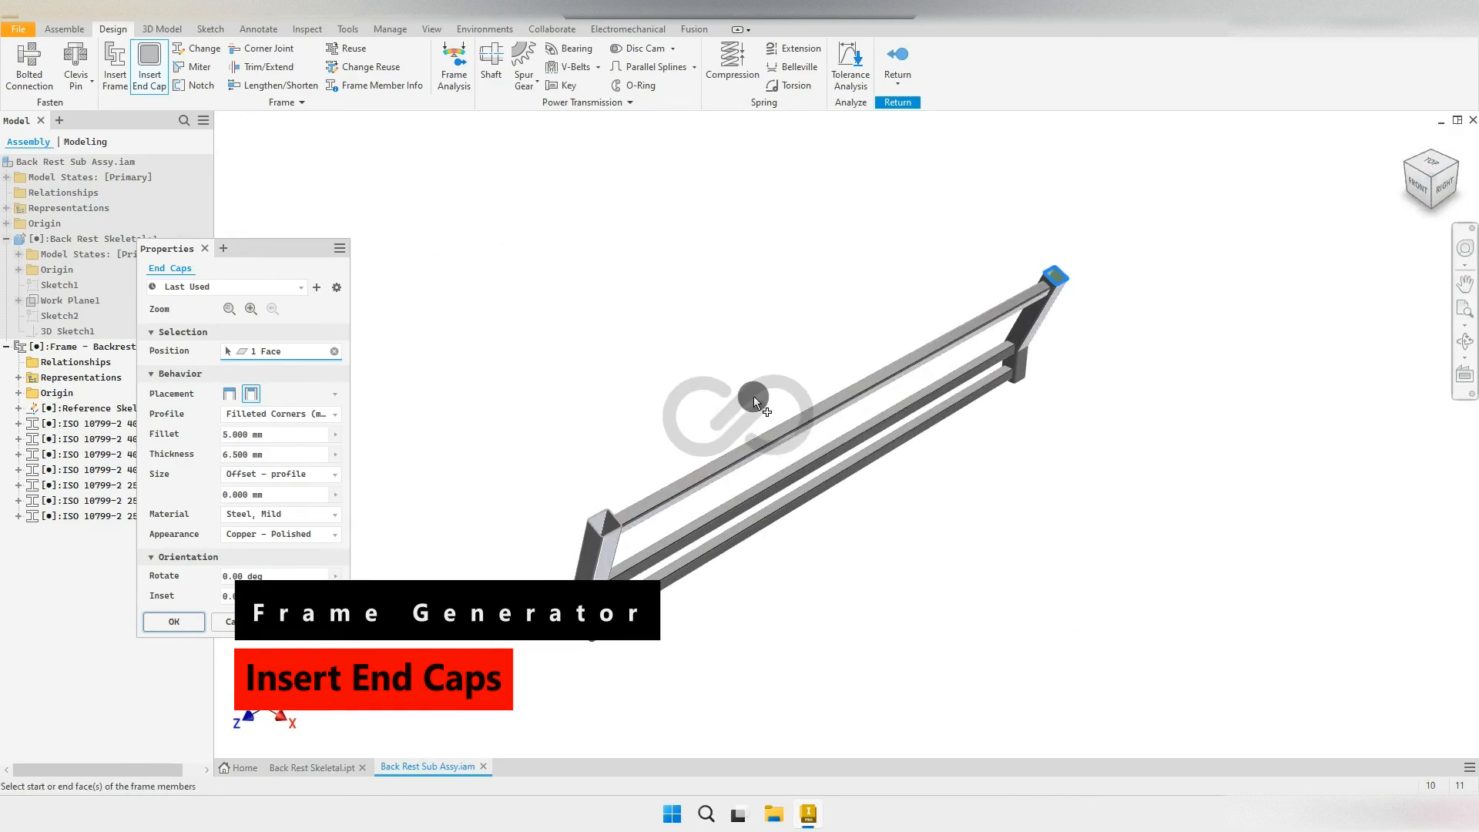
pyautogui.scroll(5, 621, 519)
pyautogui.click(552, 485)
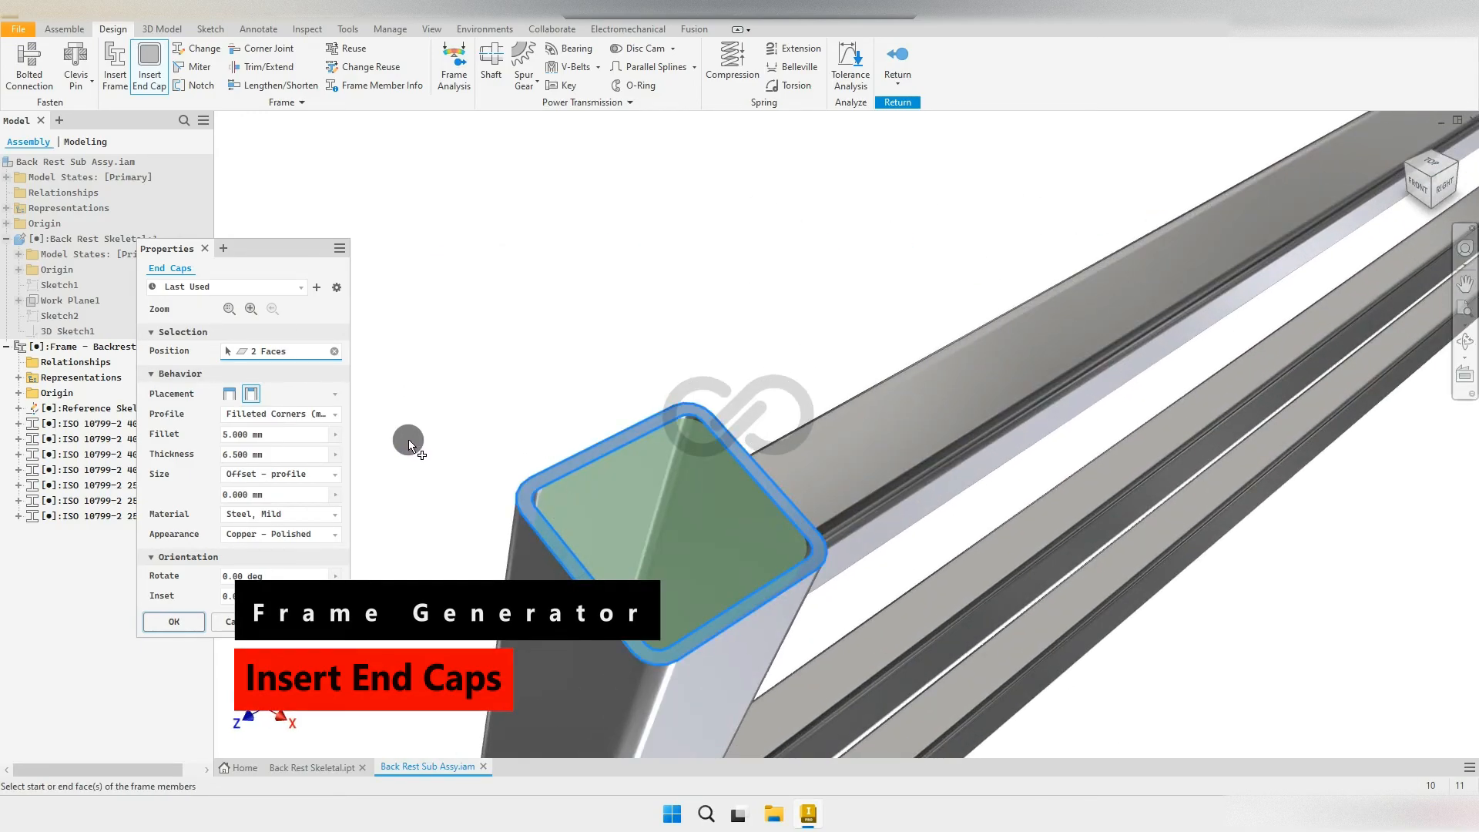
# Step: Create the two end caps with the Filleted Corners profile, a 2.5 mm fillet and 5 mm thickness
pyautogui.click(272, 414)
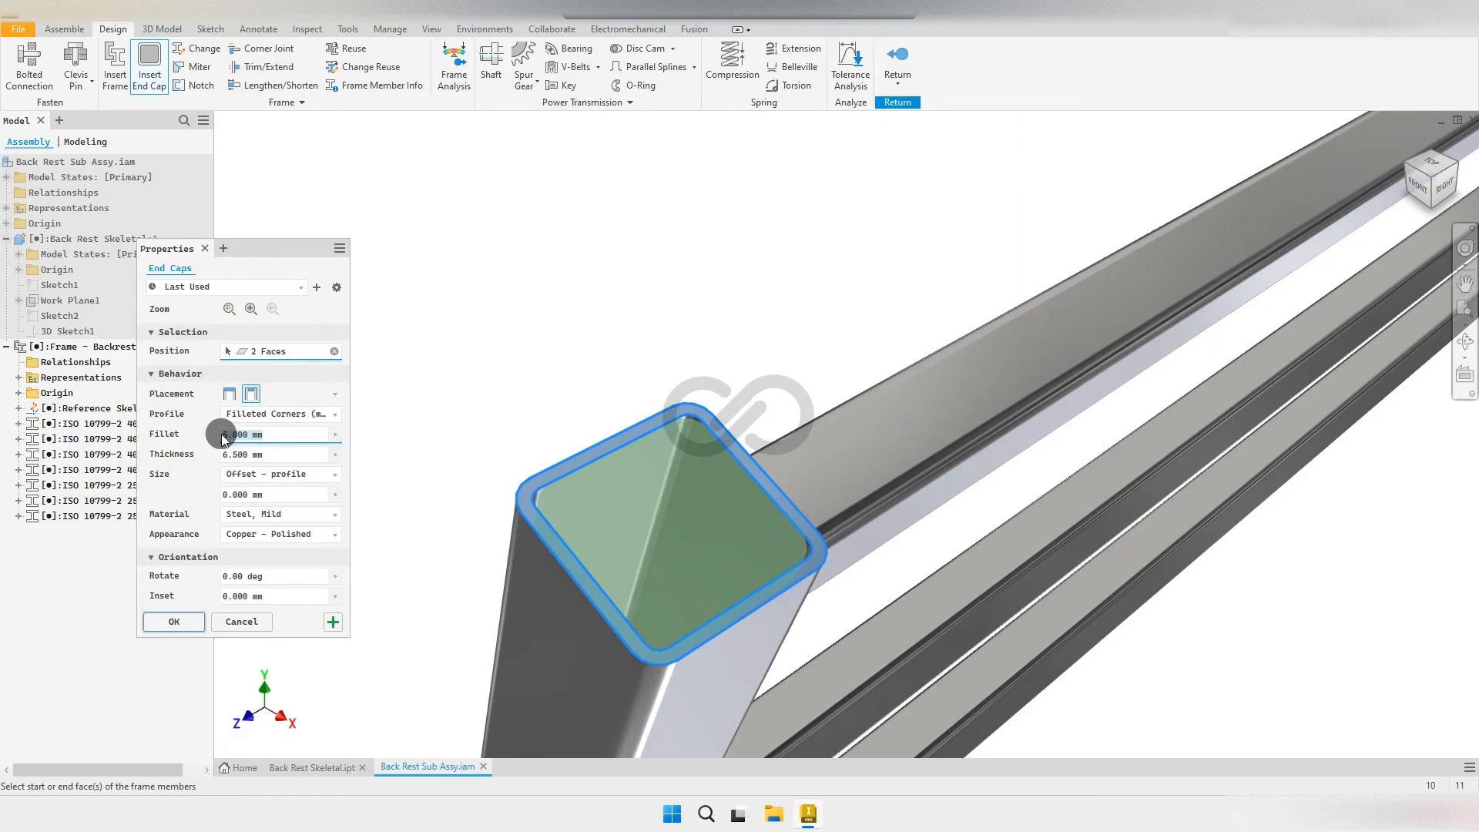
pyautogui.write('2.5')
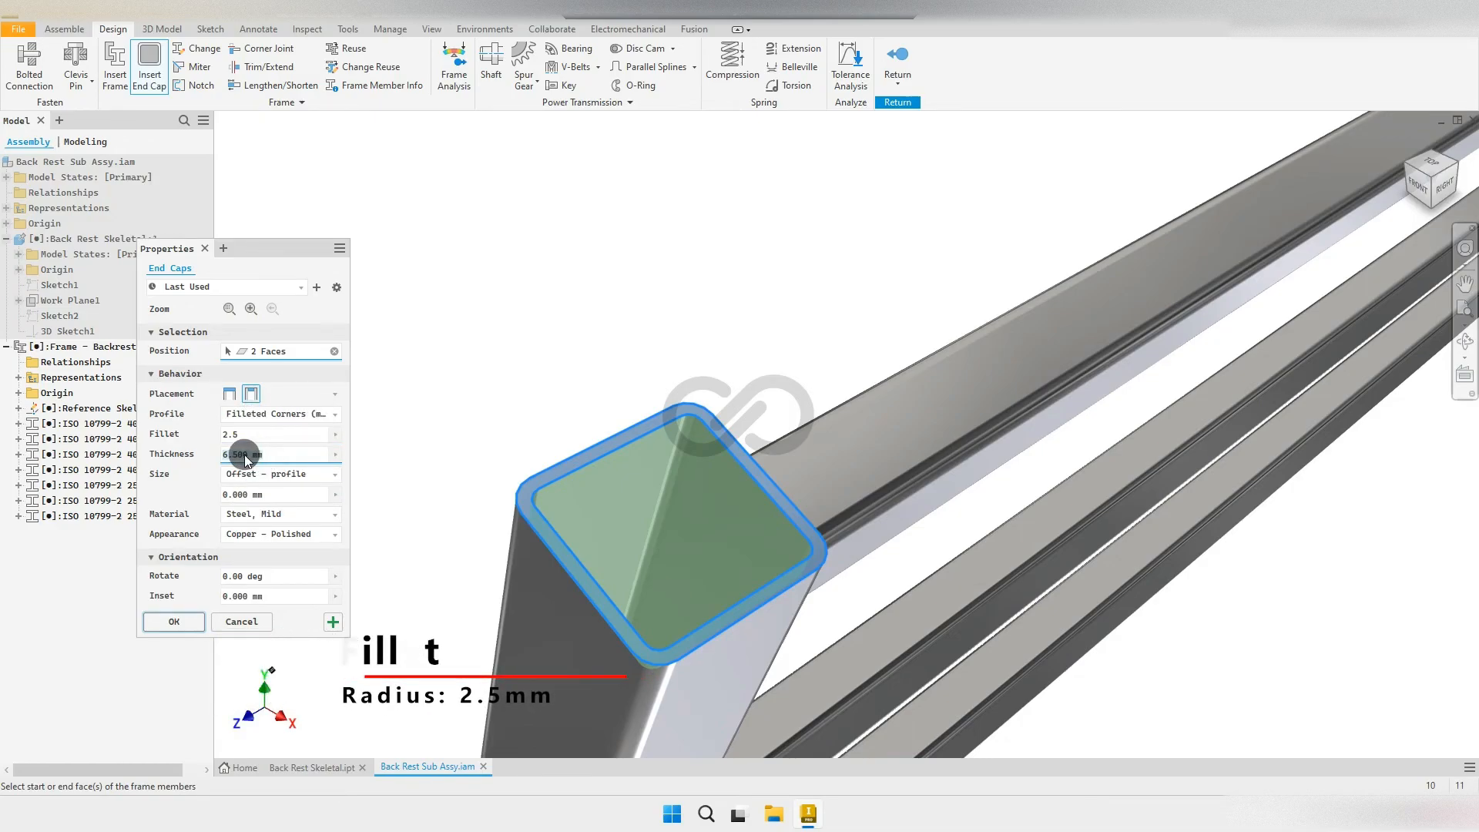
pyautogui.write('5')
pyautogui.scroll(-1, 519, 370)
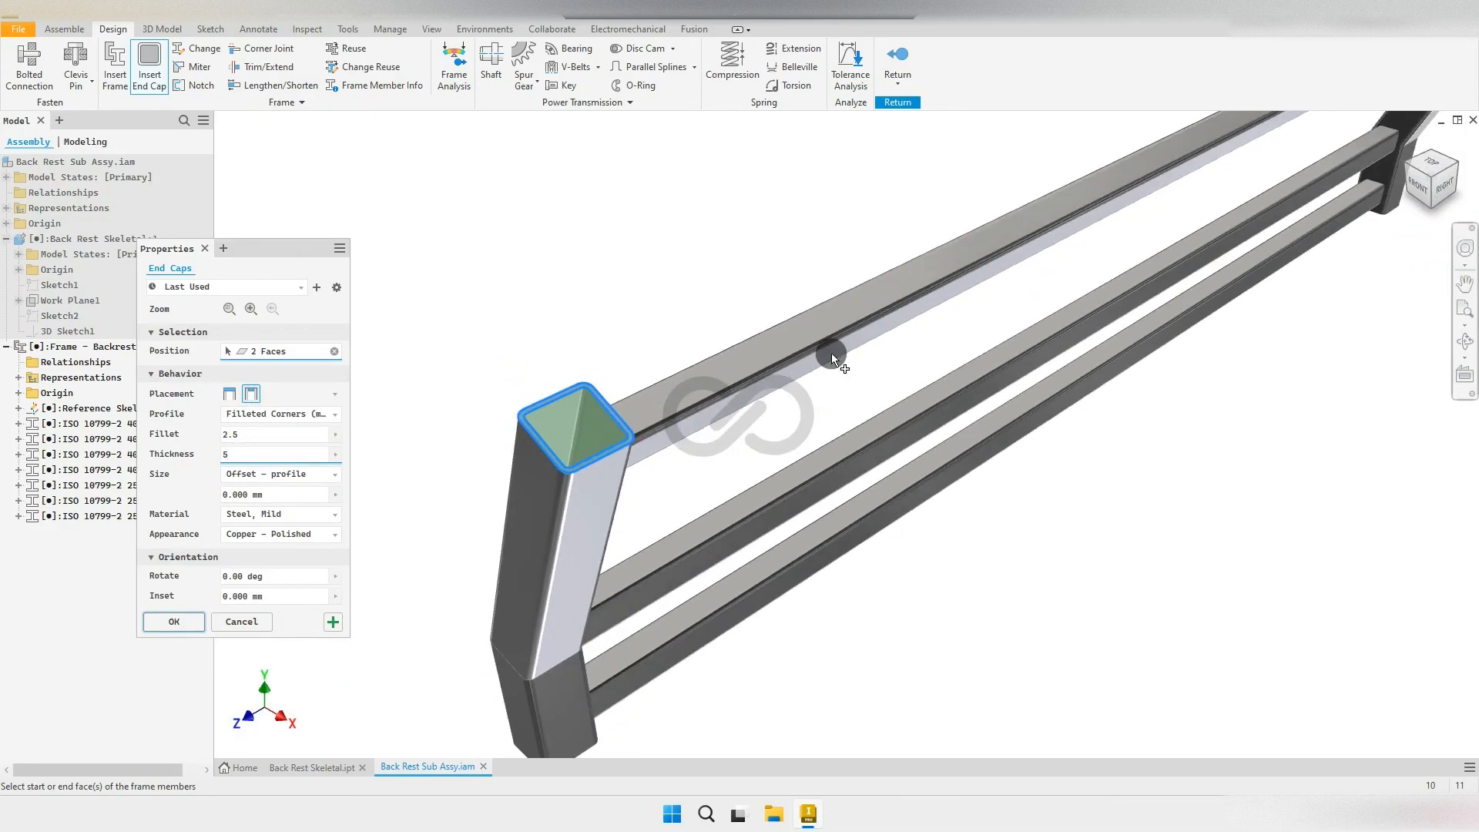
pyautogui.moveTo(1403, 165); pyautogui.dragTo(1080, 513)
pyautogui.scroll(3, 1111, 484)
pyautogui.click(174, 622)
pyautogui.click(589, 399)
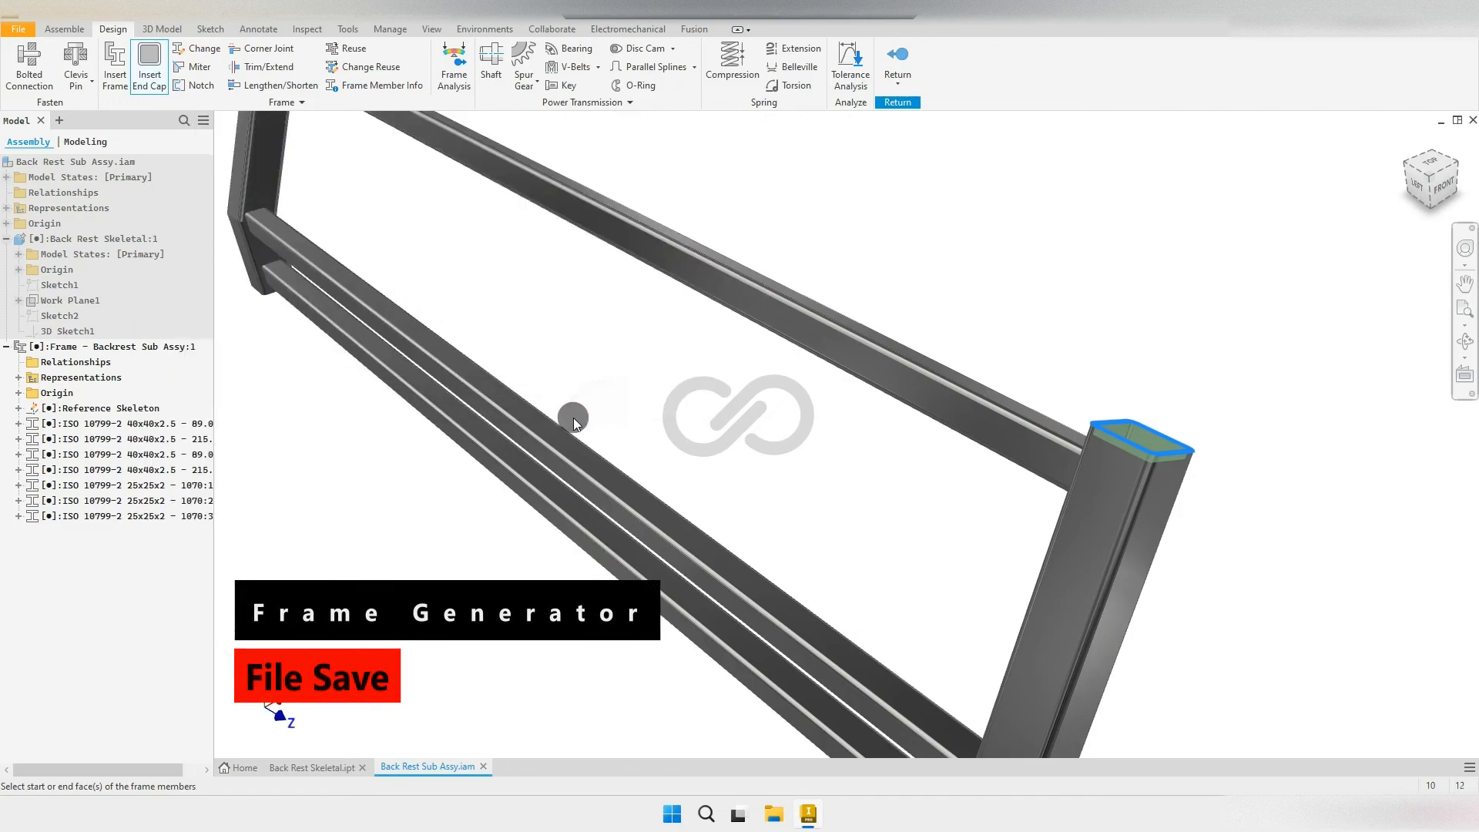
# Step: Inspect the new end cap up close and save Frame - Backrest Sub Assy.iam with its dependents
pyautogui.scroll(-2, 736, 374)
pyautogui.scroll(8, 823, 426)
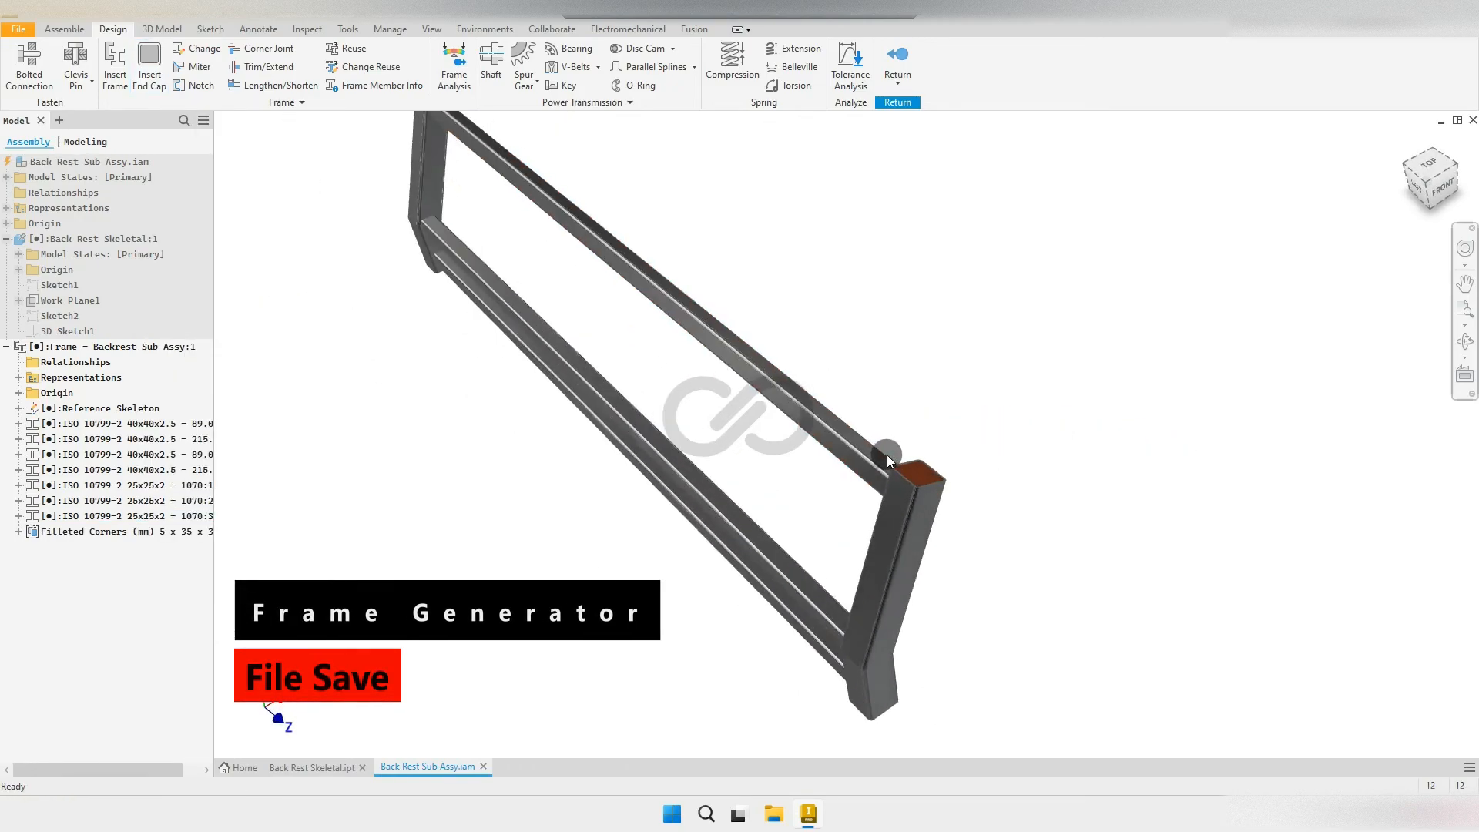
pyautogui.scroll(-10, 927, 490)
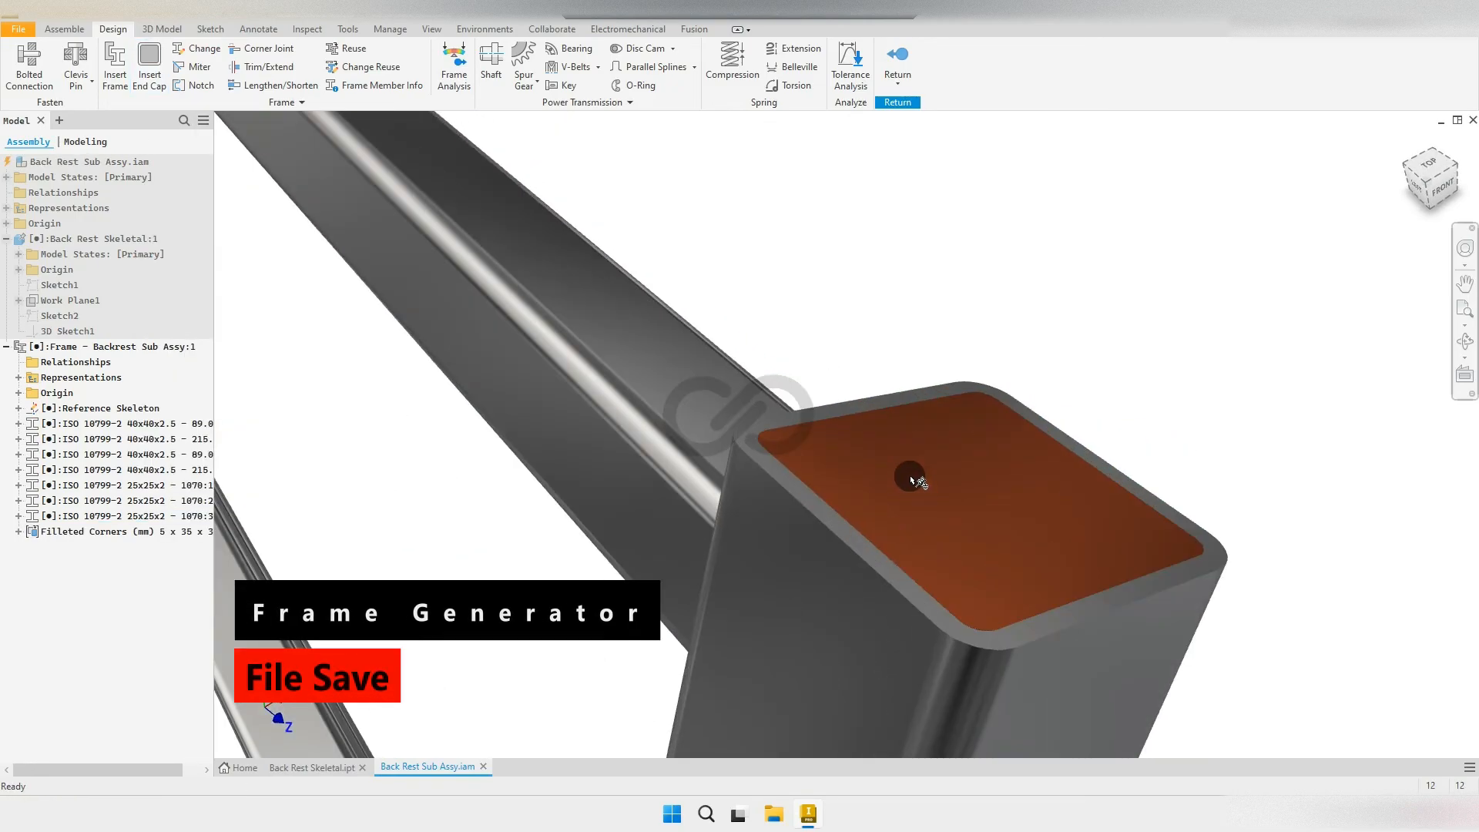
pyautogui.keyDown('shift'); pyautogui.moveTo(835, 493); pyautogui.dragTo(846, 445, button='middle'); pyautogui.keyUp('shift')
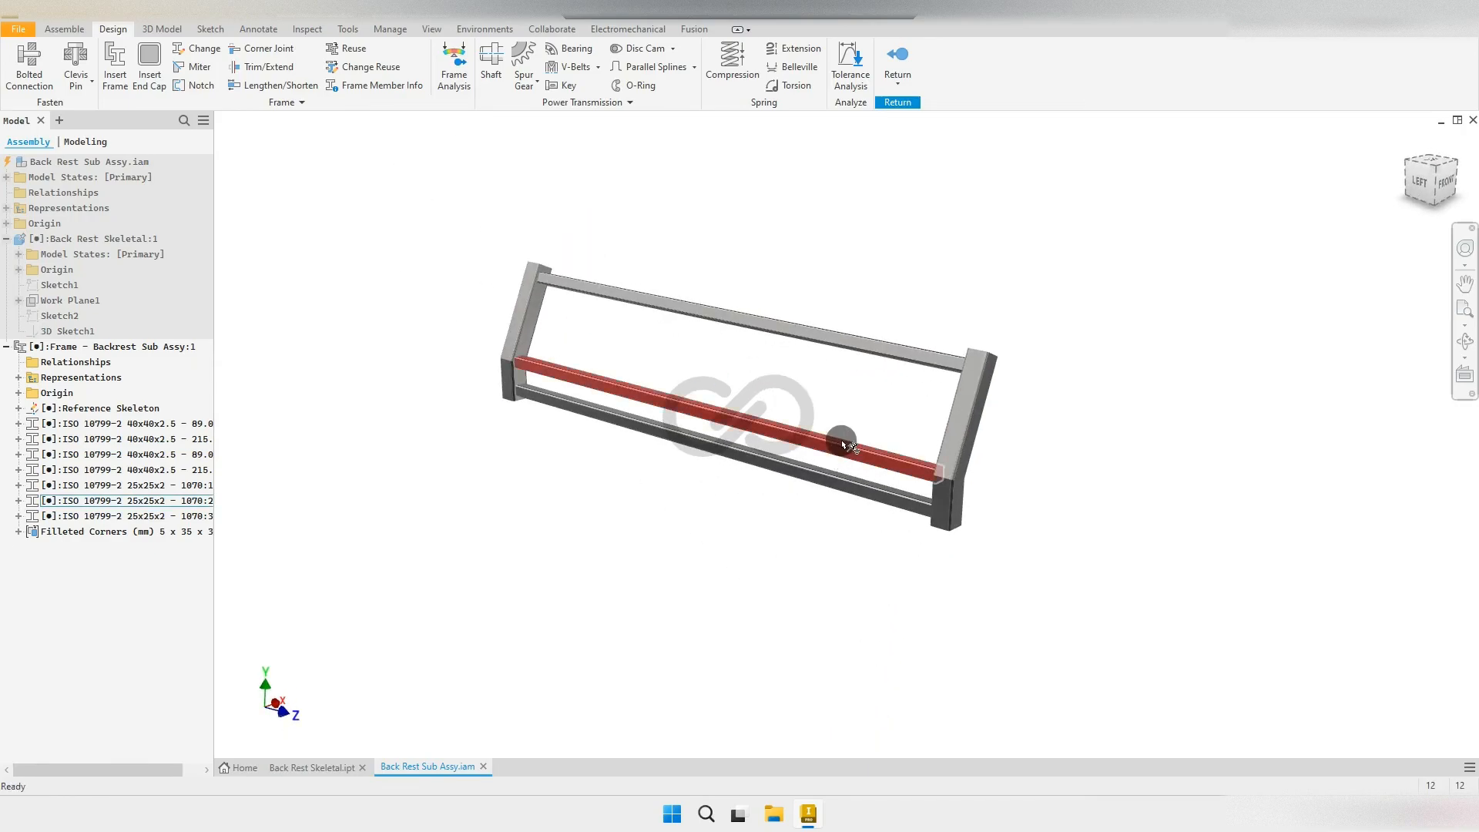
pyautogui.hotkey('ctrl', 's')
pyautogui.click(899, 282)
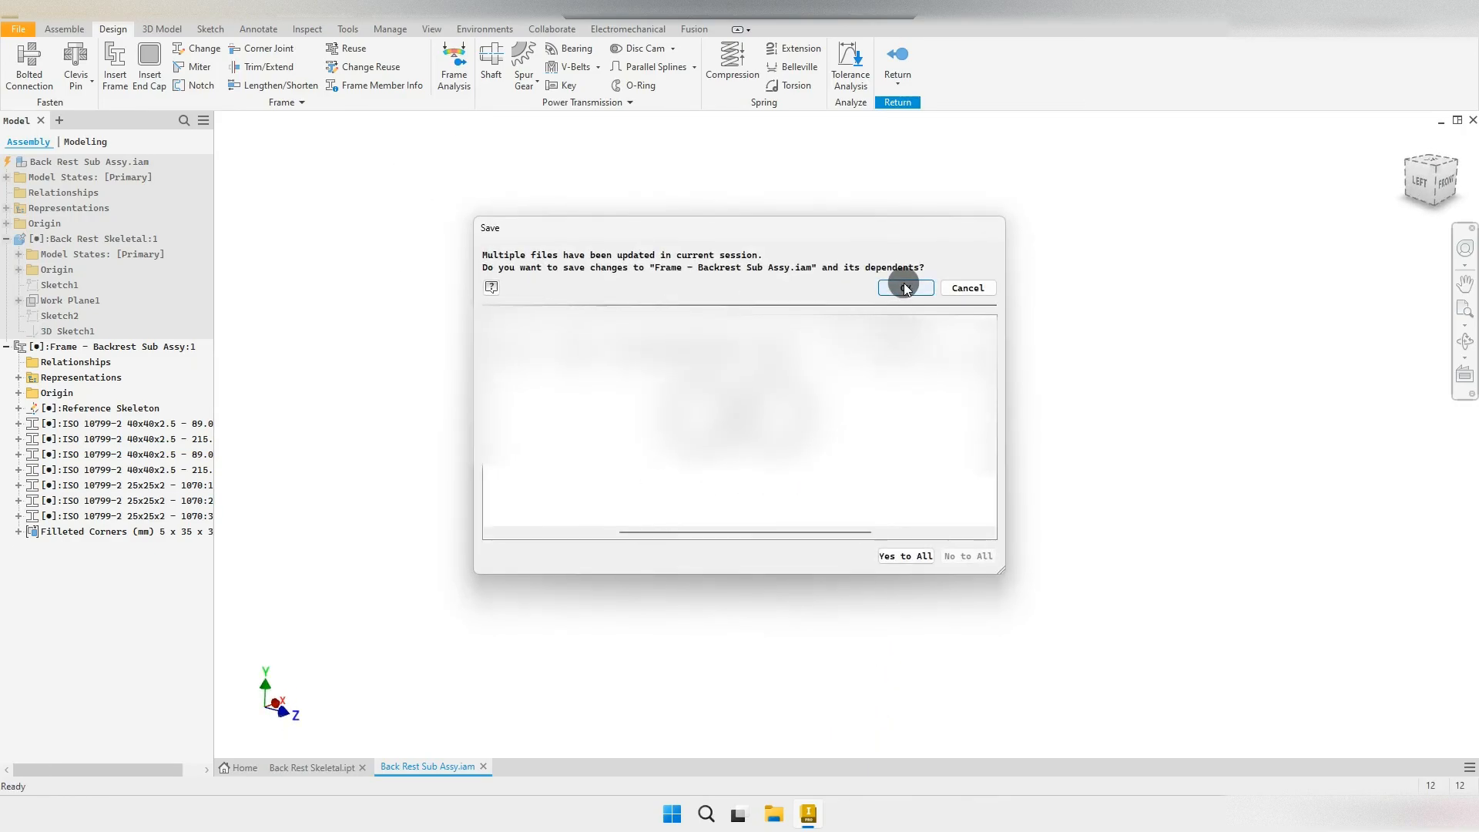
# Step: Return to the parent assembly and save Back Rest Sub Assy.iam with all its dependent files
pyautogui.keyDown('shift'); pyautogui.moveTo(779, 408); pyautogui.dragTo(733, 418, button='middle'); pyautogui.keyUp('shift')
pyautogui.scroll(-3, 734, 418)
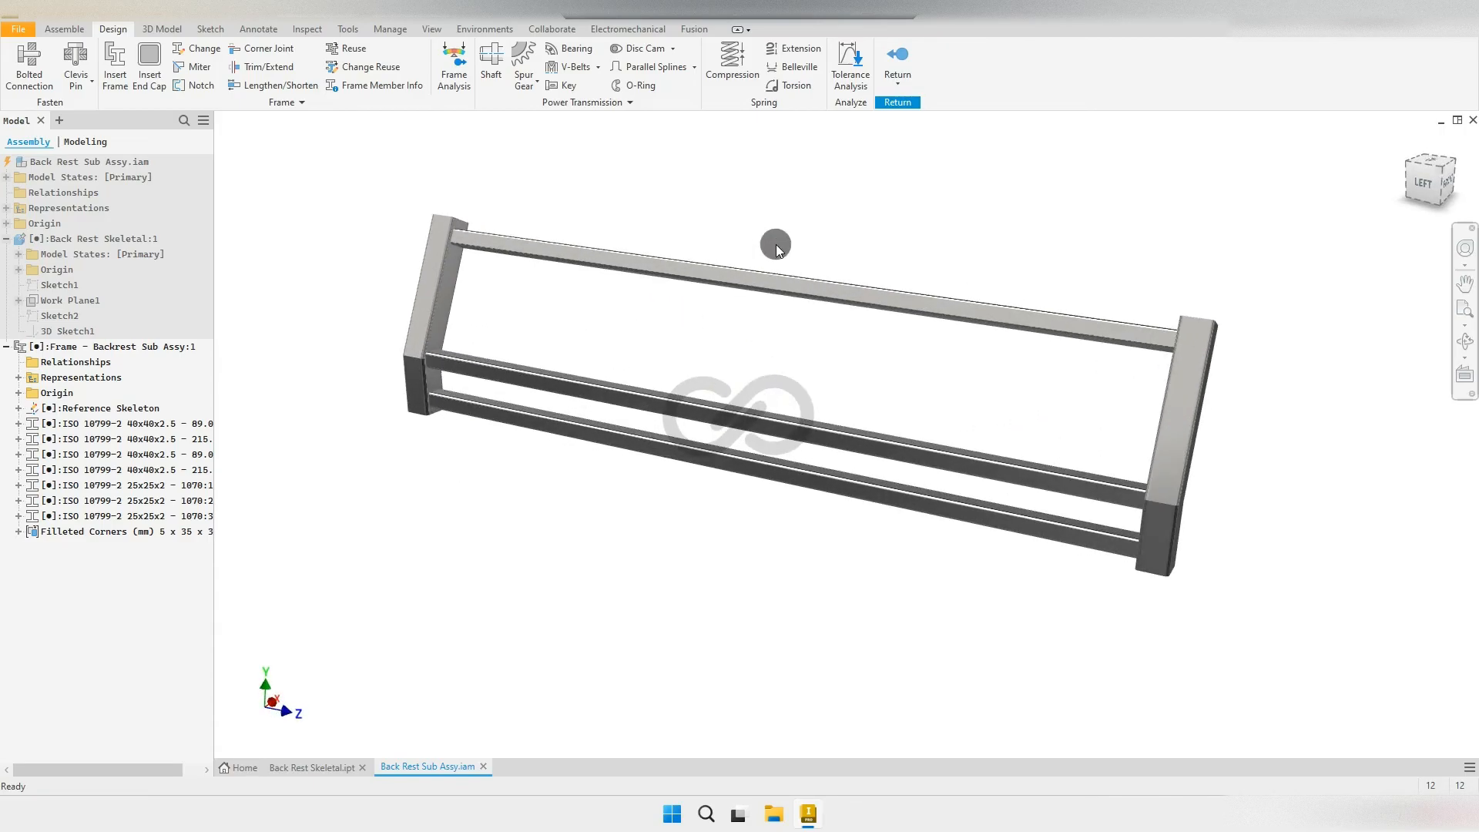
pyautogui.click(901, 62)
pyautogui.click(64, 29)
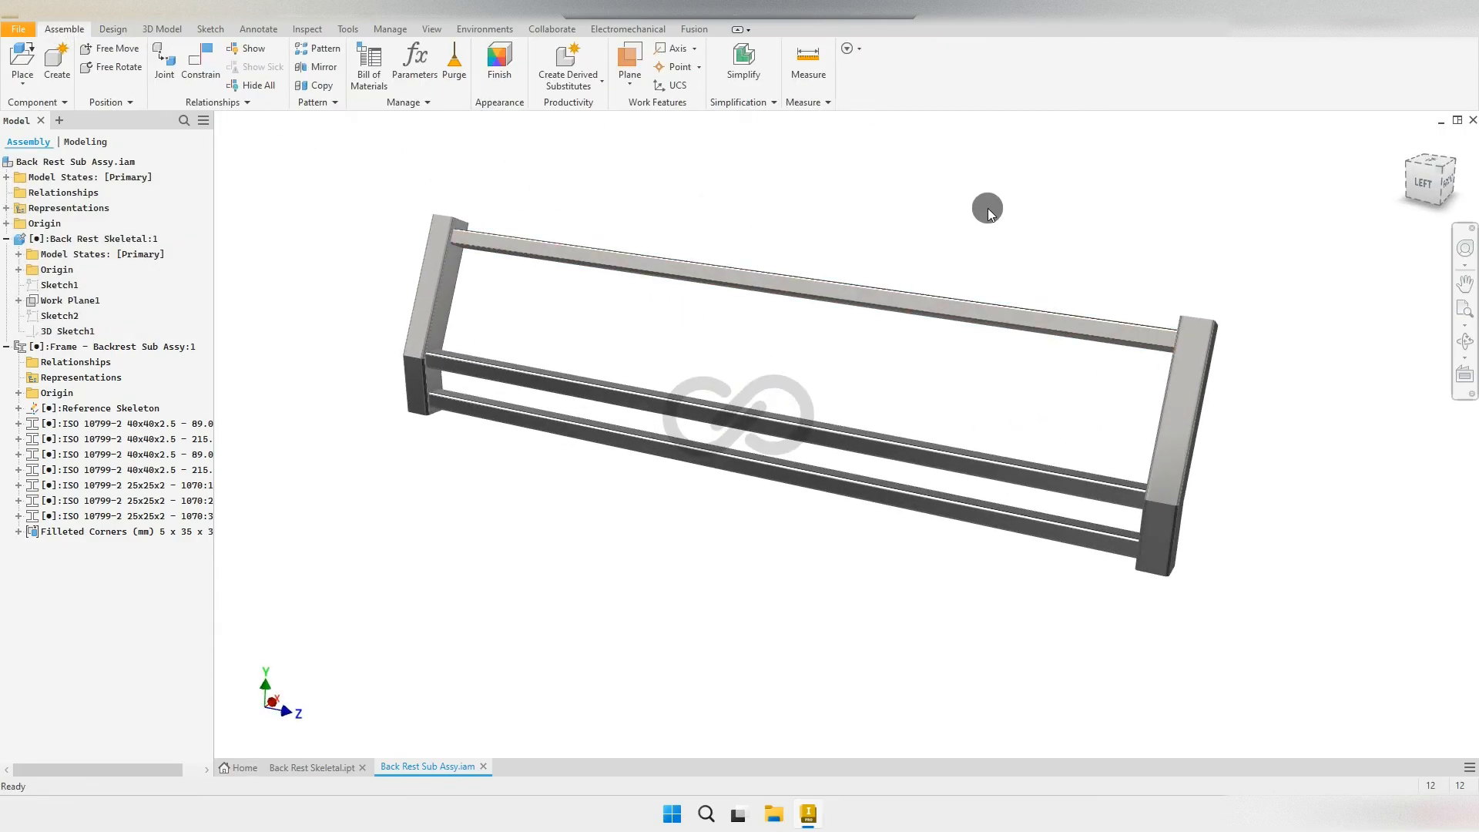
pyautogui.hotkey('ctrl', 's')
pyautogui.click(697, 427)
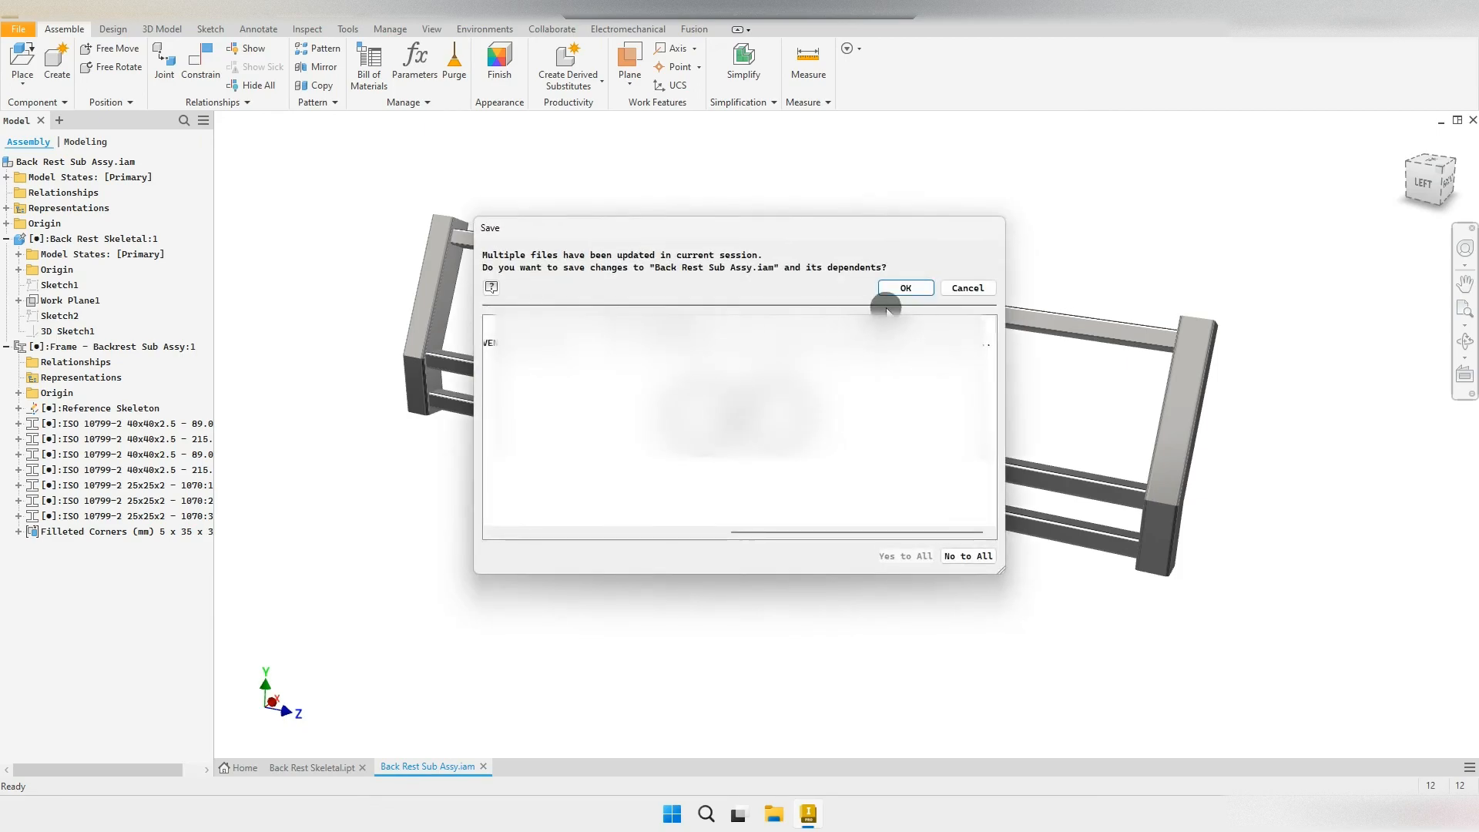
pyautogui.click(896, 287)
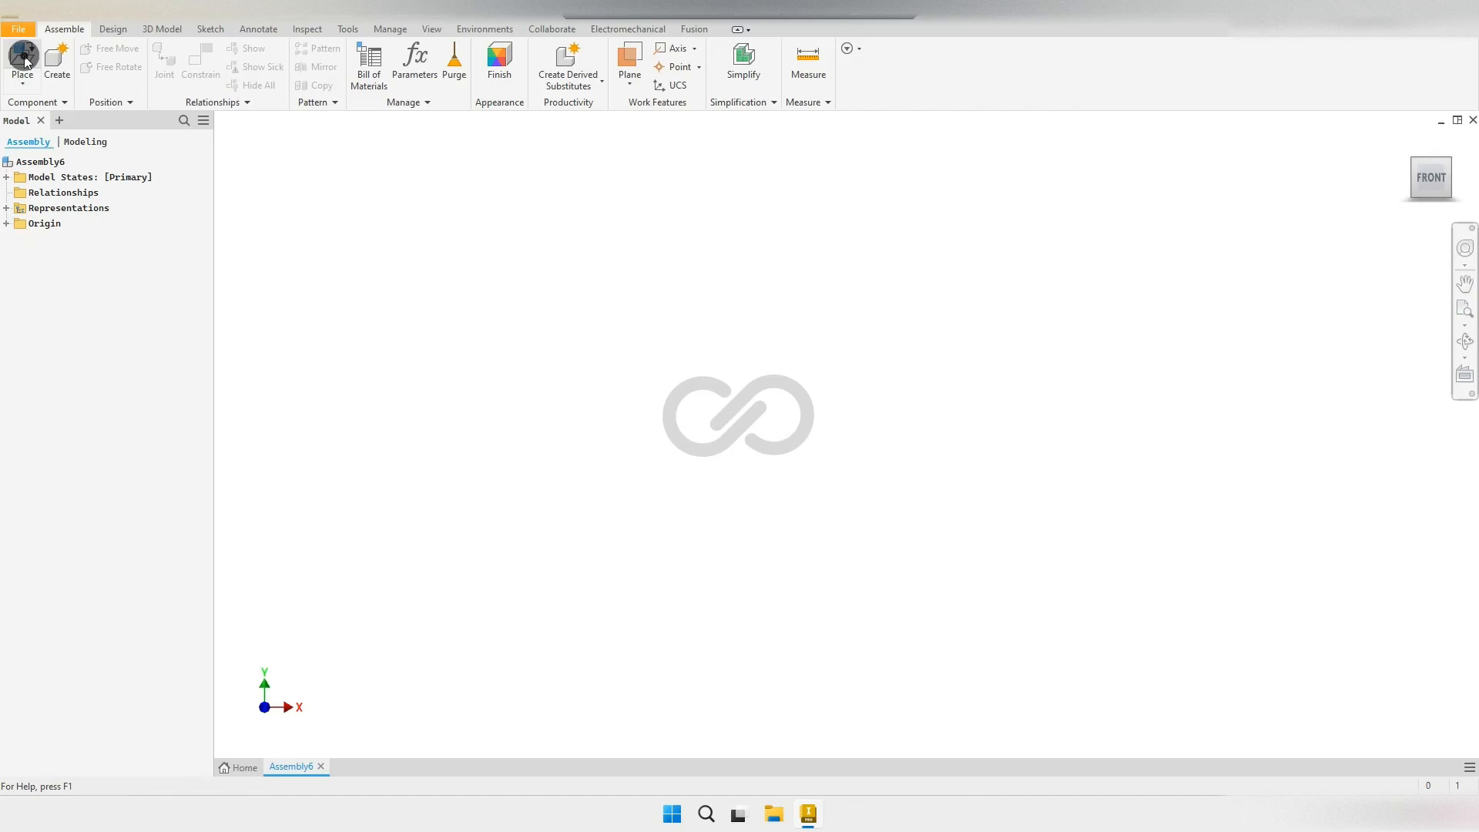
# Step: Place one Main Frame Sub Assy.iam in the new assembly, grounded at the origin
pyautogui.click(23, 59)
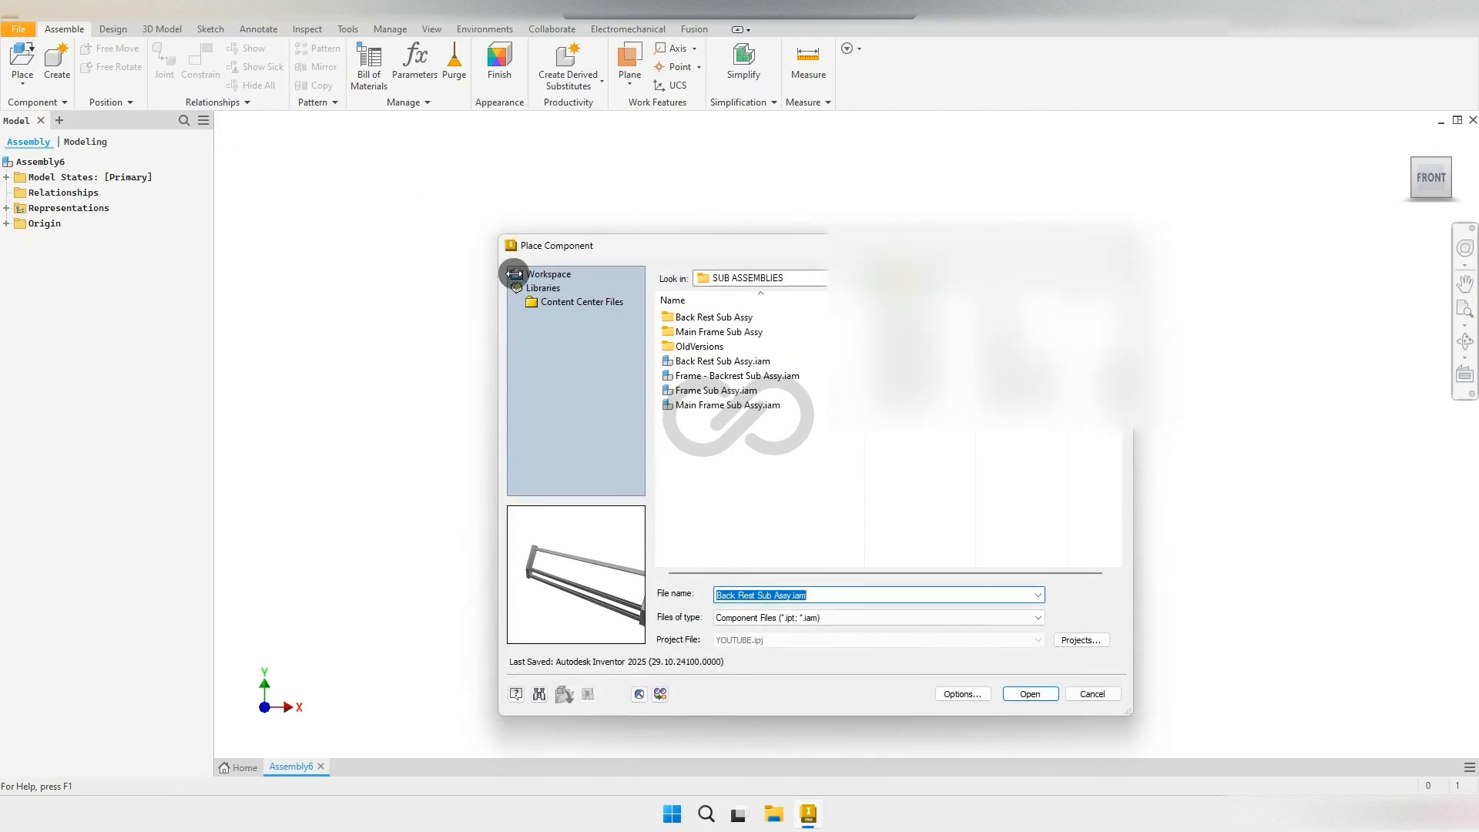
pyautogui.click(711, 406)
pyautogui.click(1025, 694)
pyautogui.rightClick(754, 409)
pyautogui.click(856, 434)
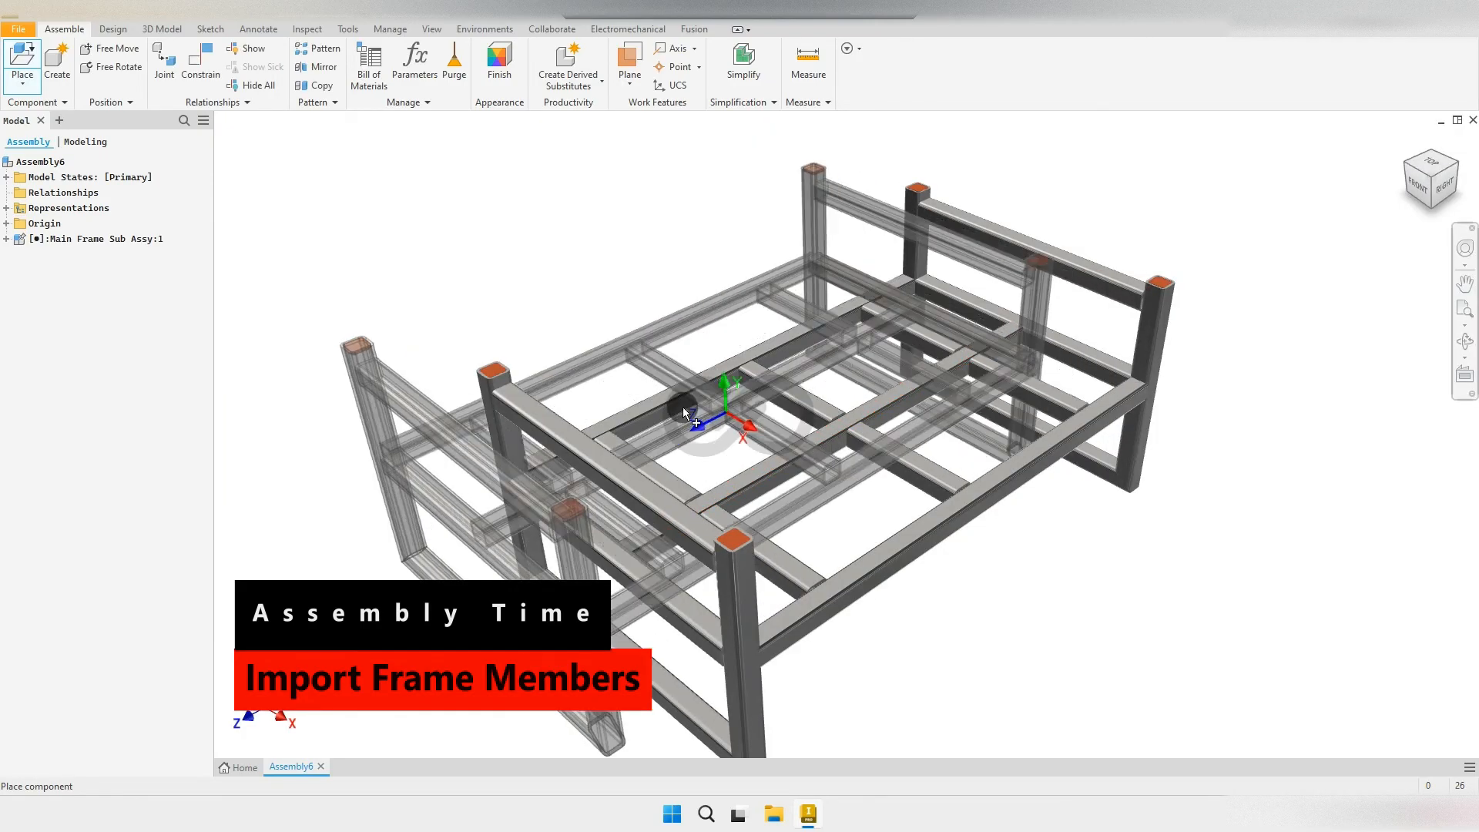
pyautogui.rightClick(665, 315)
pyautogui.click(719, 317)
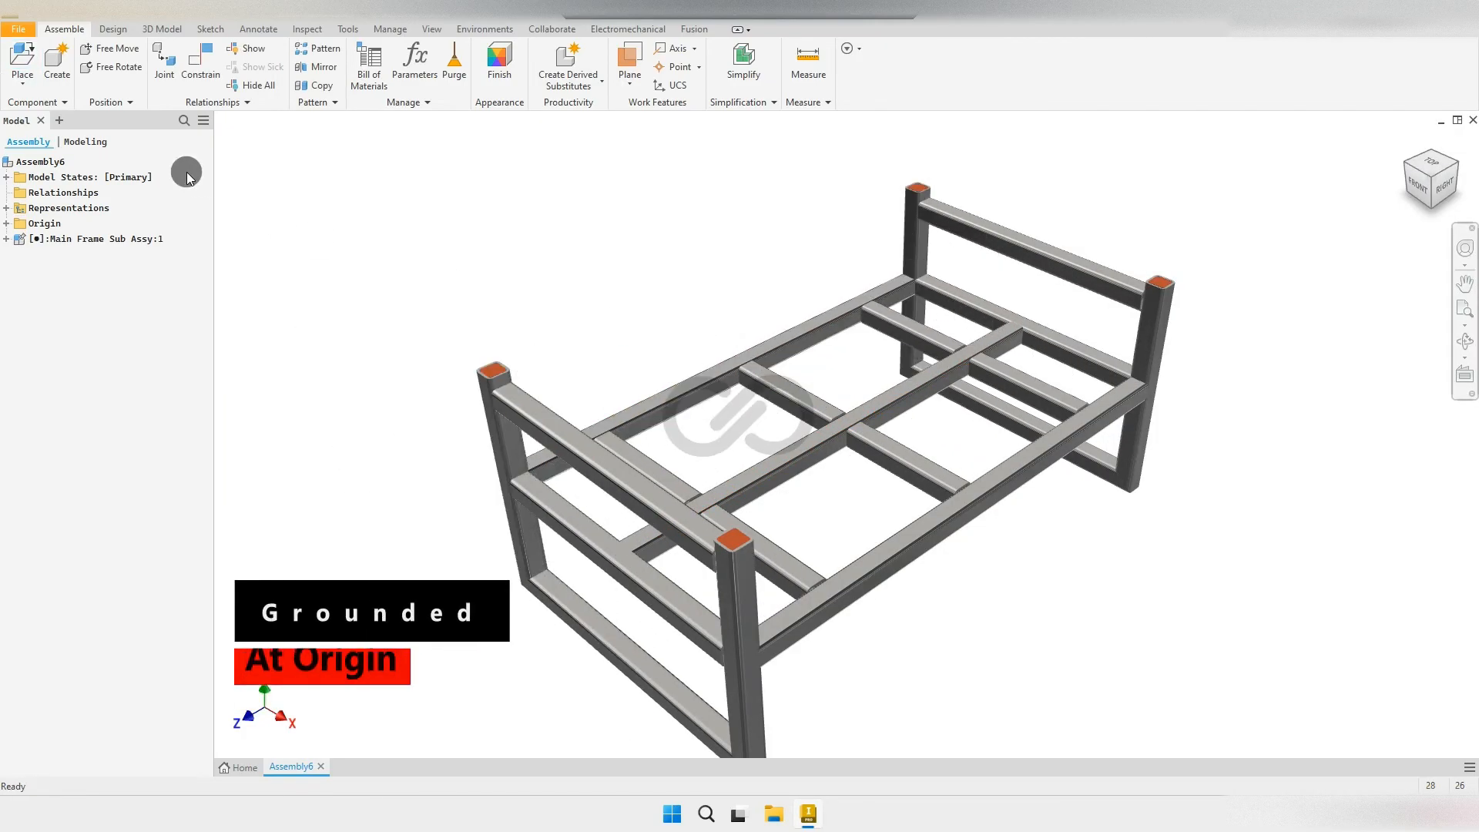
# Step: Place one Back Rest Sub Assy.iam behind the main frame and move it clear of the frame
pyautogui.click(23, 59)
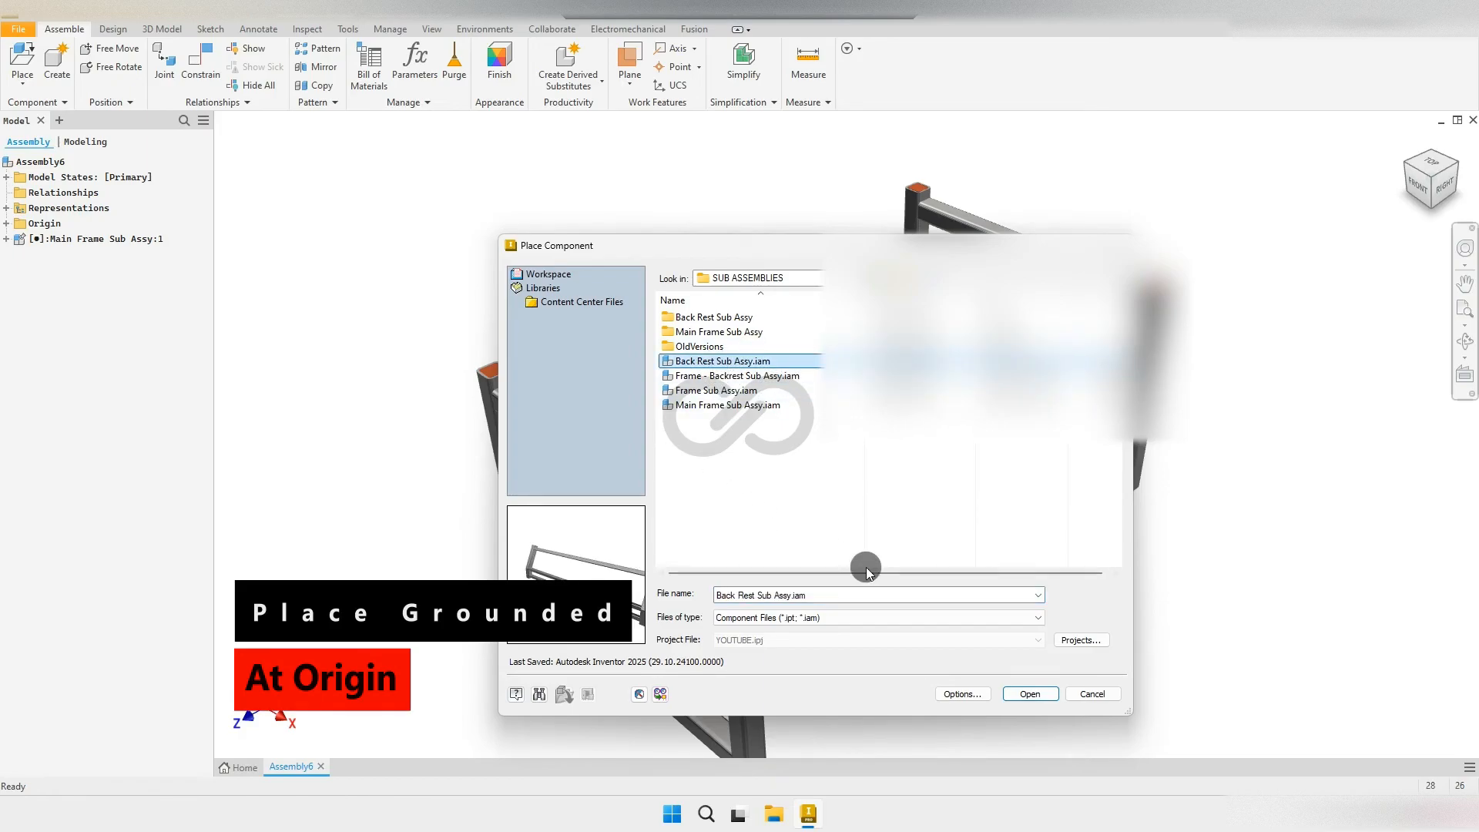
pyautogui.click(1029, 695)
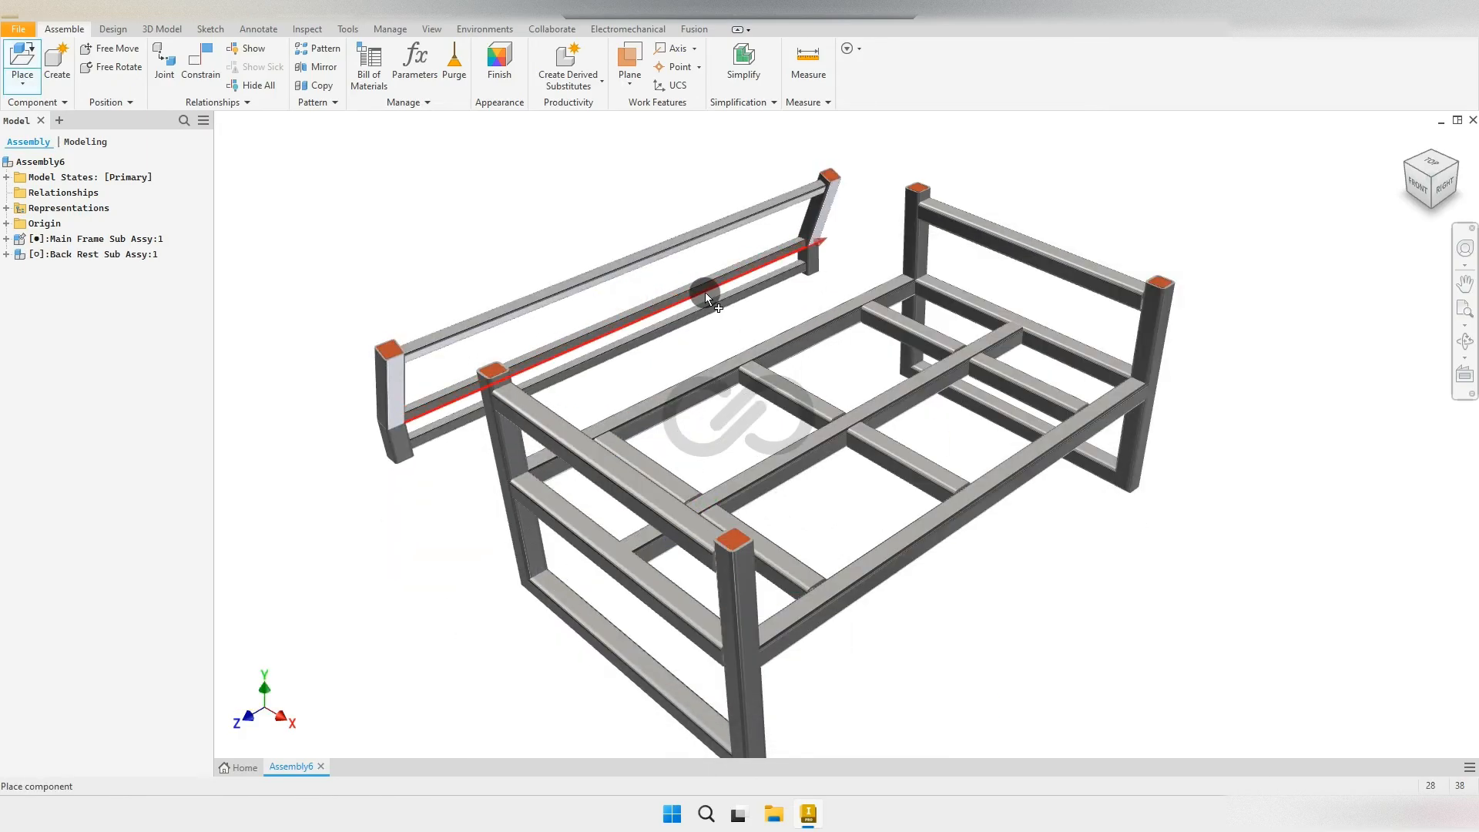
pyautogui.click(751, 304)
pyautogui.press('Escape')
pyautogui.click(1454, 164)
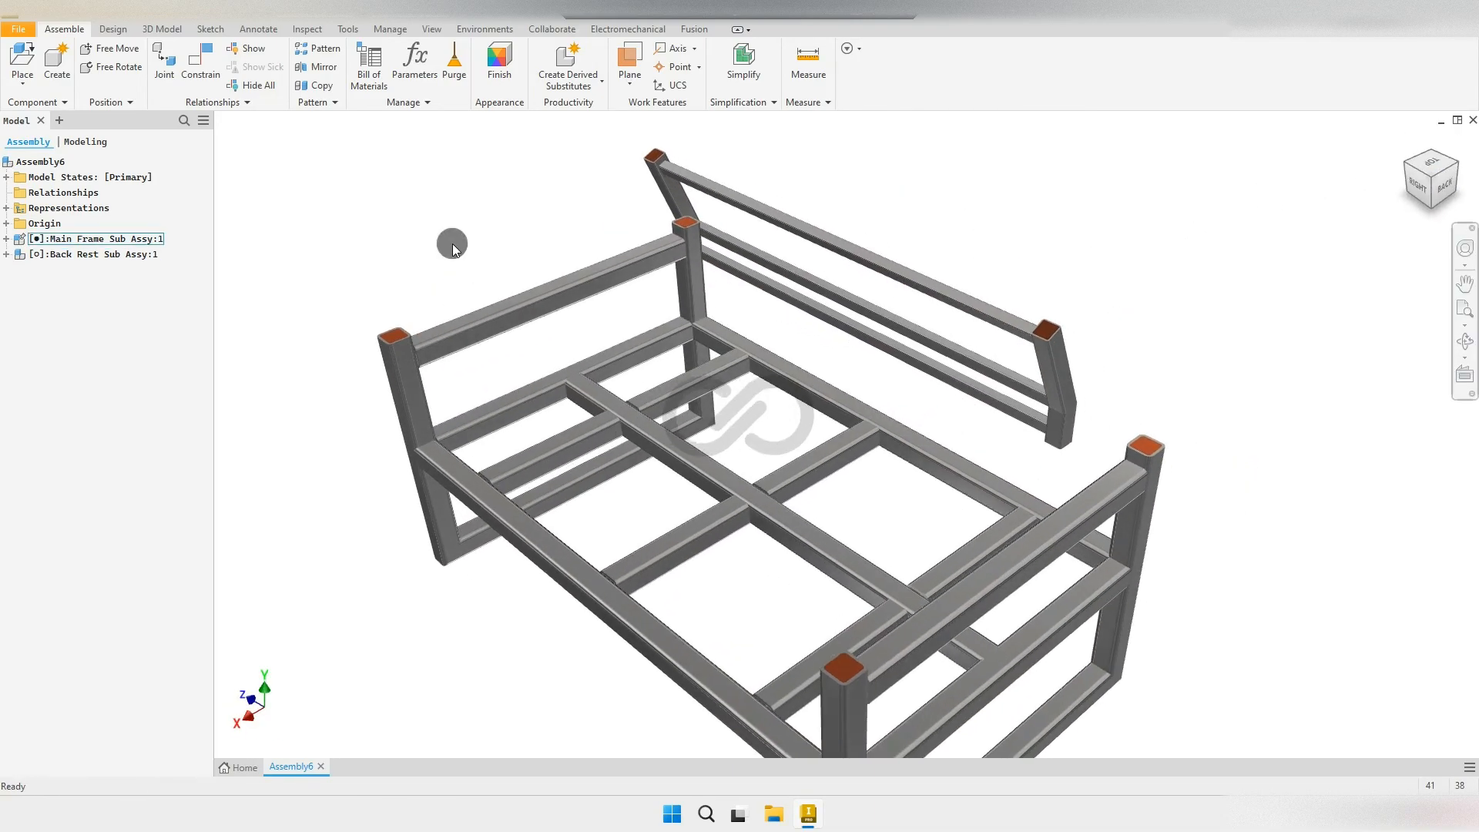
pyautogui.moveTo(842, 241); pyautogui.dragTo(1022, 246)
pyautogui.click(848, 279)
pyautogui.scroll(4, 520, 229)
pyautogui.click(165, 75)
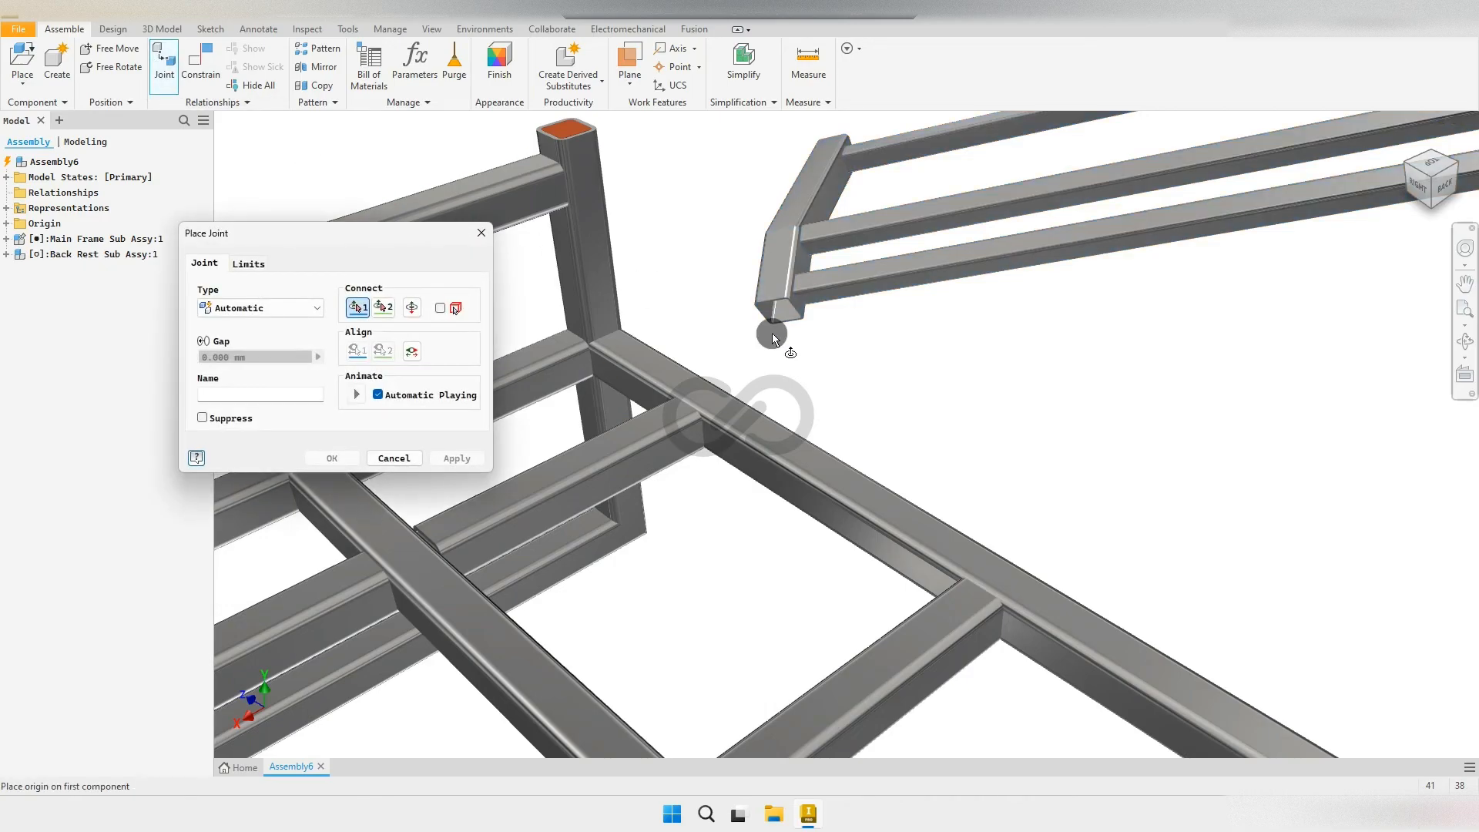
pyautogui.scroll(6, 761, 312)
pyautogui.press('F4')
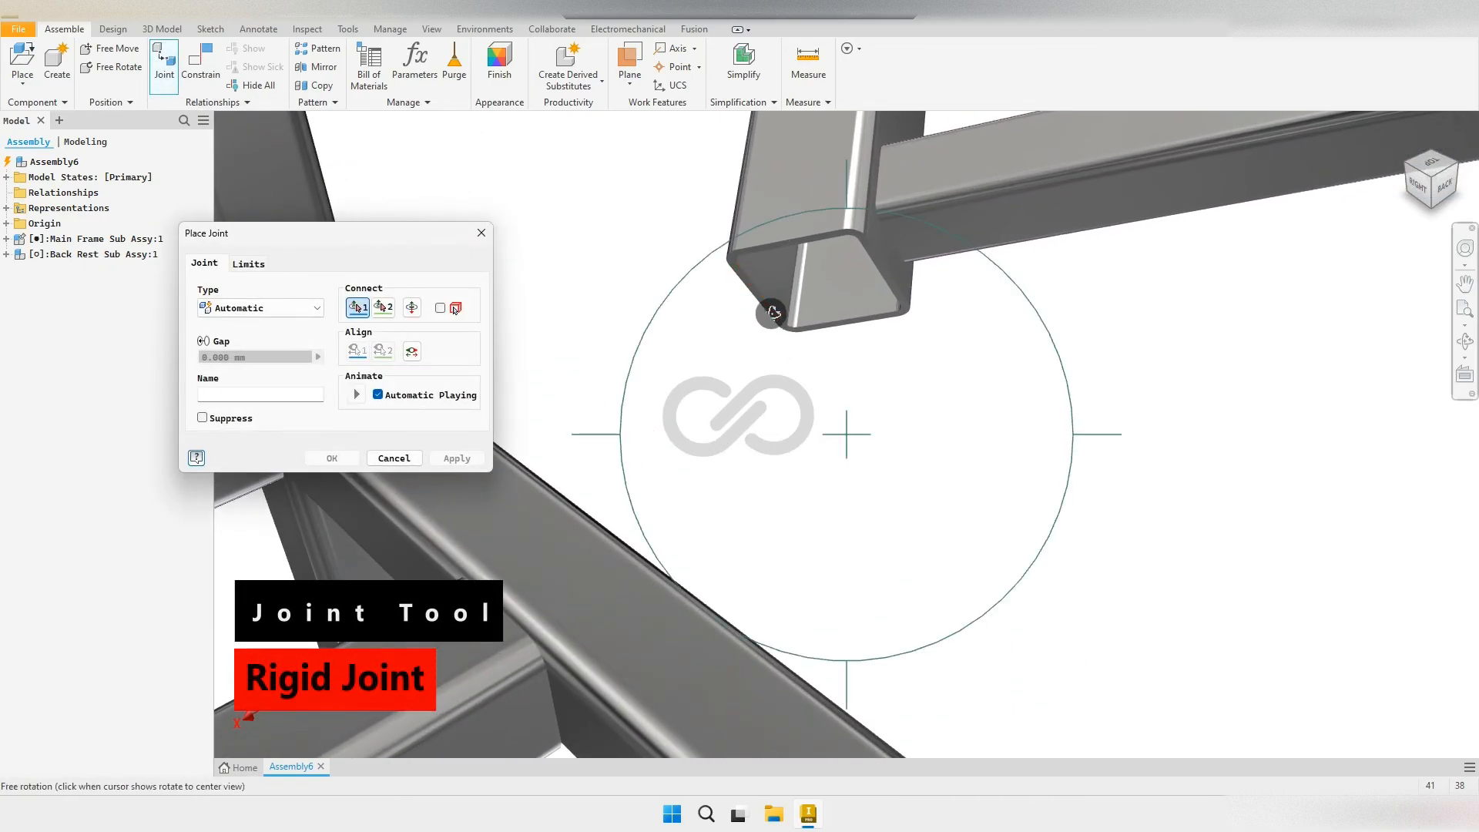
pyautogui.moveTo(744, 276); pyautogui.dragTo(746, 277, button='middle')
pyautogui.press('F4')
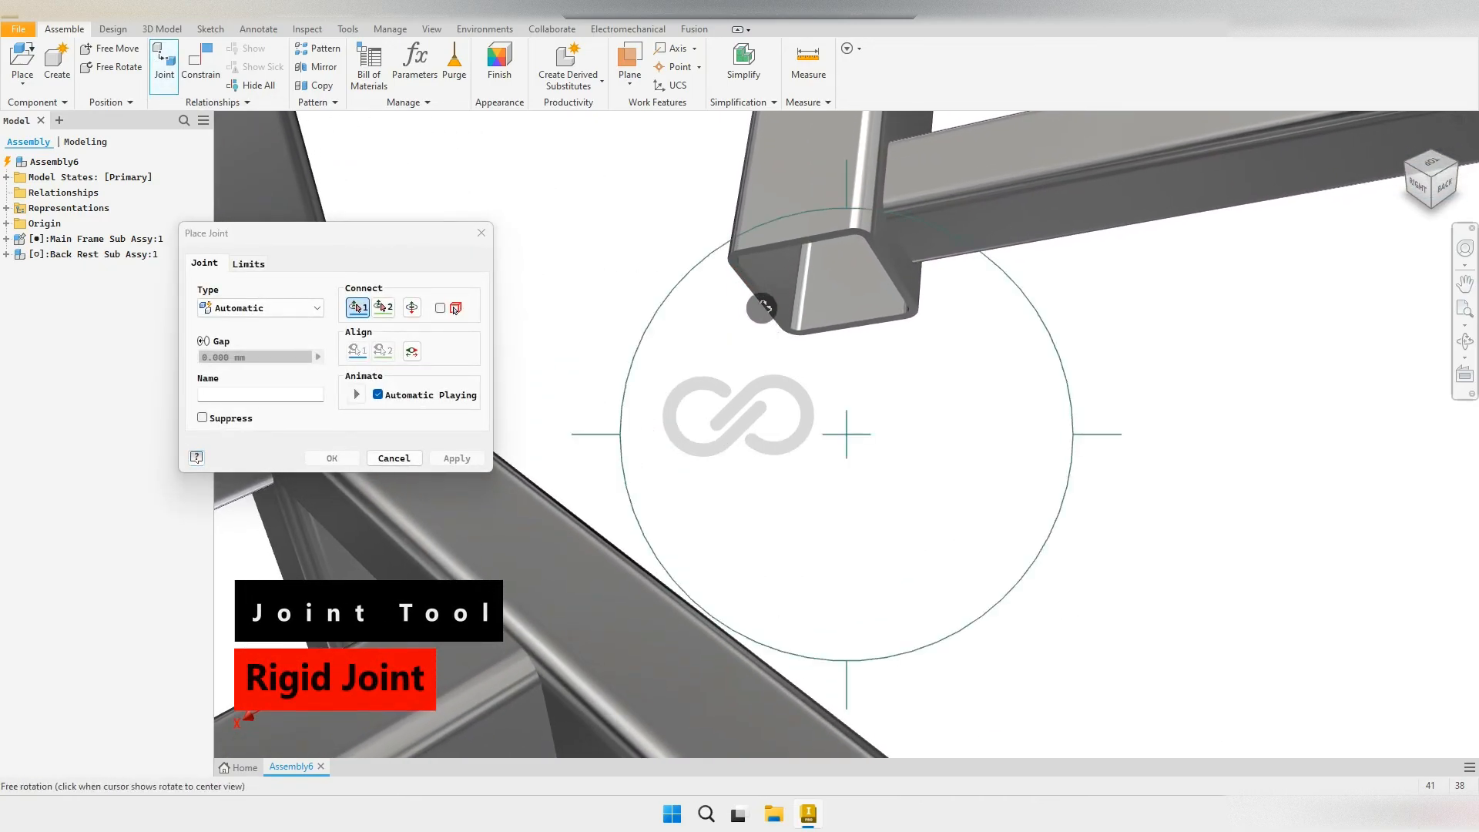
pyautogui.click(902, 245)
pyautogui.scroll(5, 713, 486)
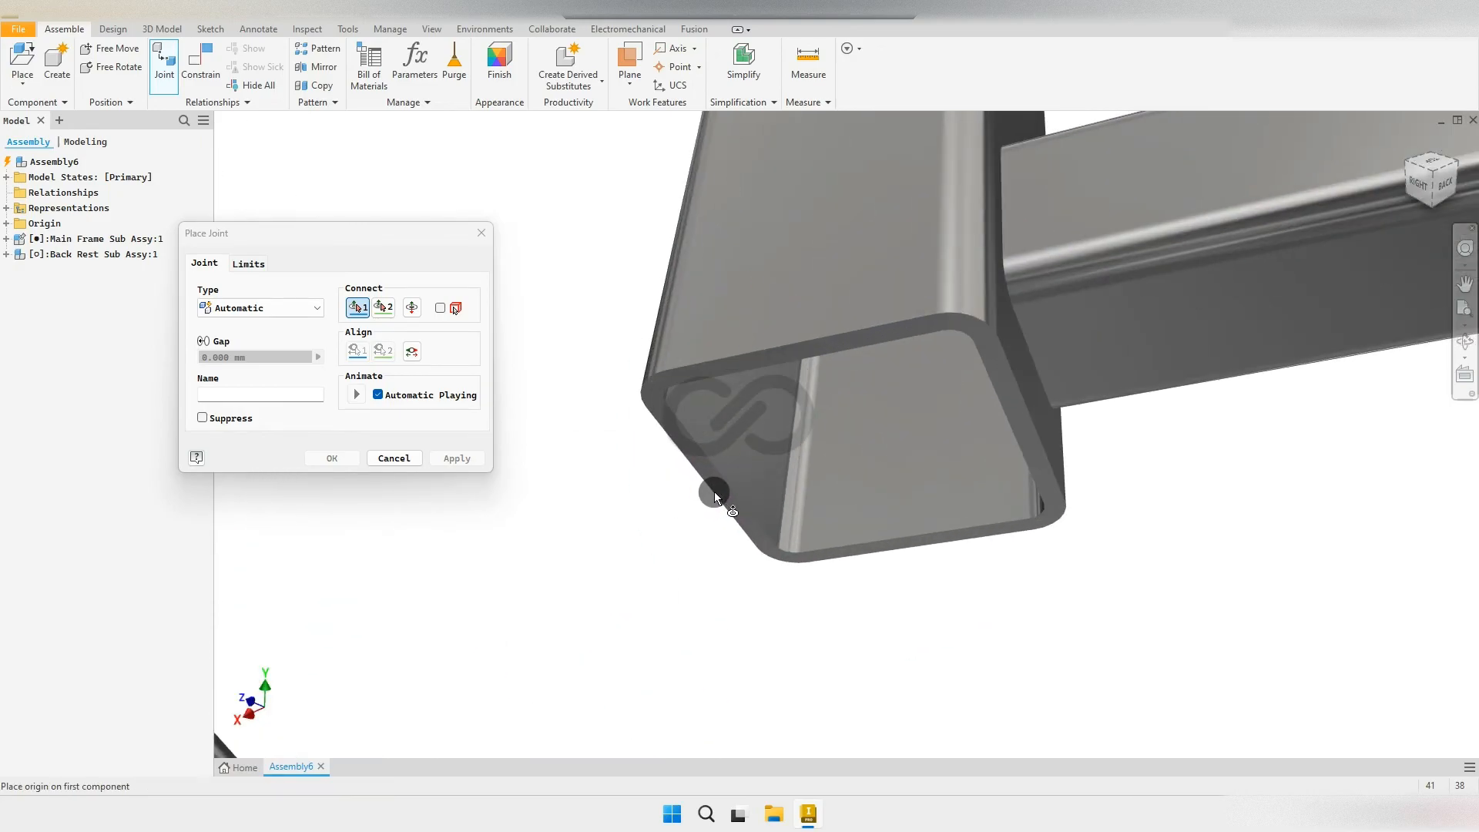
pyautogui.click(701, 473)
pyautogui.scroll(-5, 716, 466)
pyautogui.scroll(-5, 739, 462)
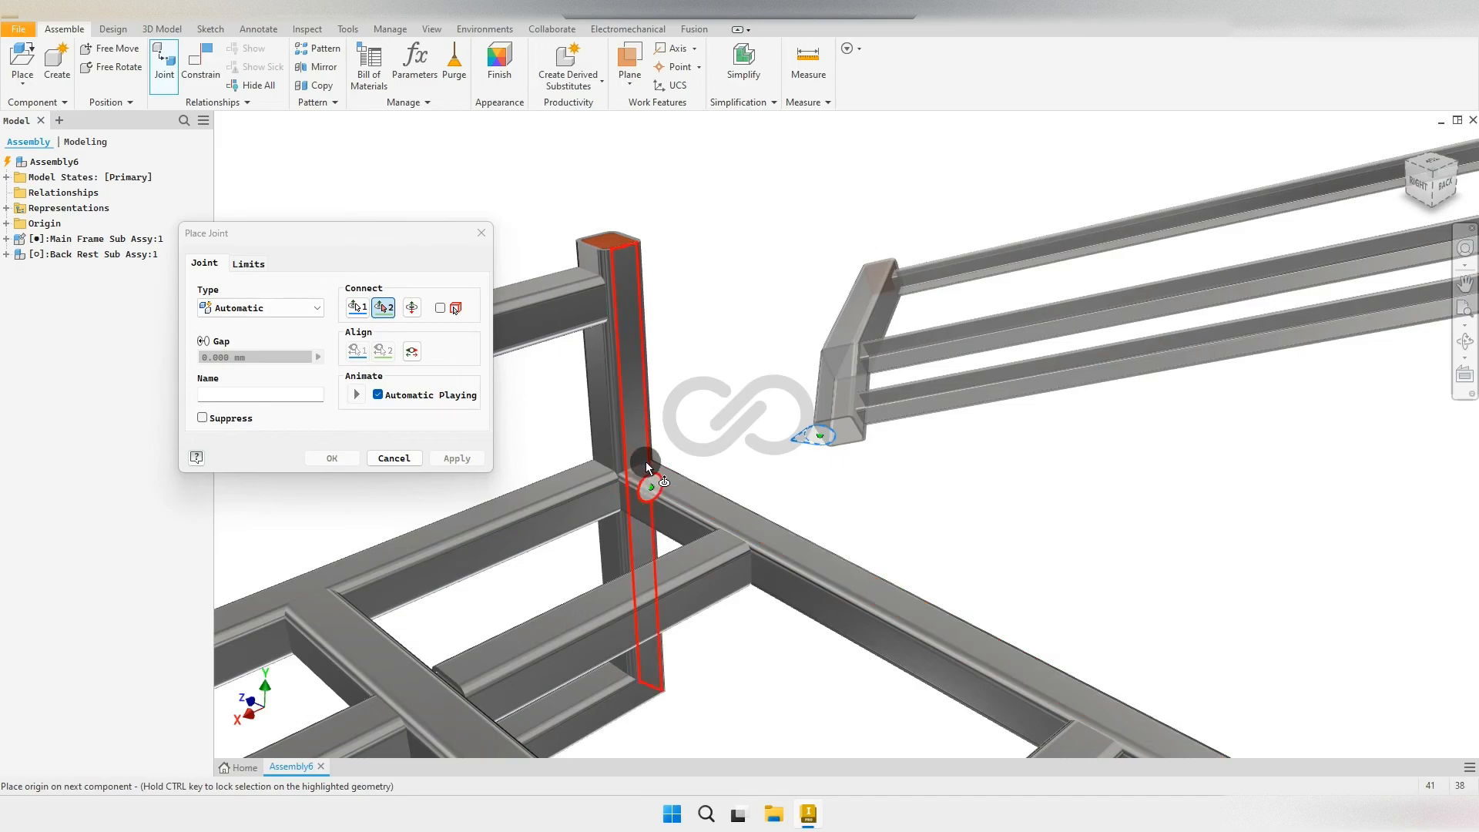
pyautogui.press('Escape')
# Step: Cancel the unfinished joint and open Main Frame Sub Assy for editing in place
pyautogui.scroll(-5, 702, 349)
pyautogui.click(675, 372)
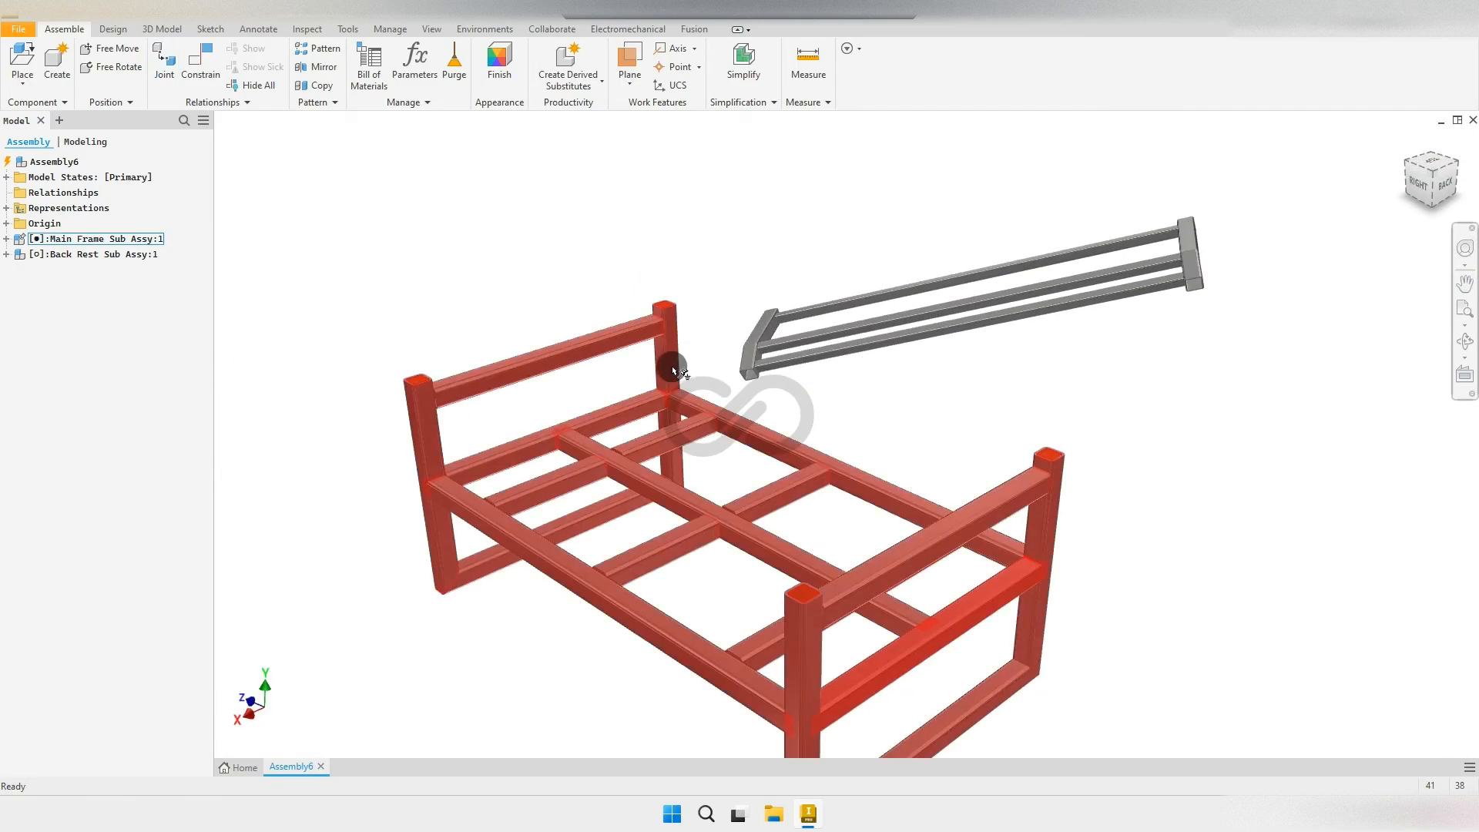
pyautogui.doubleClick(671, 372)
pyautogui.scroll(5, 675, 377)
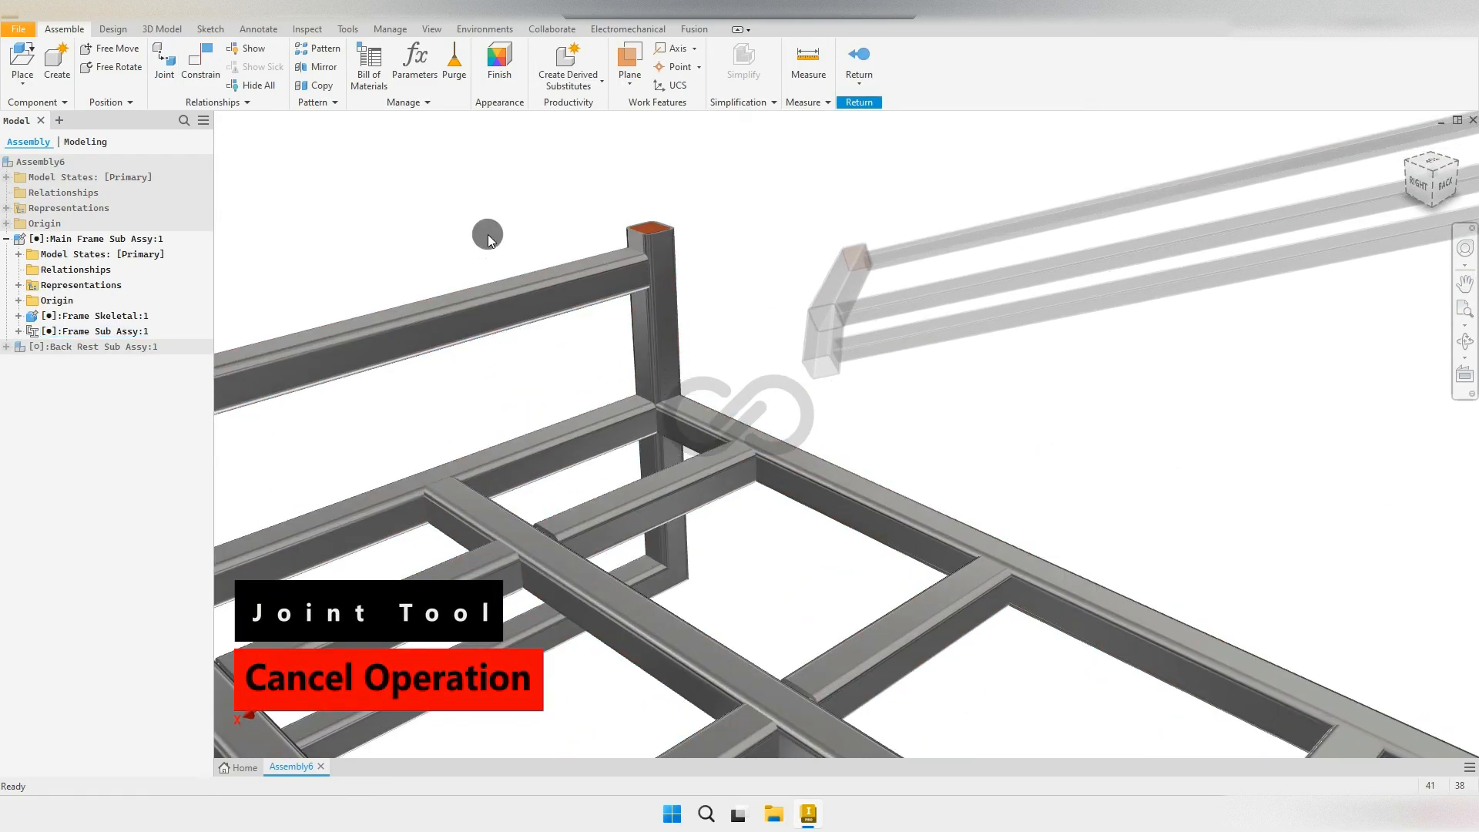
# Step: Trim the near end of the 1200 mm rail on the back rest side to the inner face of its corner post
pyautogui.click(112, 29)
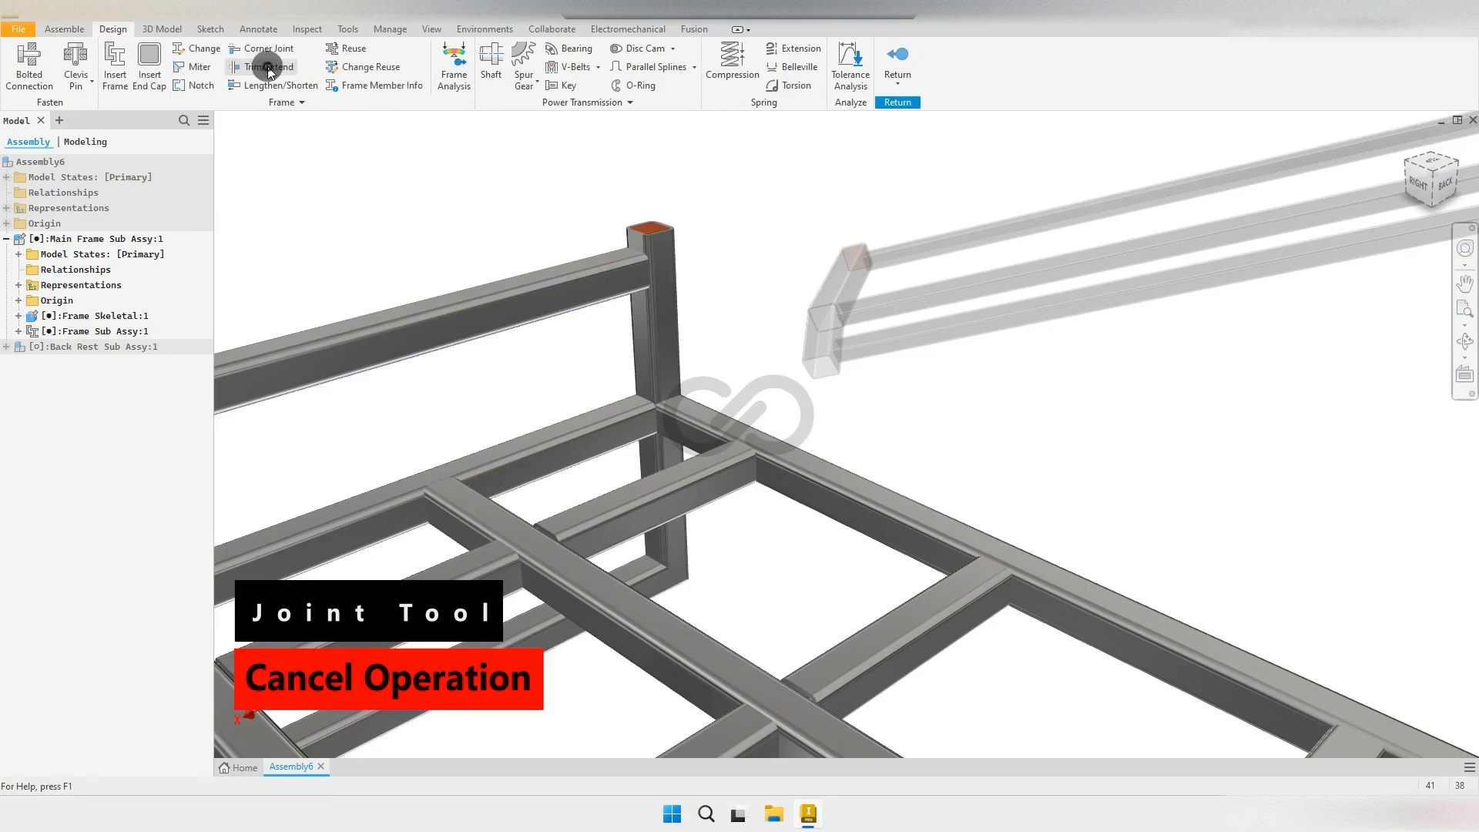
pyautogui.click(269, 72)
pyautogui.scroll(3, 696, 354)
pyautogui.click(662, 364)
pyautogui.click(701, 442)
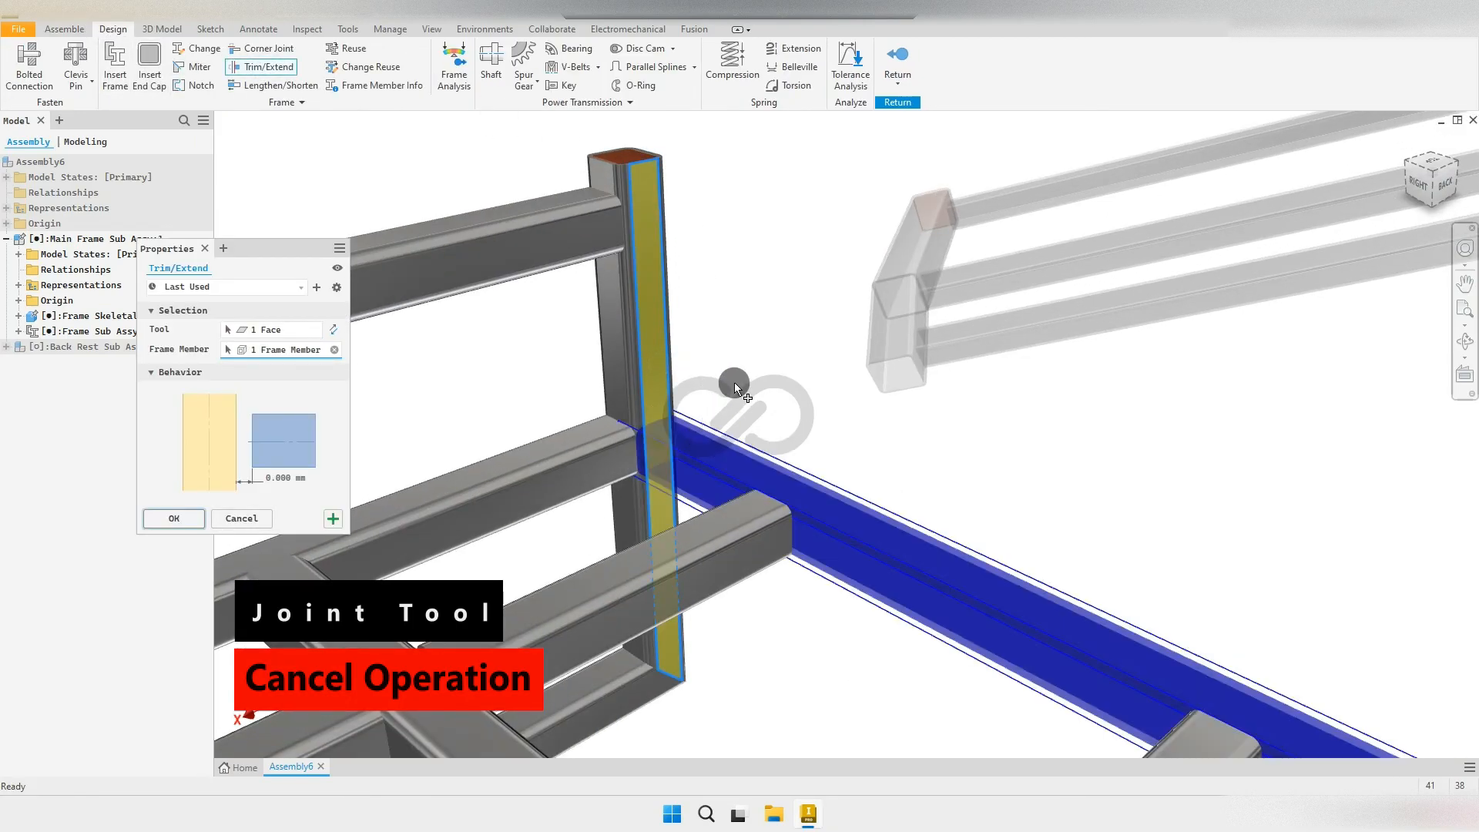
pyautogui.click(333, 518)
# Step: Trim the opposite end of the same back rest side rail to the inner face of the other corner post
pyautogui.scroll(-5, 720, 309)
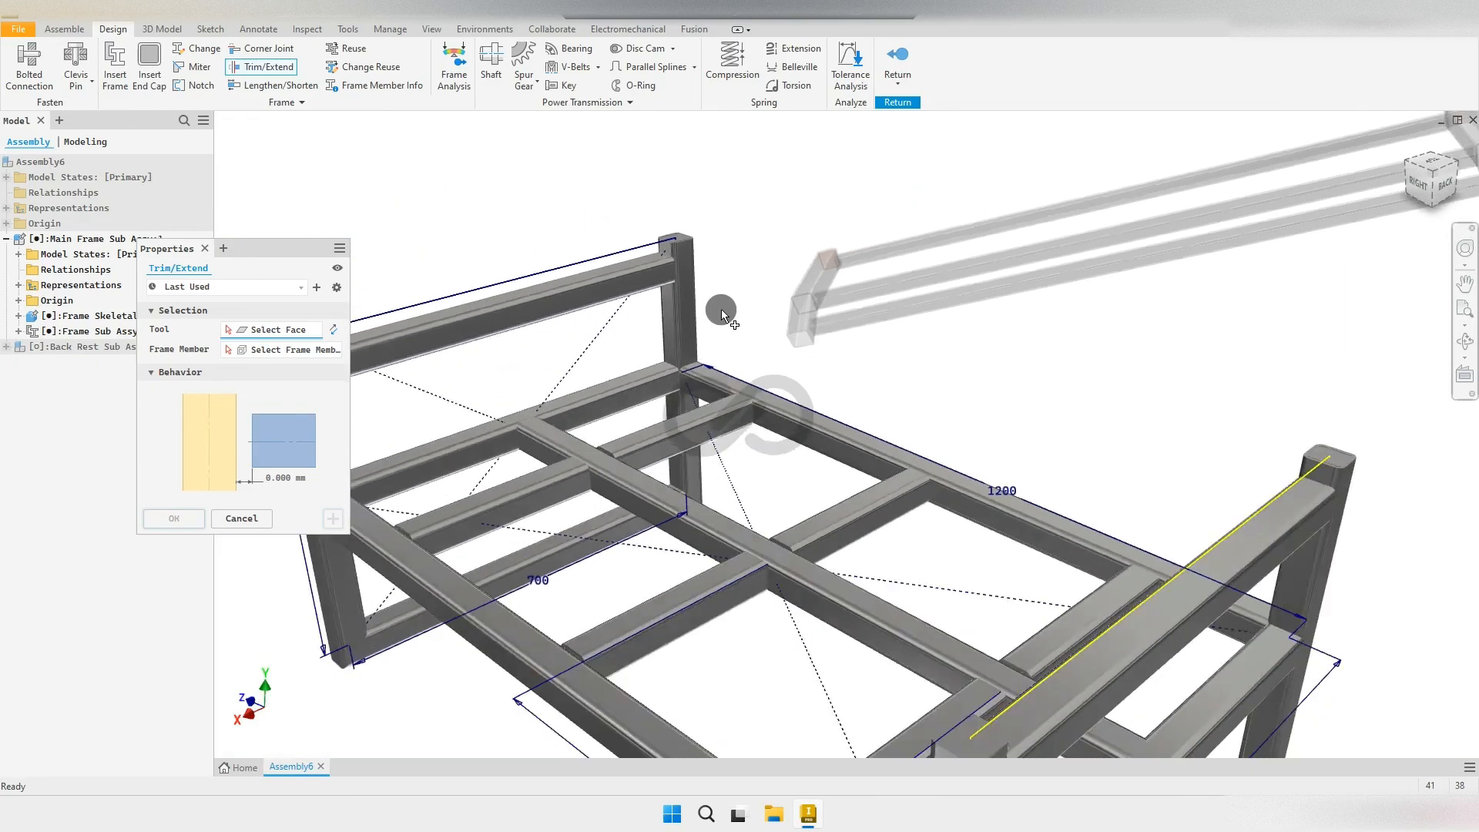
pyautogui.click(1402, 164)
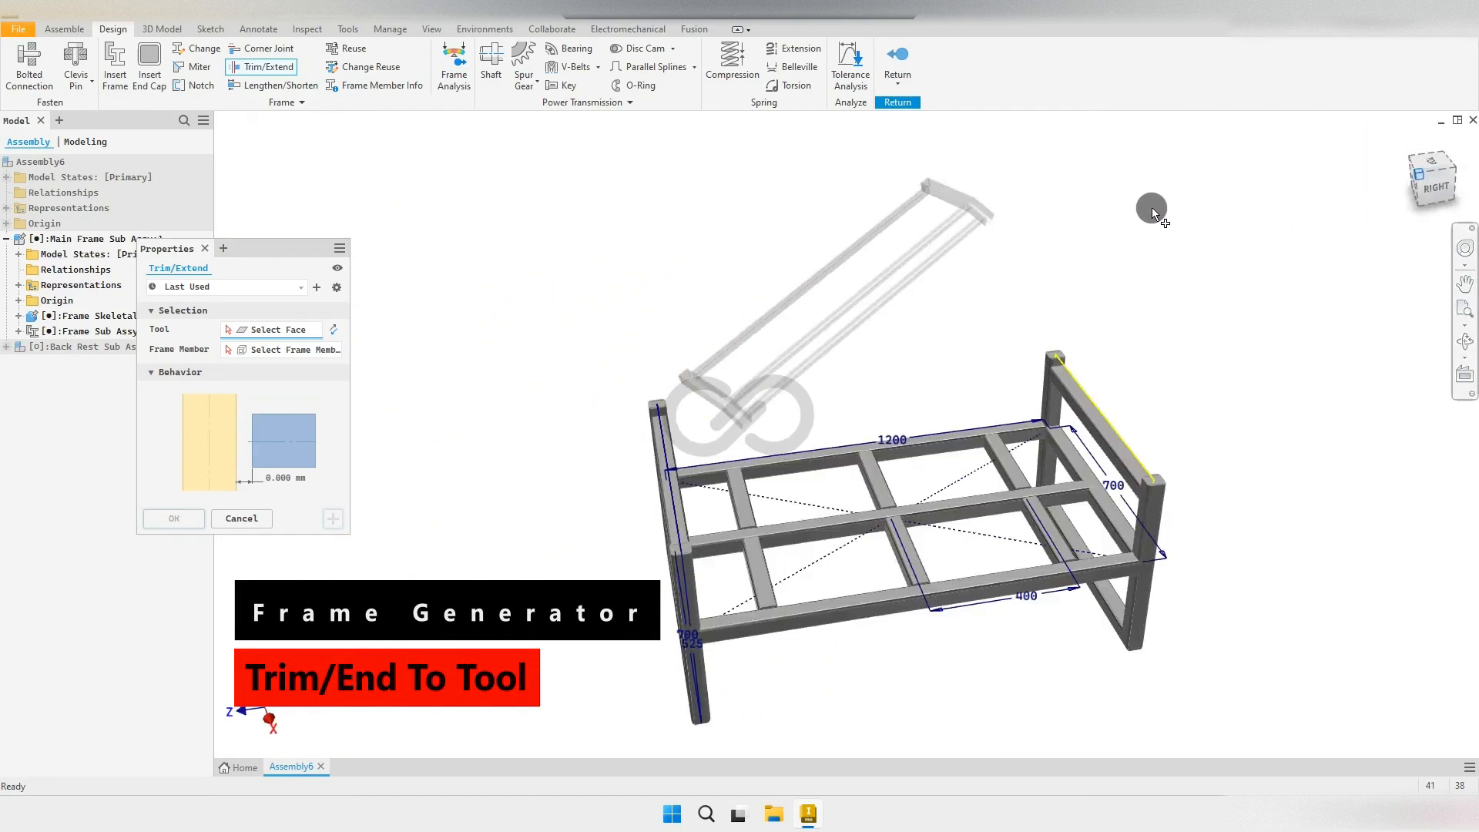
pyautogui.scroll(5, 945, 378)
pyautogui.click(943, 363)
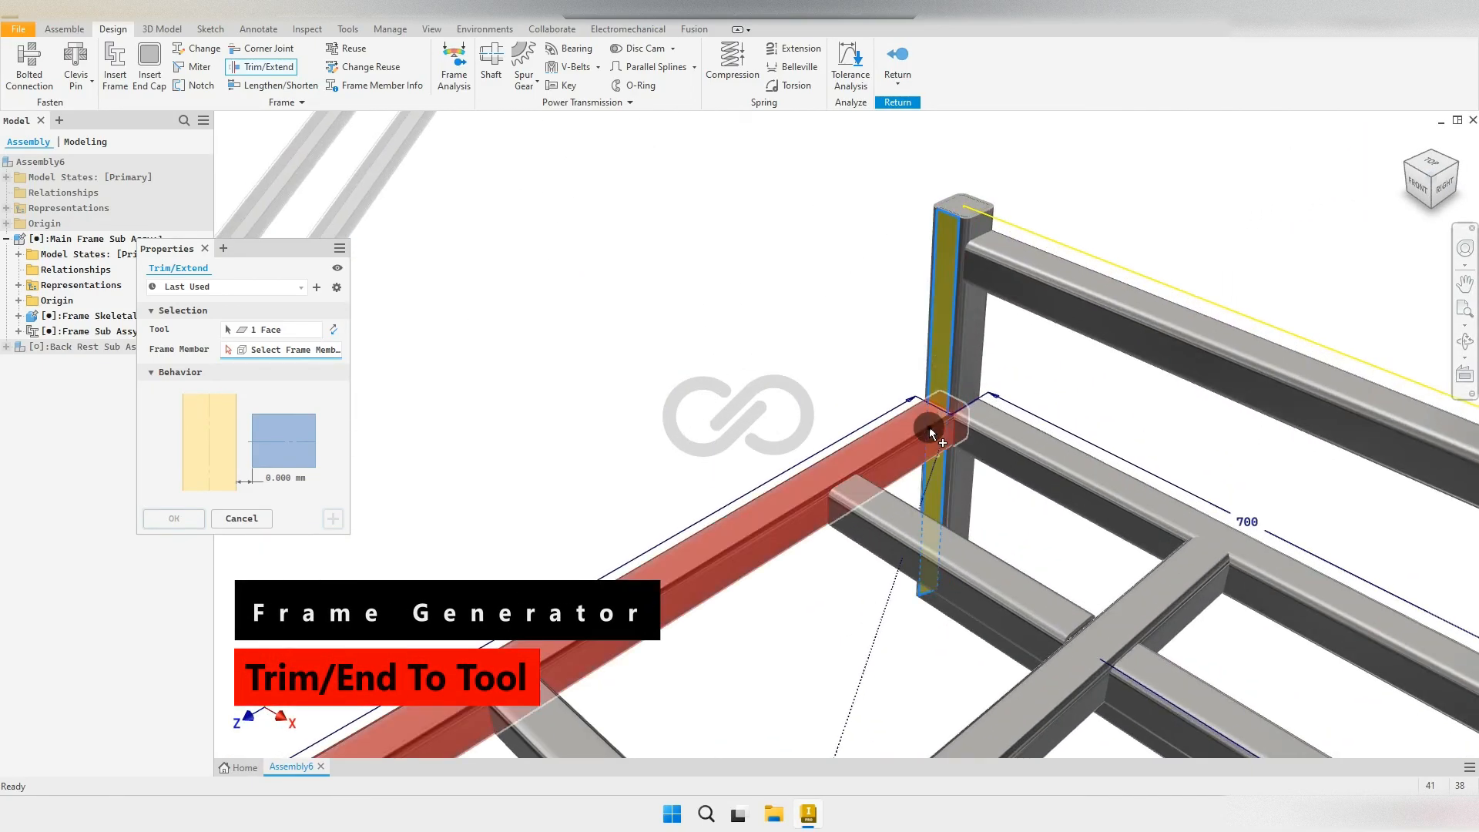
pyautogui.click(929, 427)
pyautogui.click(173, 517)
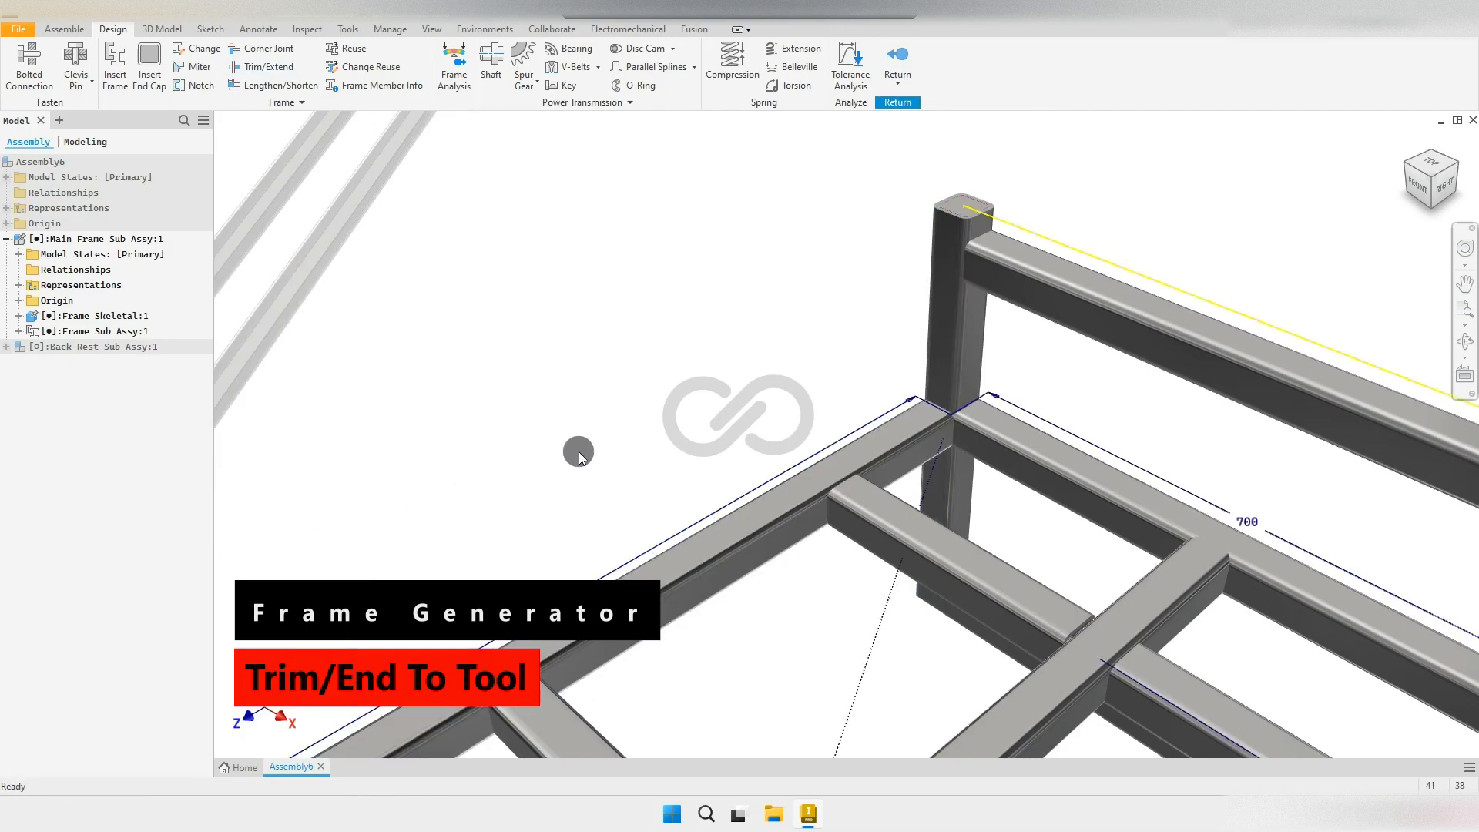
pyautogui.scroll(-5, 579, 451)
pyautogui.click(944, 526)
pyautogui.scroll(5, 931, 527)
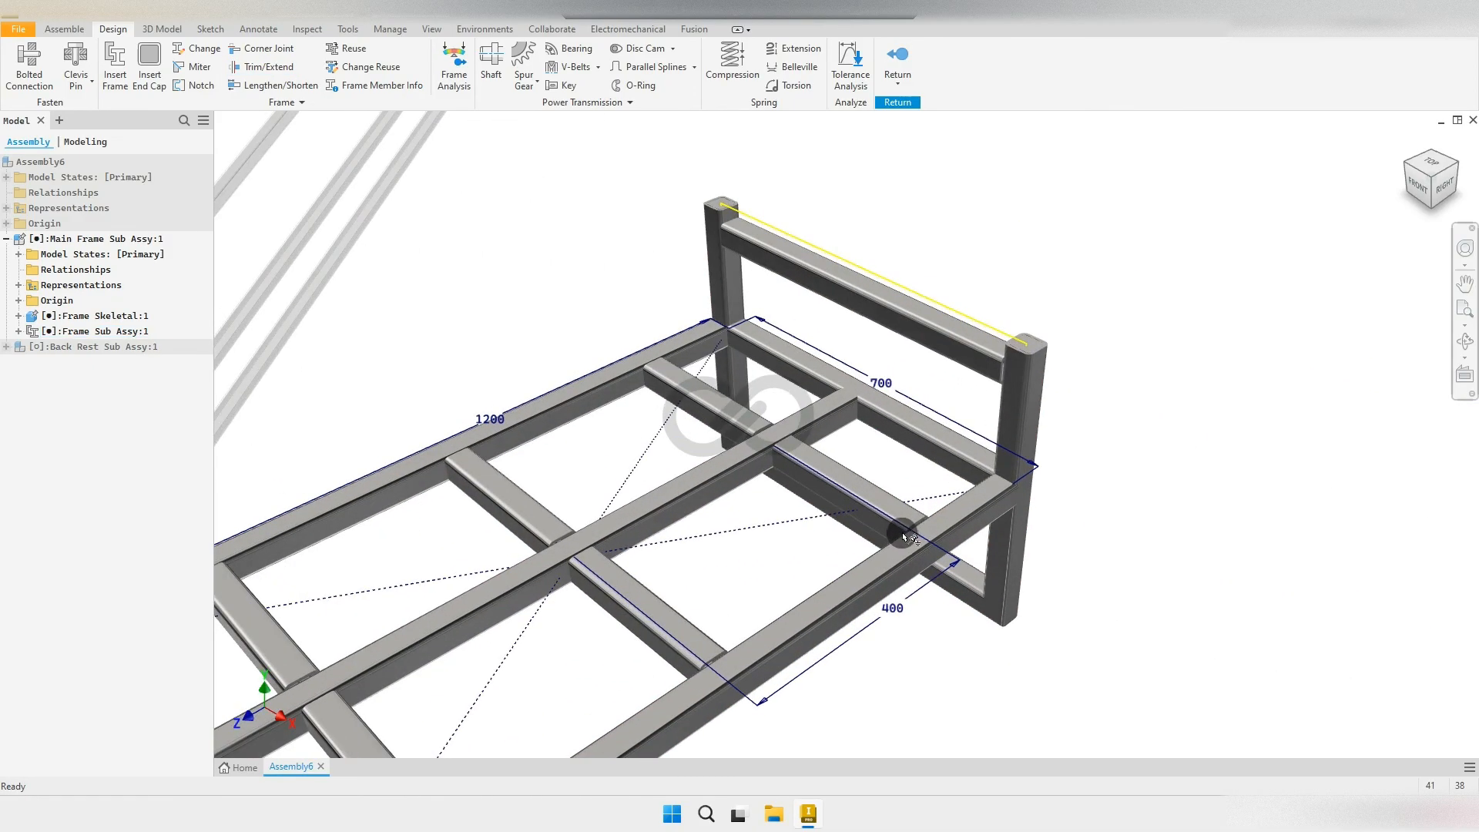
pyautogui.scroll(-5, 986, 518)
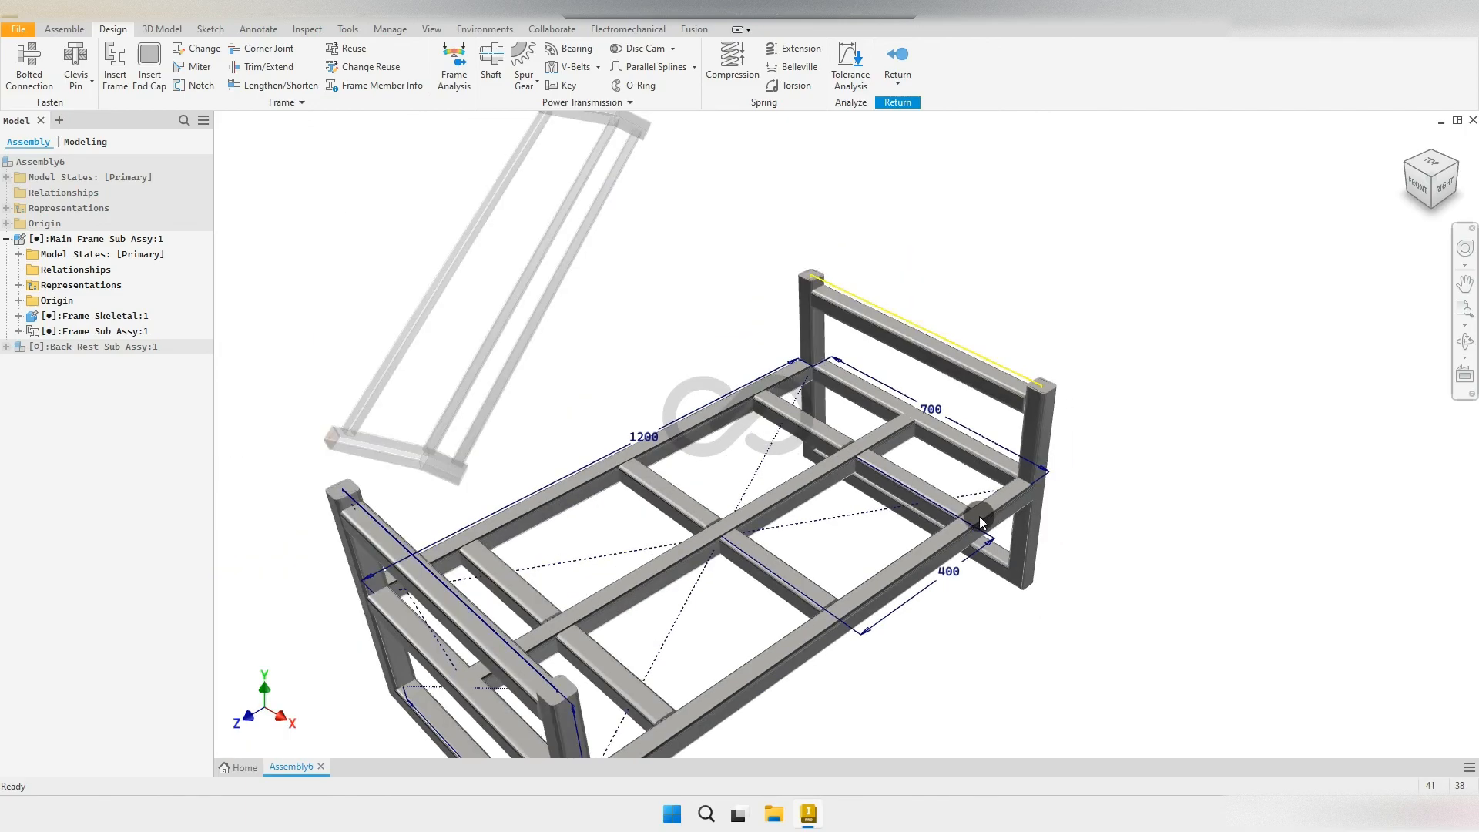
pyautogui.click(905, 565)
pyautogui.click(993, 311)
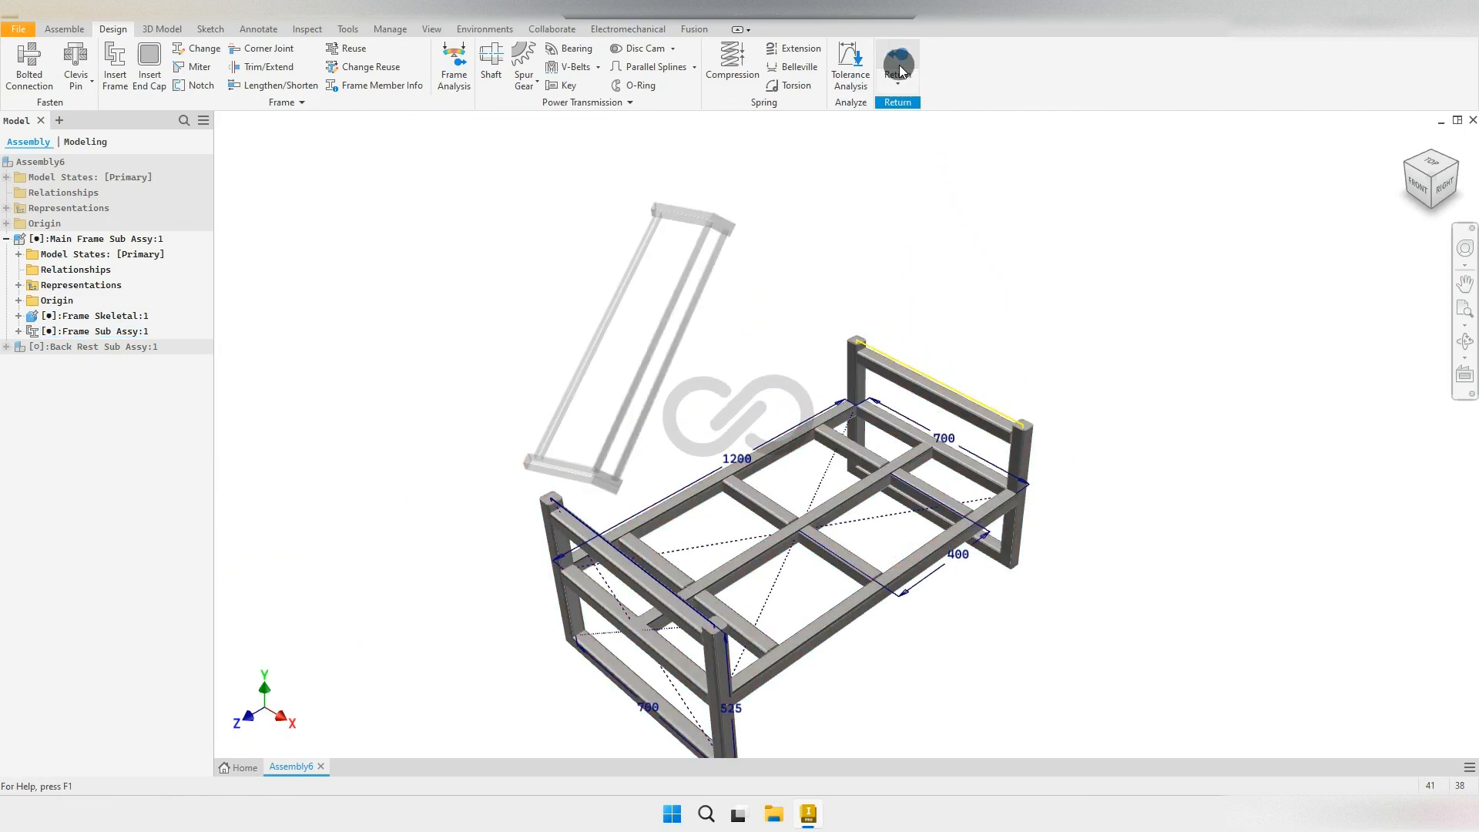
pyautogui.doubleClick(972, 510)
pyautogui.scroll(4, 994, 505)
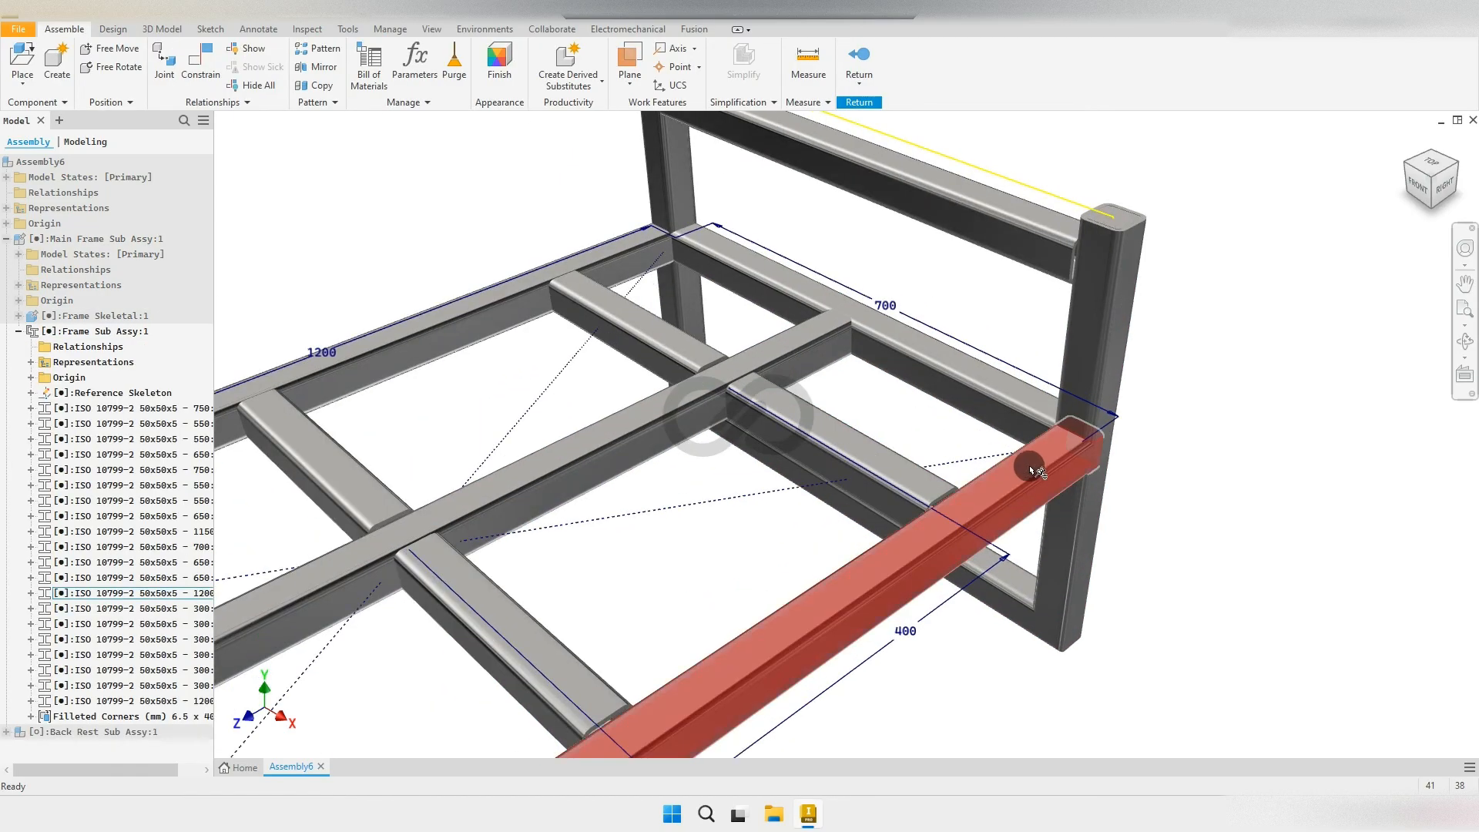
pyautogui.scroll(-4, 1036, 470)
pyautogui.scroll(4, 848, 590)
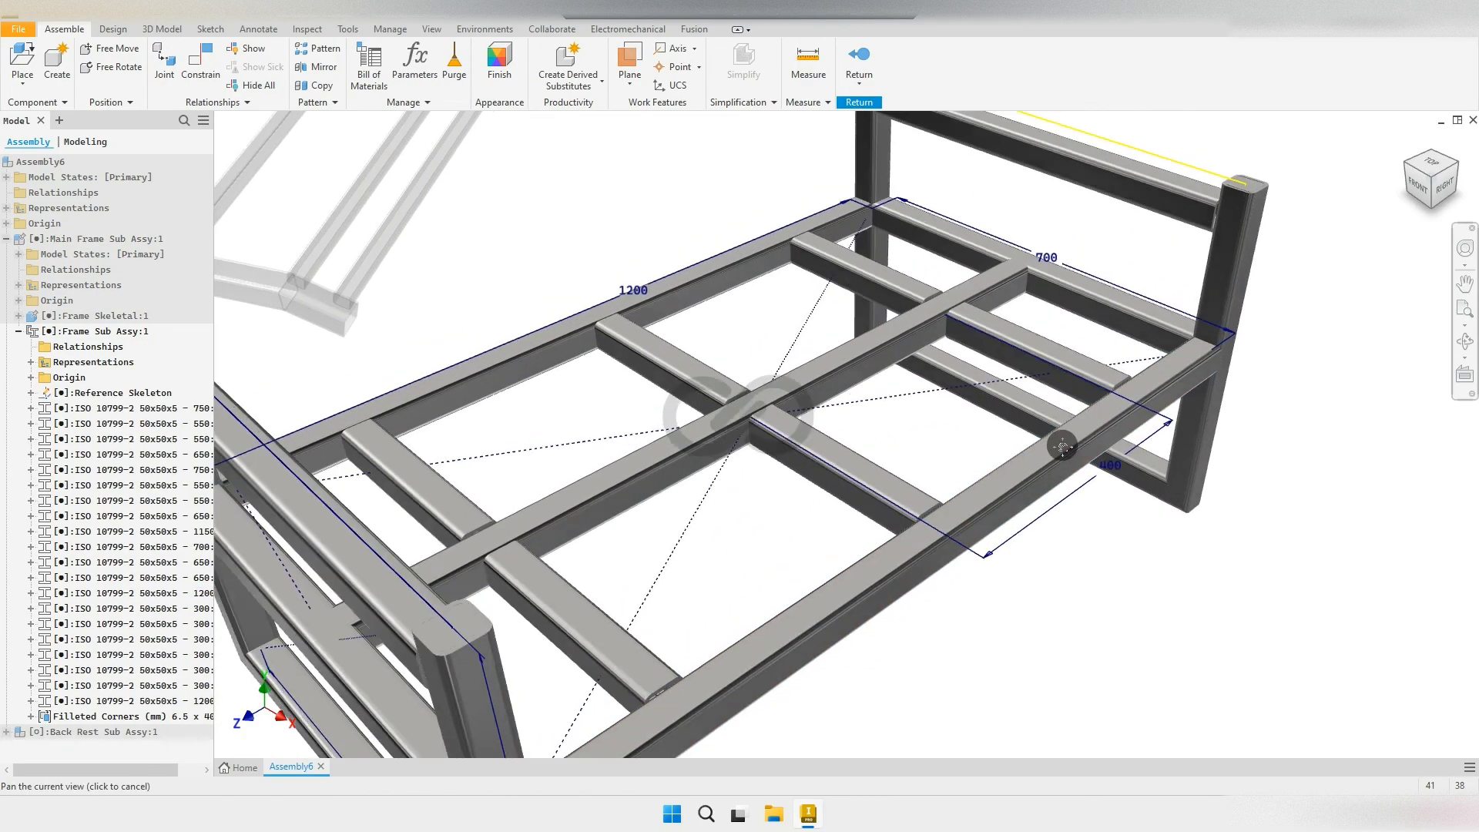
pyautogui.click(847, 112)
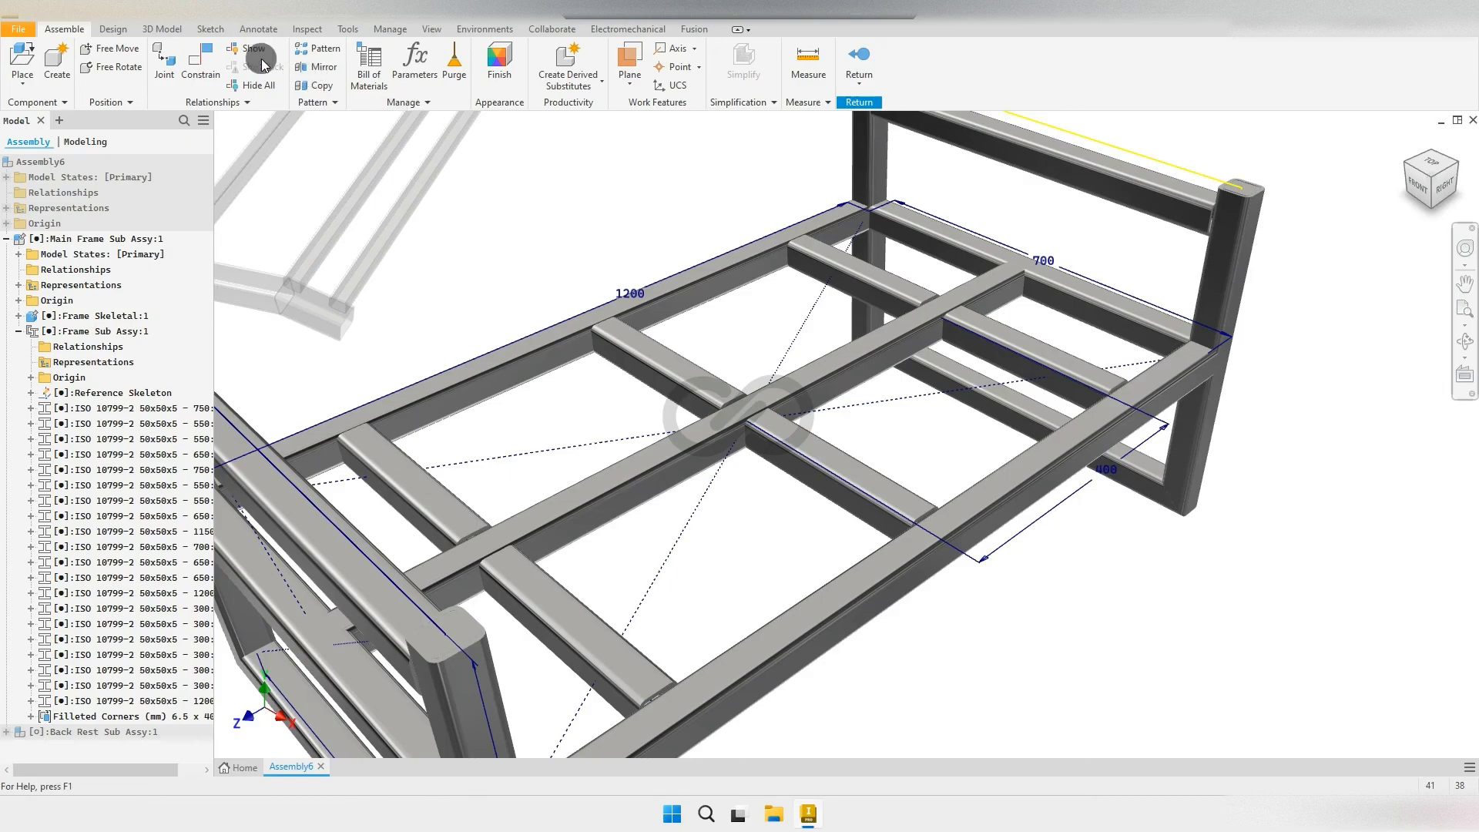
# Step: Trim one end of the front long rail to the inner face of its corner post with Trim/Extend
pyautogui.click(111, 31)
pyautogui.click(262, 68)
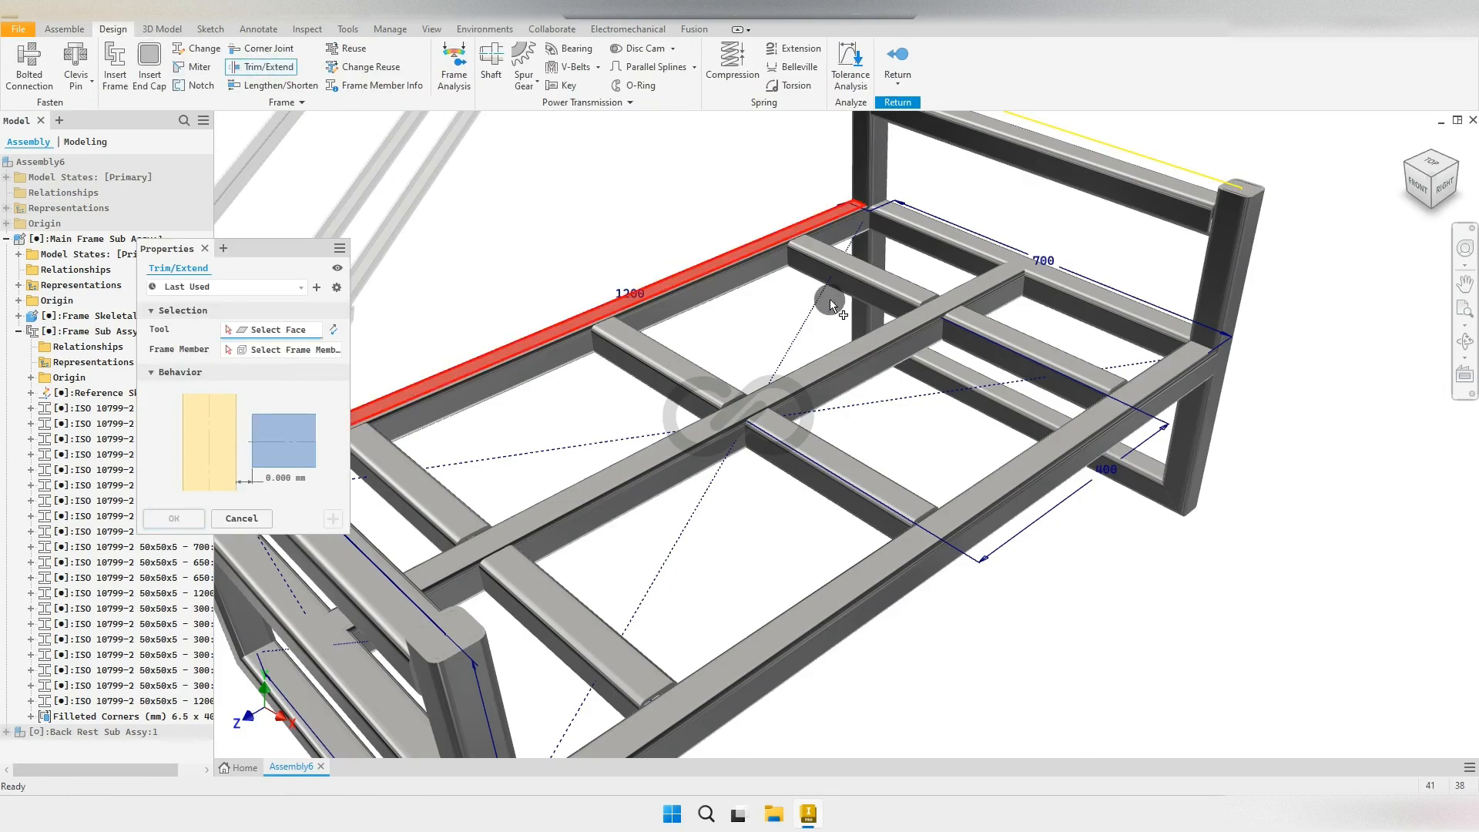
pyautogui.scroll(3, 1214, 328)
pyautogui.click(1202, 327)
pyautogui.click(1182, 395)
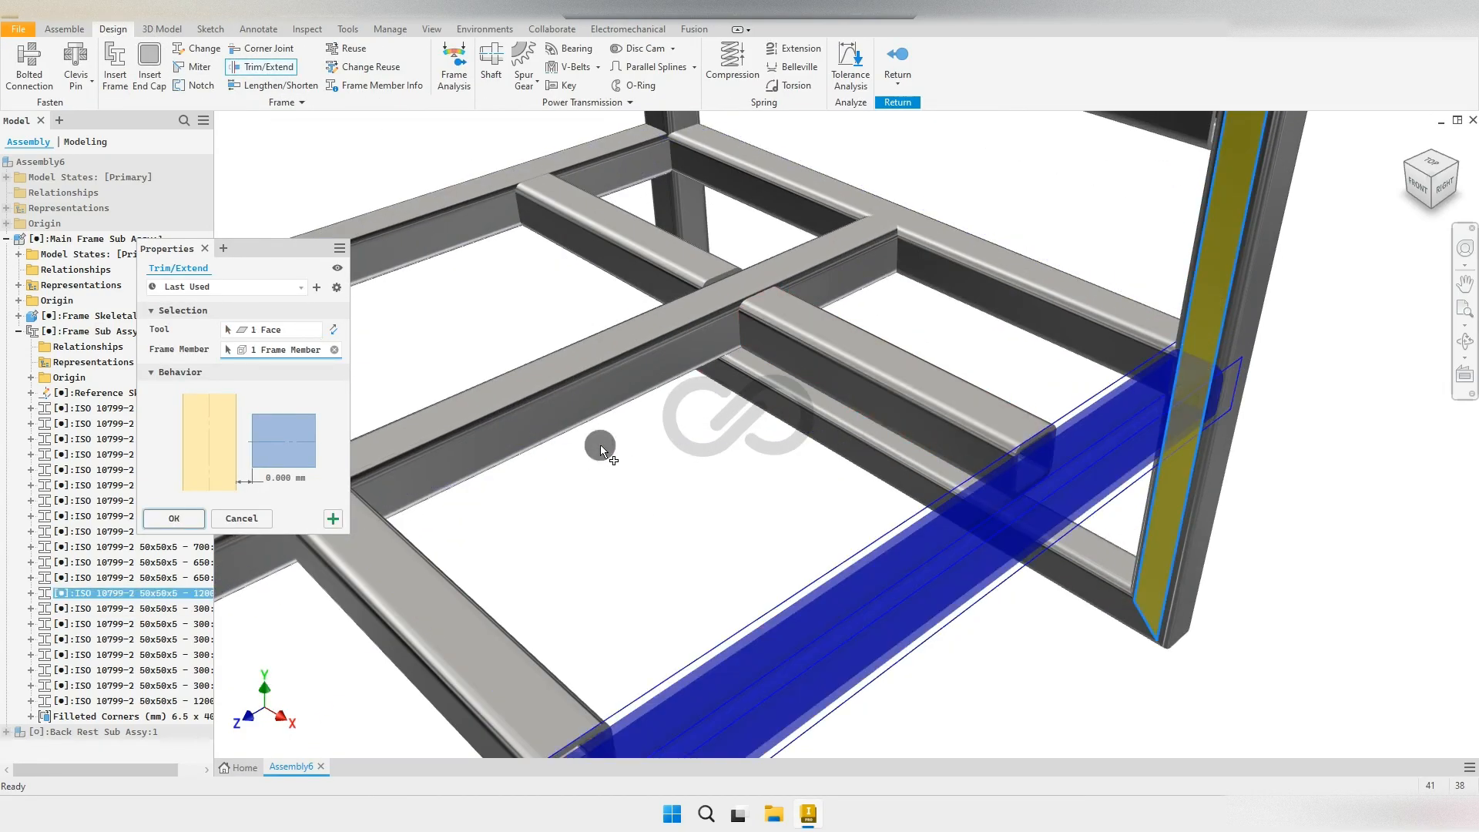
pyautogui.click(336, 520)
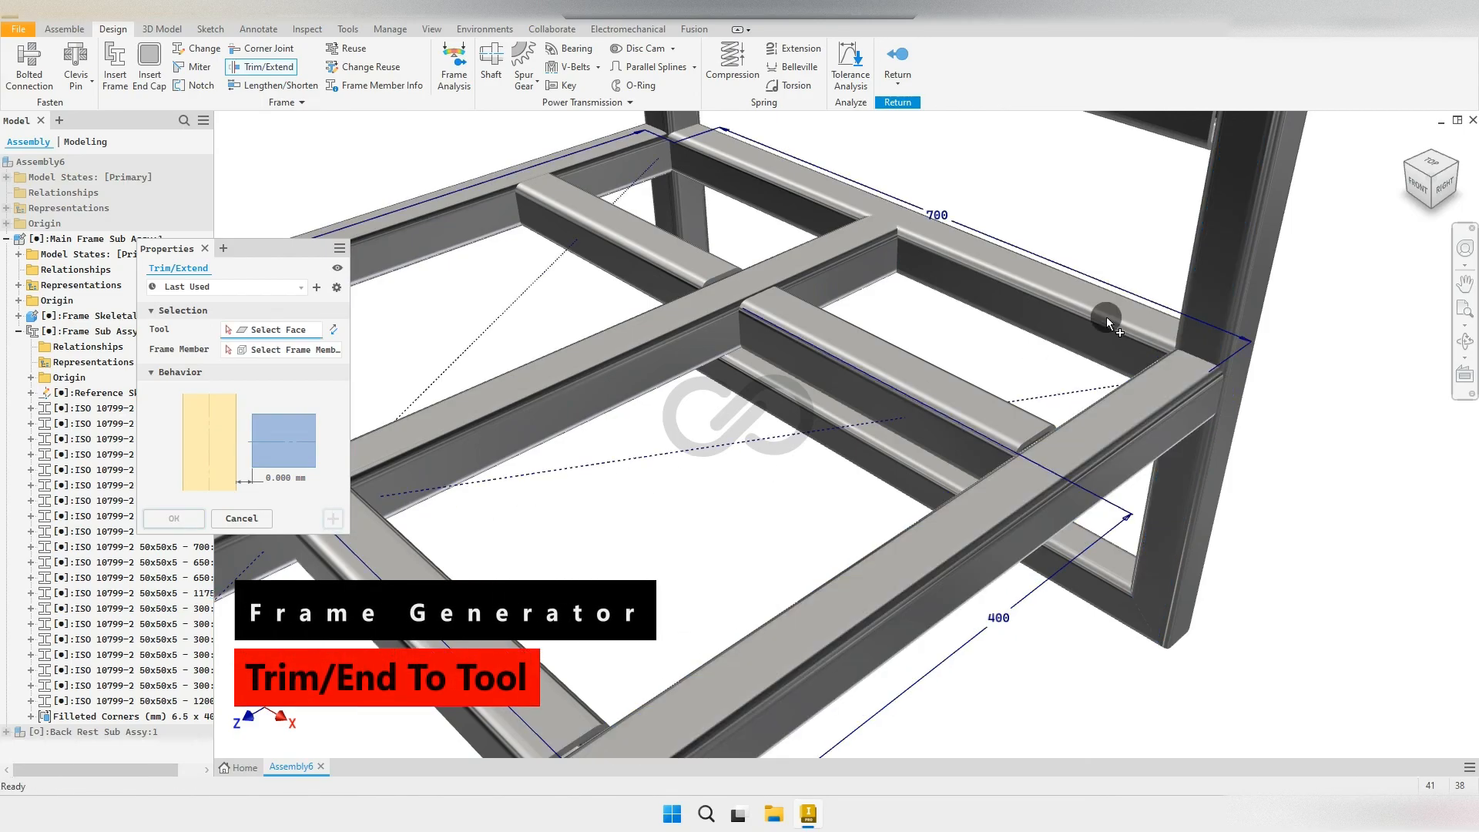
# Step: Trim the front rail's other end to the opposite post's inner face and return to the top-level assembly
pyautogui.click(1458, 168)
pyautogui.scroll(5, 570, 476)
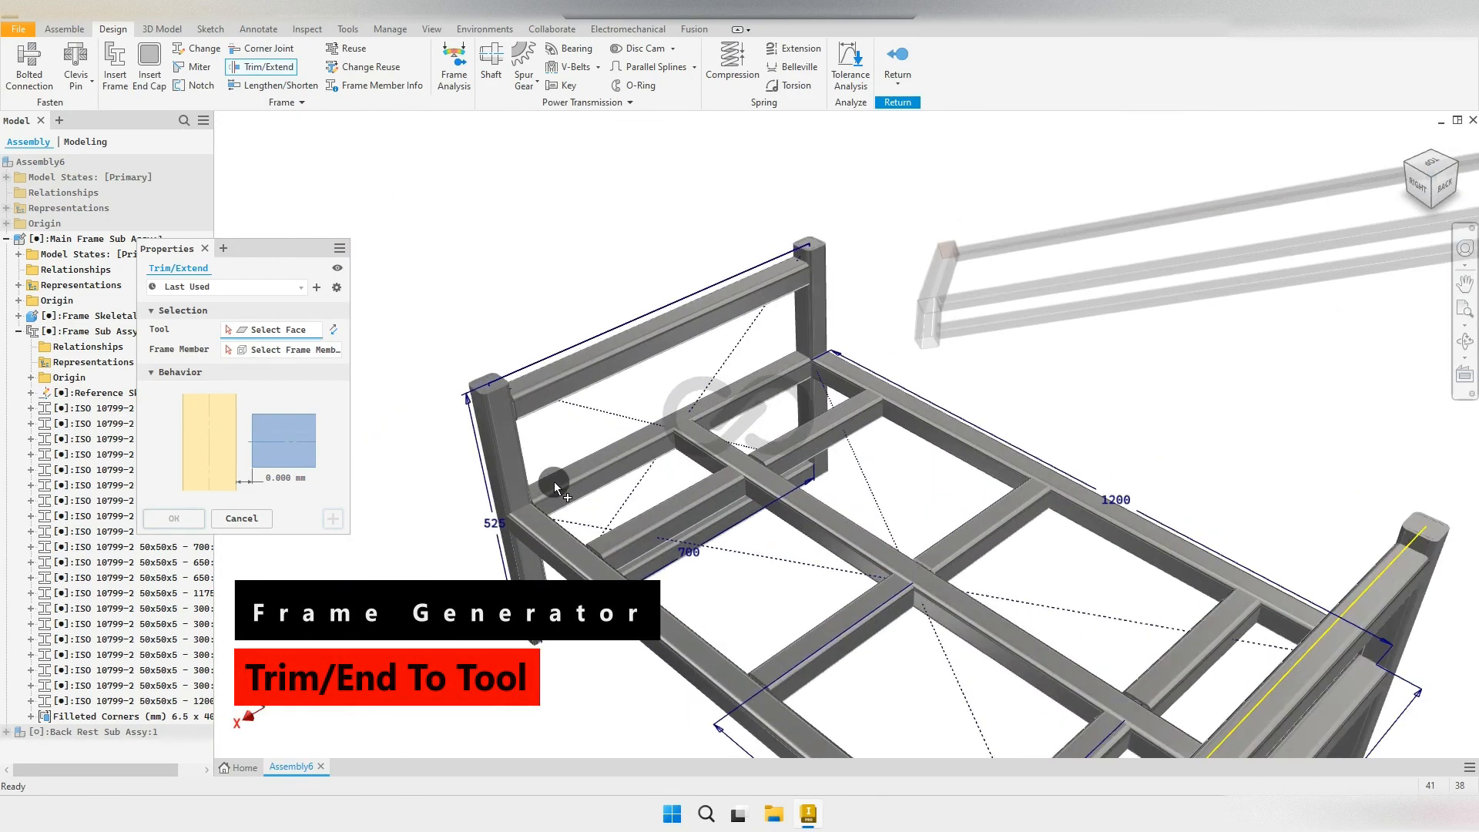
pyautogui.click(505, 486)
pyautogui.click(542, 541)
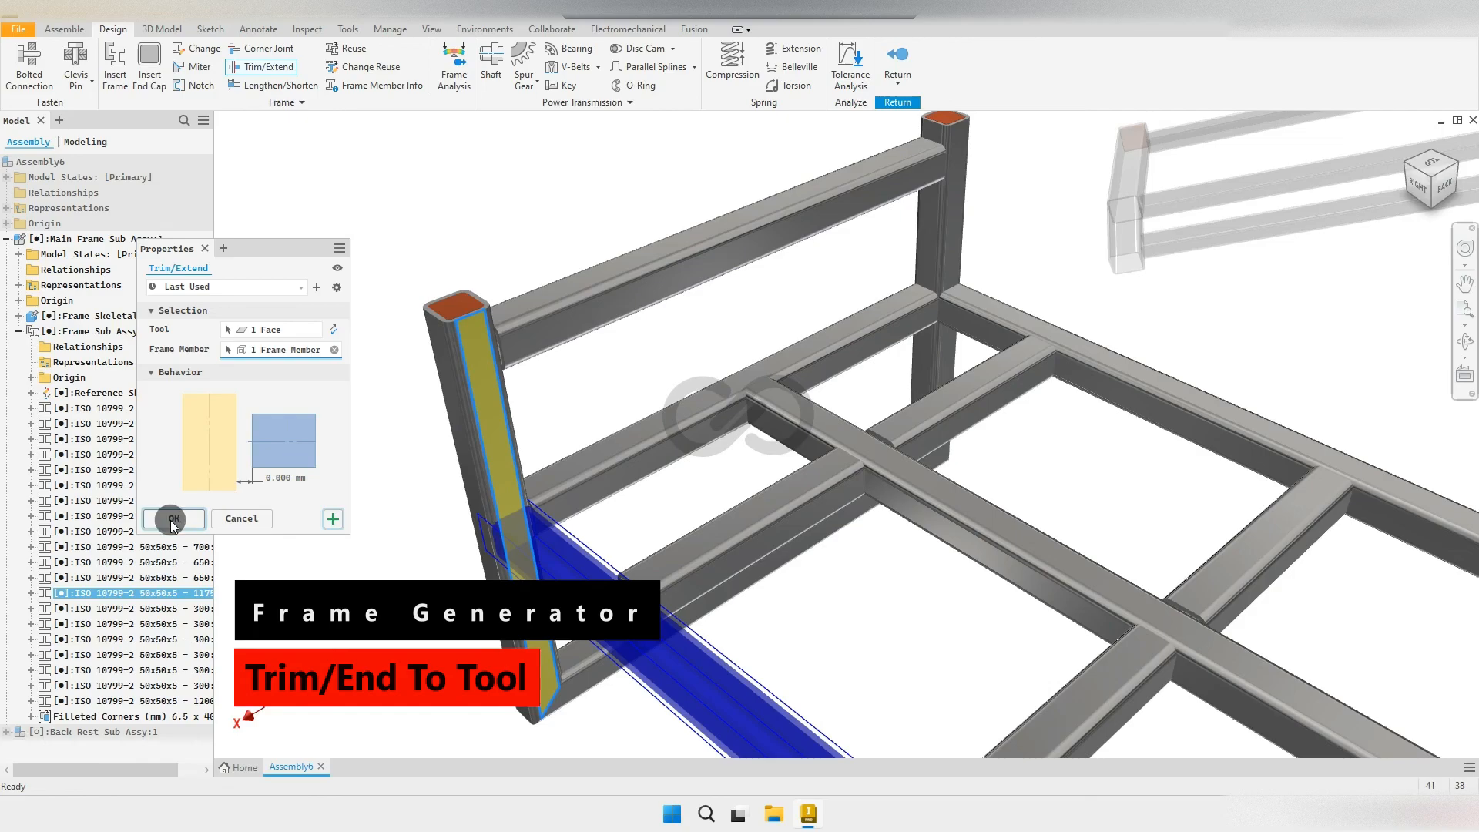
pyautogui.click(207, 517)
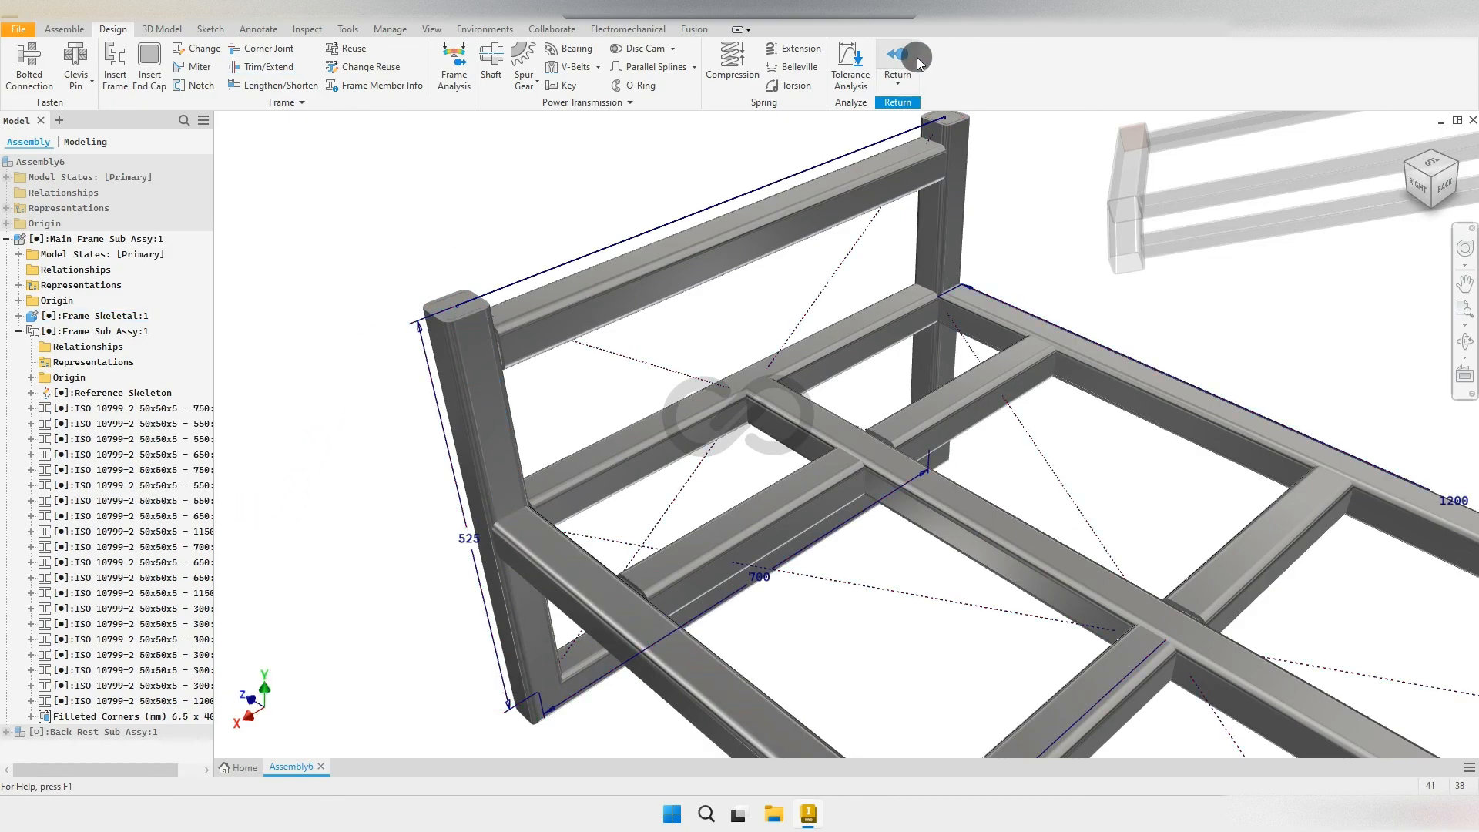
pyautogui.scroll(-4, 385, 157)
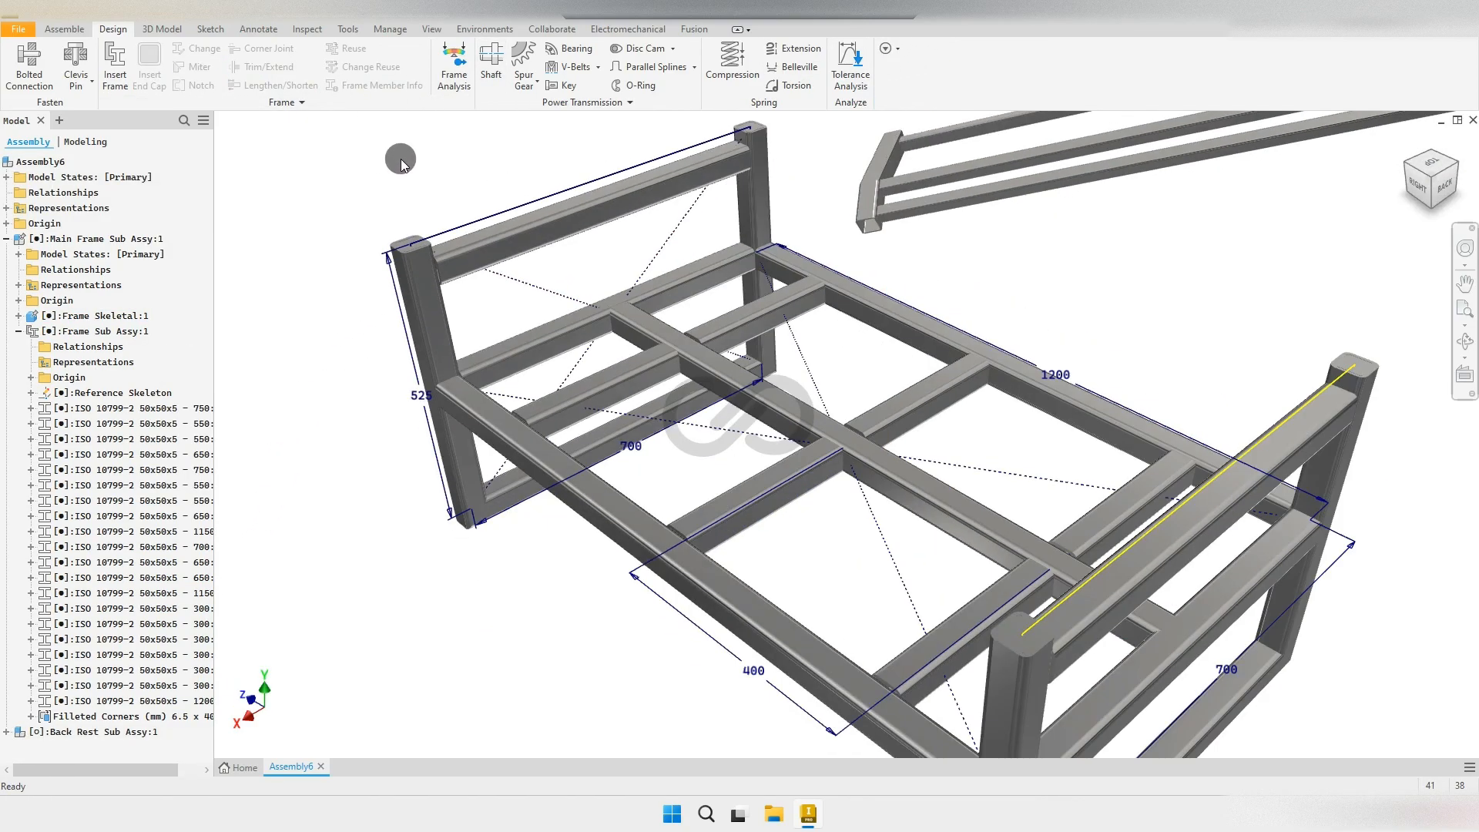
pyautogui.click(7, 239)
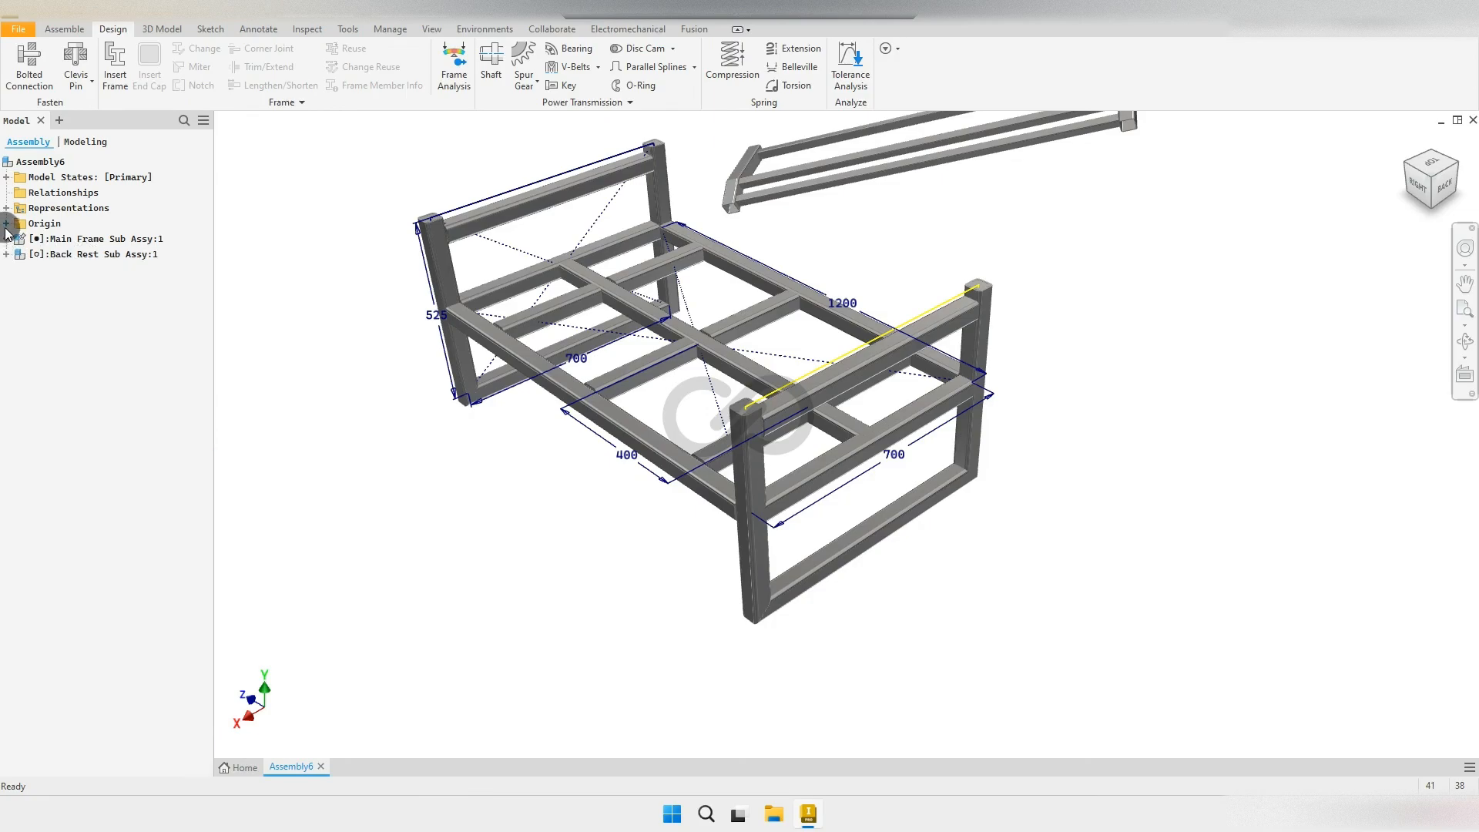
# Step: Start a joint with its first origin on the lower end edge of the back rest's angled end tube
pyautogui.moveTo(323, 283); pyautogui.dragTo(370, 367, button='middle')
pyautogui.keyDown('shift'); pyautogui.moveTo(468, 365); pyautogui.dragTo(407, 387, button='middle'); pyautogui.keyUp('shift')
pyautogui.scroll(3, 482, 353)
pyautogui.click(64, 29)
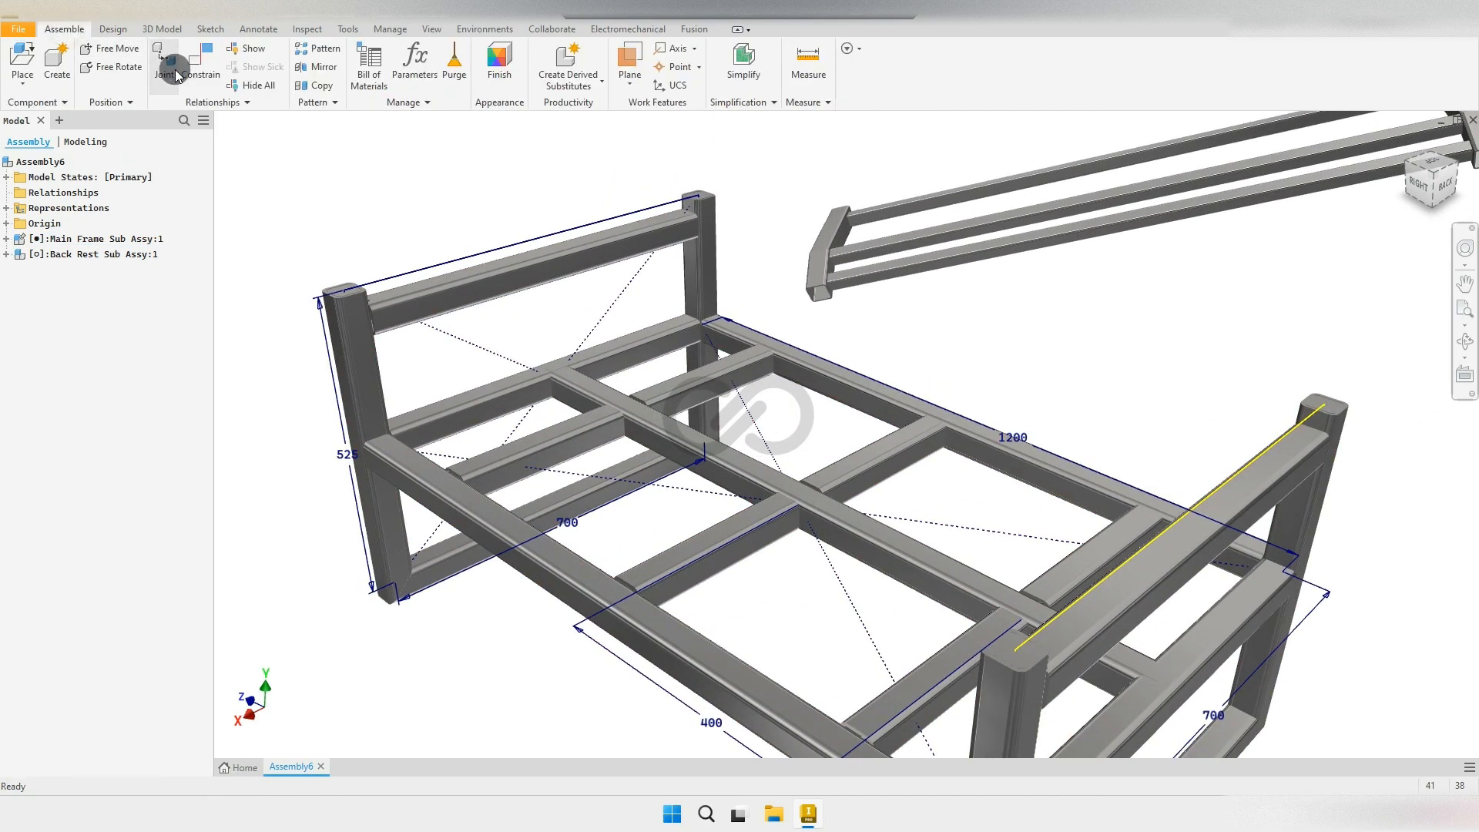
pyautogui.click(164, 62)
pyautogui.scroll(5, 788, 298)
pyautogui.scroll(2, 783, 291)
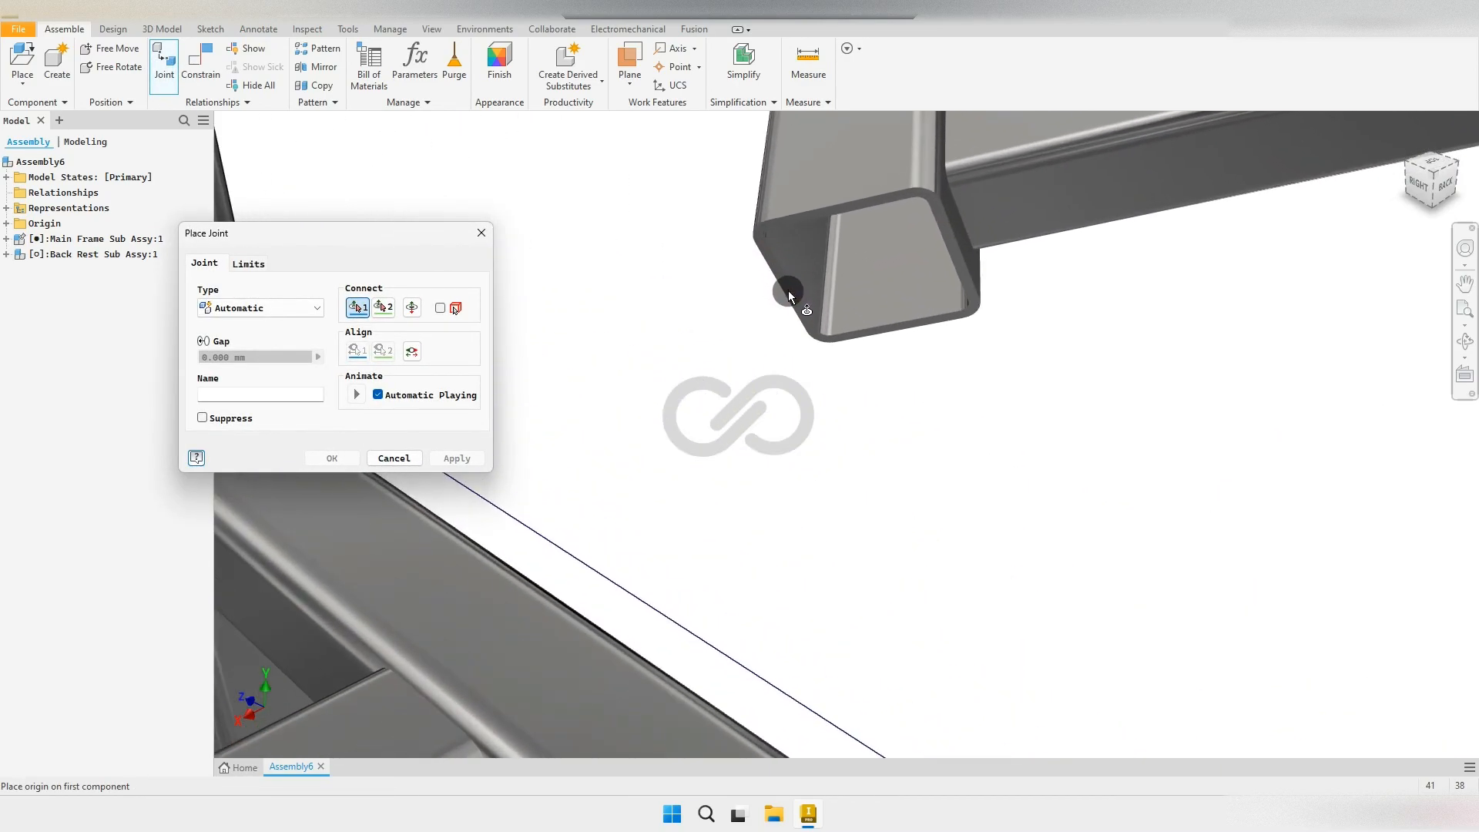
pyautogui.scroll(2, 780, 298)
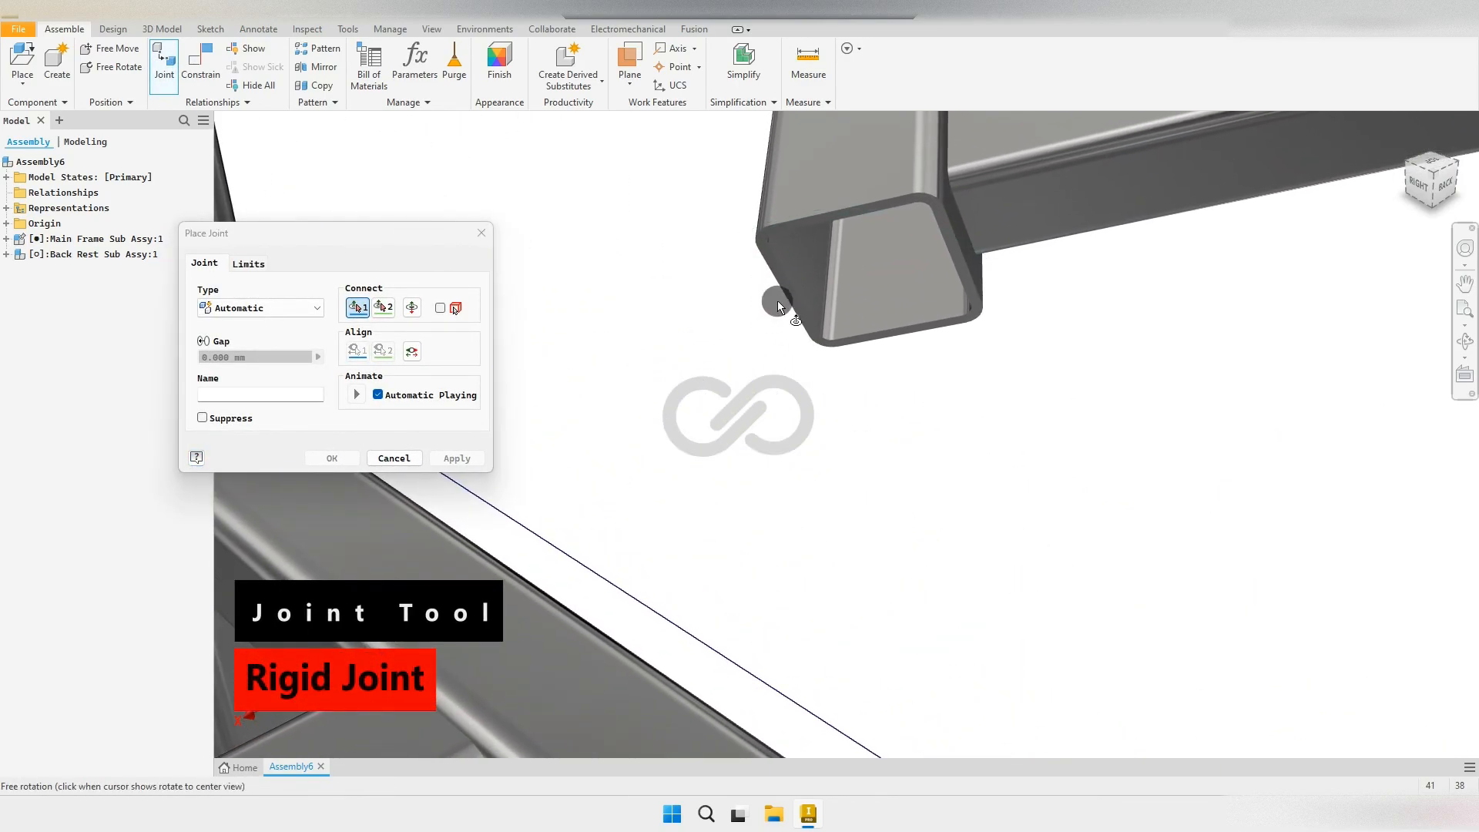
pyautogui.press('F4')
pyautogui.moveTo(991, 289); pyautogui.dragTo(848, 360)
pyautogui.scroll(5, 643, 439)
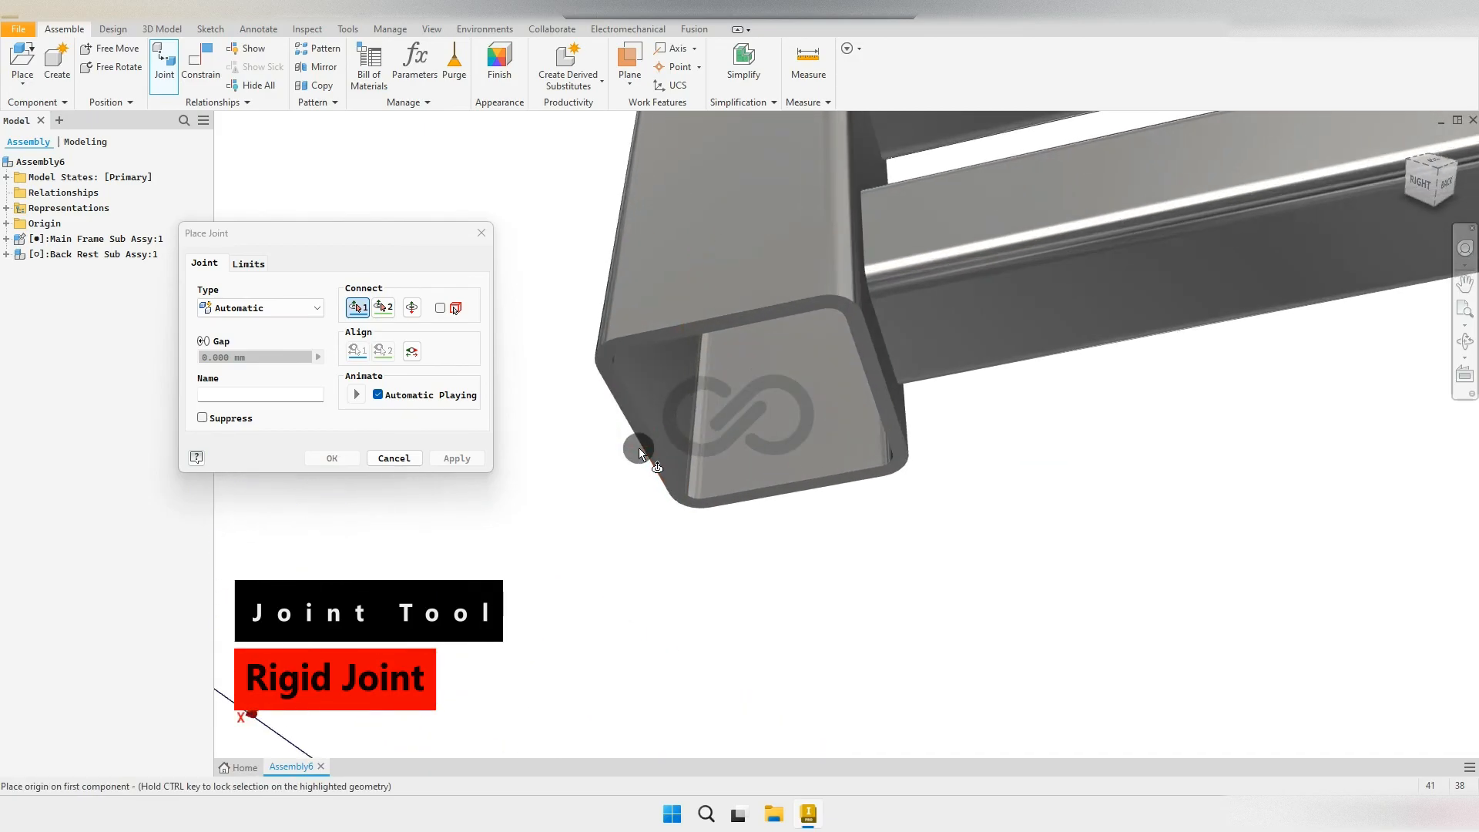
pyautogui.click(637, 432)
# Step: Place the second origin at the post end of the rear rail's top face and apply a Rigid joint with 0 mm gap
pyautogui.scroll(-5, 631, 435)
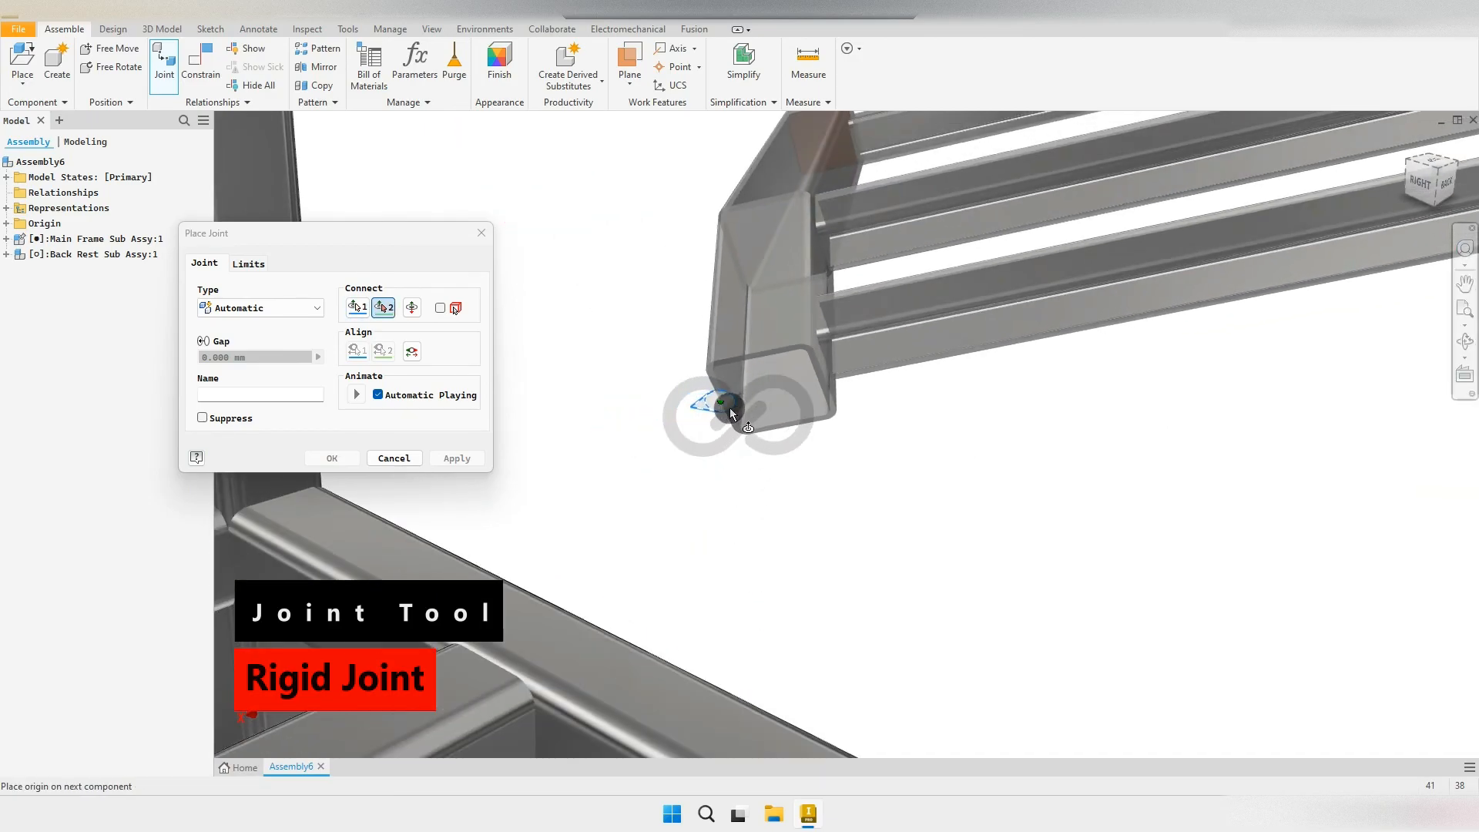
pyautogui.scroll(5, 608, 438)
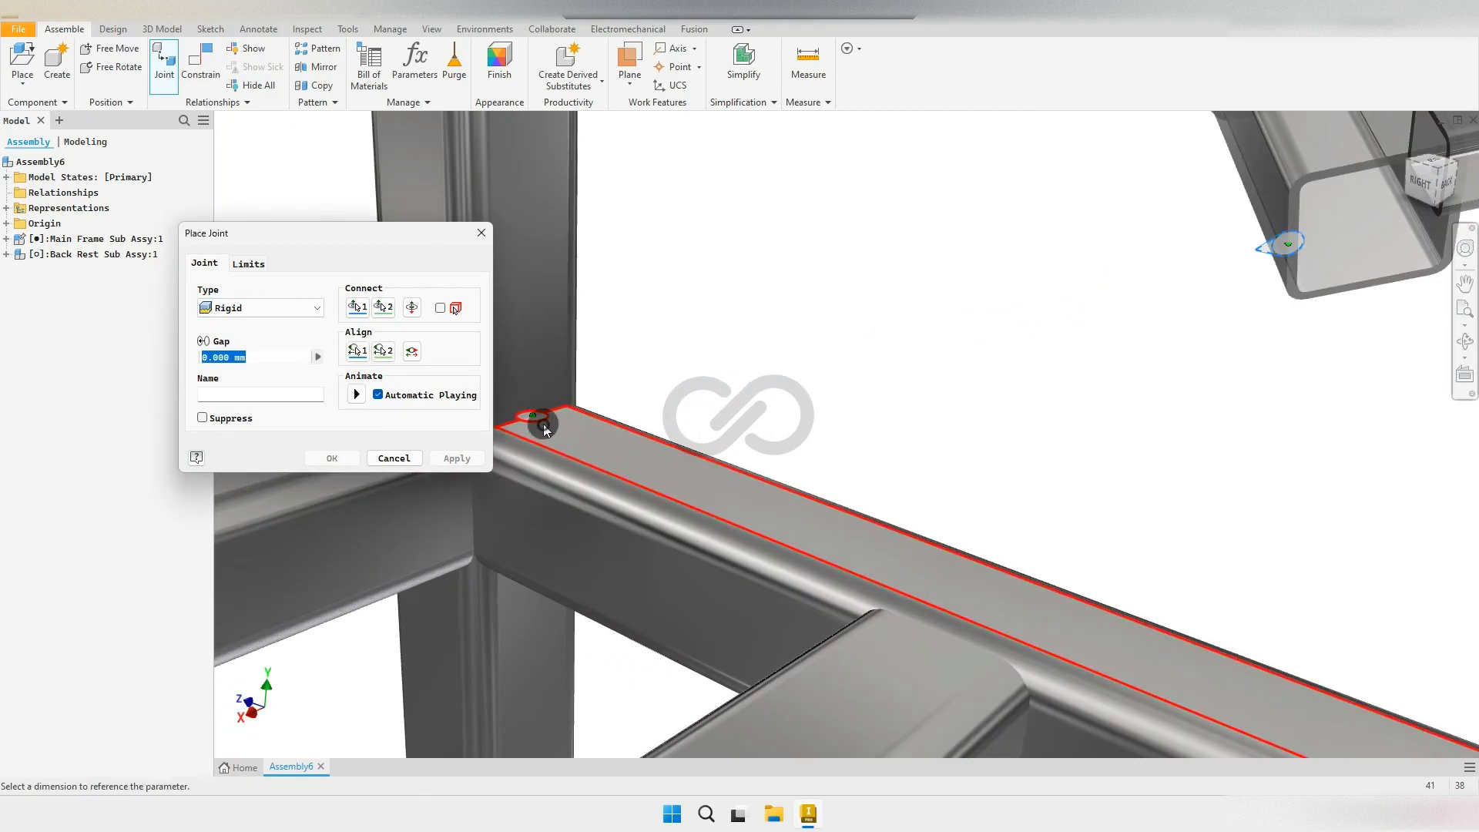
pyautogui.click(545, 431)
pyautogui.scroll(-5, 788, 389)
pyautogui.moveTo(875, 435)
pyautogui.keyDown('shift'); pyautogui.mouseDown(button='middle')
pyautogui.moveTo(846, 379)
pyautogui.moveTo(869, 387)
pyautogui.mouseUp(button='middle'); pyautogui.keyUp('shift')
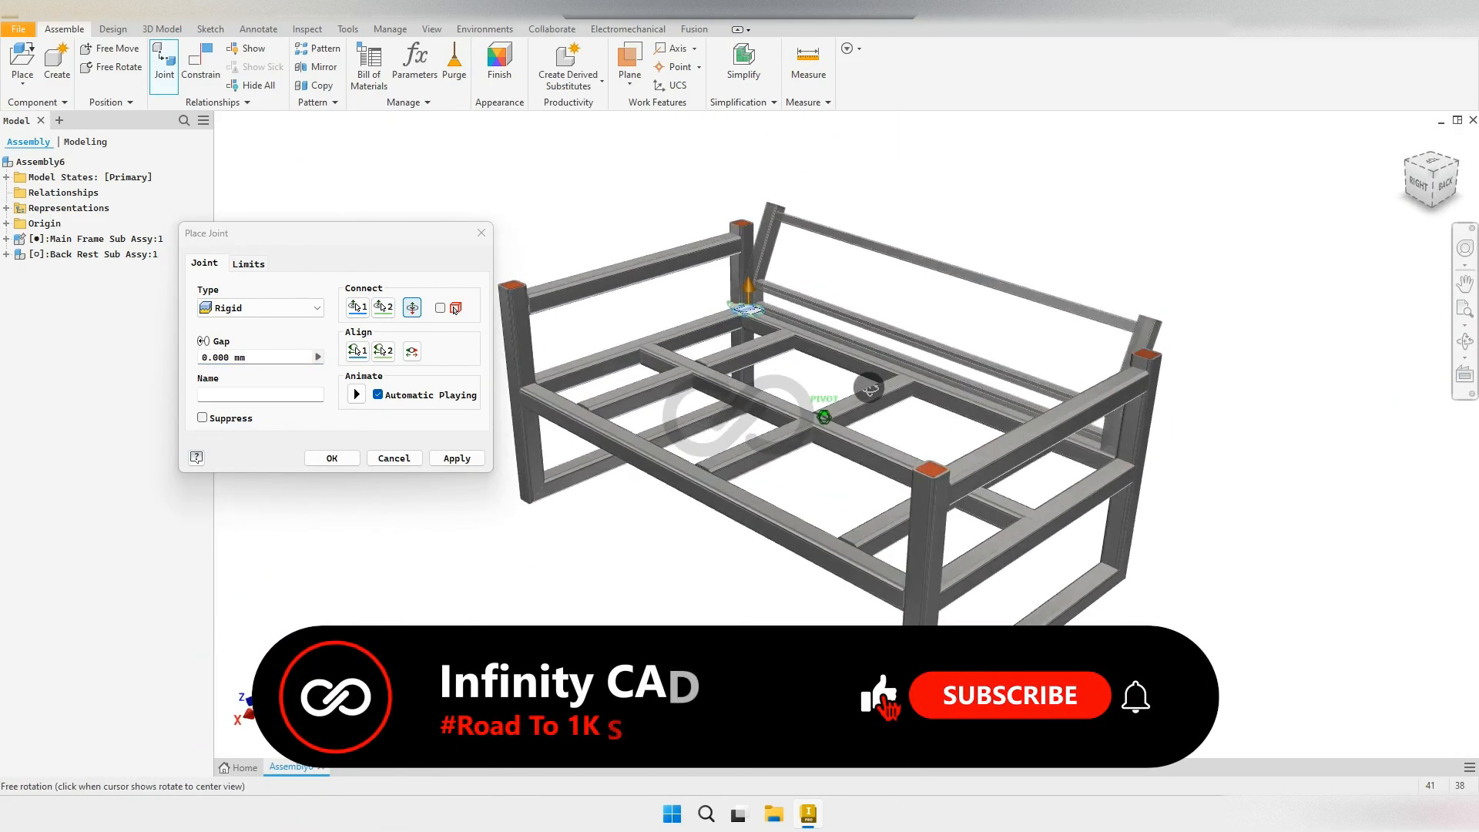
pyautogui.scroll(3, 848, 370)
pyautogui.click(260, 307)
pyautogui.click(322, 377)
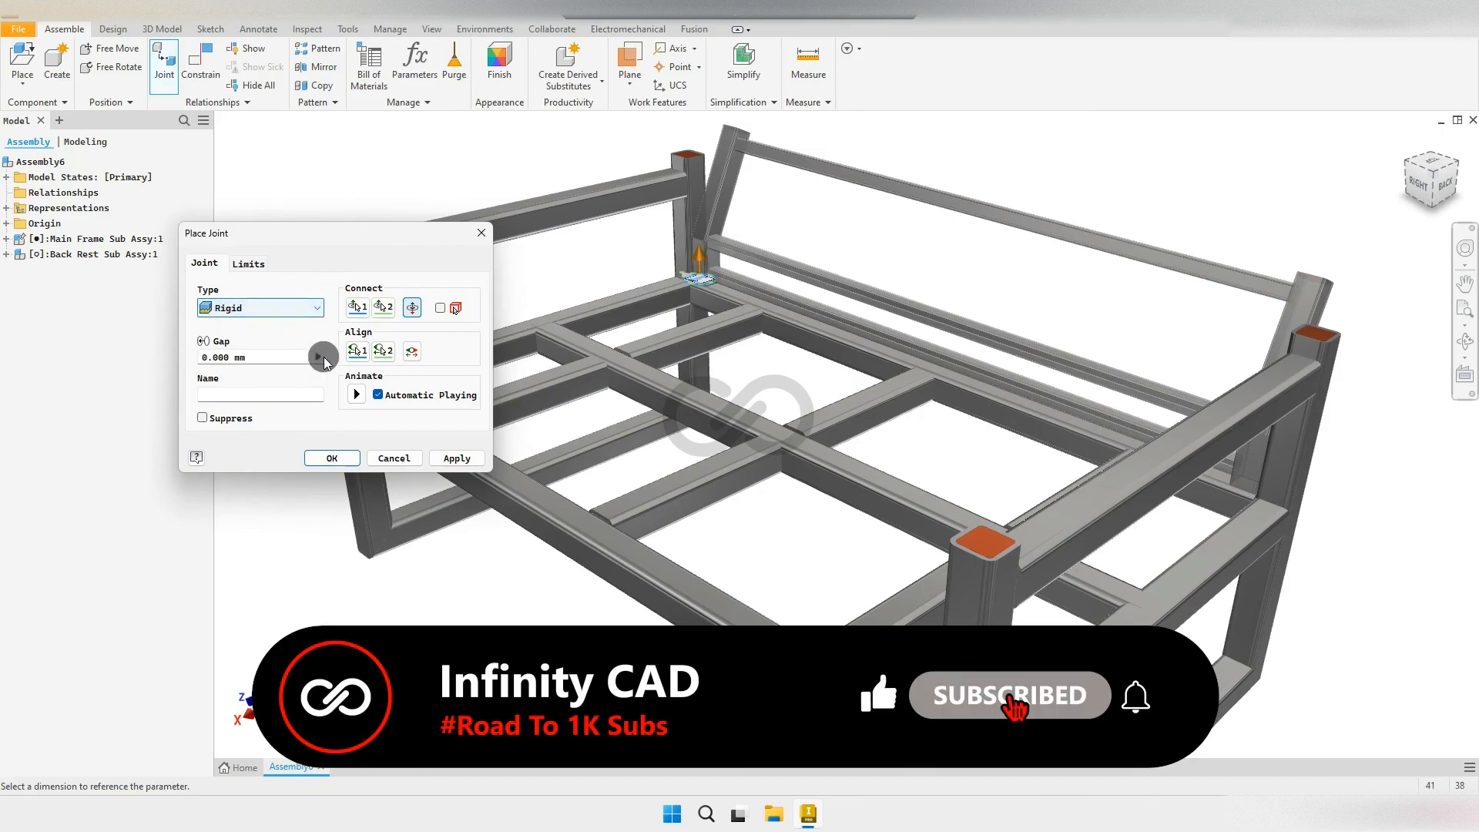
pyautogui.click(456, 458)
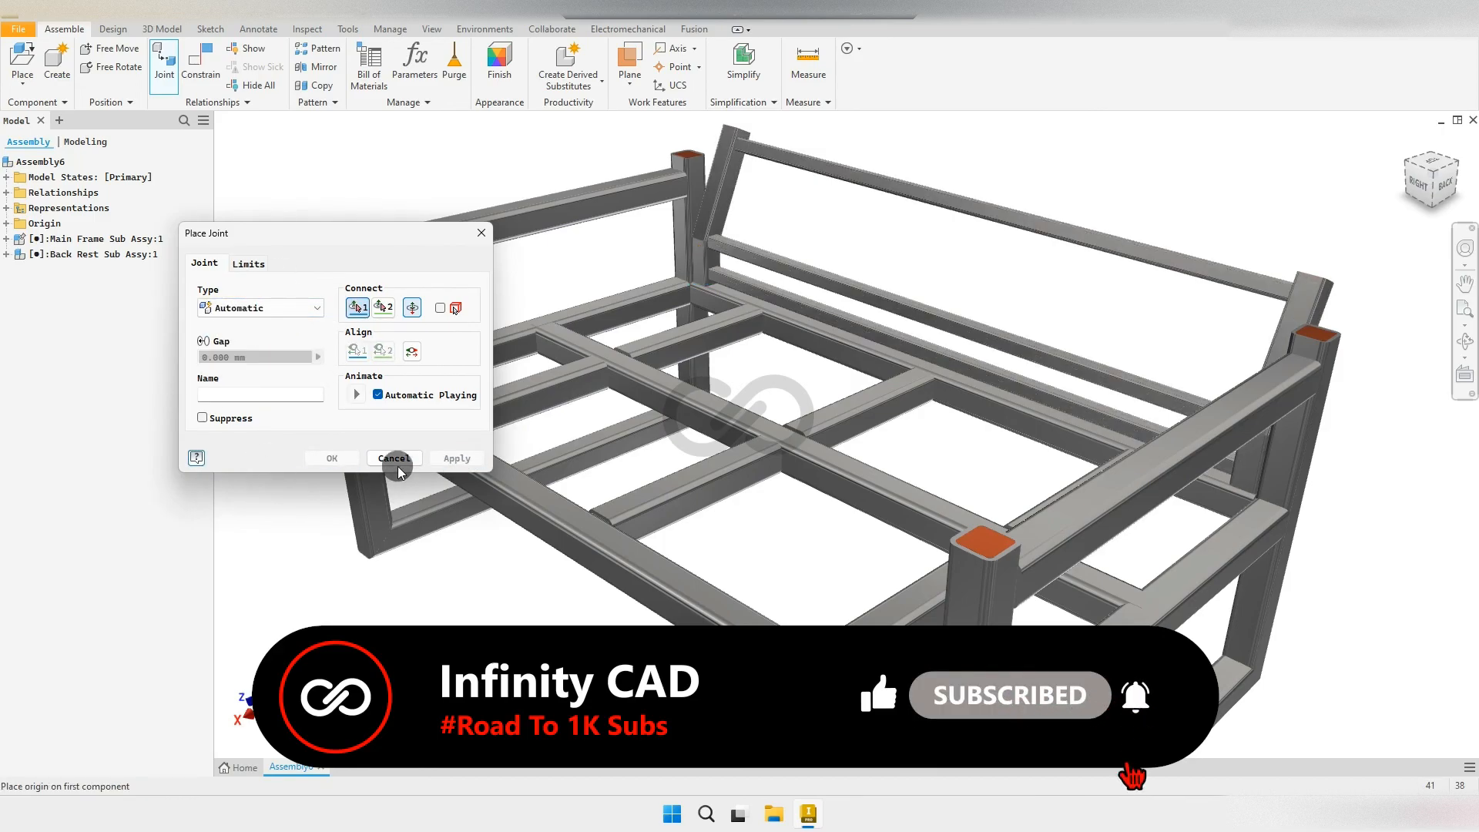
pyautogui.click(393, 458)
# Step: Save the assembly as Final Assy in the ASSEMBLY folder, together with its dependents
pyautogui.moveTo(455, 581); pyautogui.dragTo(508, 545, button='middle')
pyautogui.scroll(-2, 494, 562)
pyautogui.hotkey('ctrl', 's')
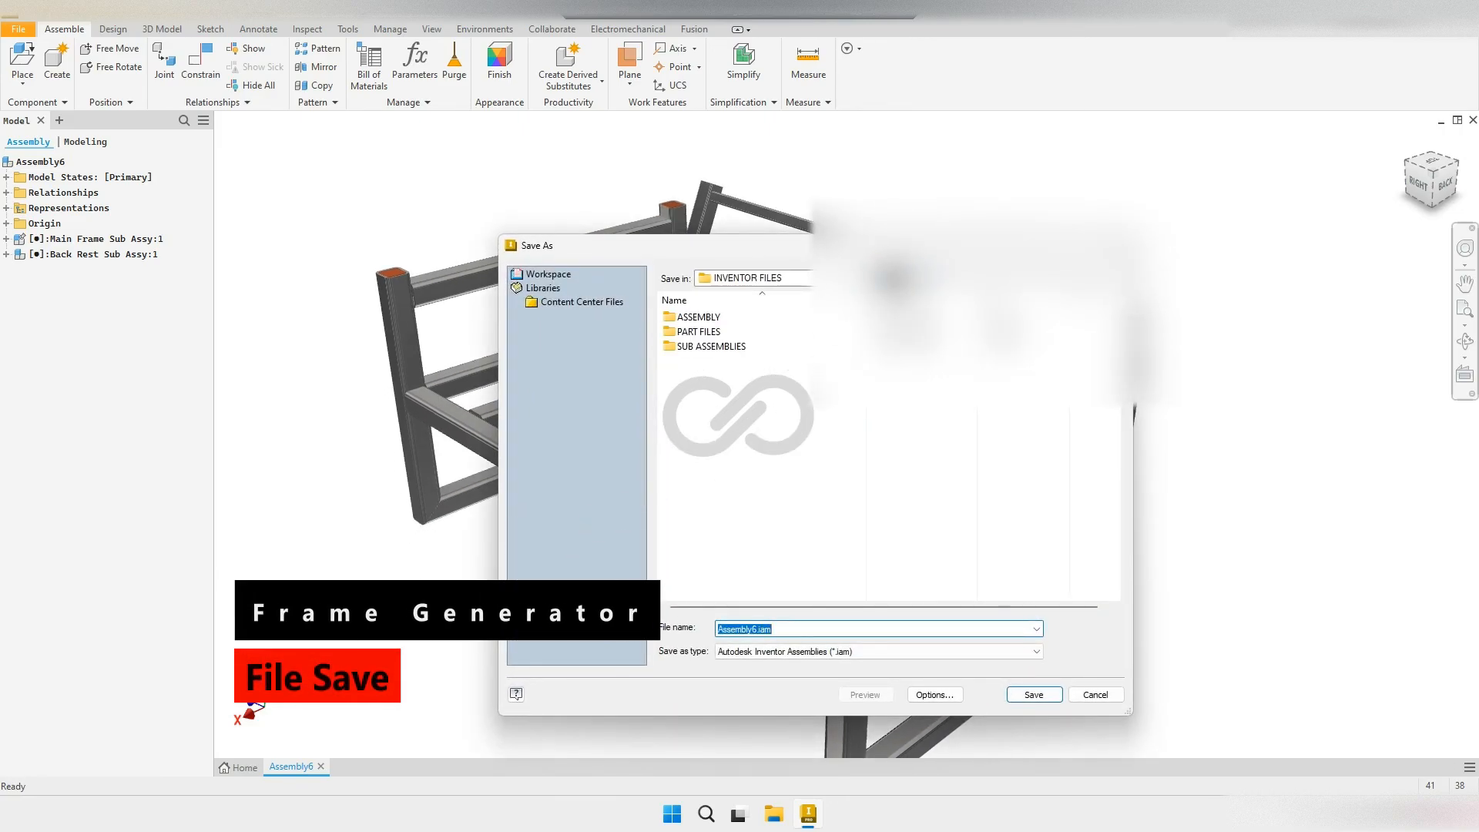
pyautogui.doubleClick(721, 322)
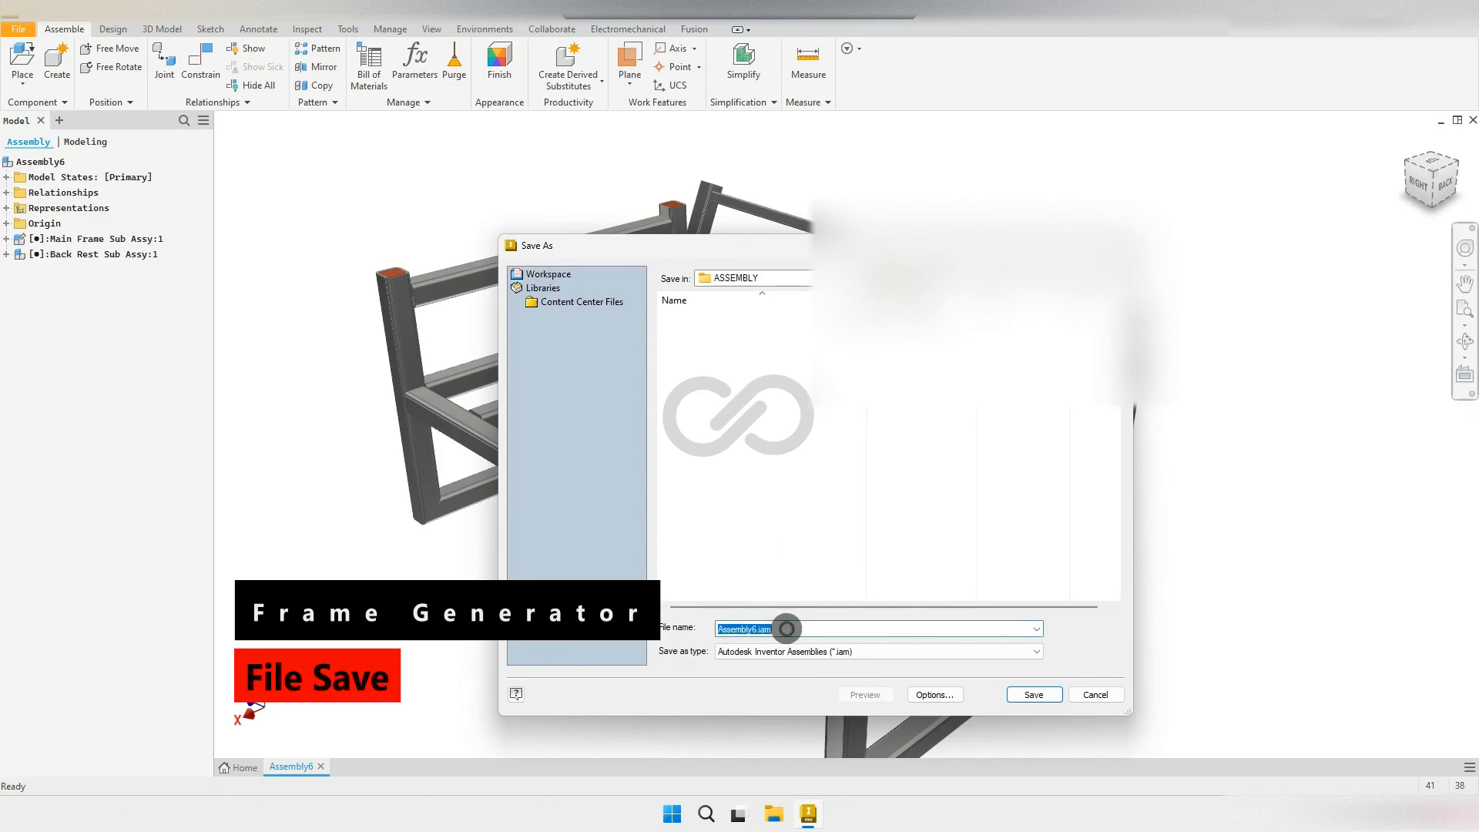
pyautogui.write('Final Assy')
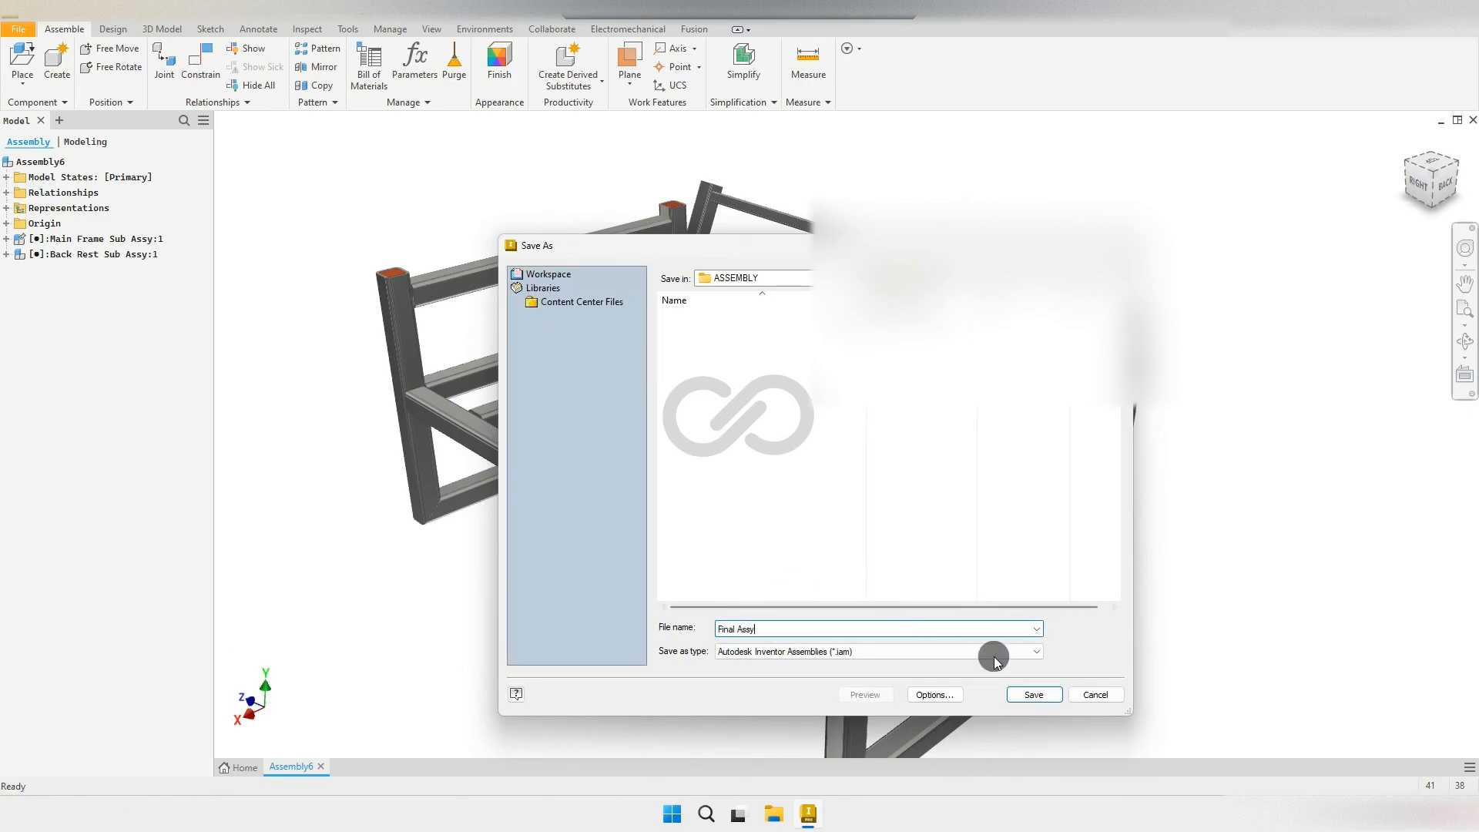
pyautogui.click(1036, 695)
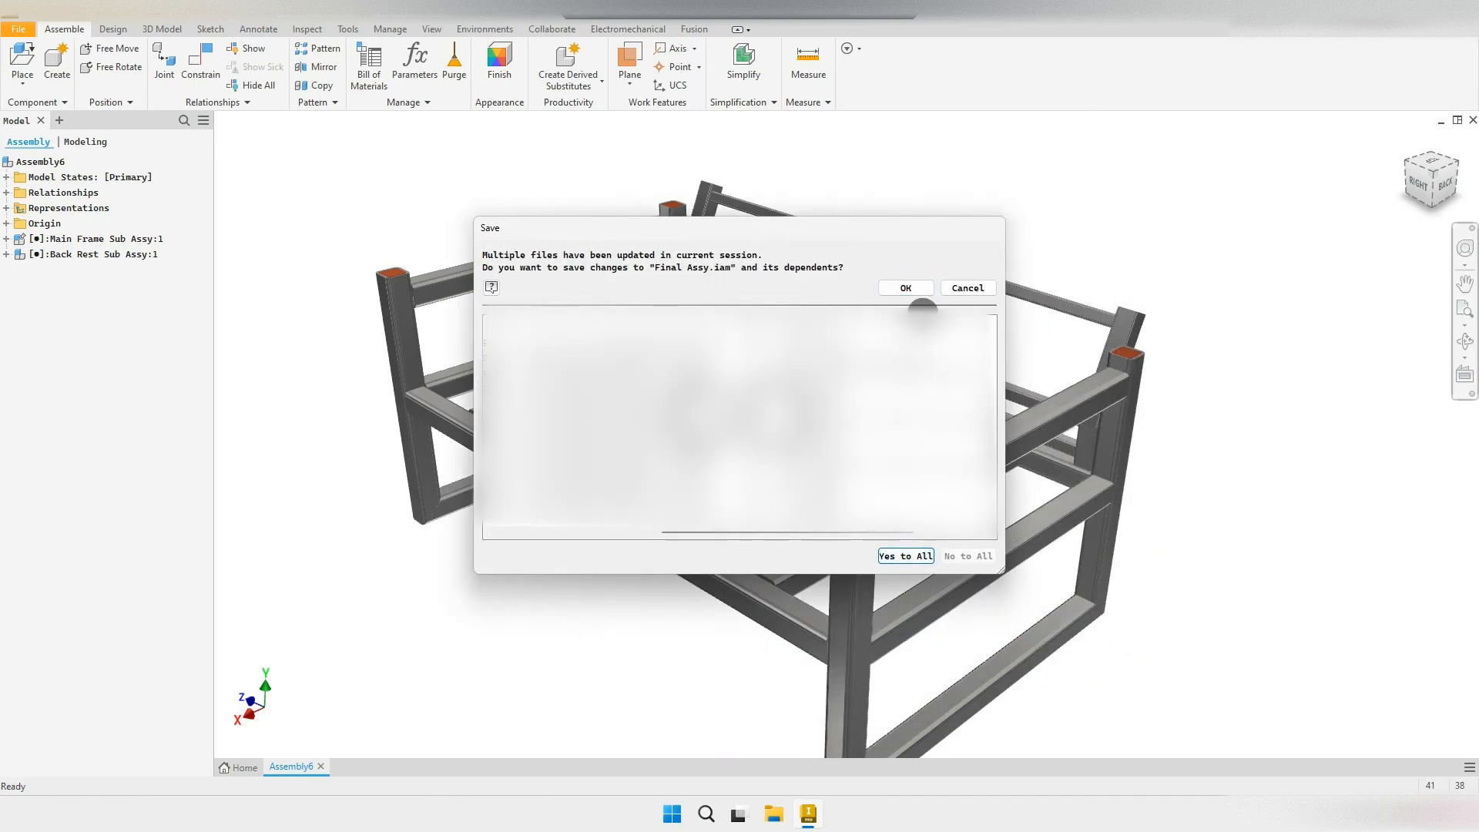
pyautogui.click(907, 288)
# Step: Examine the assembled frame and back rest from several sides
pyautogui.scroll(-3, 693, 318)
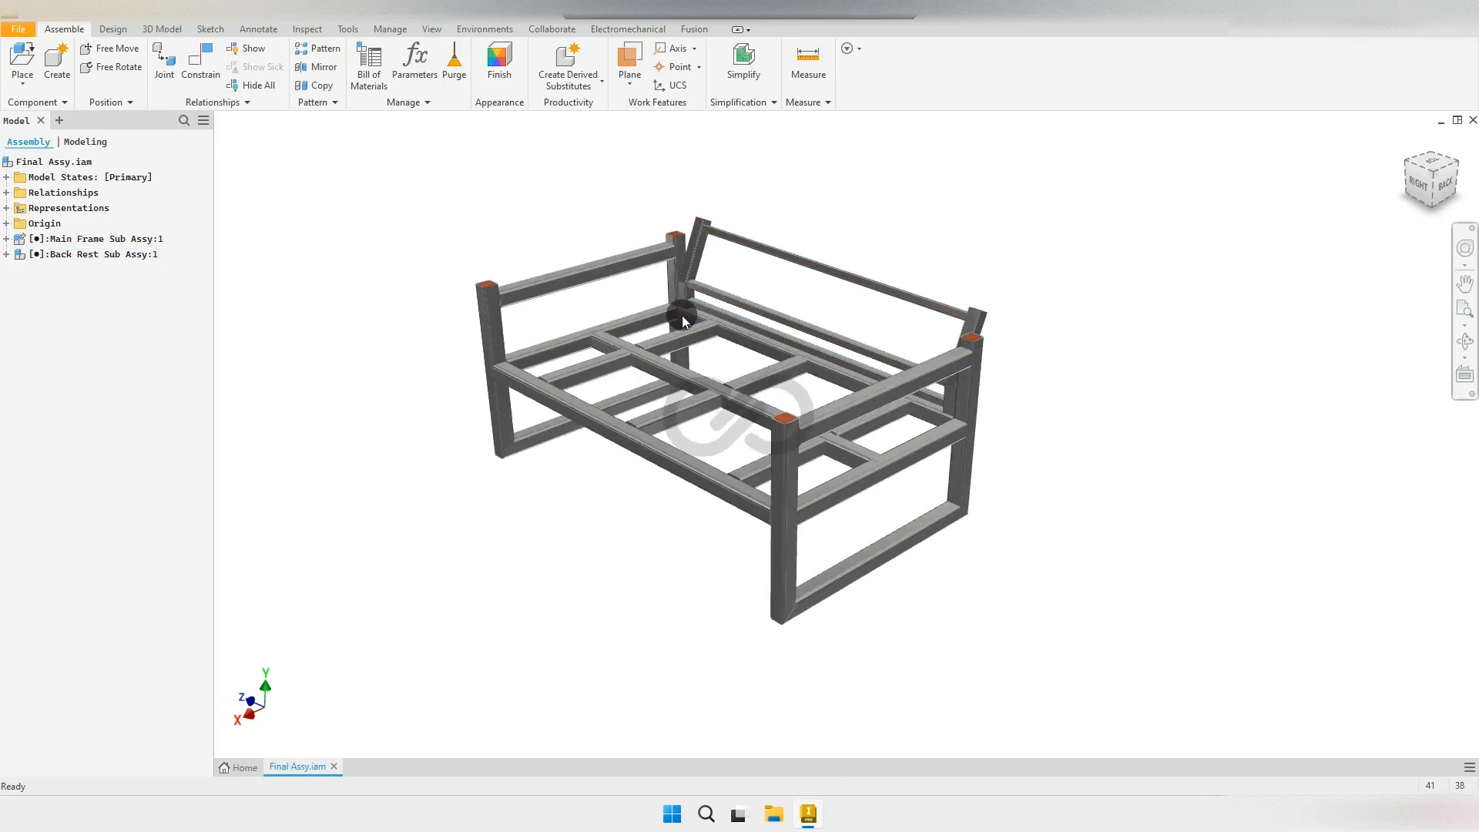
pyautogui.scroll(2, 698, 354)
pyautogui.click(1455, 171)
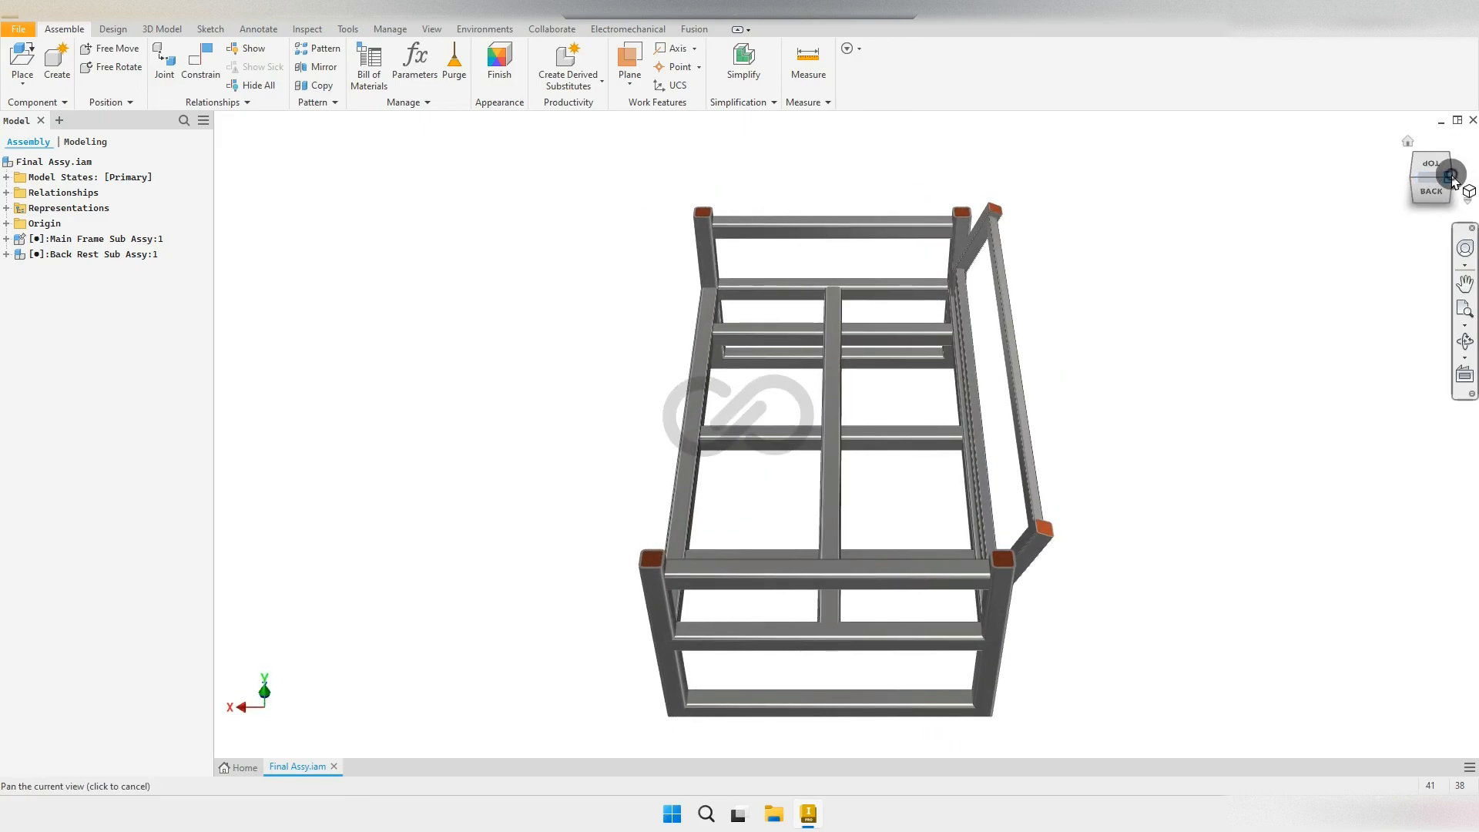
pyautogui.click(1453, 179)
pyautogui.click(1454, 182)
pyautogui.click(1455, 182)
pyautogui.click(1458, 161)
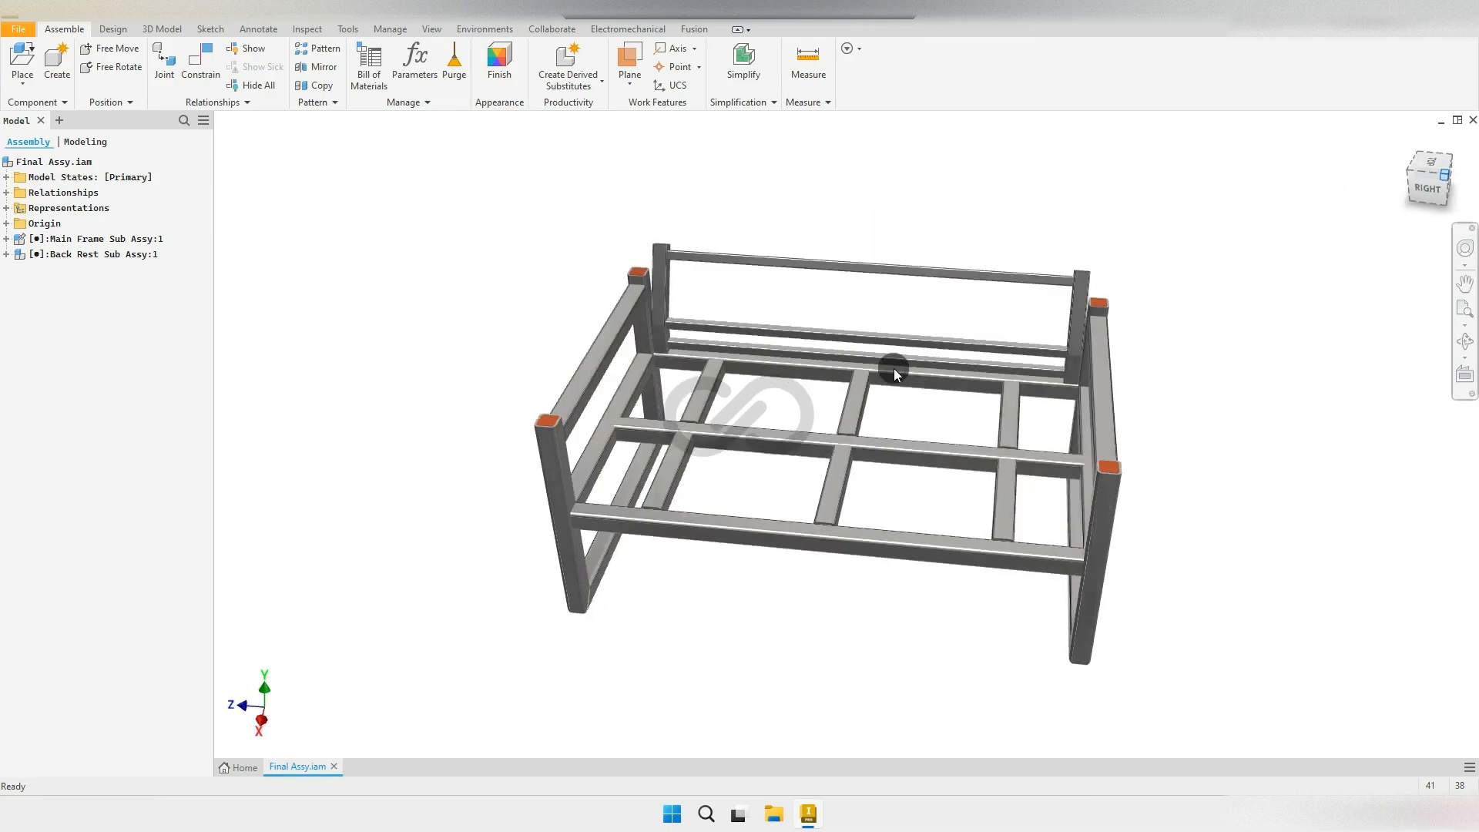
pyautogui.moveTo(875, 436)
pyautogui.keyDown('shift'); pyautogui.mouseDown(button='middle')
pyautogui.moveTo(894, 401)
pyautogui.moveTo(835, 415)
pyautogui.moveTo(853, 381)
pyautogui.moveTo(806, 373)
pyautogui.moveTo(823, 384)
pyautogui.moveTo(756, 330)
pyautogui.mouseUp(button='middle'); pyautogui.keyUp('shift')
pyautogui.scroll(3, 835, 415)
pyautogui.scroll(-2, 805, 373)
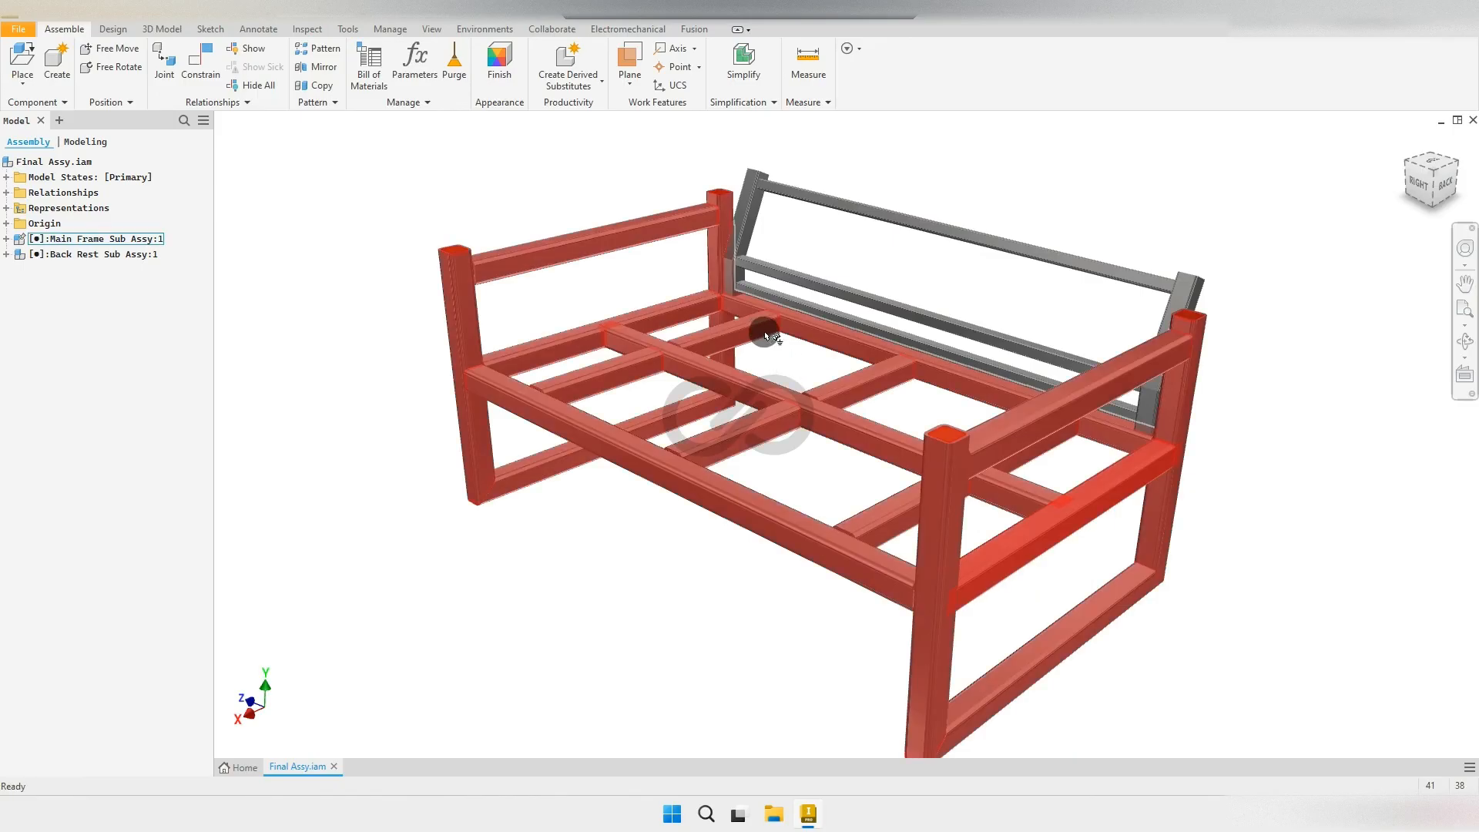